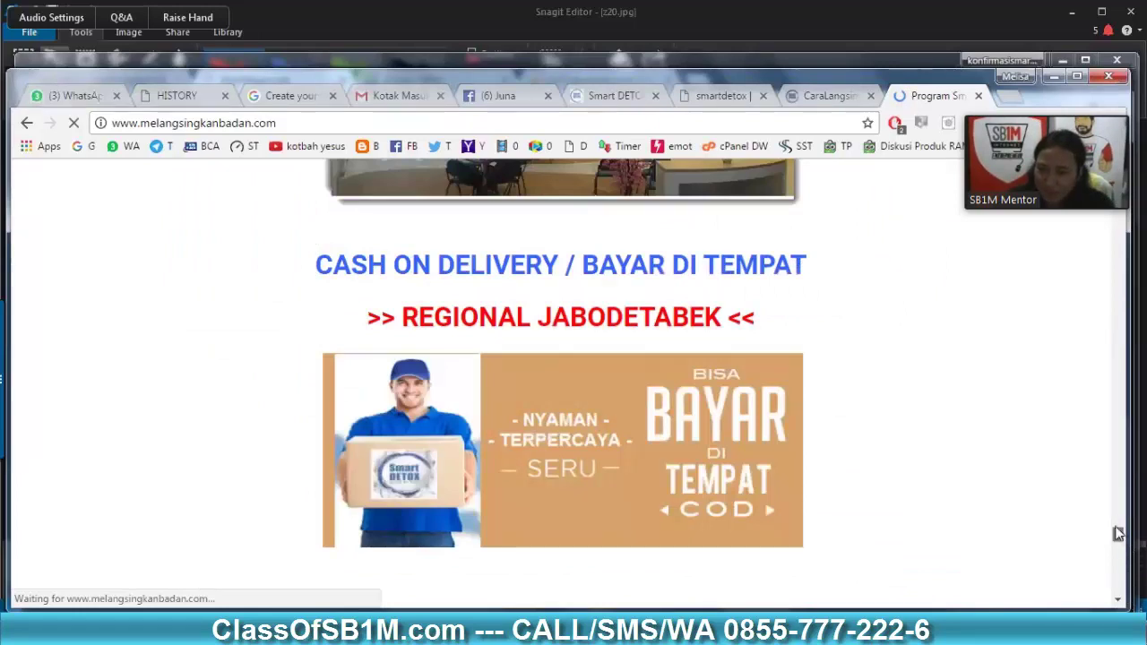
- On the smartdetox tab, order the FullPack from the package price list
scroll(1120, 529, down, 4)
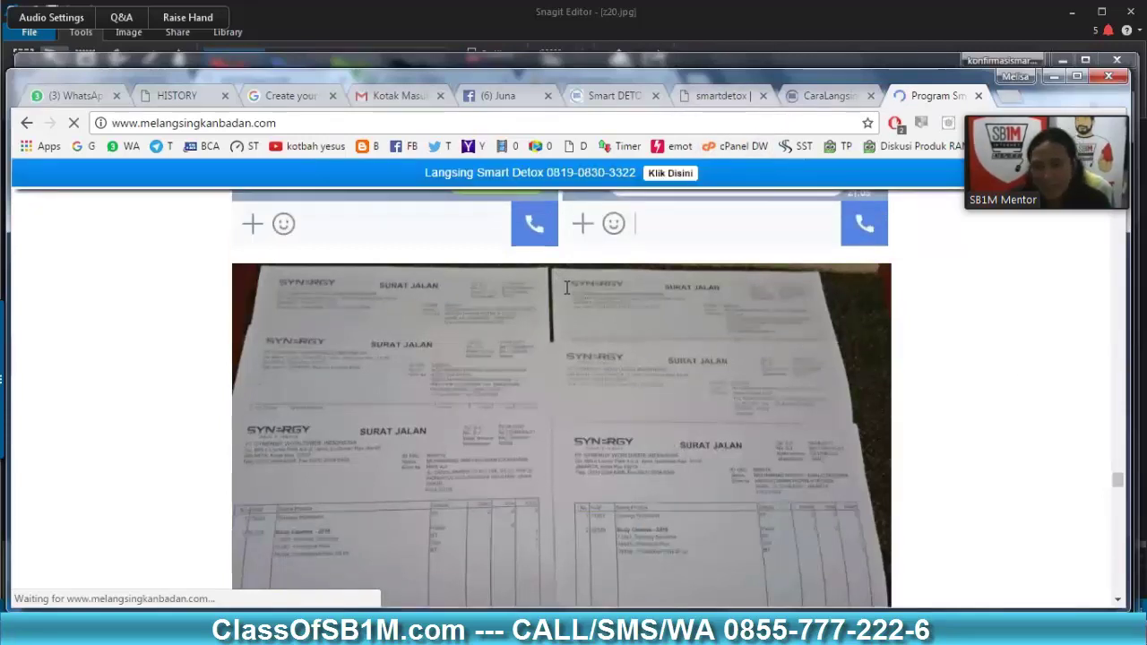
key(ctrl+7)
scroll(615, 329, down, 4)
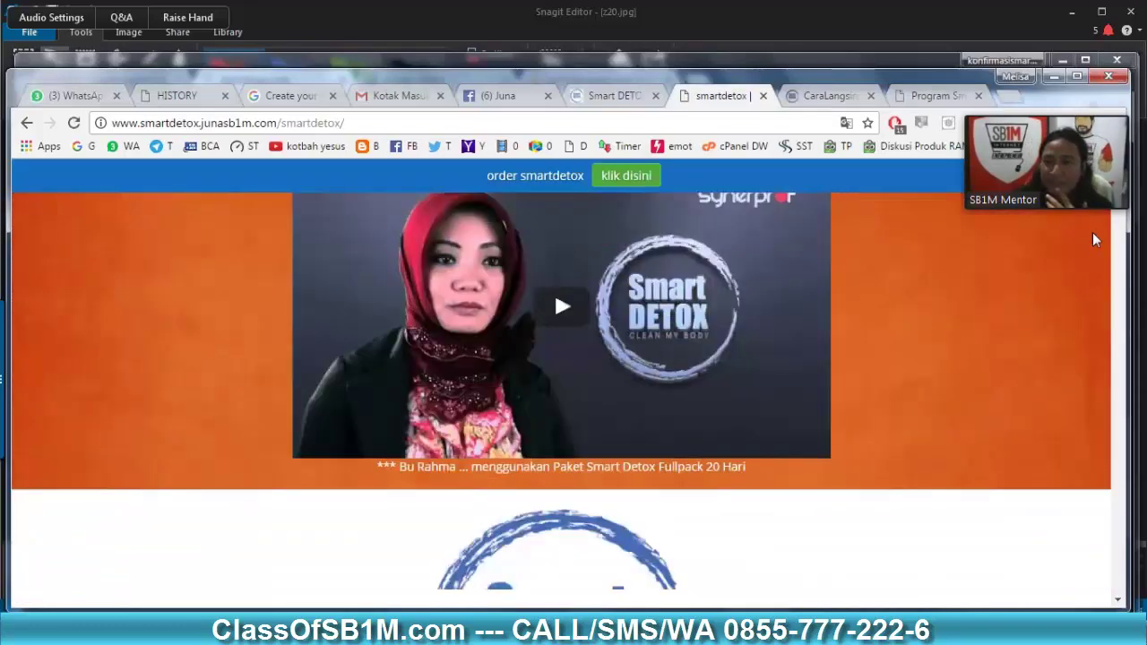
scroll(1075, 287, down, 1)
drag(1120, 250, 1124, 257)
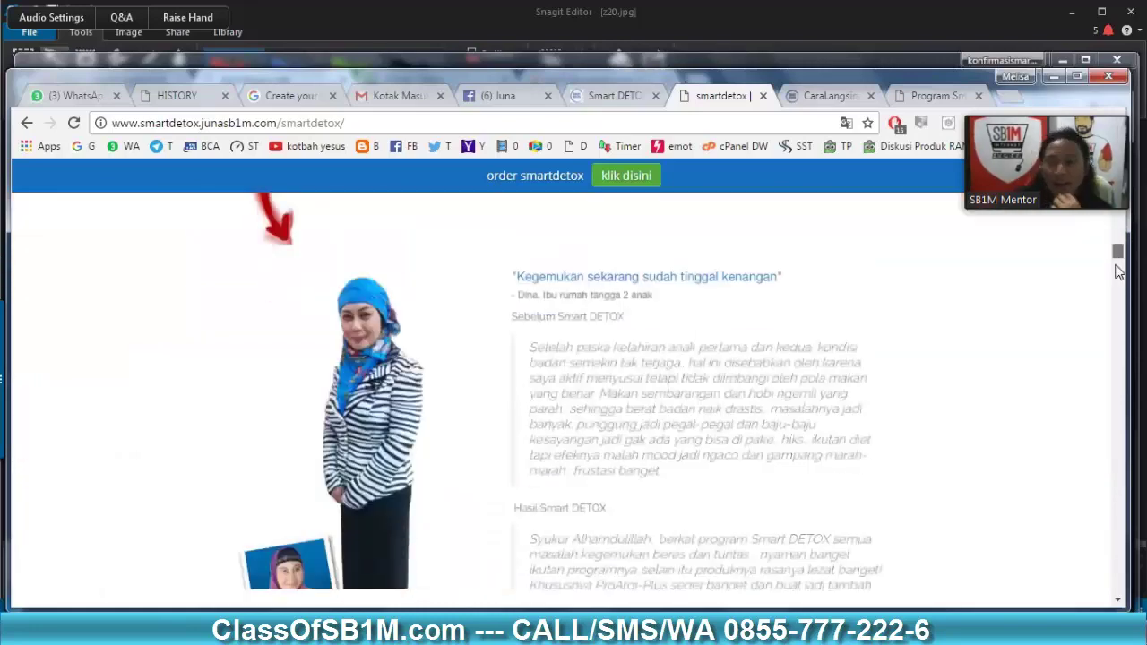
scroll(1120, 300, down, 2)
scroll(1120, 323, down, 9)
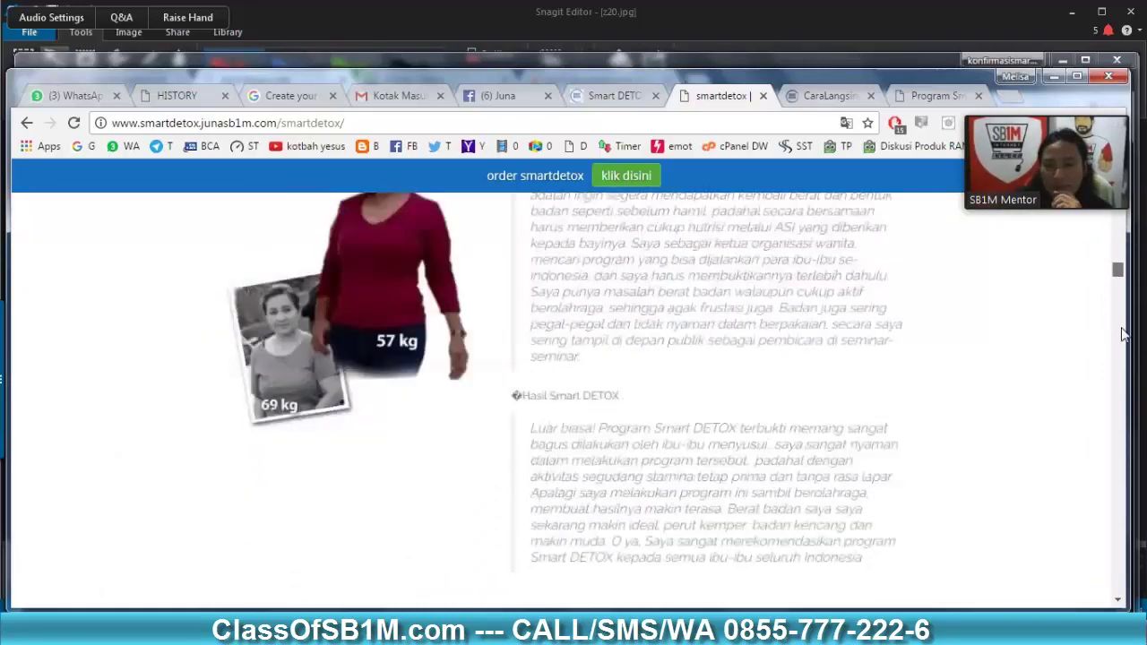
scroll(1131, 373, down, 10)
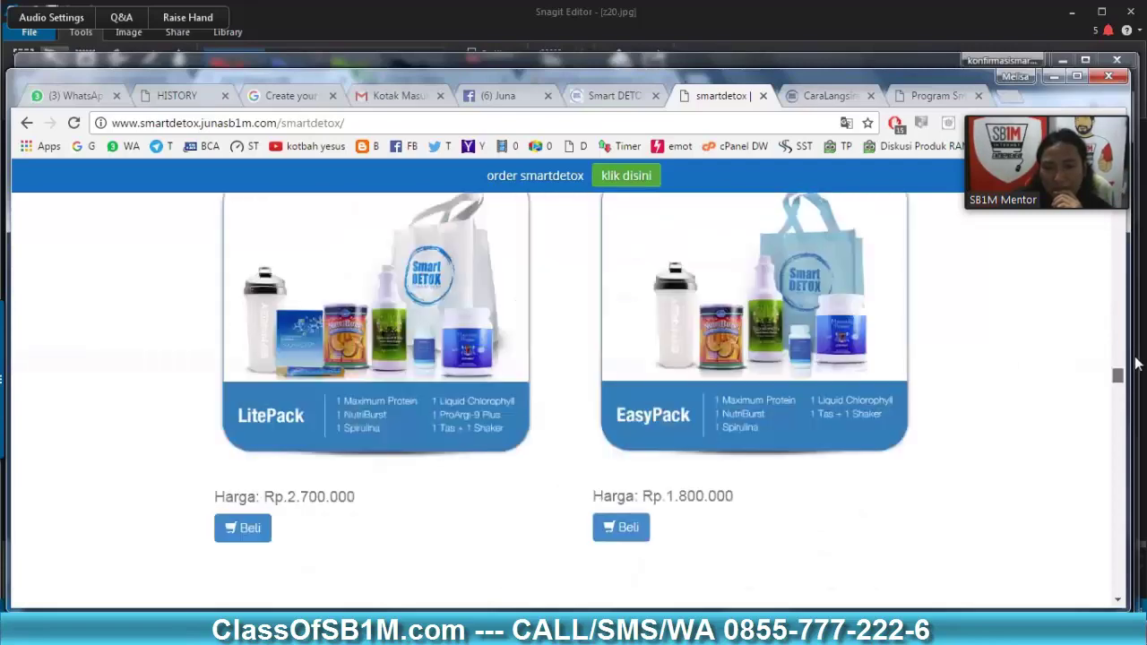
scroll(1130, 372, down, 2)
scroll(574, 465, up, 7)
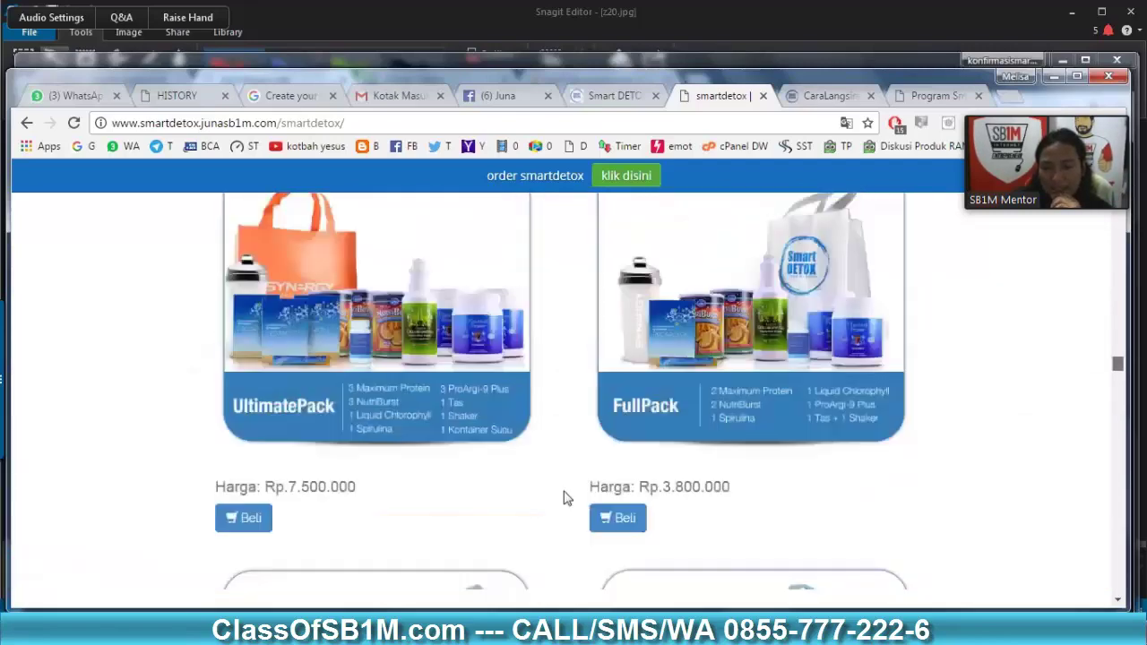
scroll(635, 507, down, 1)
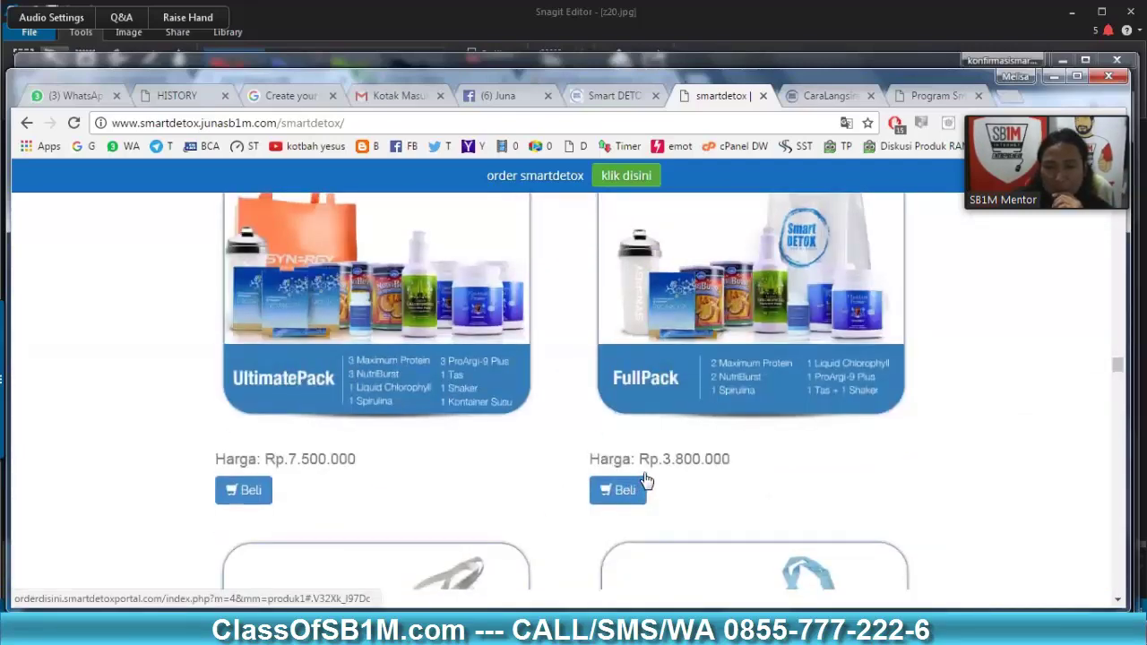
scroll(645, 482, up, 1)
scroll(643, 488, up, 1)
scroll(627, 515, down, 2)
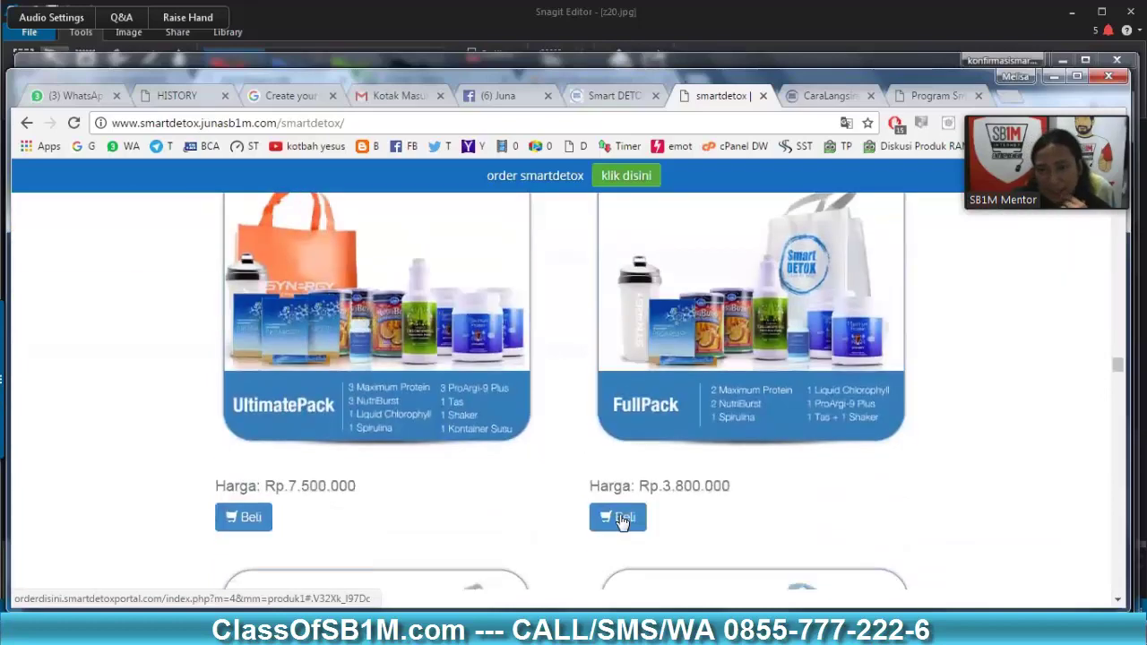
click(622, 518)
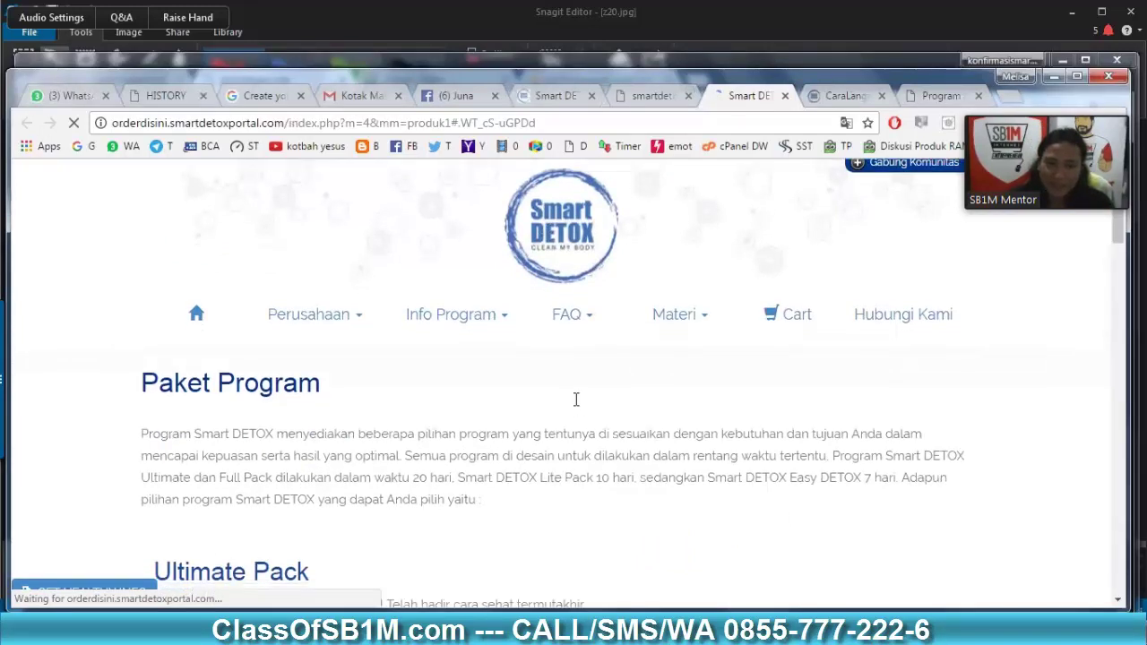
- Buy the Ultimate Pack and select its cart quantity field, showing 1 for Rp7.500.000
scroll(522, 443, down, 5)
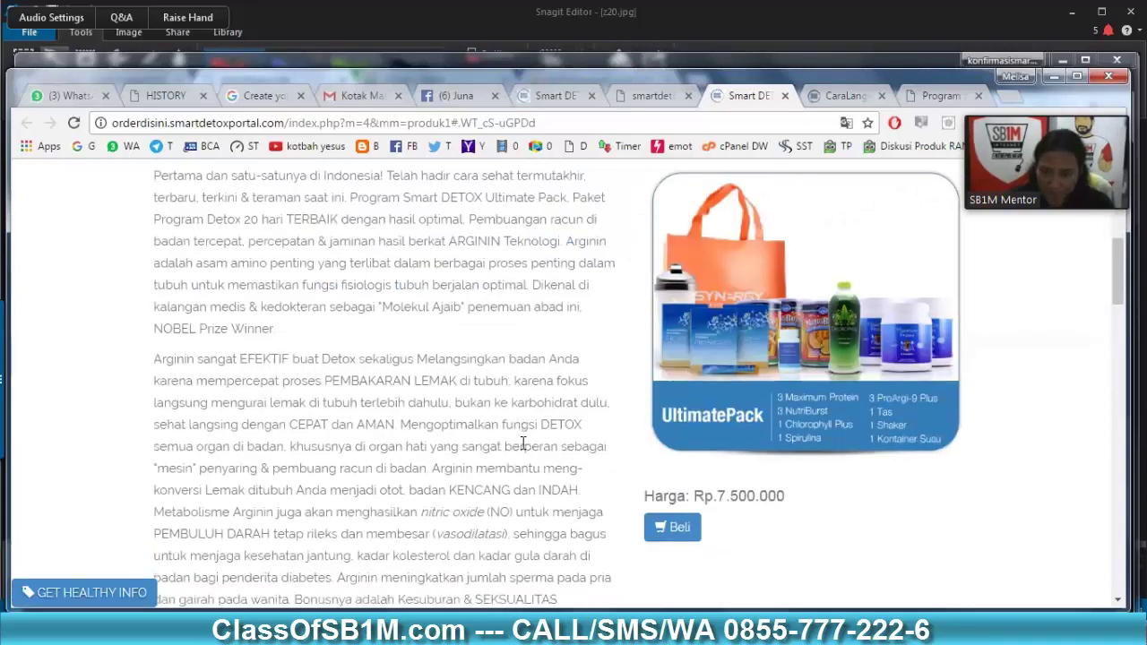
scroll(523, 444, down, 1)
scroll(517, 439, down, 5)
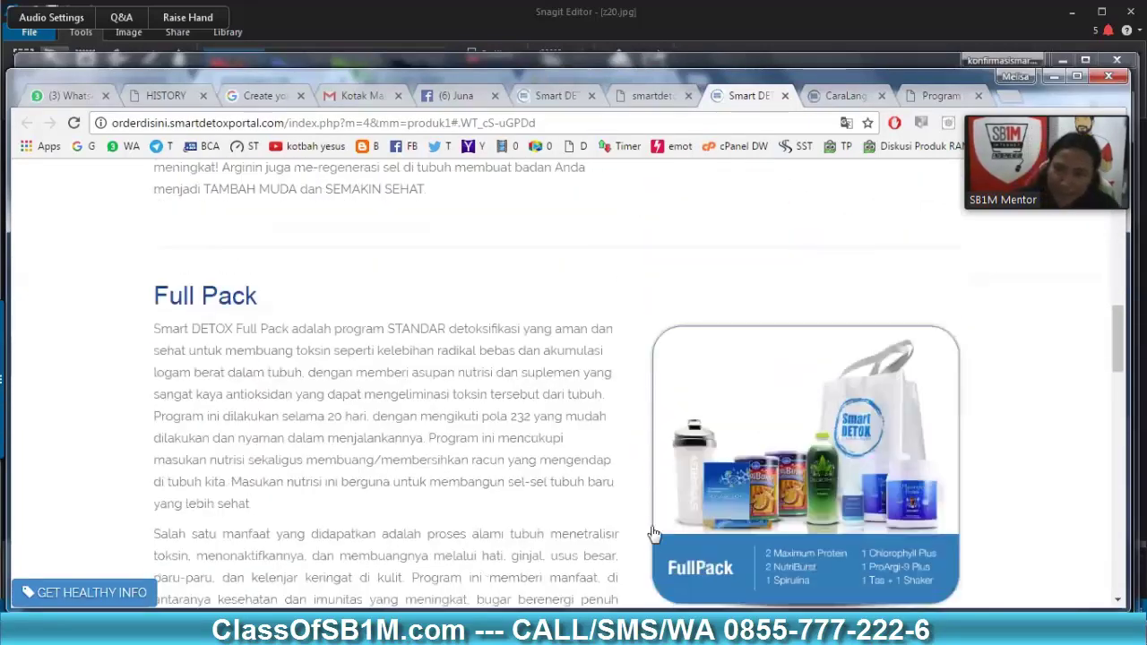
scroll(653, 534, up, 5)
click(674, 518)
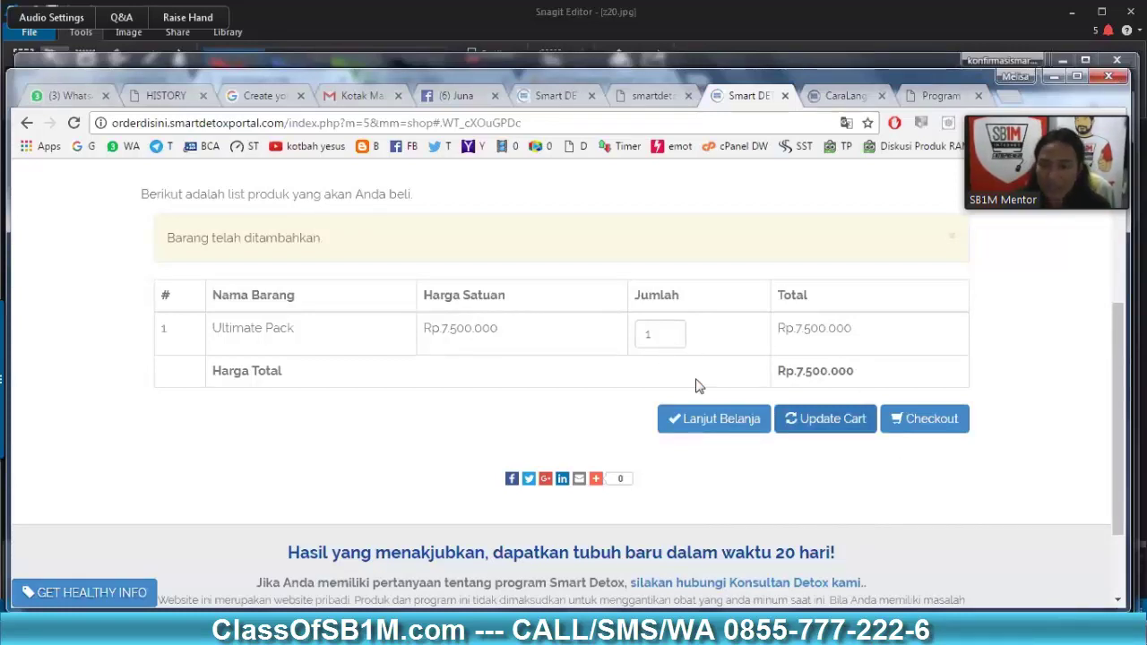
click(666, 337)
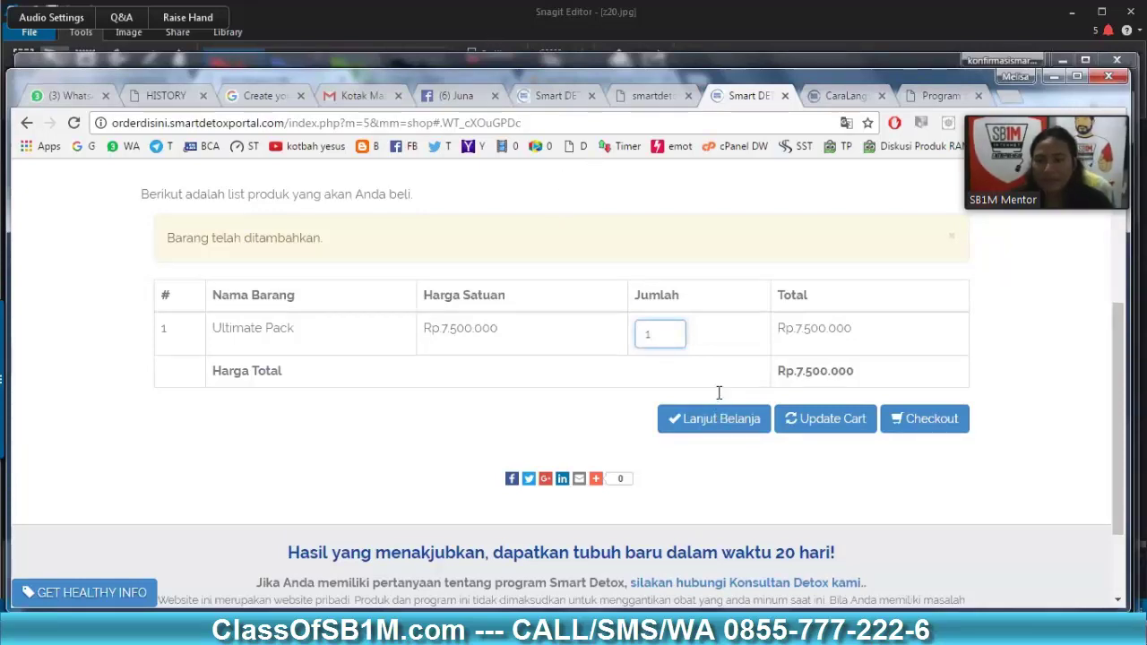
- Scroll down through the smartdetox landing page
key(ctrl+shift+Tab)
scroll(722, 394, down, 1)
scroll(722, 399, down, 1)
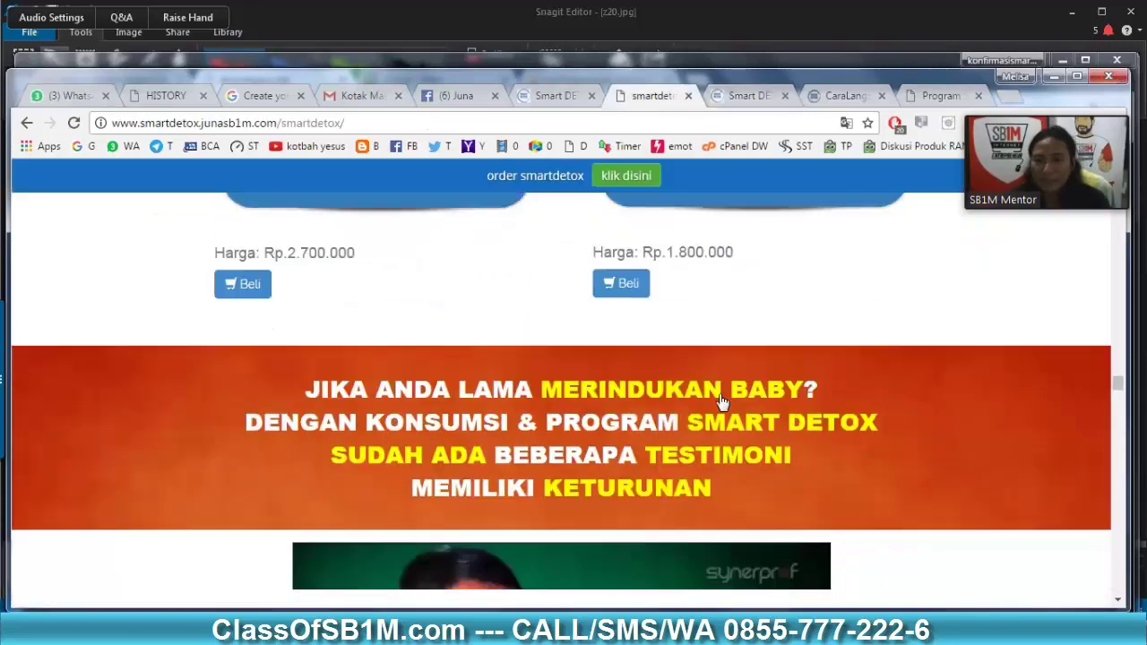
scroll(722, 399, down, 5)
scroll(706, 387, down, 3)
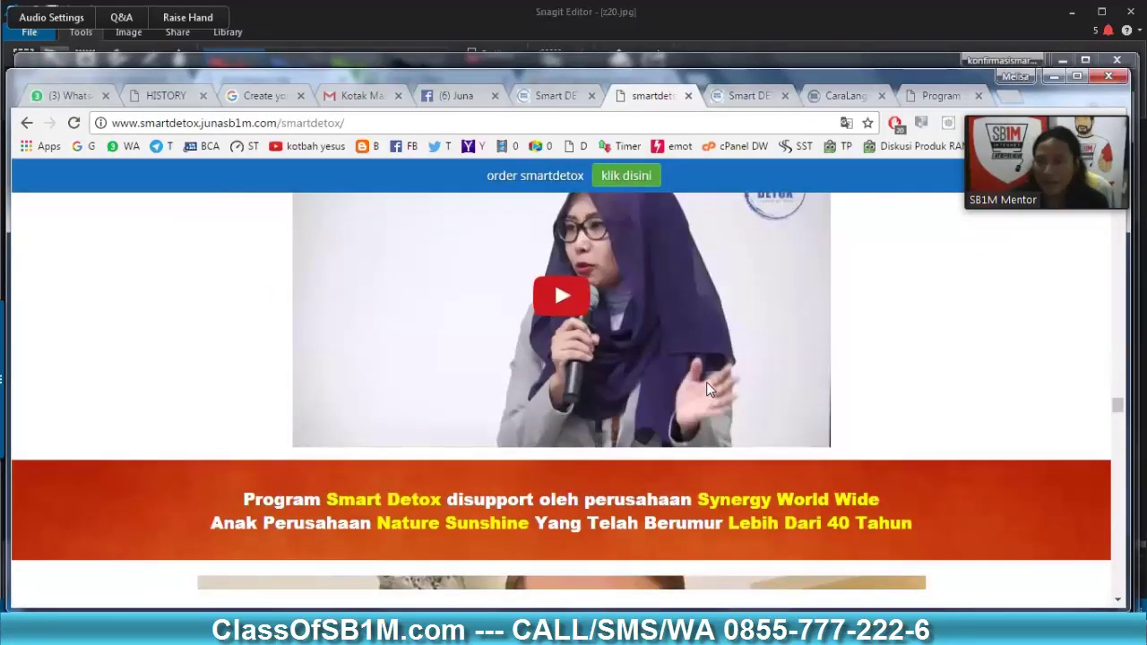
scroll(706, 385, down, 6)
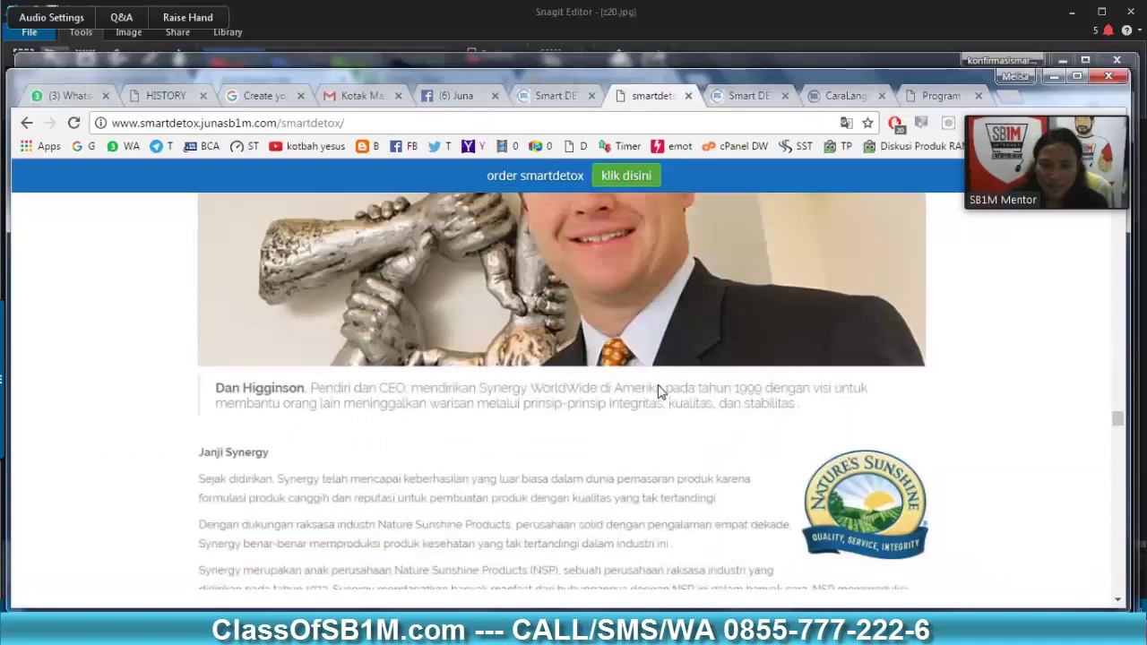
scroll(671, 389, down, 2)
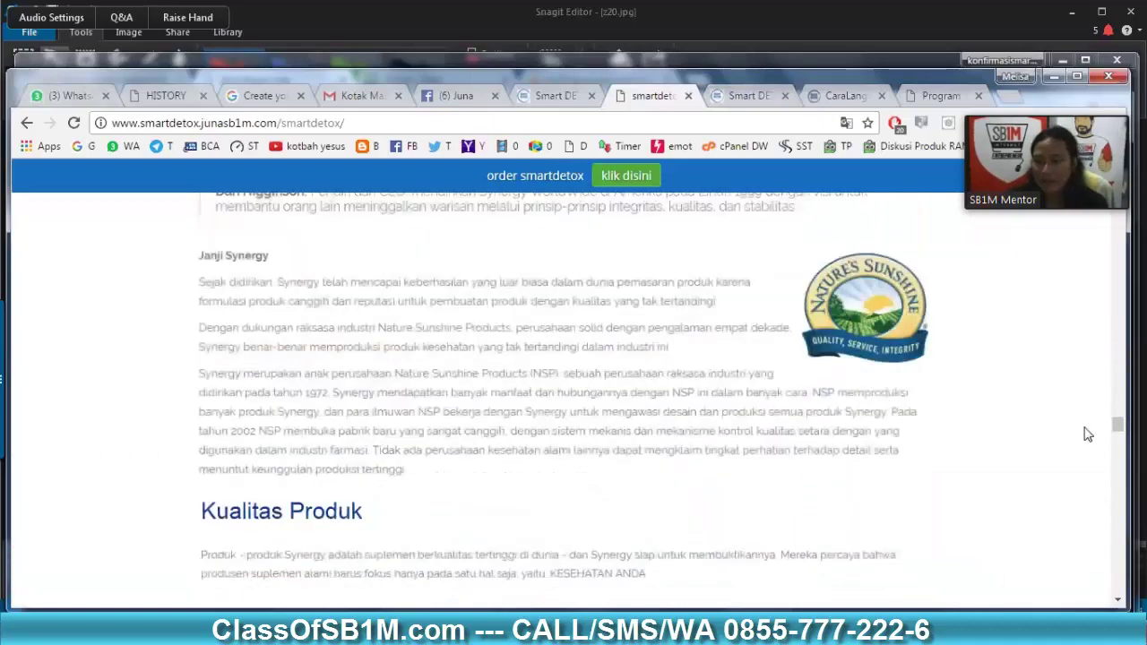
scroll(1111, 446, down, 4)
scroll(1118, 471, down, 3)
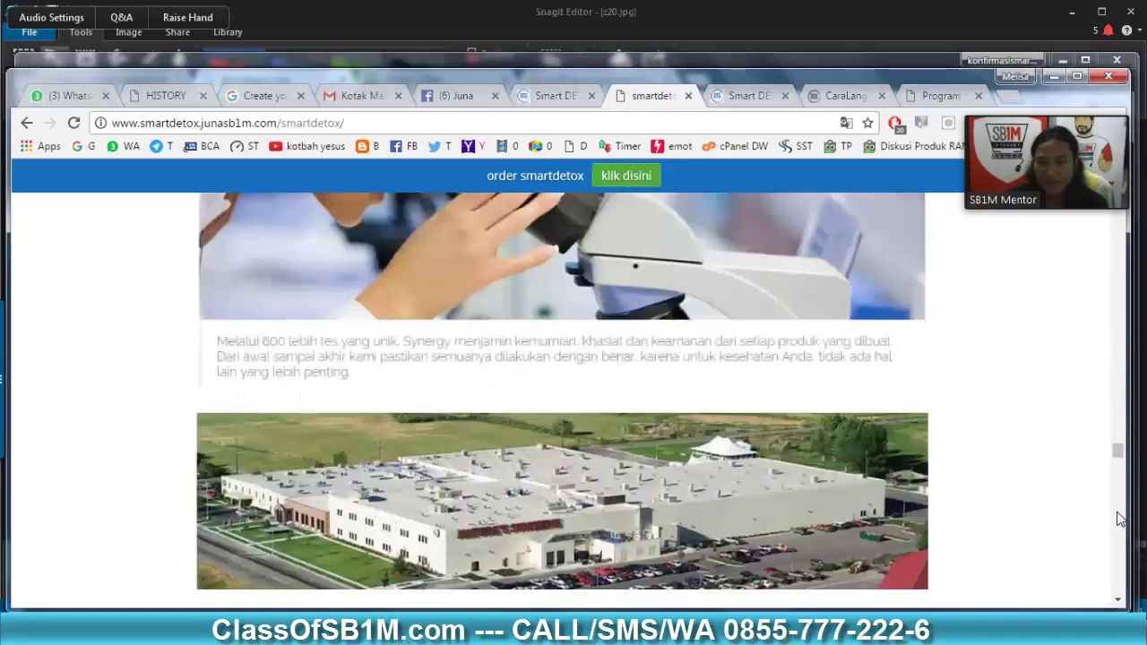
scroll(1121, 562, down, 1)
scroll(1131, 441, down, 2)
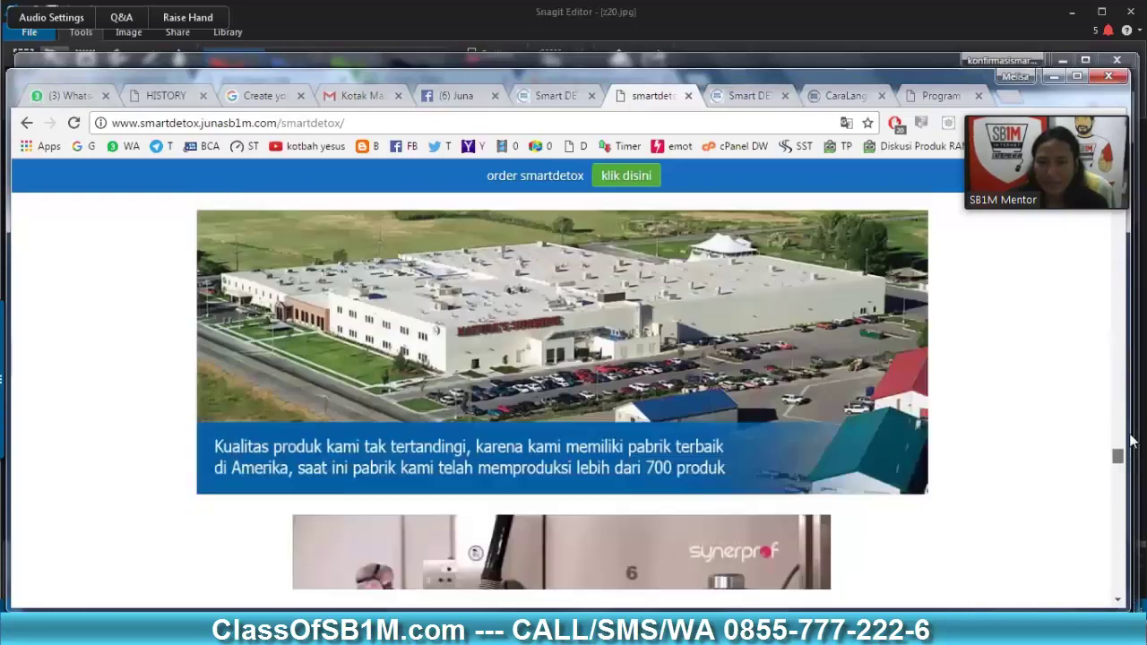
scroll(1116, 300, down, 5)
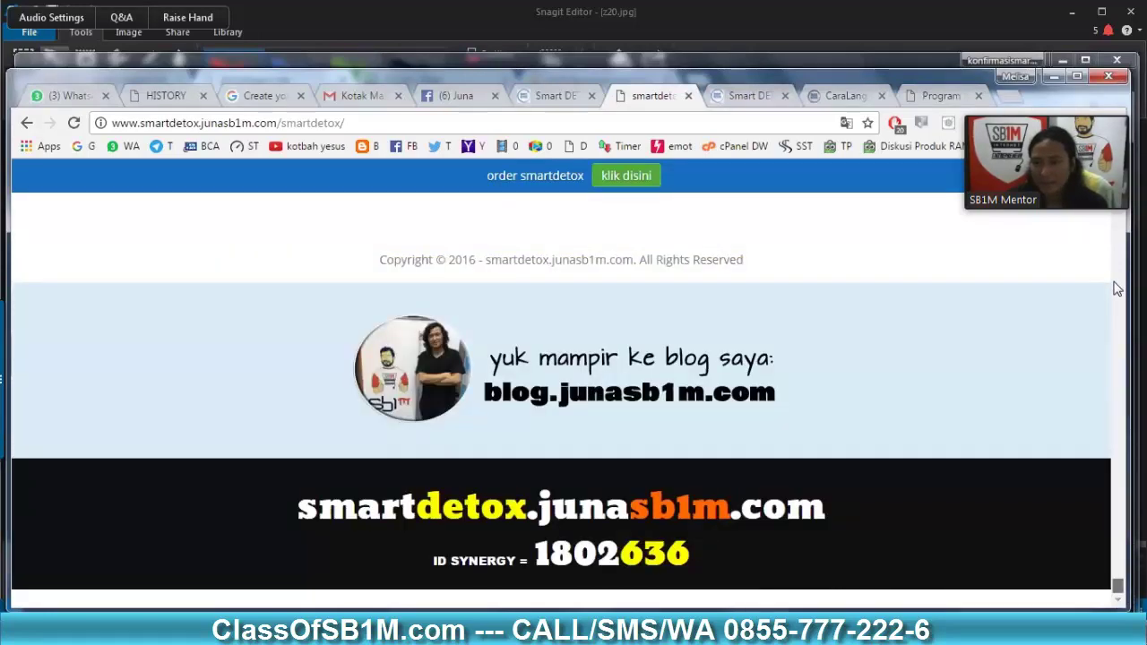
click(1117, 289)
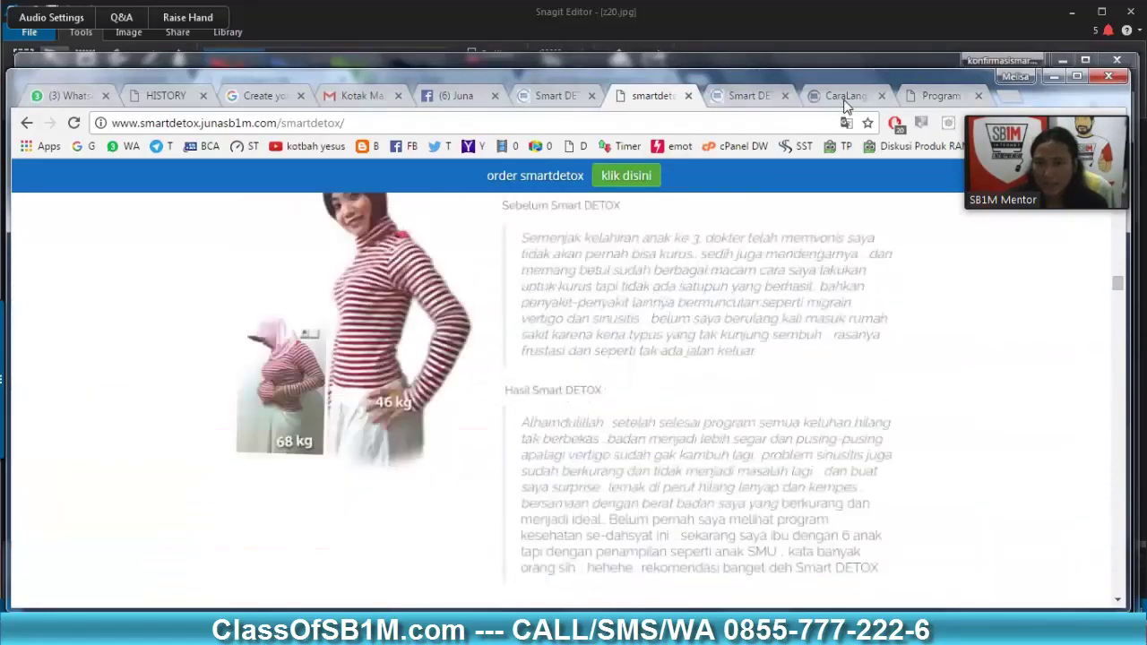
- Browse the CaraLangsing site
click(844, 95)
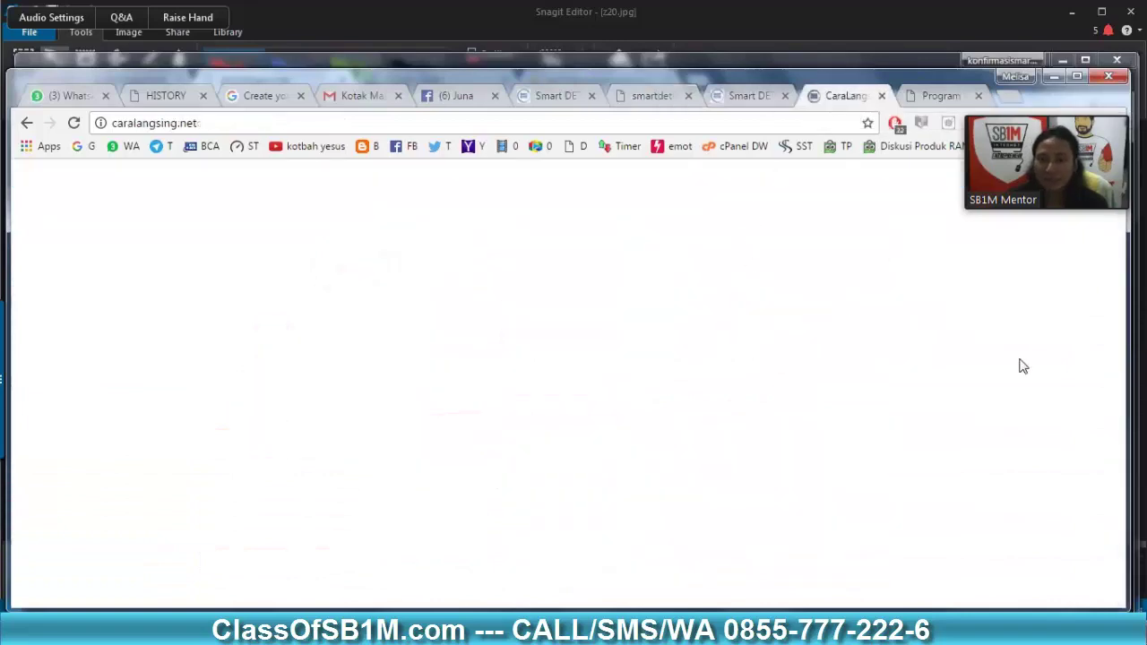
click(1117, 456)
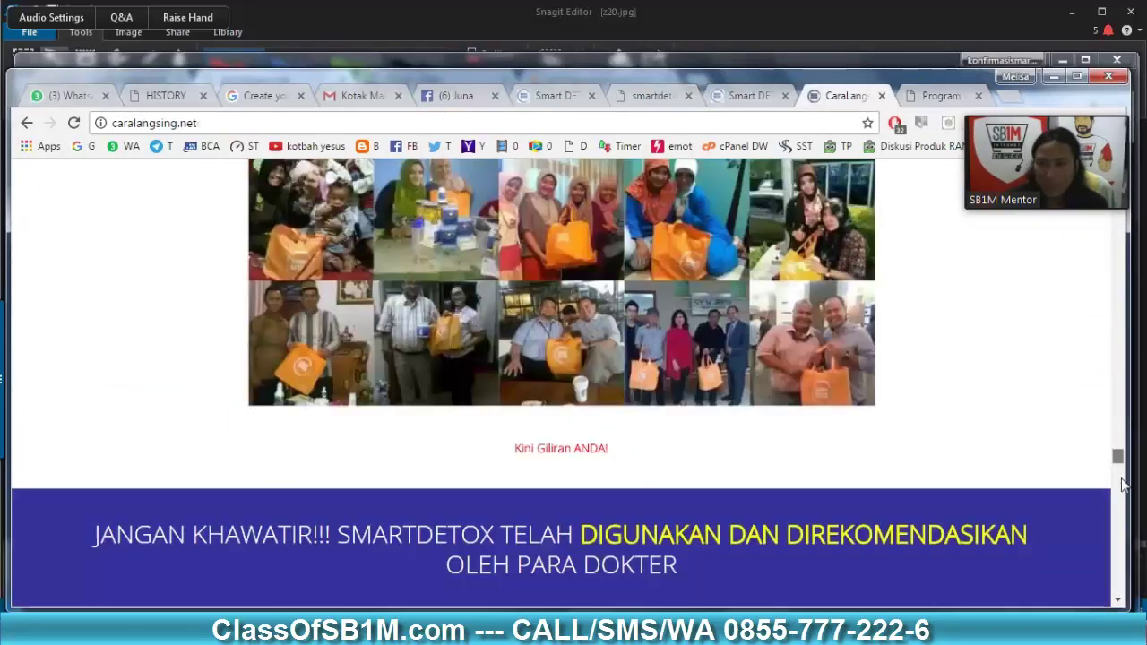
scroll(1125, 542, down, 2)
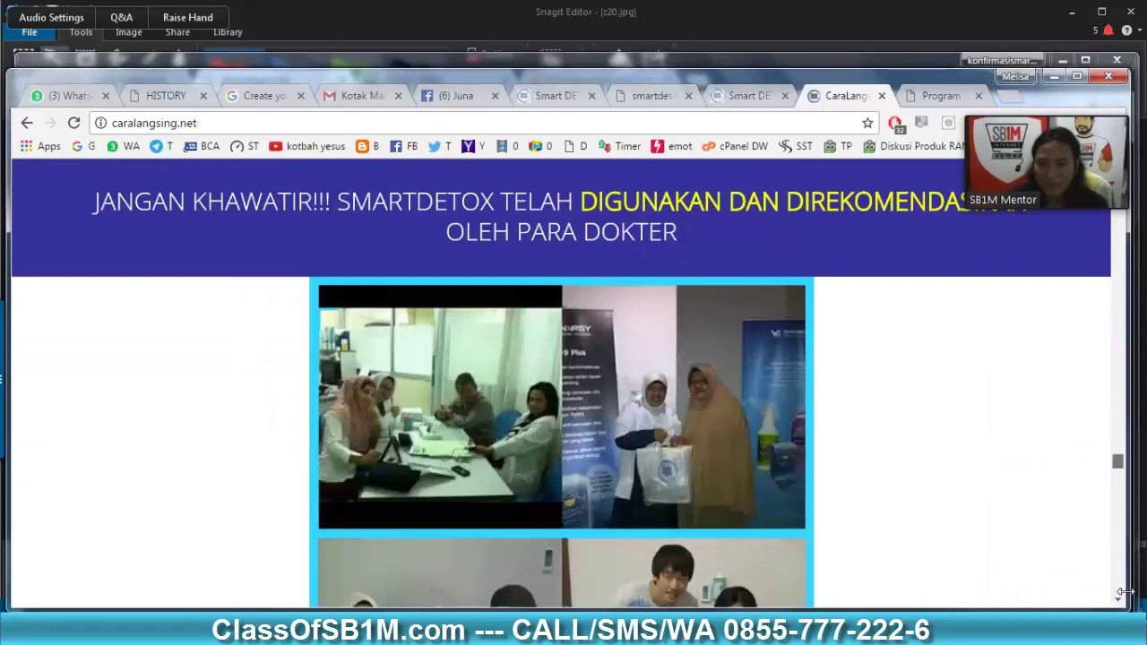
click(1119, 488)
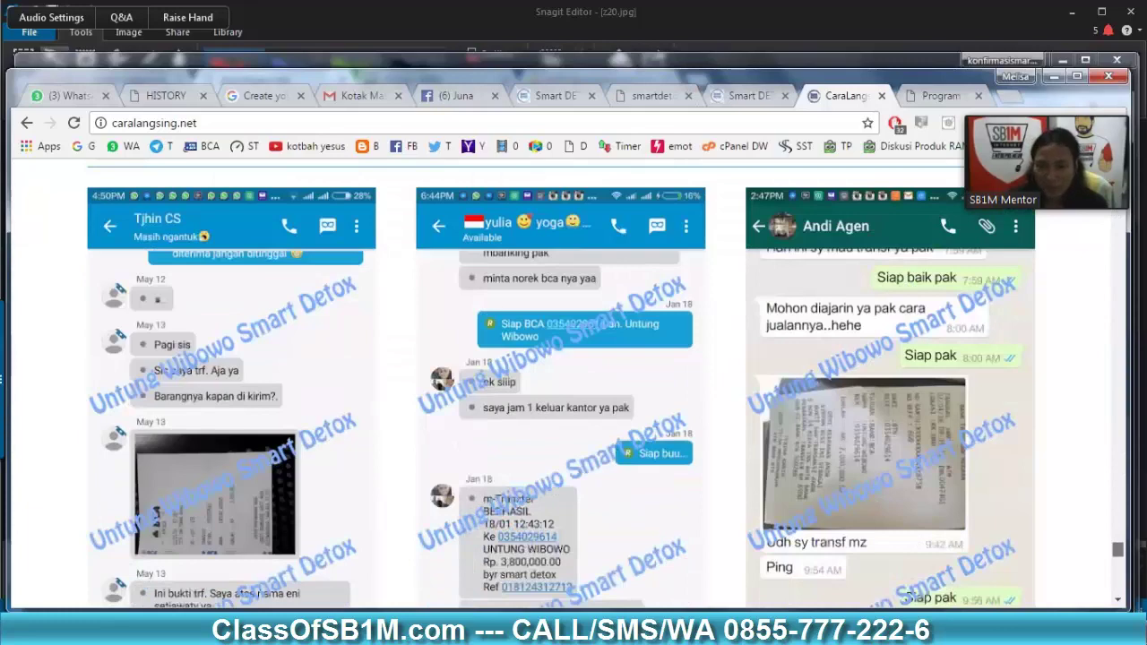
- Pause the Bu Rahma testimonial video on melangsingkanbadan.com and return to the smartdetox tab
key(ctrl+Tab)
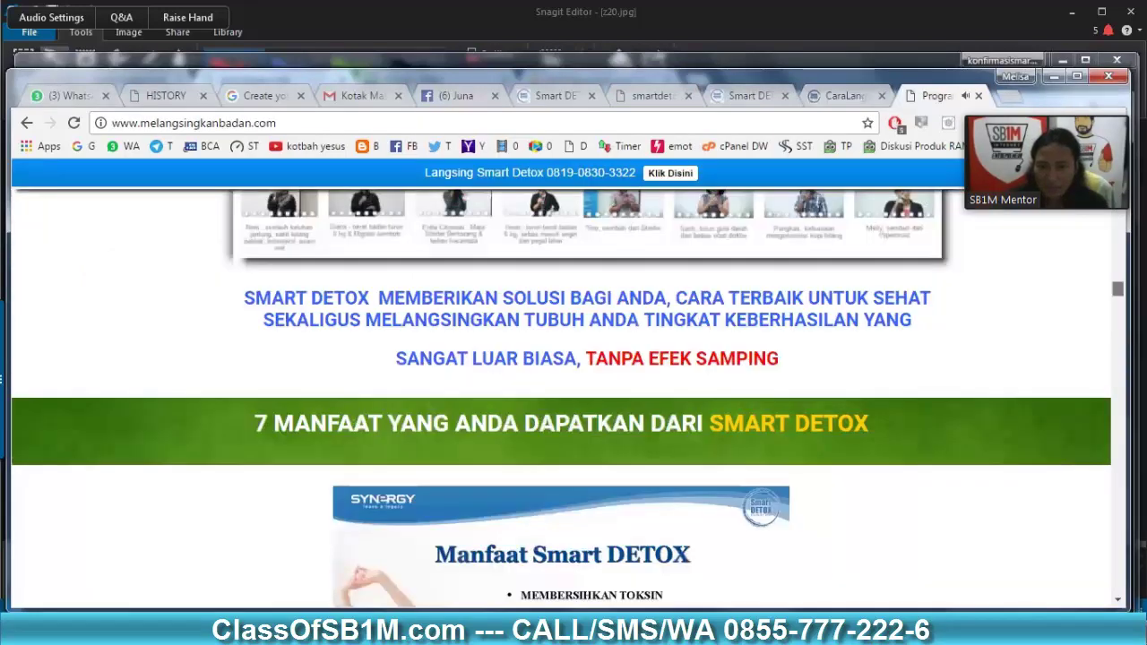
scroll(522, 432, up, 5)
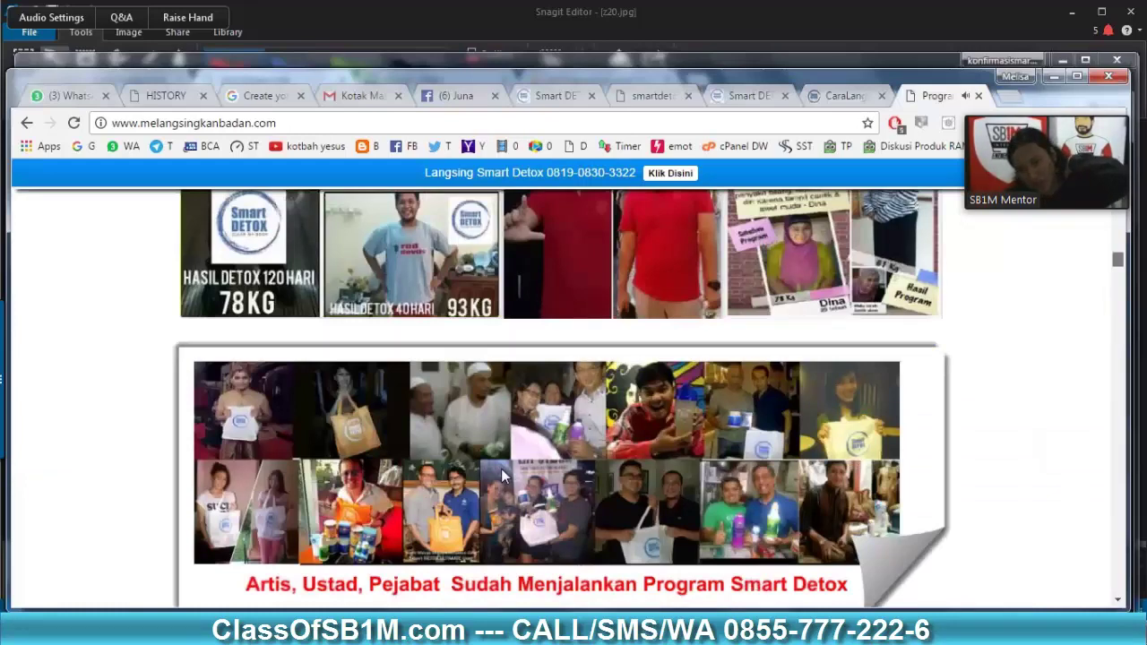
scroll(517, 445, up, 5)
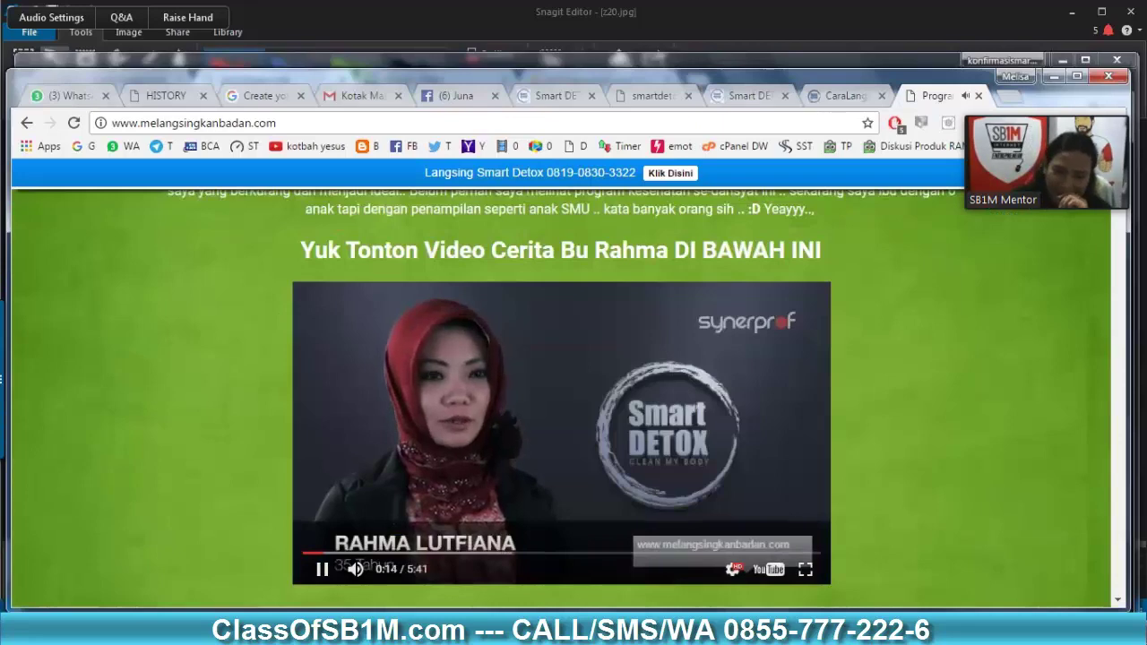
click(592, 468)
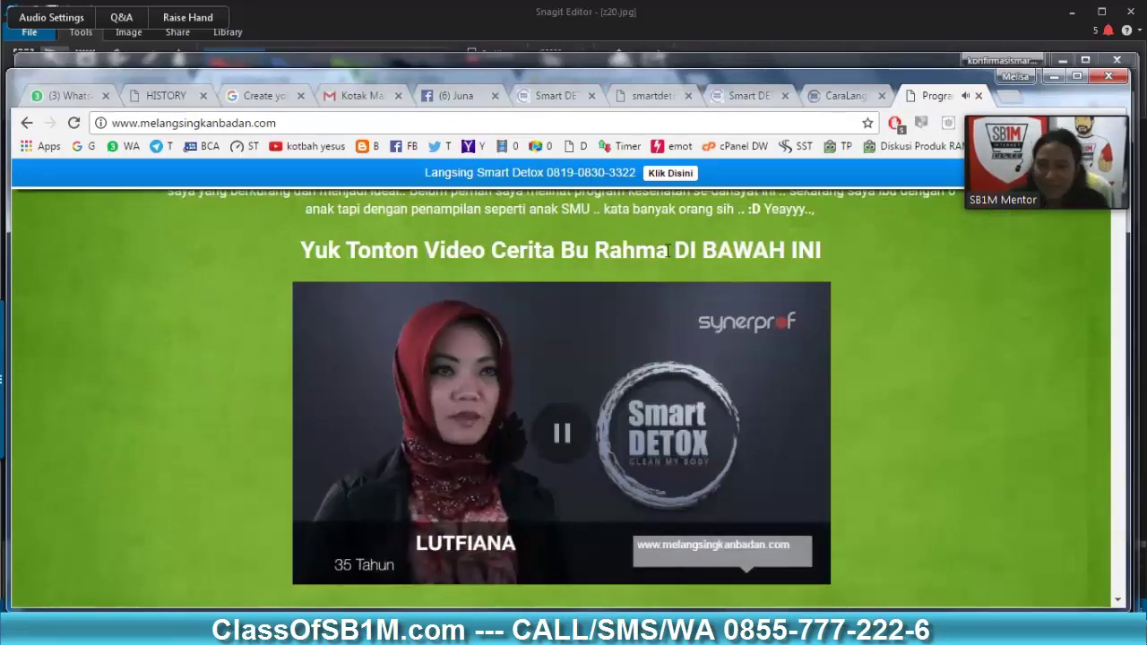
click(652, 96)
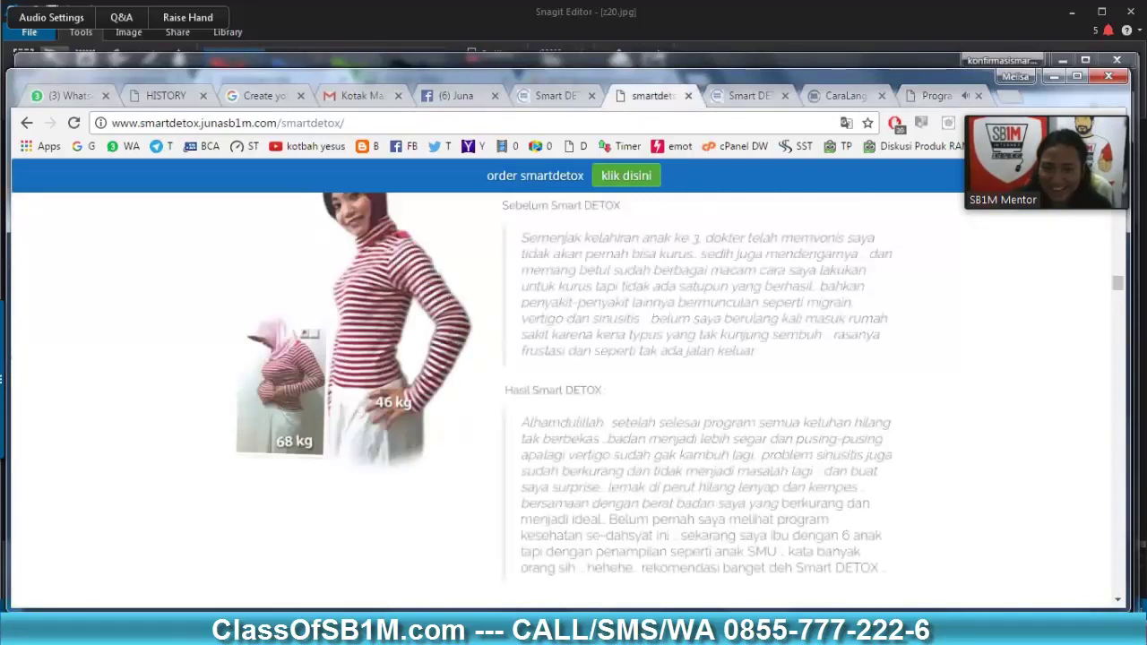
- Play the Smart Detox YouTube video, jump to 0:19, and pause it at 0:24
scroll(587, 386, up, 5)
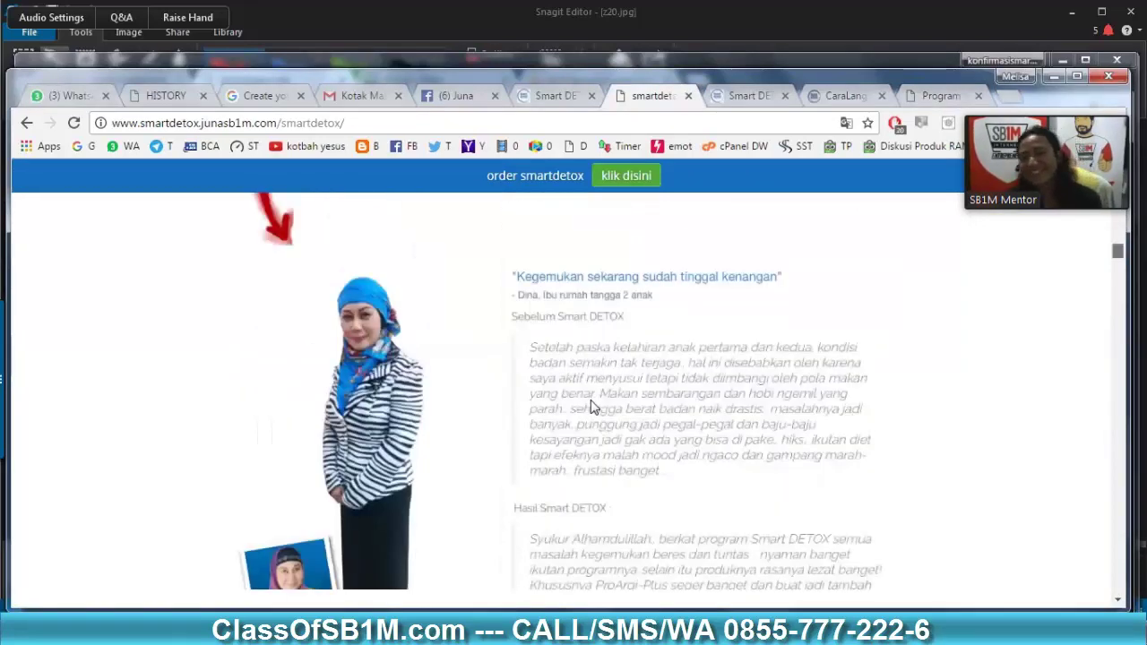
scroll(590, 408, up, 10)
click(605, 317)
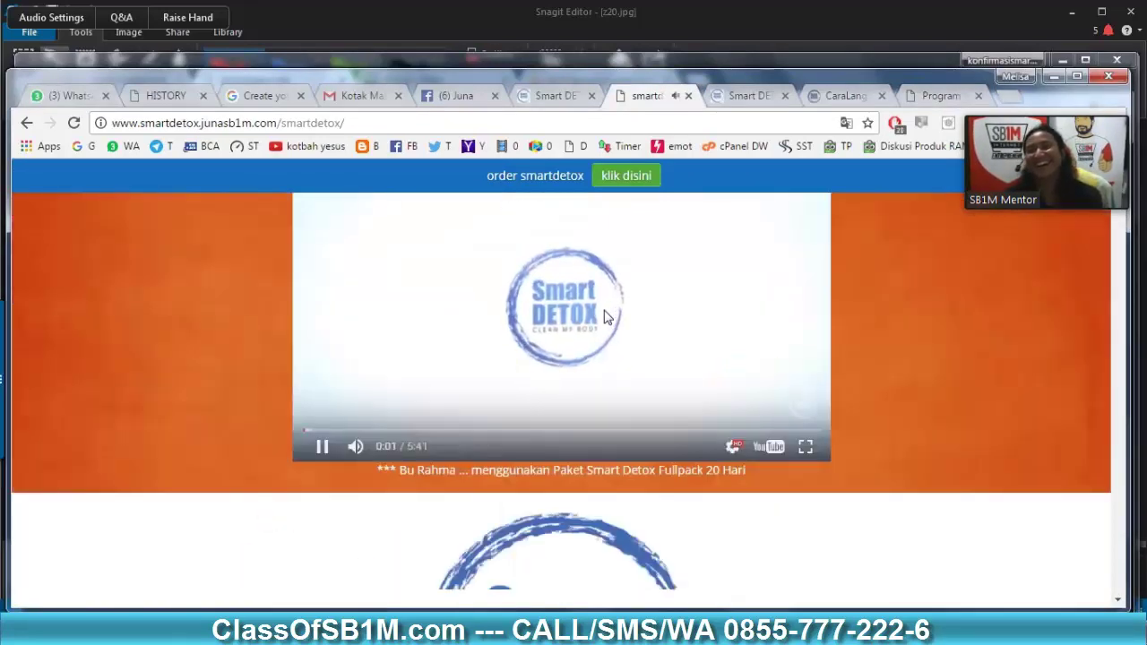
click(668, 324)
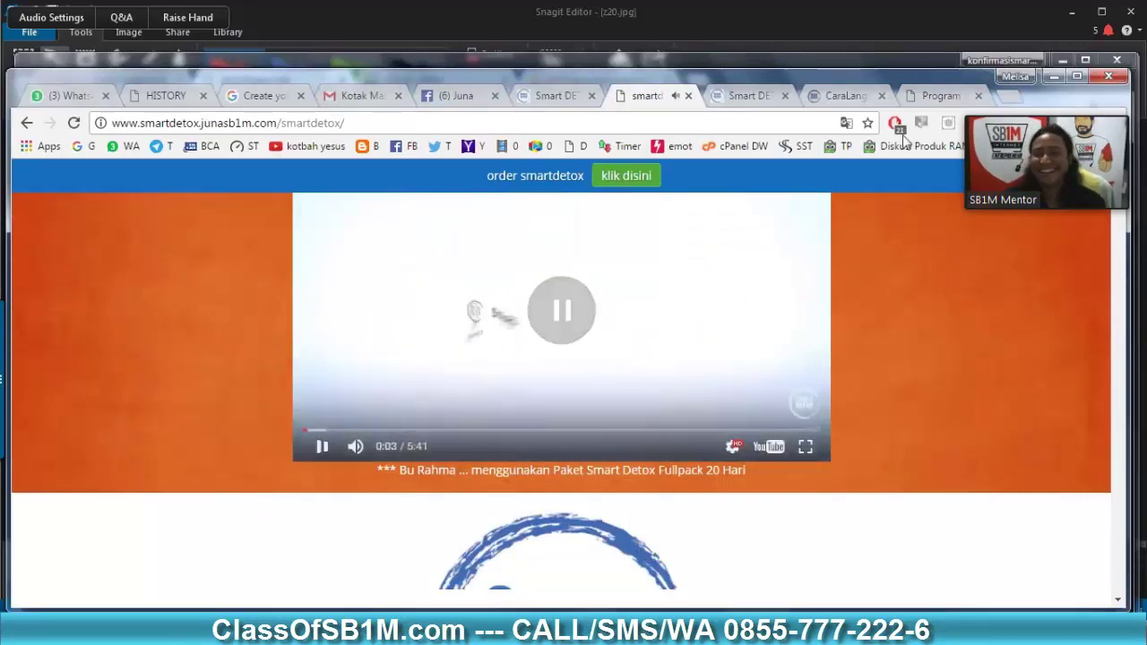
click(333, 430)
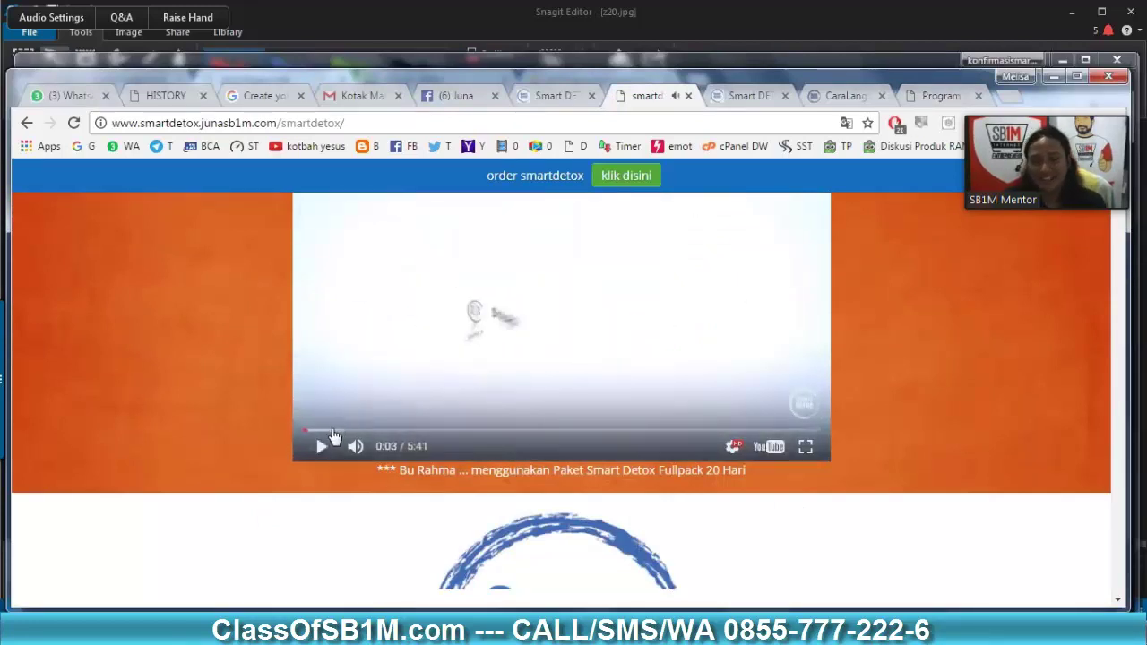
click(625, 317)
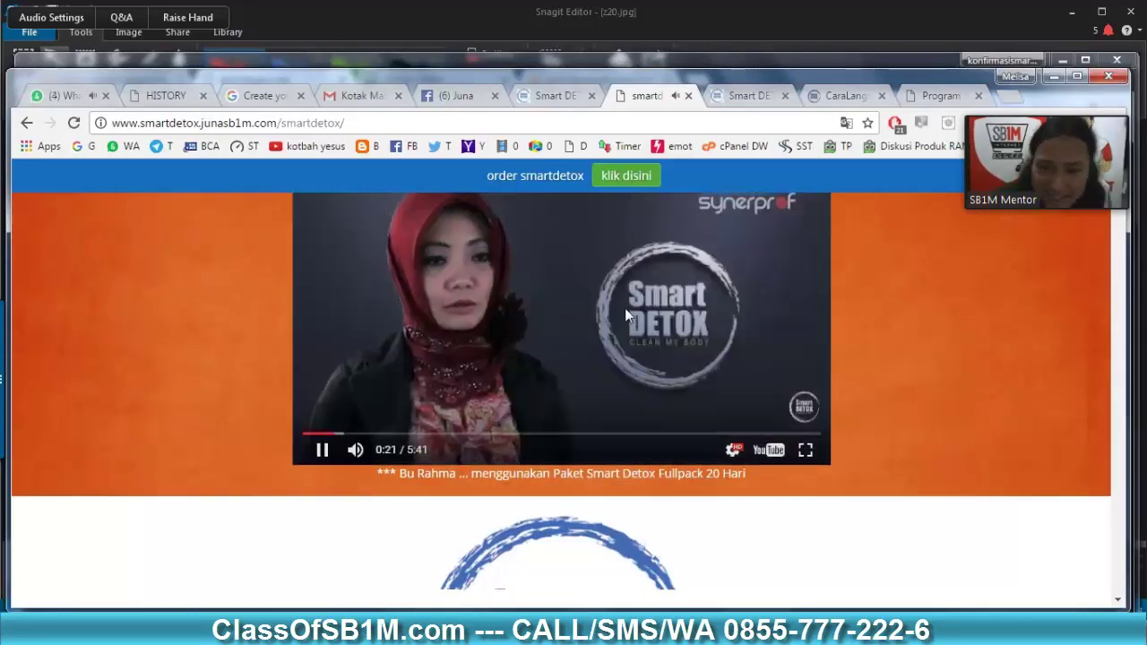
scroll(618, 377, up, 1)
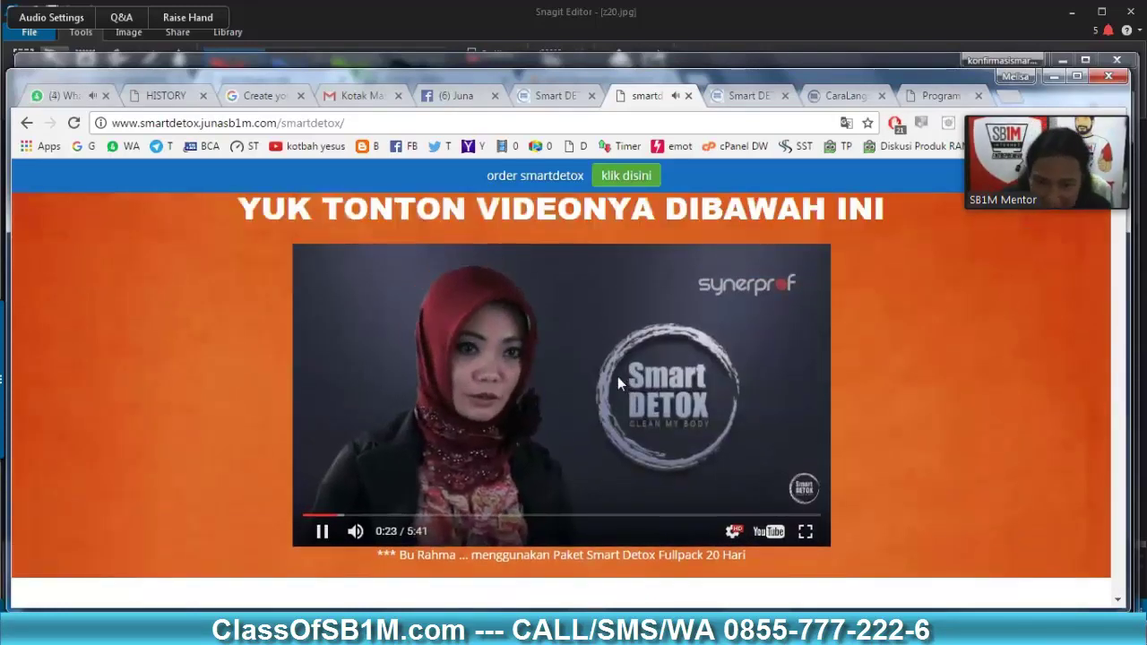
click(609, 383)
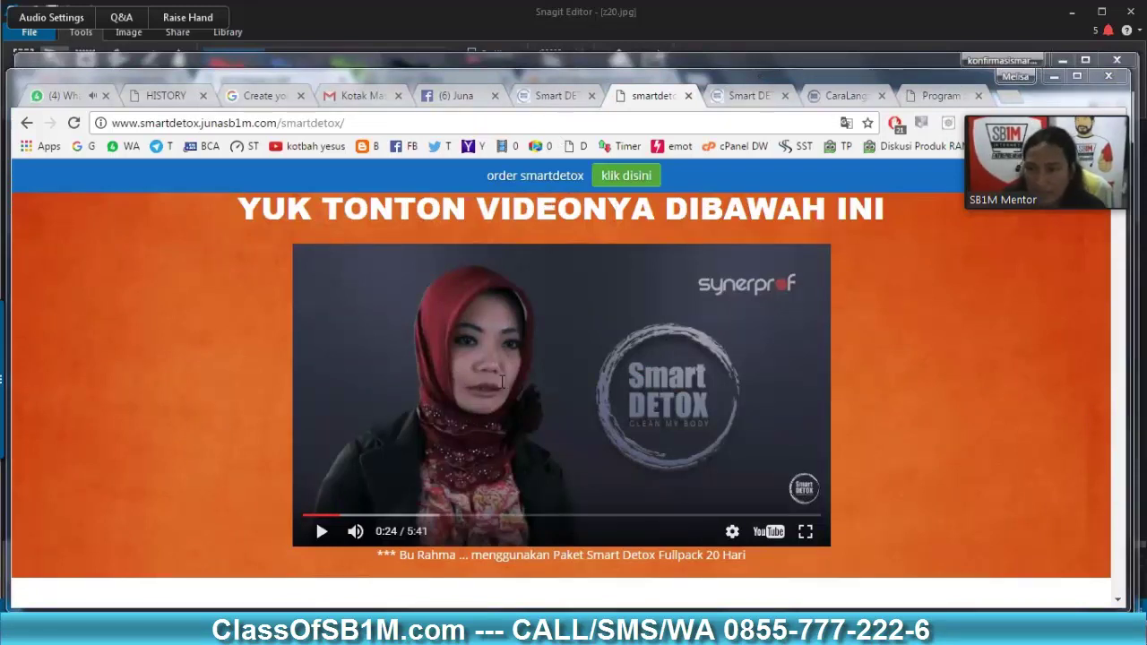
- Go to the Smart DETOX order page and open Member Login from the footer
key(ctrl+shift+Tab)
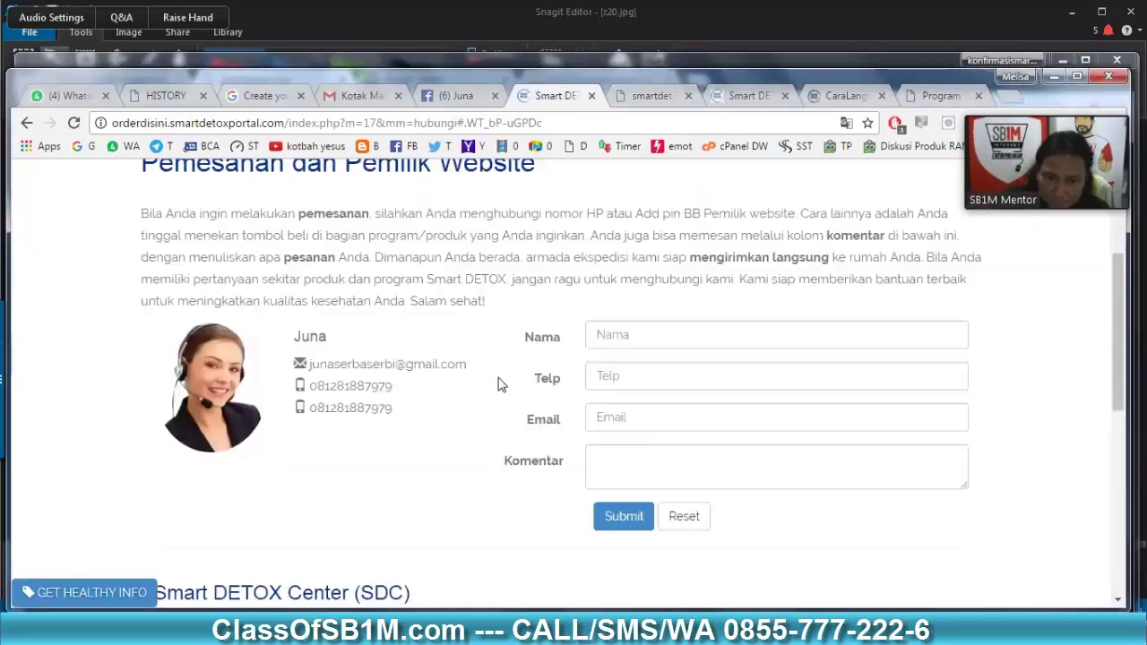
scroll(499, 384, up, 2)
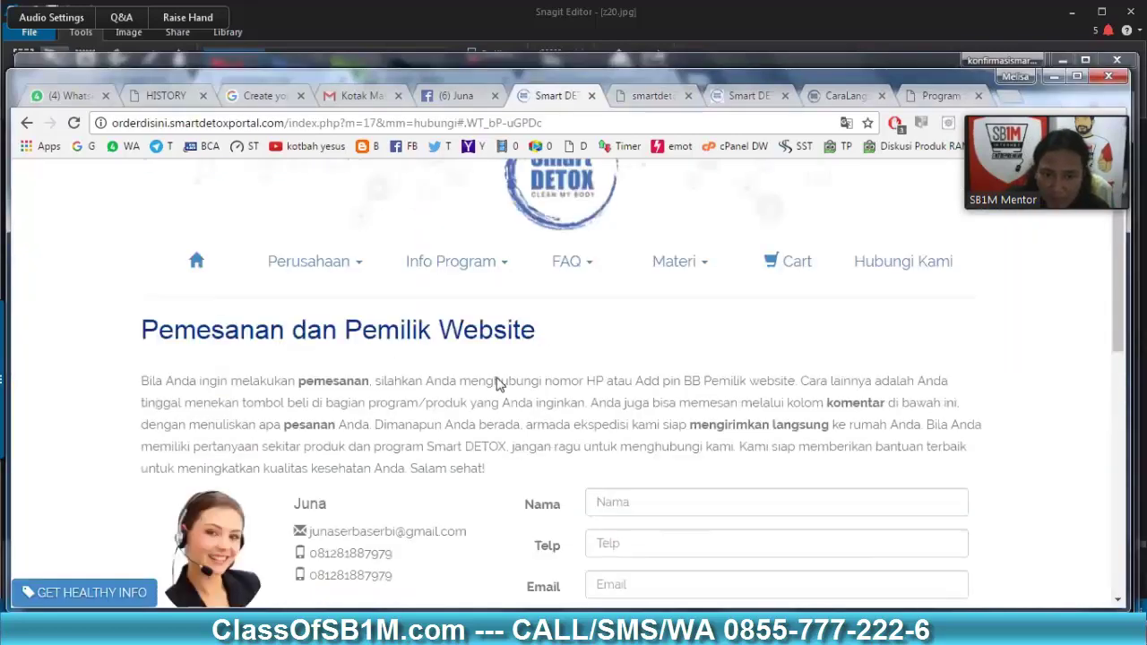
scroll(497, 382, down, 4)
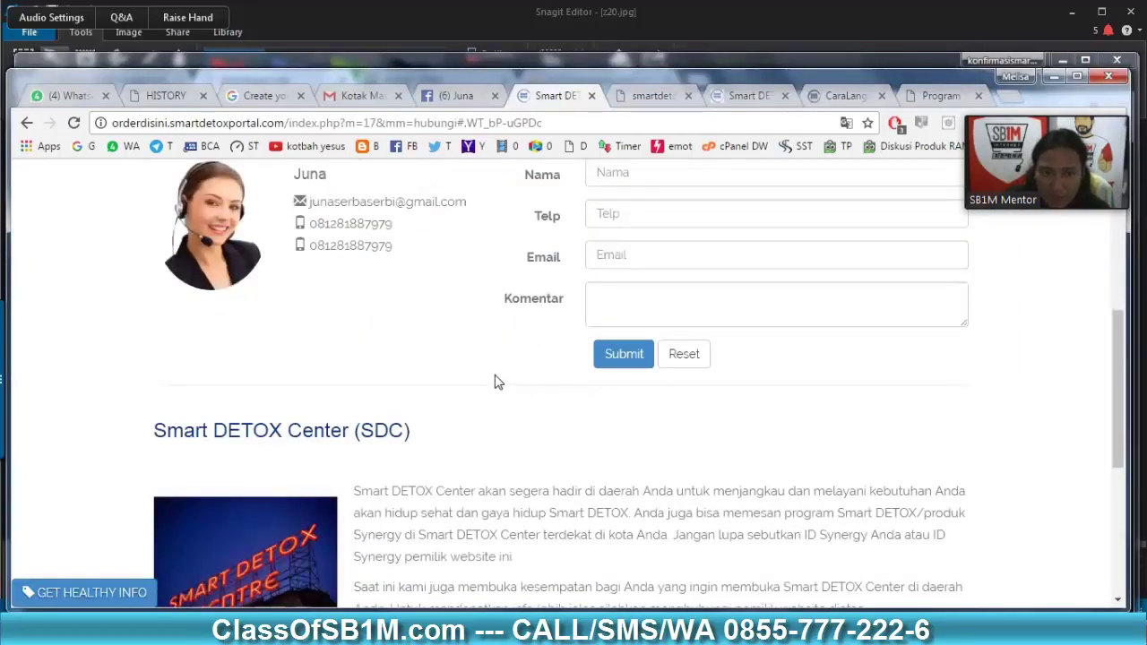
scroll(498, 382, down, 2)
scroll(592, 593, up, 2)
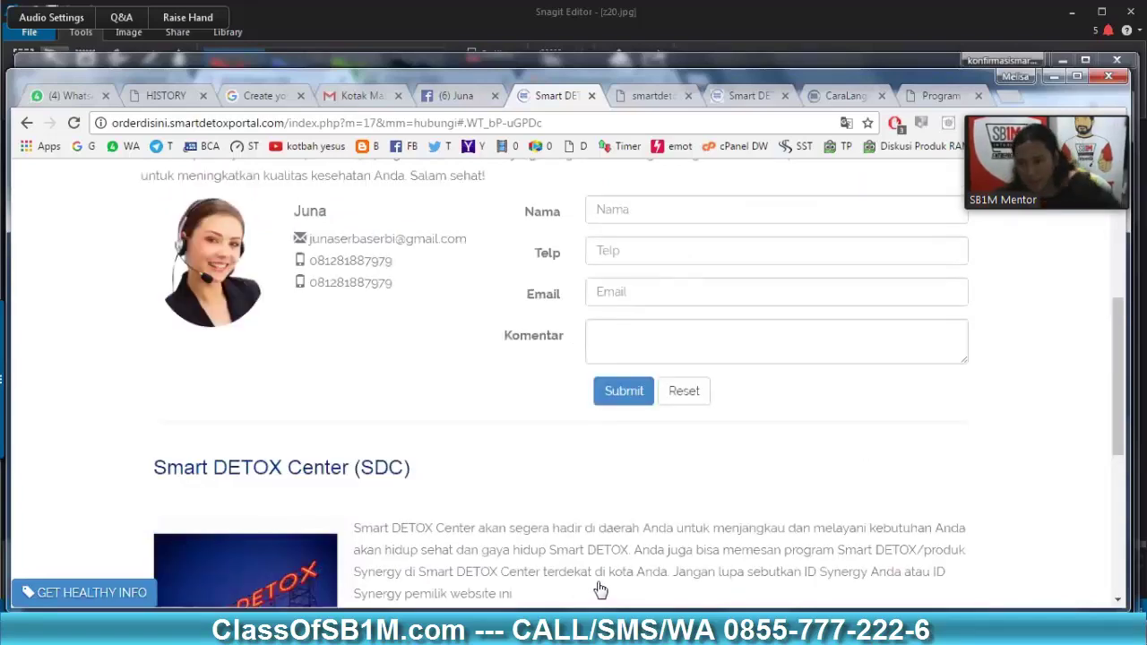
scroll(600, 589, down, 5)
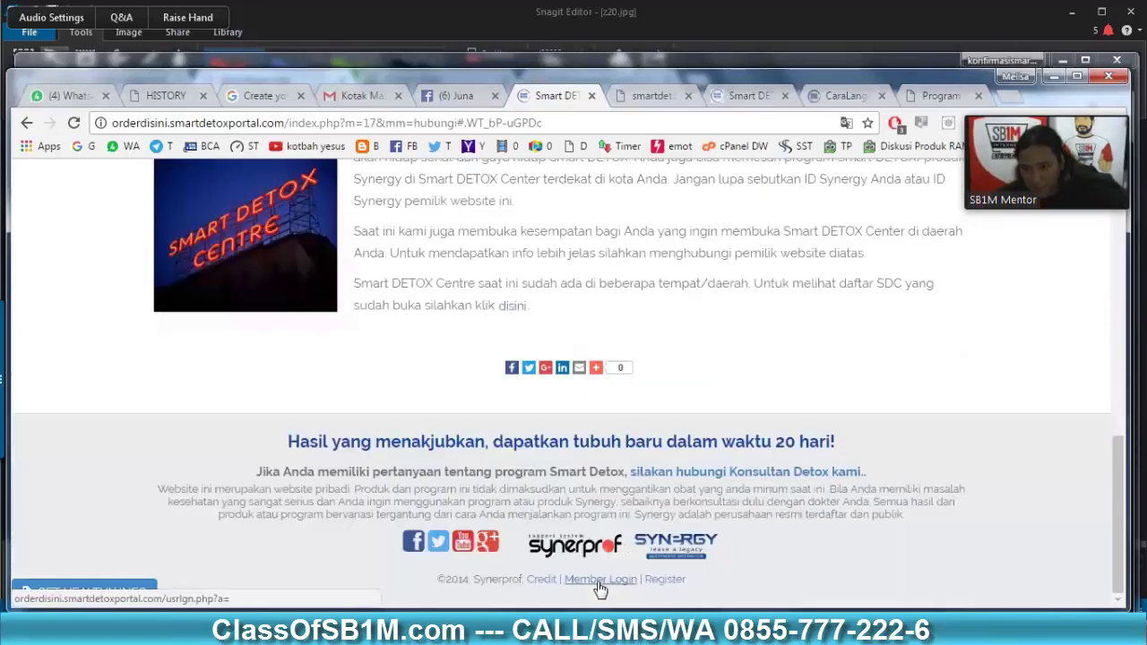
click(600, 581)
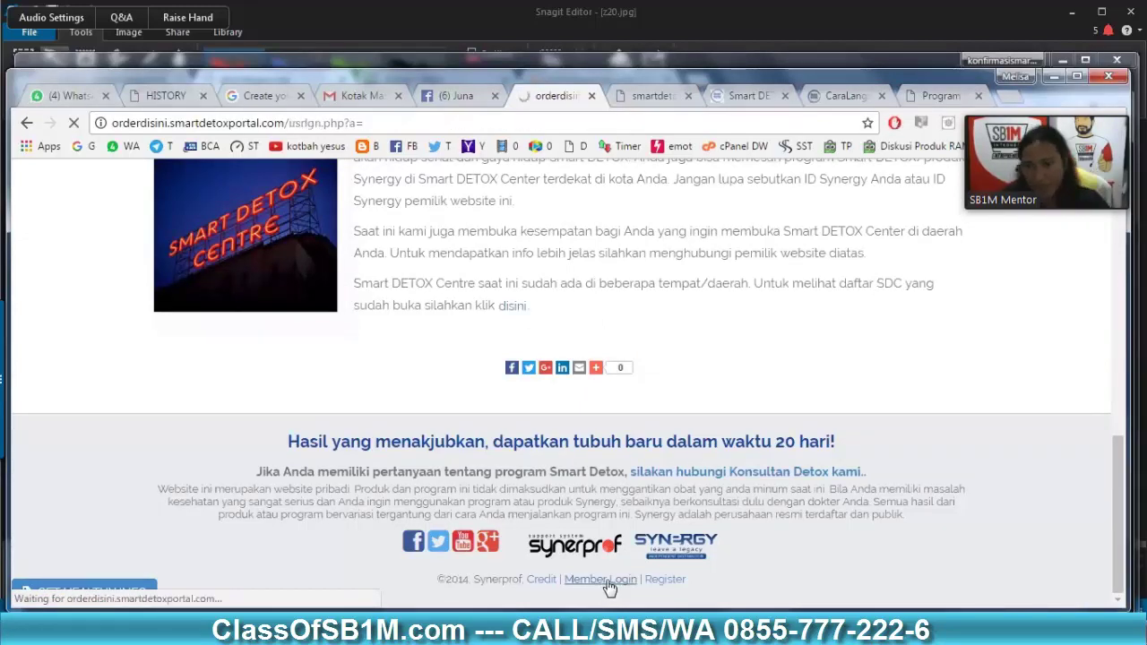
scroll(501, 398, down, 1)
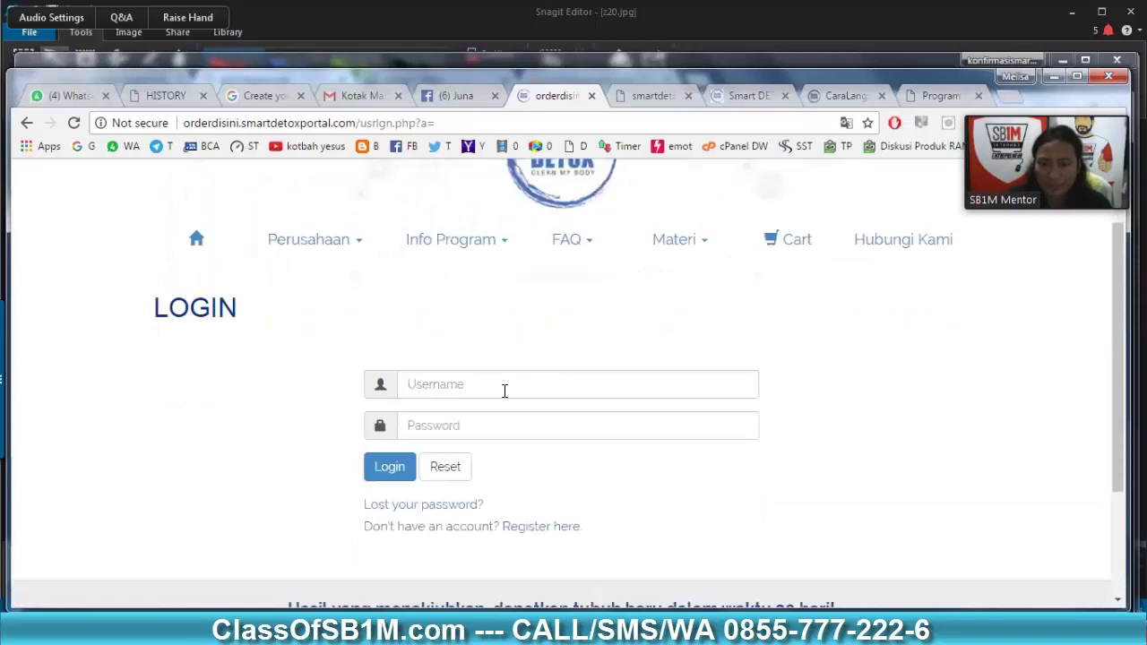
- Log in with the saved username and a retyped password; the login is rejected
click(504, 385)
text(juna)
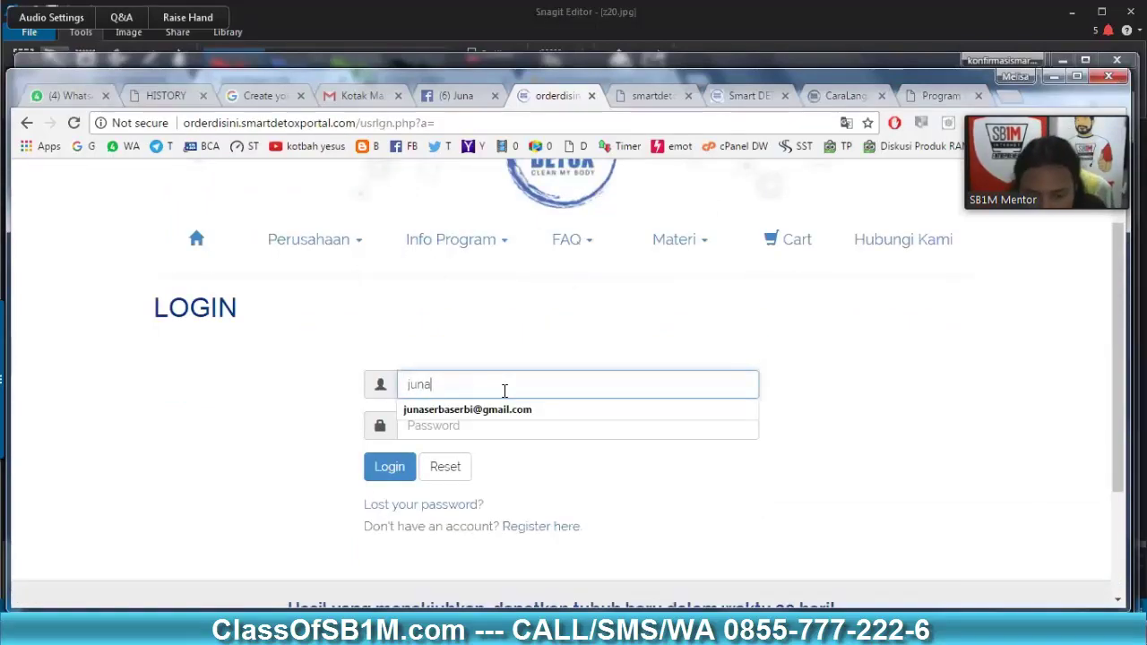
key(Tab)
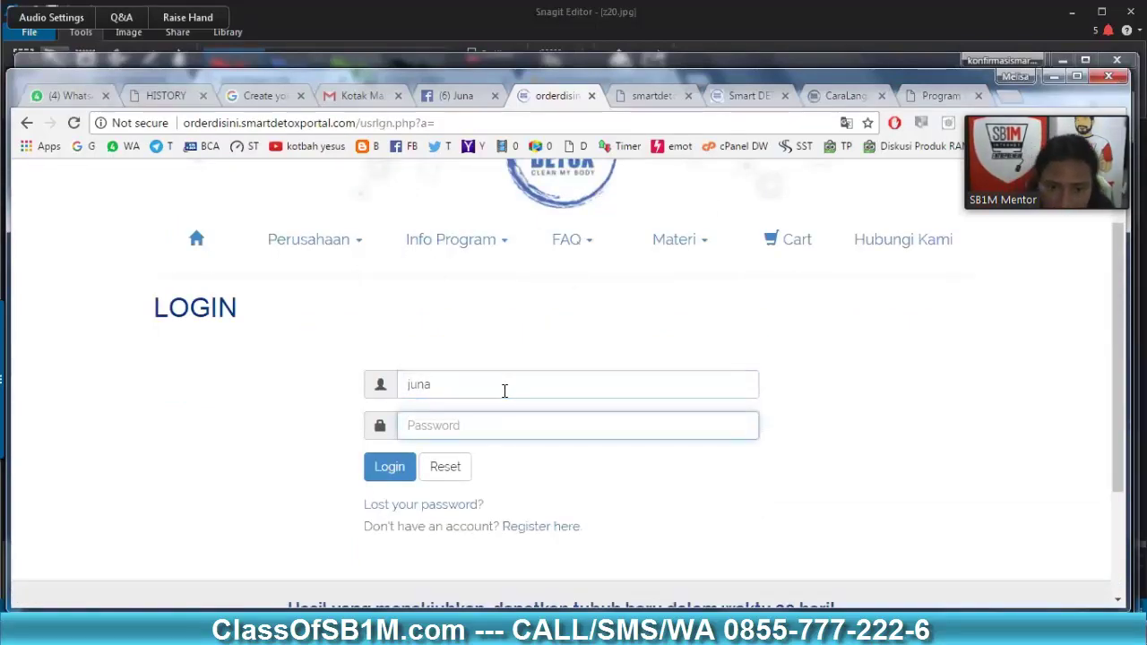
click(504, 390)
click(504, 390)
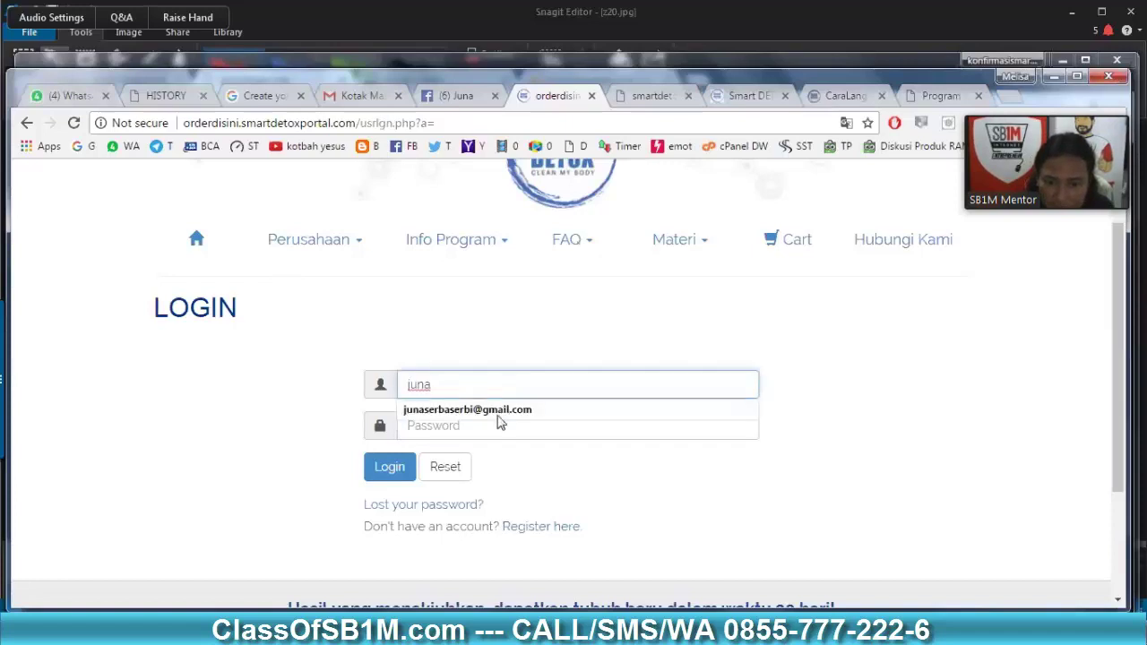
click(494, 423)
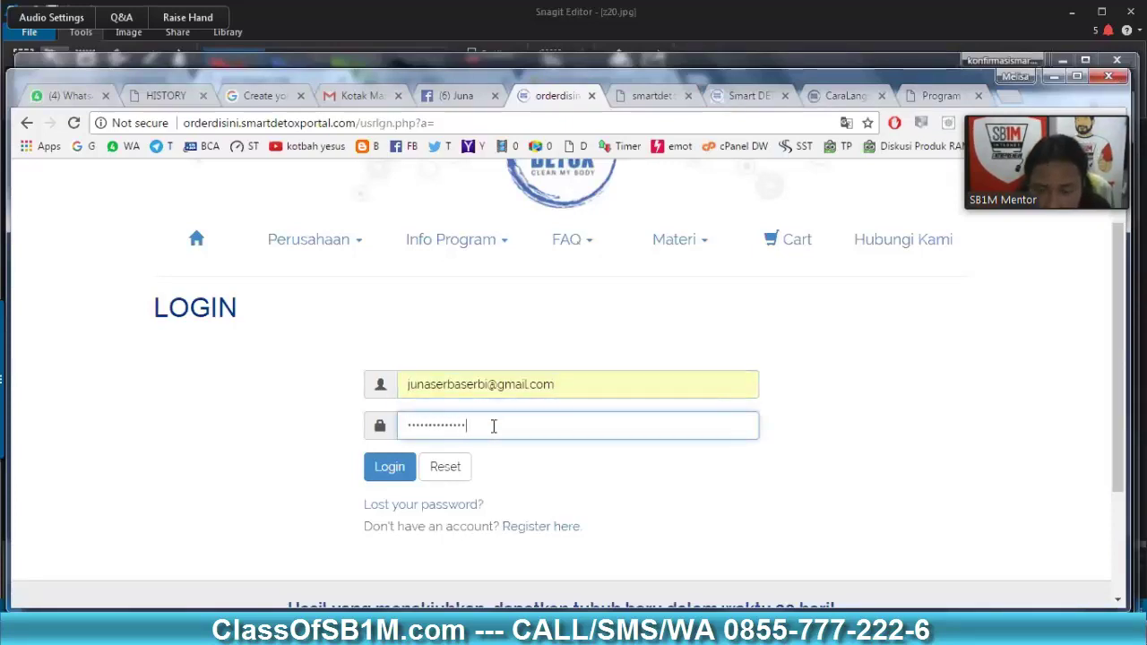
double_click(493, 425)
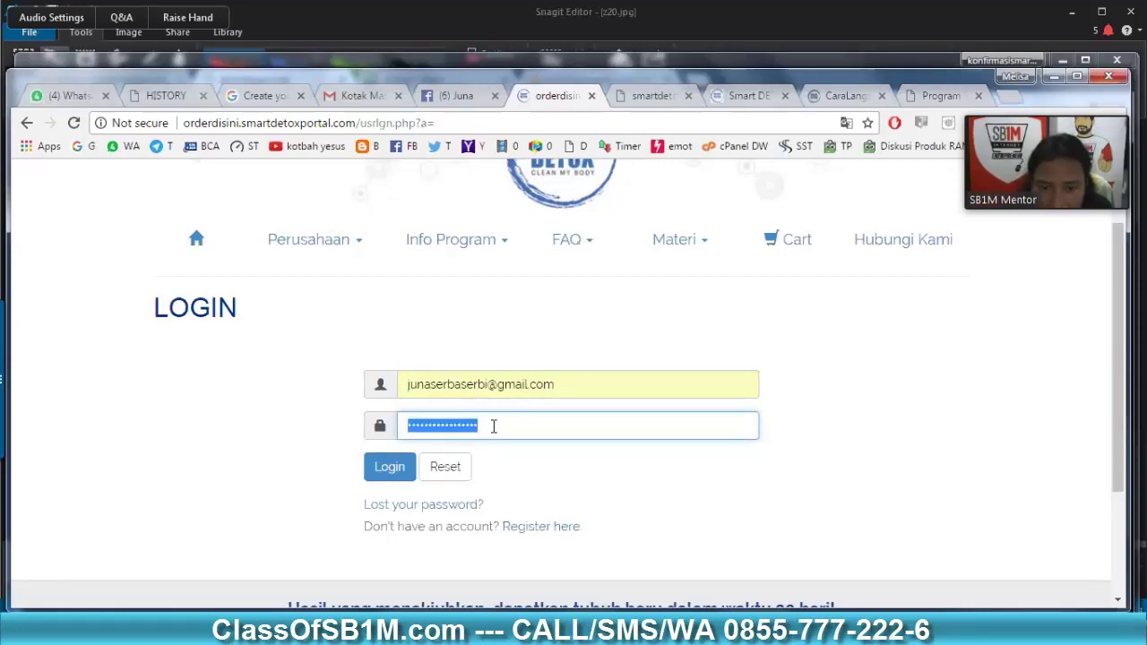
text(••••)
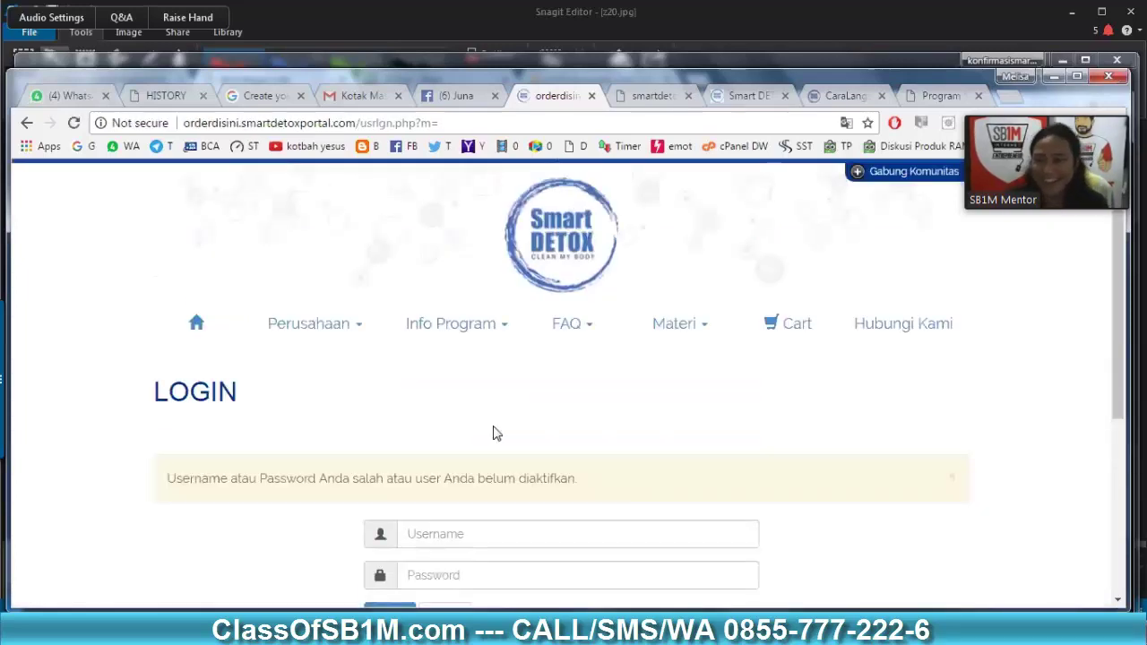
scroll(496, 434, down, 1)
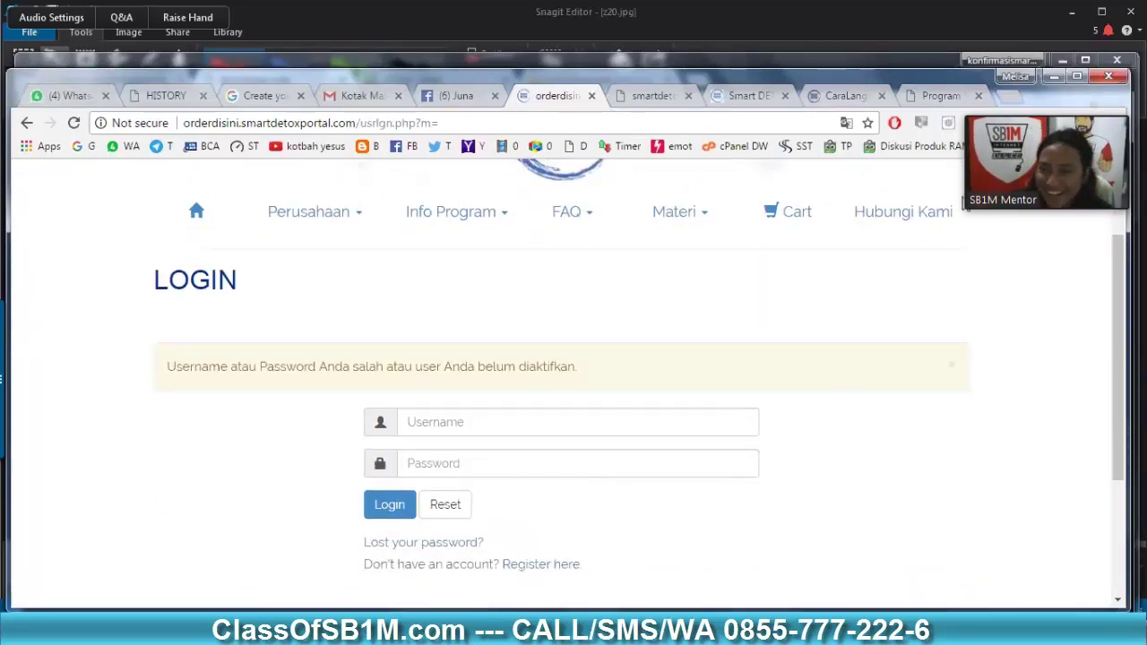
scroll(780, 415, down, 1)
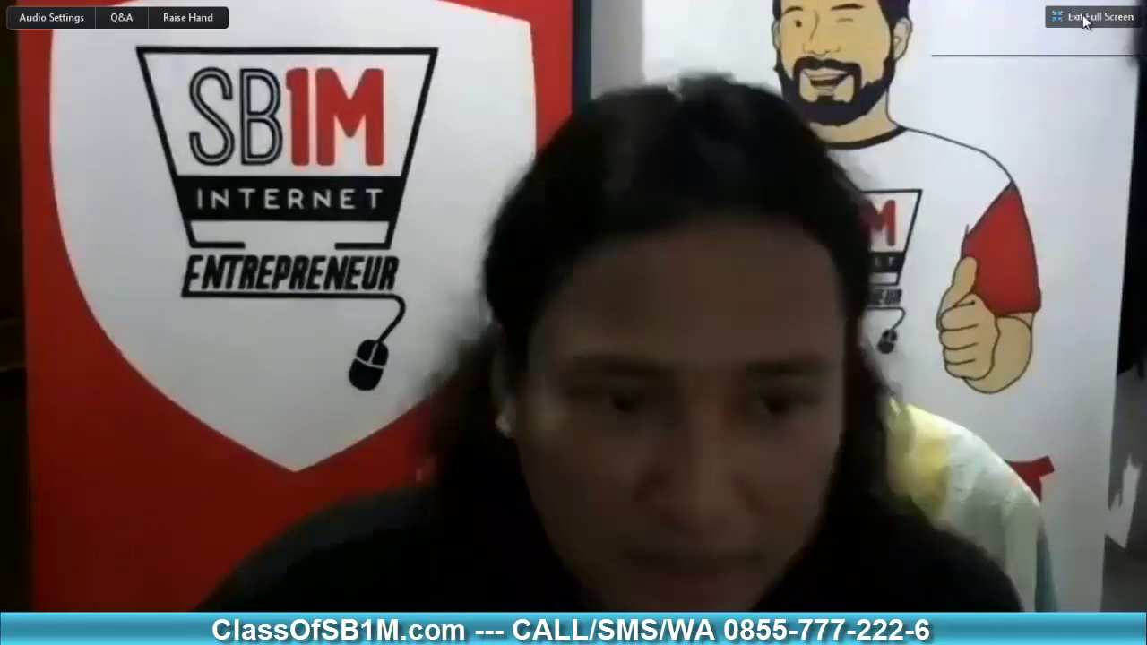
- Exit Zoom full-screen to reveal the portal's Web Replika member page
click(1080, 15)
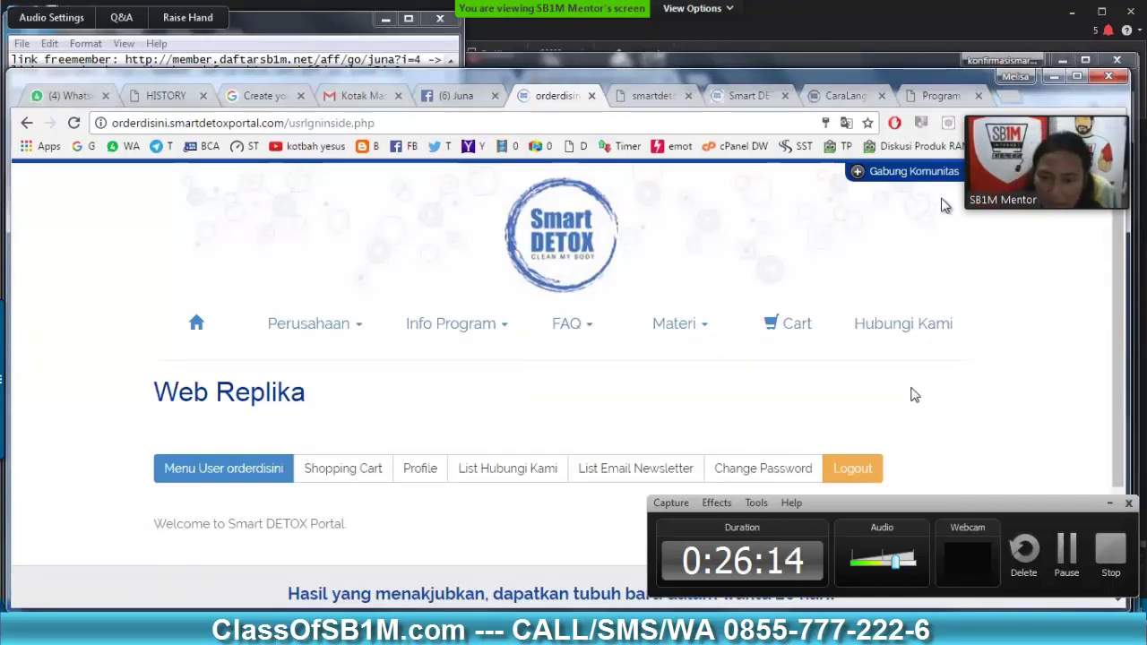
- Open the portal profile form with its empty Facebook field, then go to the Facebook tab
click(1111, 505)
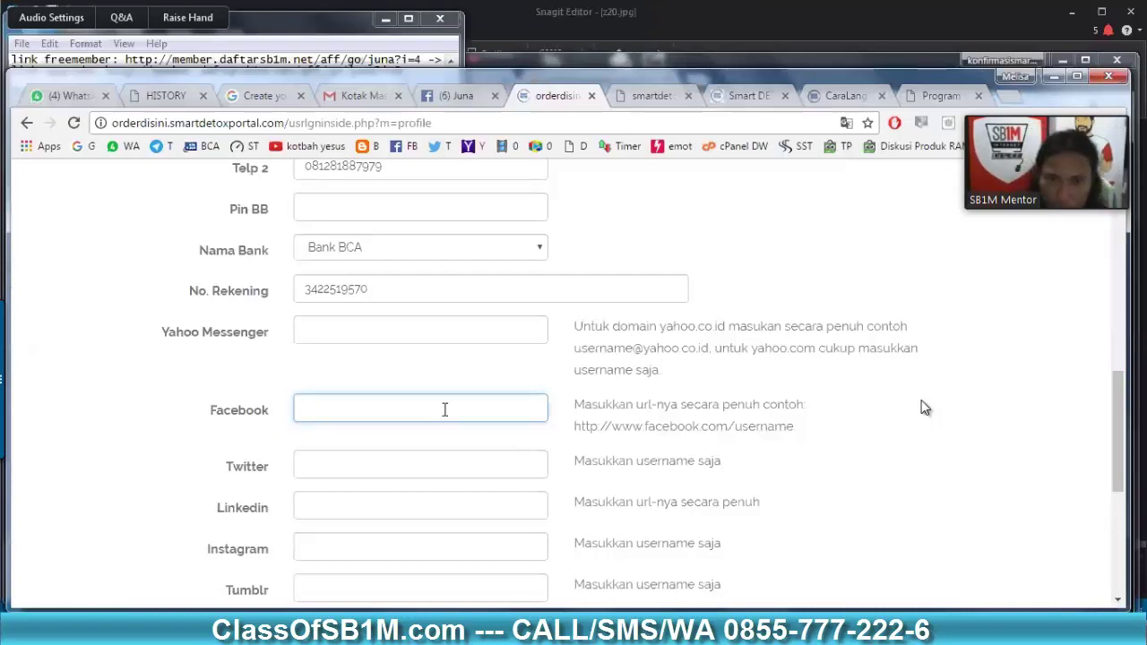
click(469, 97)
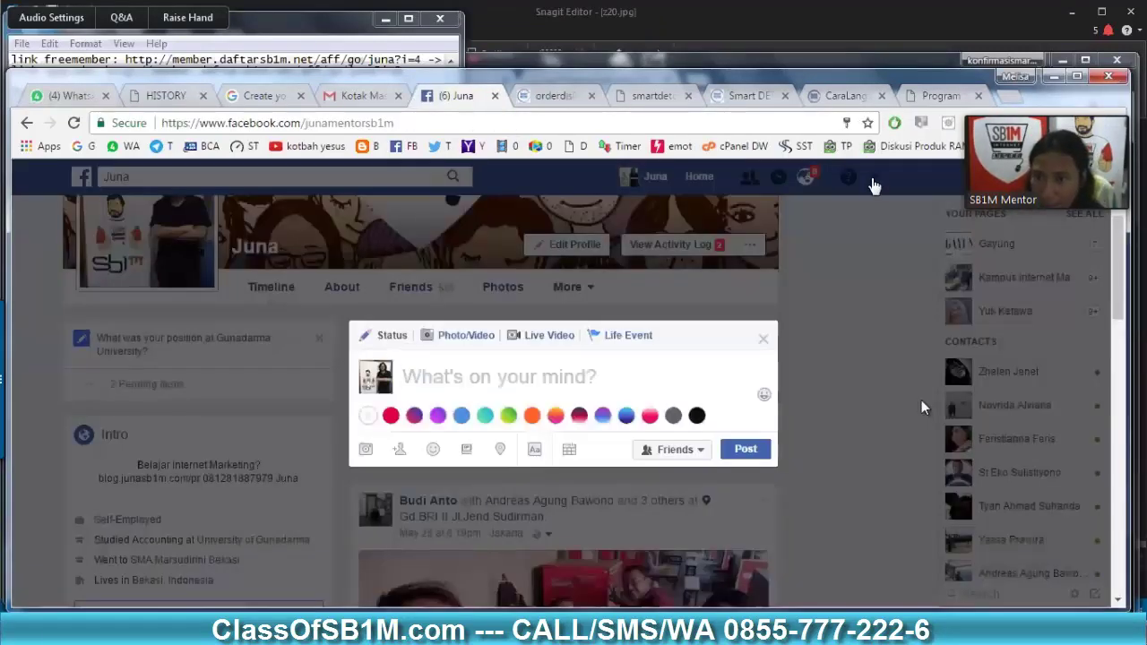
- Close the post composer and open See More under Your Pages in the account menu
click(826, 246)
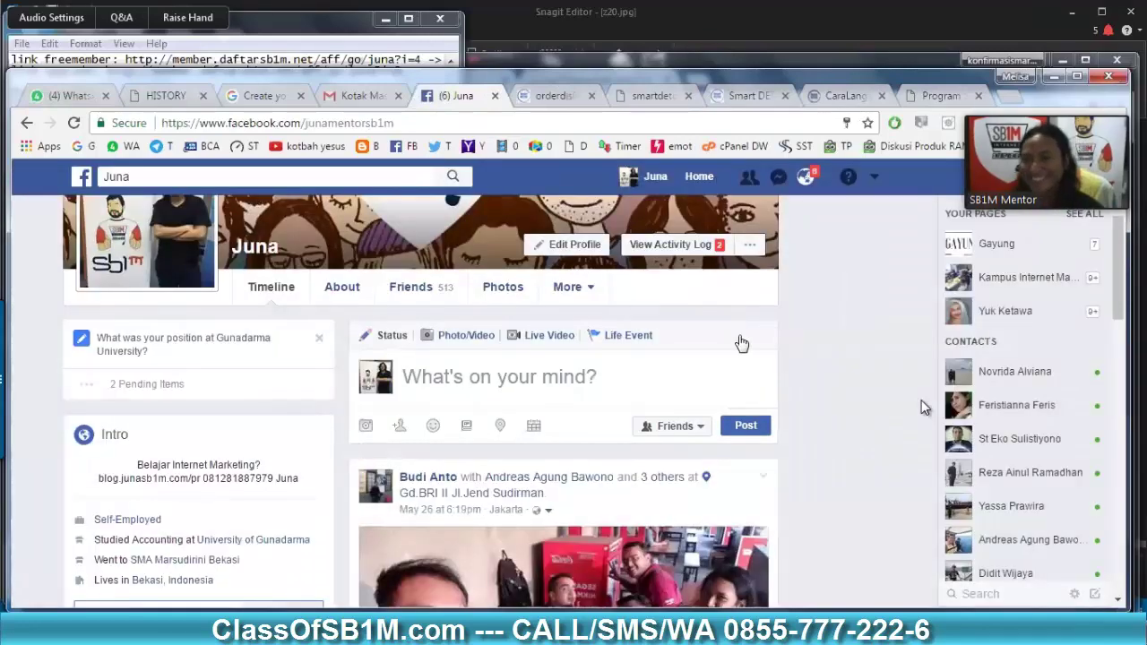
click(874, 177)
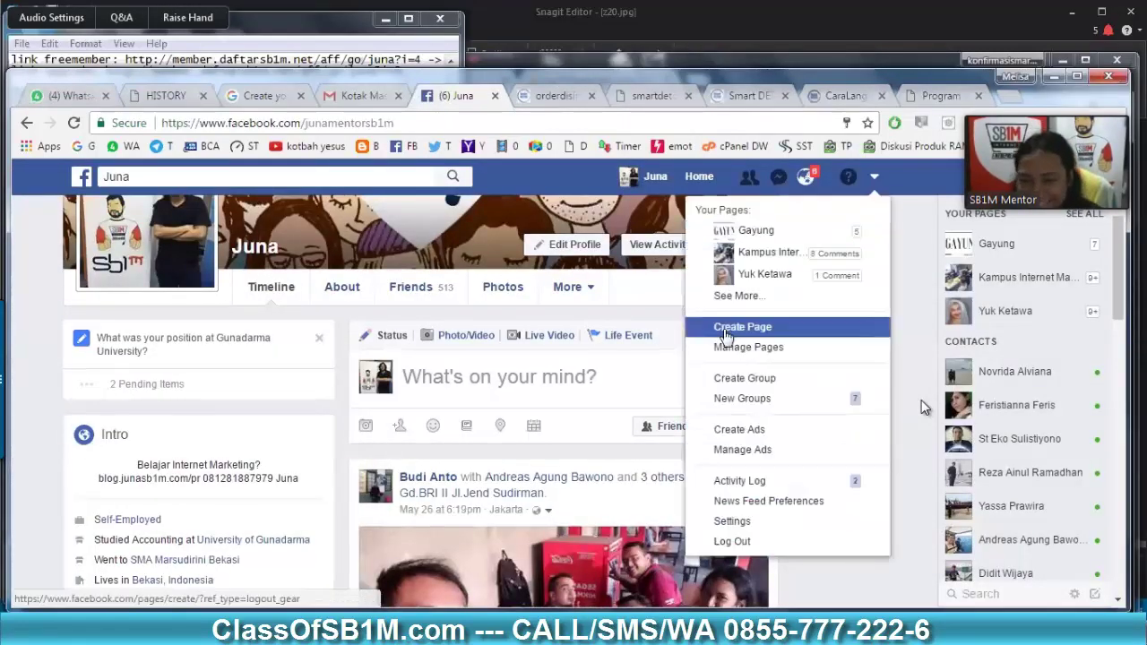
click(690, 303)
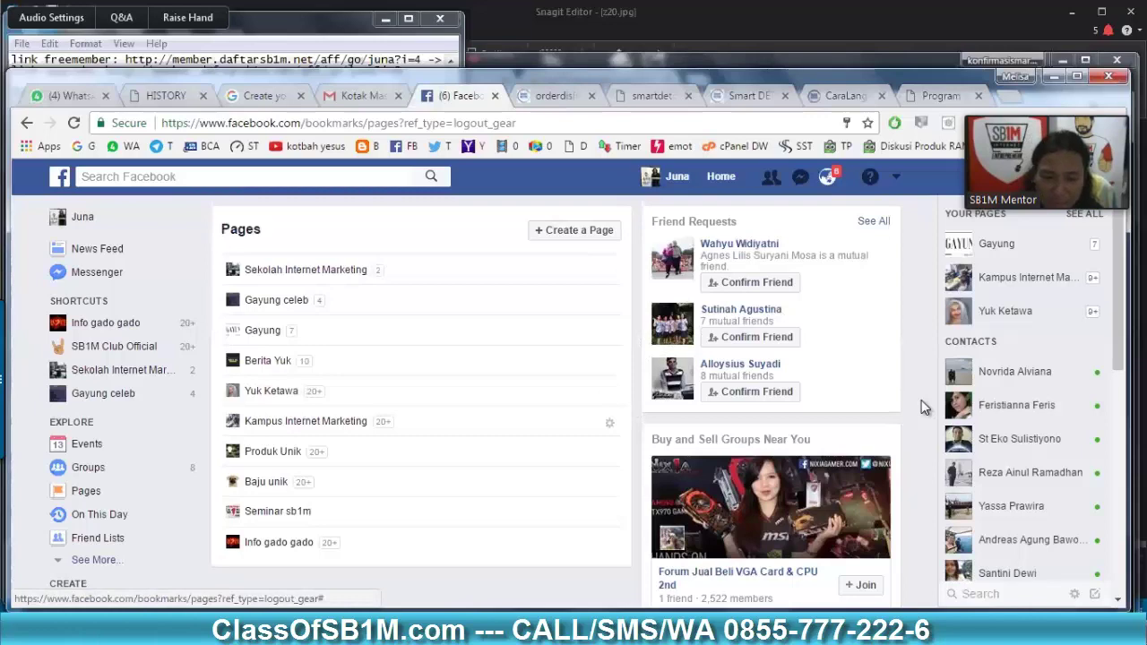
- Bring the untitled smartdetox notes in Notepad to the front
key(alt+Tab)
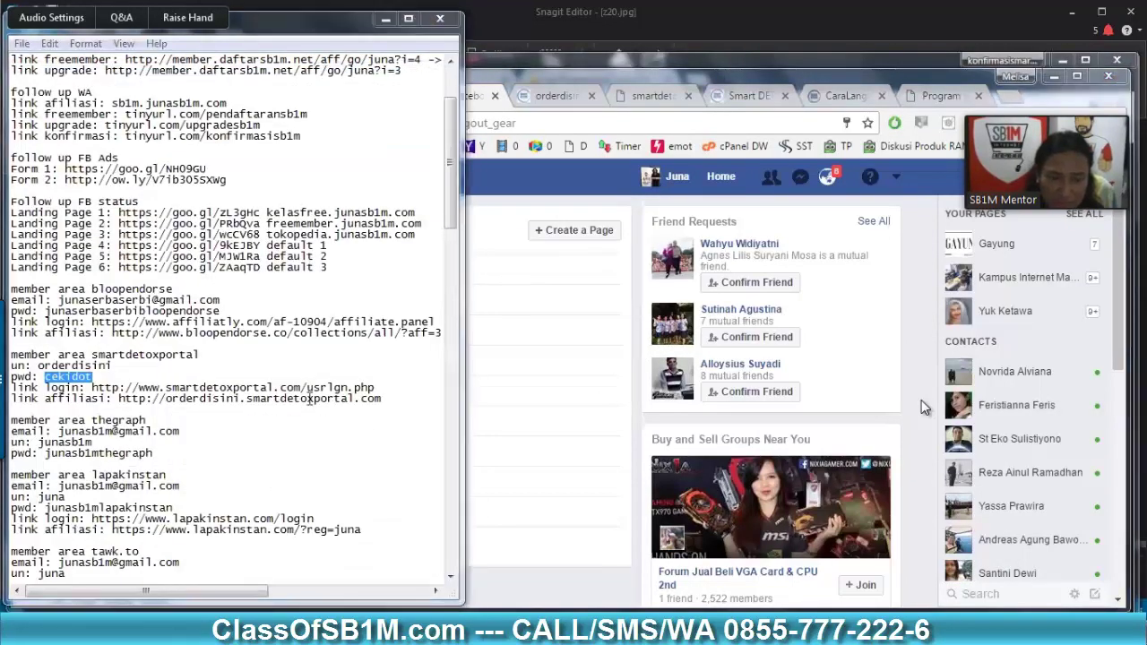
key(alt+Tab)
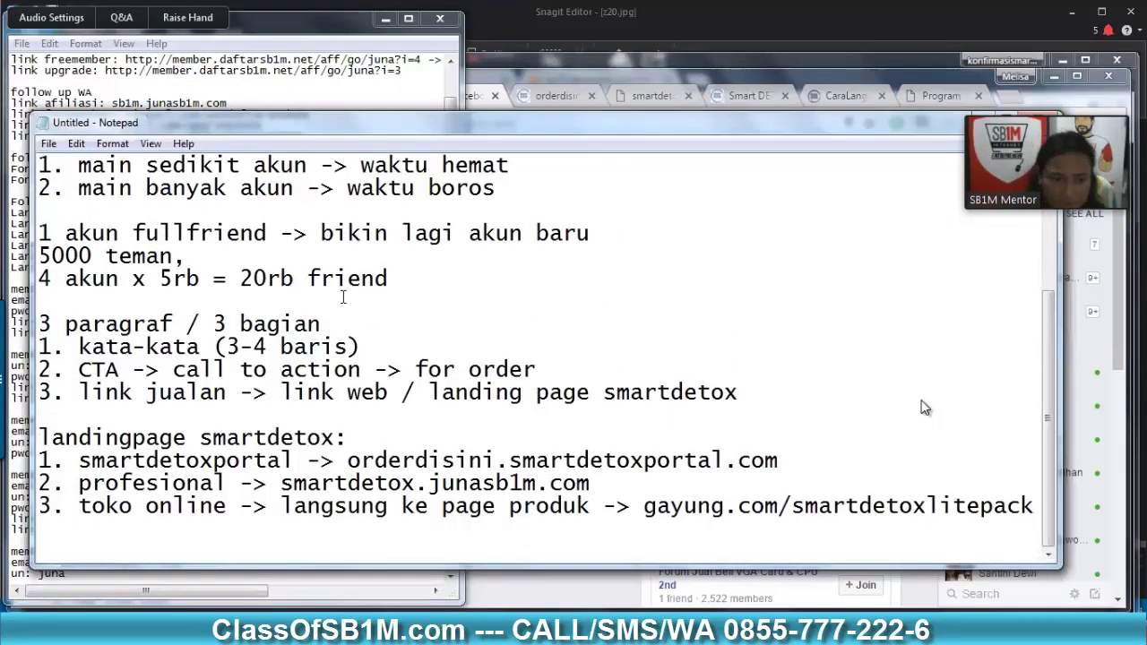
scroll(361, 306, up, 3)
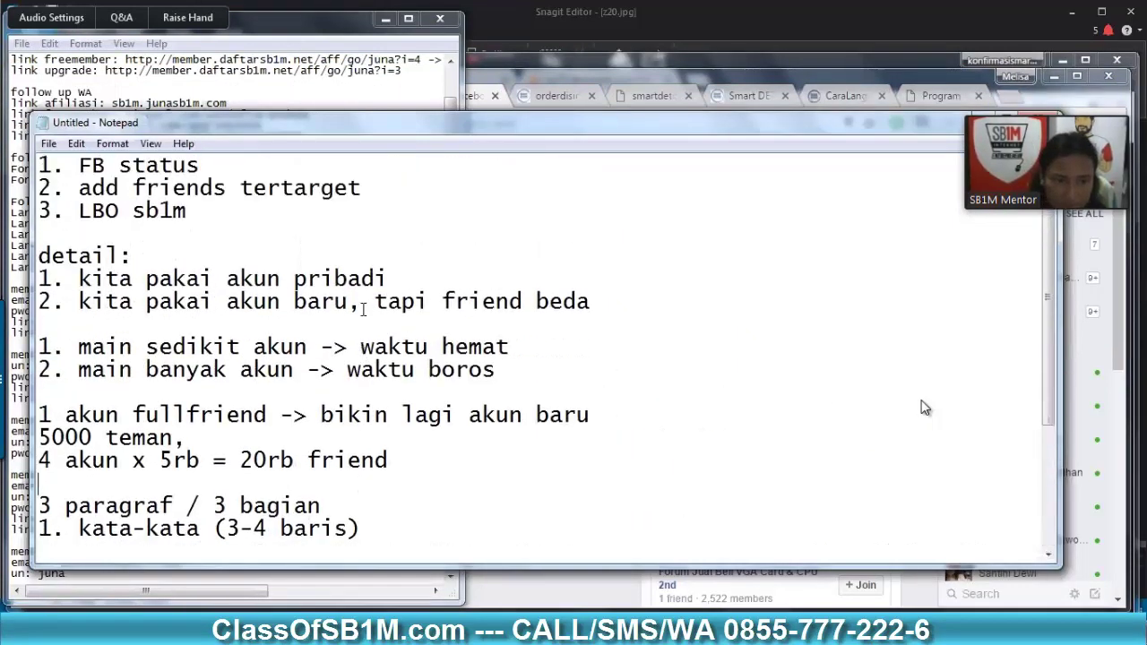
scroll(363, 309, down, 2)
scroll(278, 309, up, 2)
scroll(287, 349, down, 2)
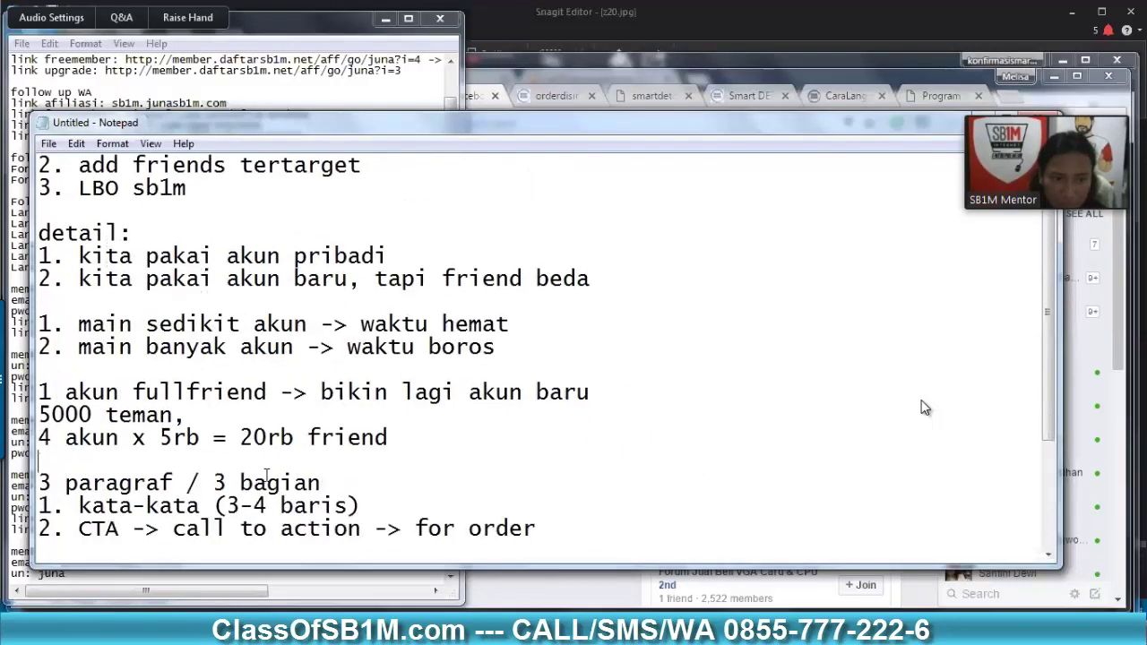
scroll(224, 296, up, 2)
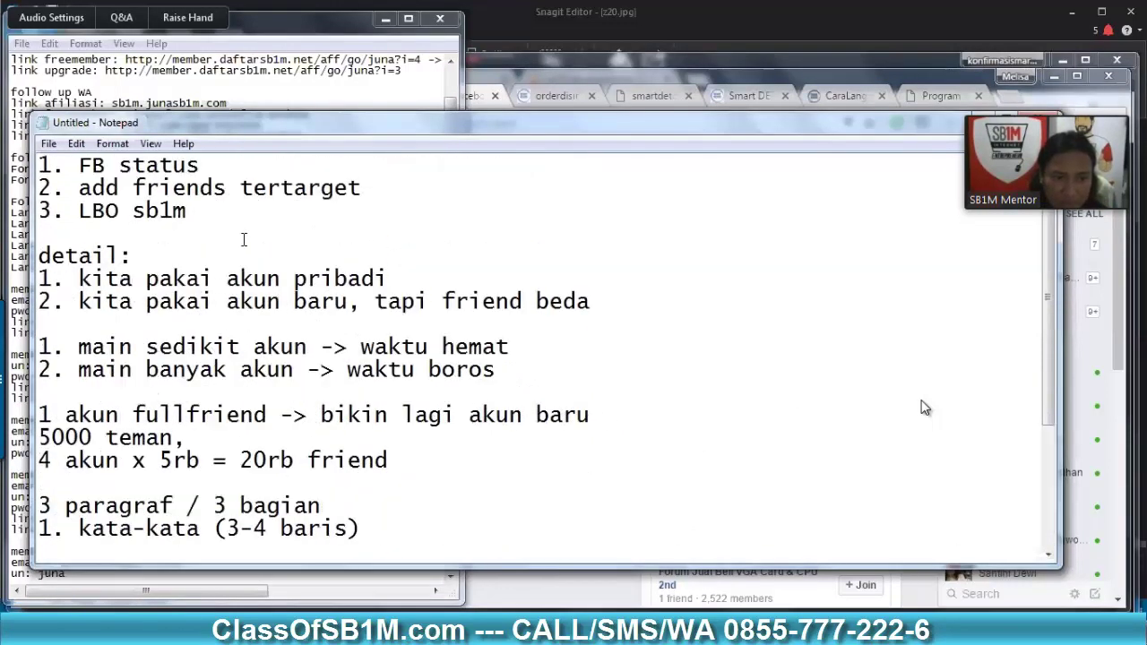
- Add '4. bikin FP, khusus smartdetox' below line 3, then return to Chrome
key(Return)
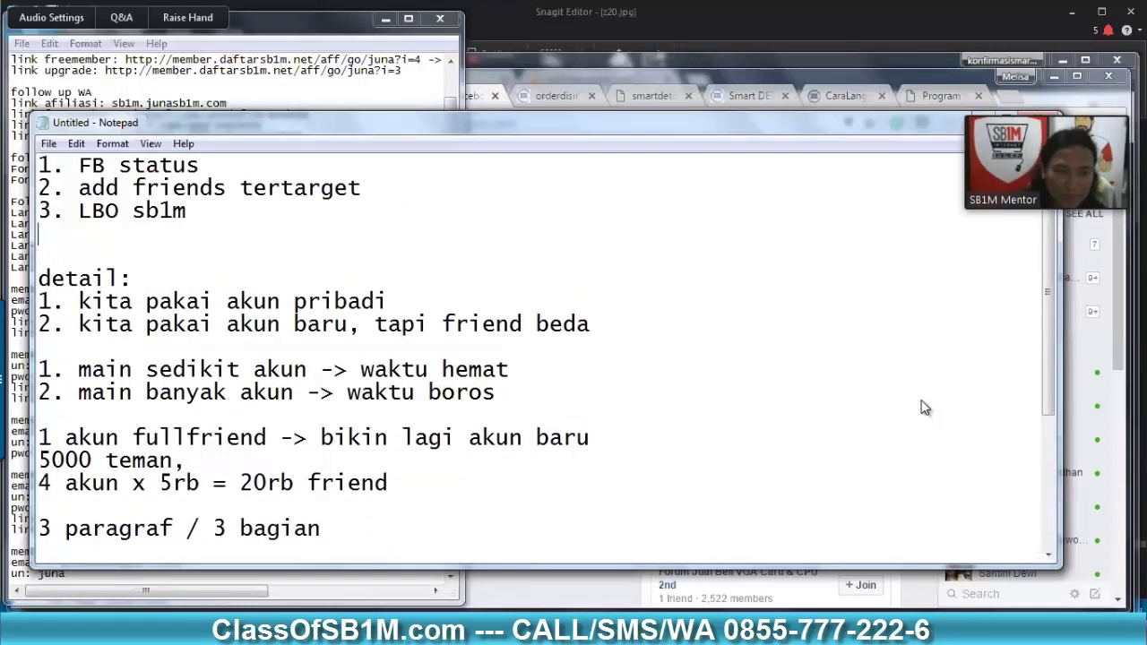
text(4. bikin Fan)
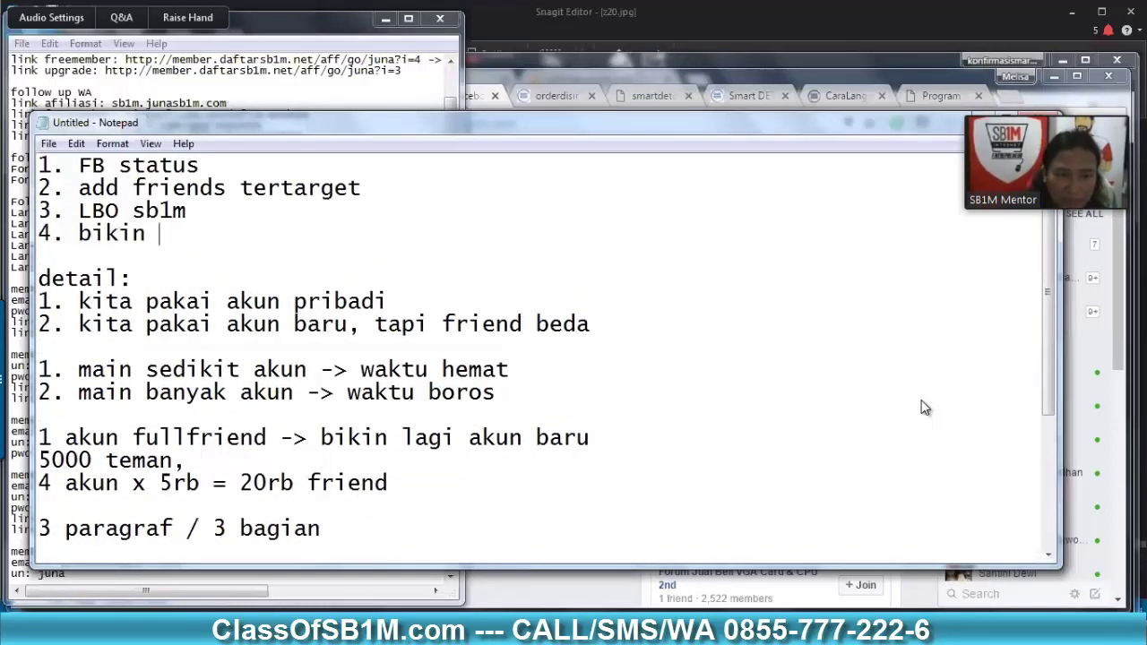
key(BackSpace)
key(BackSpace)
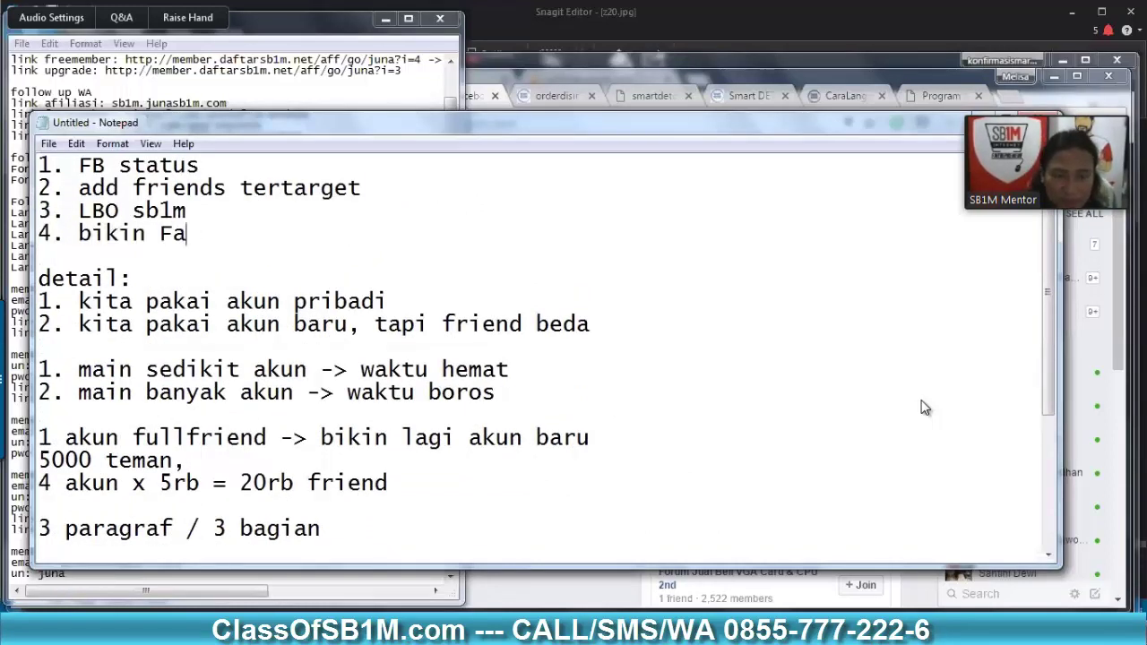
text(P)
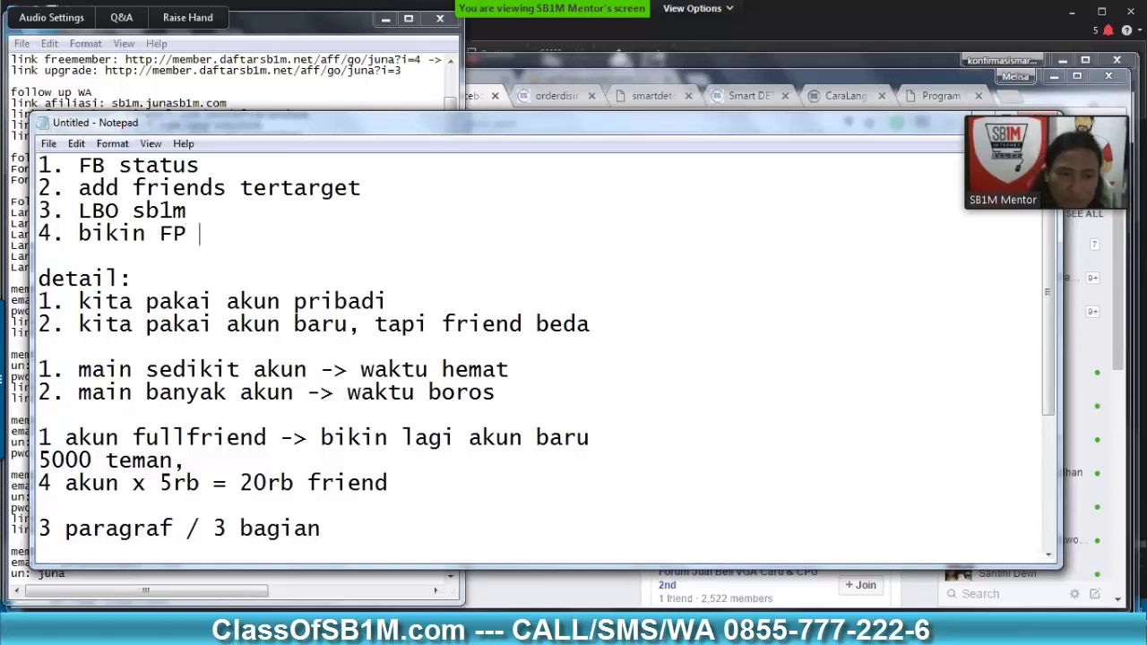
key(BackSpace)
text(, khusus smar)
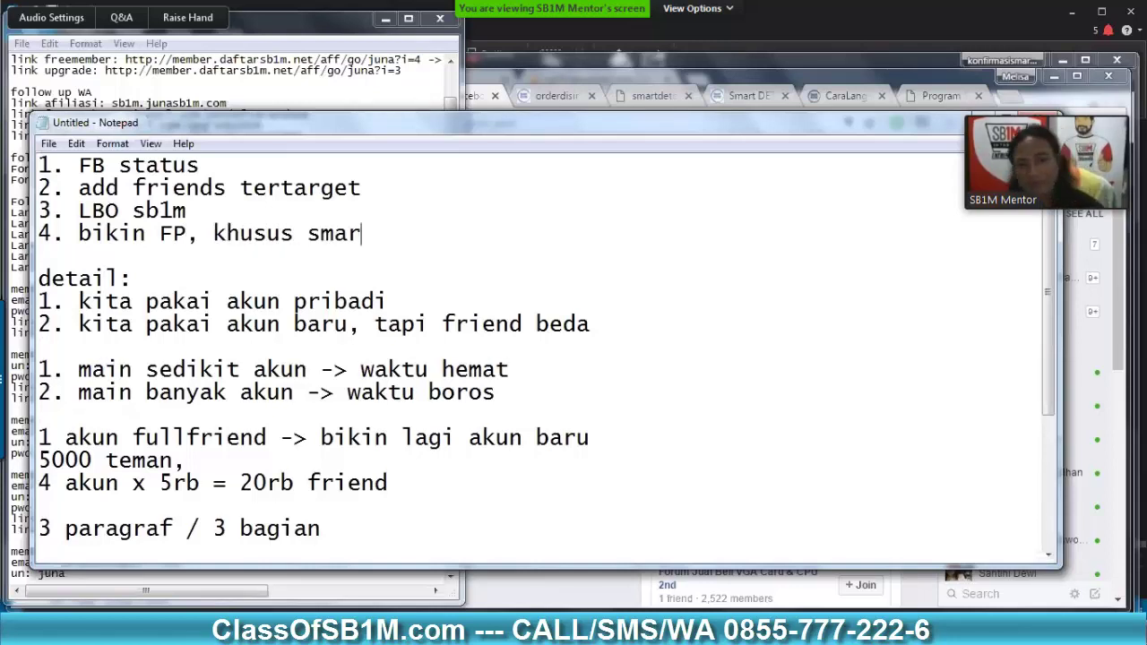
text(tdetox)
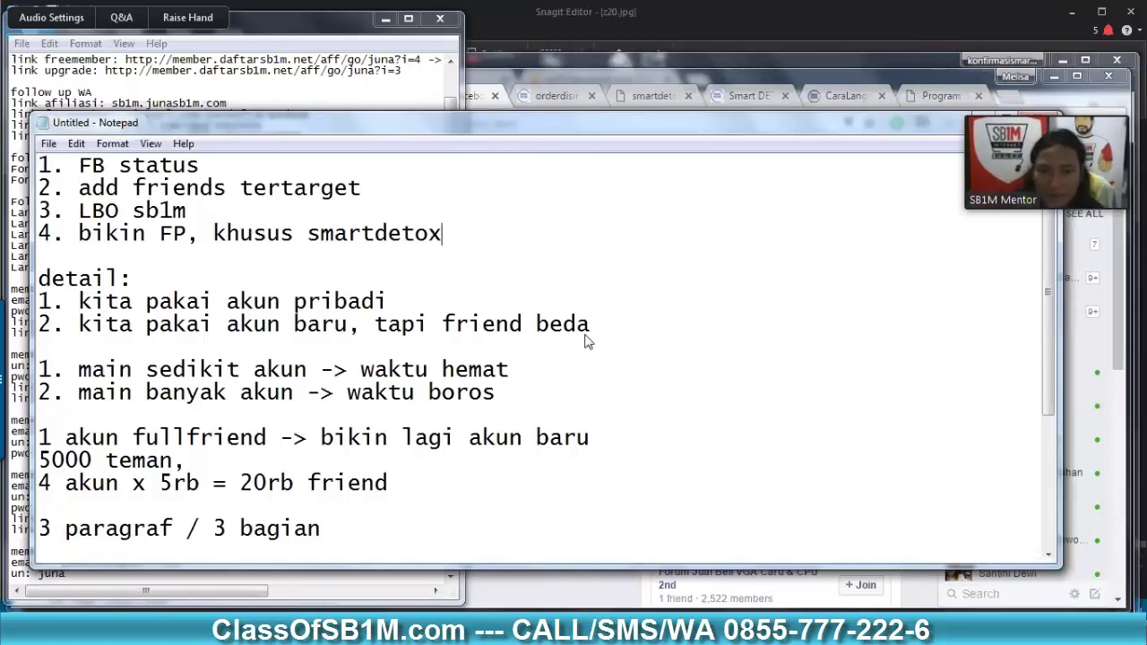
click(737, 99)
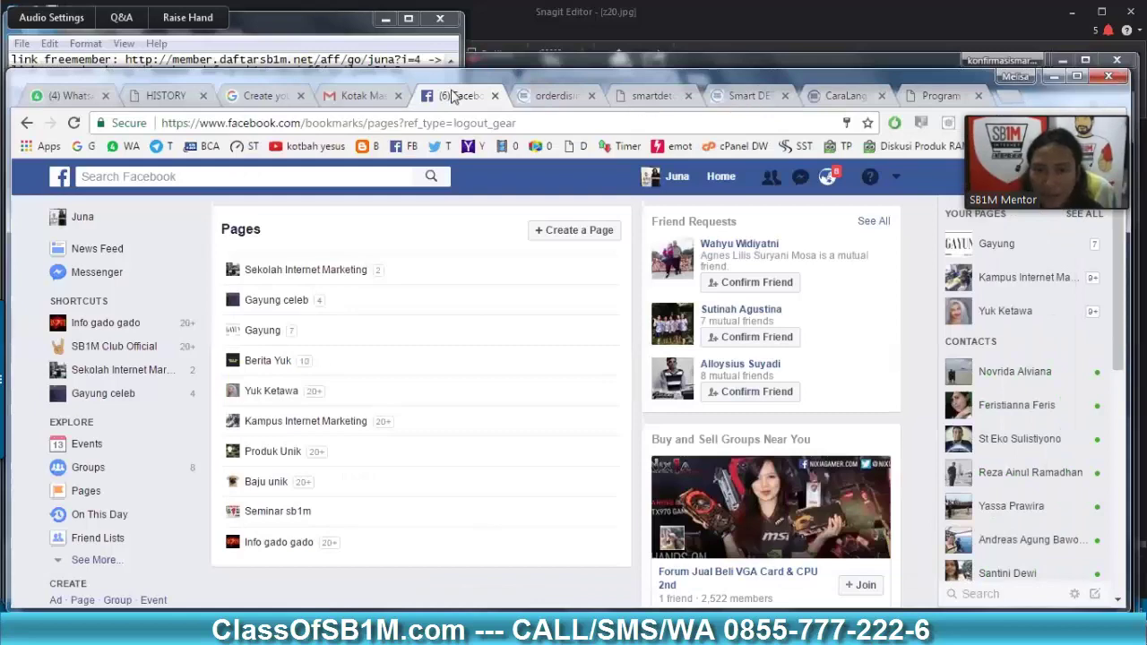
- Open Facebook's Create a Page from the account menu in a new tab
click(618, 98)
key(ctrl+shift+Tab)
key(ctrl+shift+Tab)
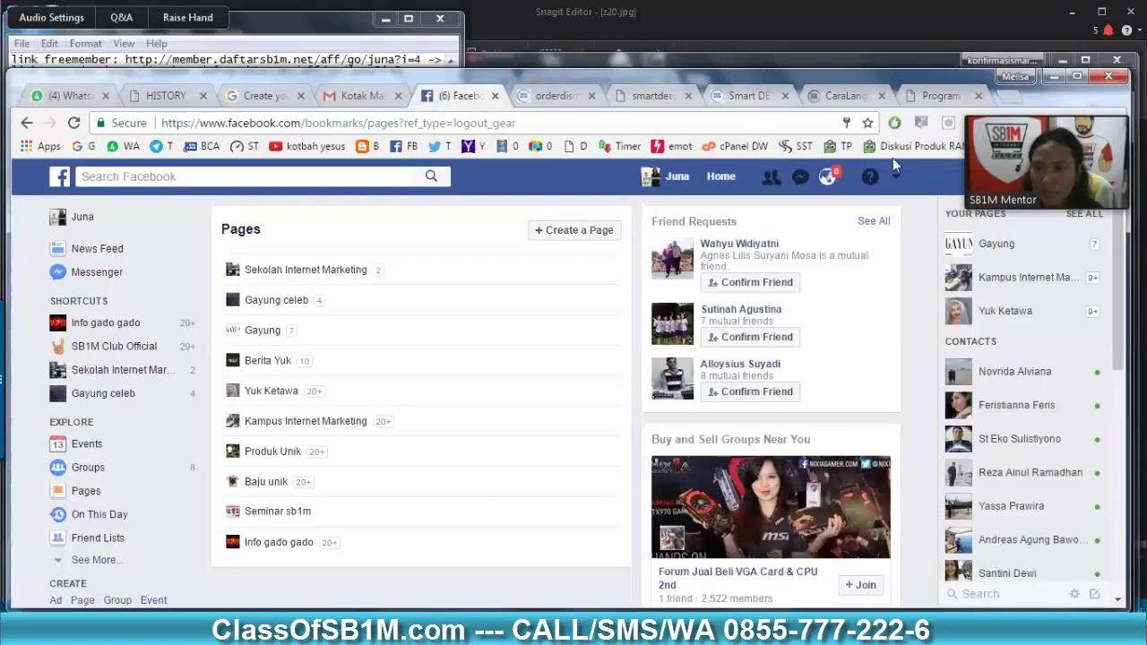
click(895, 176)
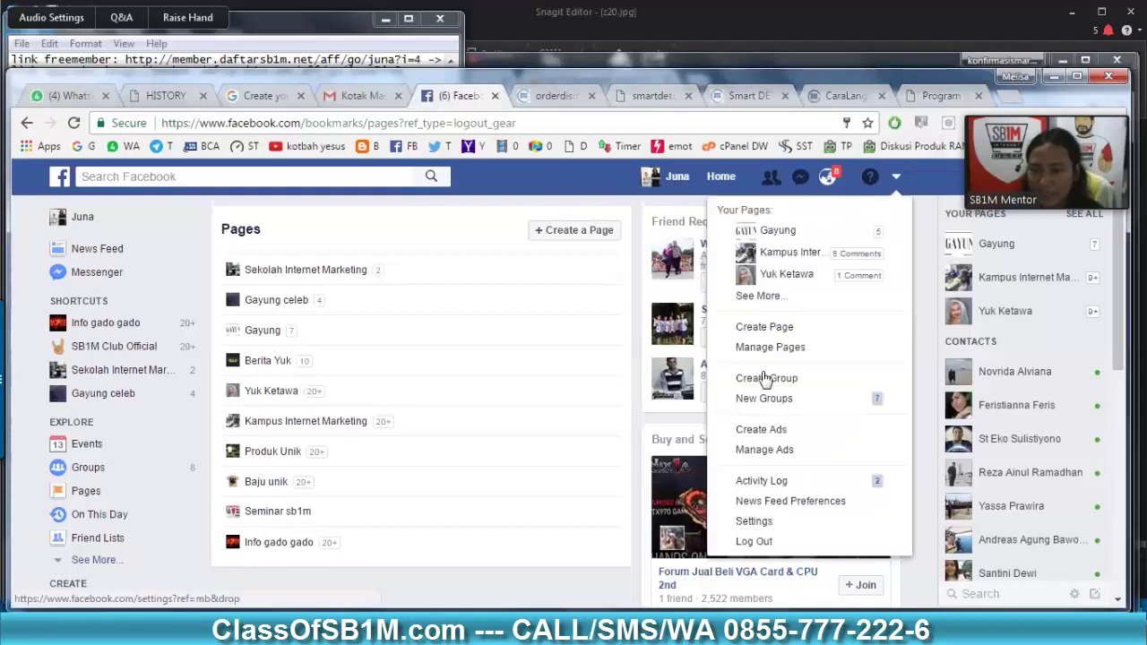
key(Down)
key(Up)
key(Down)
key(Down)
key(Down)
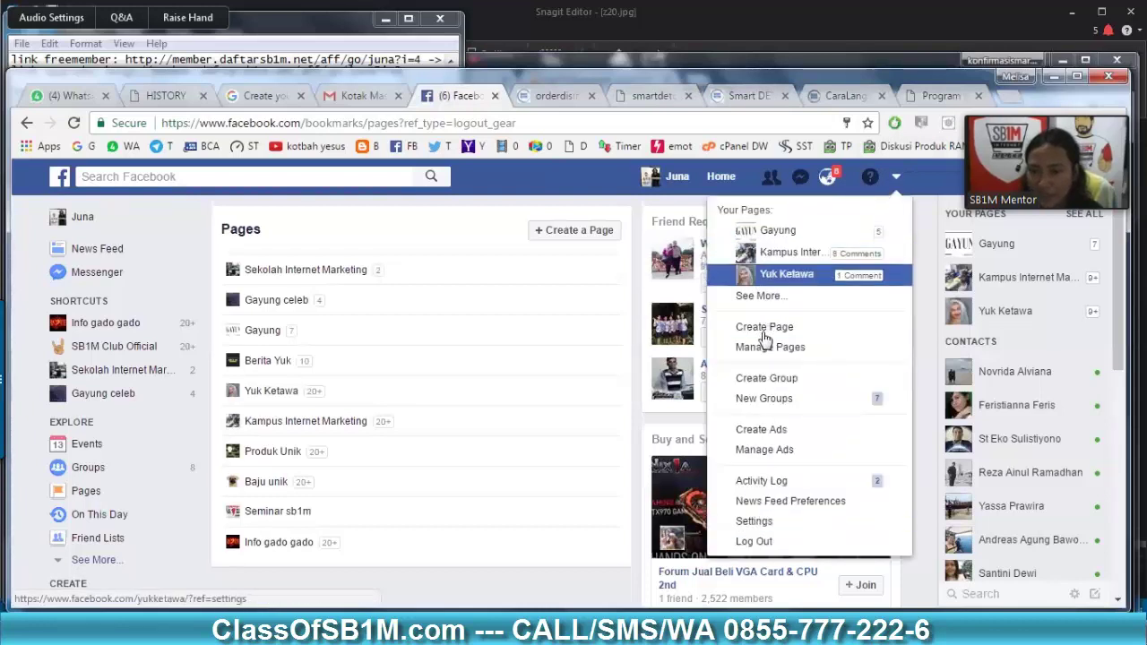
right_click(767, 339)
click(772, 340)
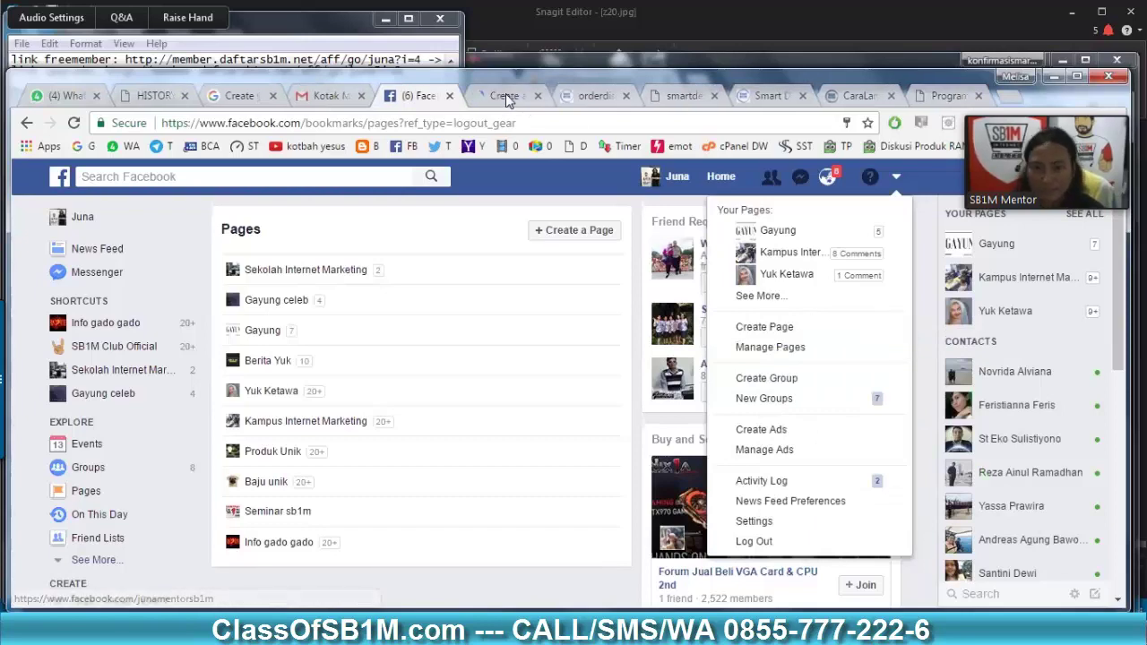
click(506, 93)
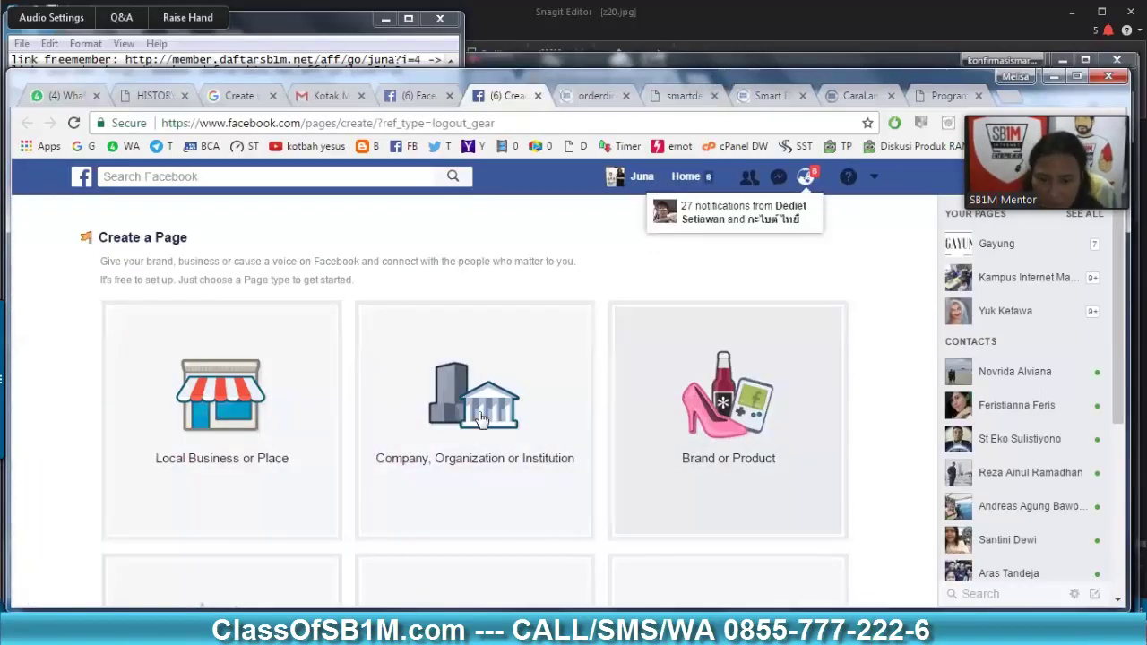
- Choose a Brand or Product page with the Website category
scroll(730, 313, down, 2)
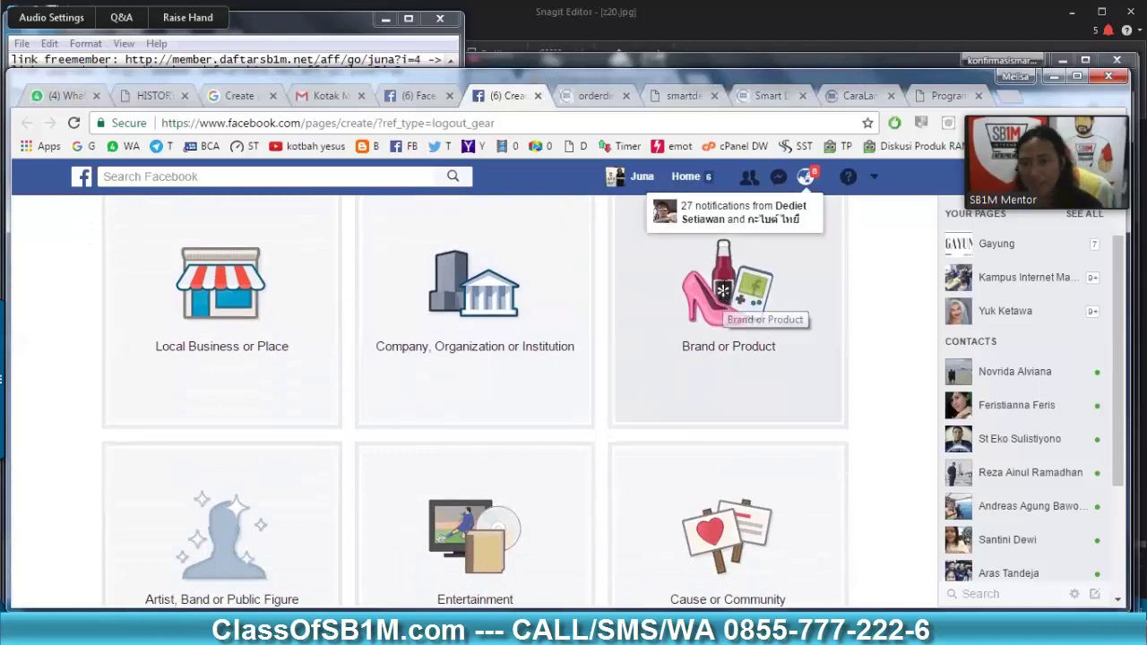
click(722, 289)
scroll(758, 320, up, 1)
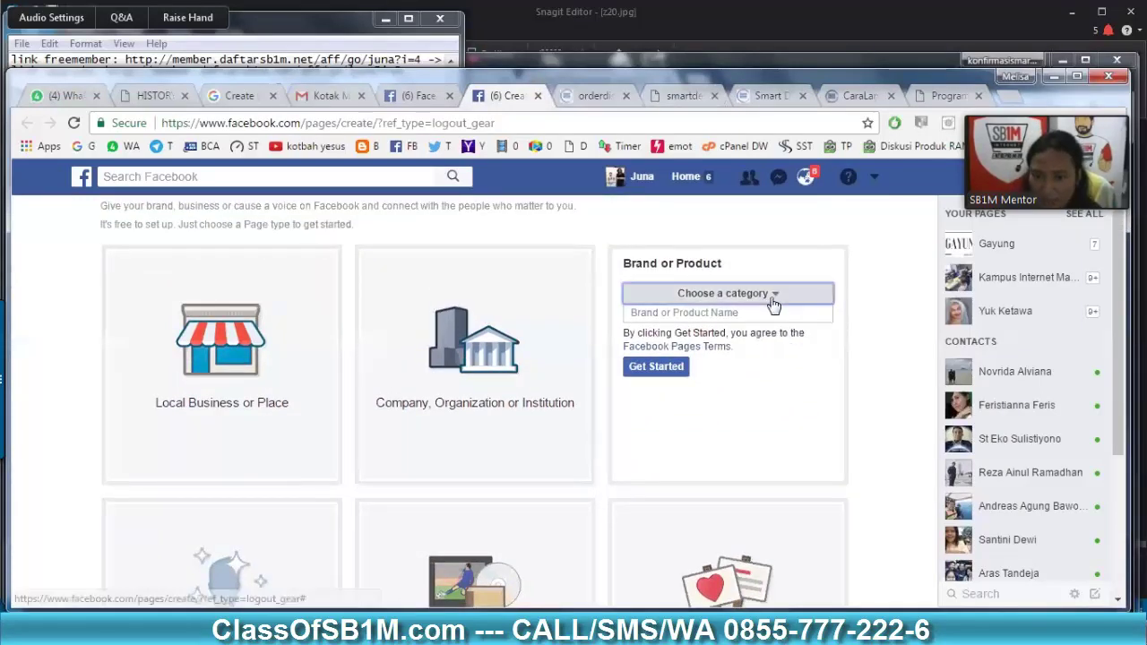
click(762, 294)
key(w)
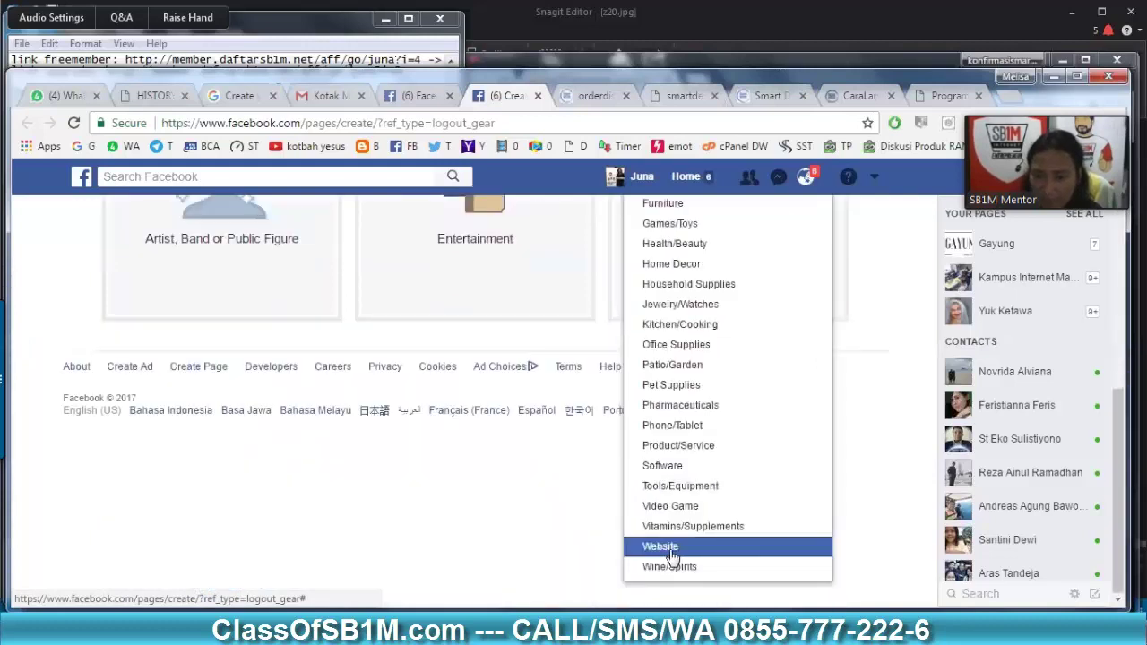
key(Return)
- Name the page 'Detox Sehat Alami' and click Get Started
click(715, 372)
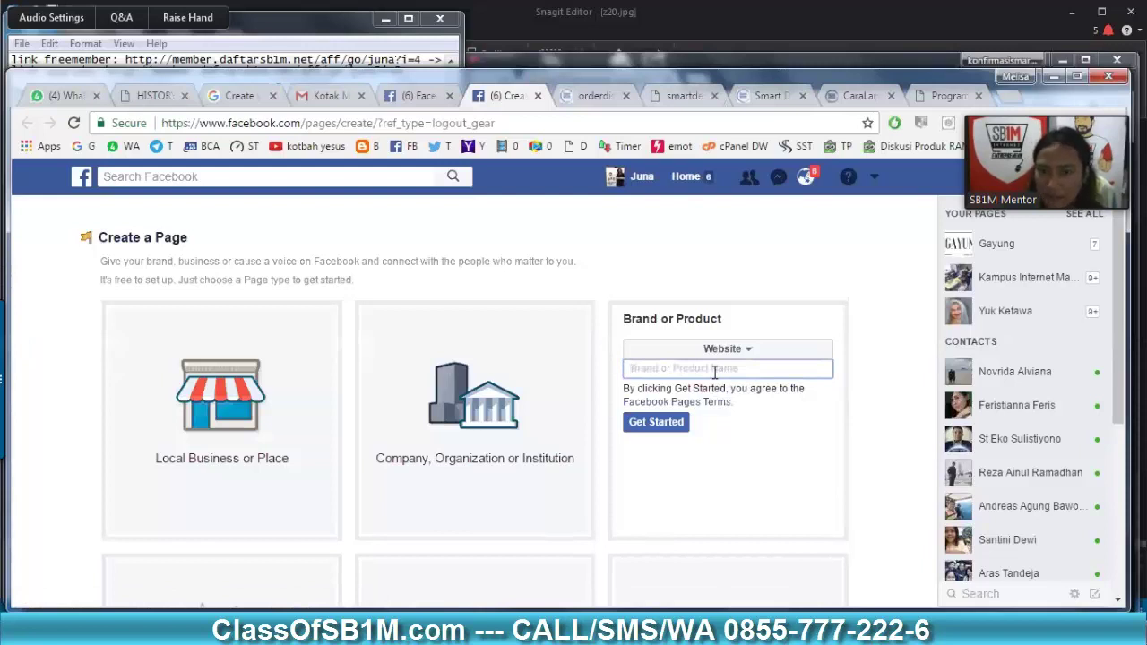
text(Juna)
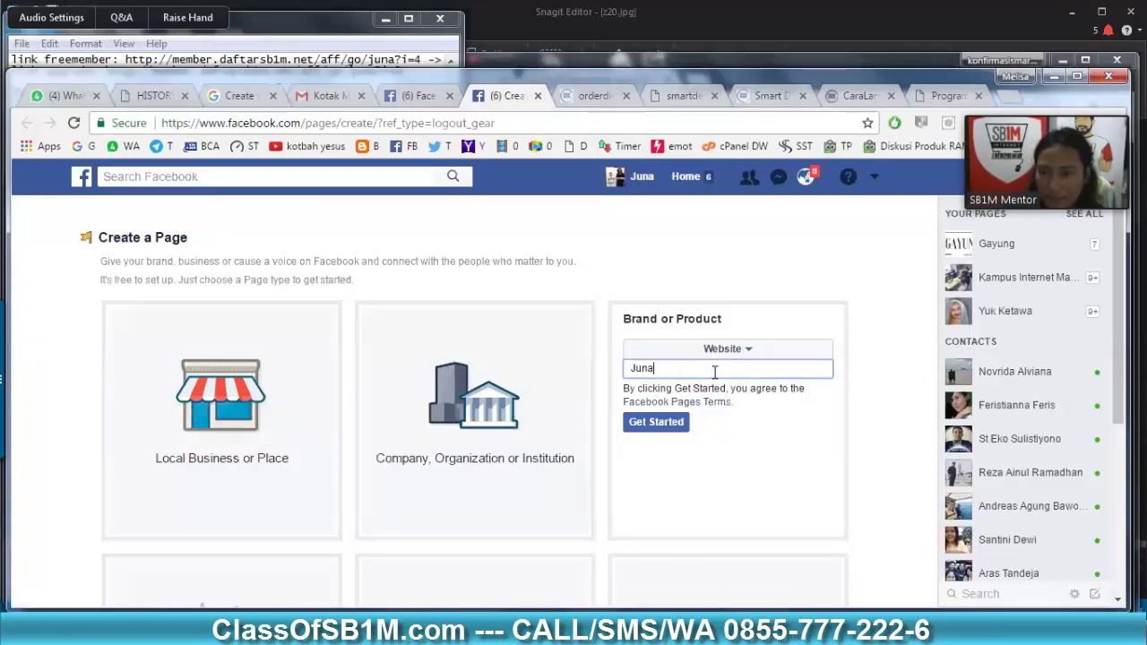
text( Smar)
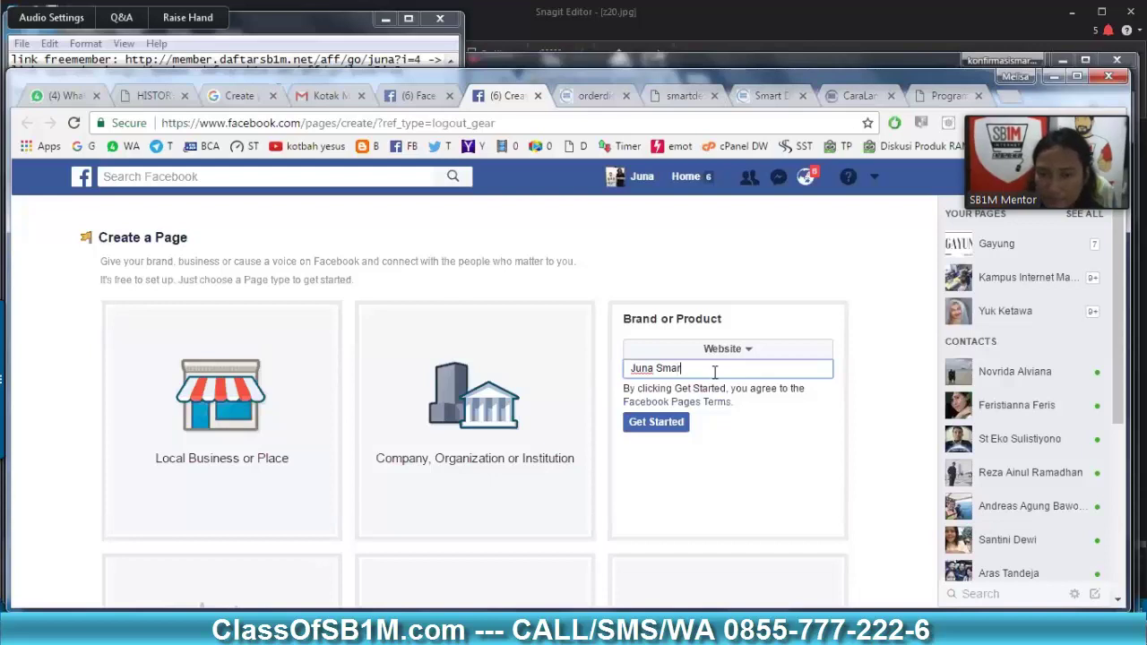
text(t Def)
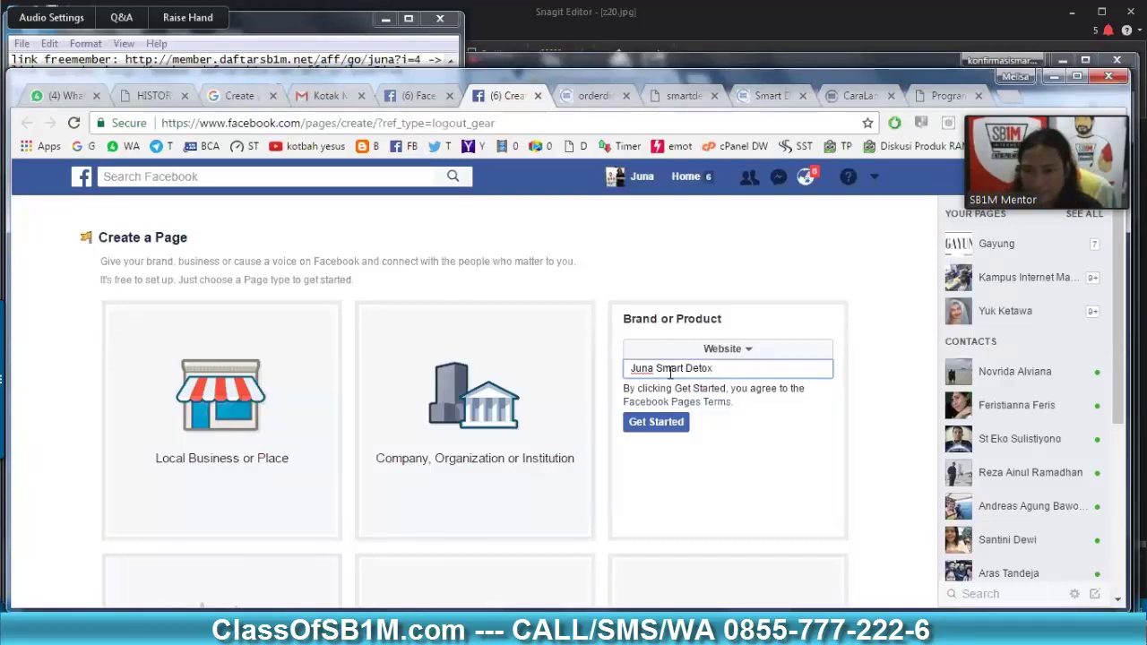
drag(656, 368, 748, 369)
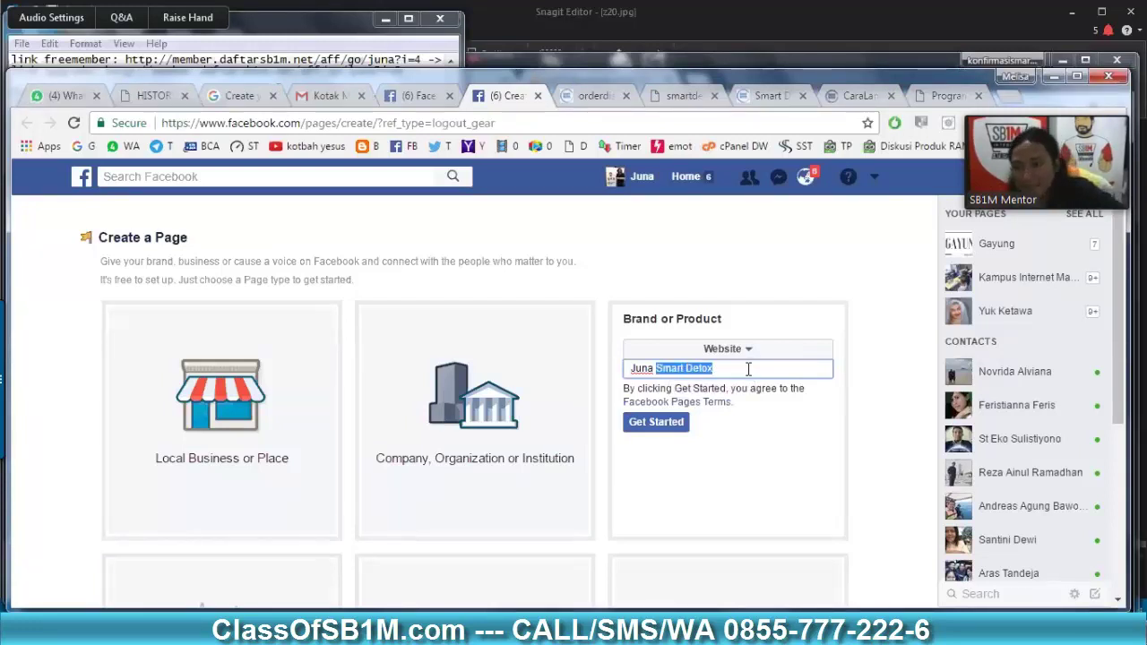
key(BackSpace)
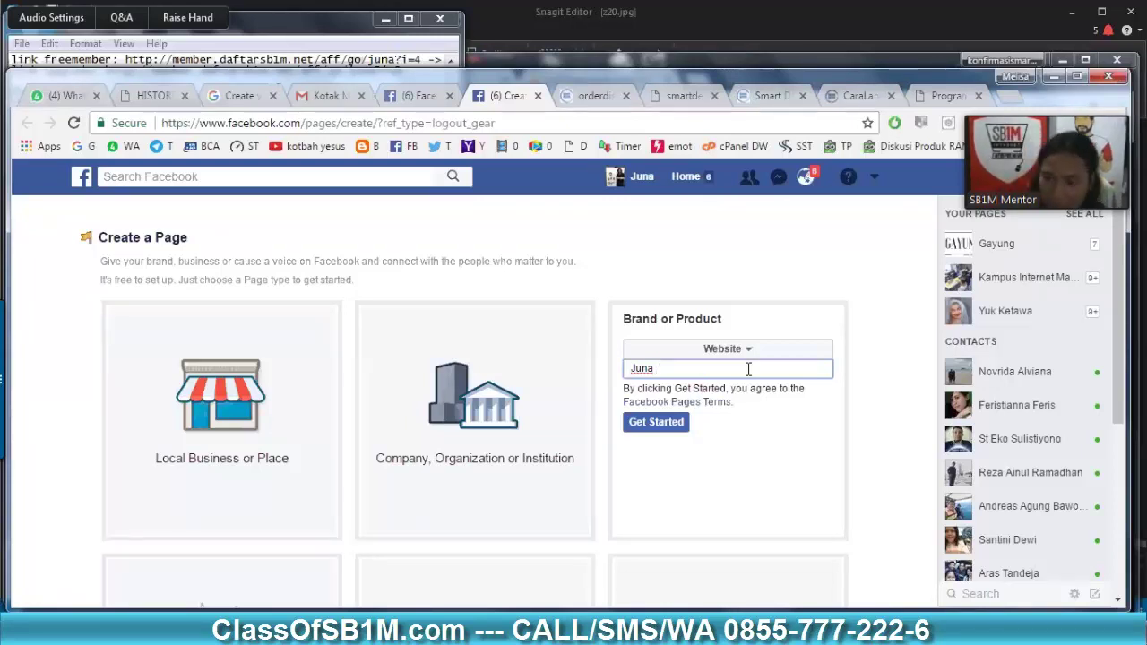
key(ctrl+a)
text(Se)
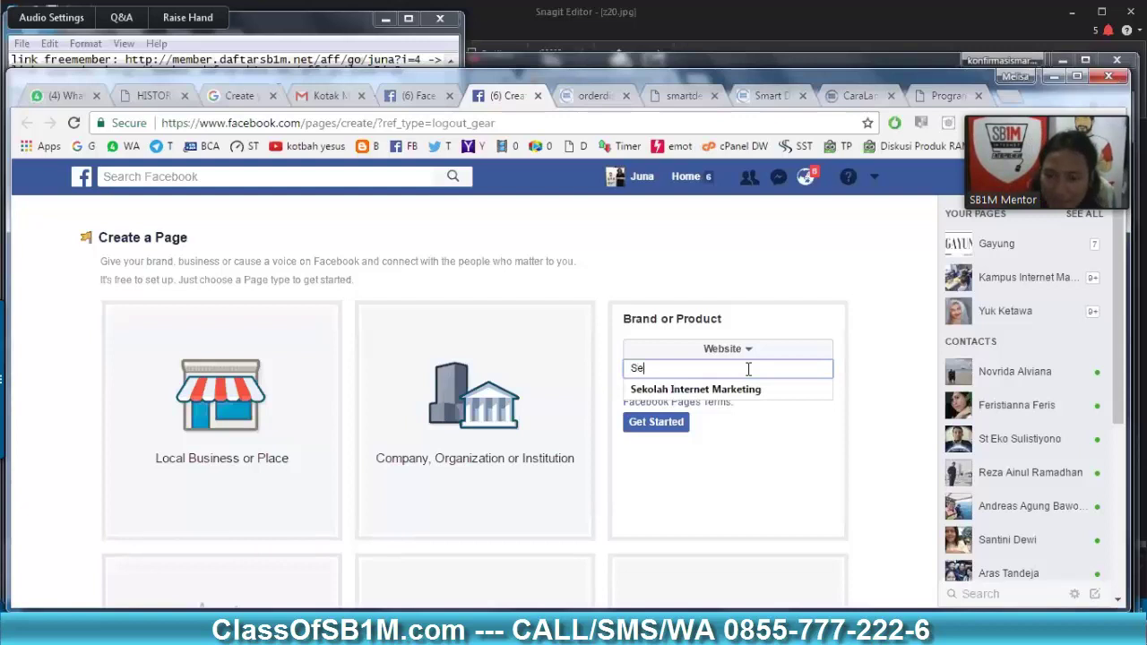
text(hat Alami)
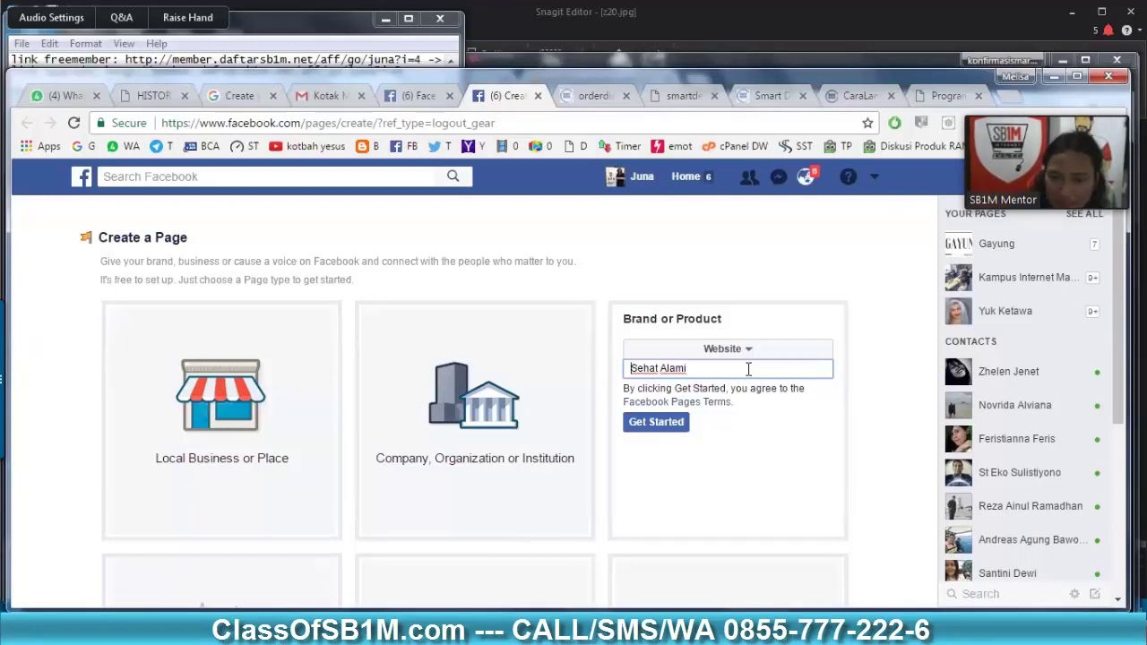
text(Detox)
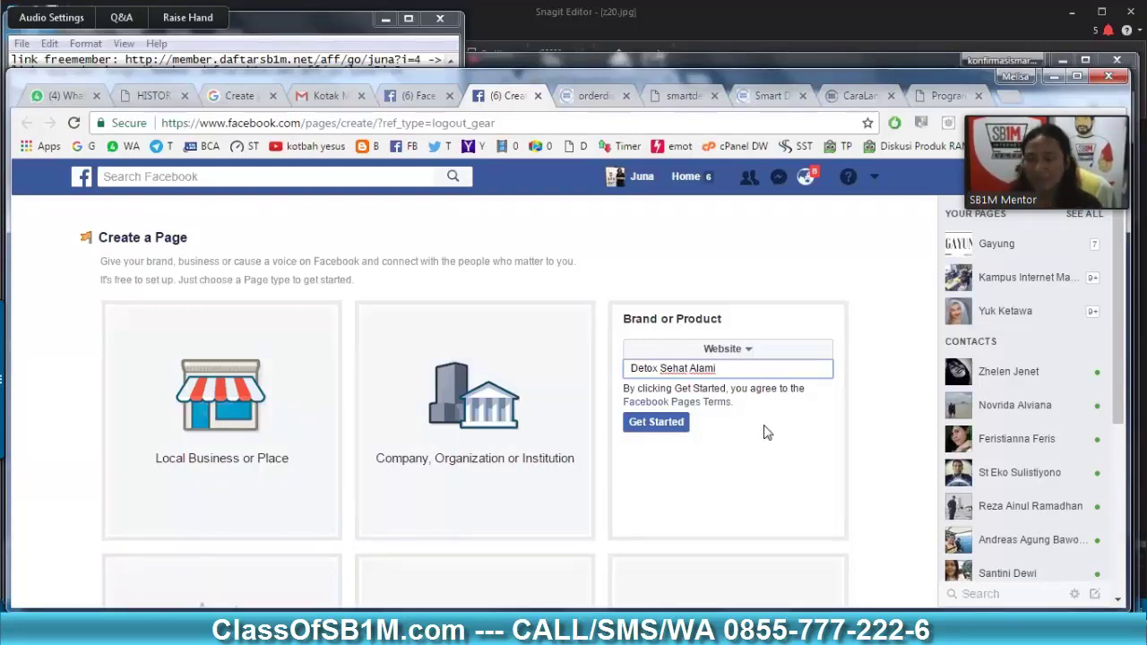
click(654, 423)
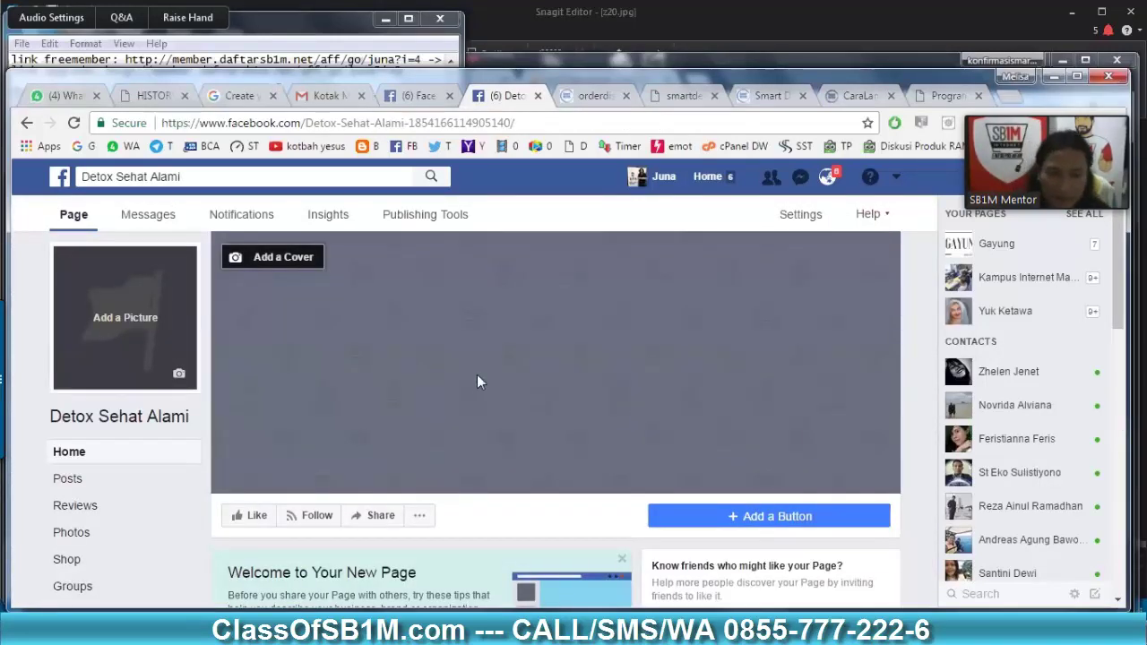
- Reload the new Detox Sehat Alami page, check its web address, and return to the Pages list
scroll(173, 305, down, 2)
scroll(96, 287, up, 2)
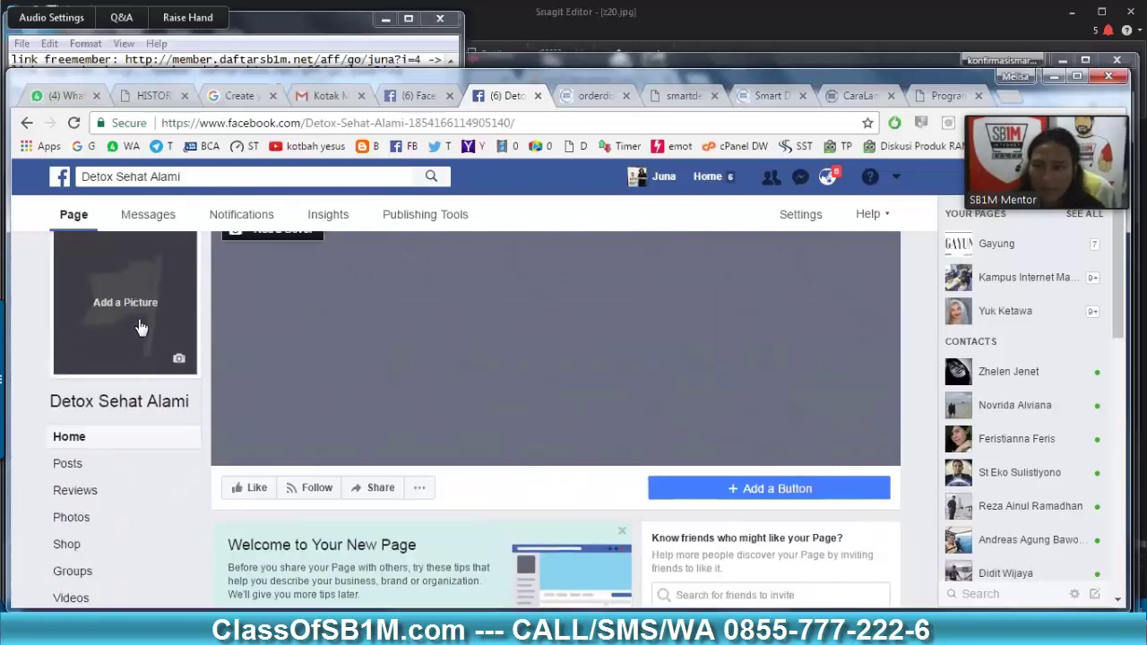
scroll(144, 328, up, 1)
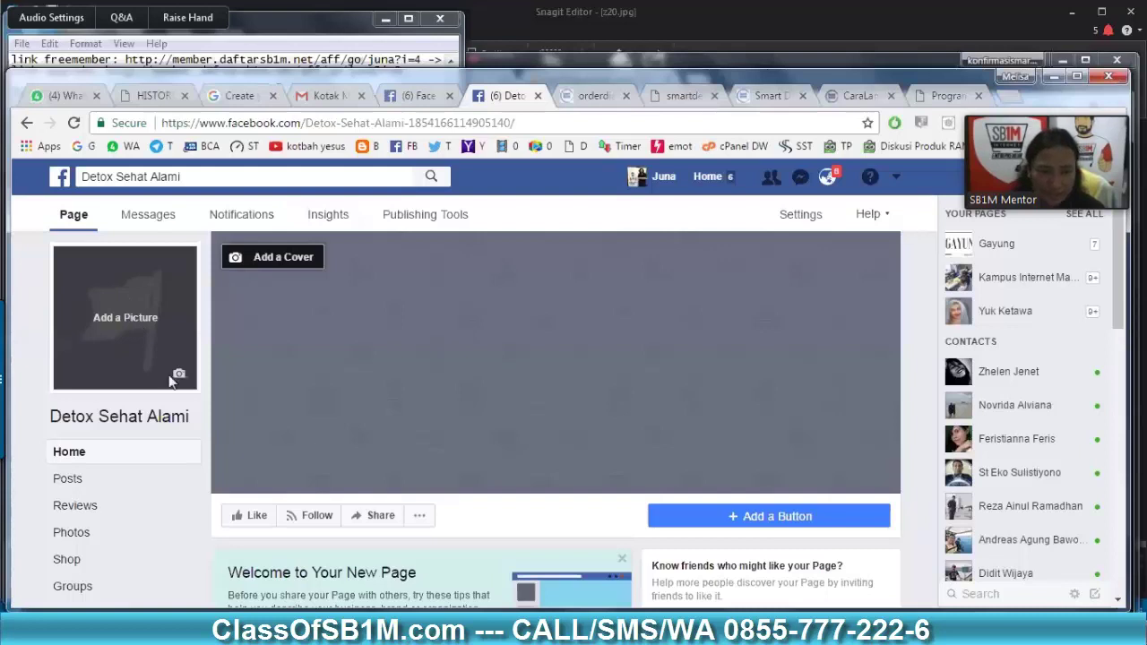
scroll(134, 378, down, 1)
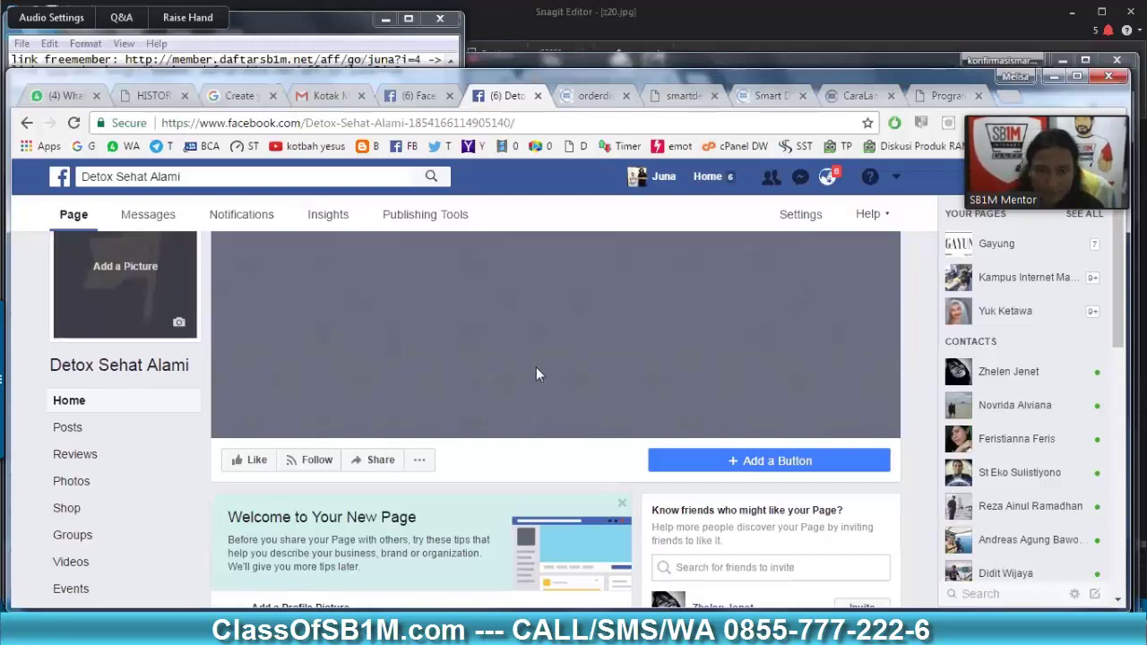
scroll(116, 204, up, 1)
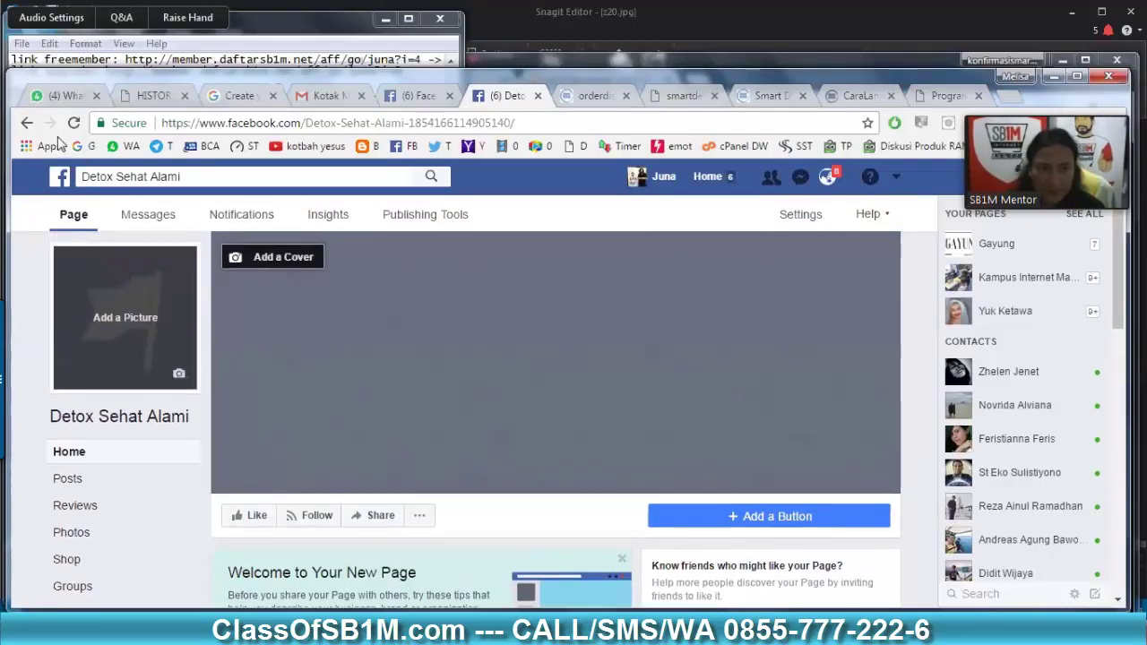
click(176, 469)
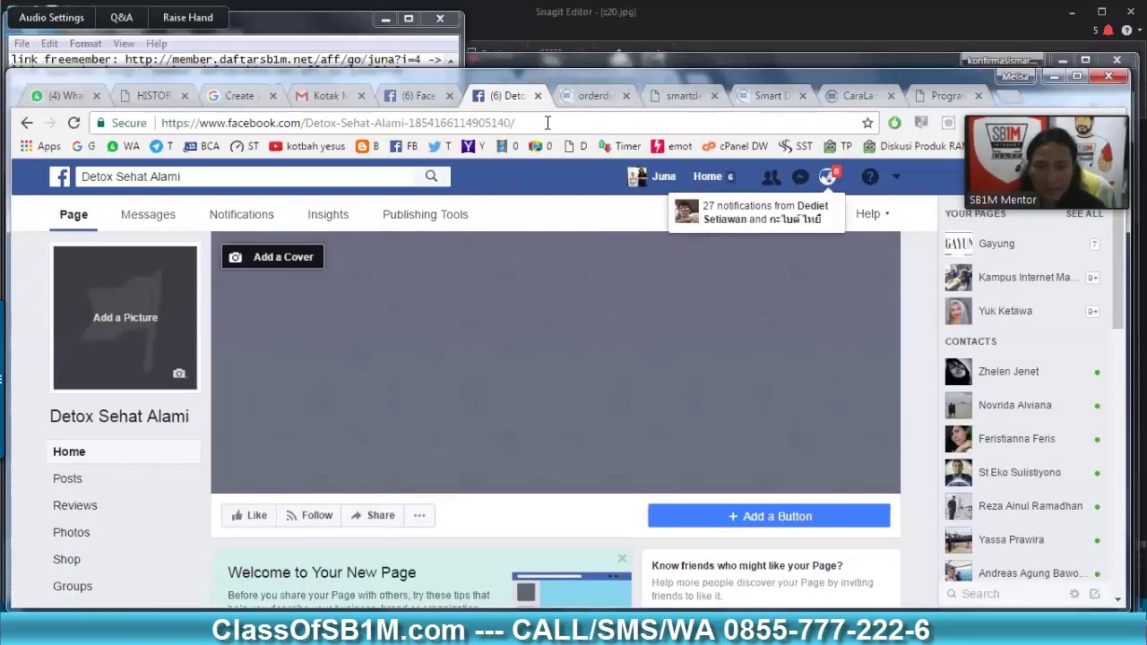
click(269, 124)
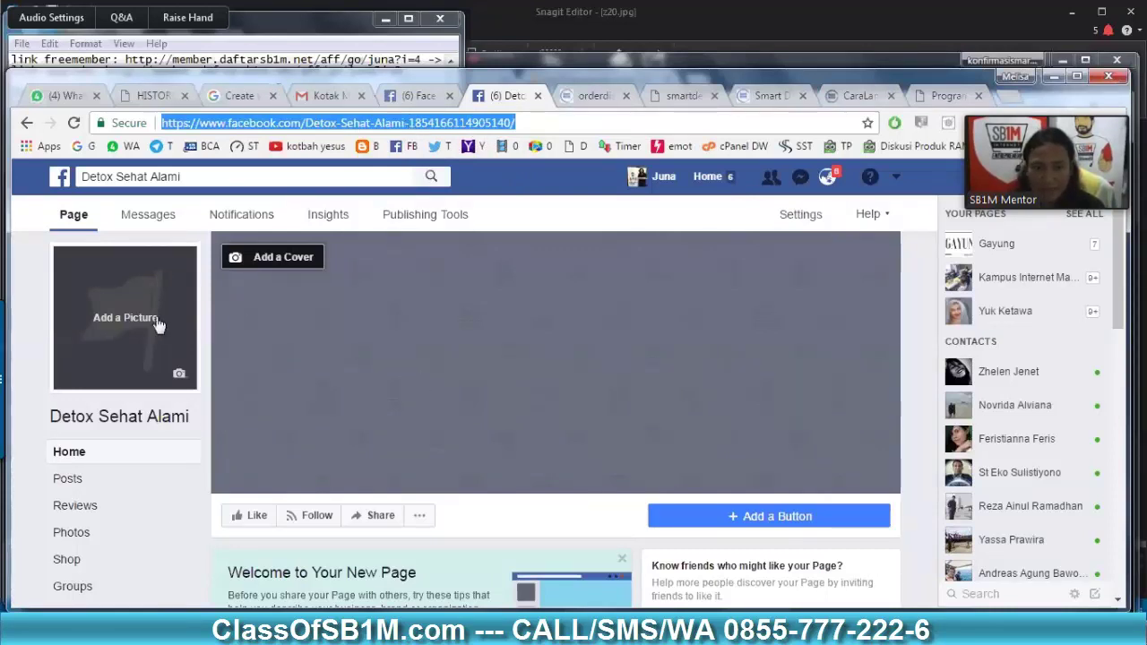
click(377, 123)
click(419, 96)
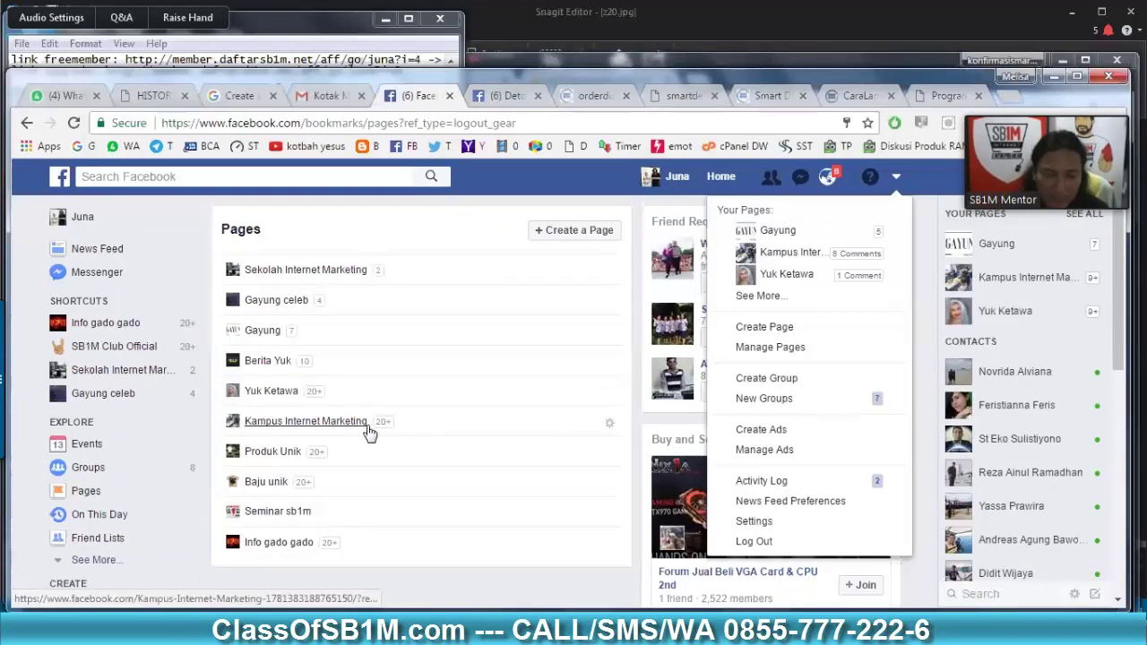
- Open Kampus Internet Marketing from the Pages list in a new tab and switch to it
right_click(324, 431)
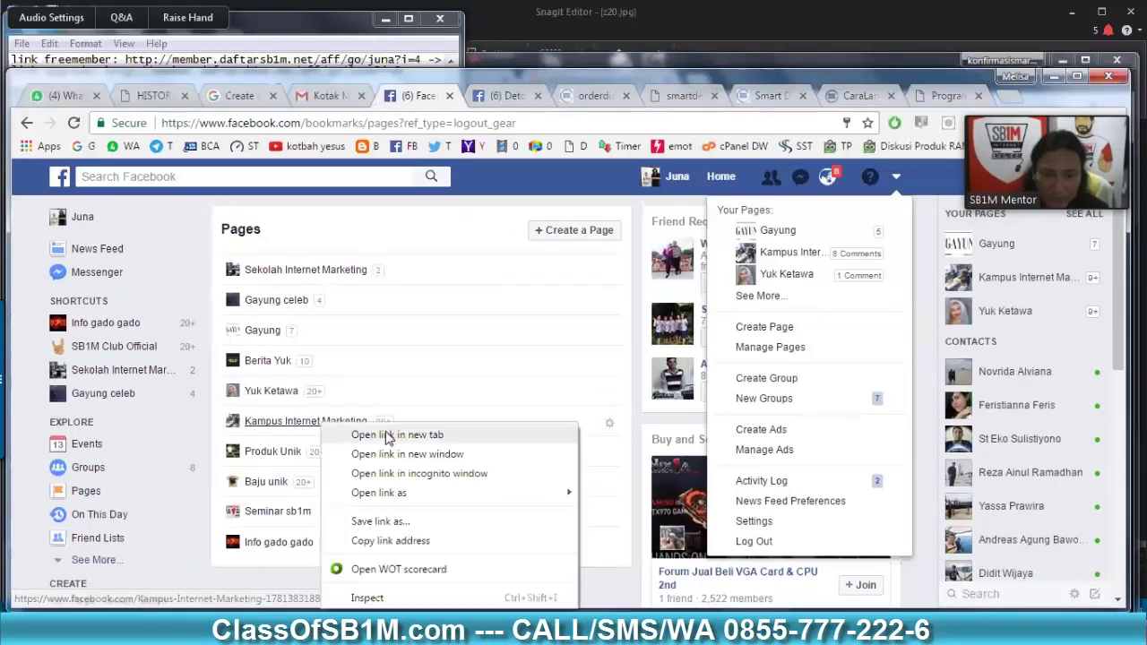
click(387, 435)
click(545, 93)
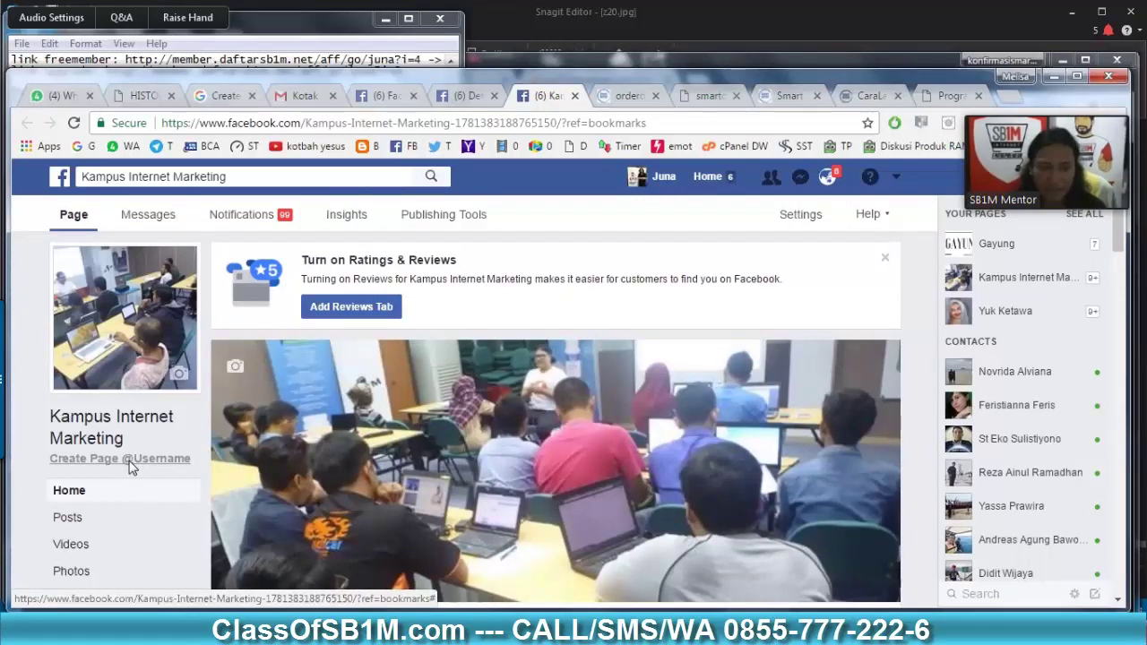
- Create the username internetmarketingkilat, since kampusinternetmarketing was taken, and dismiss the confirmation
click(121, 458)
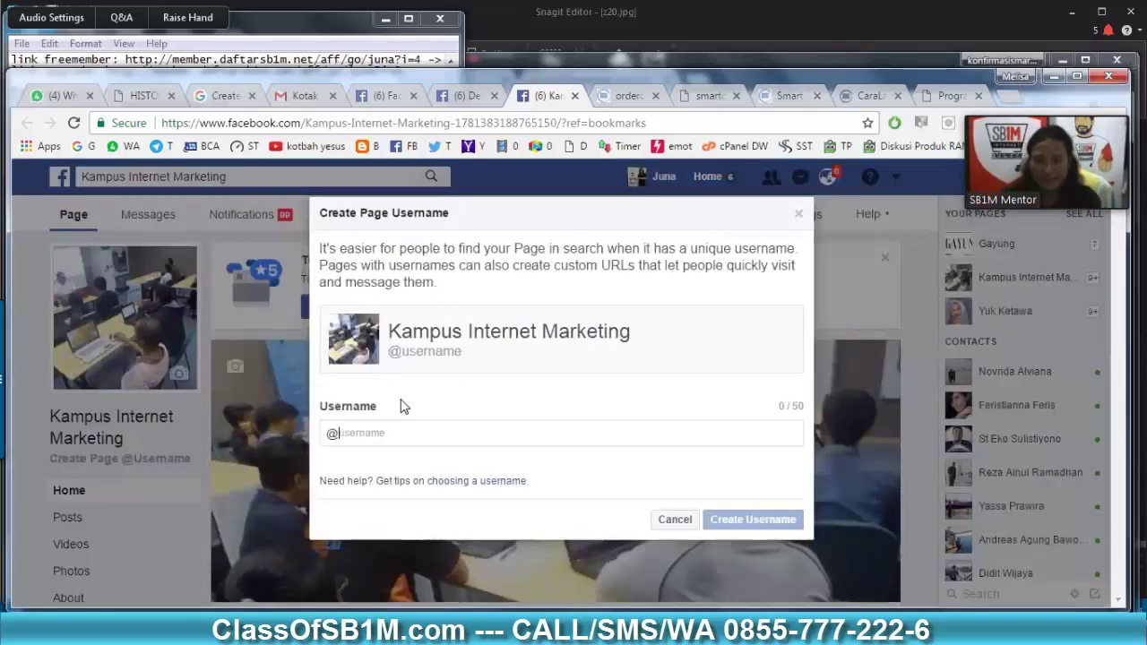
text(kampu)
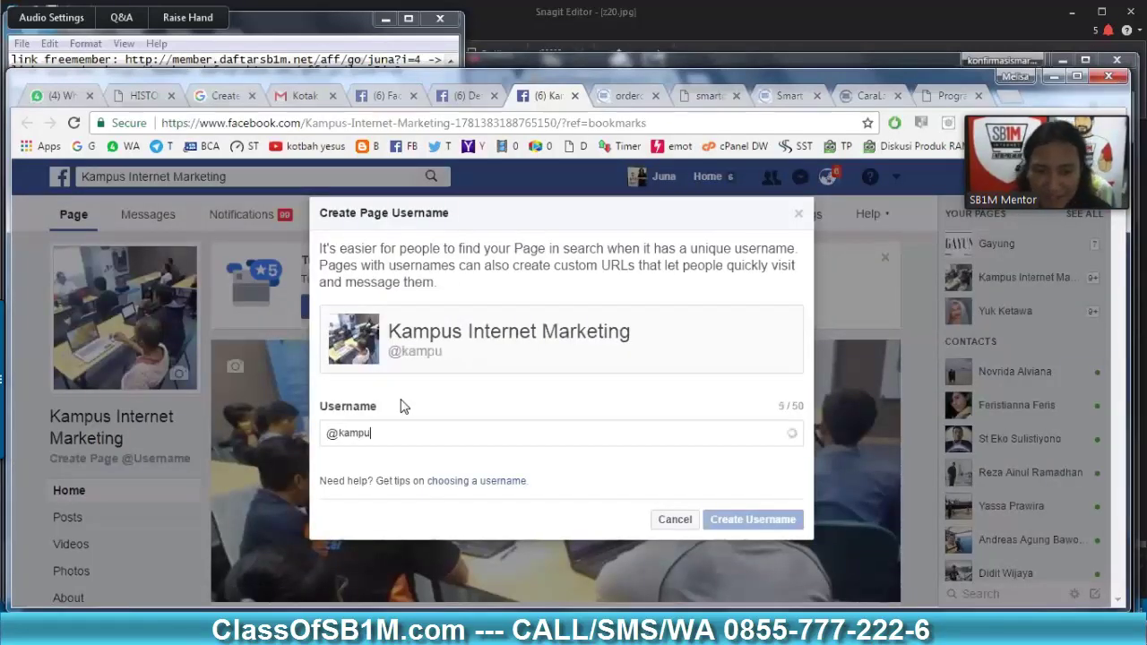
text(sinter)
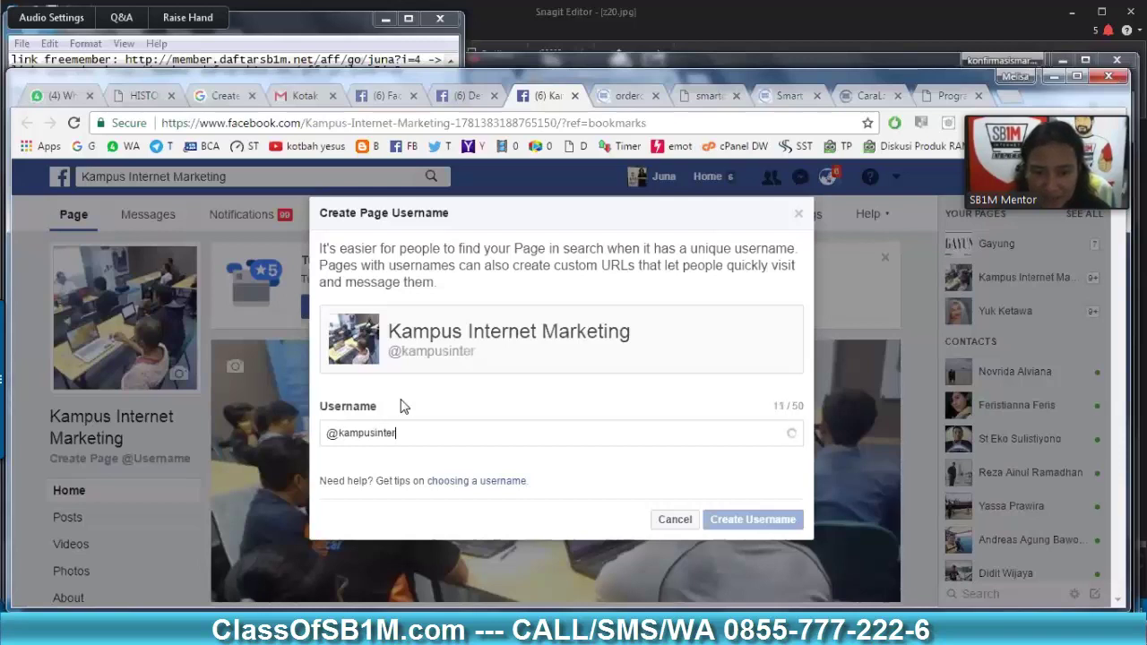
text(netmarketing)
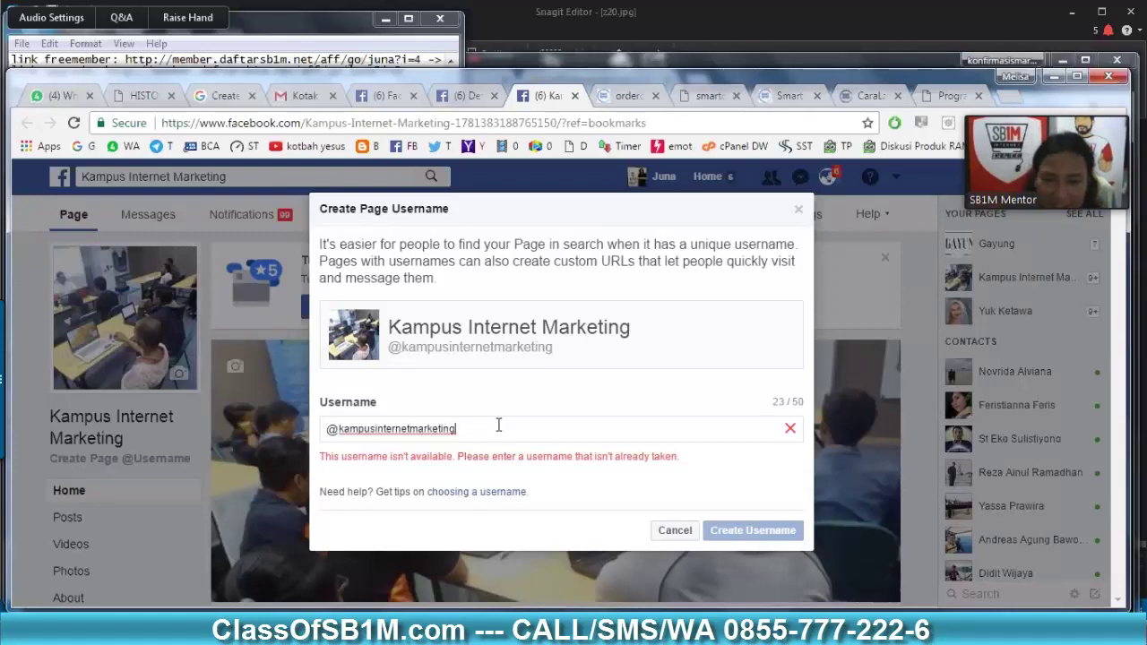
key(shift+Right)
key(shift+Right)
key(shift+Right)
key(shift+Right)
key(shift+Right)
key(shift+Right)
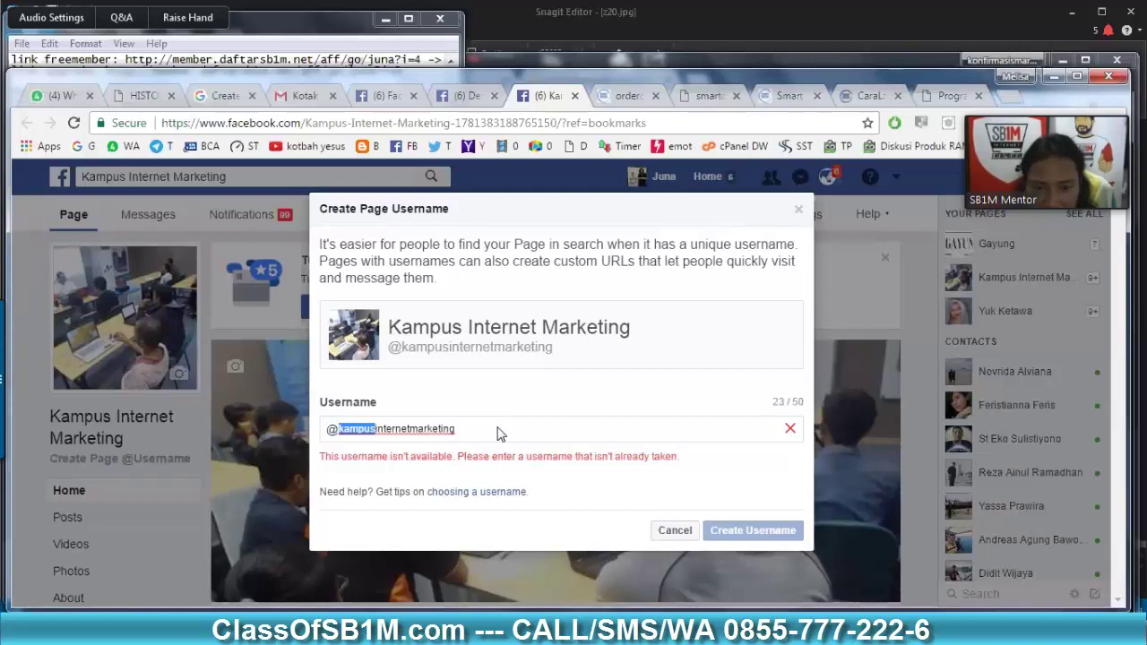
key(BackSpace)
text(kilat)
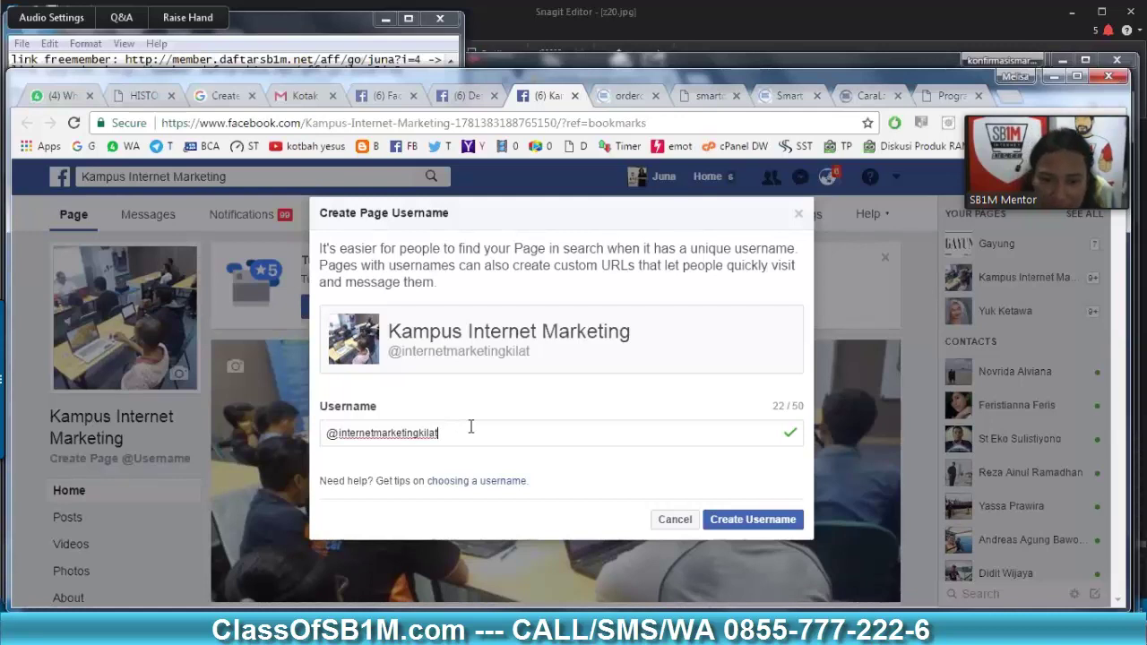
double_click(470, 427)
key(ctrl+c)
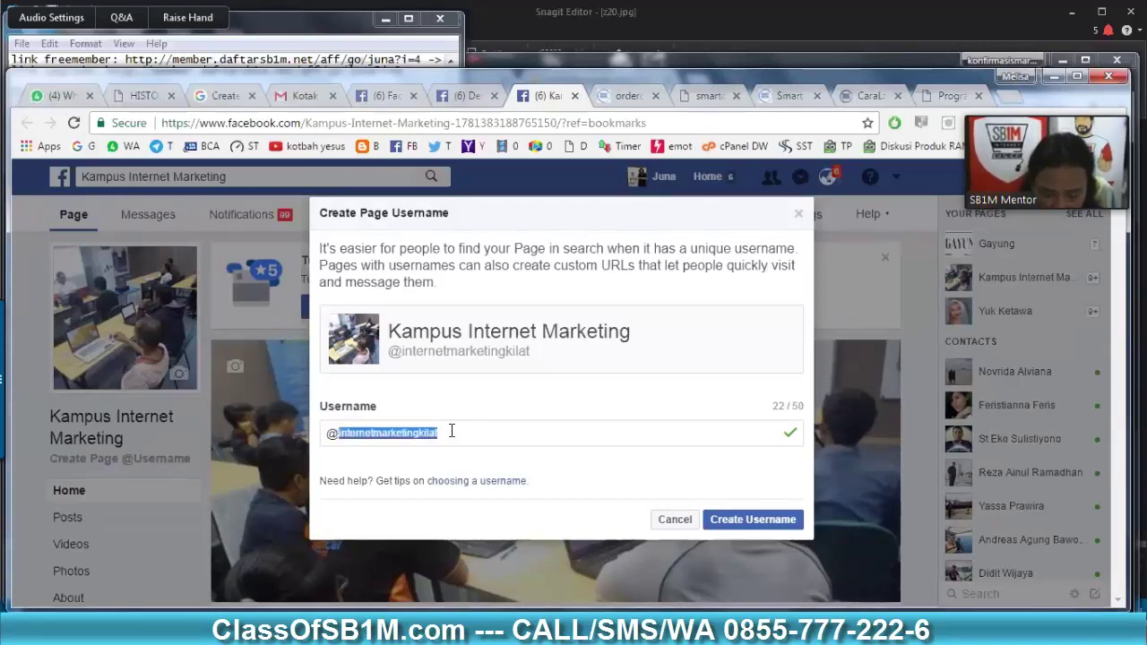
click(745, 520)
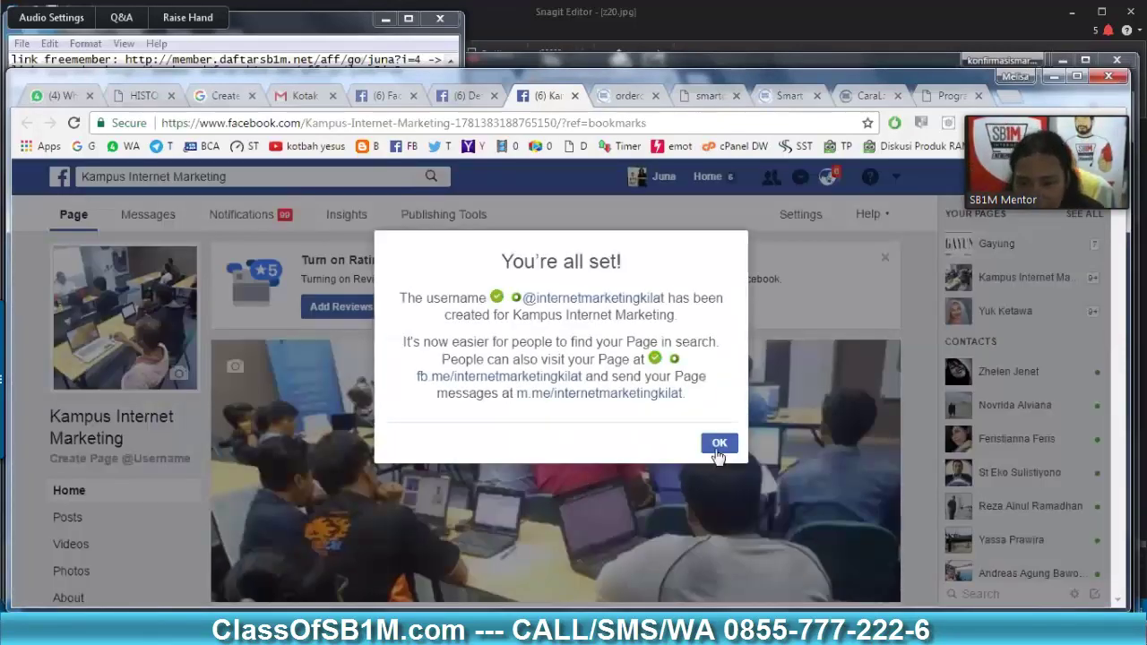
click(720, 441)
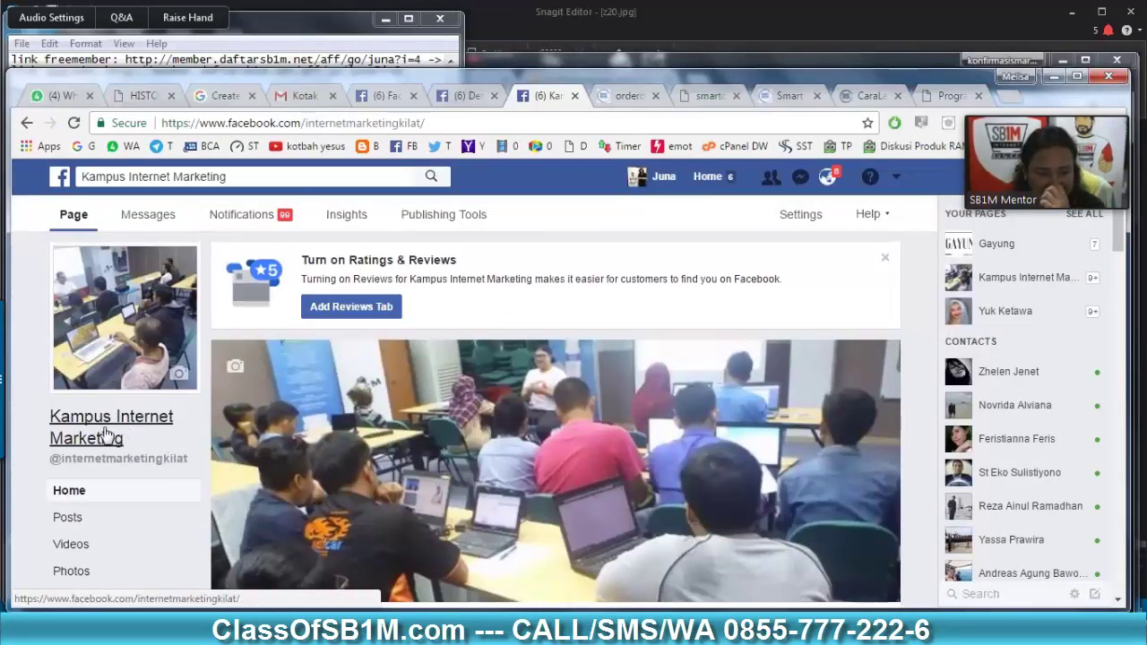
scroll(124, 424, down, 2)
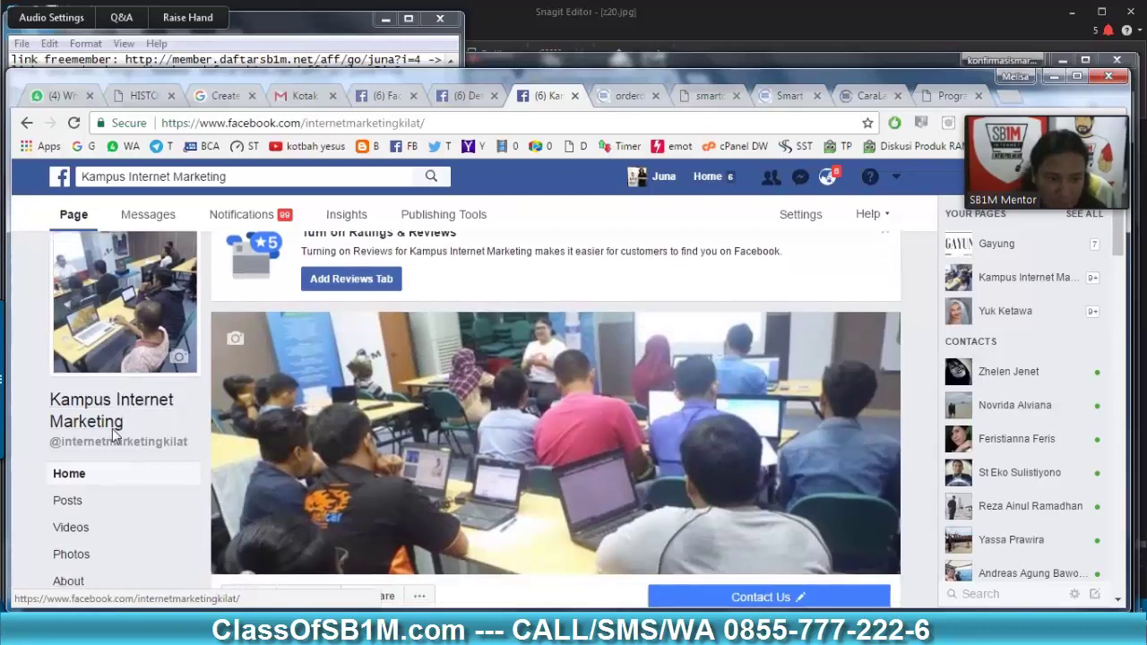
scroll(72, 446, down, 1)
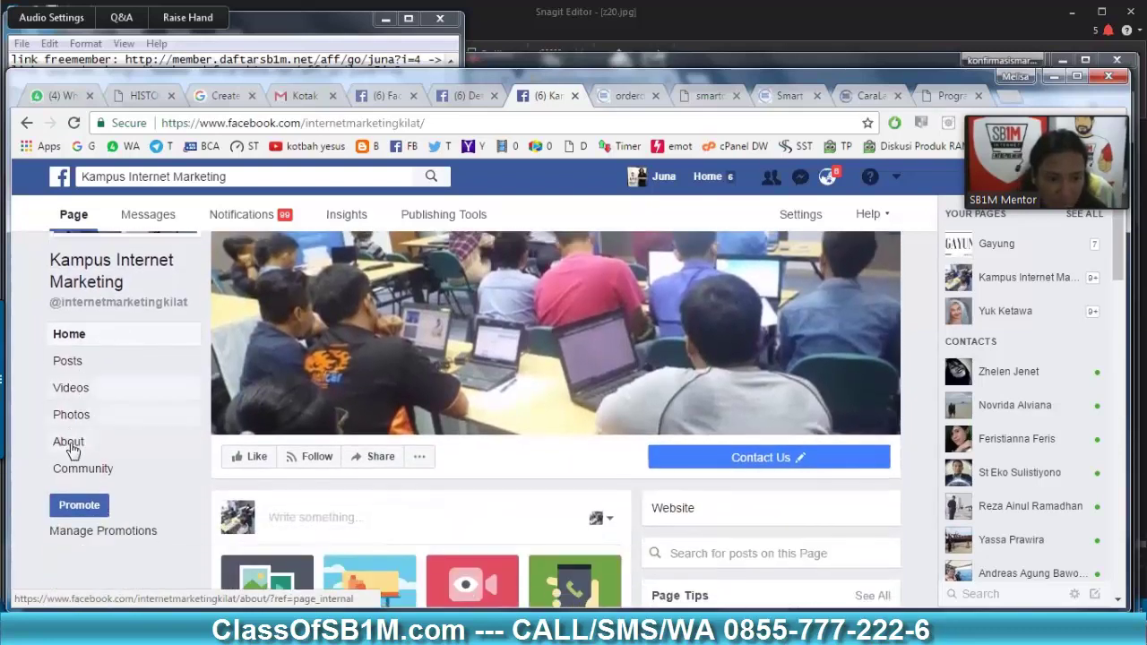
click(76, 450)
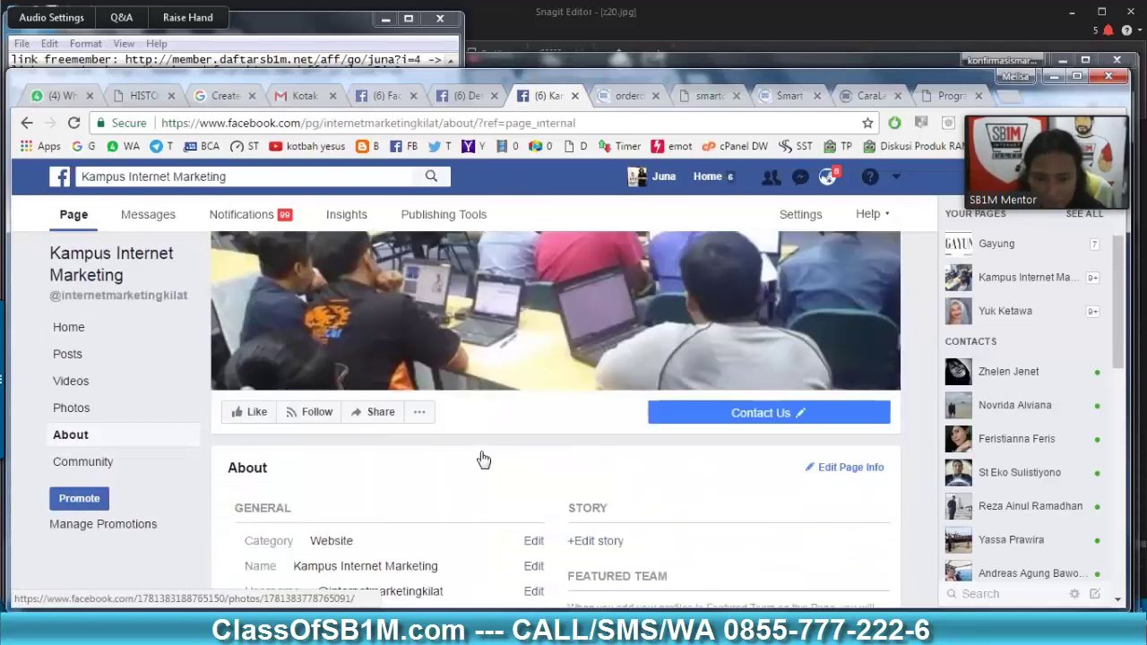
scroll(483, 460, down, 3)
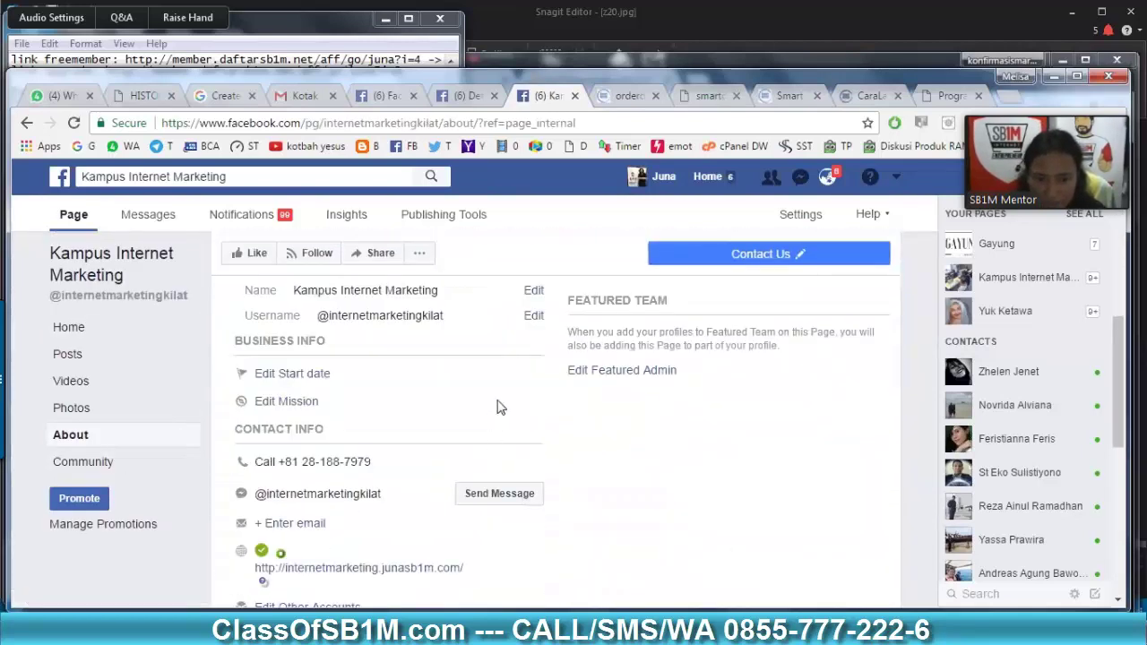
scroll(498, 408, up, 1)
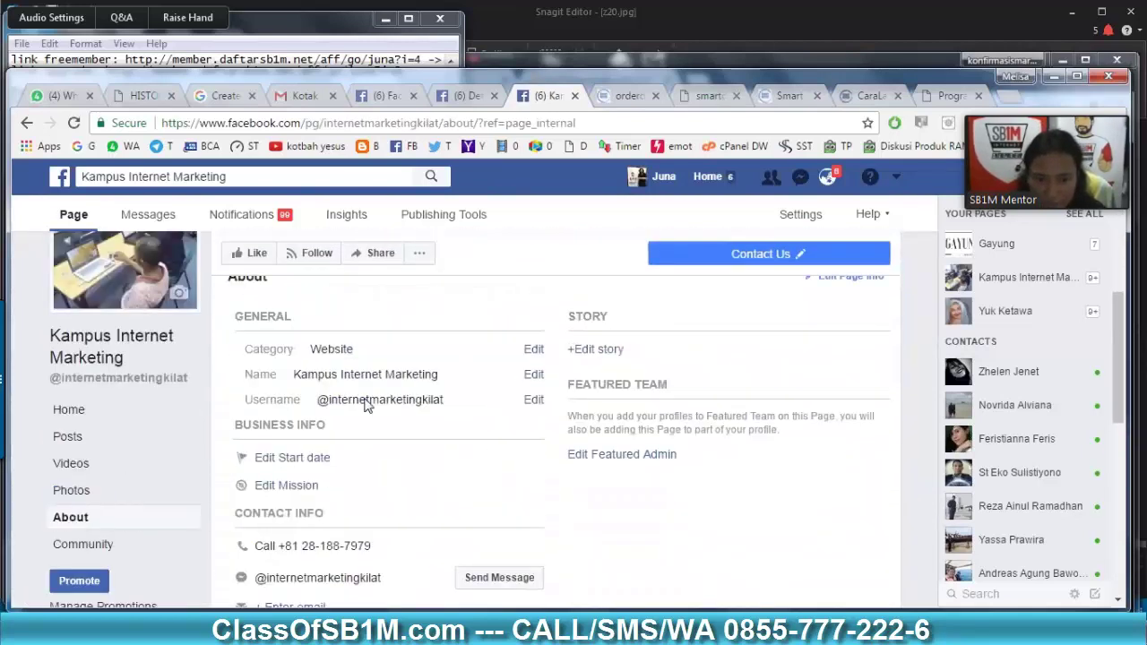
- Enter 'Internet Marketing Kilat' as the new page name in the name editor
click(531, 380)
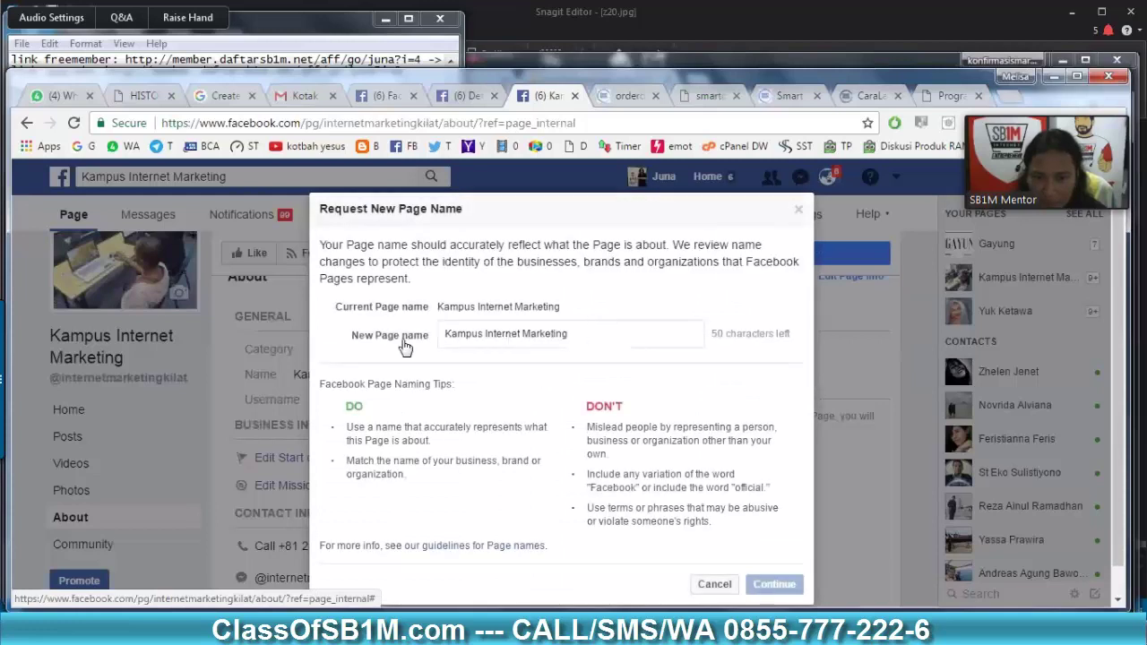
key(ctrl+v)
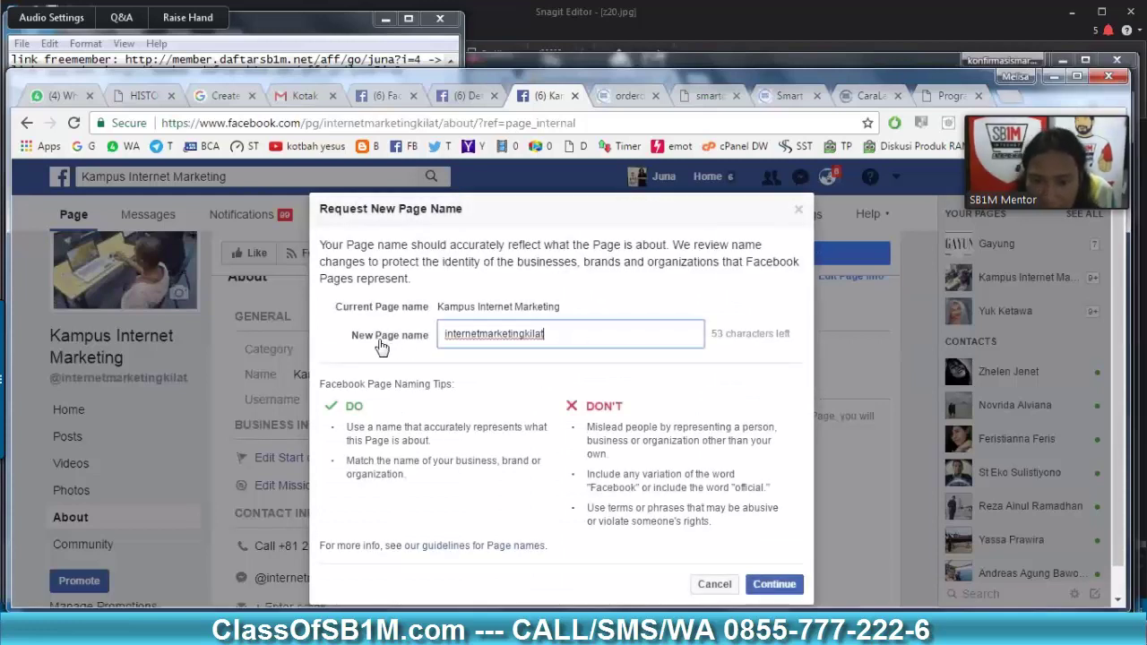
key(Left)
key(Left)
key(Left)
key(Left)
key(Left)
key(Left)
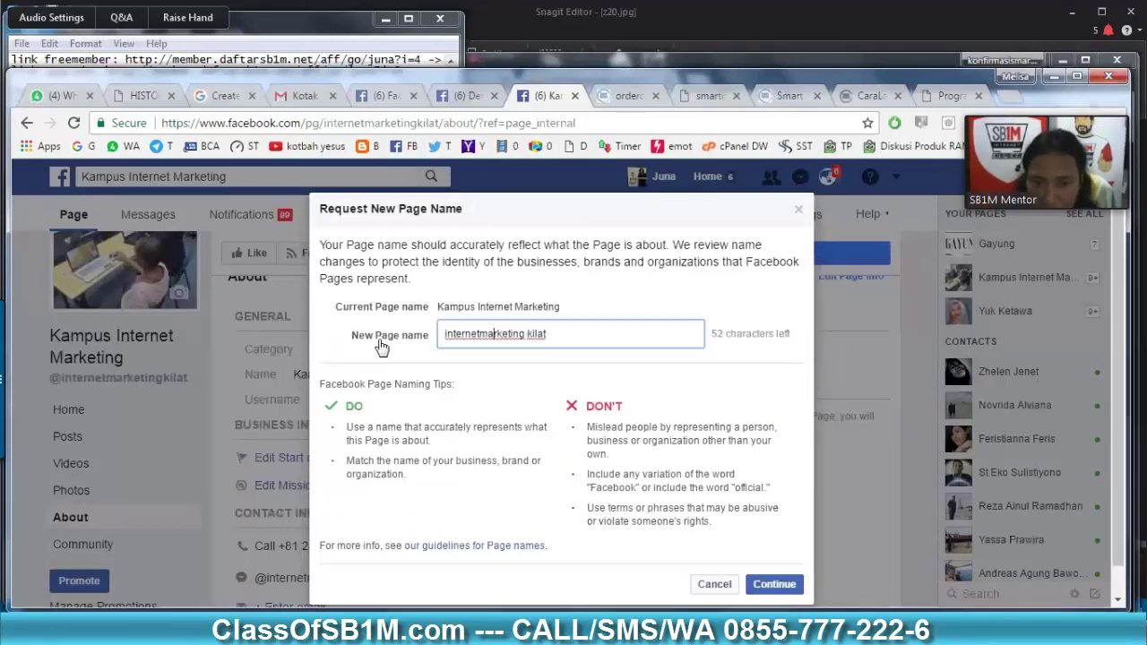
key(Delete)
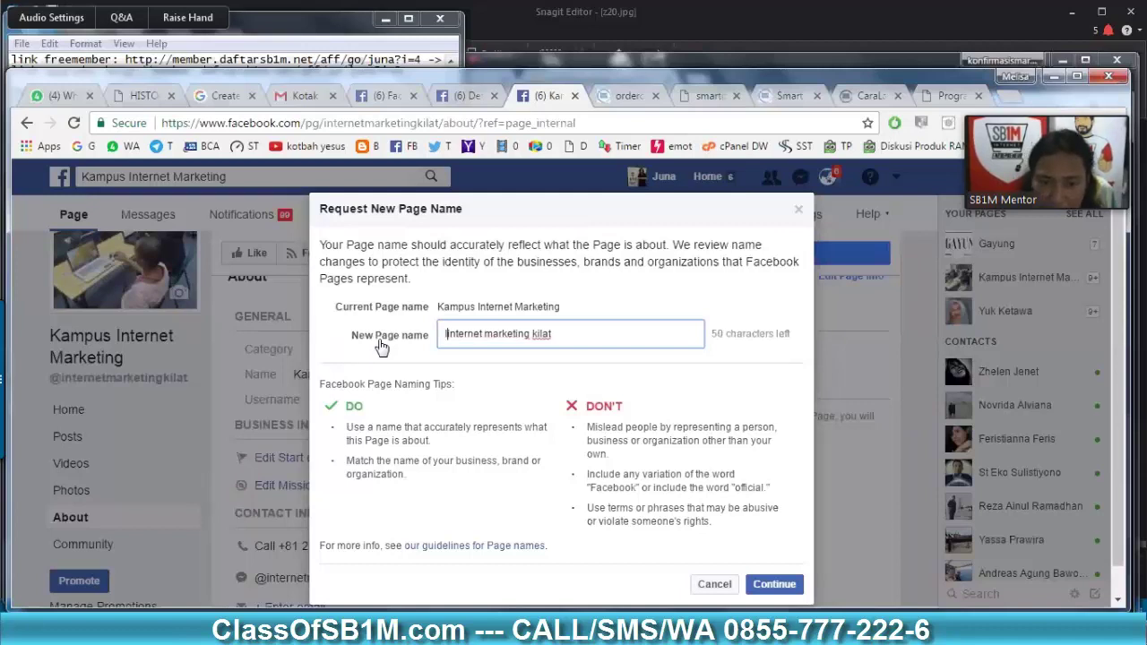
text(I)
key(Delete)
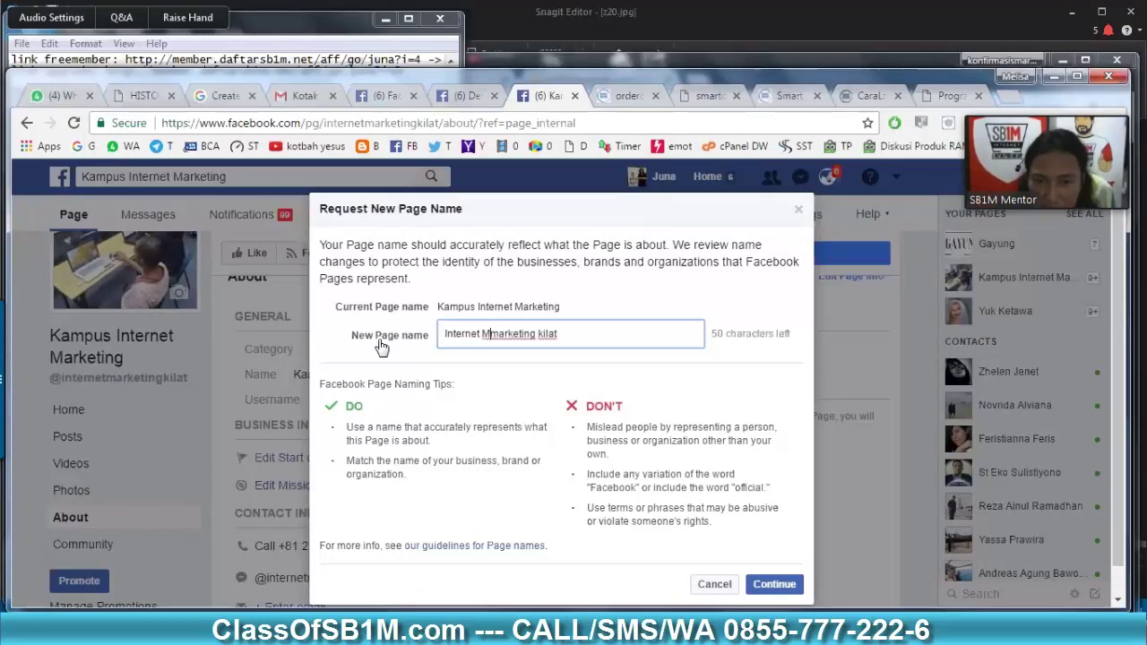
text(M)
key(Right)
key(Right)
key(Right)
key(Right)
key(Right)
key(Right)
key(Right)
key(Right)
key(Right)
key(Delete)
text(K)
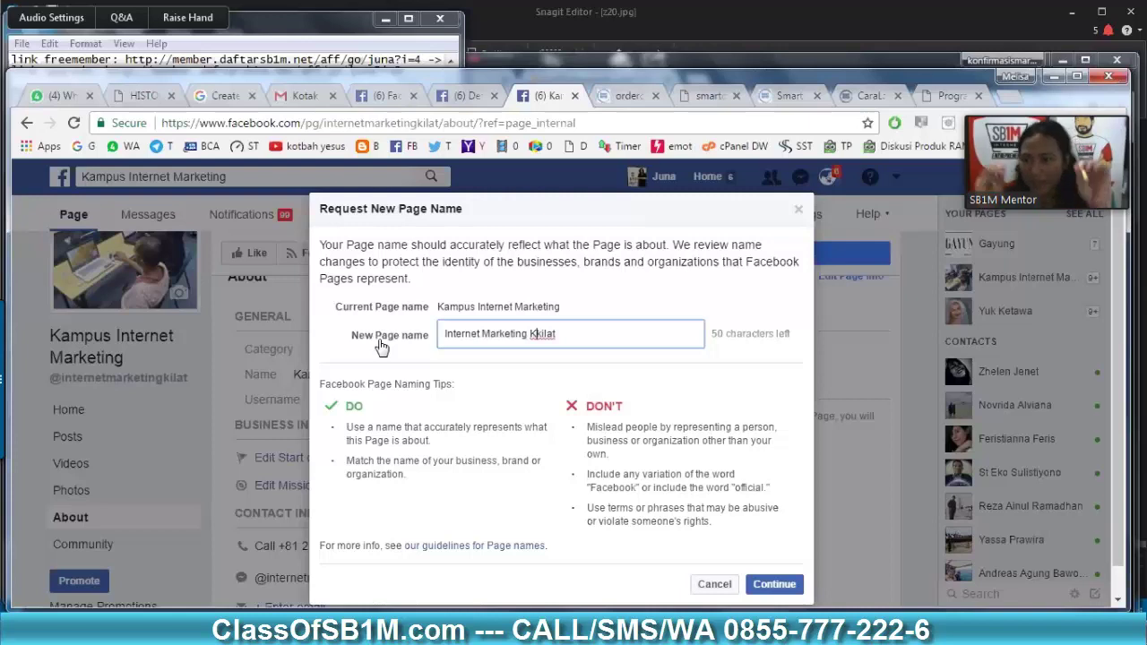
key(Delete)
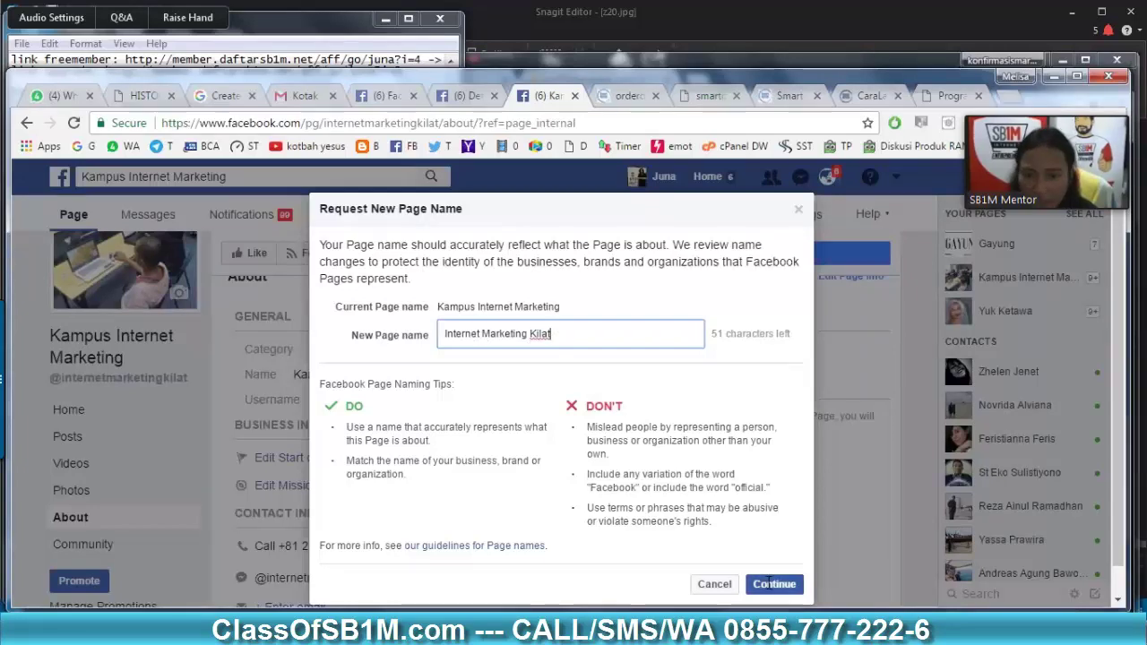
- Continue, submit the name change request, and dismiss the review notice
click(774, 583)
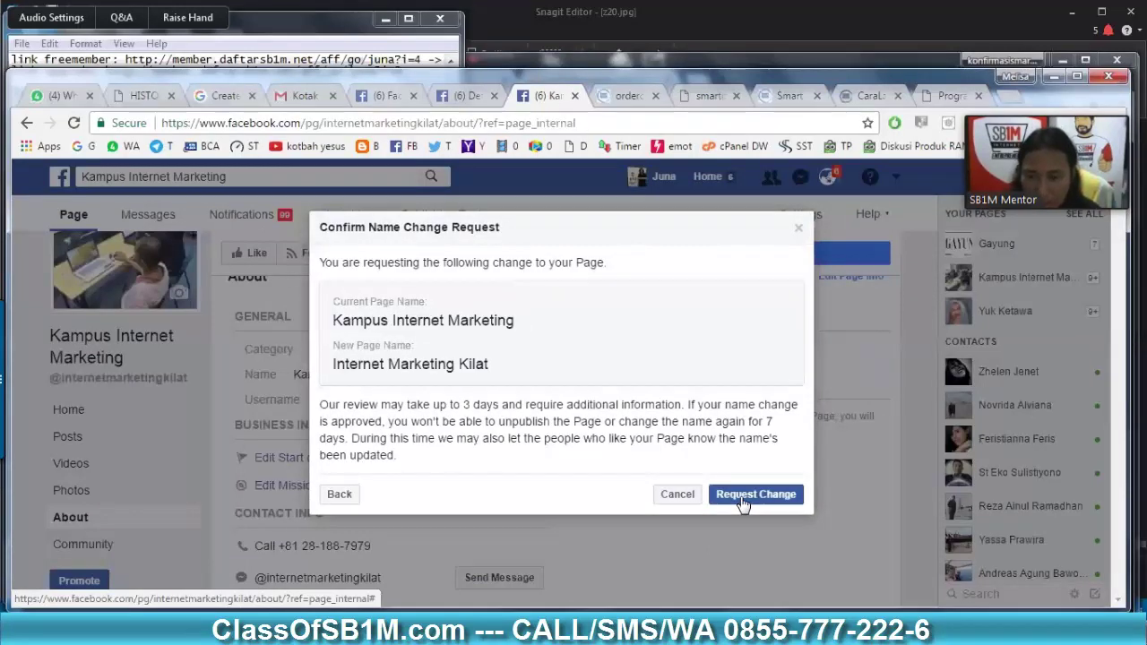
click(742, 502)
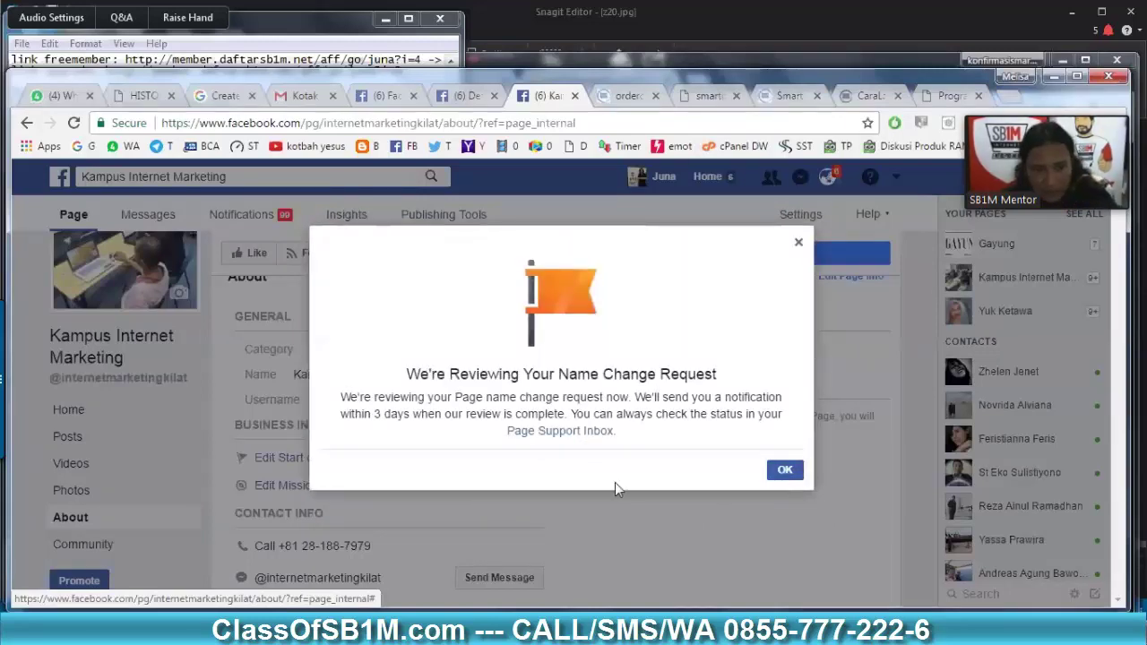
click(784, 469)
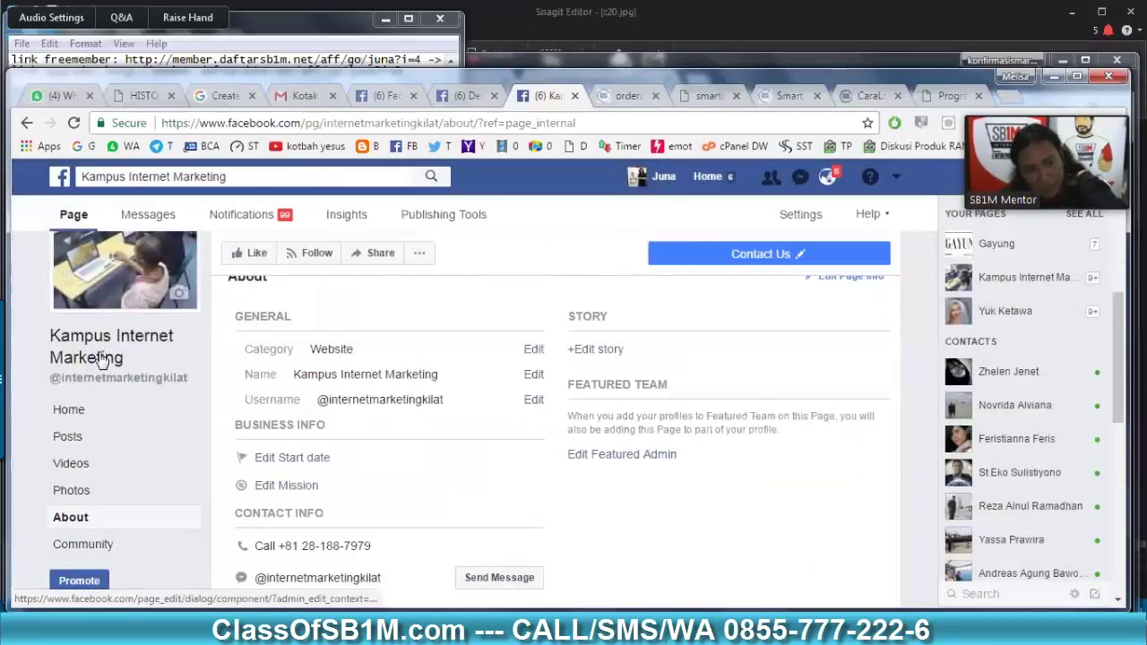
- Copy the page's facebook.com/internetmarketingkilat/ address from its home view, then go to the Smart Detox tab
mouse_move(102, 364)
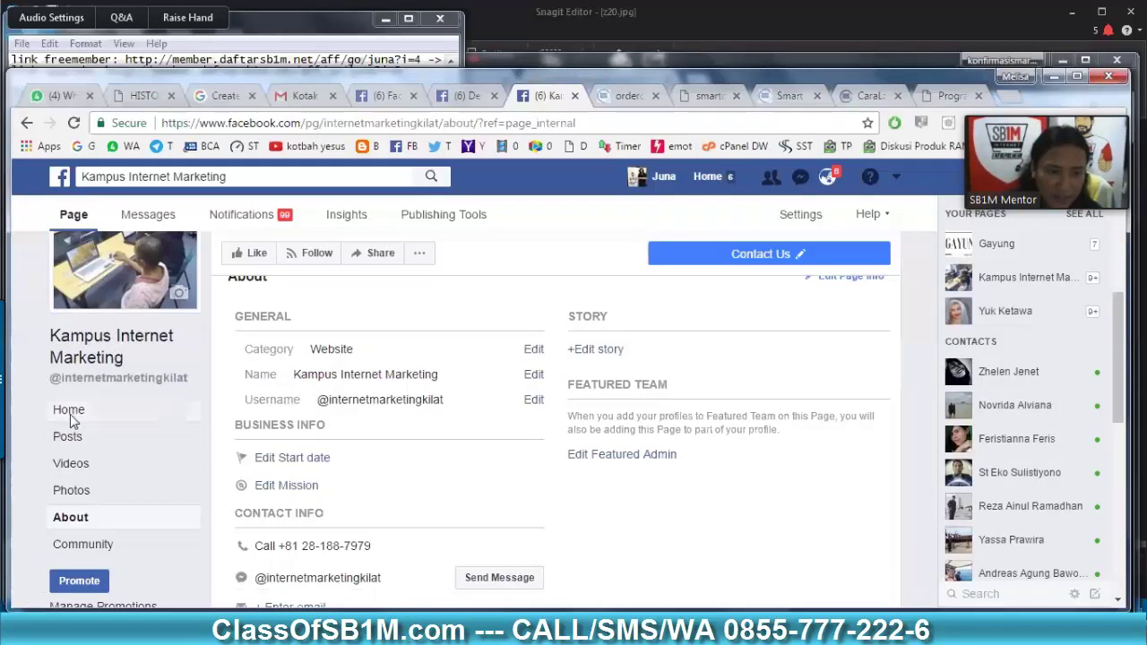
click(74, 416)
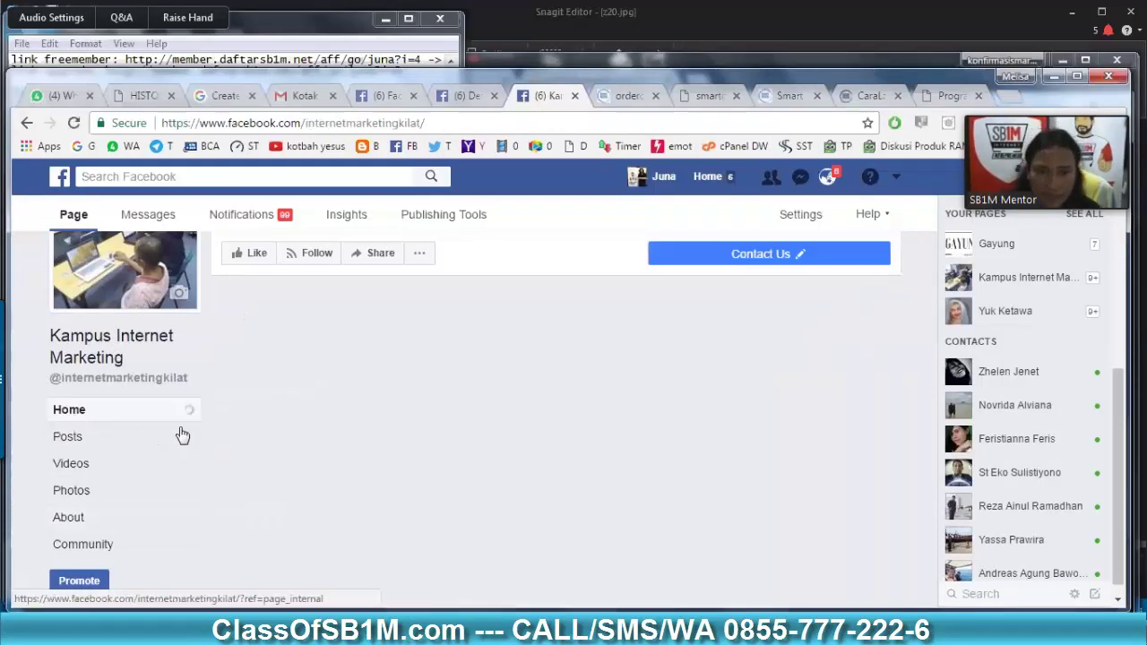
click(347, 123)
double_click(359, 123)
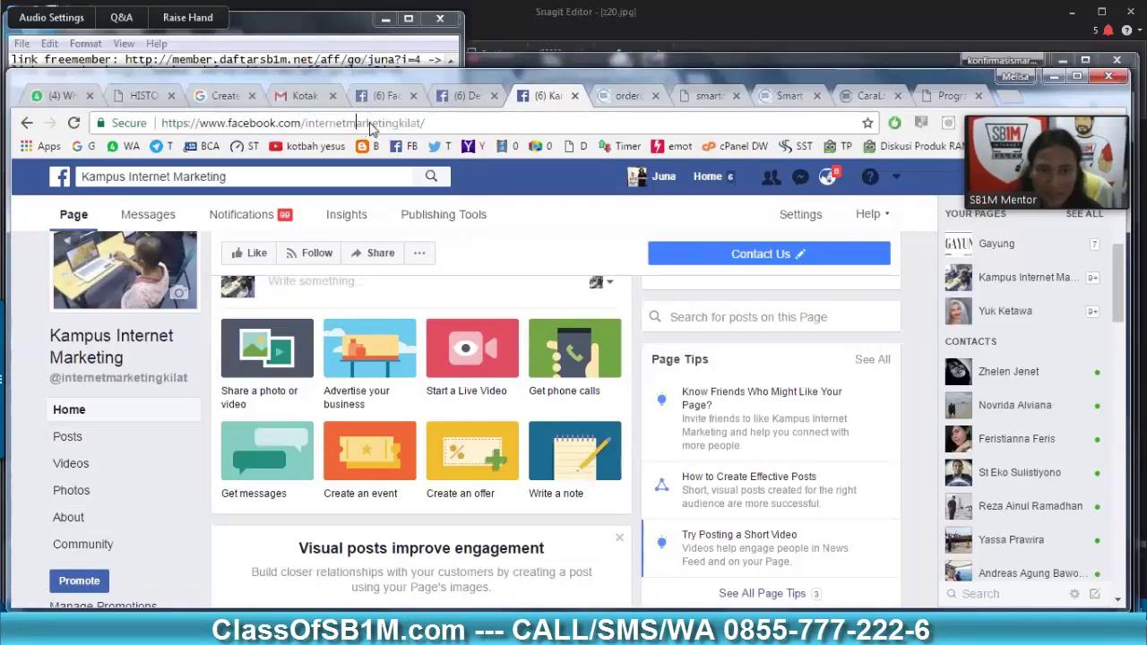
double_click(394, 124)
click(394, 123)
double_click(452, 125)
click(447, 125)
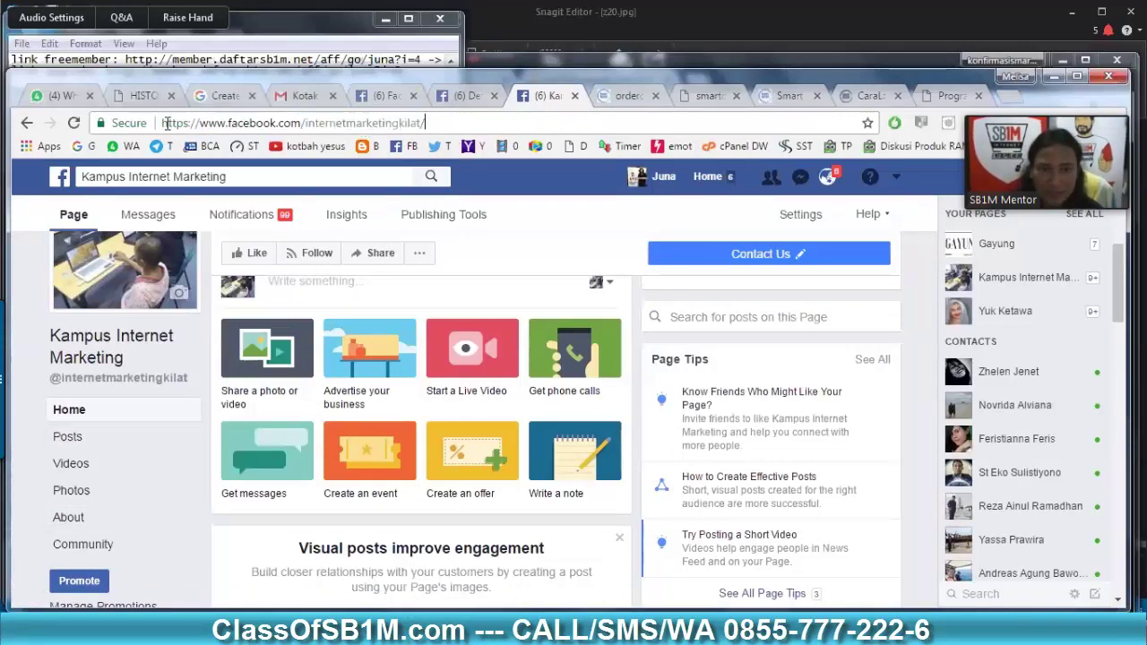
triple_click(285, 126)
right_click(287, 123)
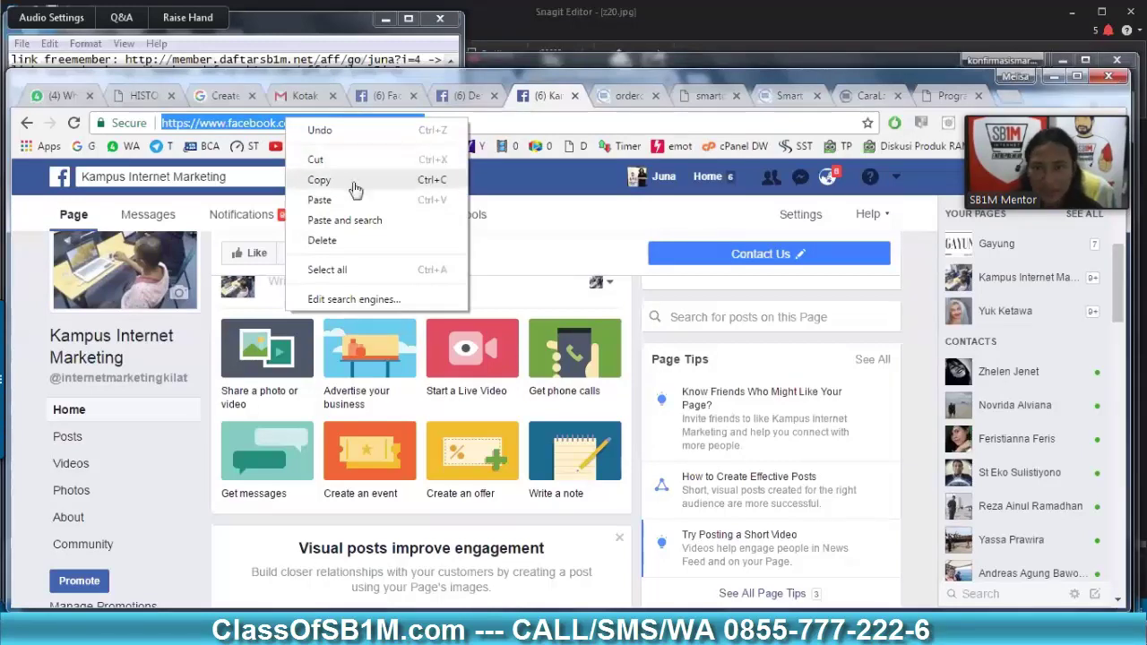
click(686, 151)
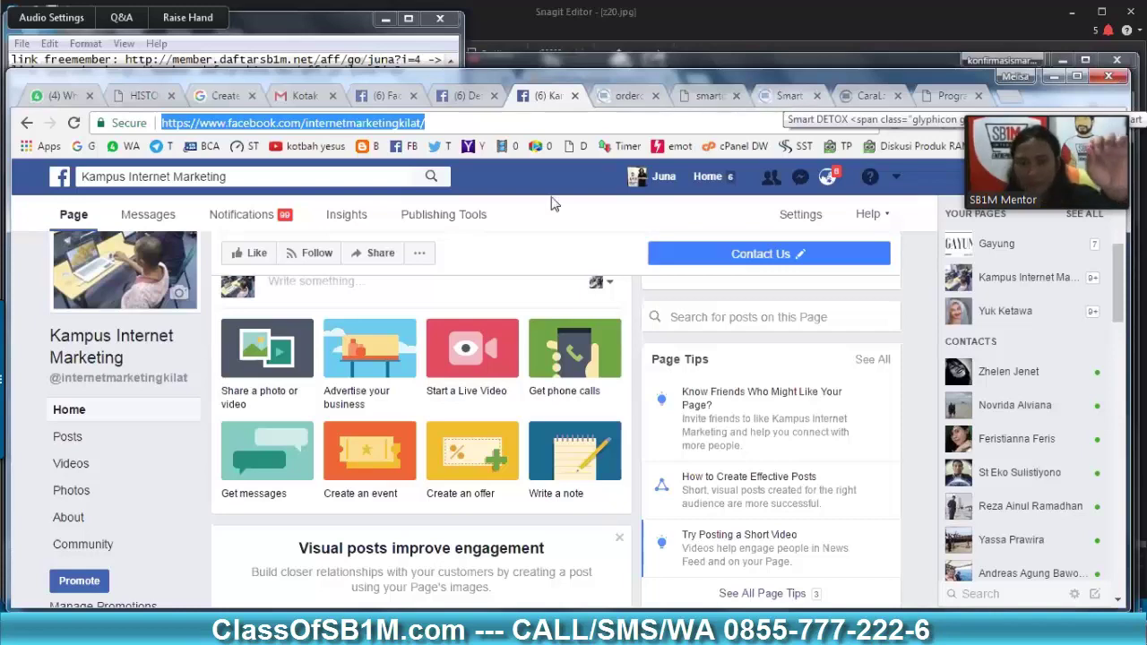
click(790, 96)
click(618, 96)
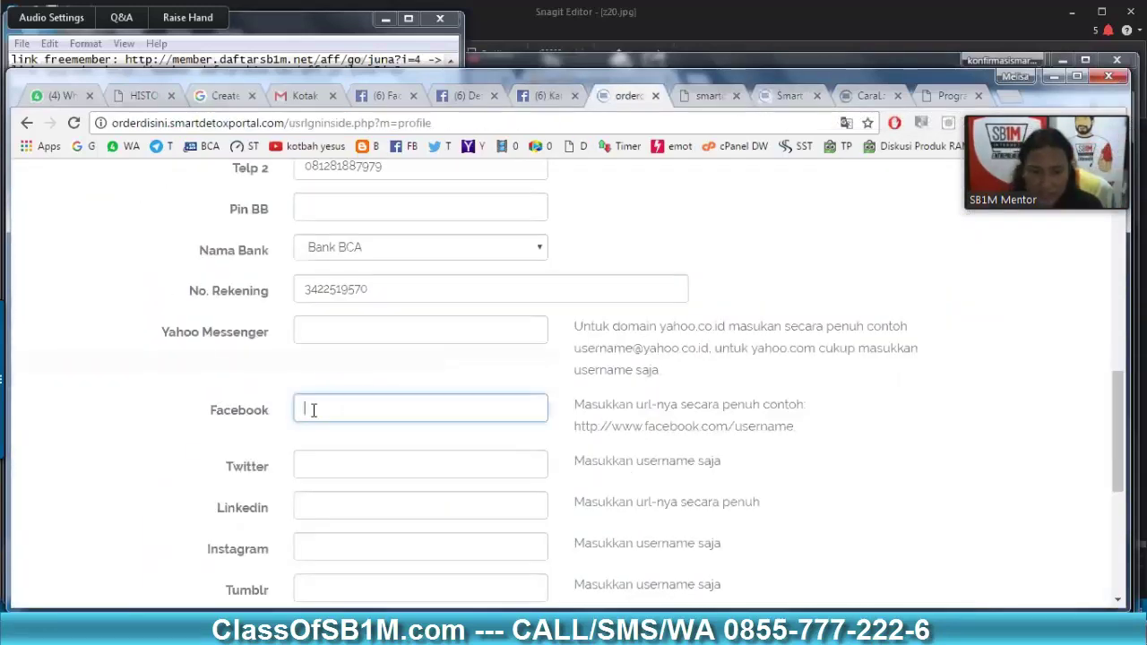
key(ctrl+v)
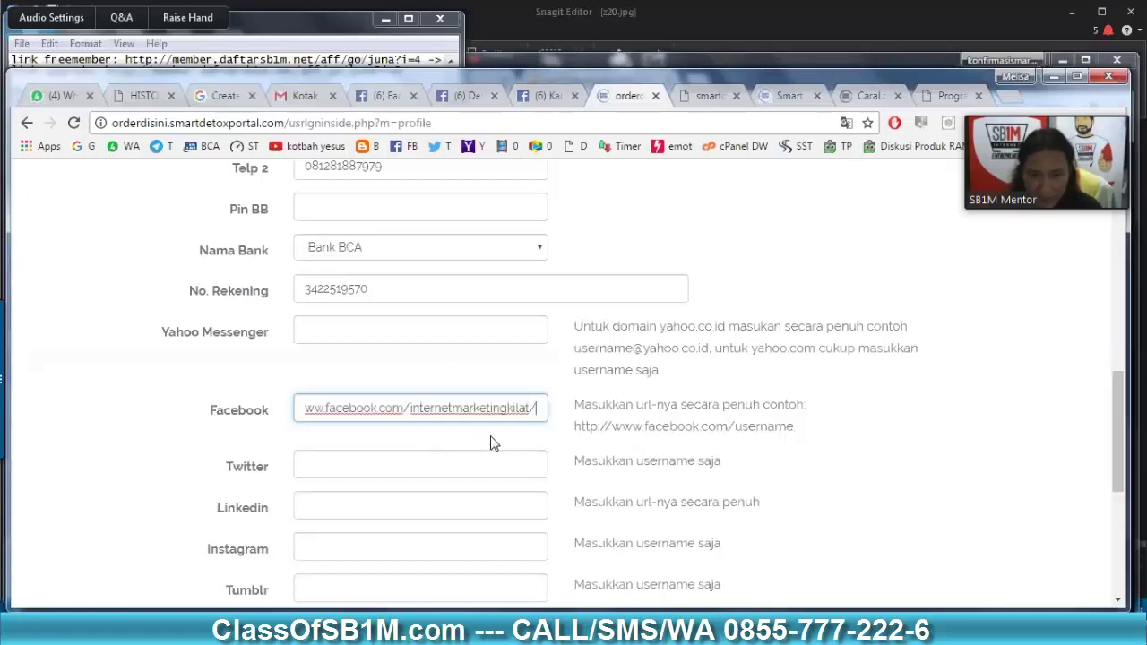
key(Home)
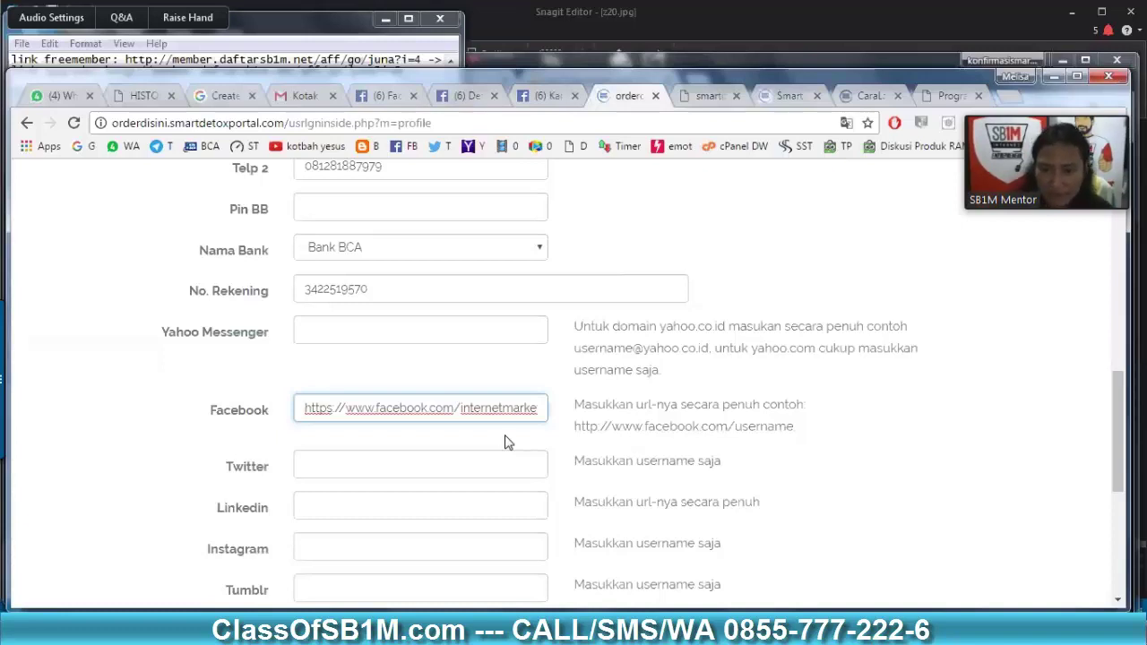
key(End)
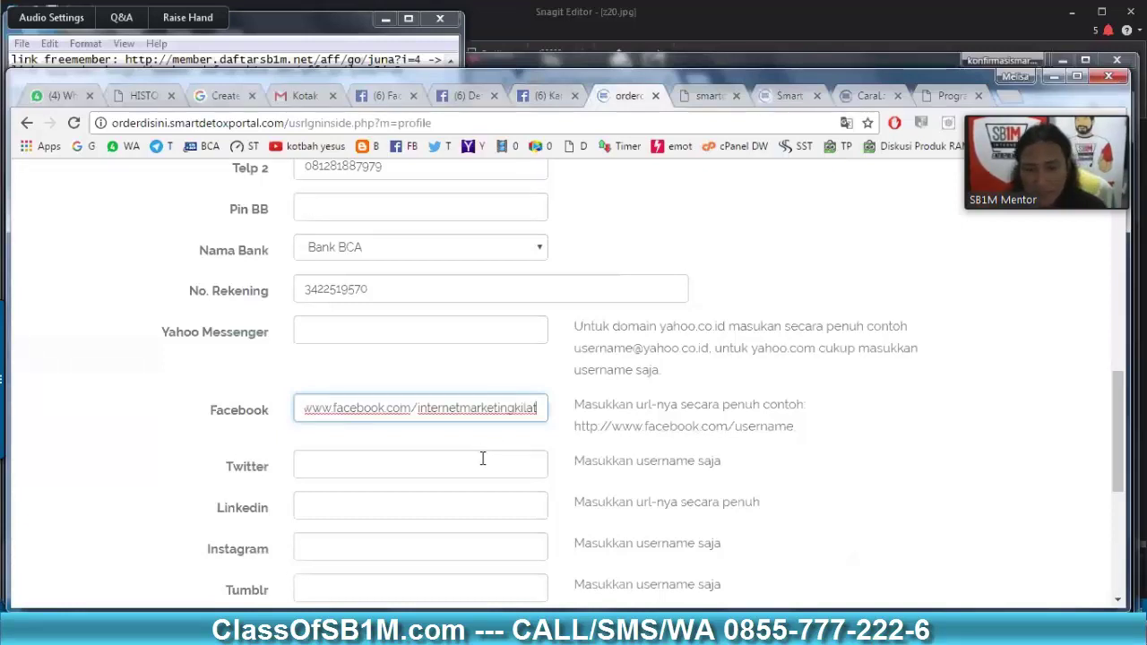
- Move through the Twitter, Tumblr and Google Plus fields and note the 500x500 photo limit
key(Tab)
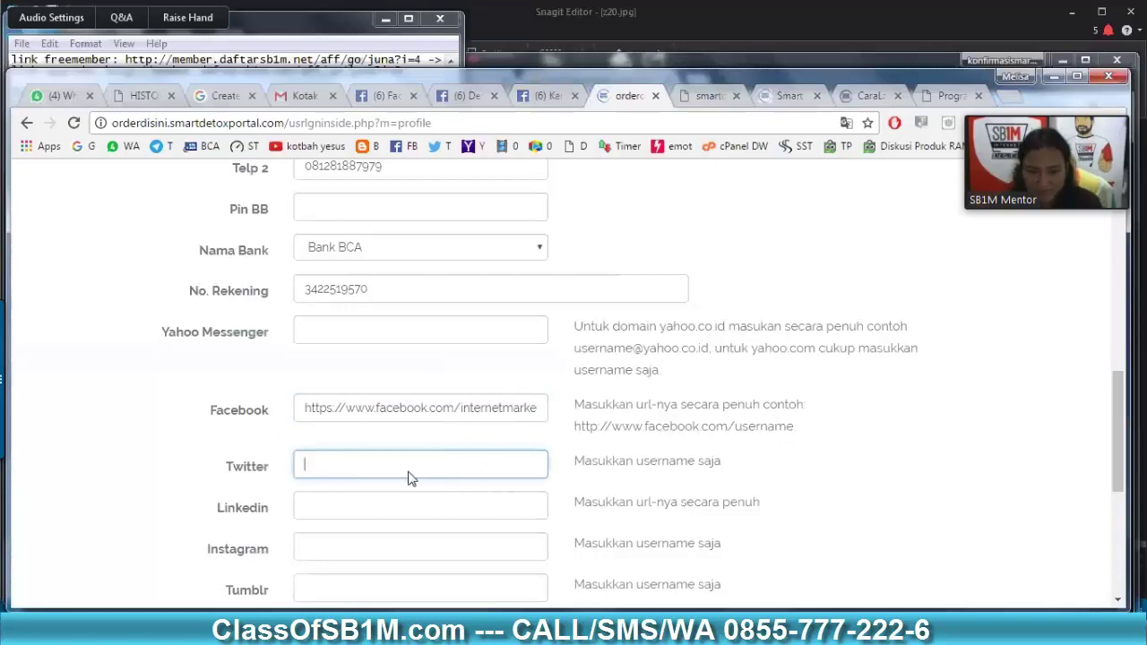
scroll(384, 349, down, 2)
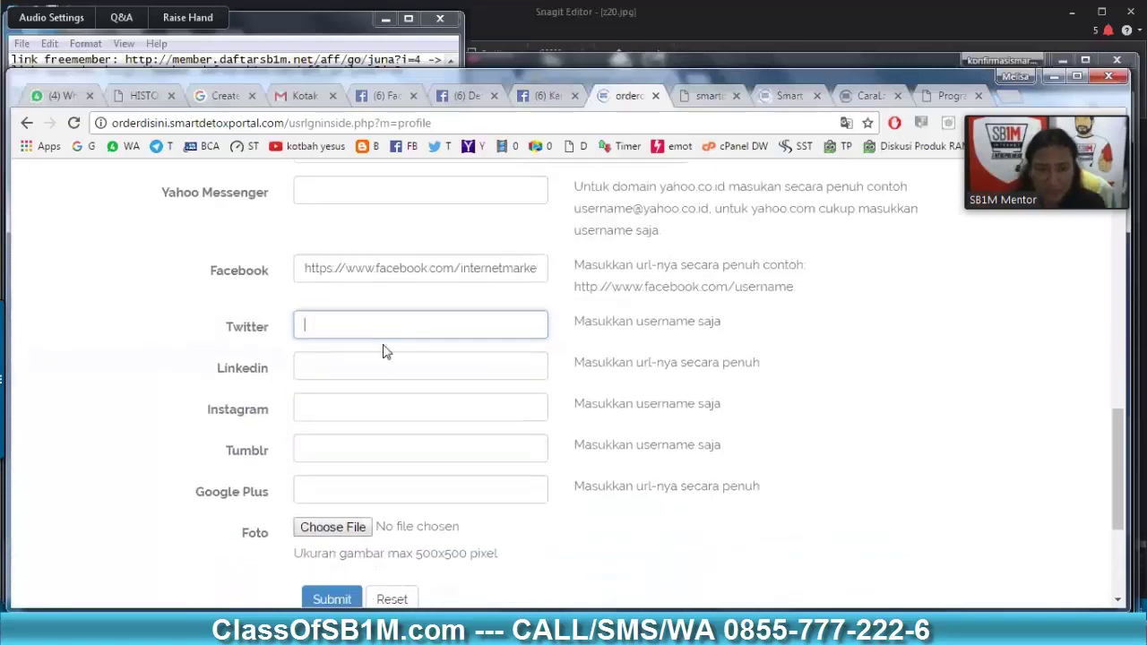
key(Tab)
key(Tab)
key(Tab)
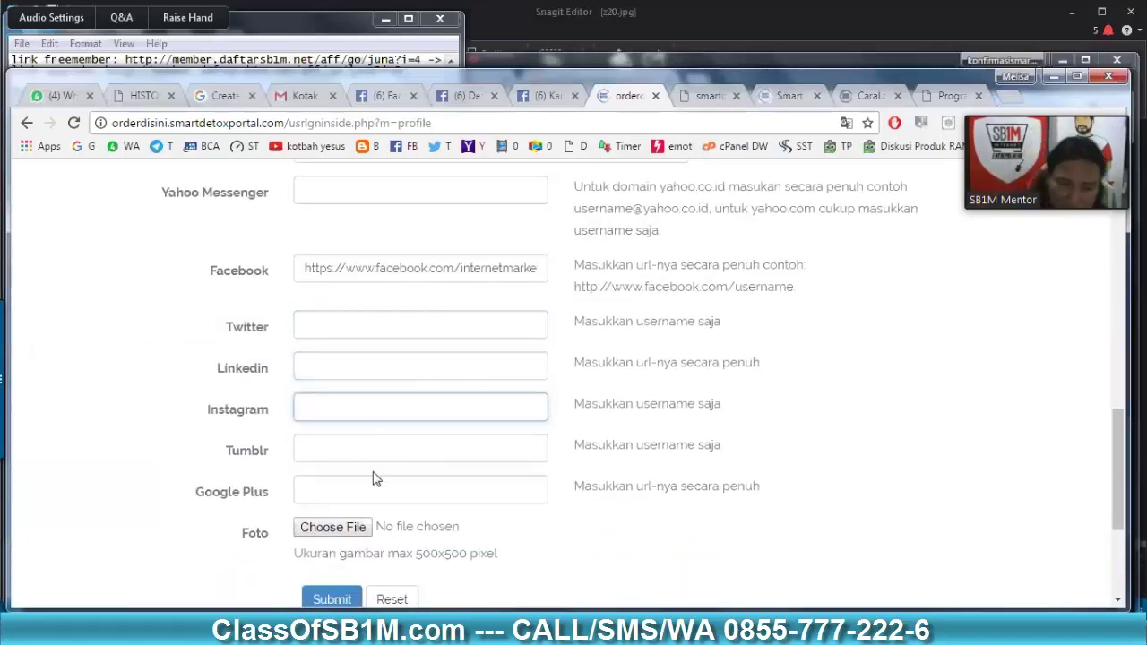
key(Tab)
click(394, 451)
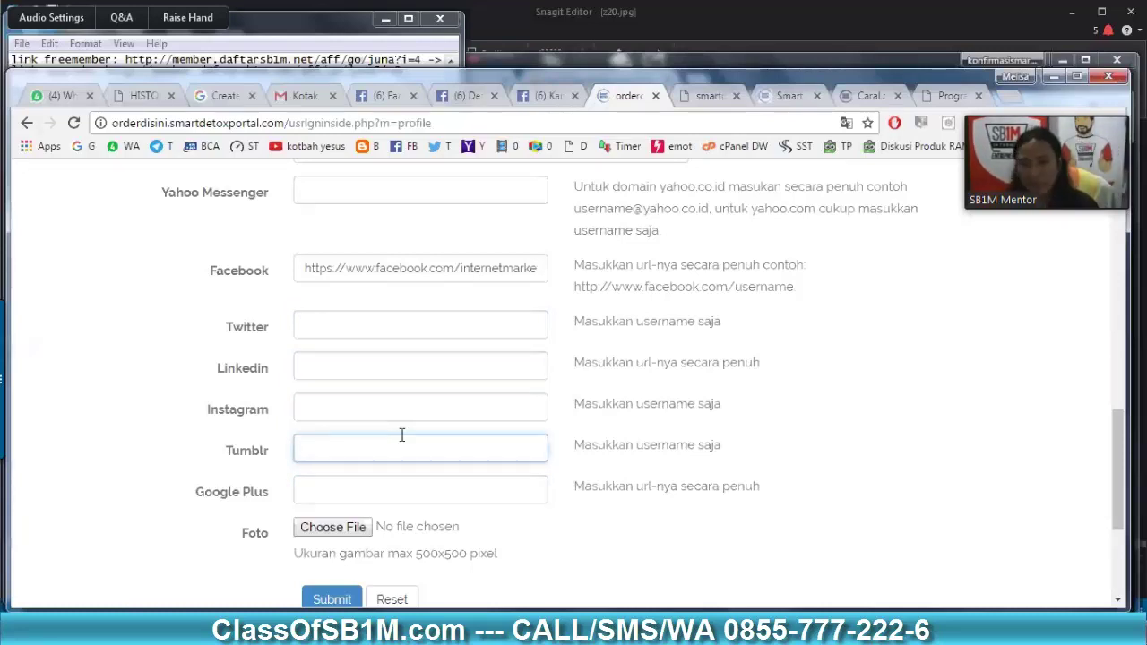
key(shift+Tab)
key(shift+Tab)
key(shift+Tab)
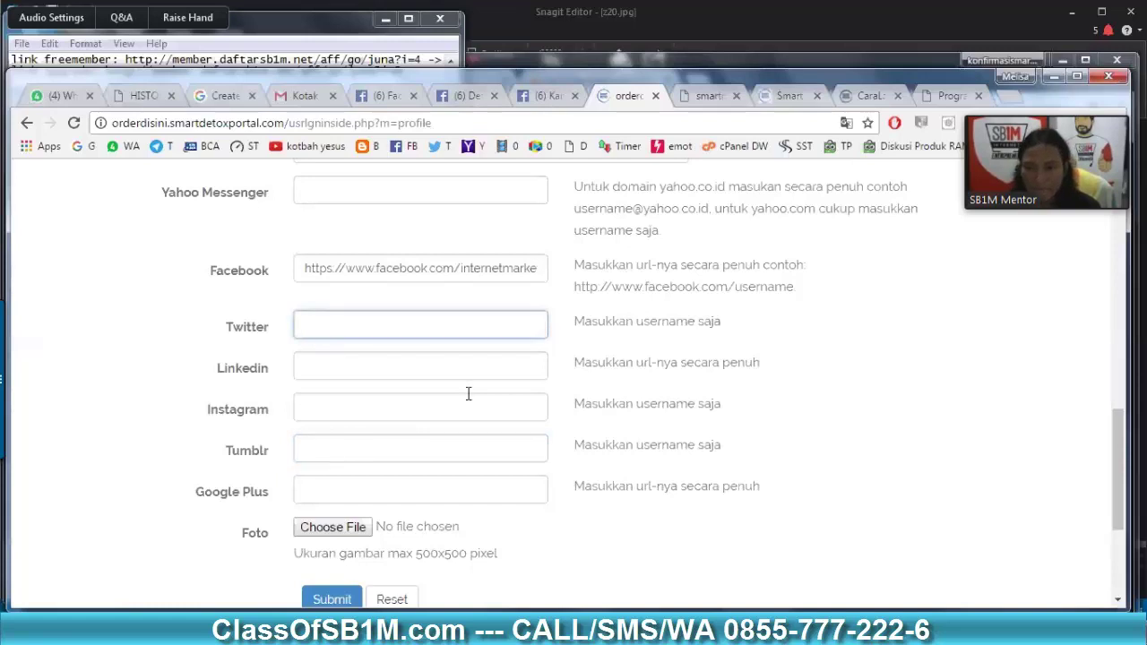
scroll(465, 401, down, 2)
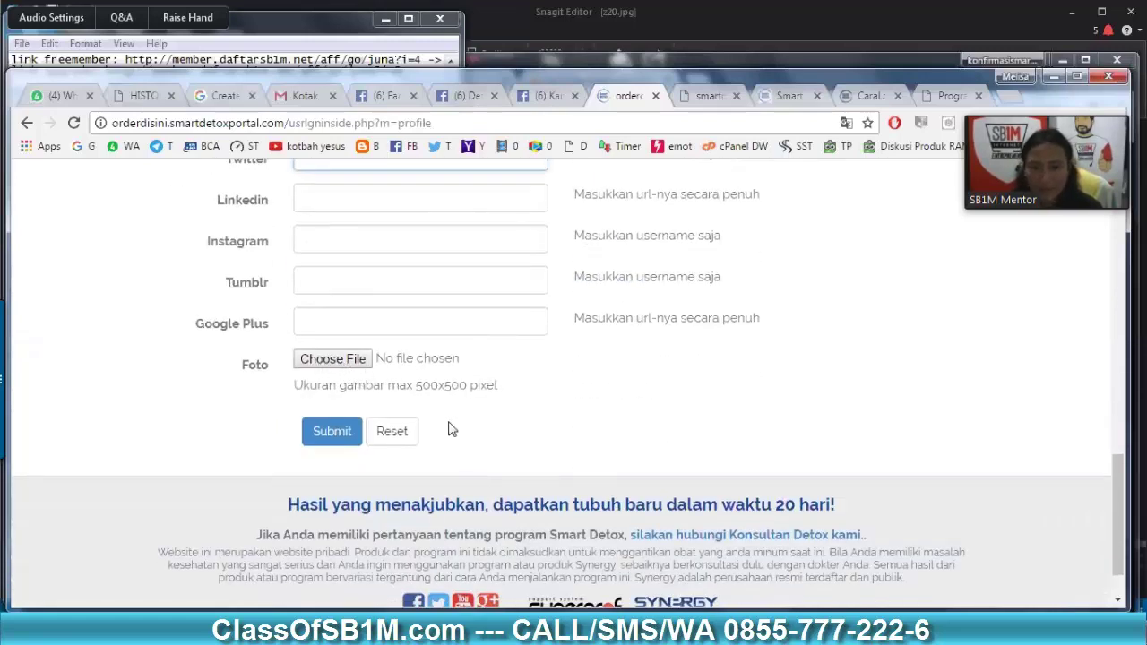
double_click(460, 385)
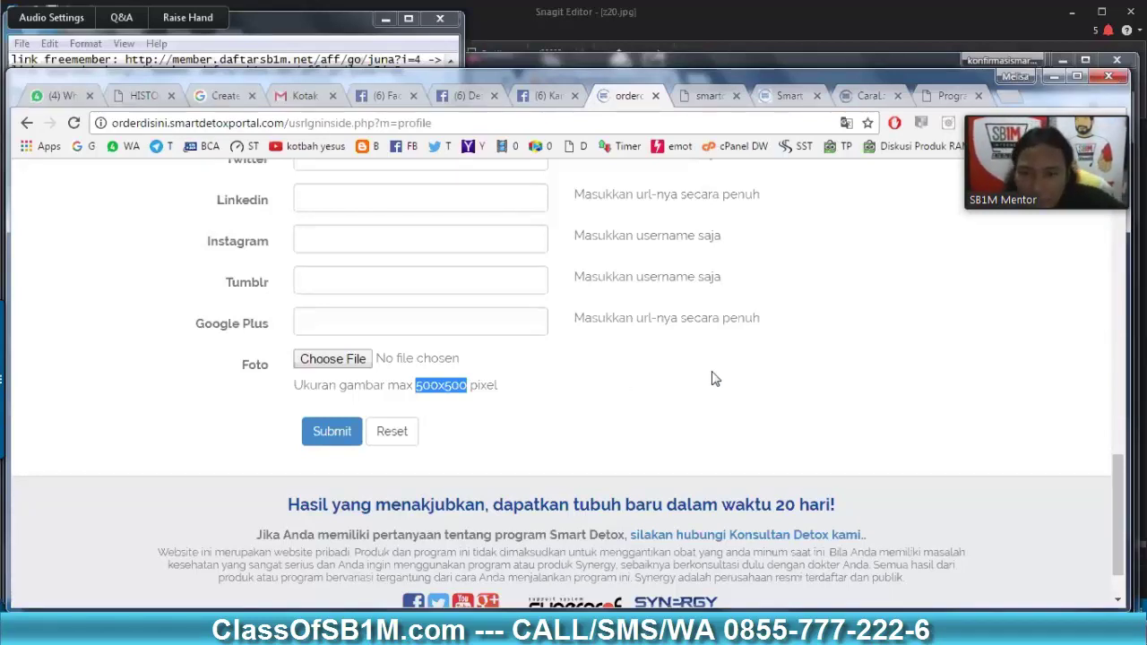
click(879, 311)
- Search Google for 'kesaksian smartdetox' in a new tab and show the image results
key(ctrl+t)
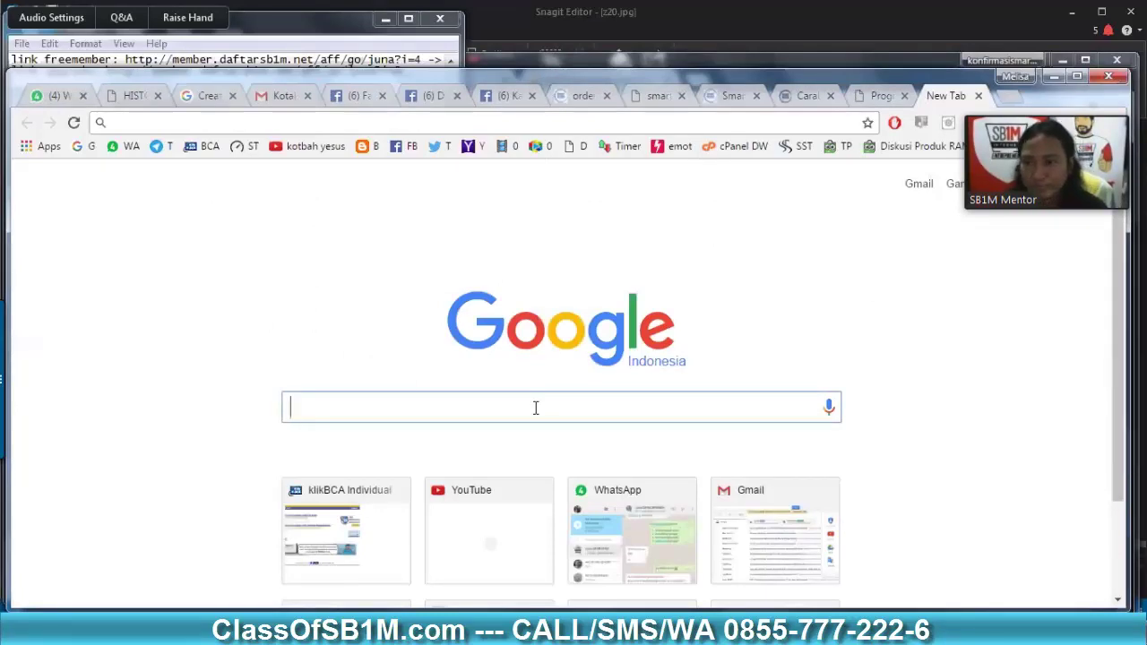
text(kesak)
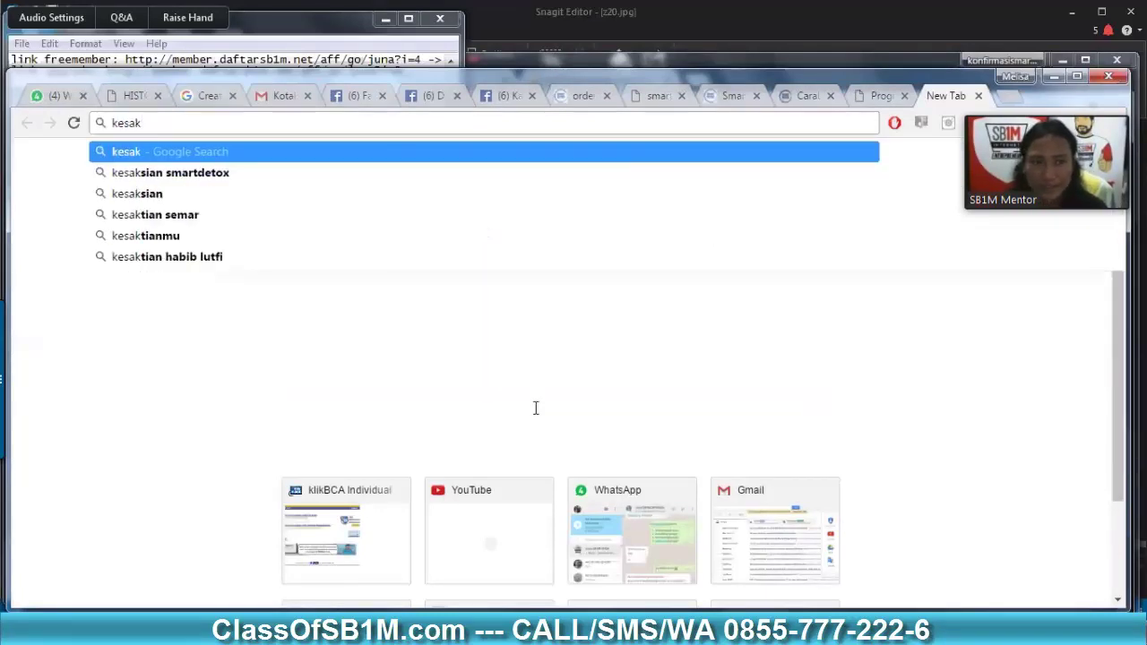
text(i)
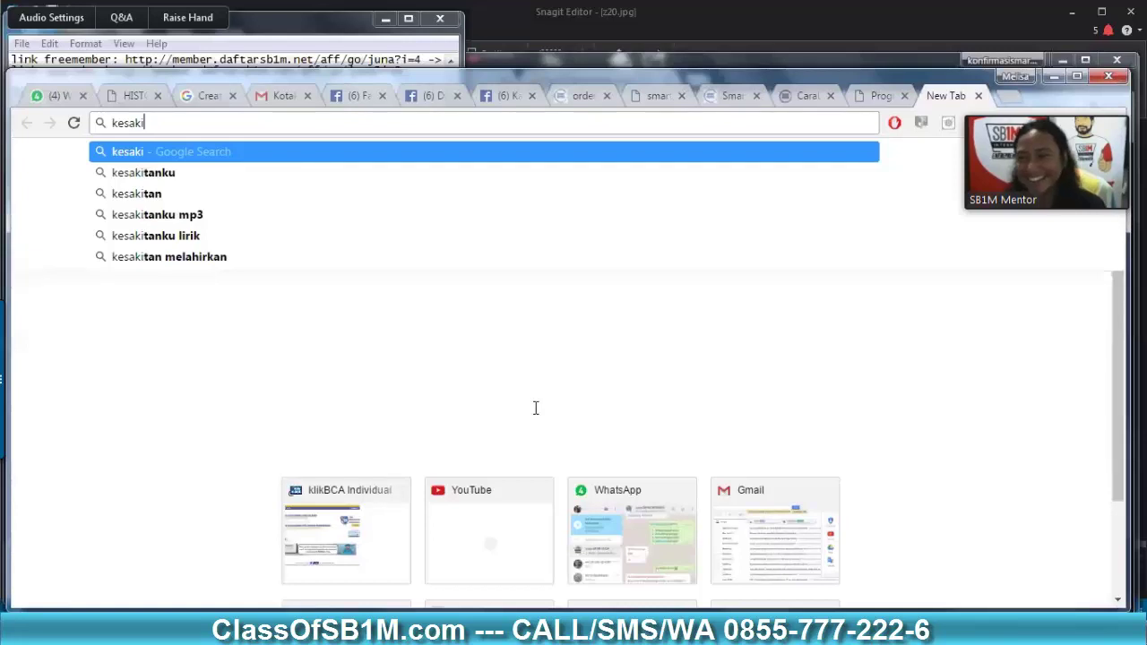
key(BackSpace)
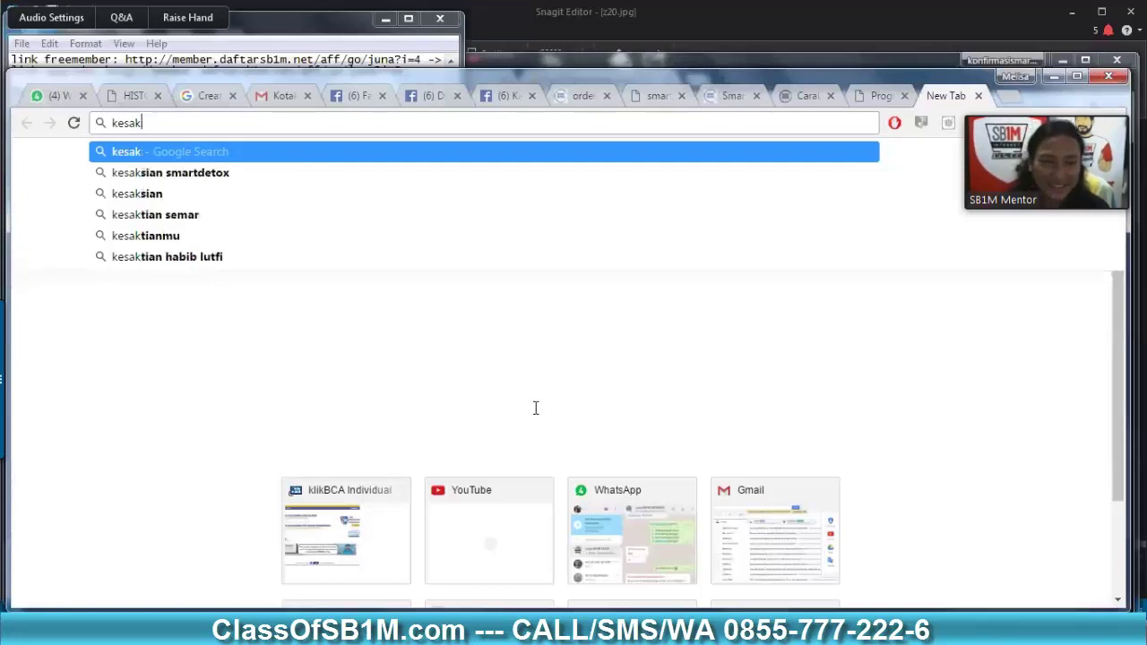
text(sian smartdetox)
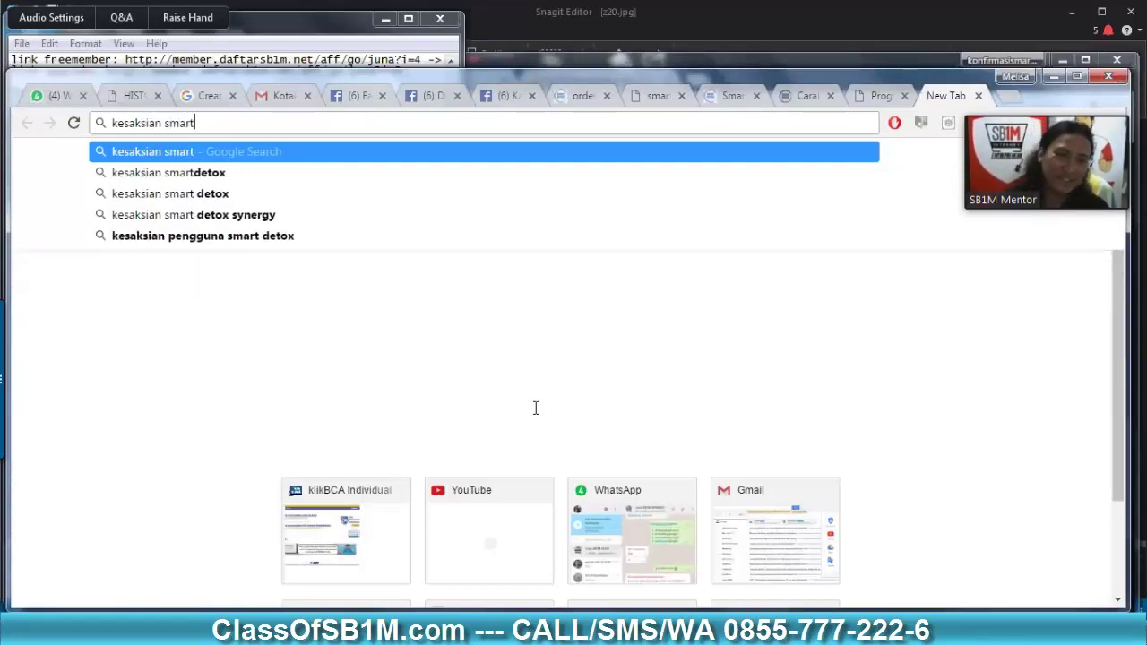
key(Return)
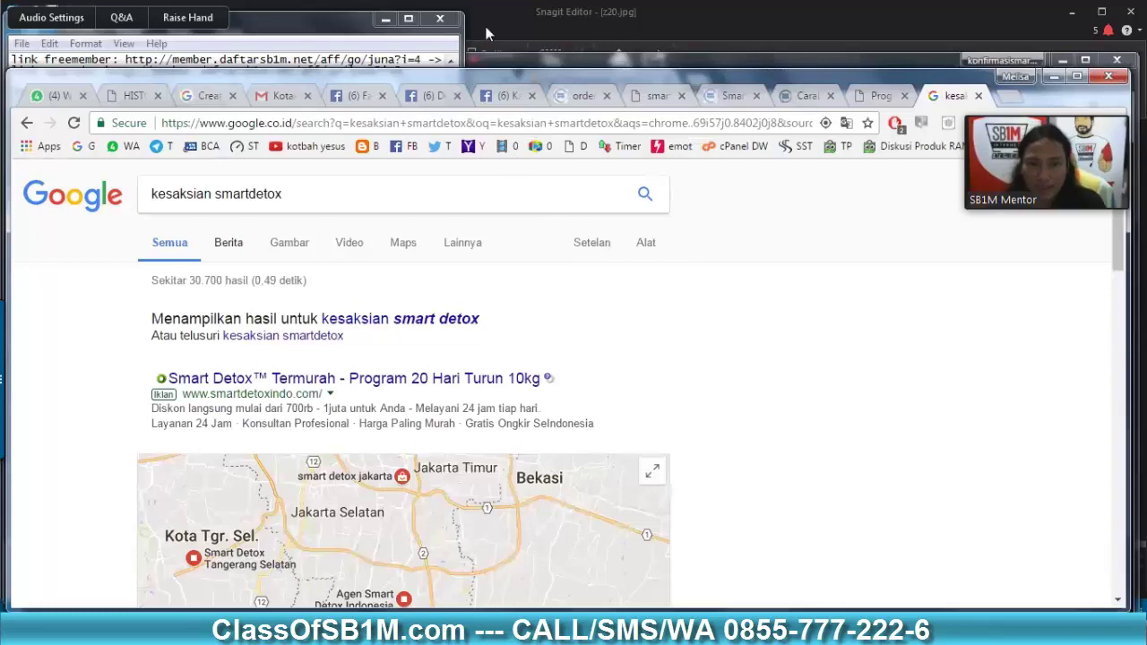
click(300, 257)
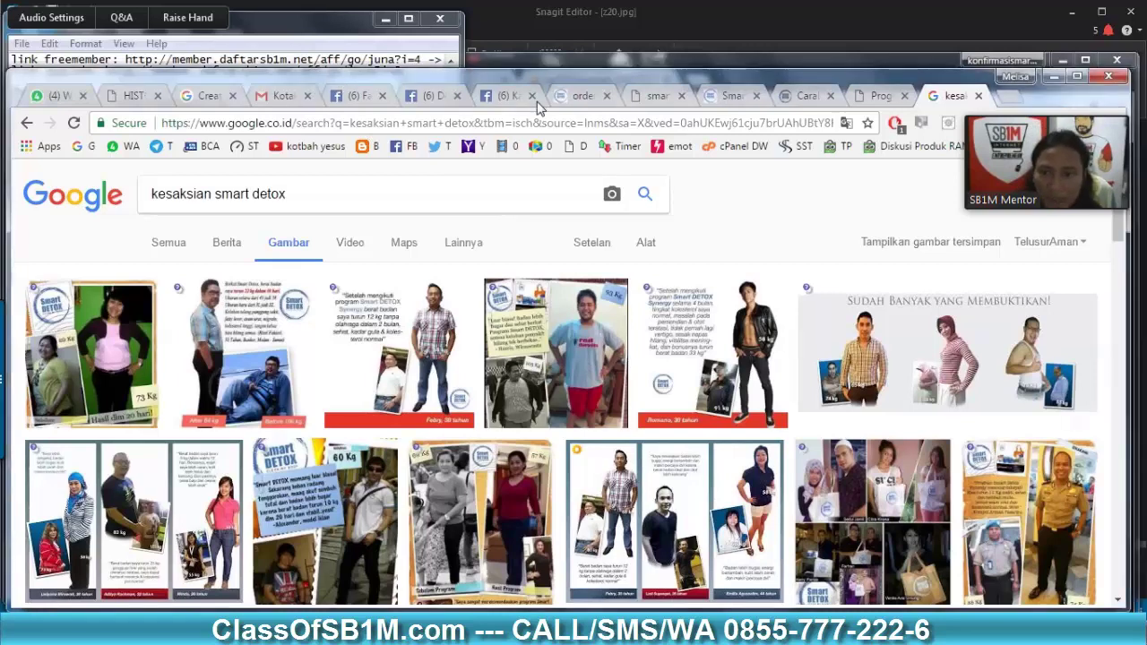
- Review the Nama field on the Smart Detox profile form, then switch to the Gmail inbox
click(584, 98)
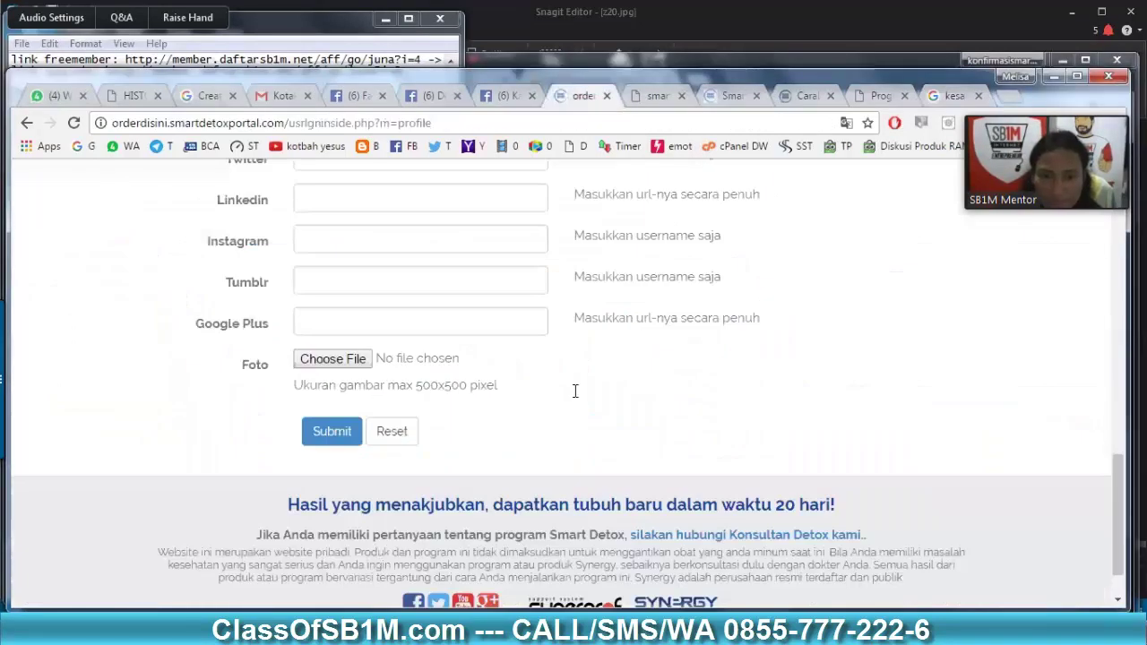
scroll(575, 391, up, 8)
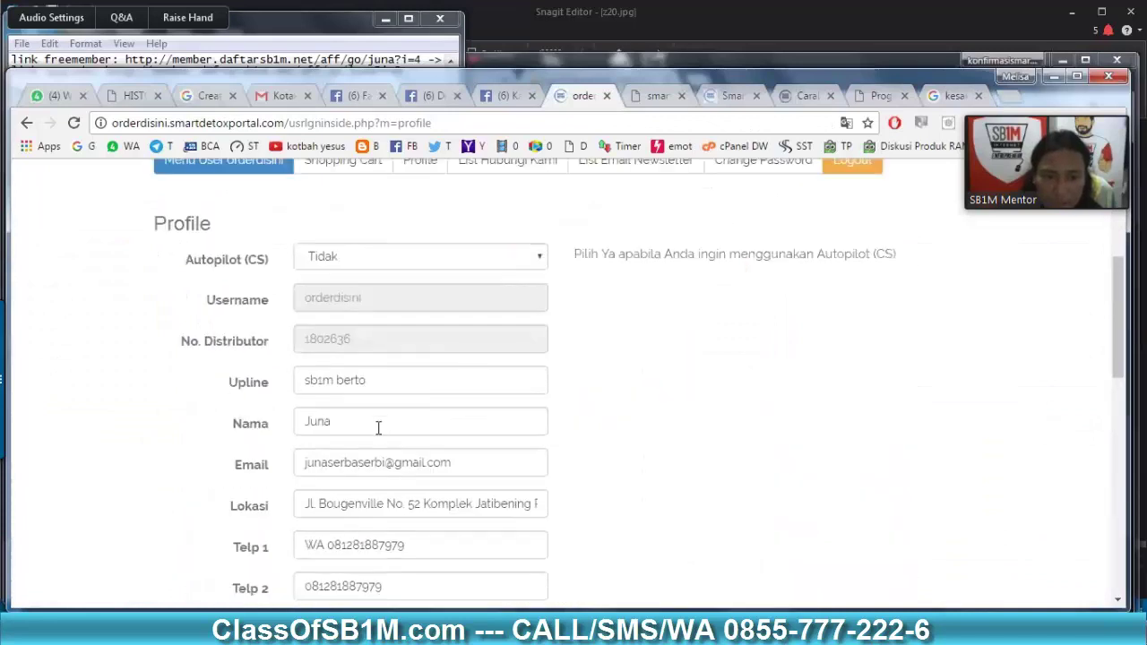
double_click(346, 421)
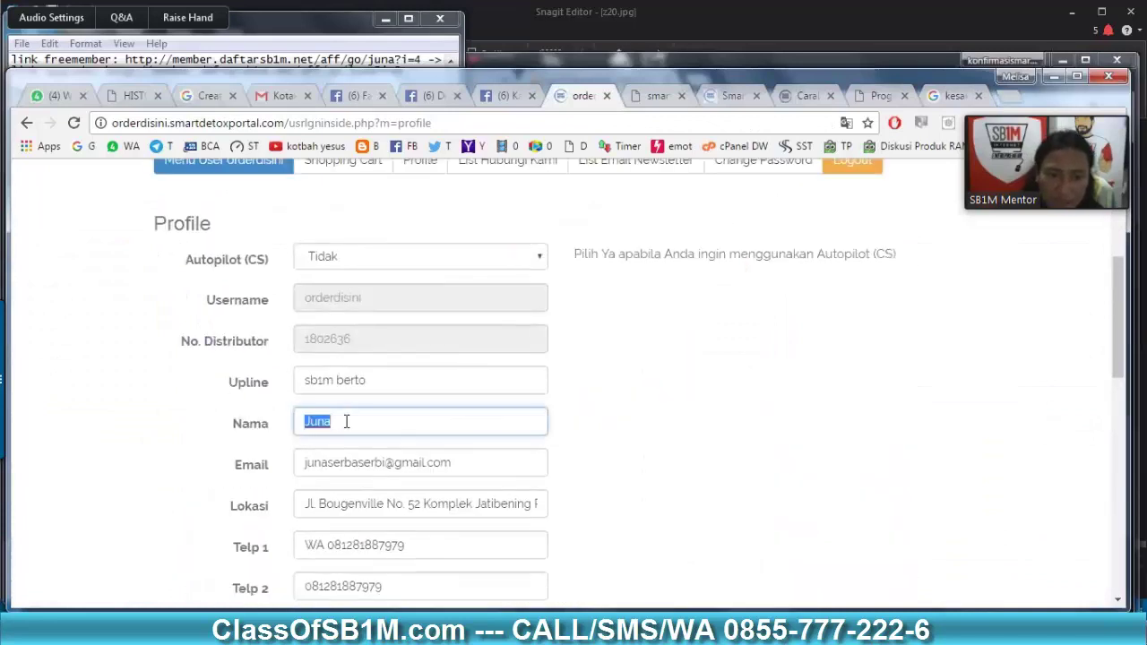
click(367, 303)
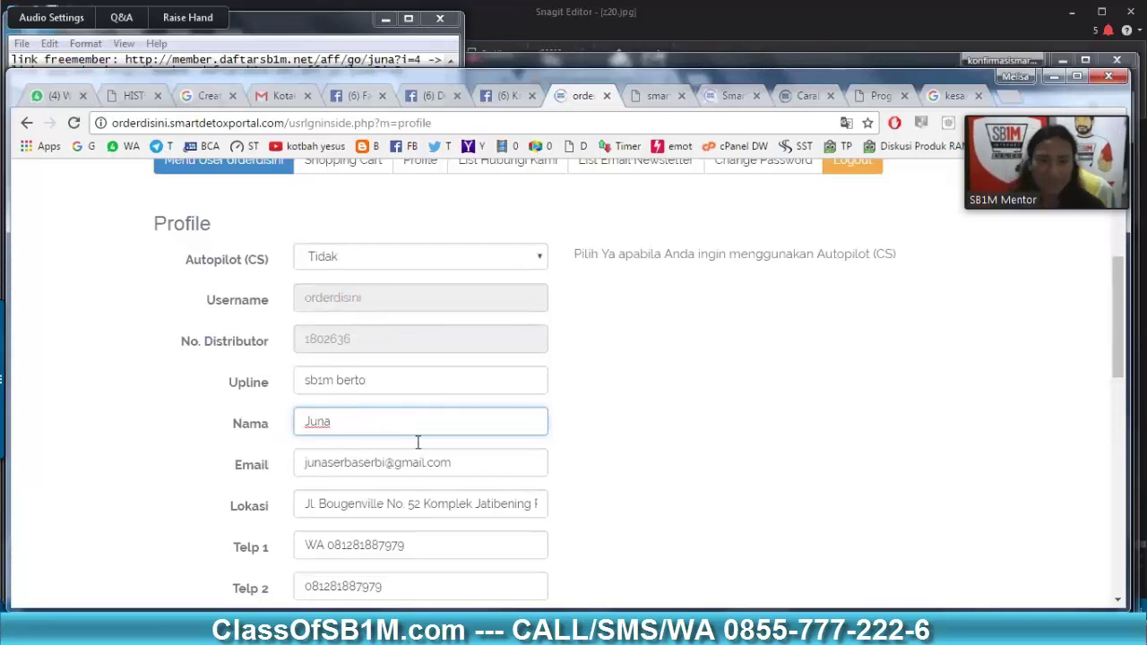
scroll(382, 381, down, 1)
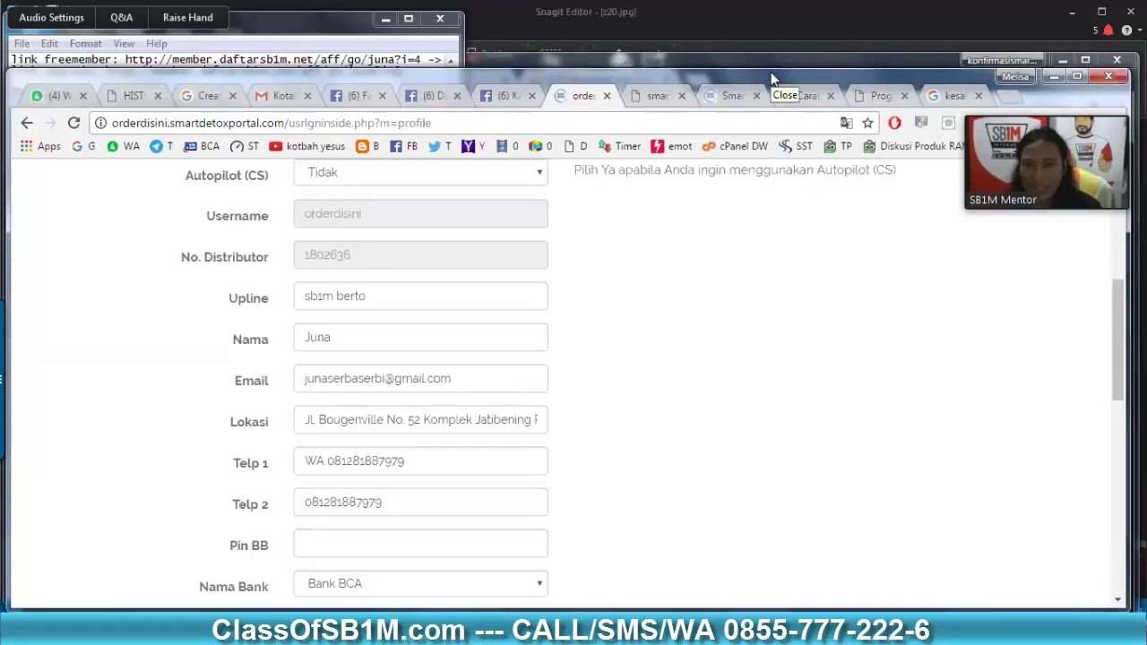
click(283, 96)
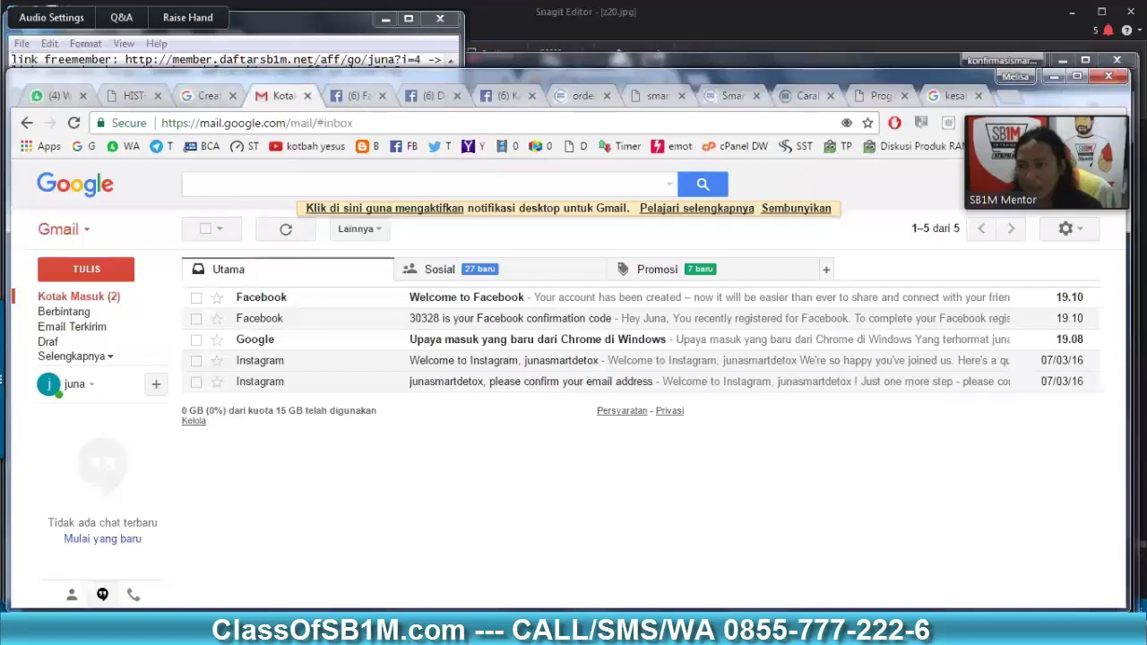
- Add a second Google account from the avatar menu, selecting it and submitting its password
click(1093, 184)
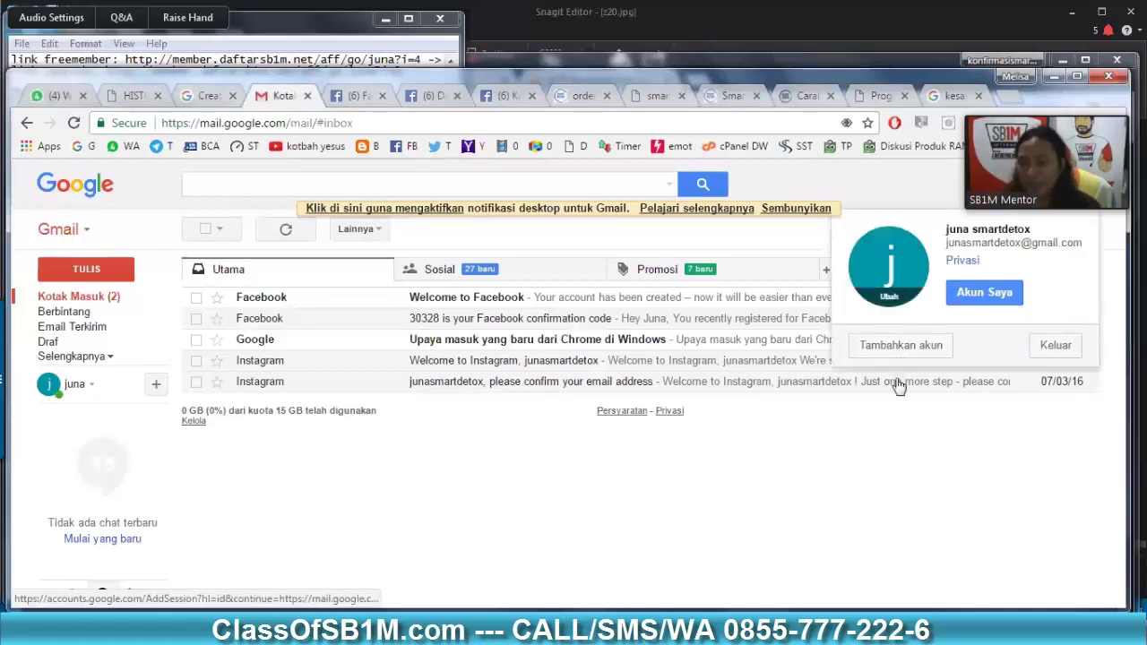
click(900, 346)
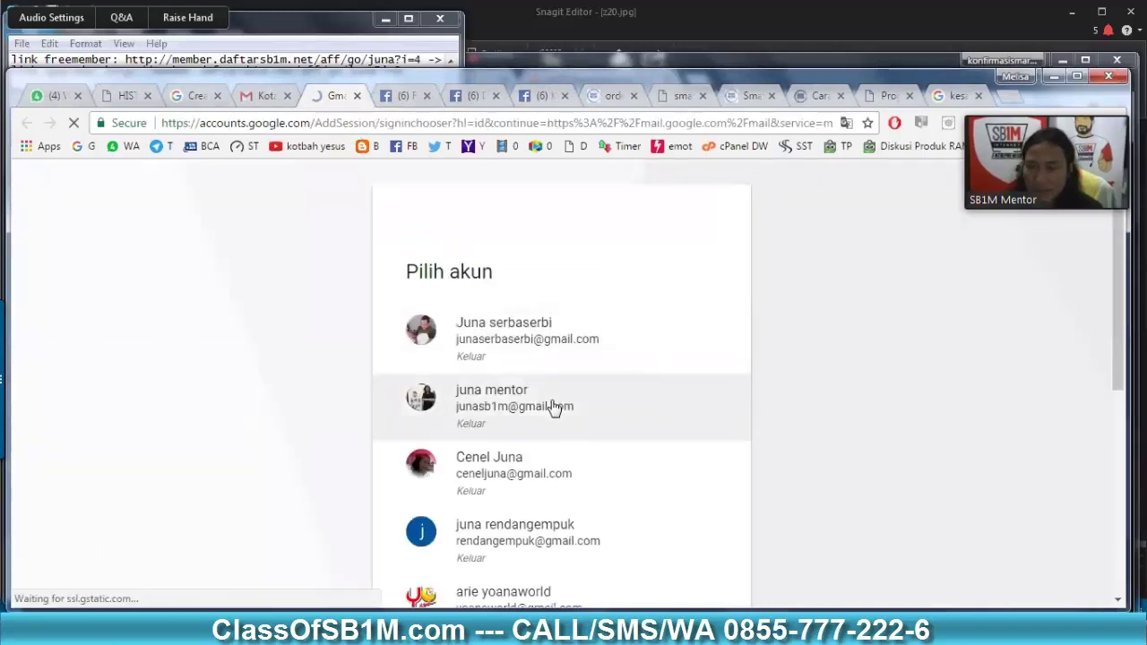
click(507, 356)
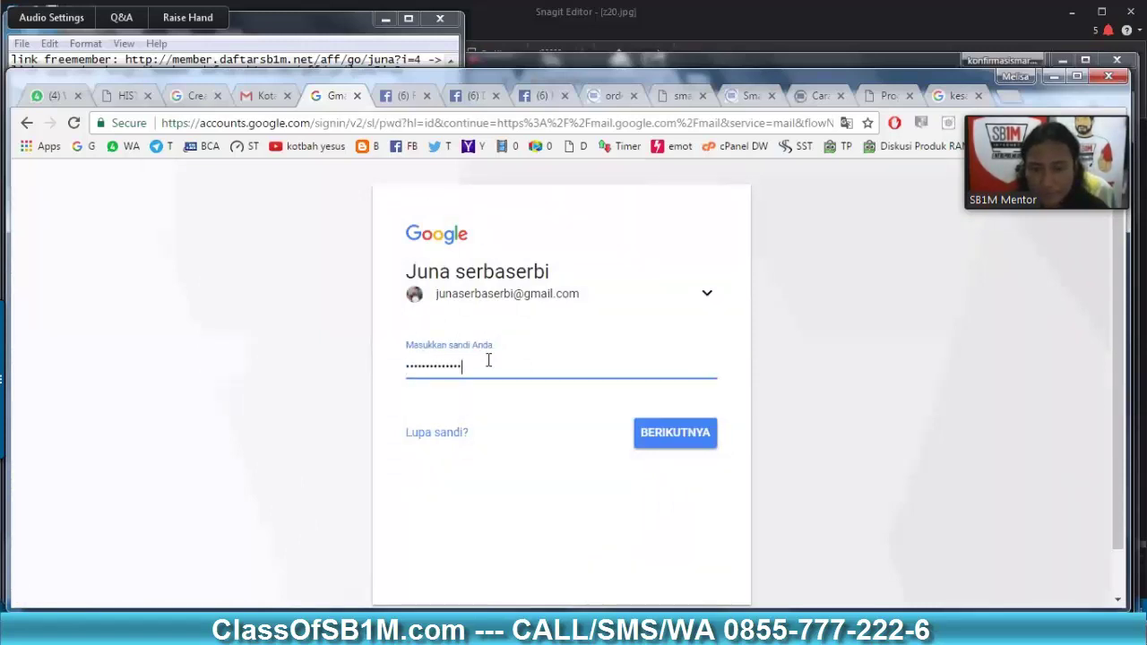
key(Return)
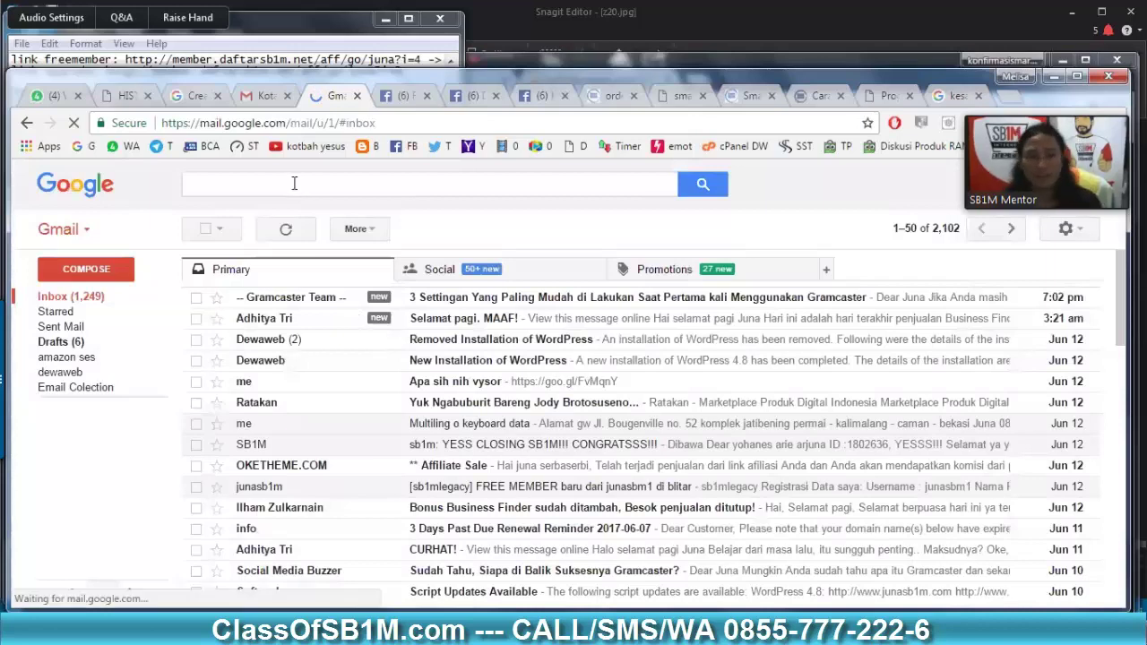
- Search the second mailbox for 'smardetoxportal', then exit Zoom full screen and maximize the window
click(254, 180)
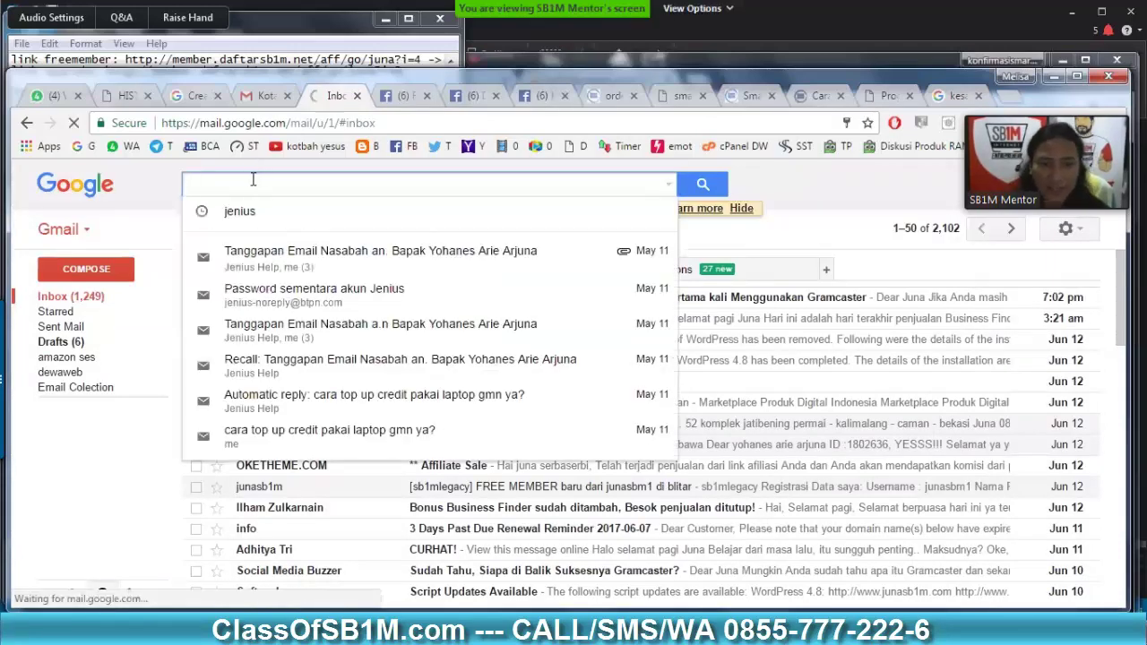
text(smar)
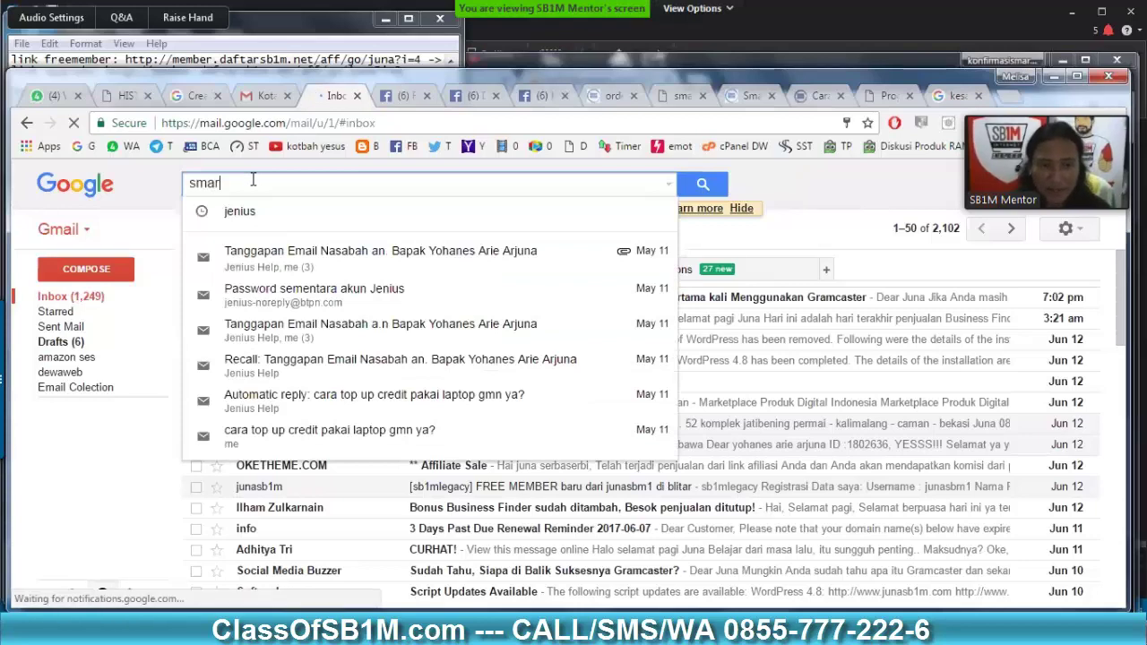
text(detox)
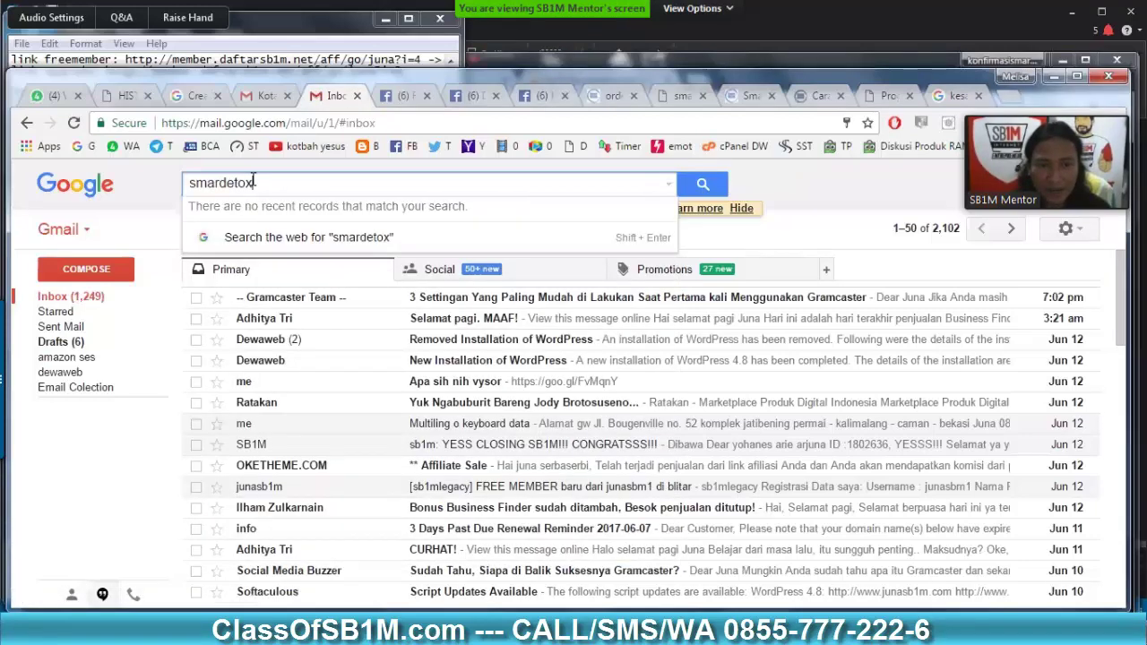
text(portal)
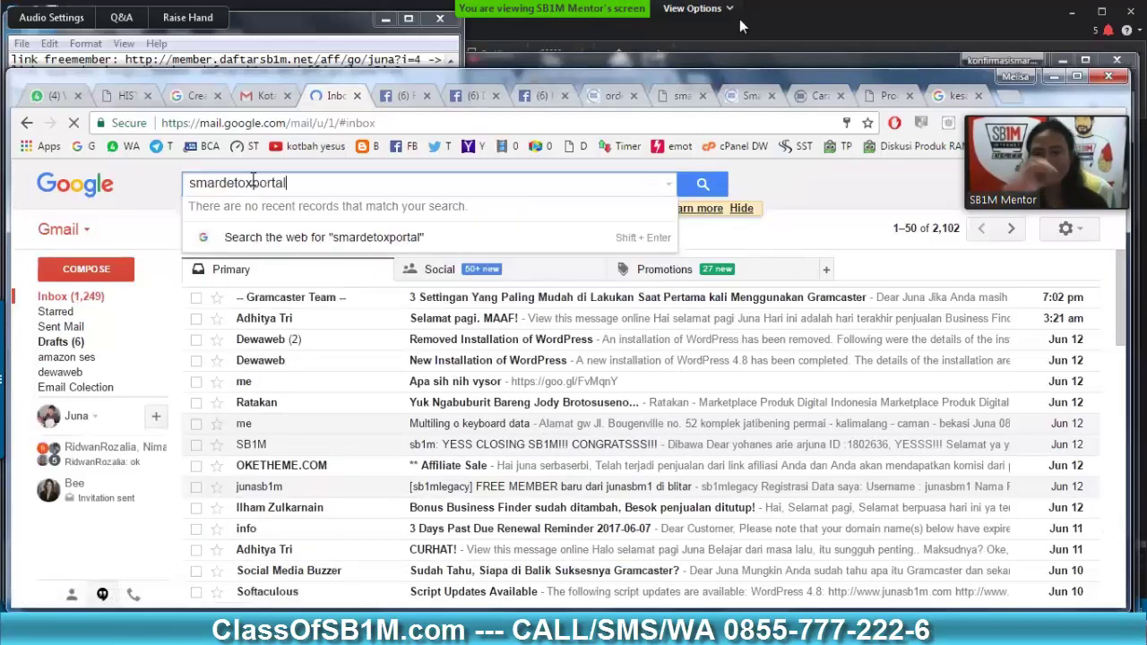
click(745, 9)
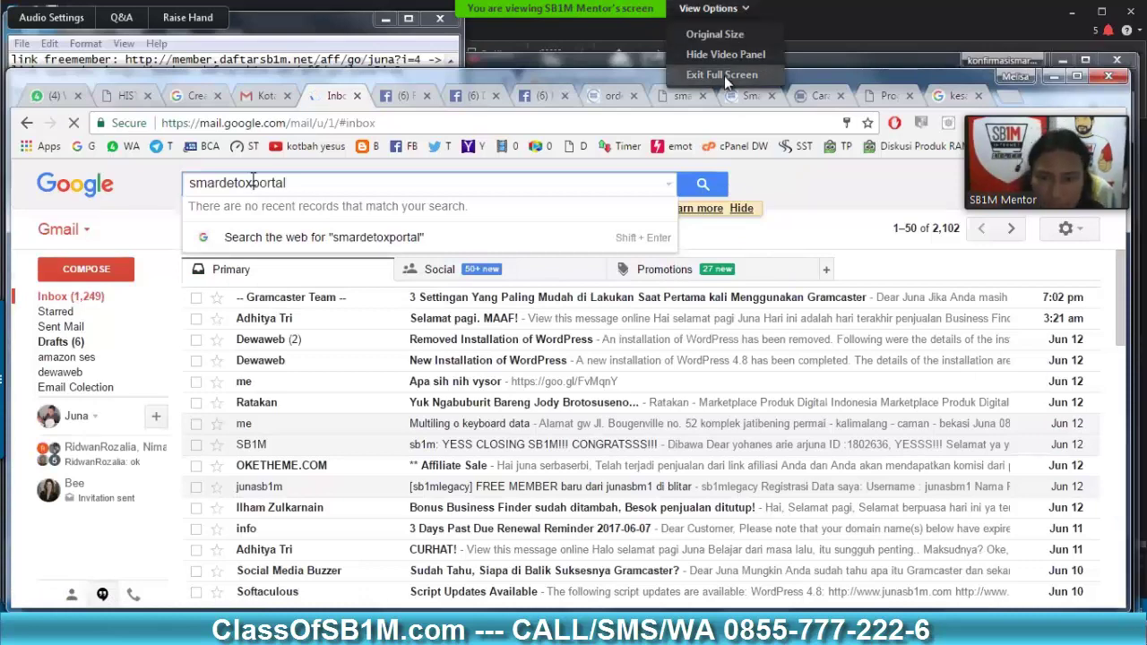
click(723, 75)
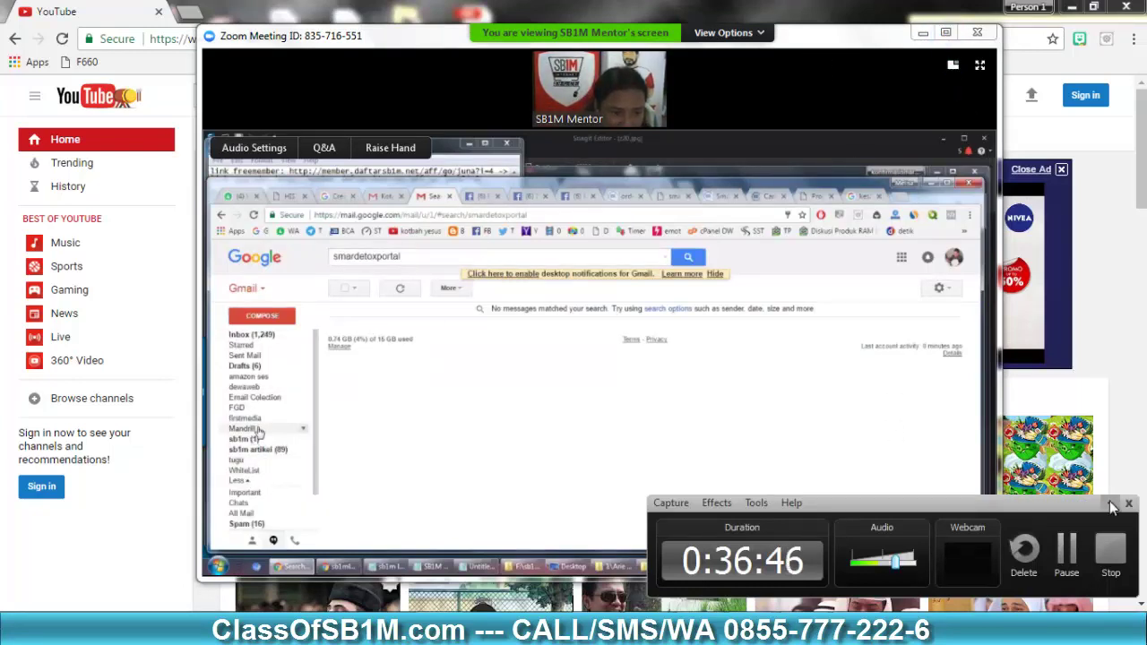
click(945, 32)
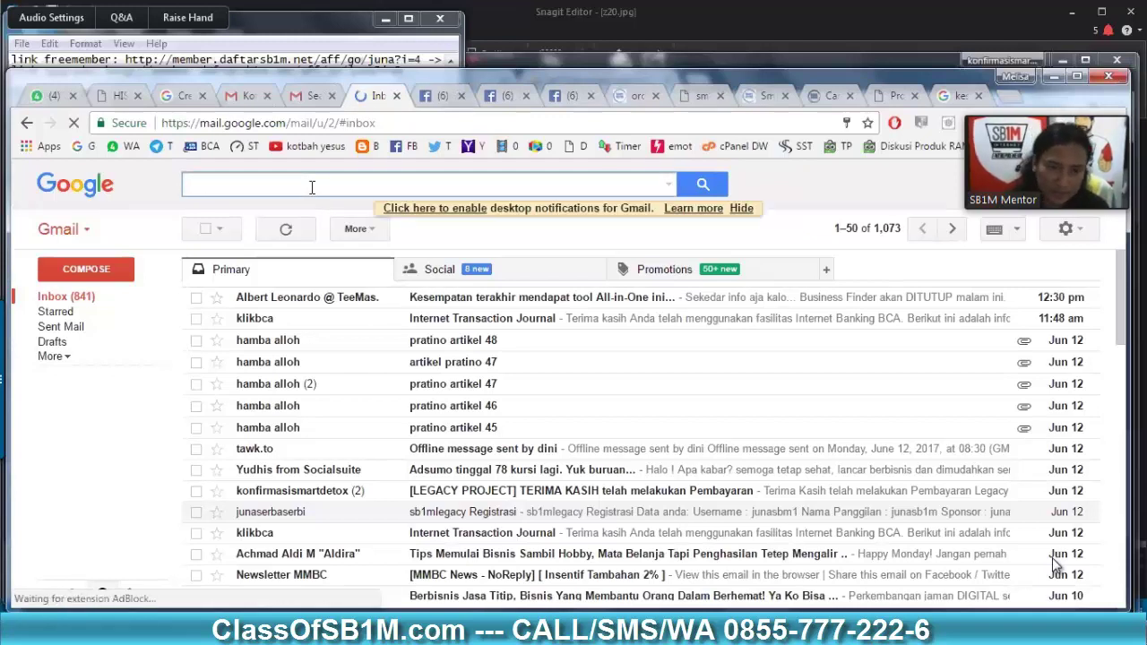
- Search Gmail for 'smartdetoxportal' (three conversations), then switch to the other account's empty results
text(smartde)
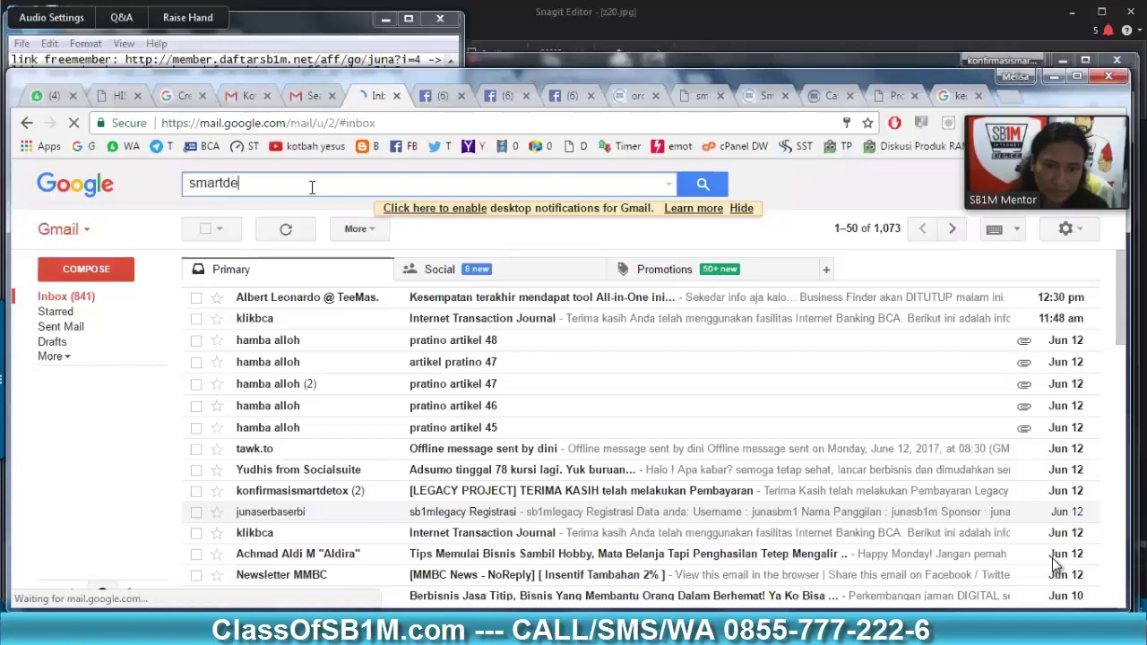
text(toxpo)
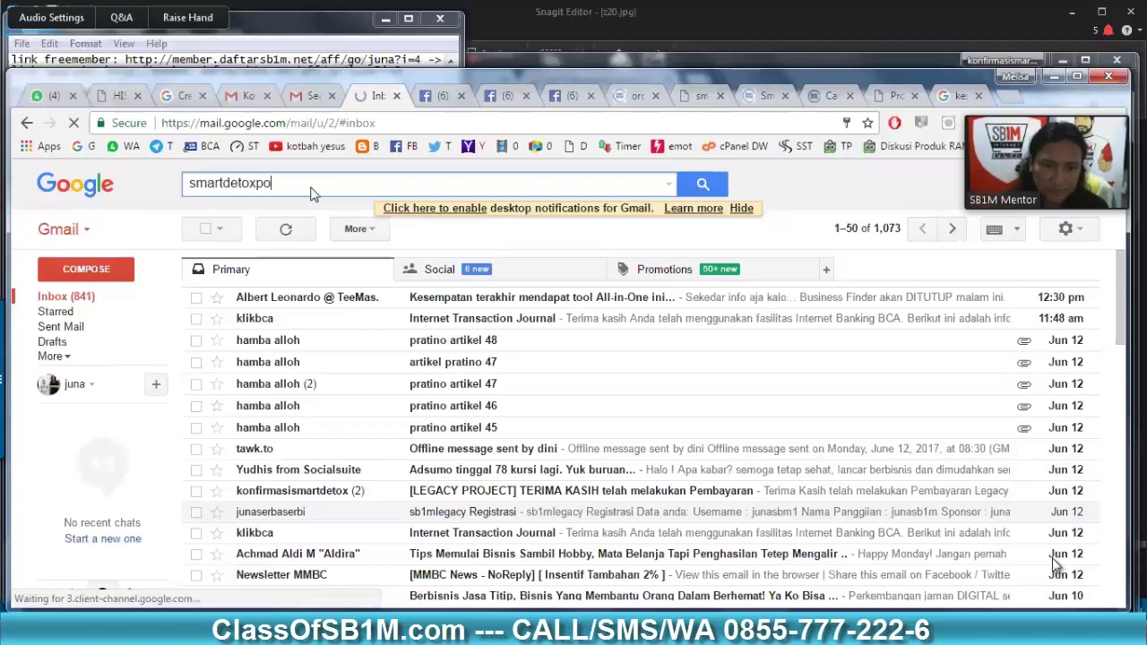
text(rtal)
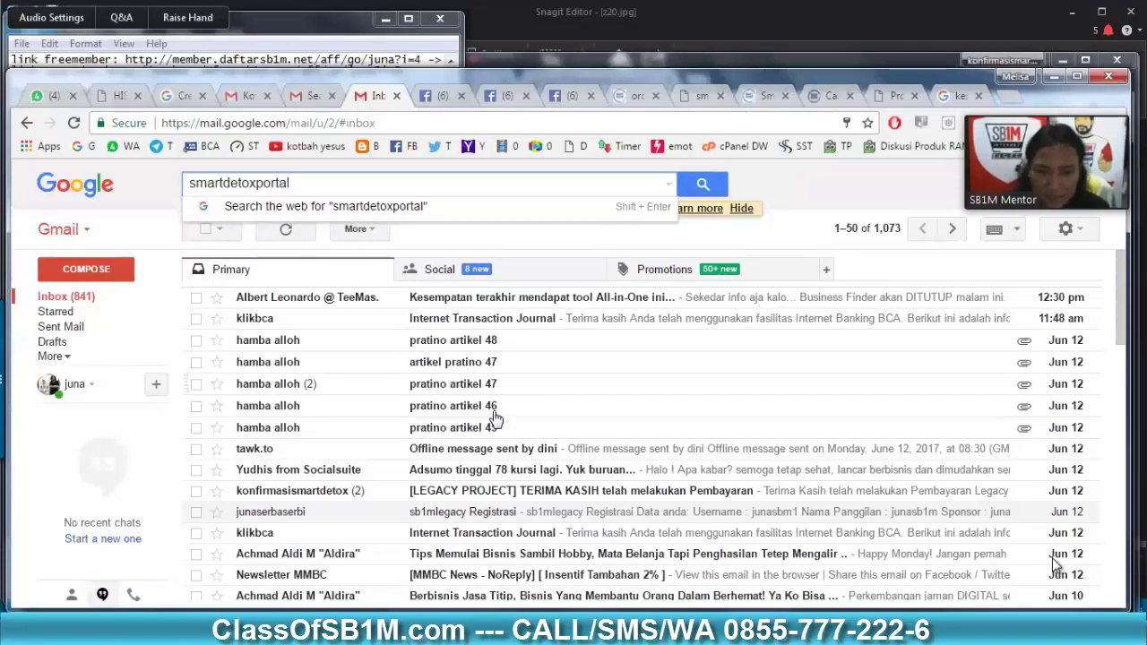
scroll(494, 419, down, 5)
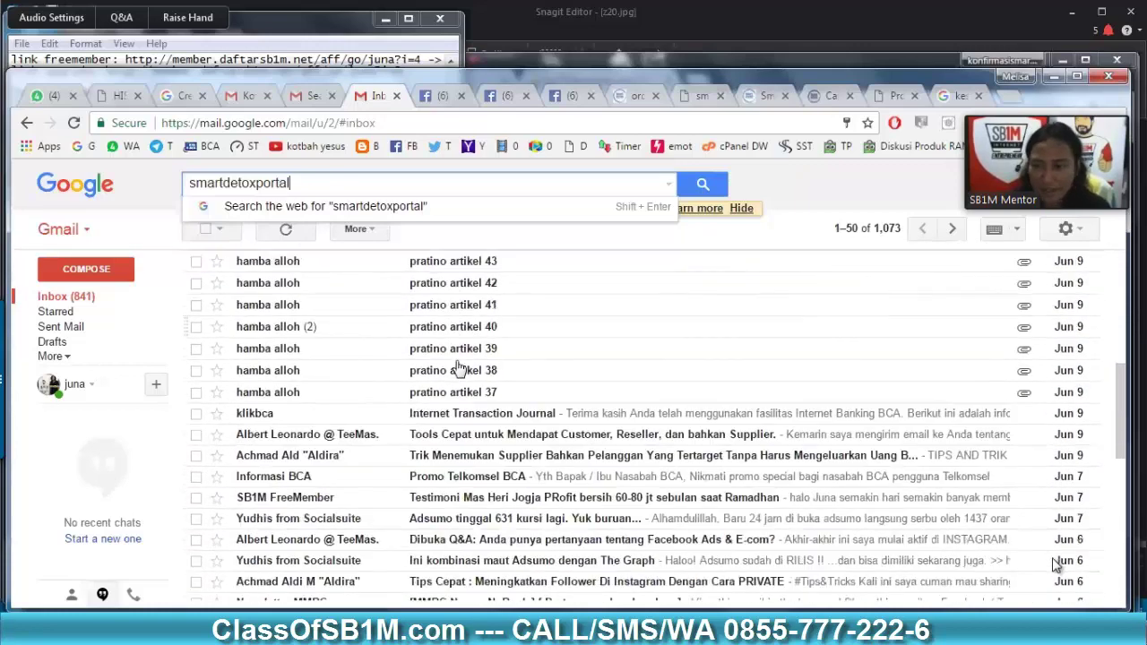
scroll(464, 374, up, 2)
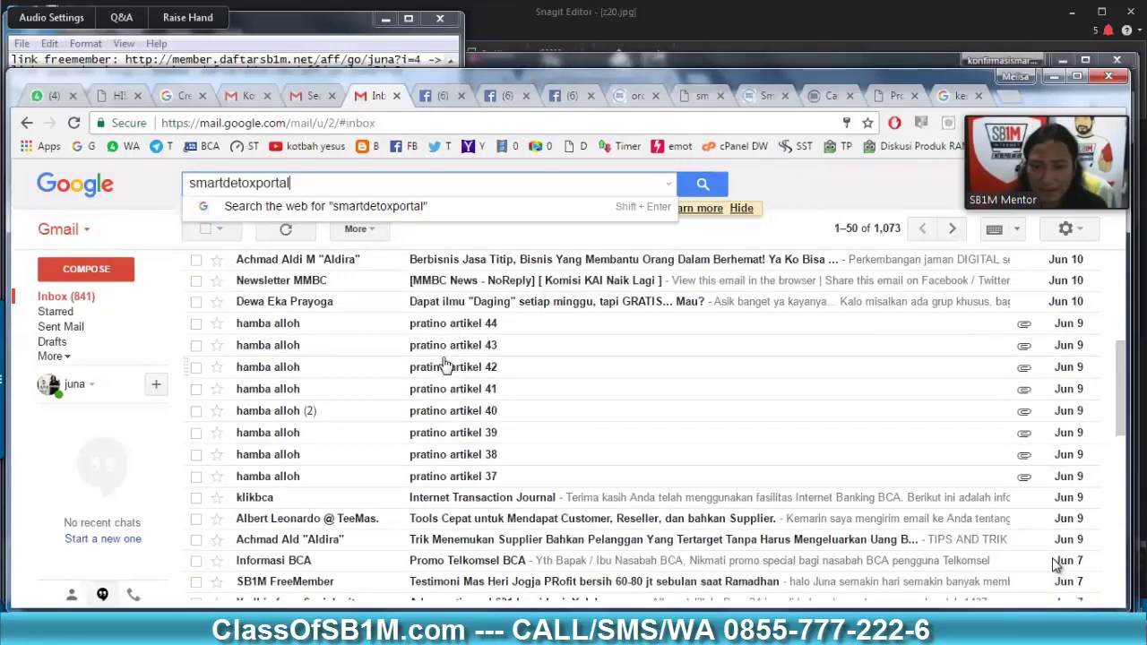
scroll(460, 368, down, 3)
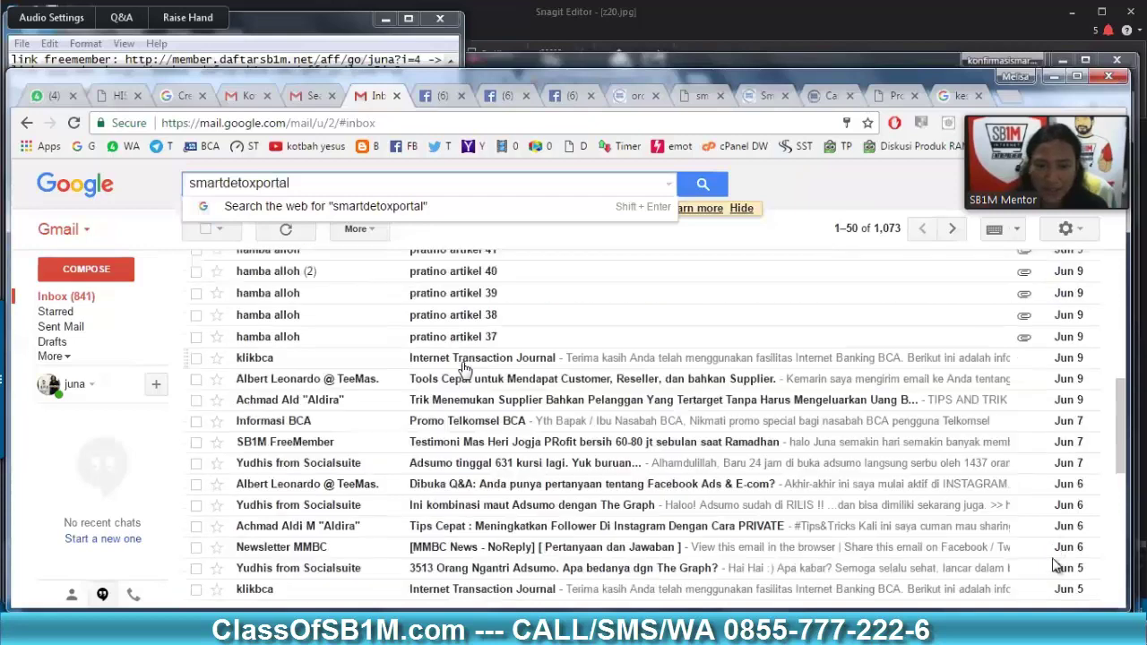
scroll(464, 367, down, 10)
scroll(466, 381, up, 3)
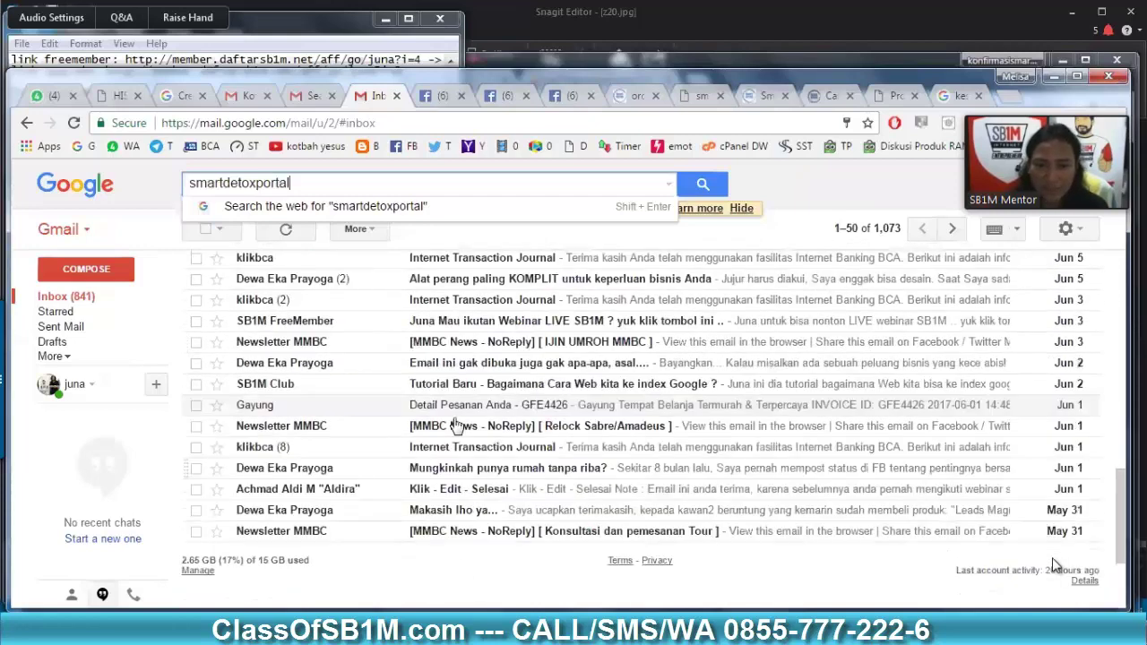
scroll(458, 394, up, 10)
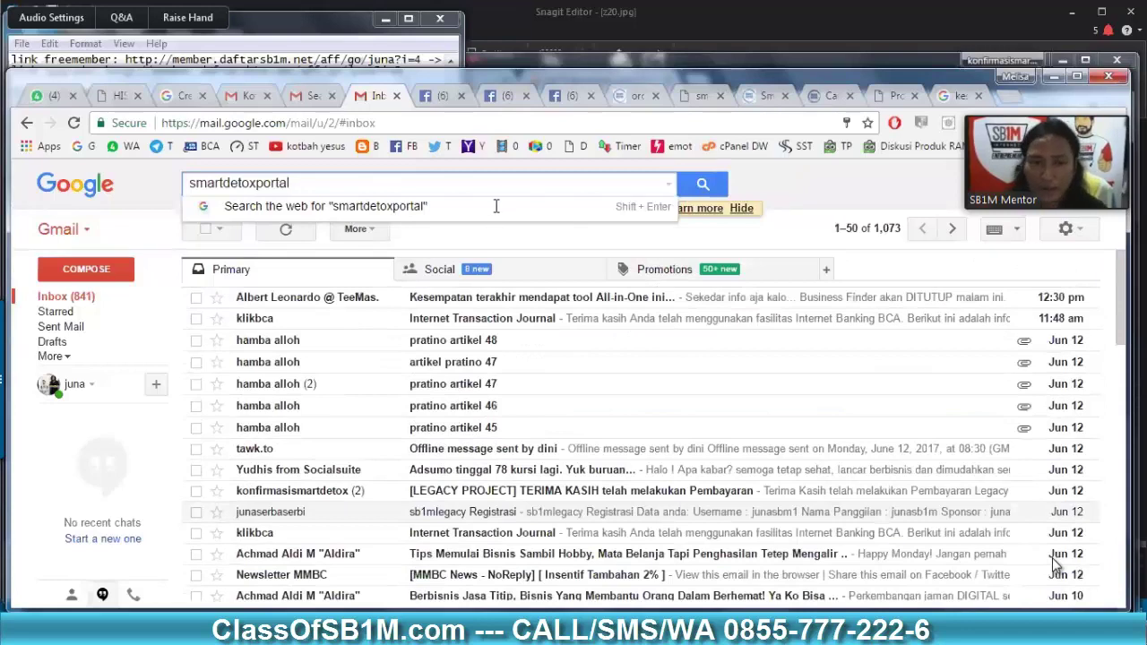
key(Return)
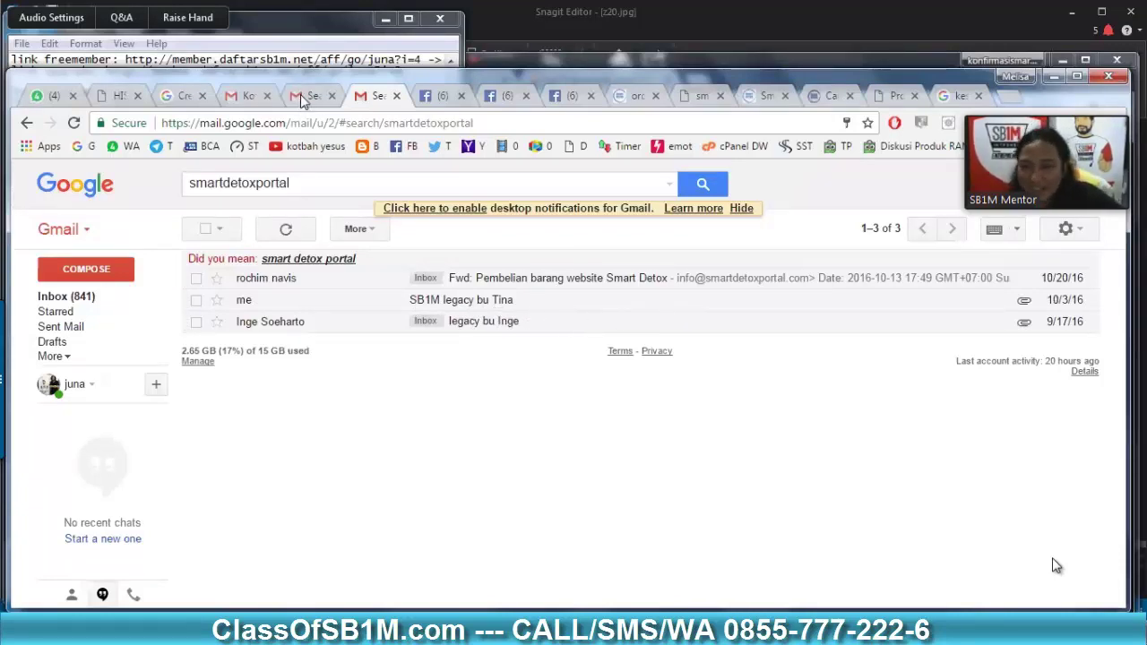
click(302, 99)
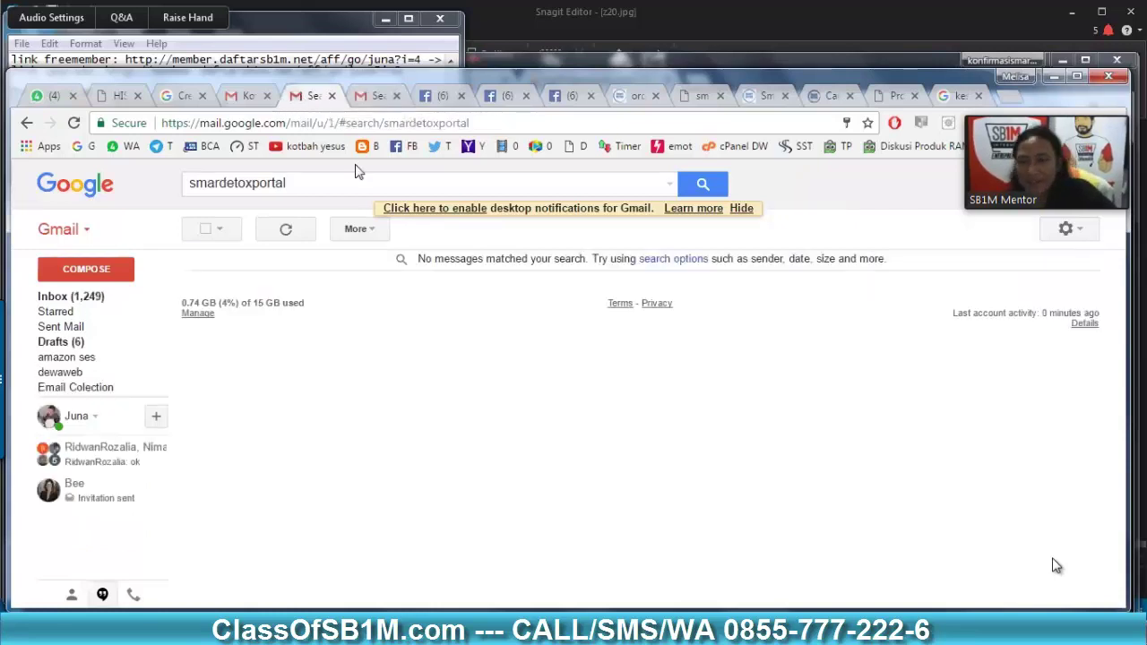
- Refocus the Gmail search box, then open a new Chrome tab on the Google start page
click(310, 184)
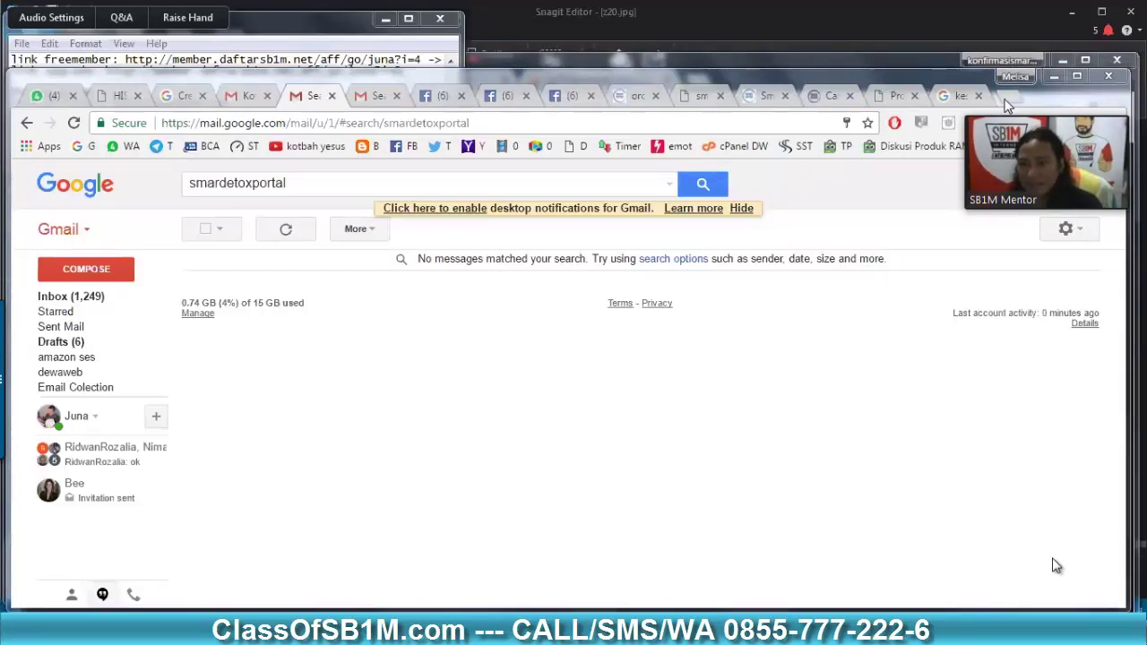
key(ctrl+t)
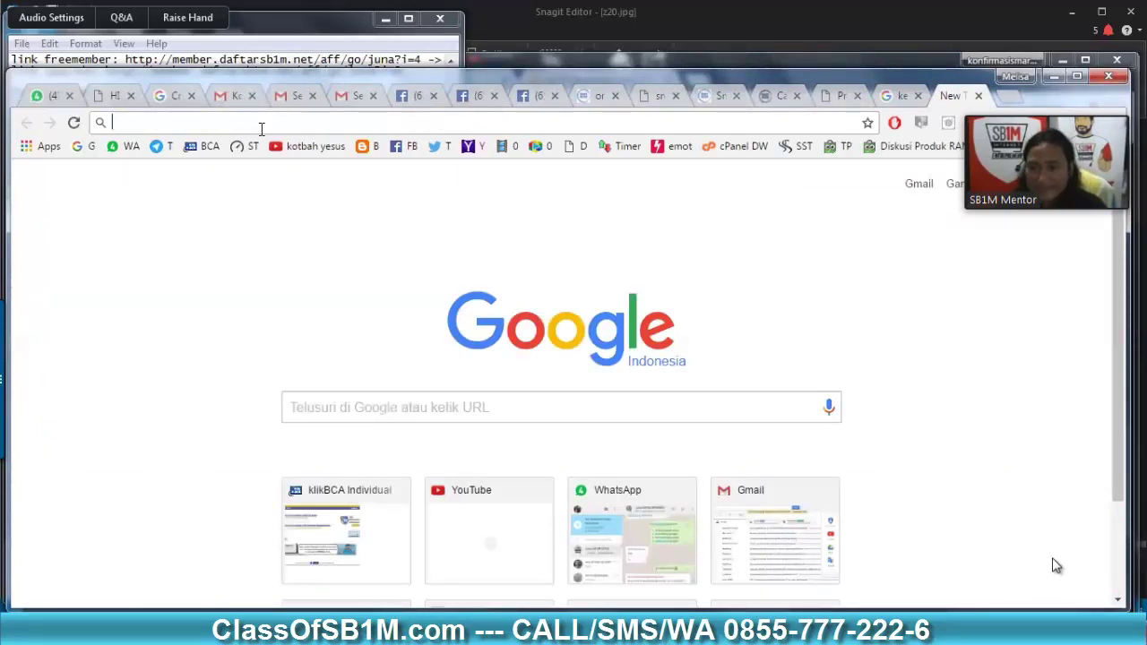
- Load the sb1mclass.net login page and check the webinar announcement chat in WhatsApp Web
text(sb1)
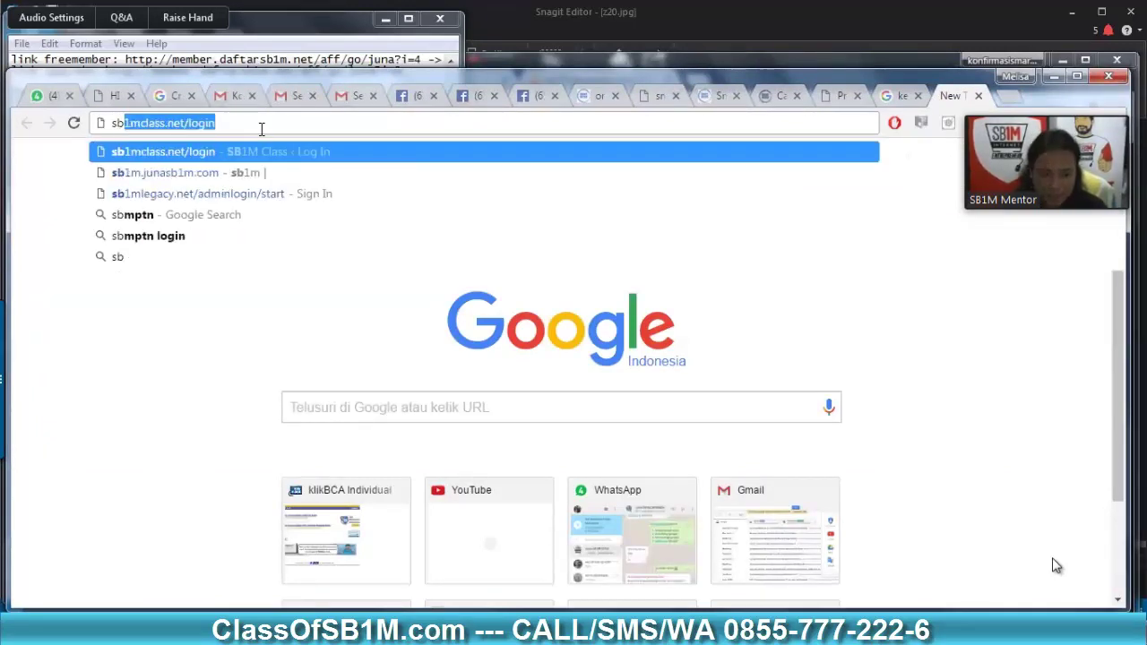
text(m)
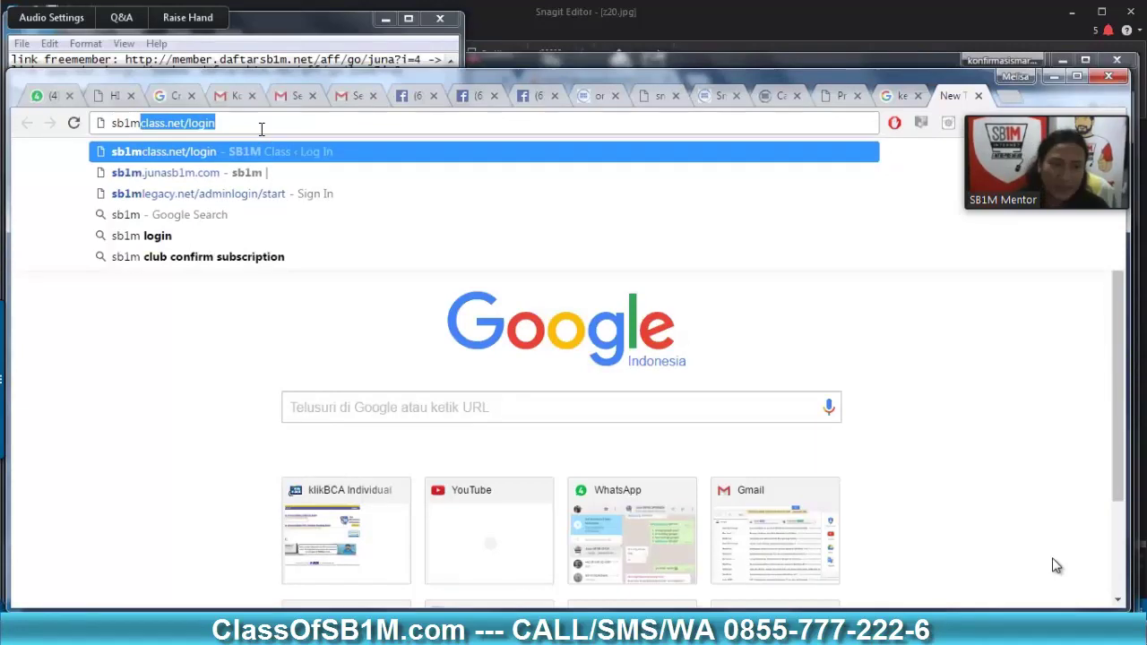
key(Return)
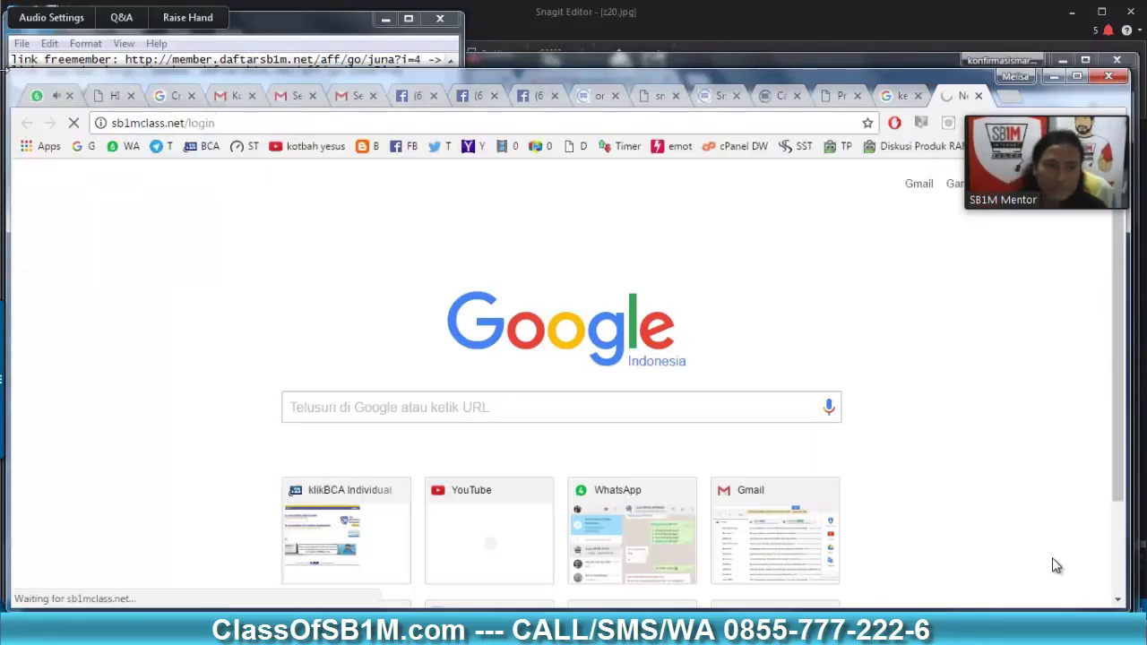
click(40, 96)
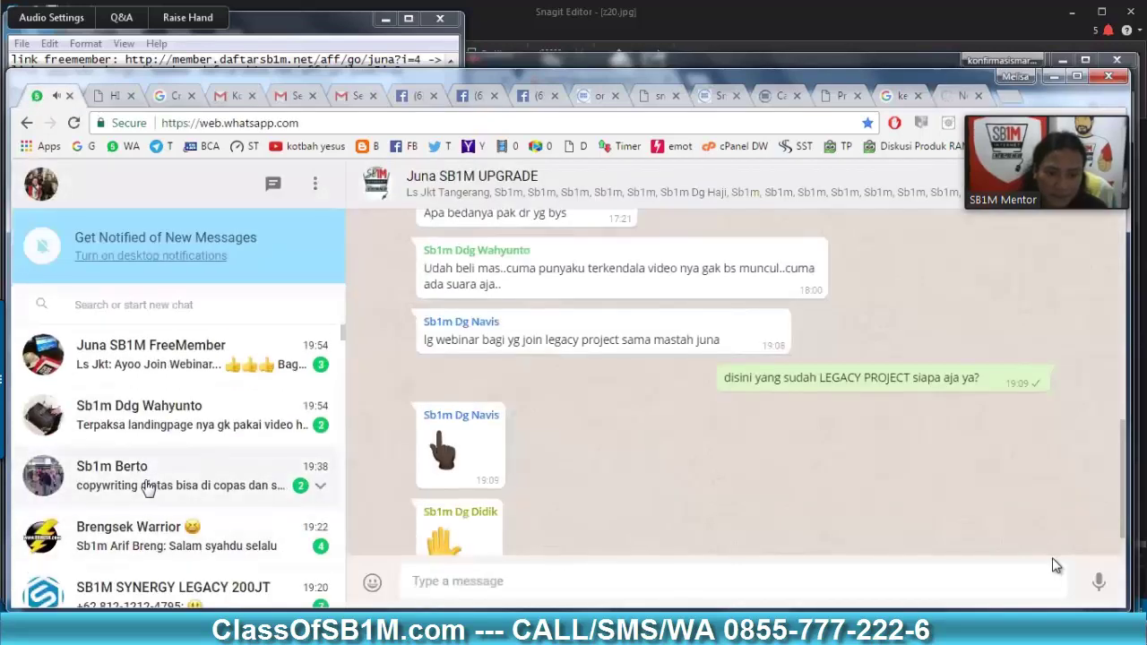
click(148, 487)
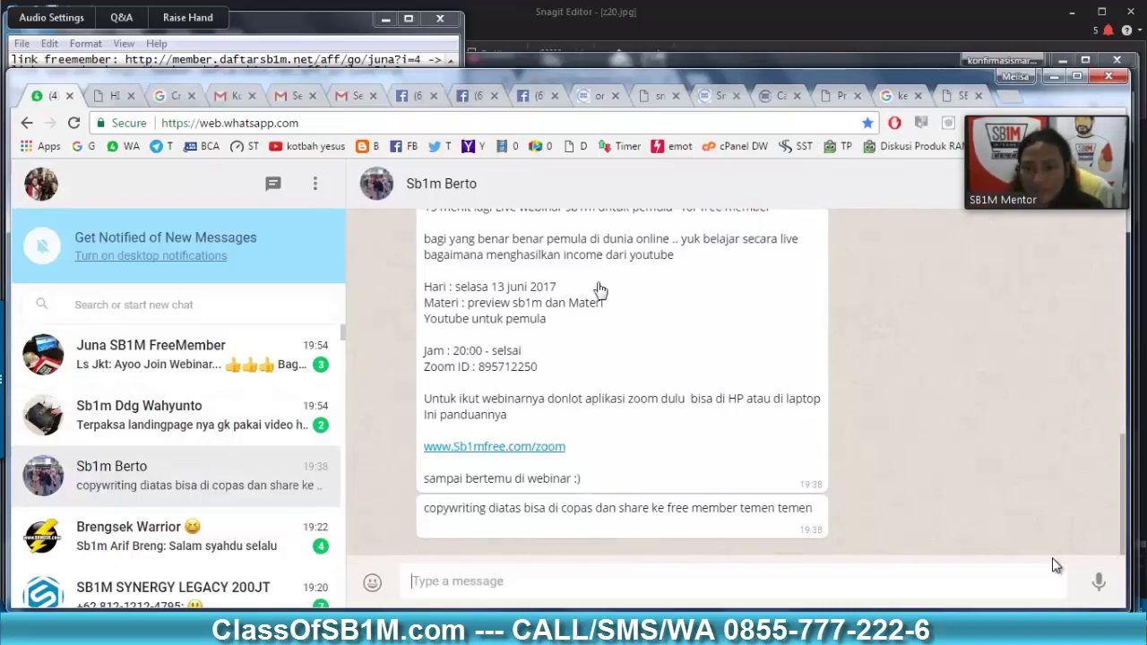
key(ctrl+shift+Tab)
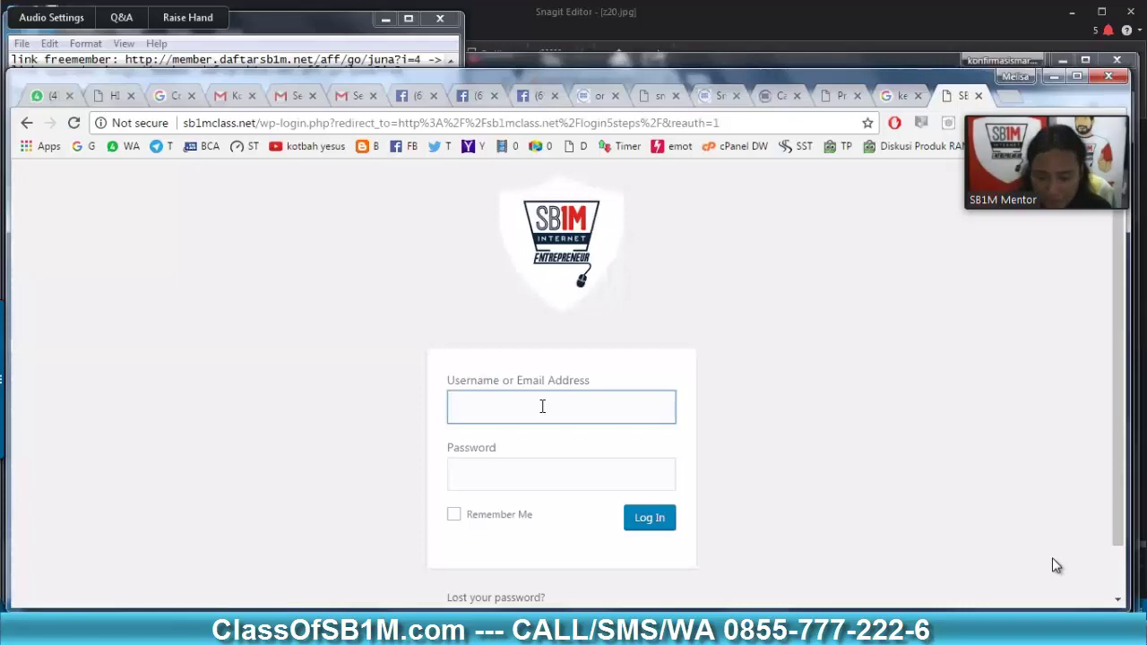
- Log in to the SB1M Class member site with the account username and password
text(juna)
key(Tab)
text(*****)
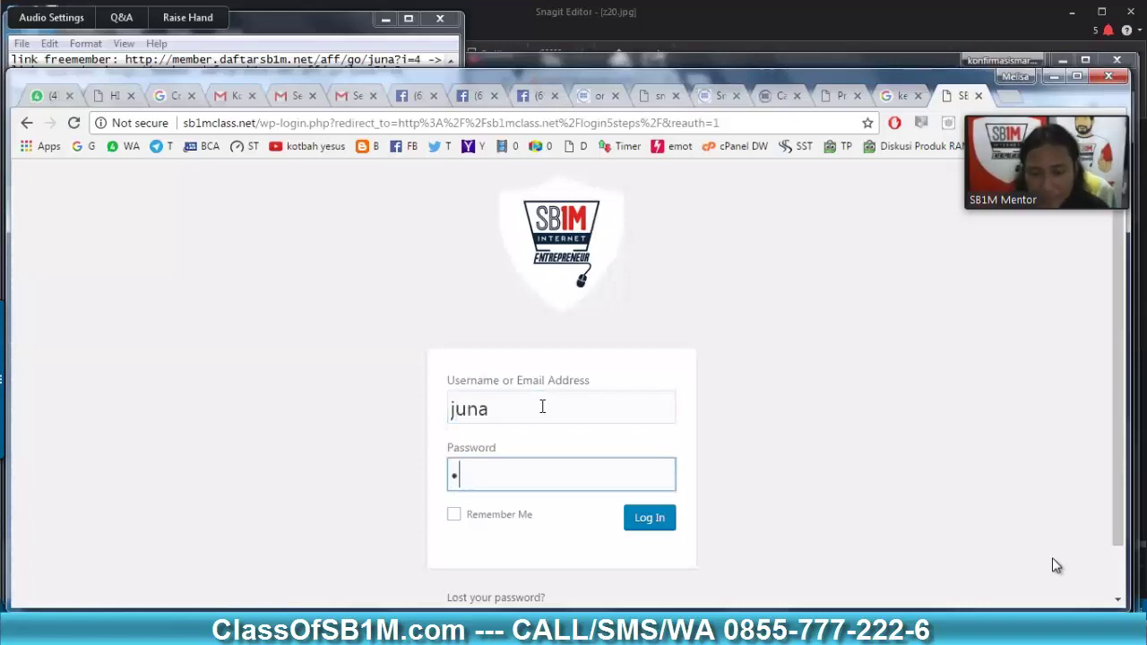
text(***)
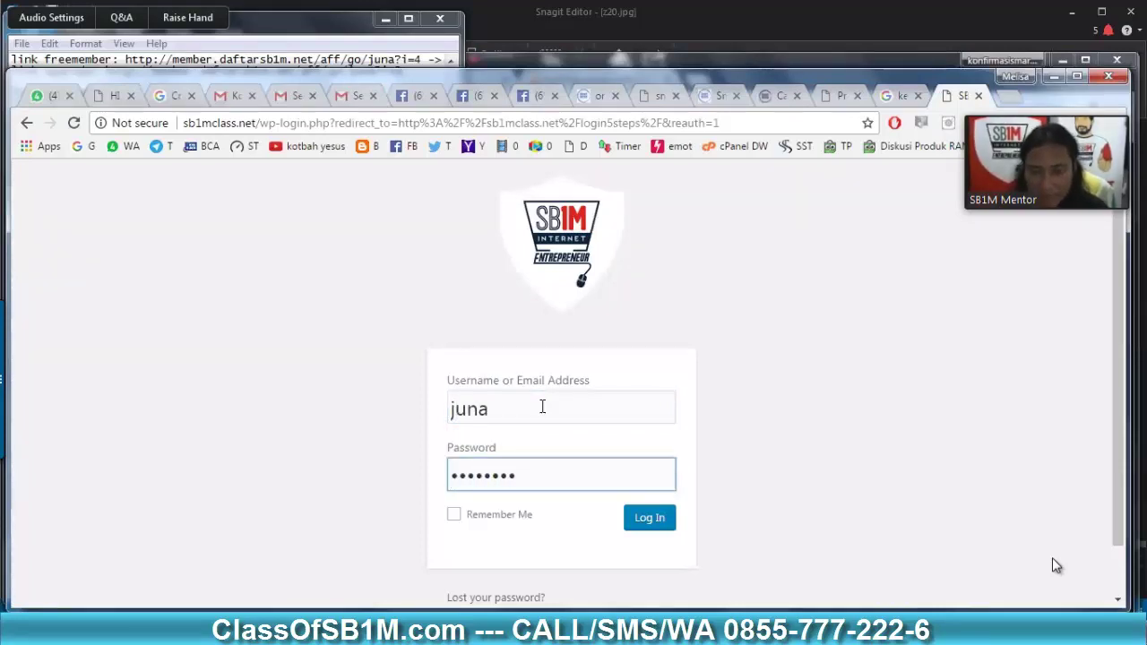
key(Return)
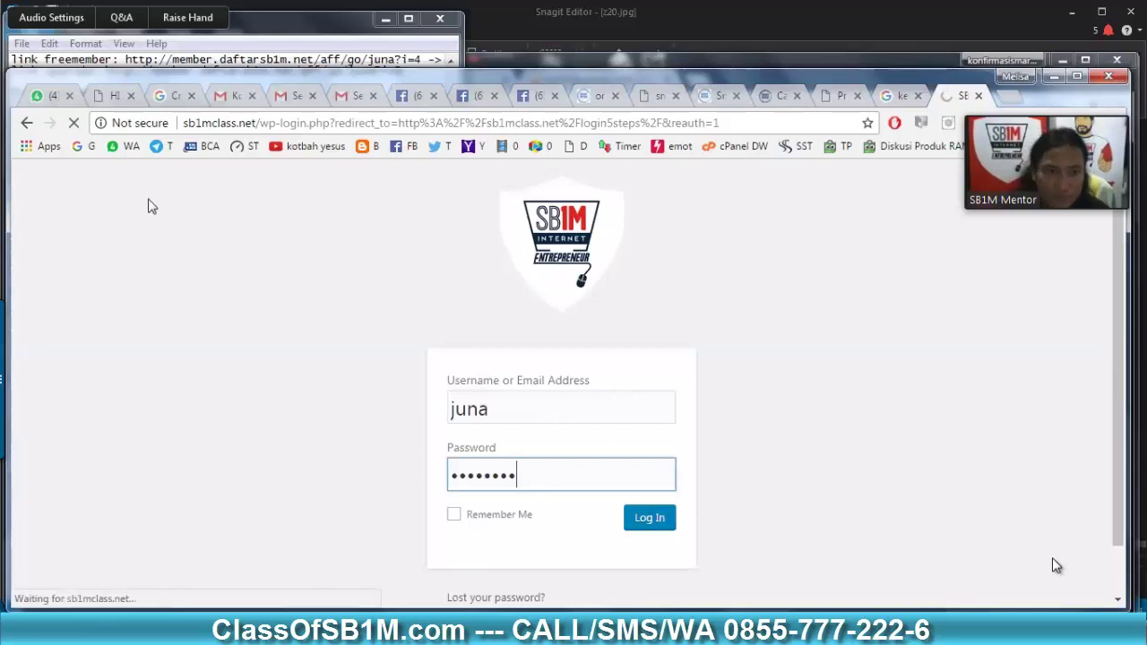
- Review the WhatsApp webinar chat, then return to the member site's '5 STEPS' page
click(54, 103)
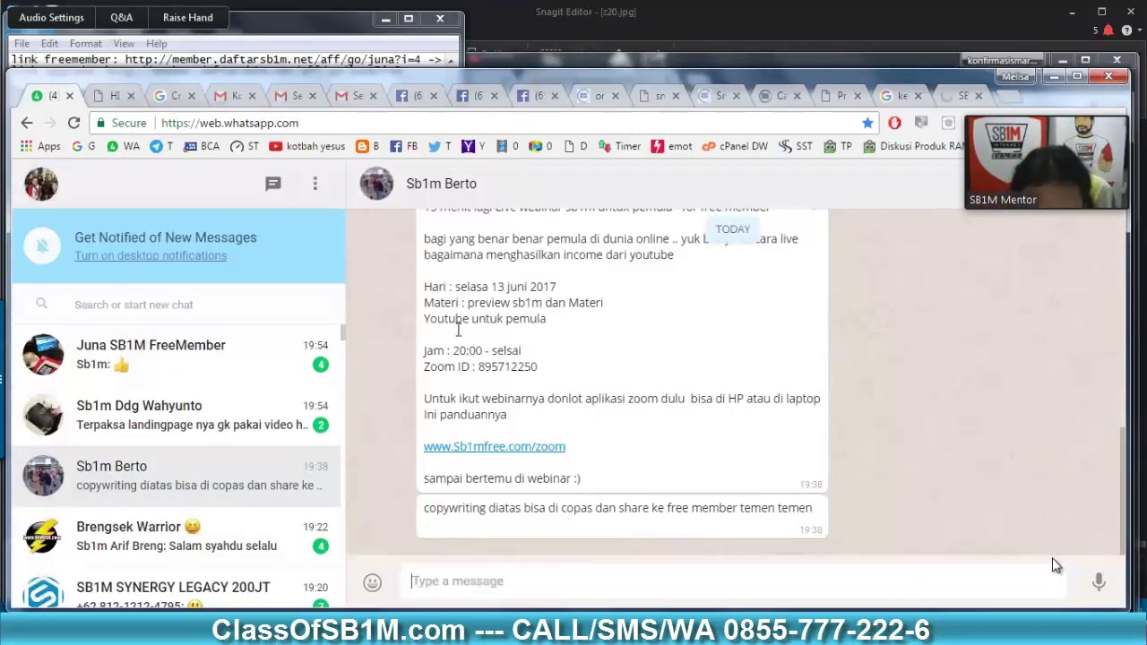
scroll(574, 466, up, 1)
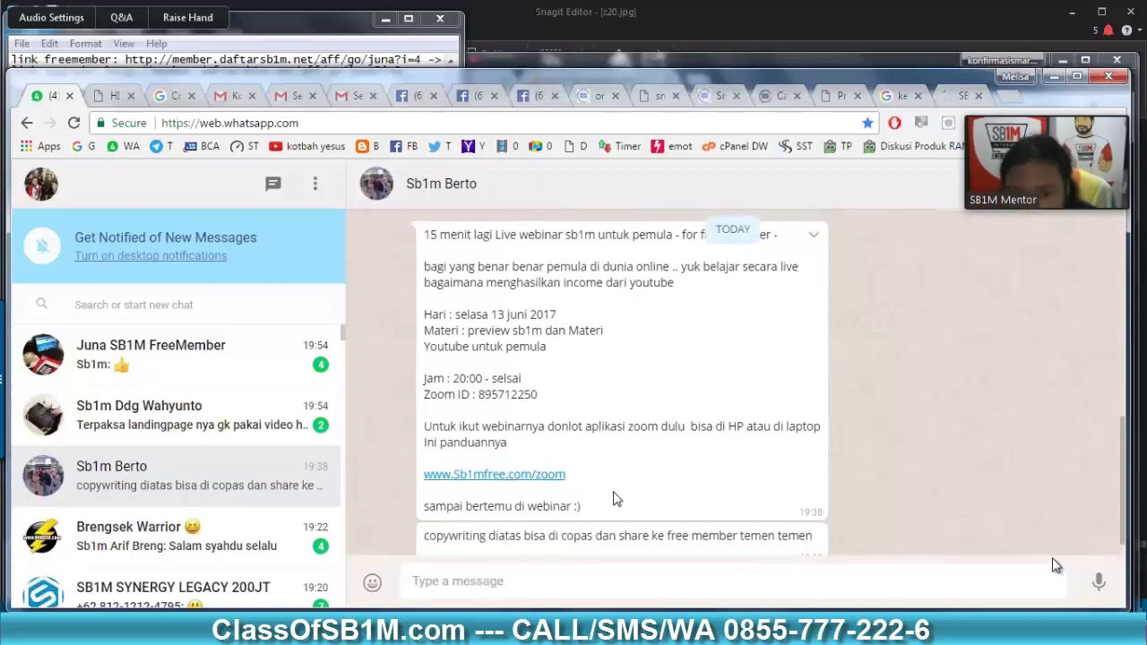
scroll(615, 525, down, 1)
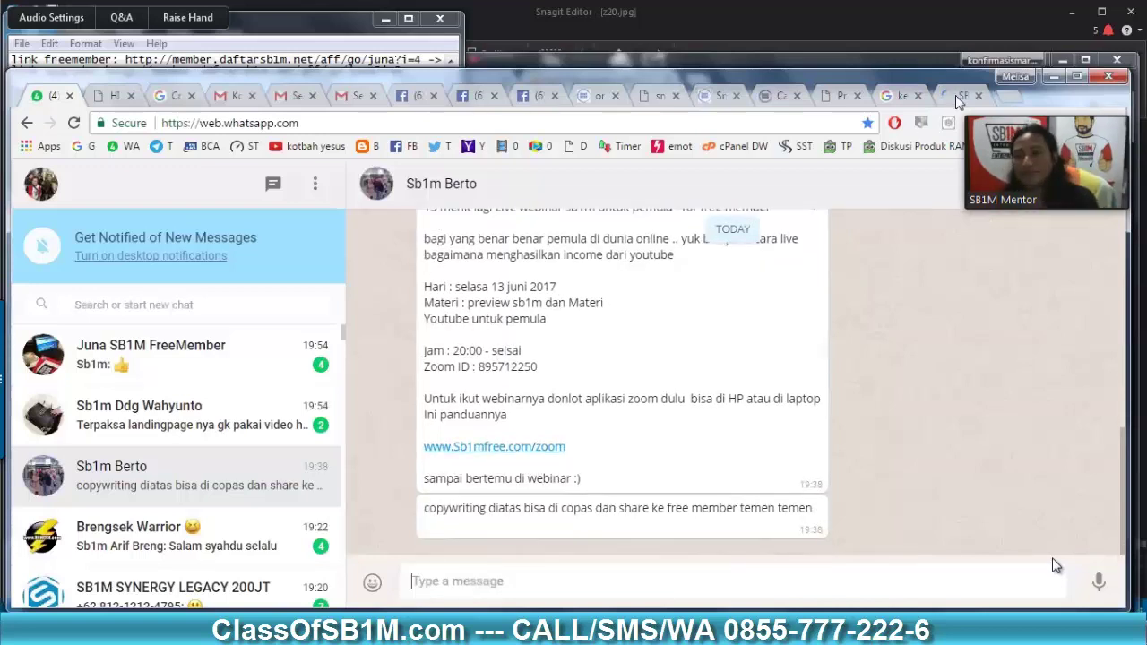
key(ctrl+shift+Tab)
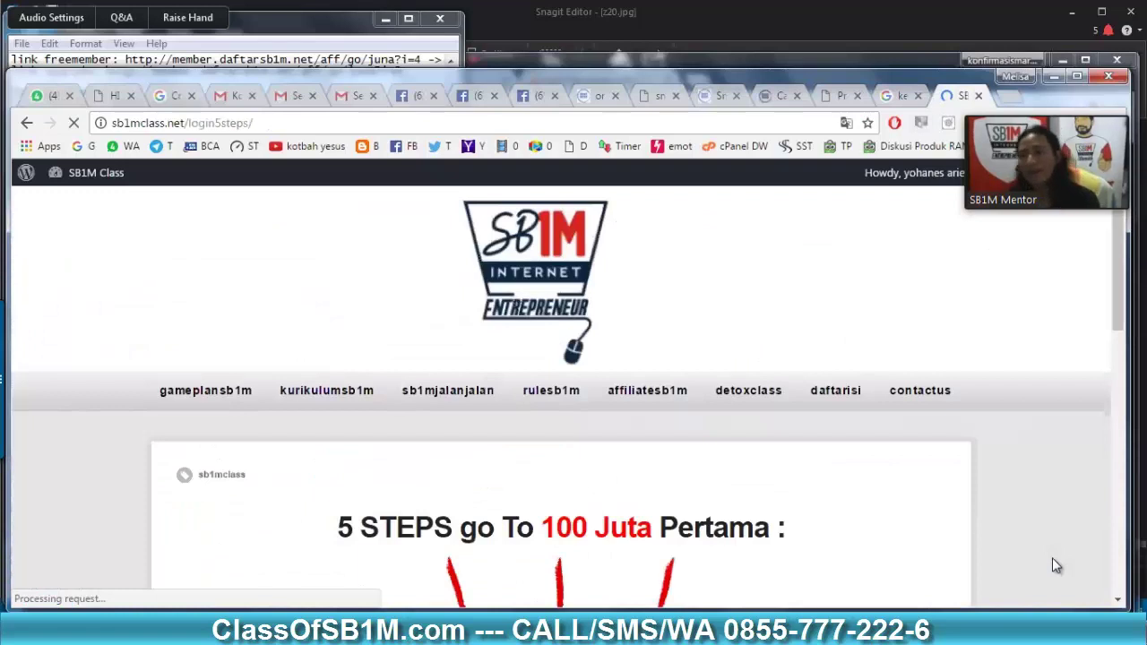
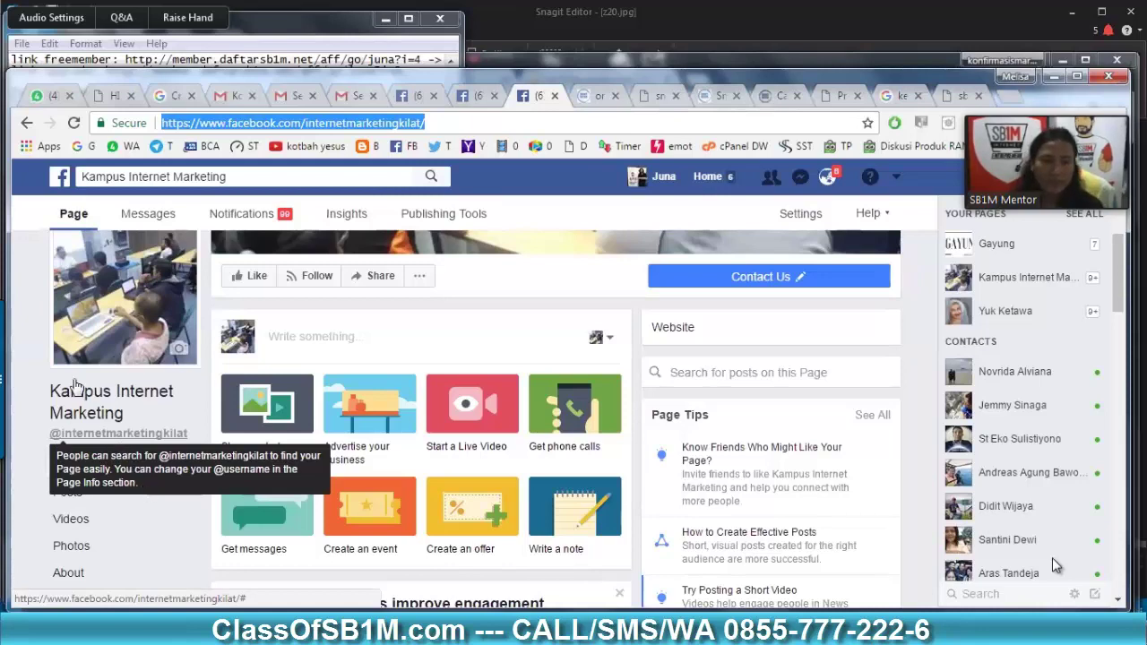
- Open the Kampus Internet Marketing page's About section from the left sidebar
scroll(68, 443, down, 2)
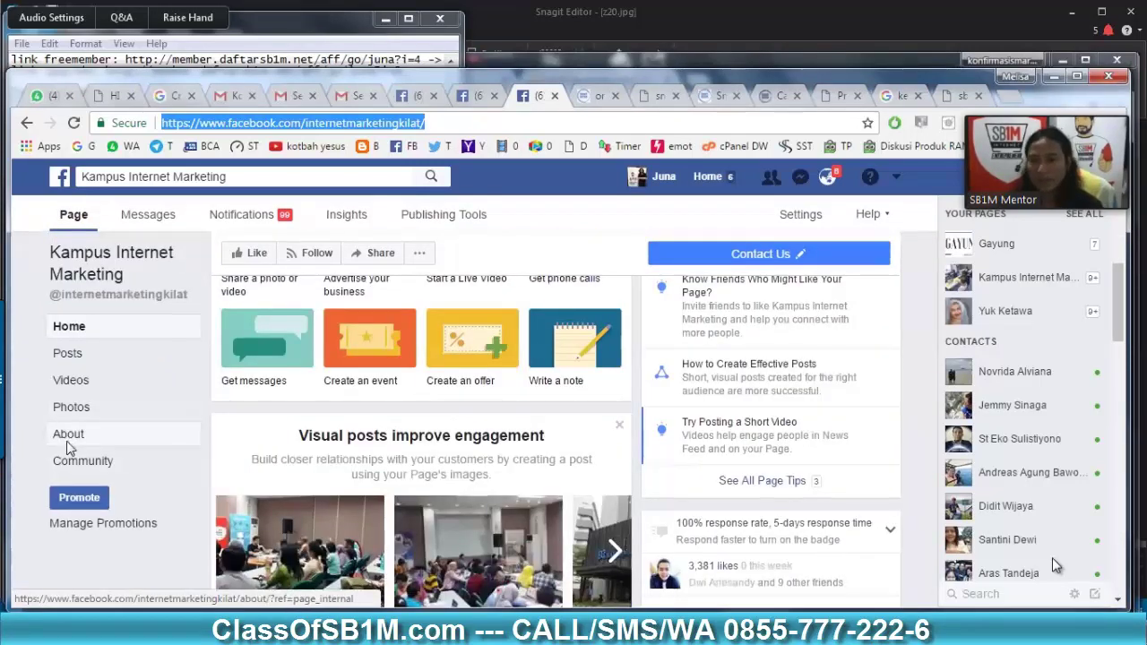
click(67, 439)
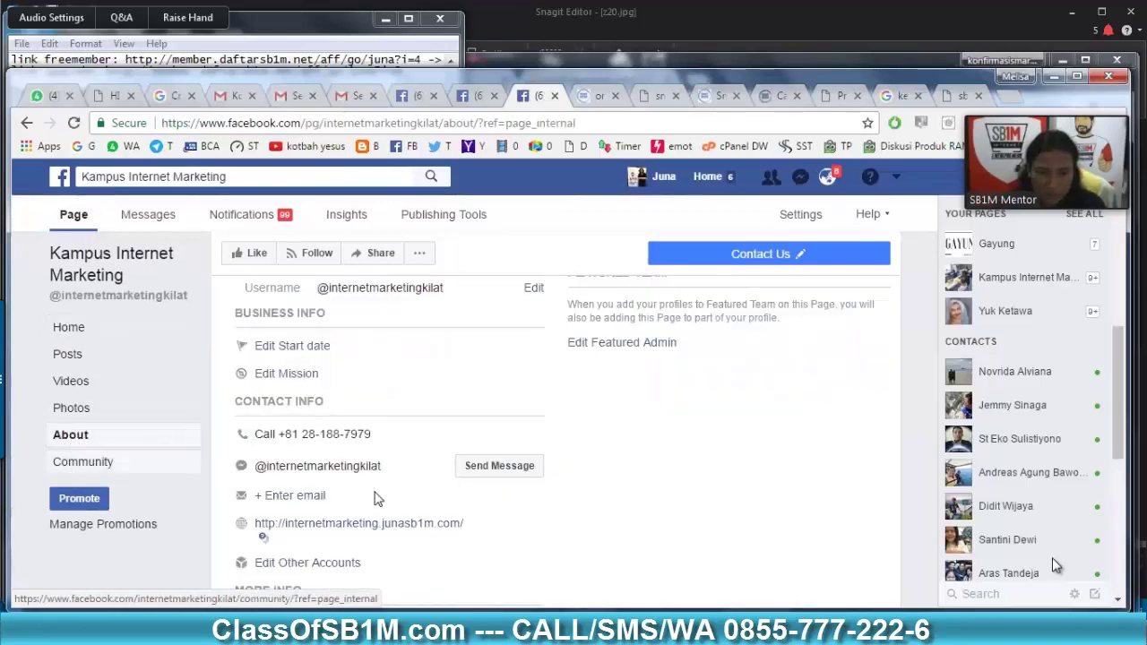
scroll(374, 498, up, 2)
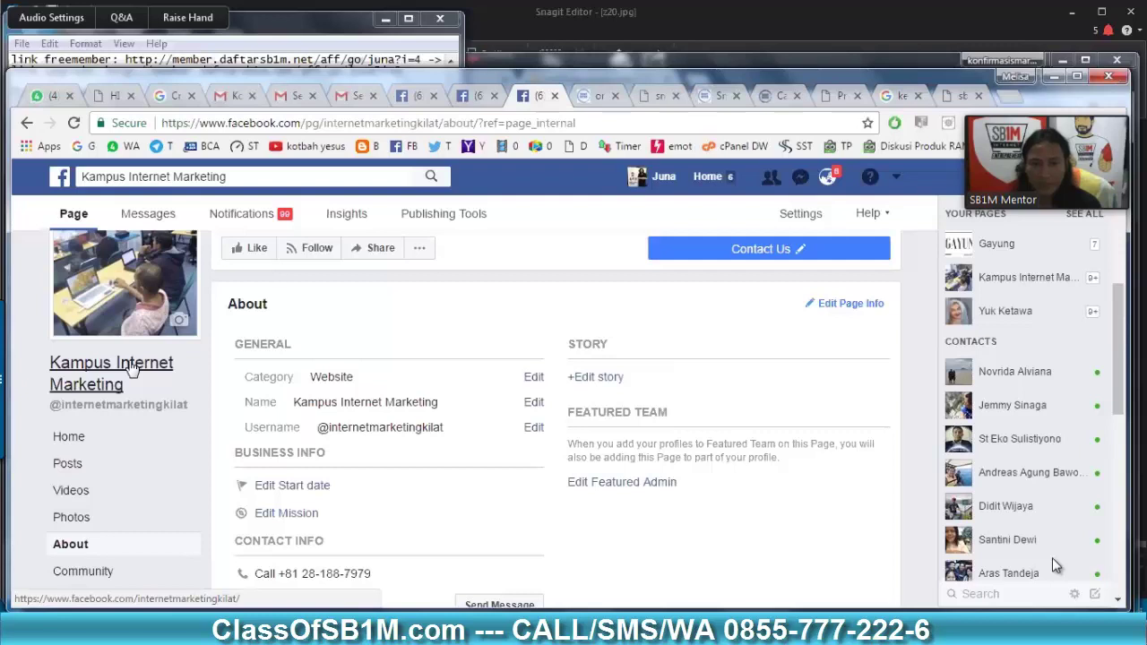
- Return to the Kampus Internet Marketing Home page, review its weekly stats, then switch to the Detox Sehat Alami tab
click(130, 367)
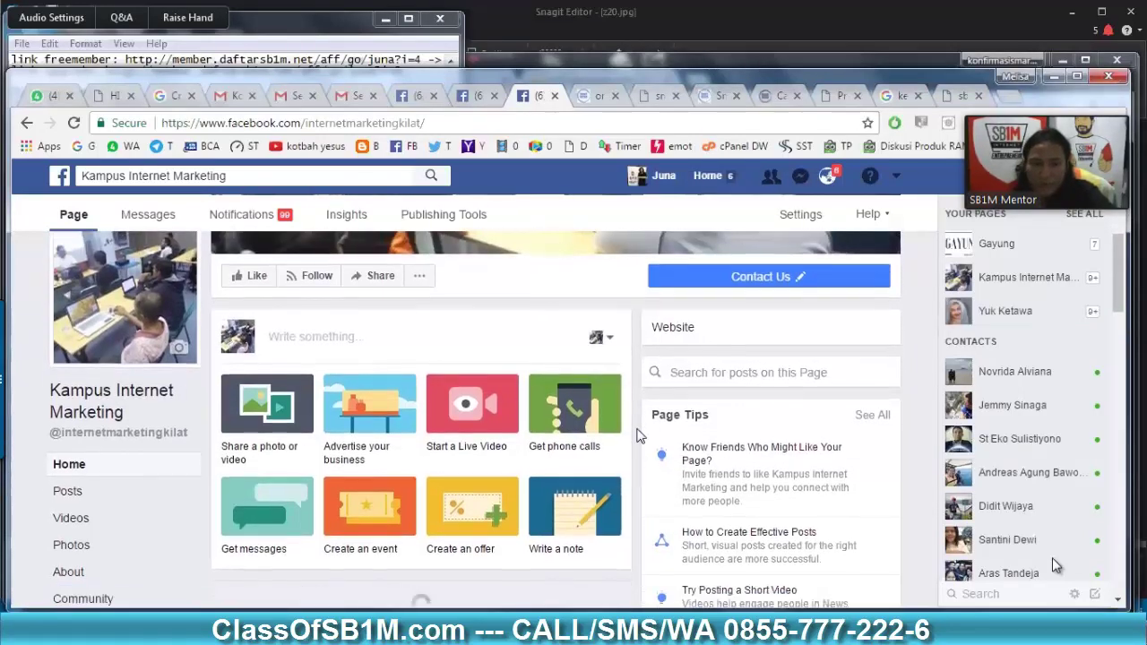
scroll(639, 435, down, 2)
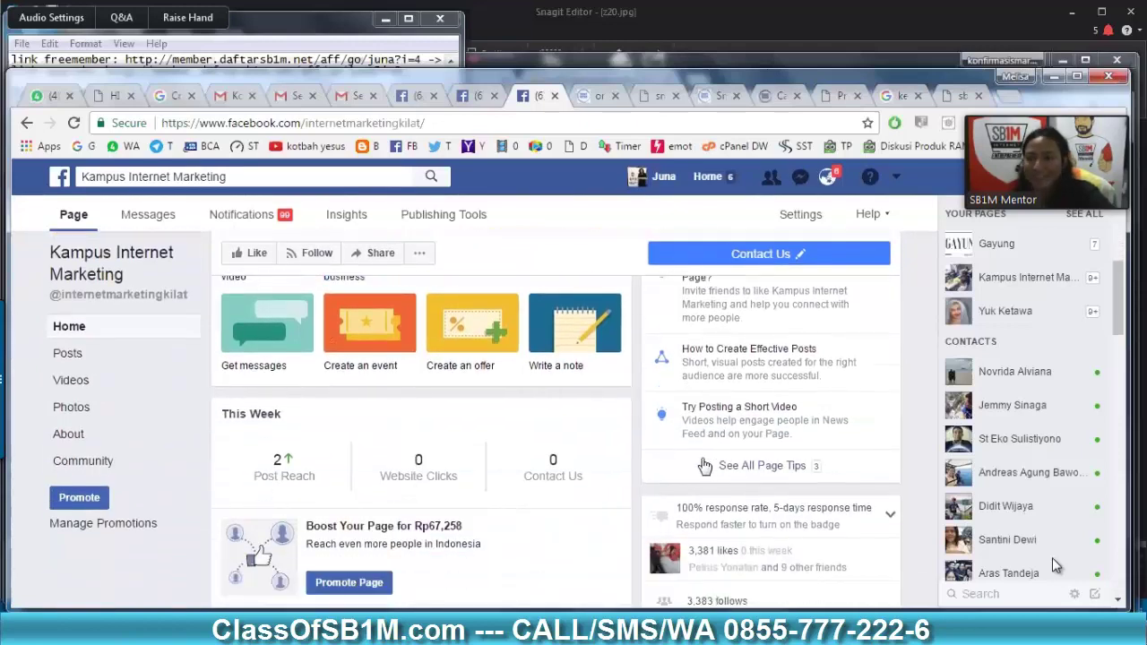
scroll(704, 466, down, 1)
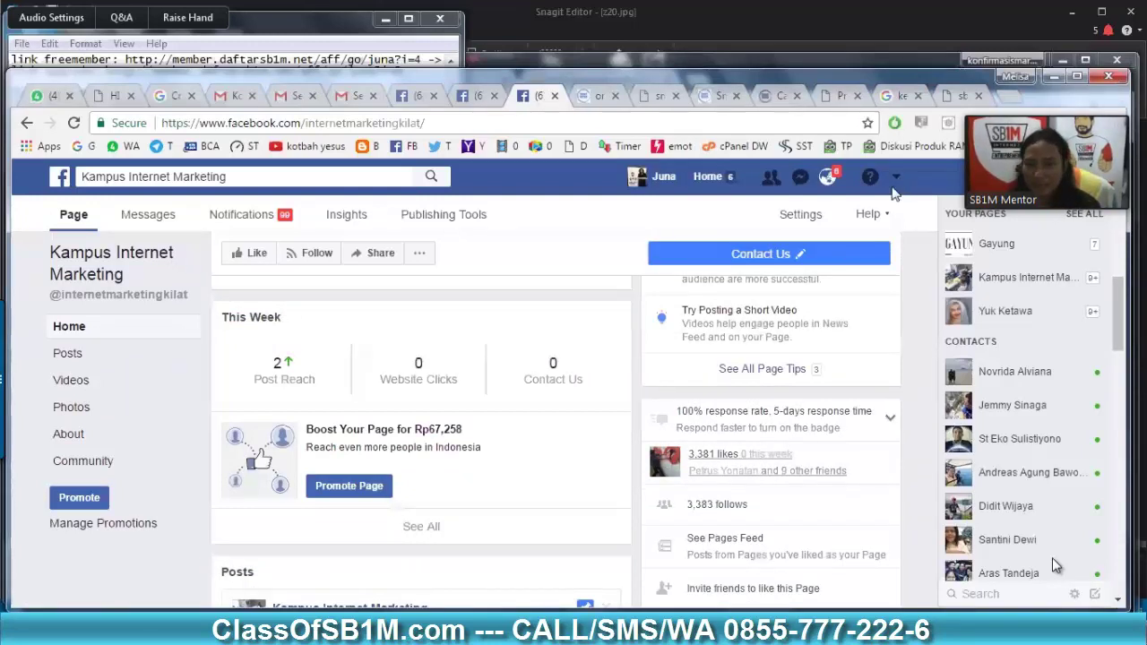
key(ctrl+shift+Tab)
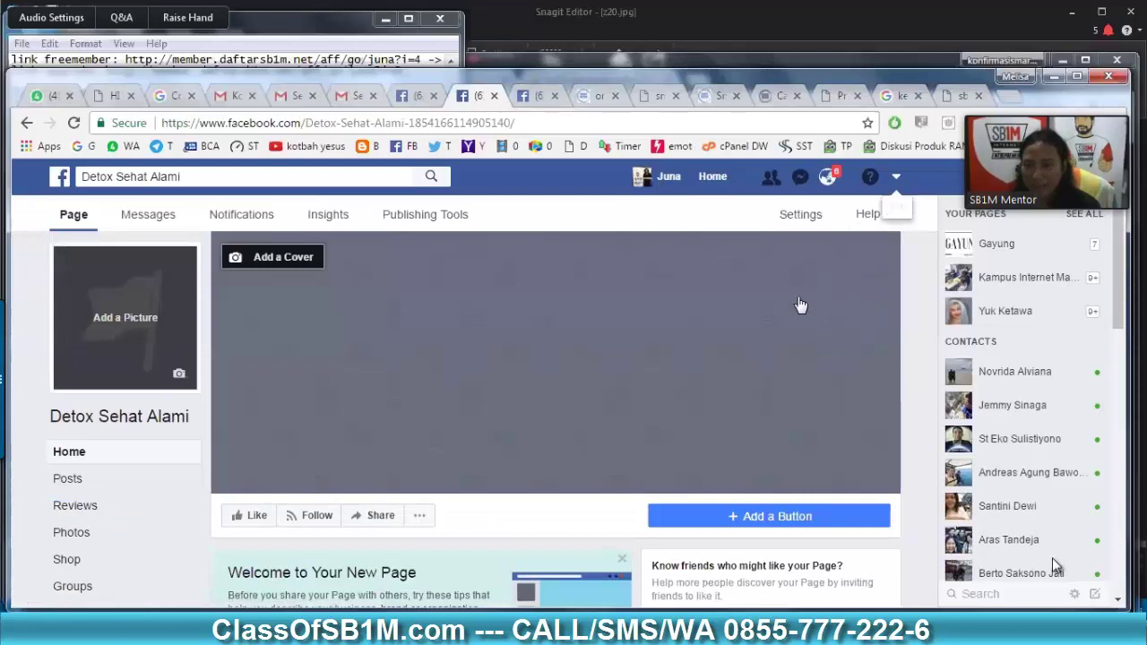
- Open Yuk Ketawa from Your Pages in the account menu and switch to its tab
click(895, 176)
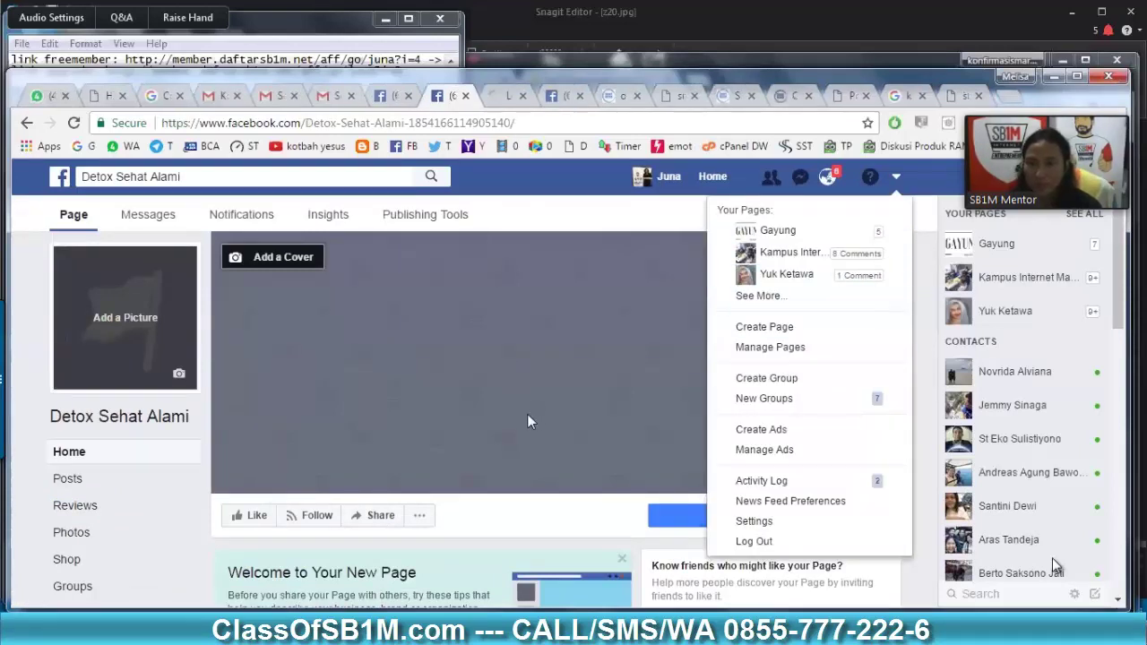
key(ctrl+Tab)
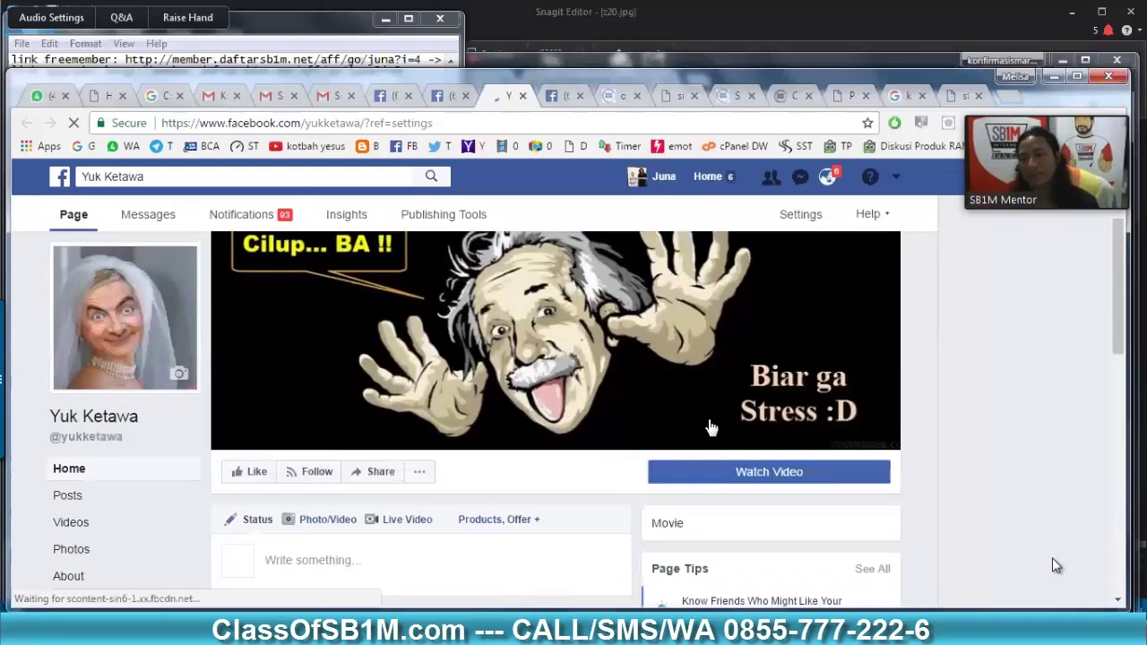
- Browse the Yuk Ketawa posts, check the pinned post's options, then jump to the SB1M Class tab
scroll(711, 427, down, 2)
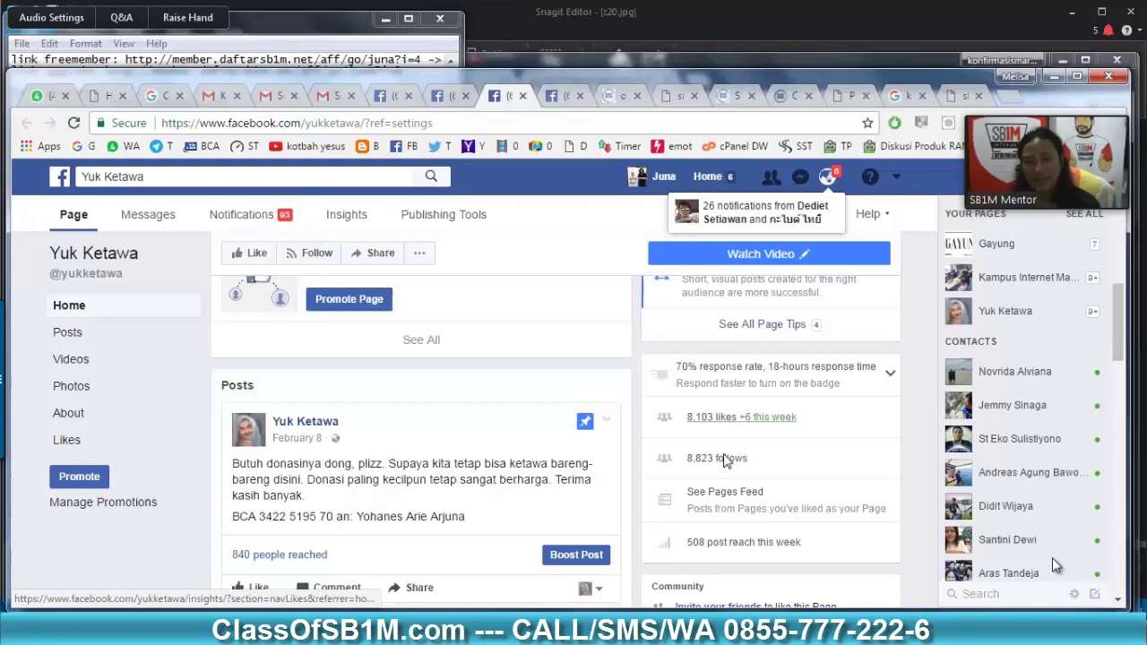
scroll(465, 460, up, 1)
scroll(465, 460, down, 1)
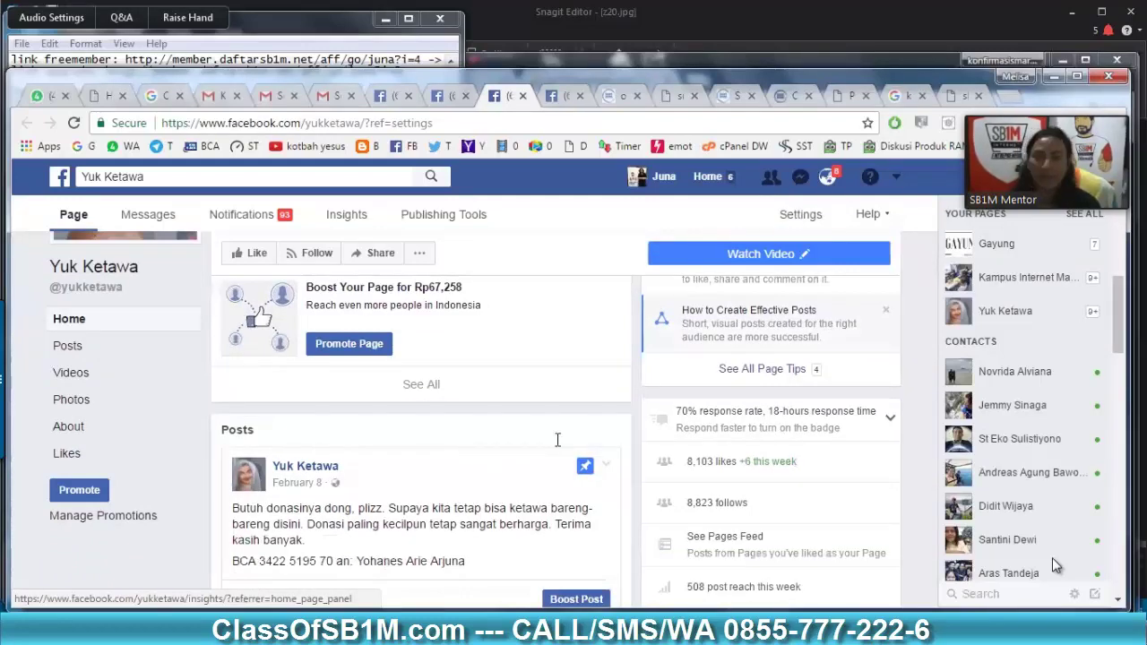
scroll(557, 440, up, 3)
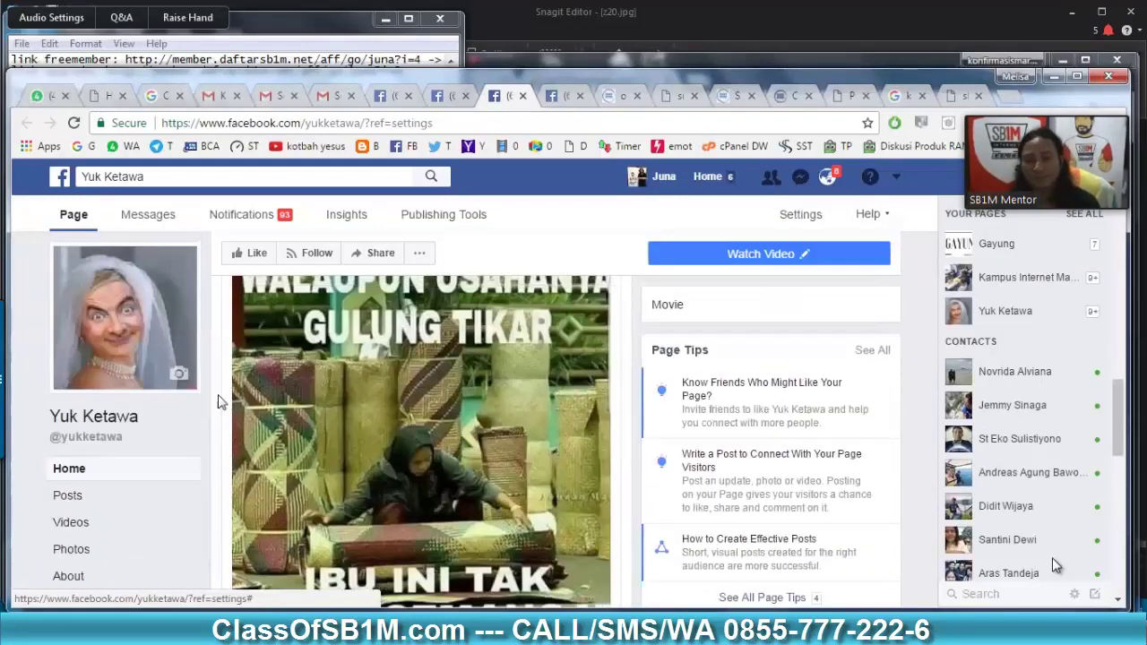
scroll(359, 448, down, 5)
scroll(350, 443, down, 1)
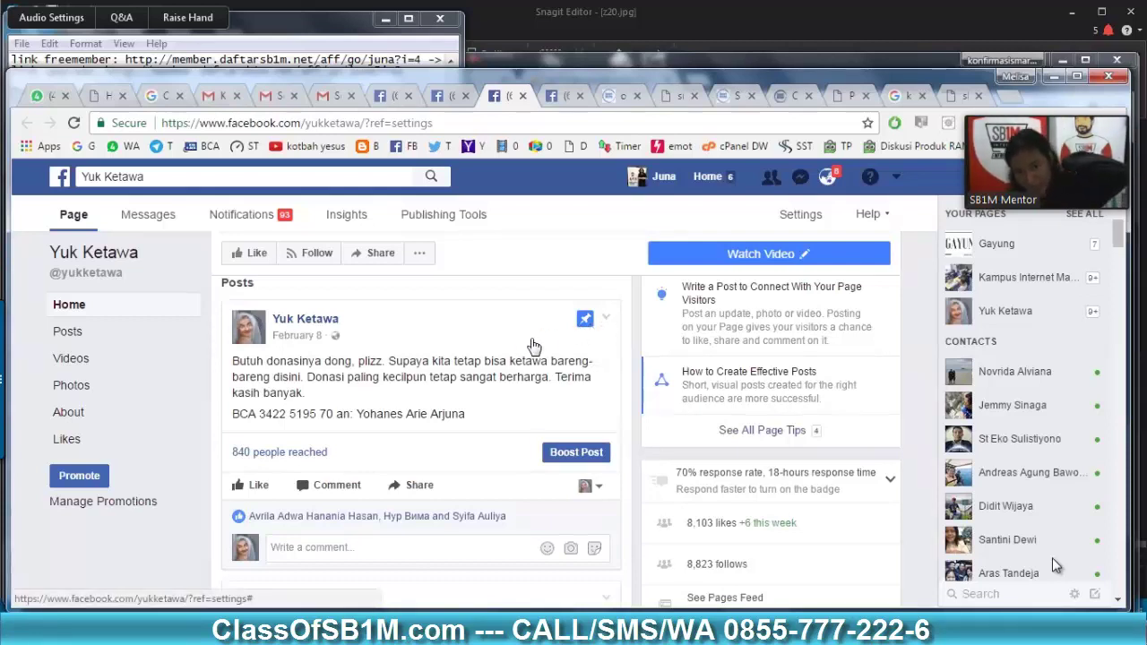
click(606, 317)
click(635, 332)
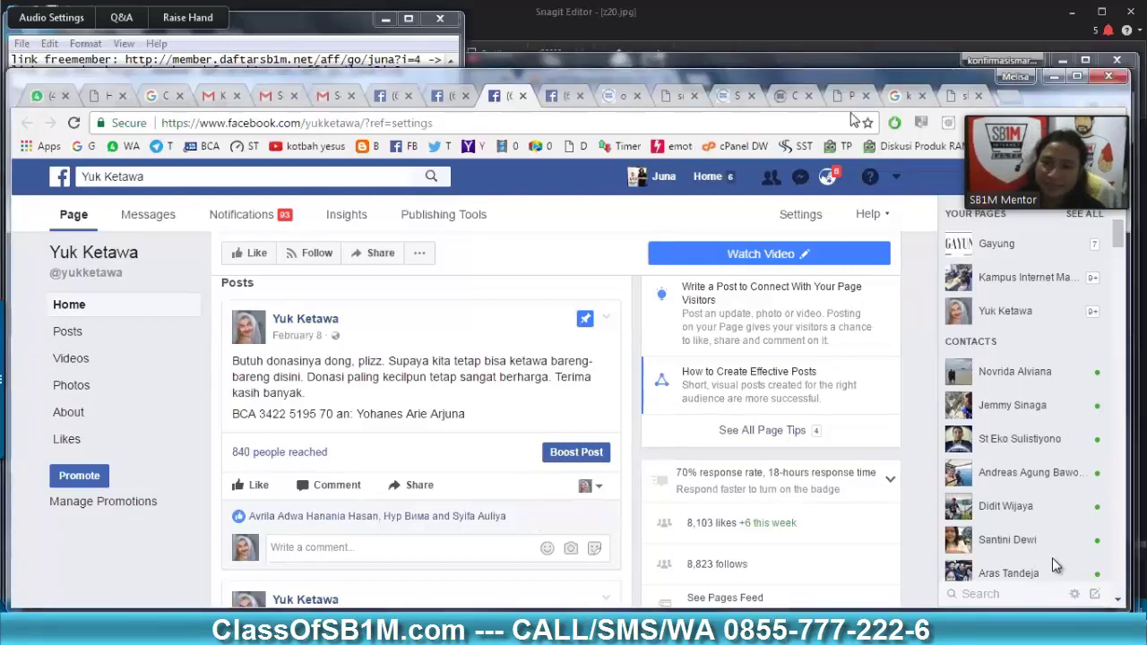
key(ctrl+9)
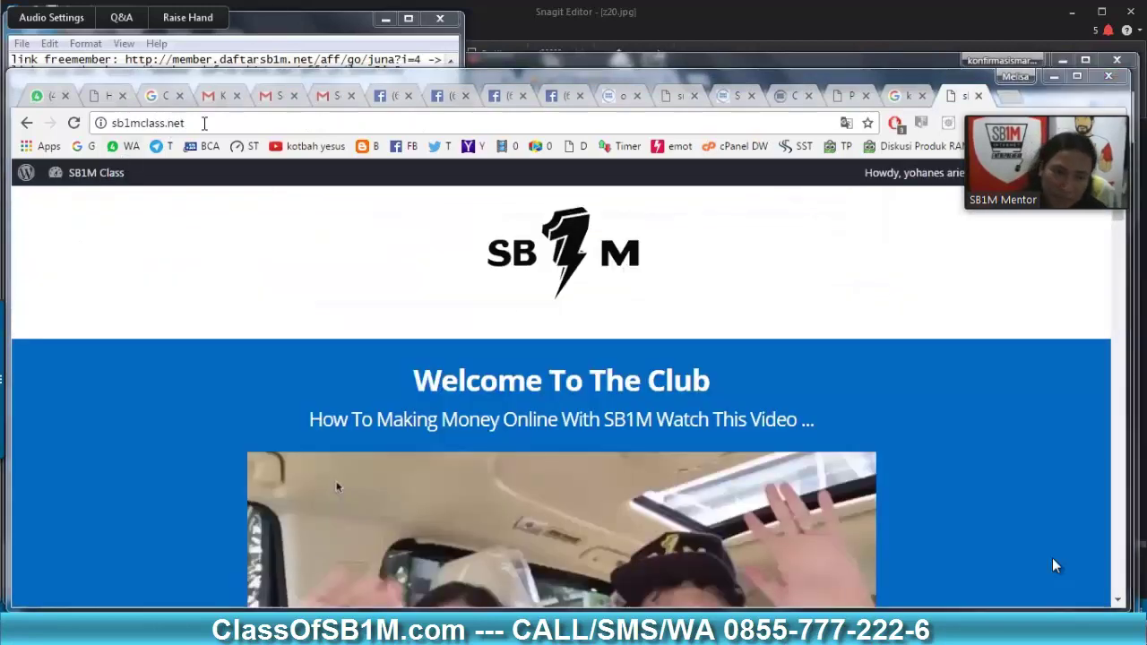
- Reload sb1mclass.net from the address bar
key(ctrl+l)
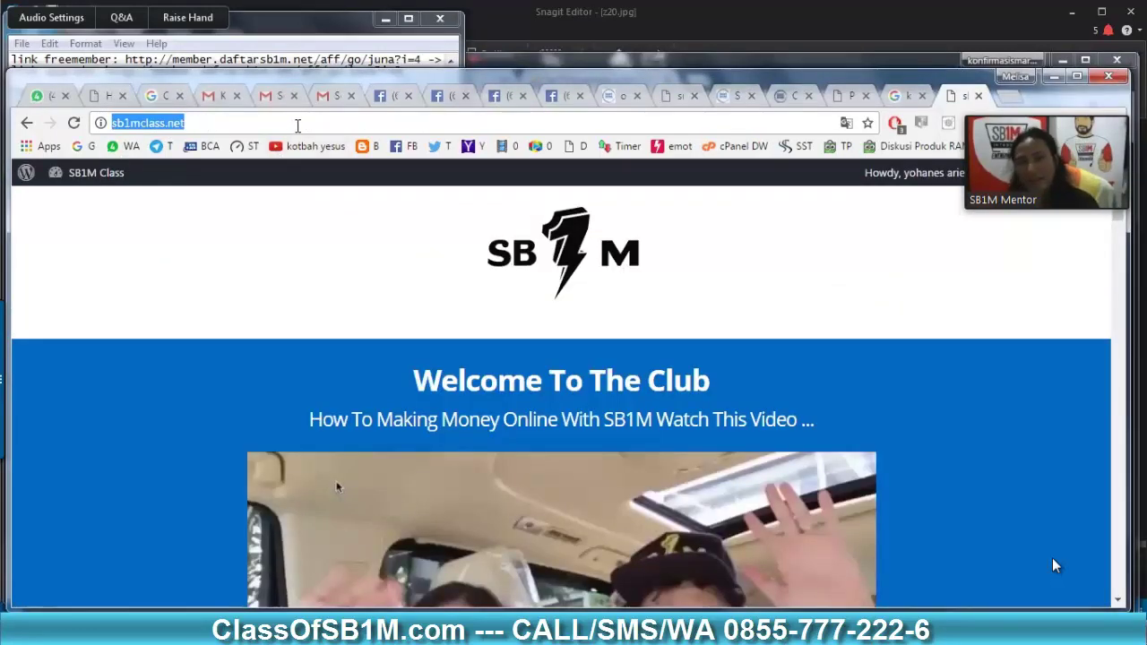
click(297, 125)
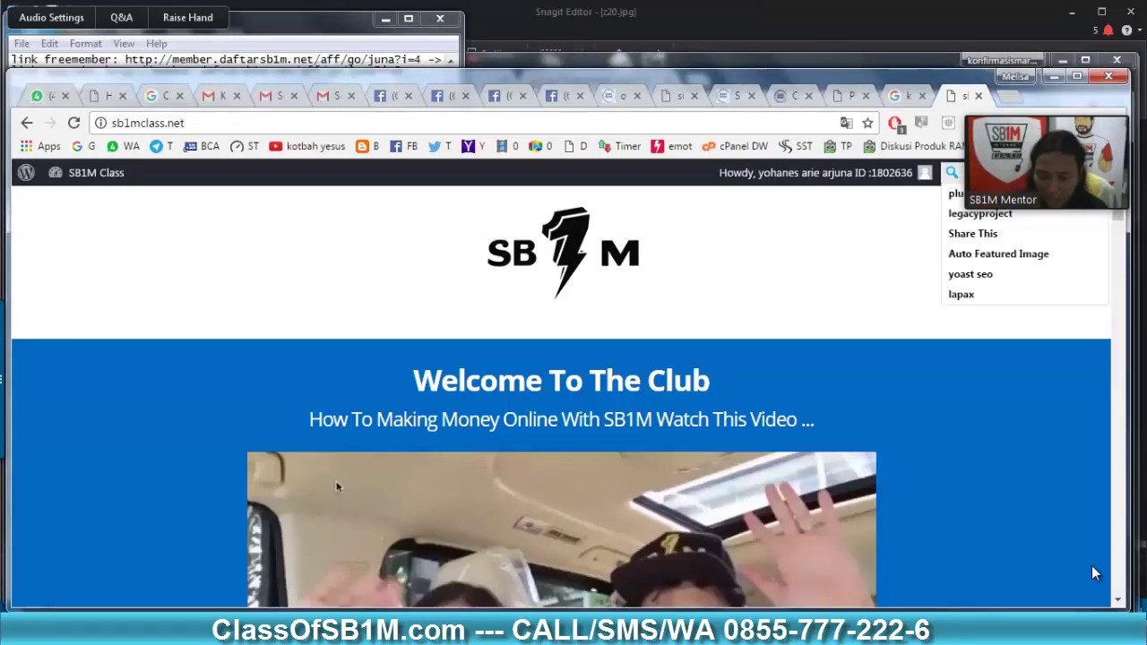
key(Return)
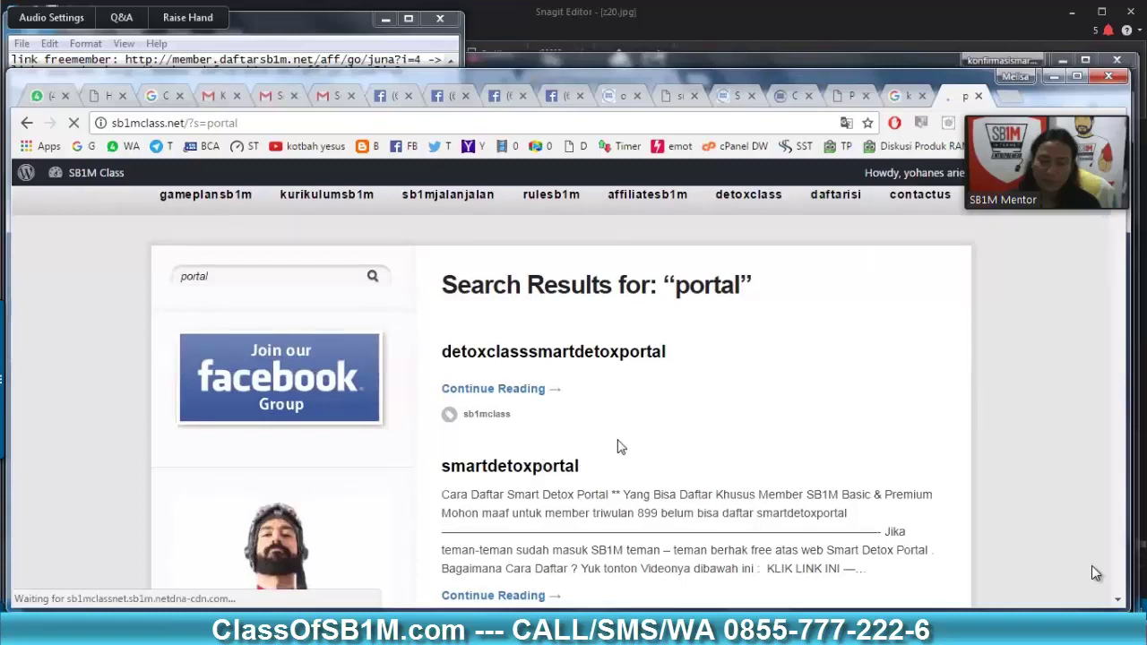
- Open the smartdetoxportal post and follow its tinyurl link after KLIK LINK INI
click(502, 440)
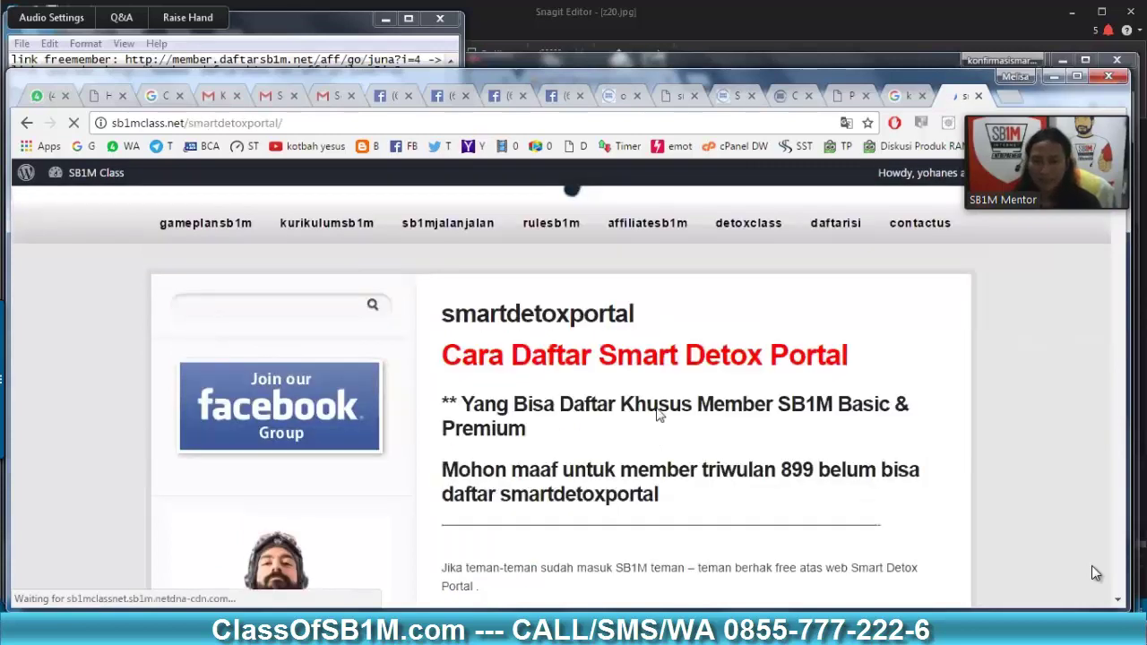
scroll(660, 415, down, 3)
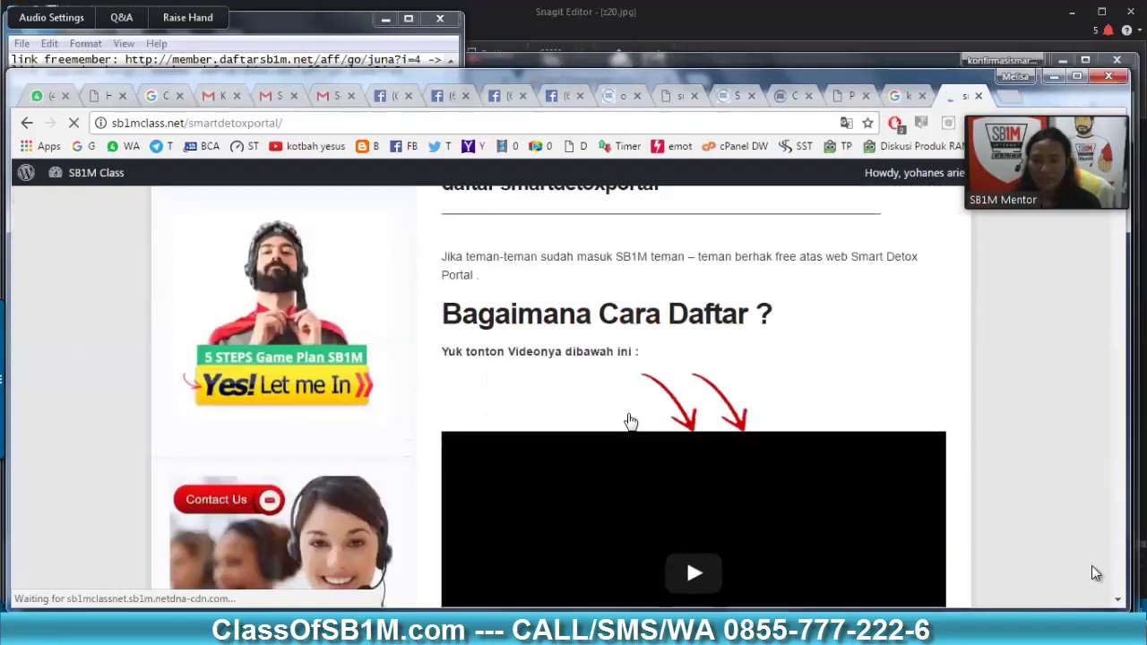
scroll(614, 468, down, 2)
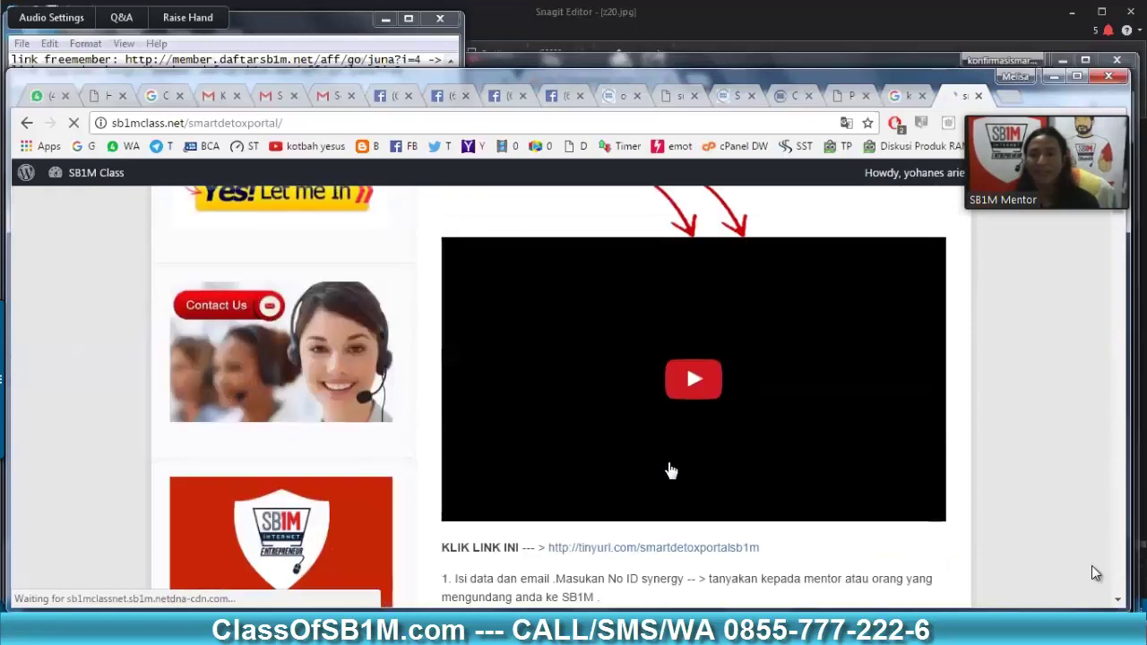
scroll(671, 471, down, 1)
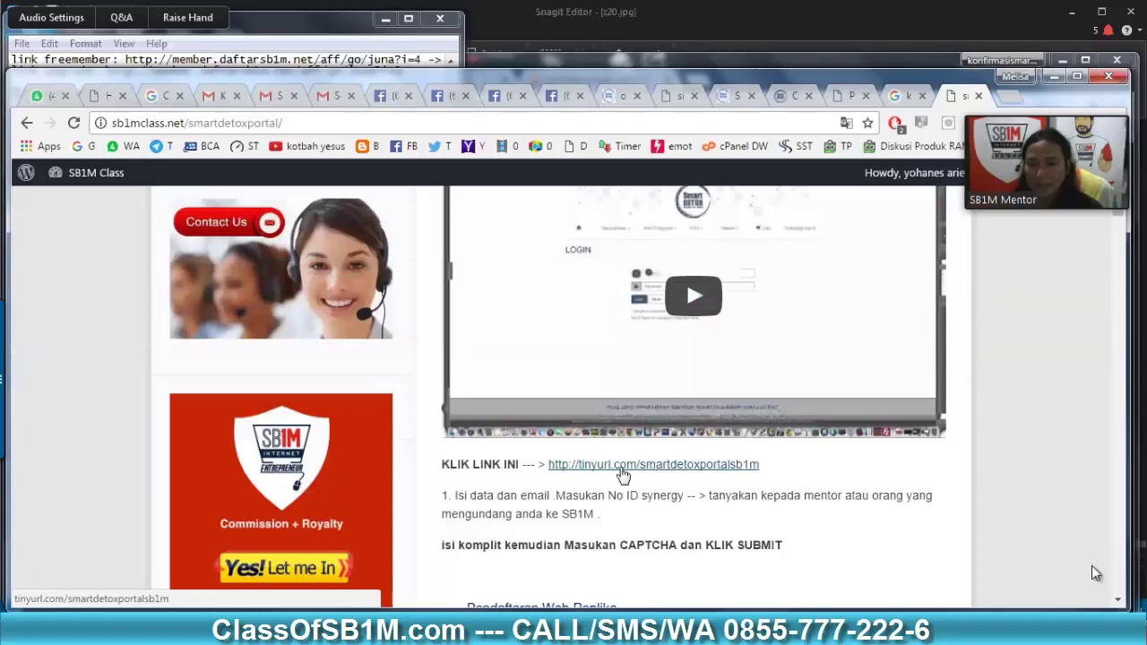
click(642, 466)
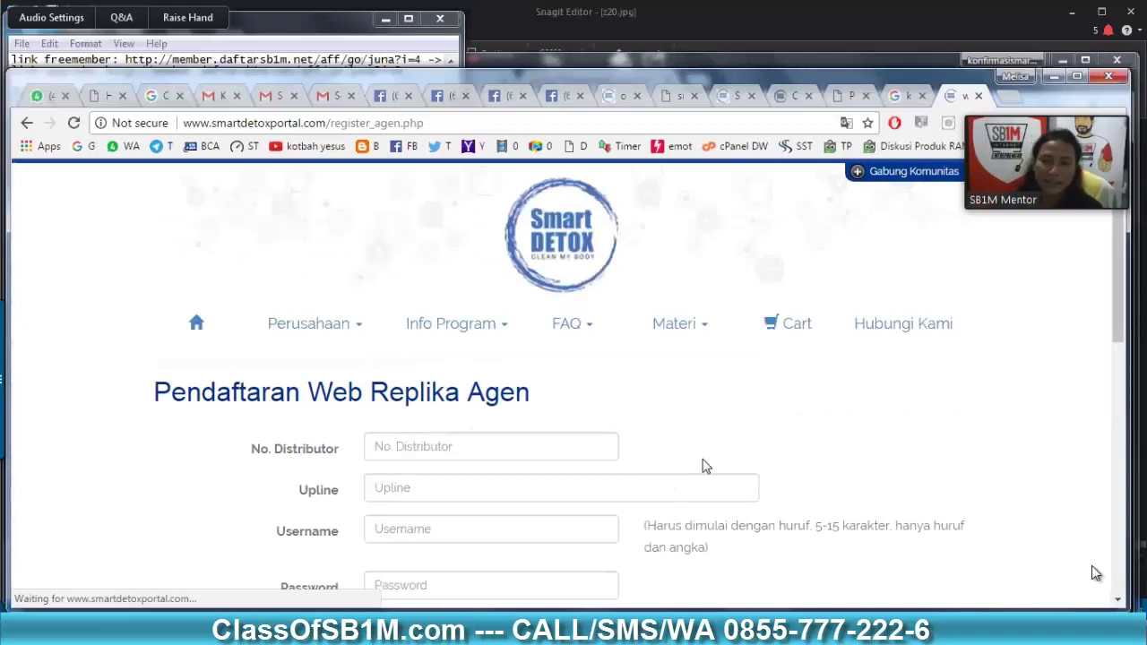
- Enter the distributor number, upline 'sb1m' and a nickname placeholder as Username
scroll(704, 463, down, 1)
scroll(459, 279, down, 2)
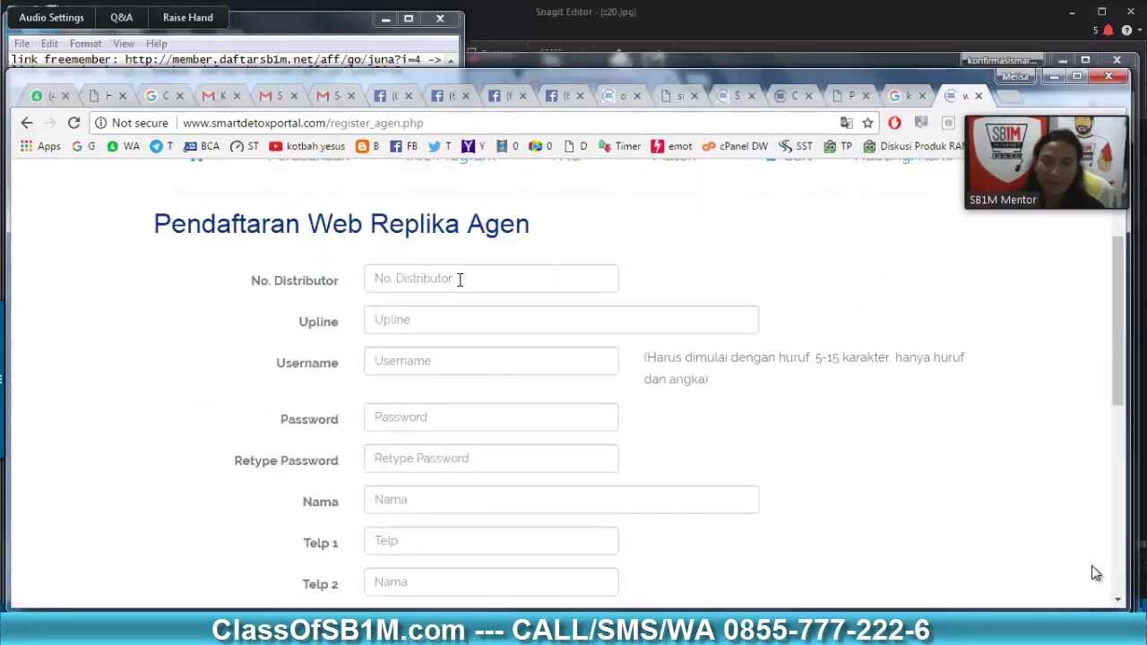
click(458, 278)
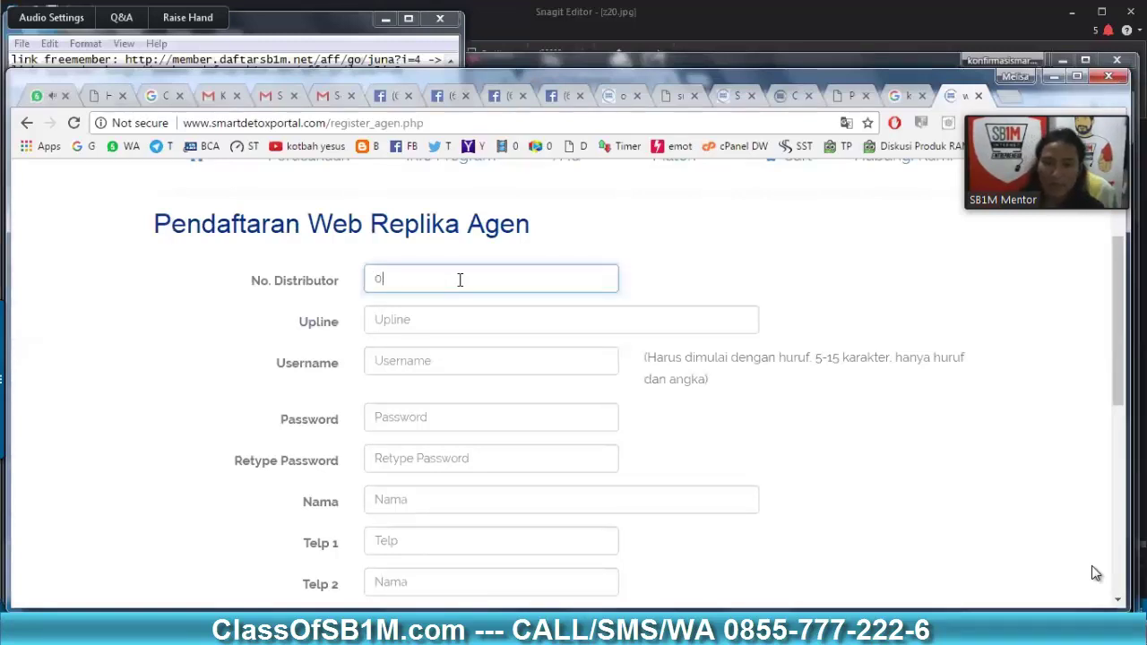
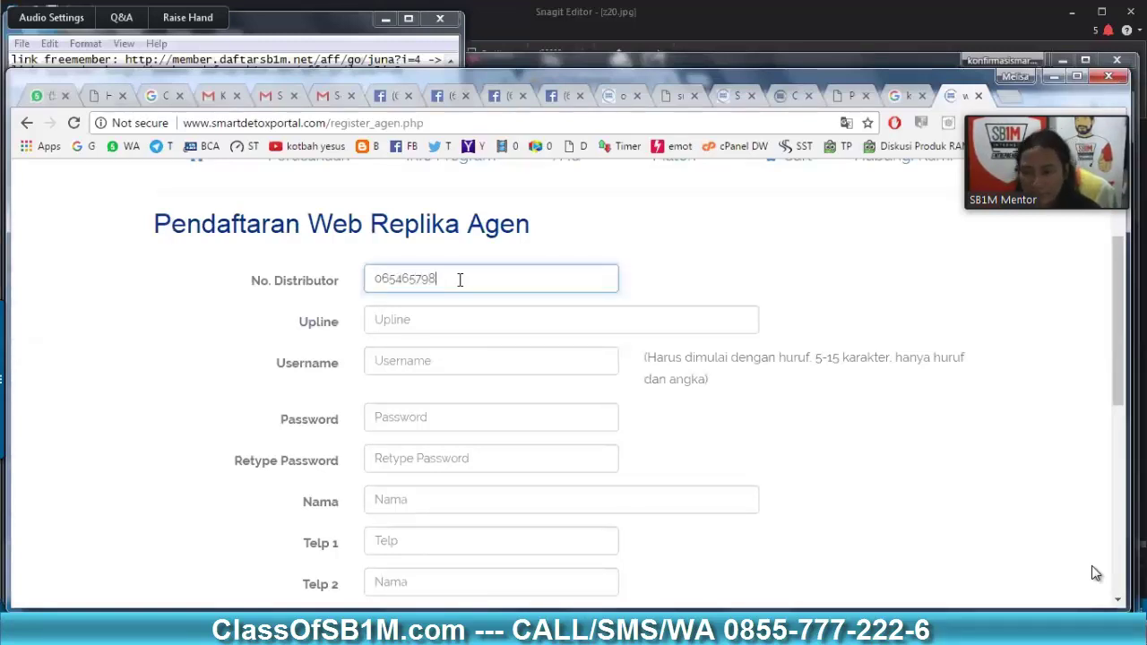
key(Tab)
scroll(443, 302, down, 1)
click(442, 304)
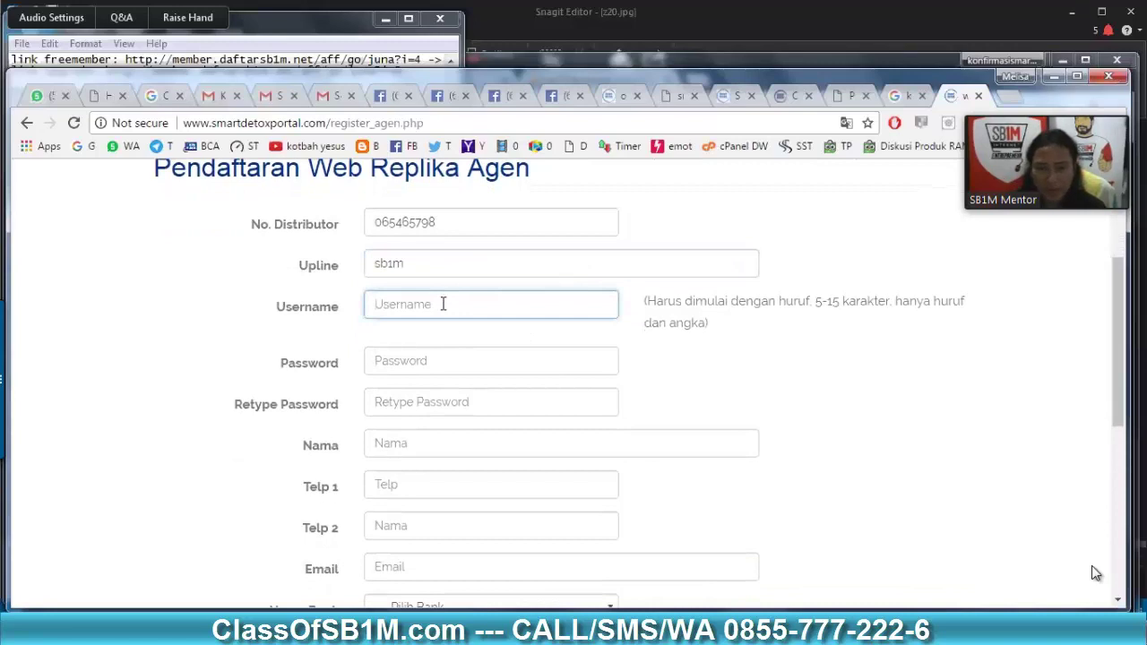
text(nama panggilan)
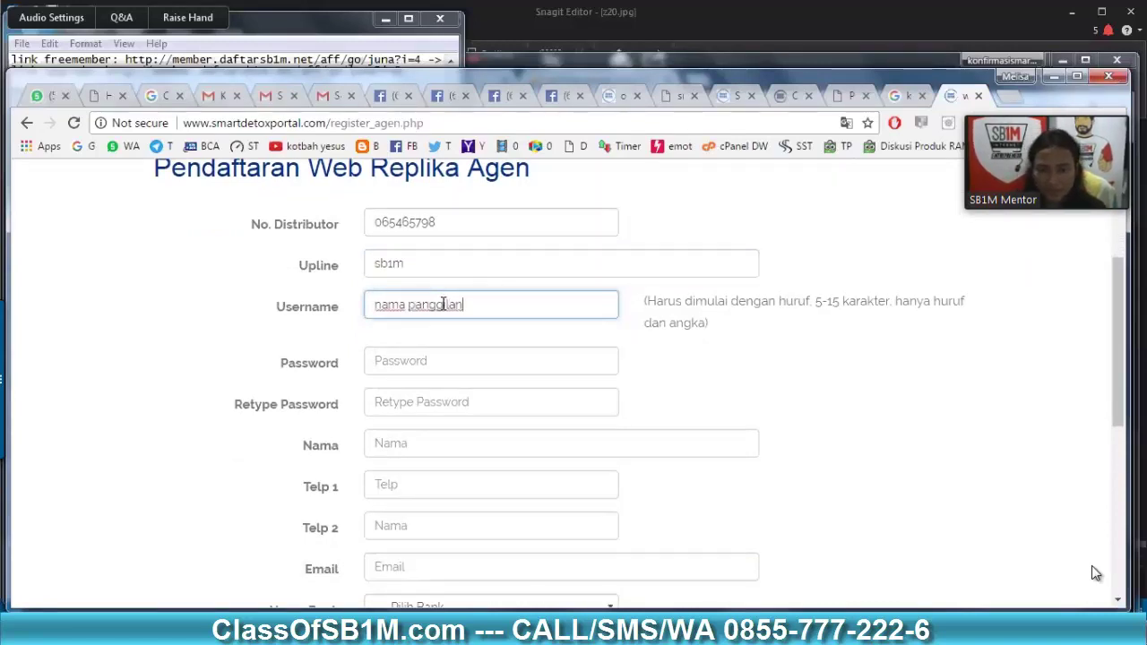
text(, harus 1 kata)
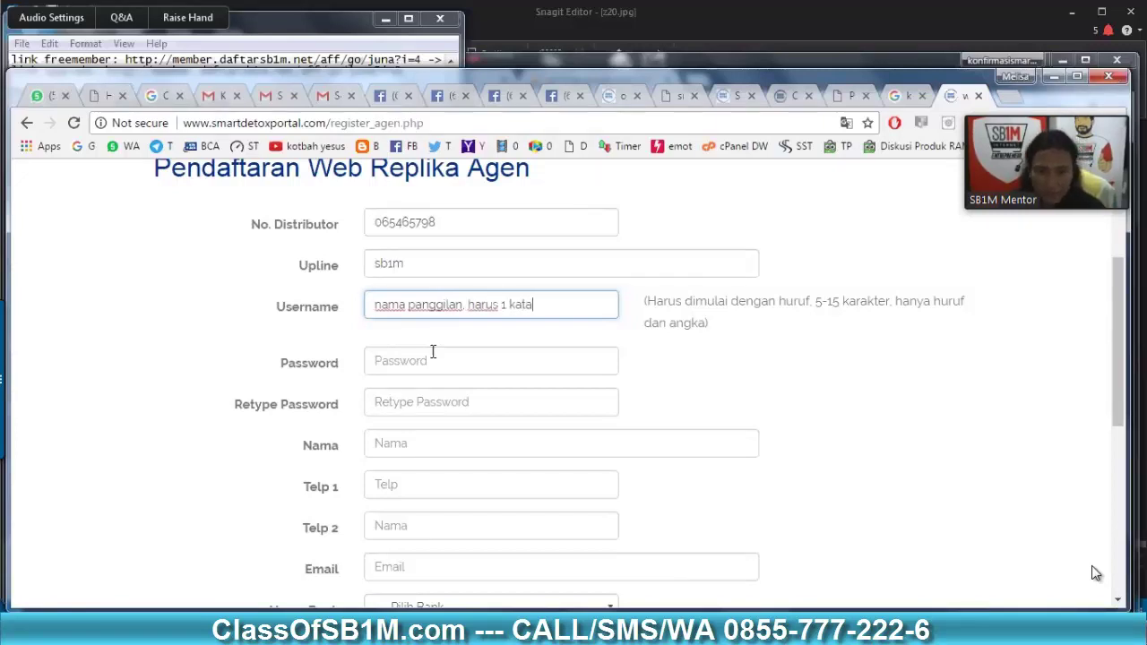
- Fill Nama with placeholder text, choose Bank BCA and enter the bank account number
click(442, 444)
text(n)
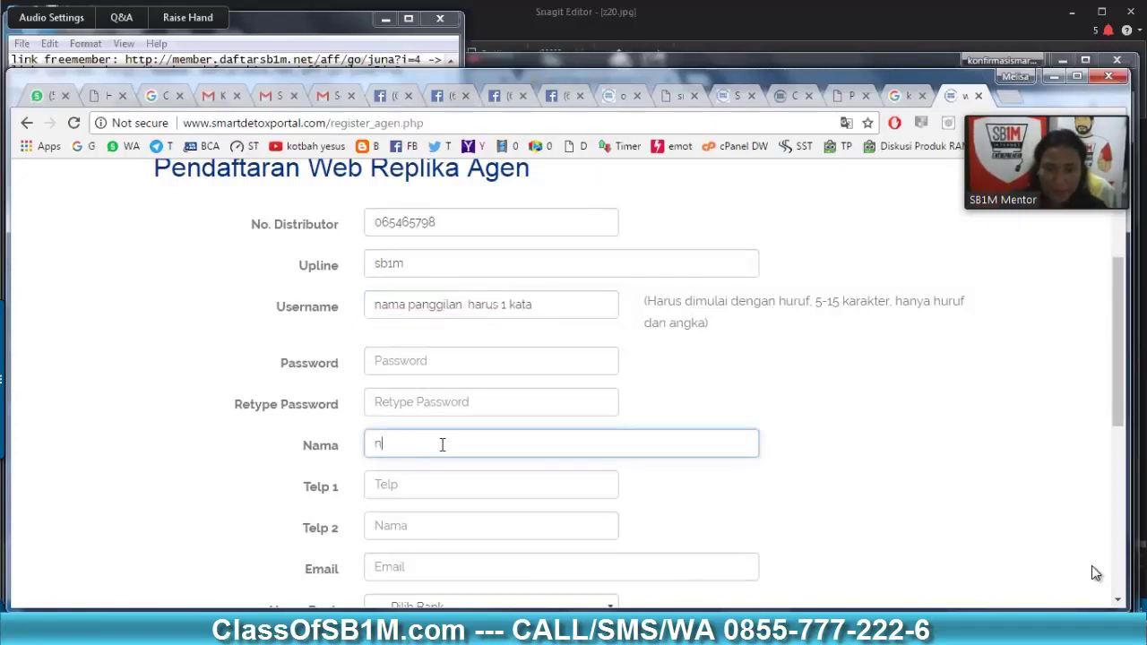
text(ama lengkap, sesuai )
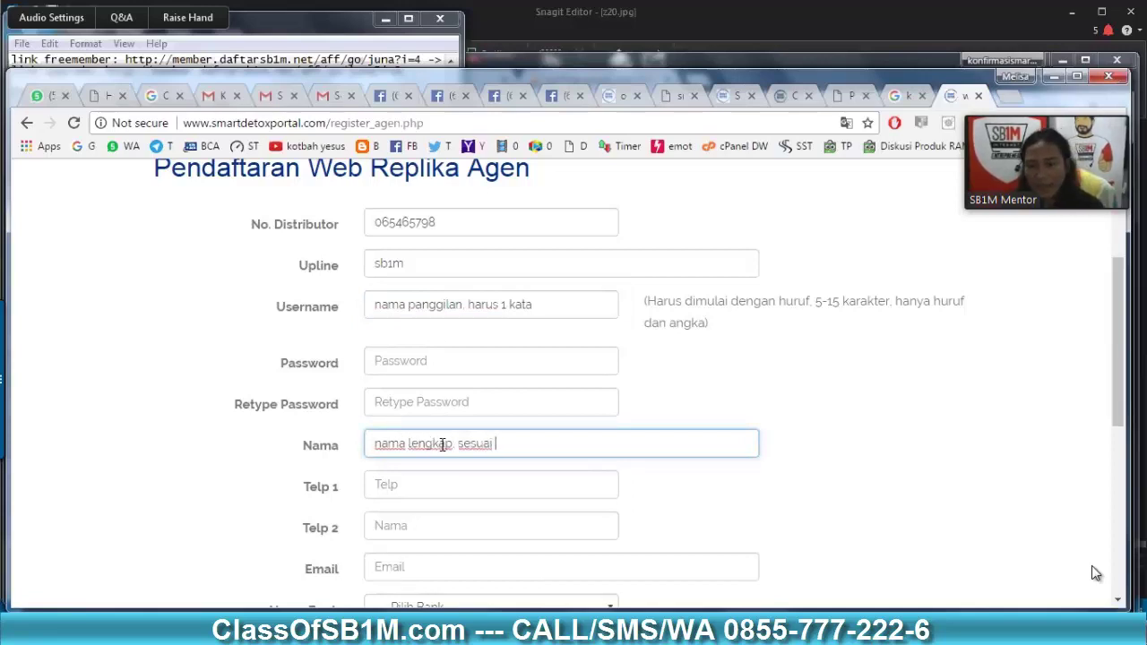
text(nomor )
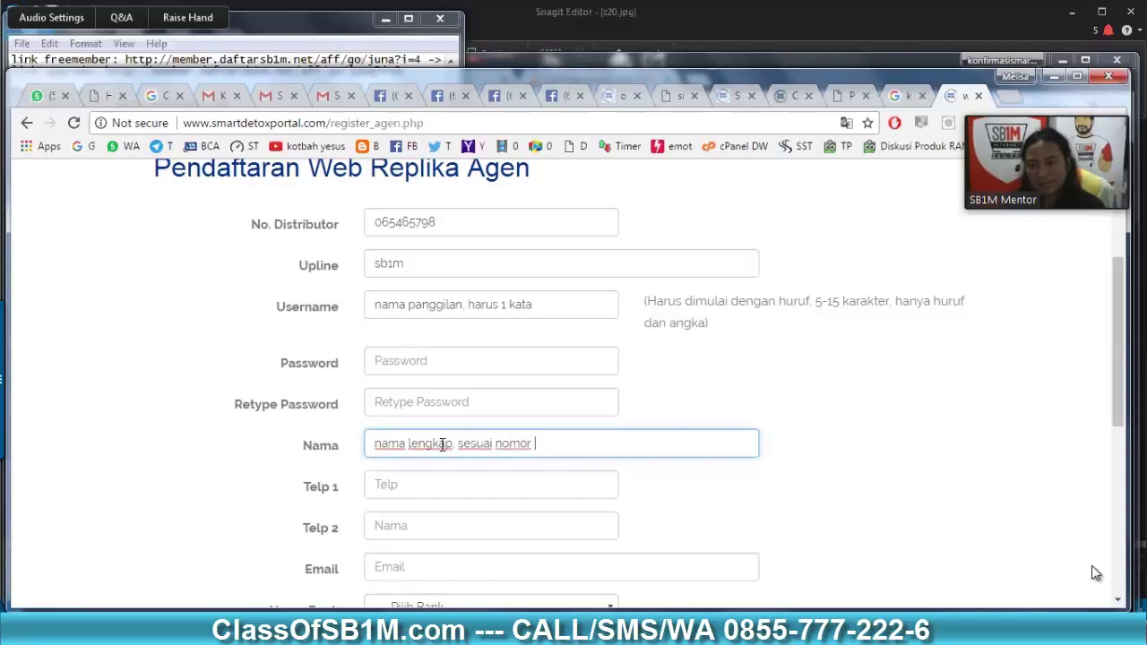
text(rekening)
scroll(502, 525, down, 1)
click(475, 498)
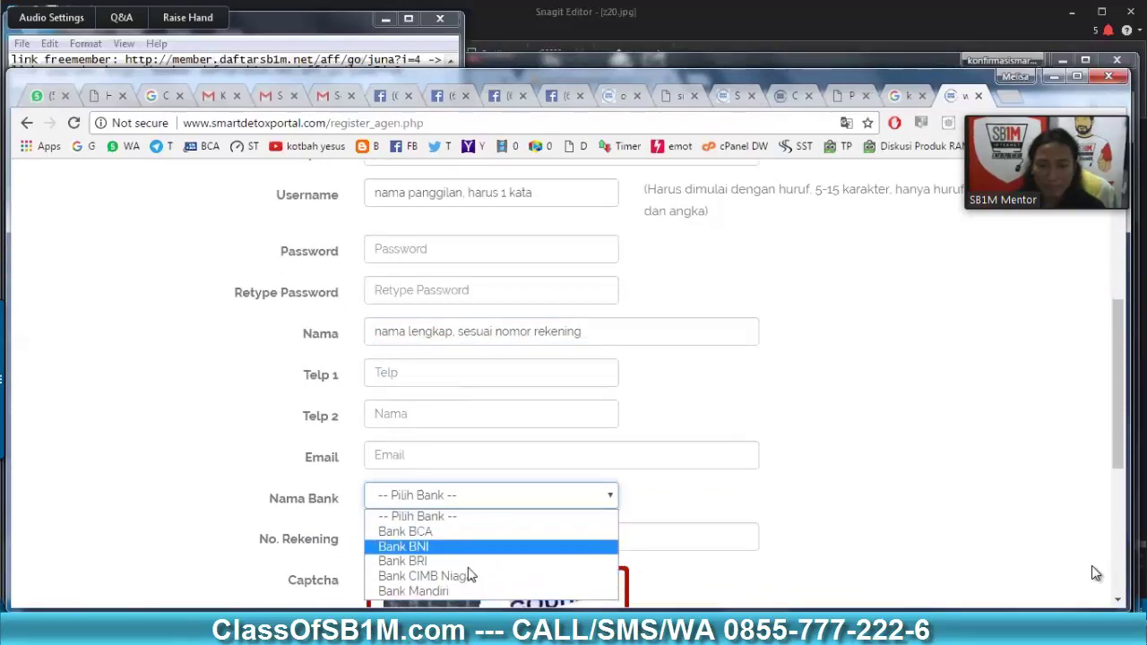
click(527, 532)
click(528, 536)
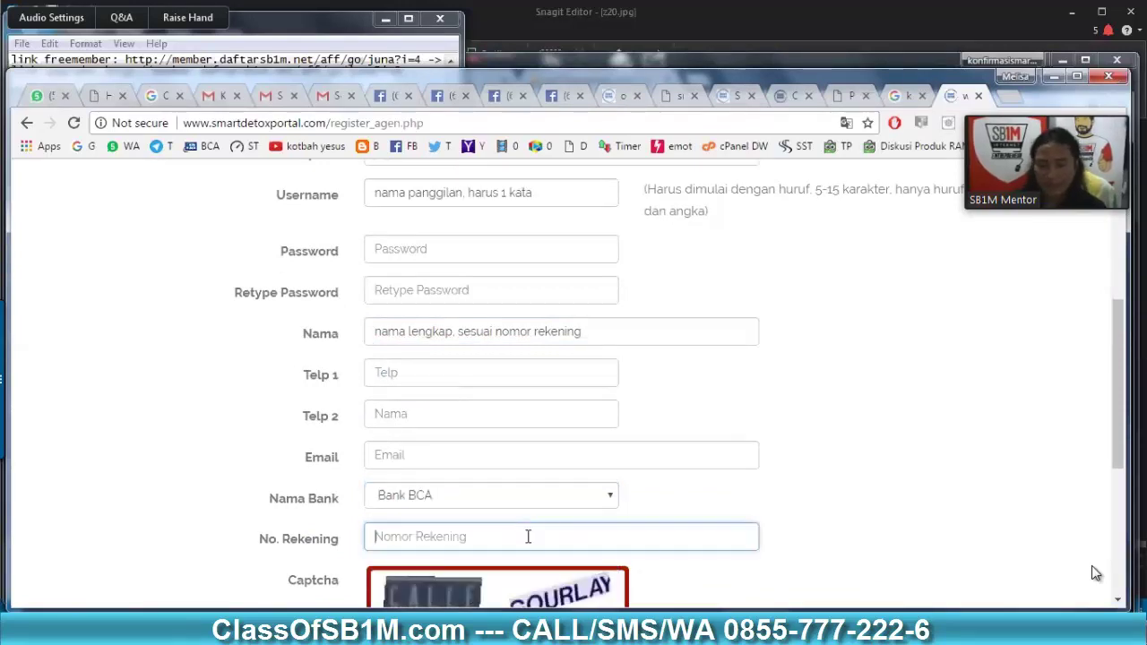
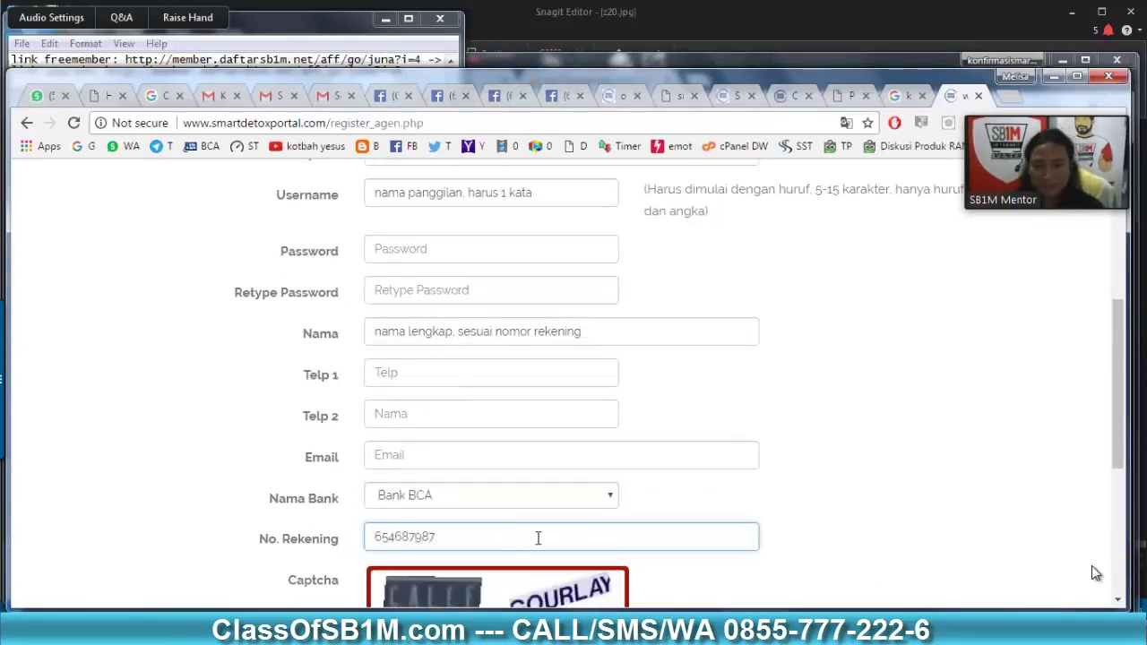
- Go back and reselect the No. Distributor value
scroll(534, 440, up, 2)
click(382, 279)
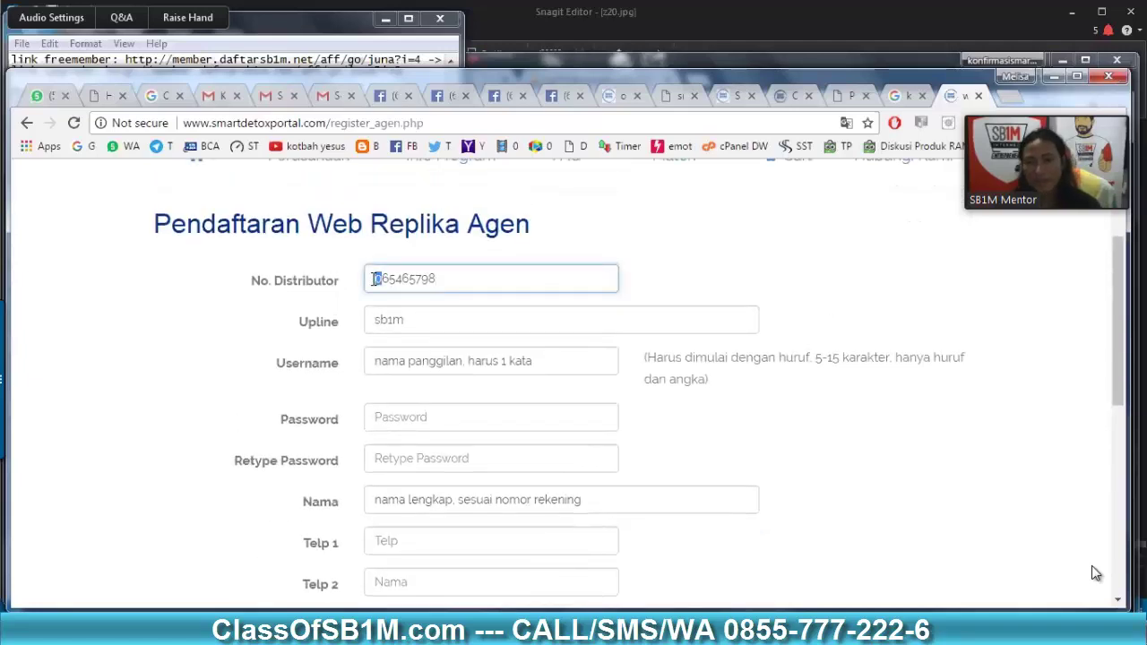
drag(378, 278, 383, 279)
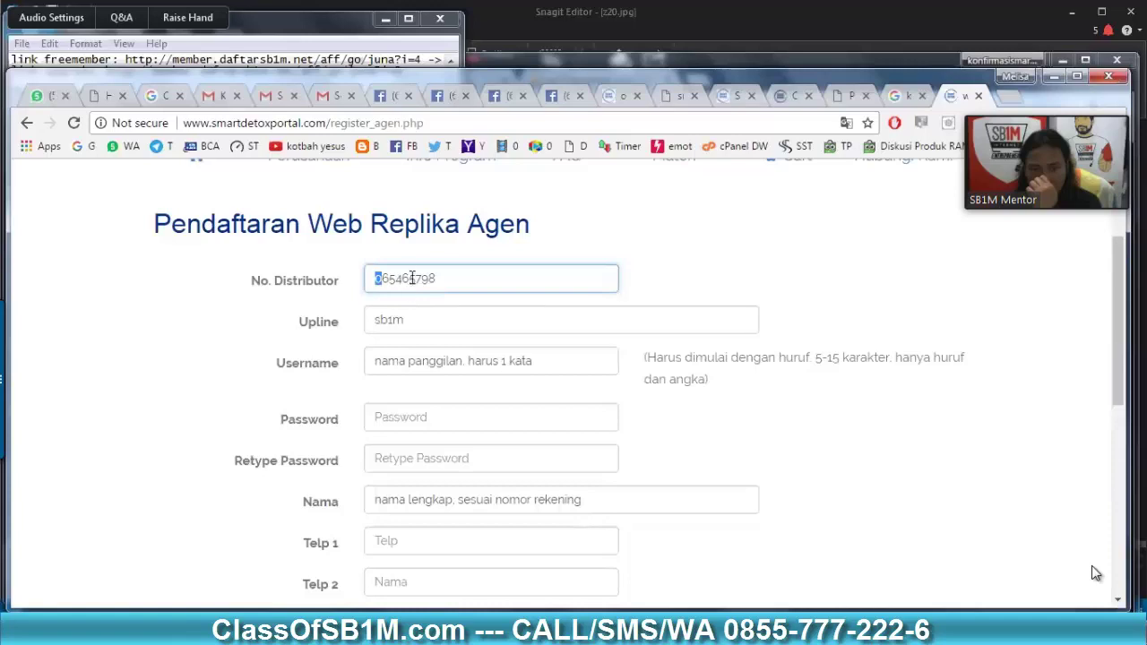
double_click(412, 278)
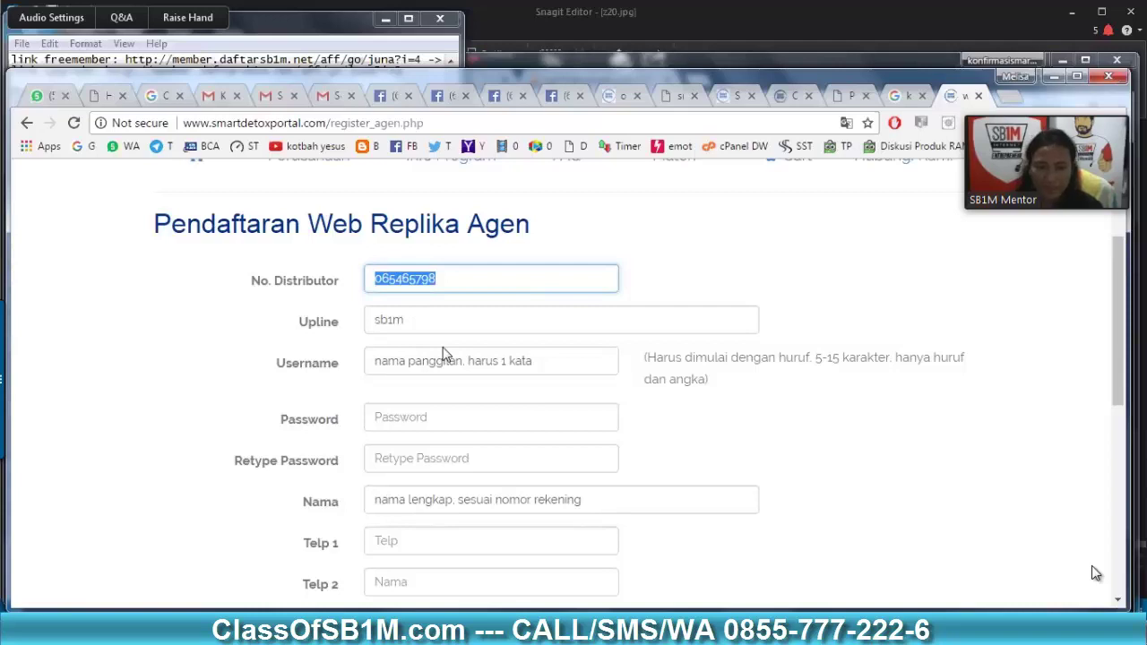
key(Tab)
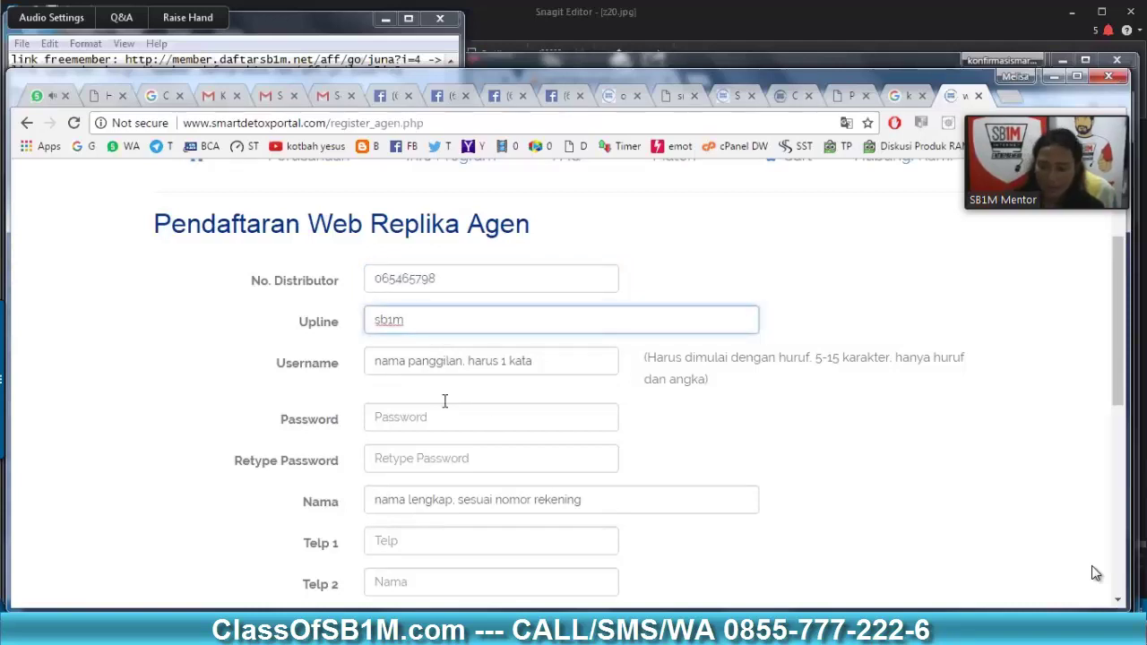
- Enter the Telp 1 and Telp 2 phone numbers and the email address
scroll(445, 400, down, 1)
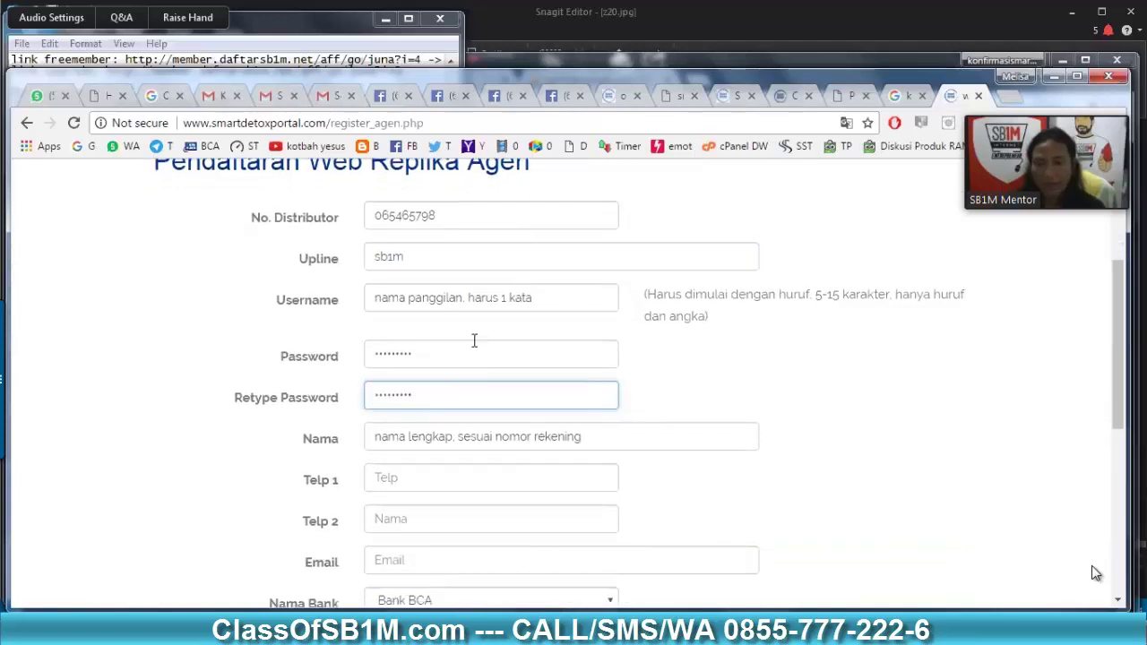
scroll(474, 340, down, 2)
click(474, 341)
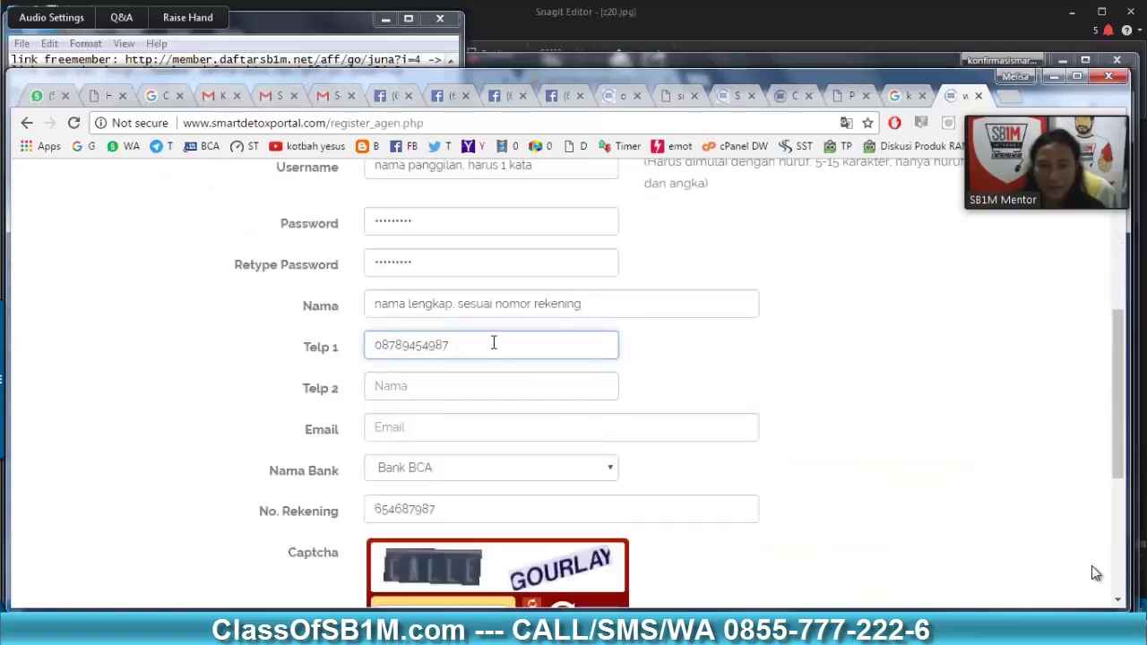
key(ctrl+a)
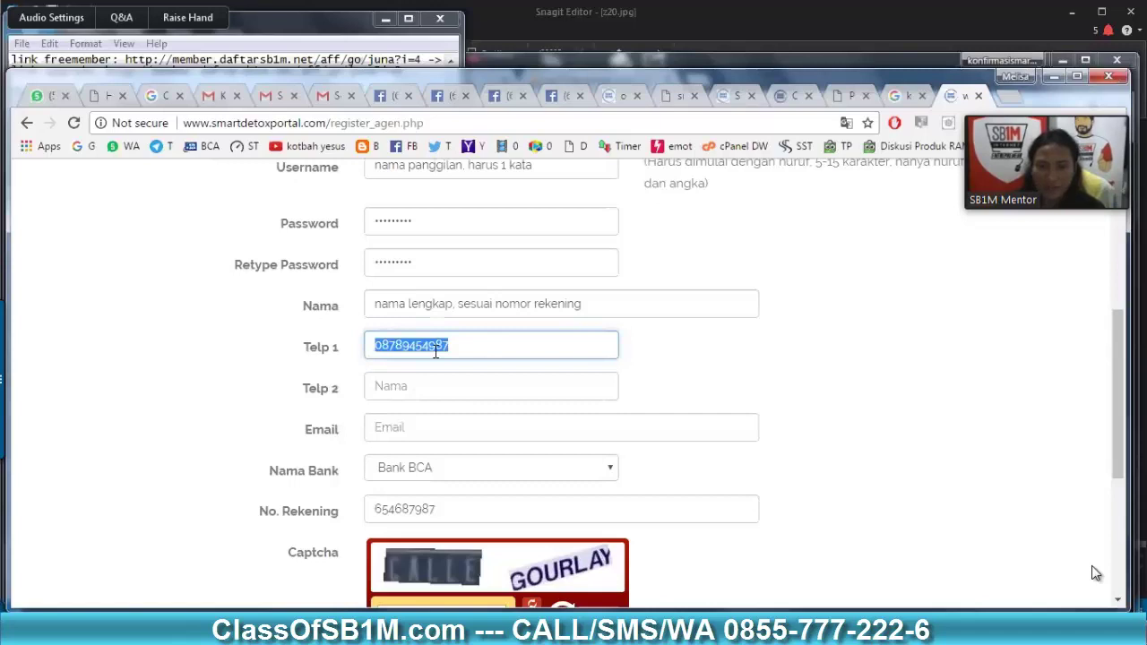
right_click(410, 385)
key(Return)
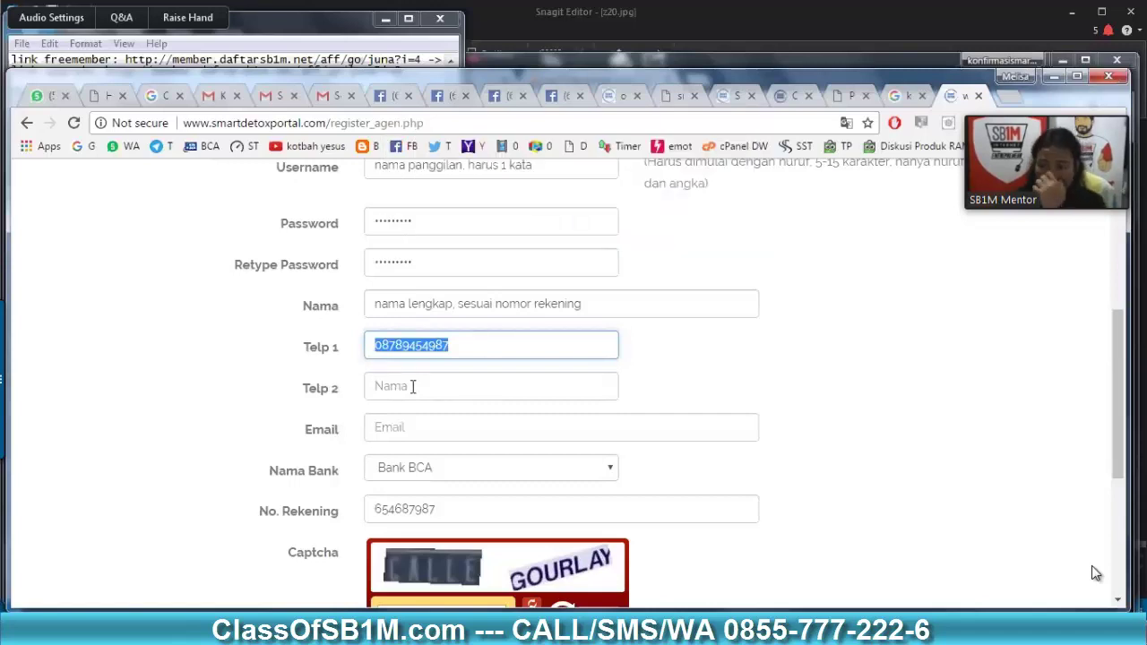
click(413, 386)
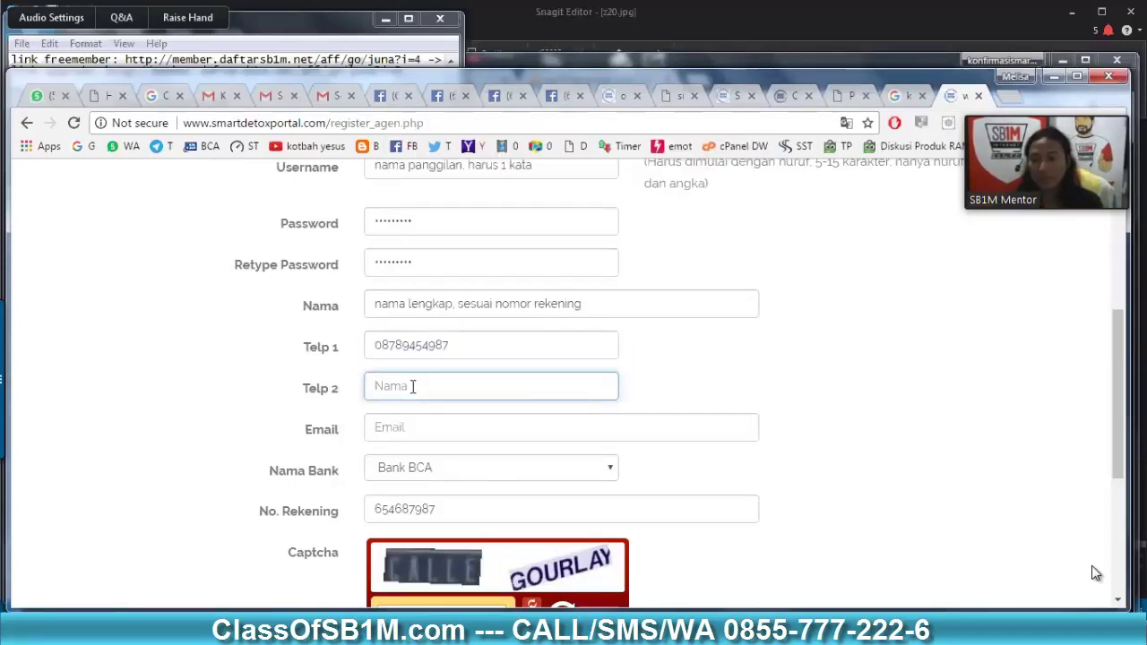
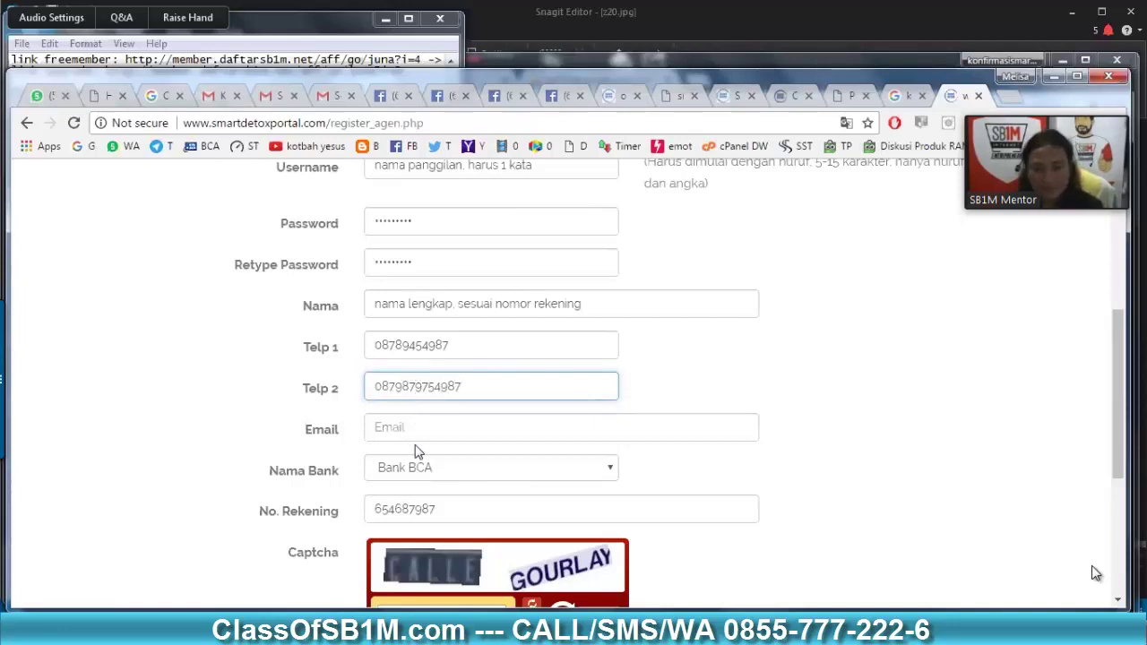
click(442, 425)
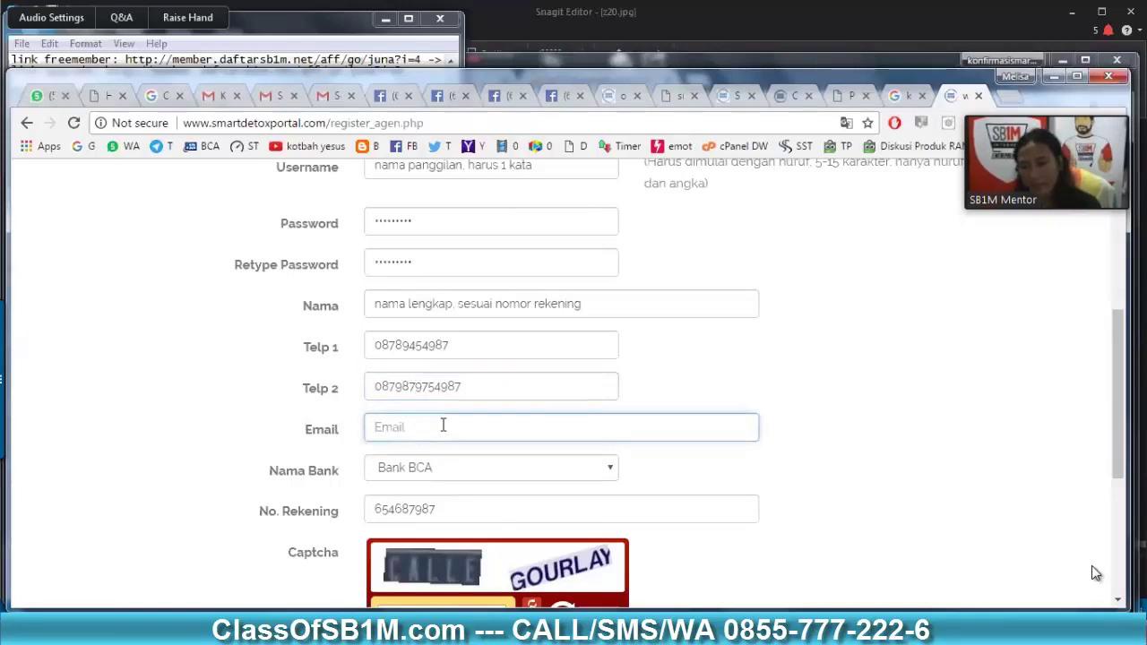
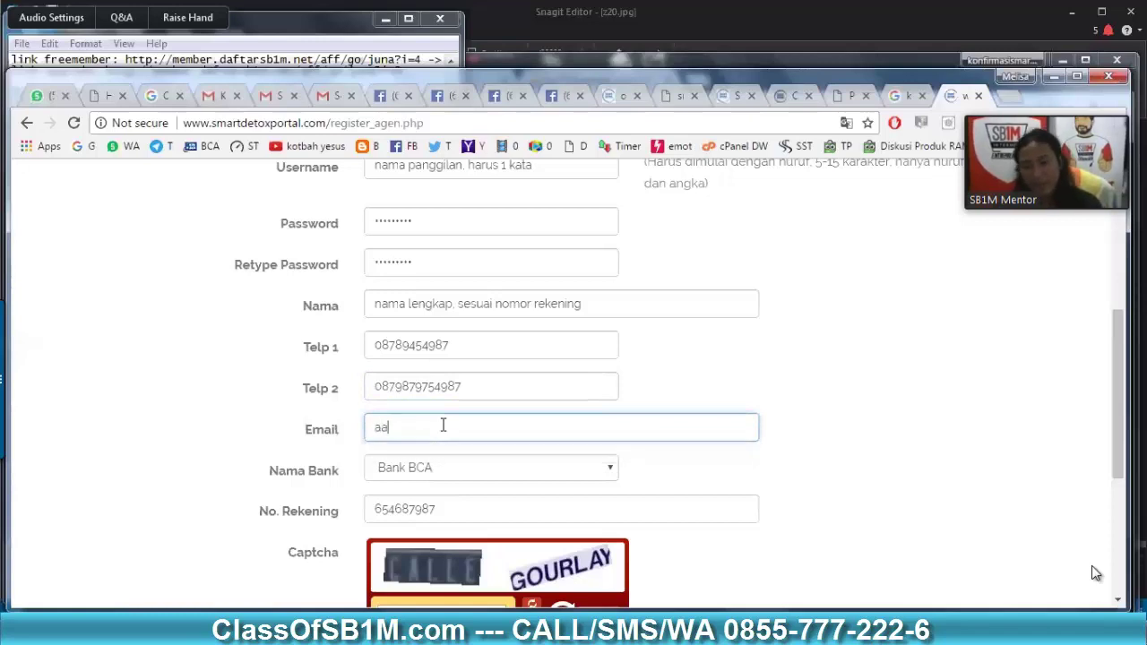
- Refresh the captcha, type its answer and submit the registration form
scroll(502, 473, down, 3)
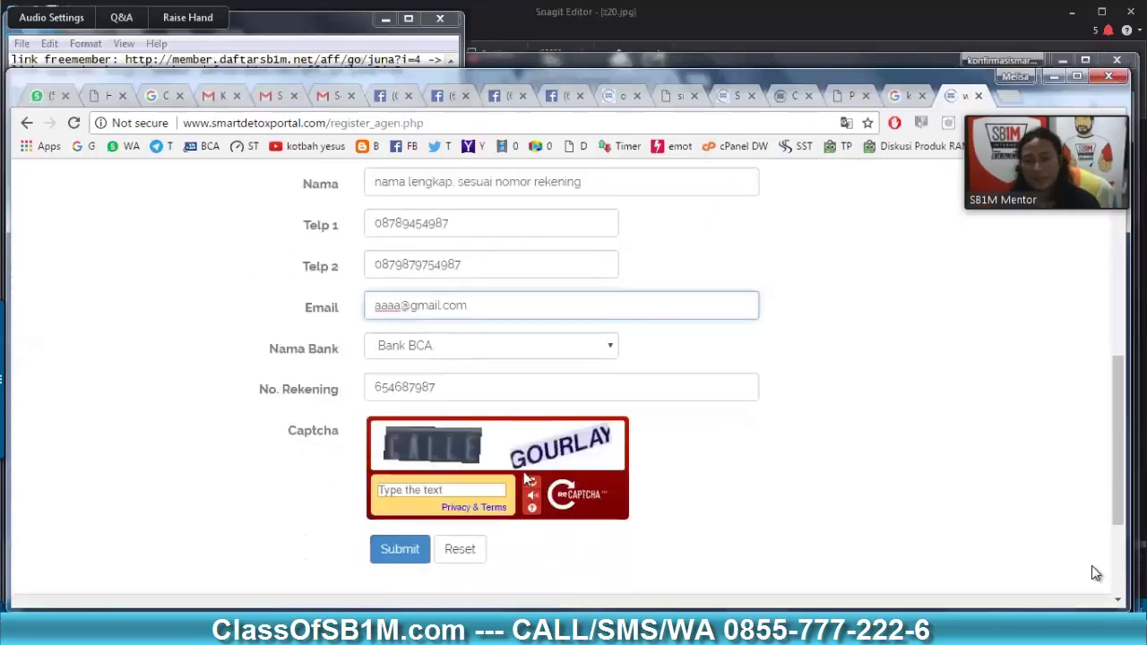
scroll(532, 448, down, 1)
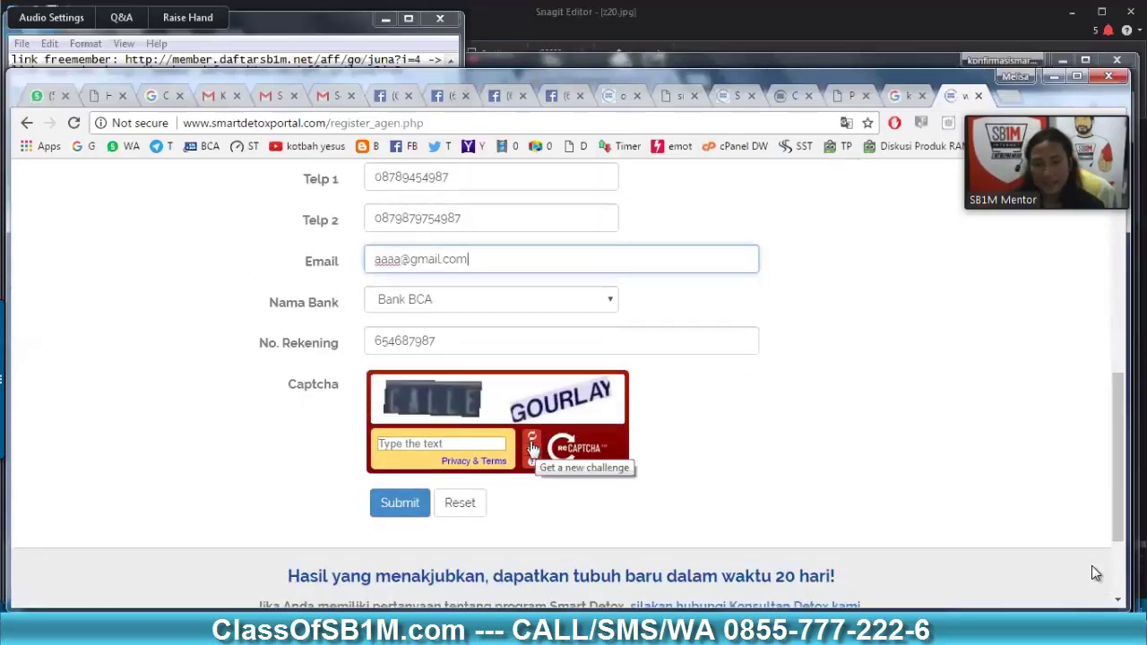
click(533, 446)
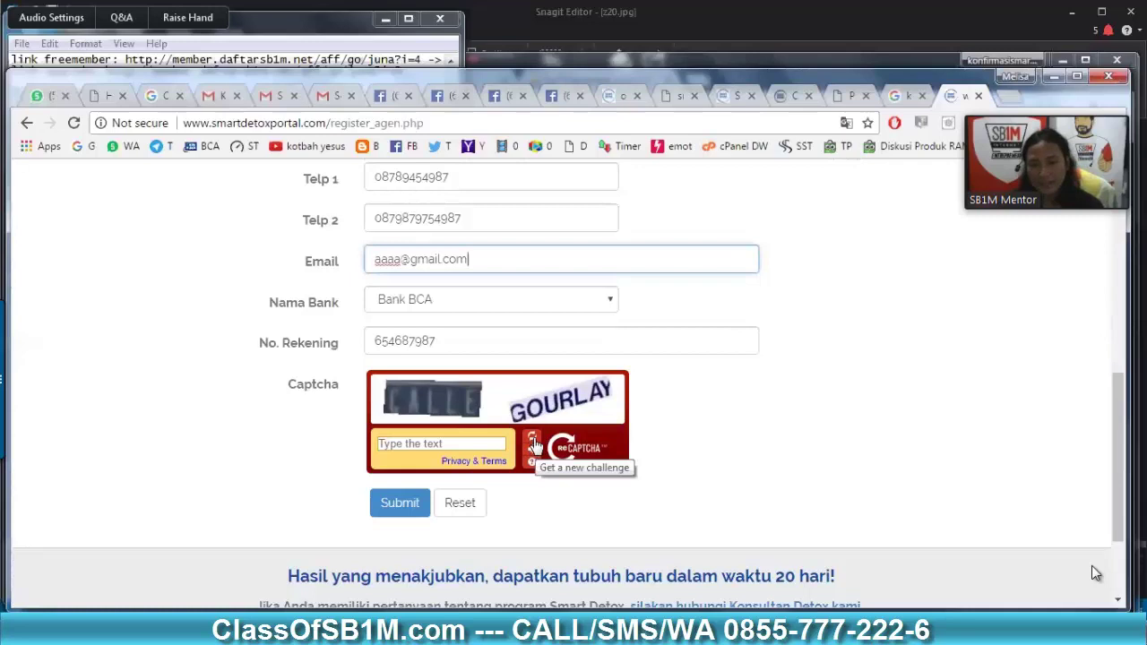
click(533, 445)
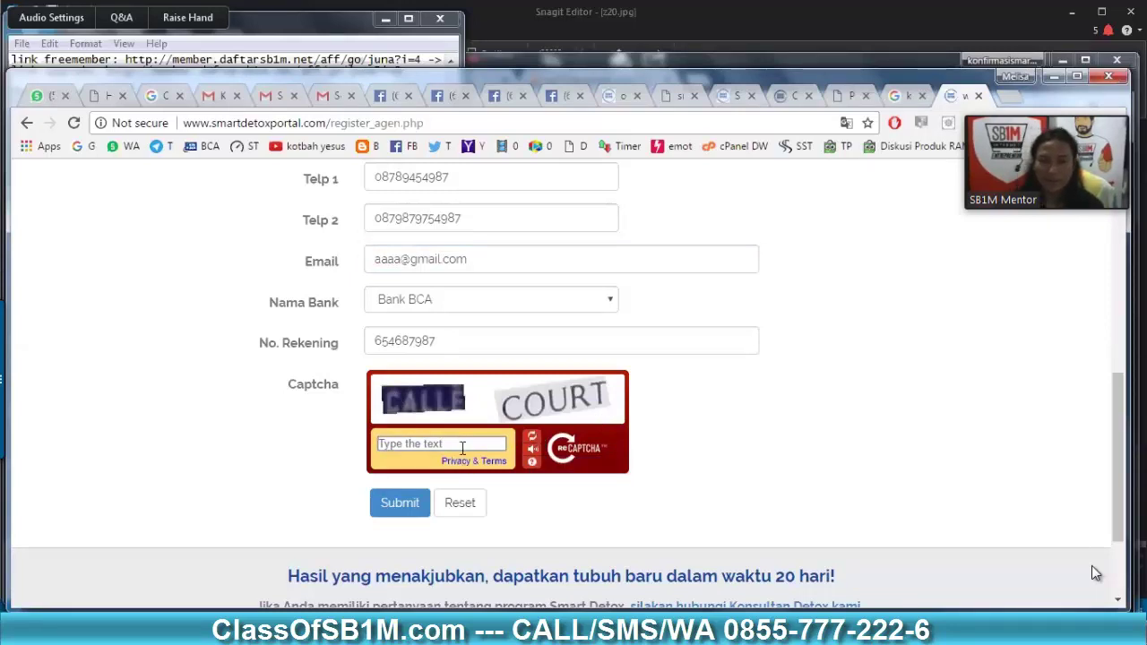
text(calle)
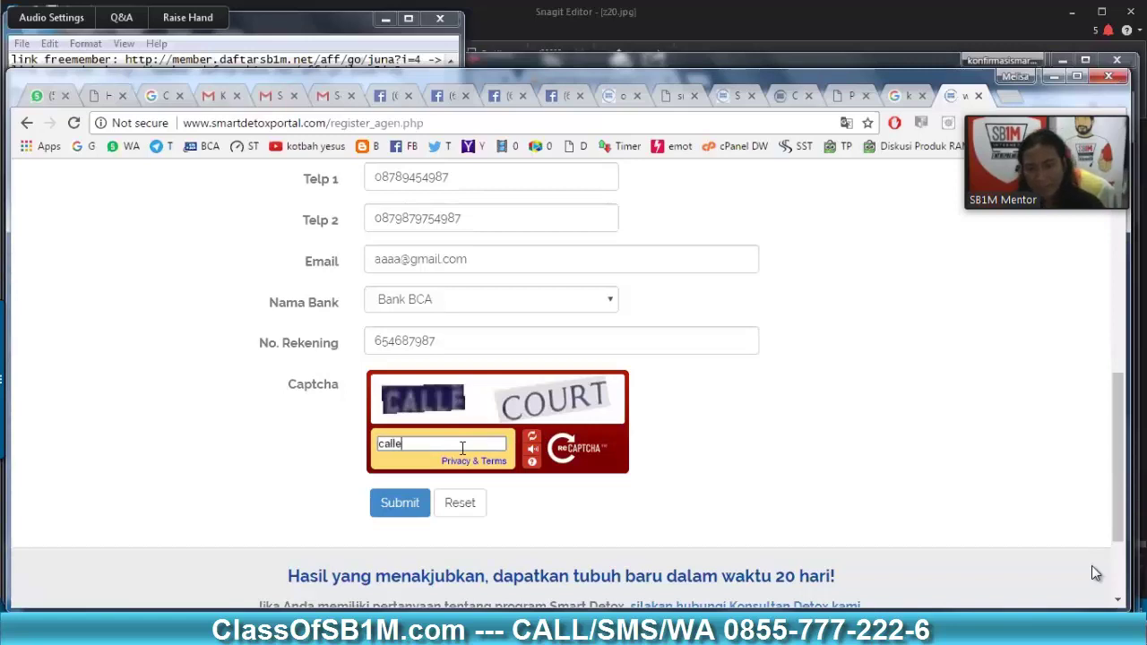
text( co)
key(BackSpace)
key(BackSpace)
key(BackSpace)
key(BackSpace)
key(BackSpace)
key(BackSpace)
key(BackSpace)
key(BackSpace)
text(CALLE COURT)
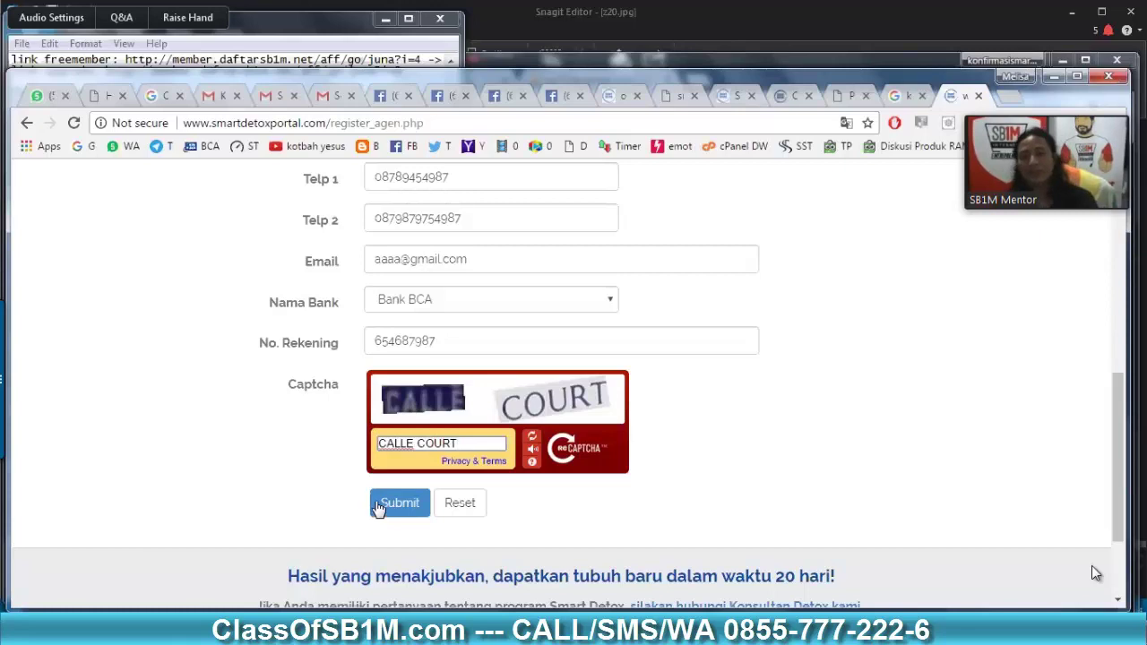
click(378, 508)
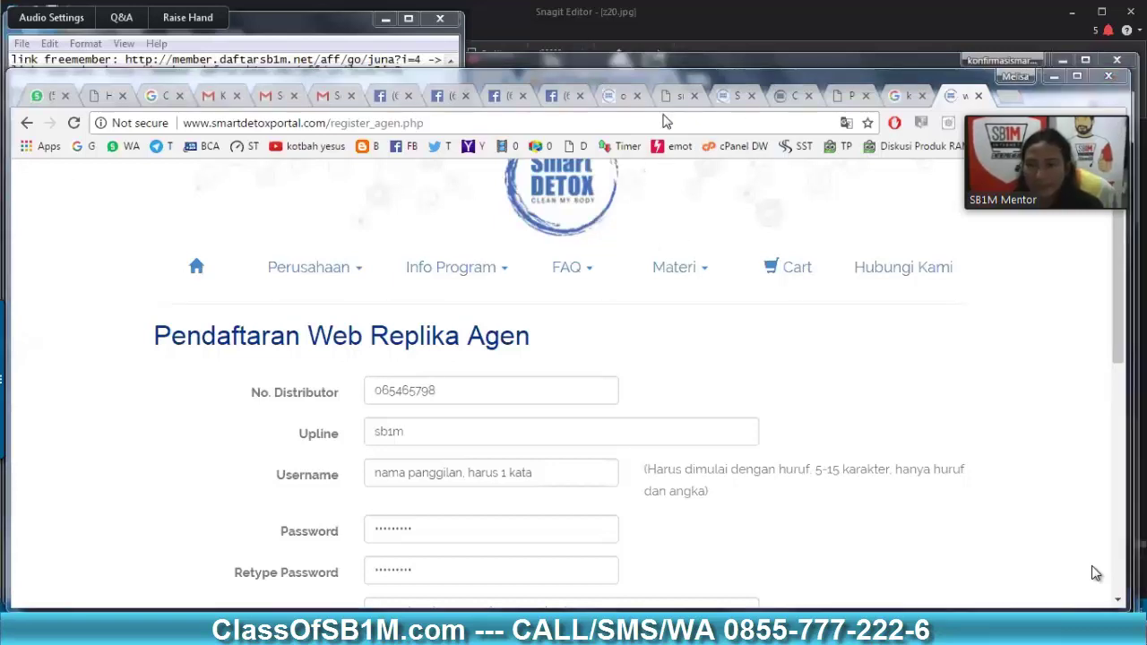
- Return to the orderdisini profile tab and scroll through the Web Replika Profile page
click(617, 101)
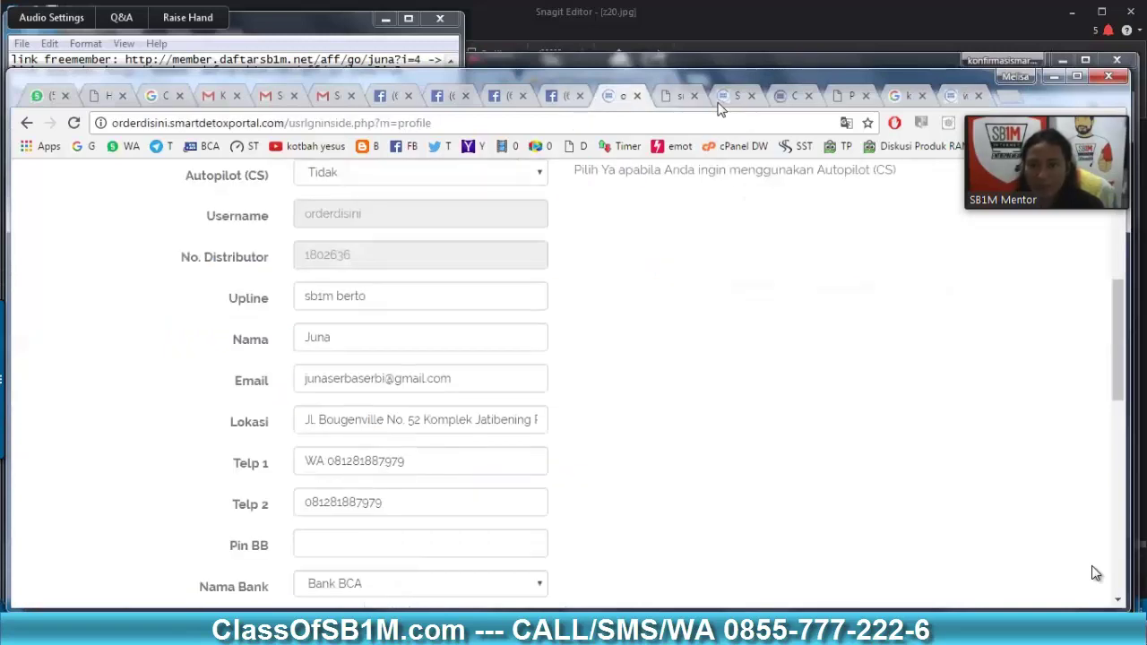
click(657, 96)
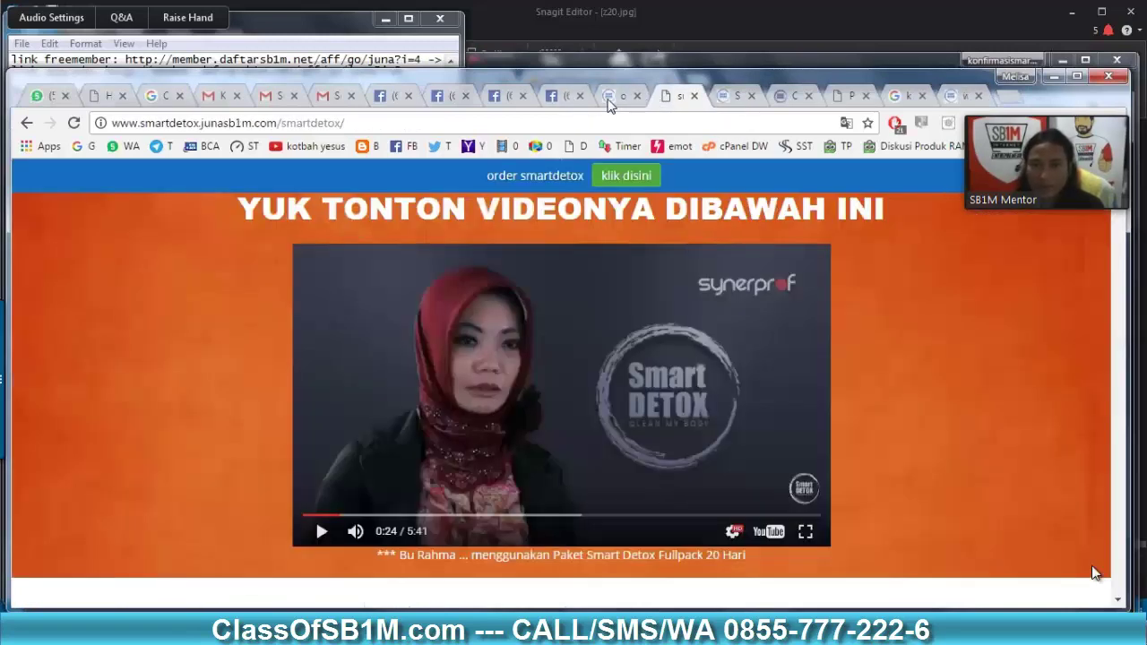
key(ctrl+Tab)
key(ctrl+shift+Tab)
key(ctrl+shift+Tab)
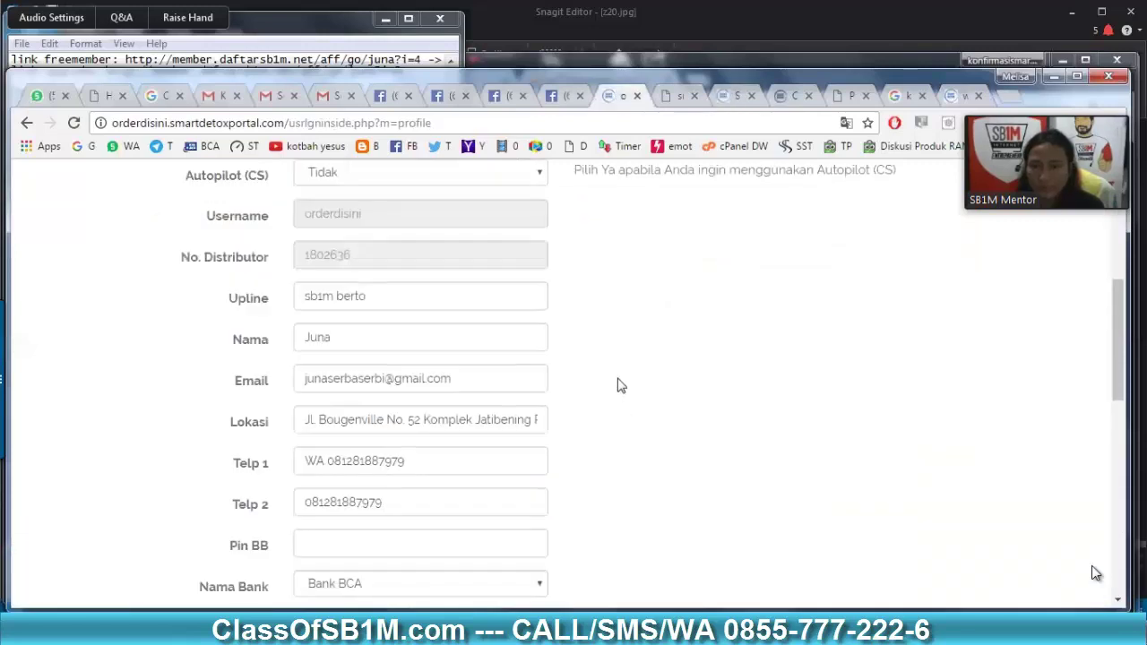
scroll(622, 385, up, 1)
scroll(621, 384, up, 1)
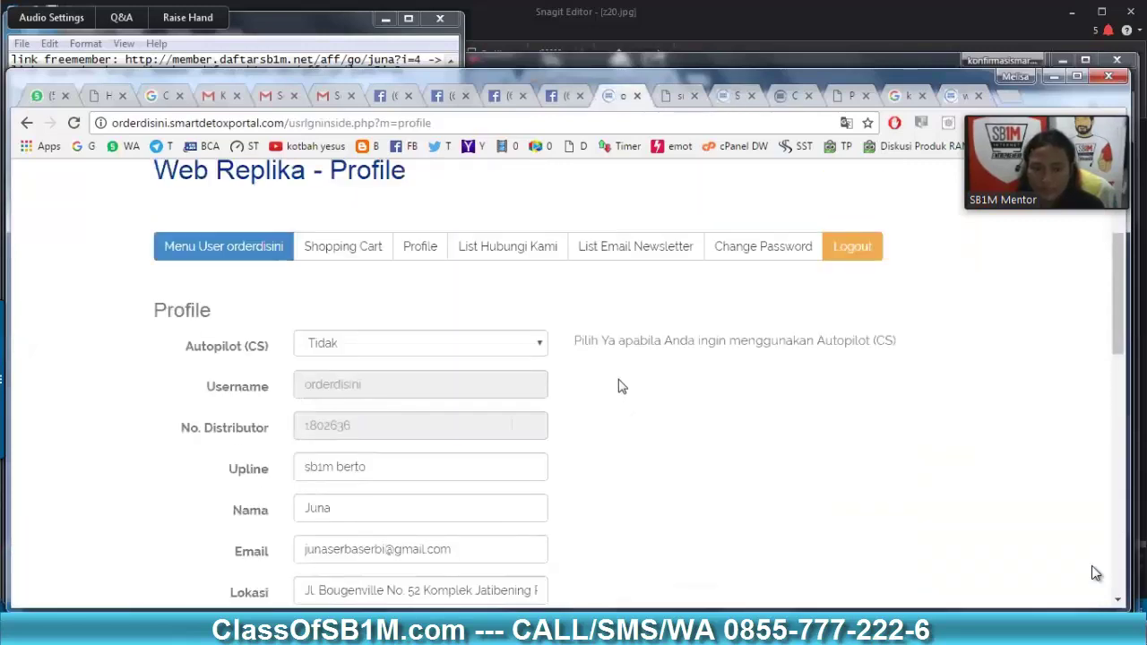
scroll(621, 384, down, 7)
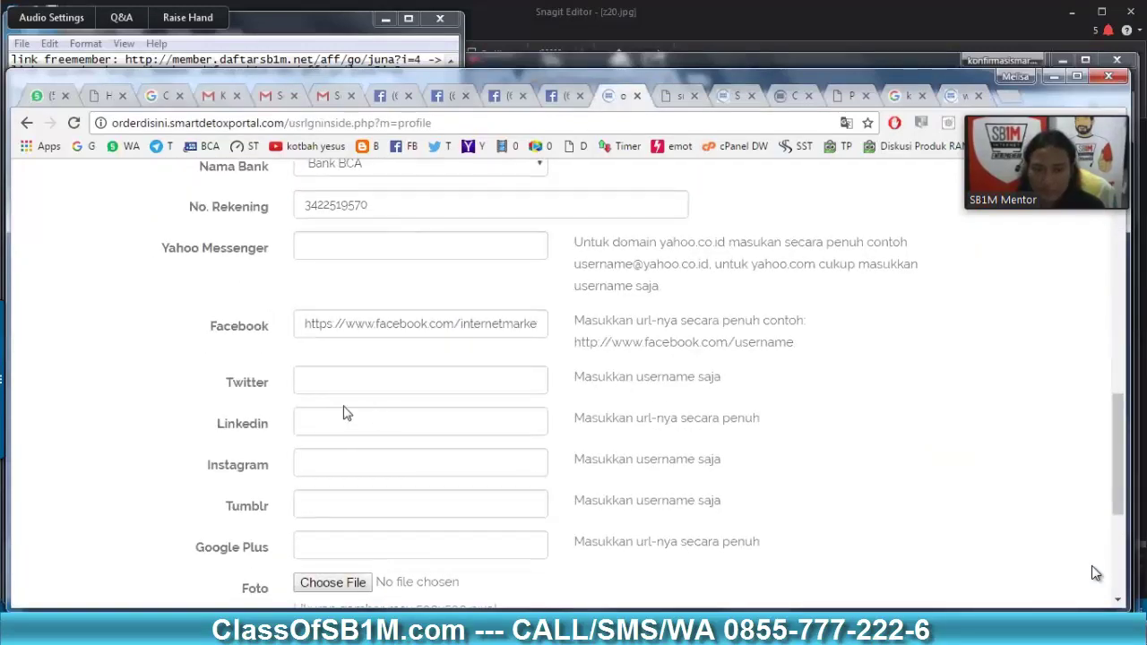
scroll(460, 302, down, 2)
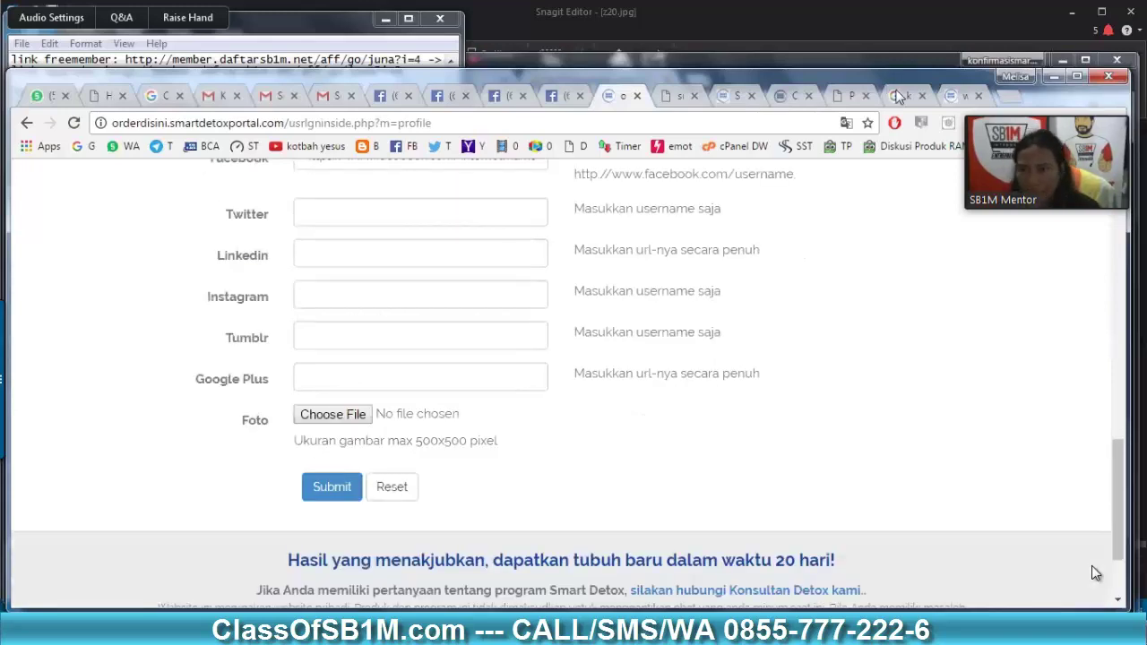
scroll(545, 409, down, 2)
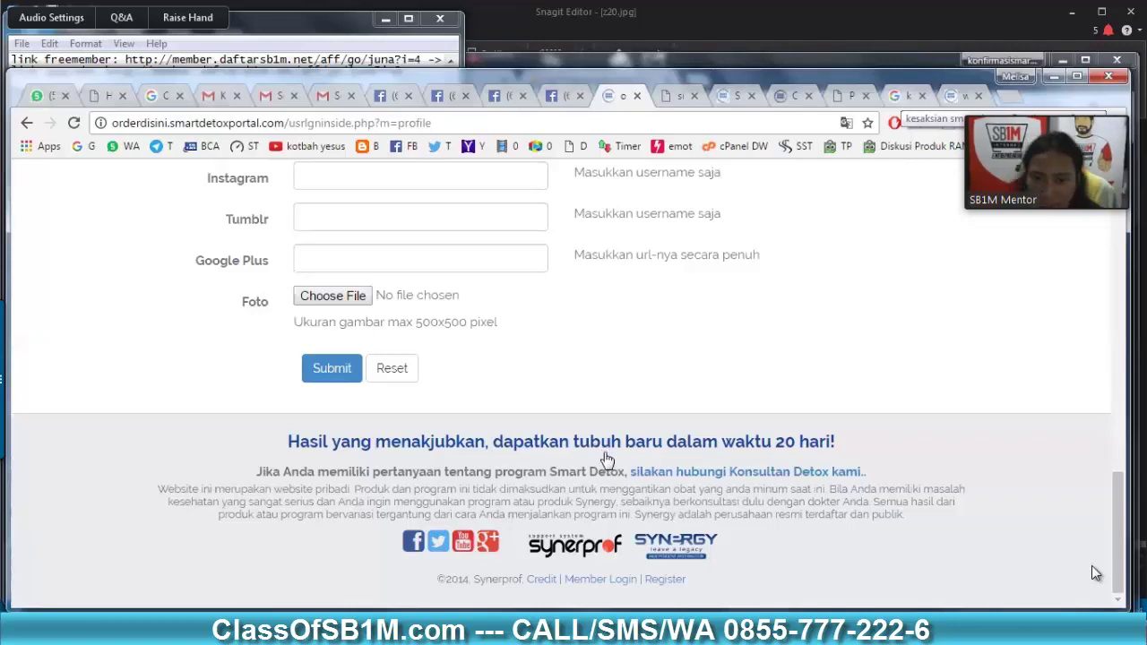
- Look through the kesaksian smart detox Google Images results
click(900, 96)
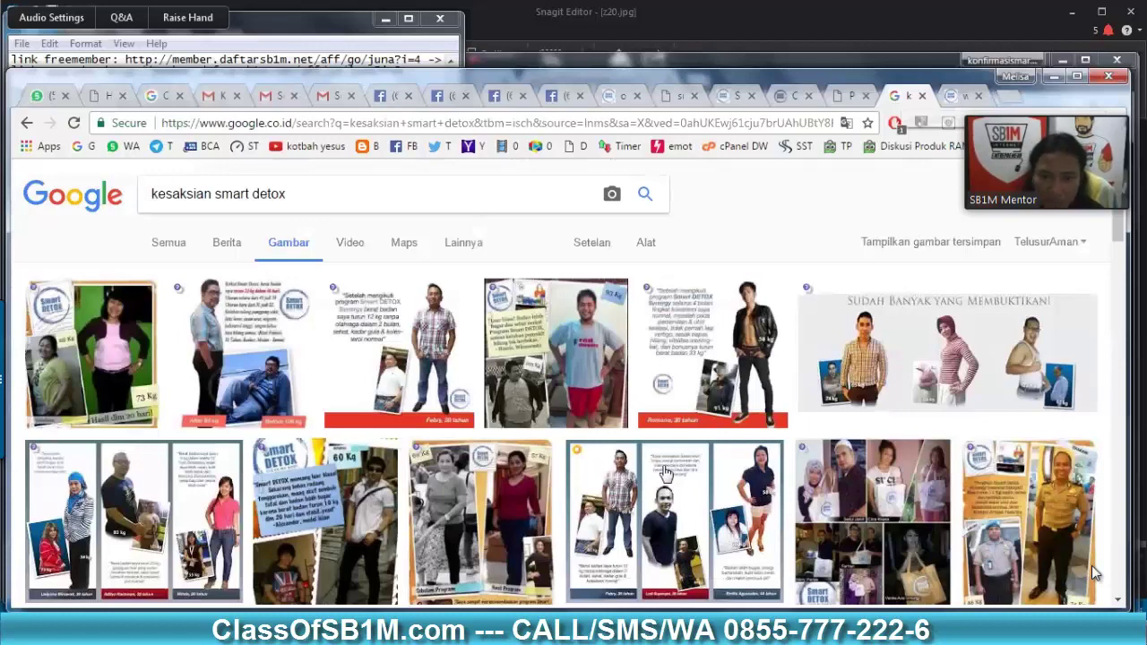
scroll(663, 472, down, 5)
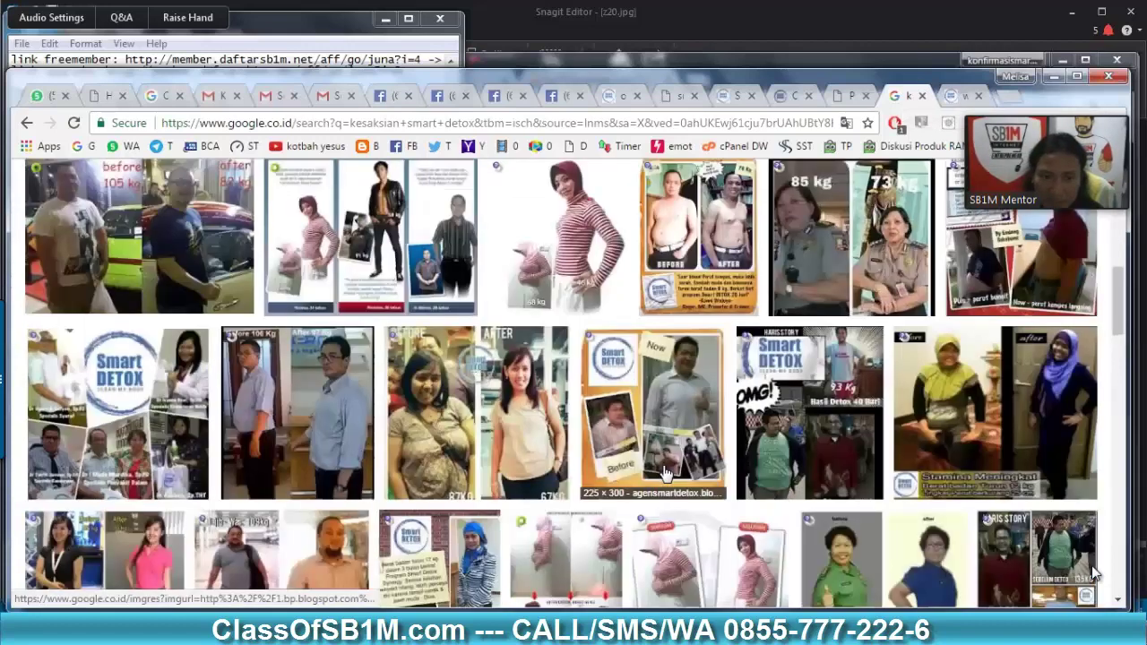
scroll(666, 473, up, 5)
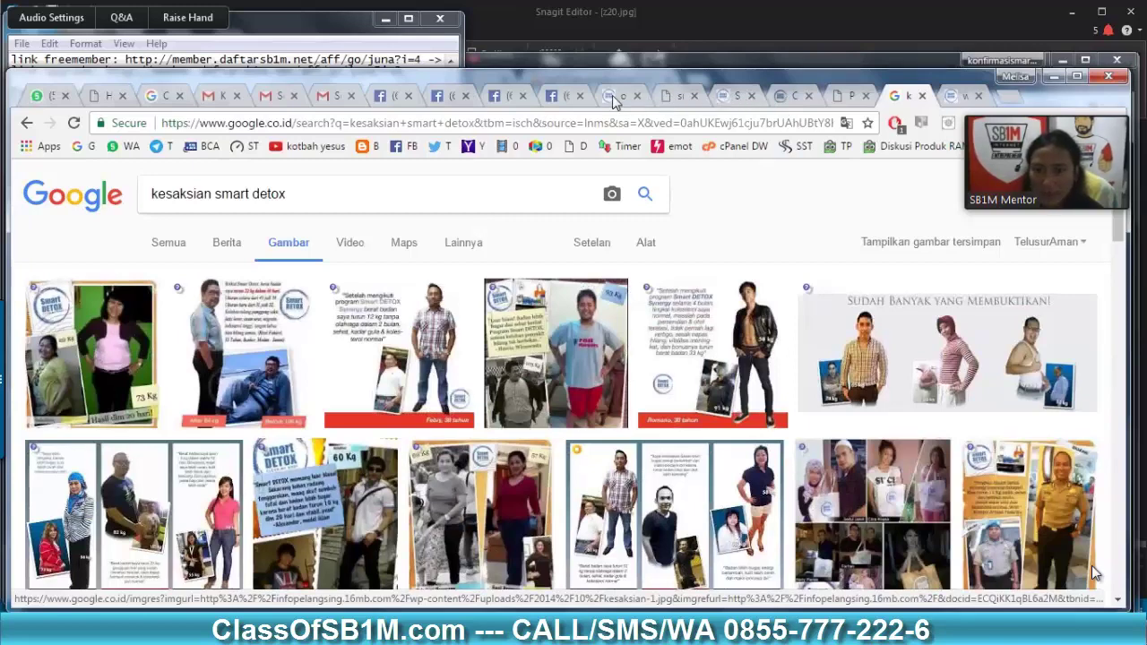
- Flip through the caralangsing and smartdetox tabs, then open a new blank tab
click(788, 95)
key(ctrl+shift+Tab)
key(ctrl+shift+Tab)
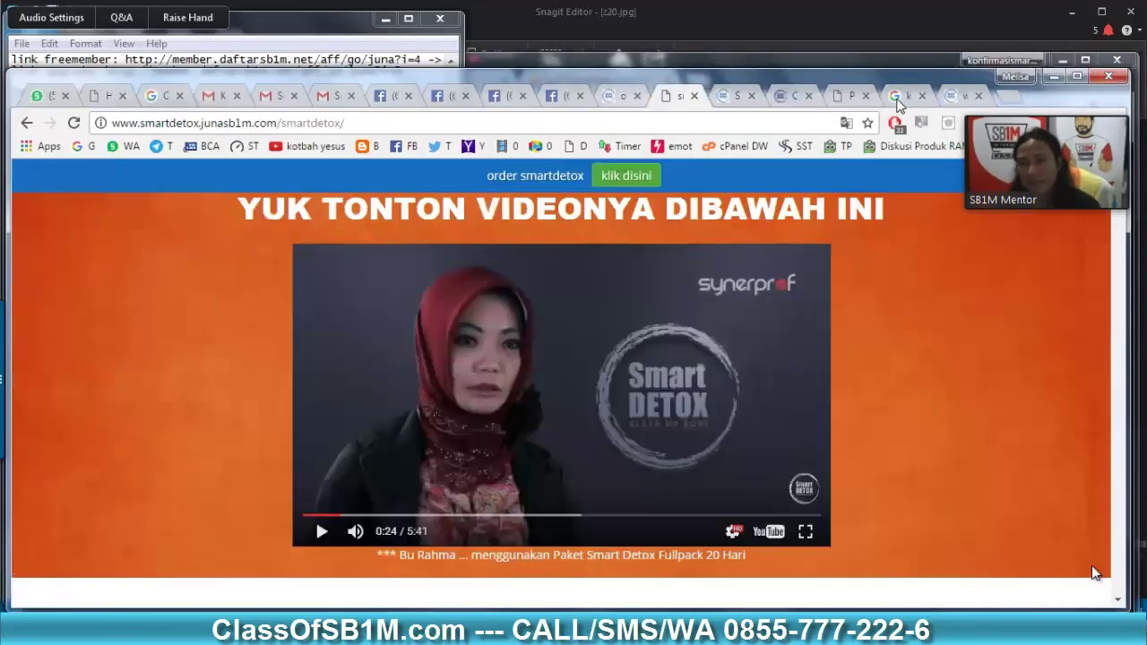
key(ctrl+Tab)
key(ctrl+Tab)
key(ctrl+Tab)
key(ctrl+Tab)
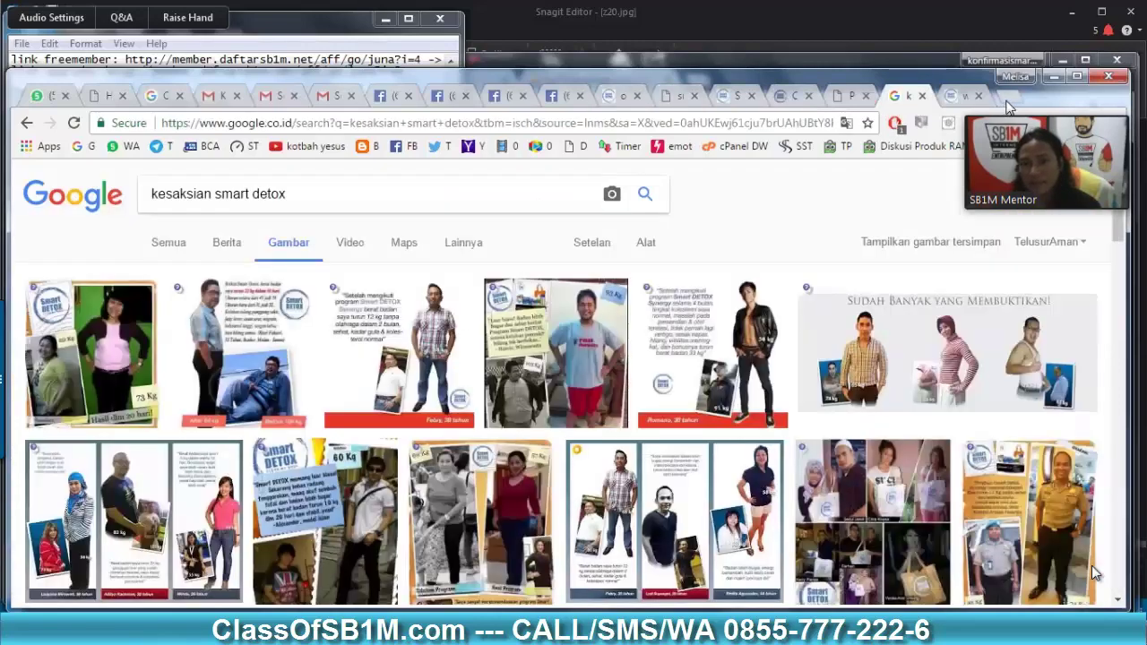
key(ctrl+t)
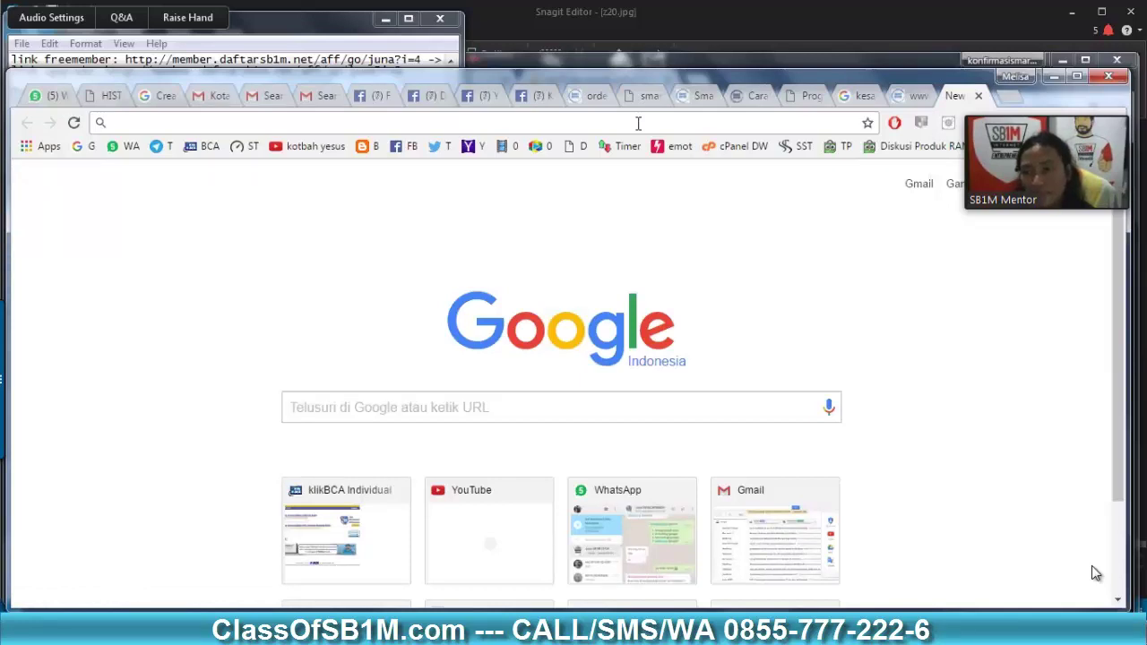
- Load blog.junasb1m.com/seminarjakarta by trimming the 'blog' autocomplete and choosing the seminarjakarta suggestion
text(blog)
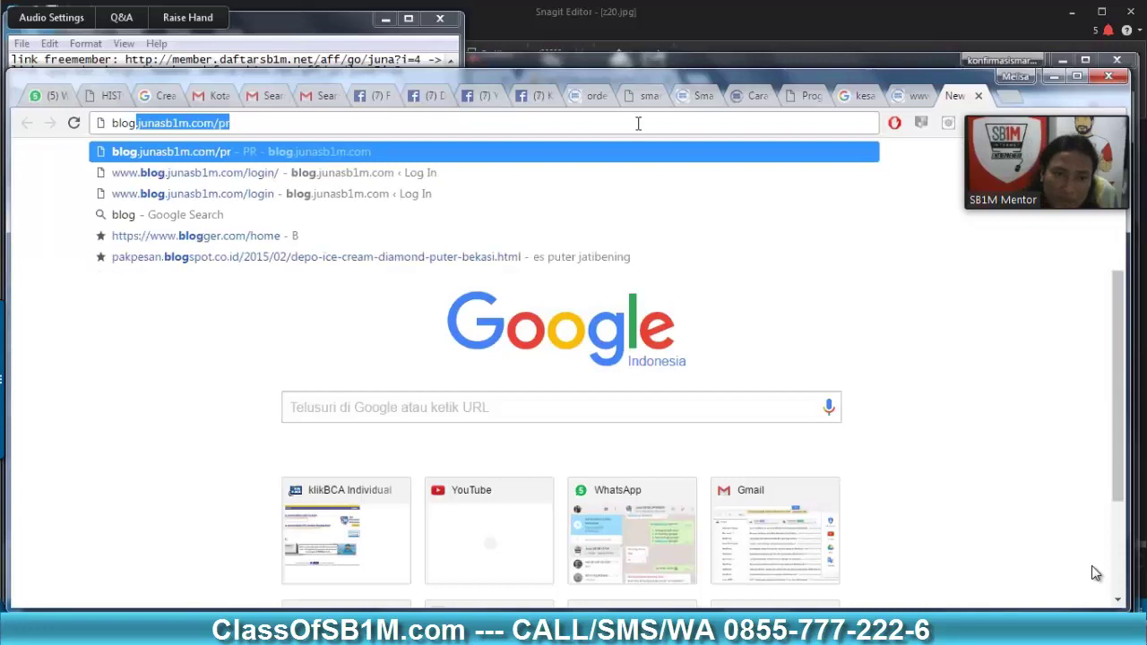
key(End)
key(BackSpace)
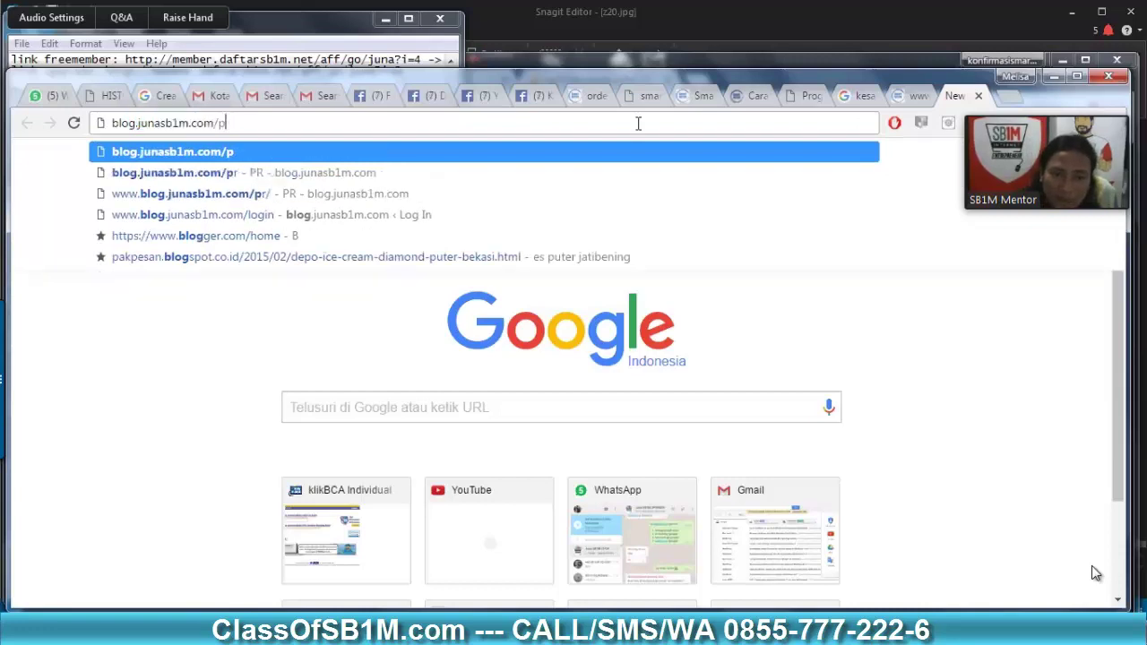
key(BackSpace)
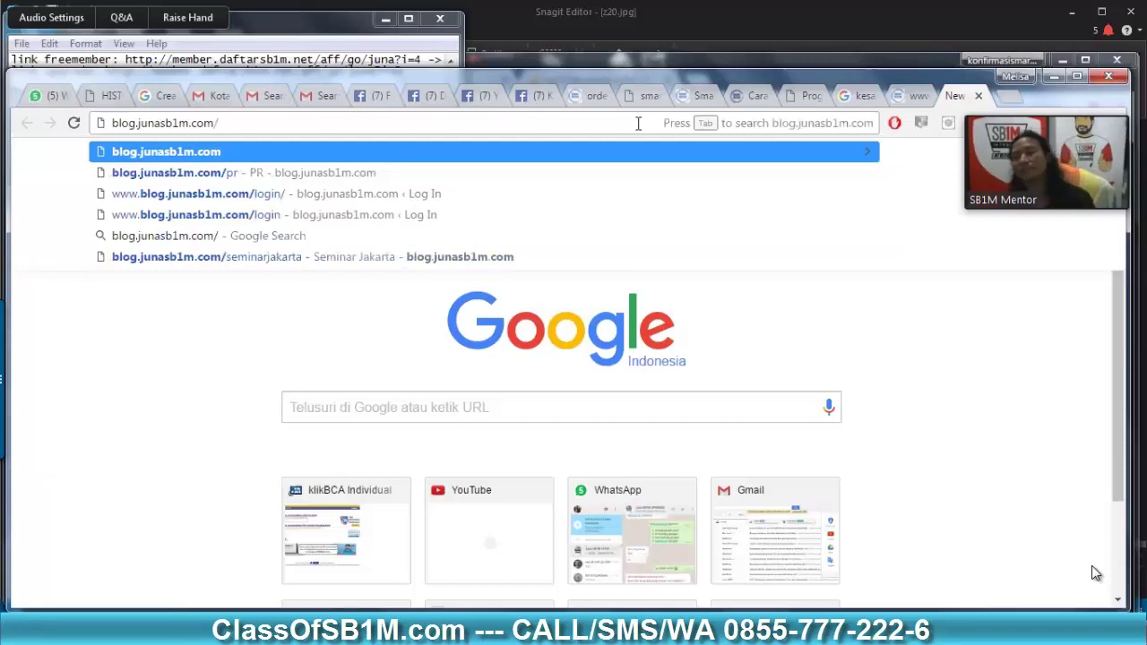
key(Down)
key(Down)
key(Down)
key(Down)
key(Down)
key(Return)
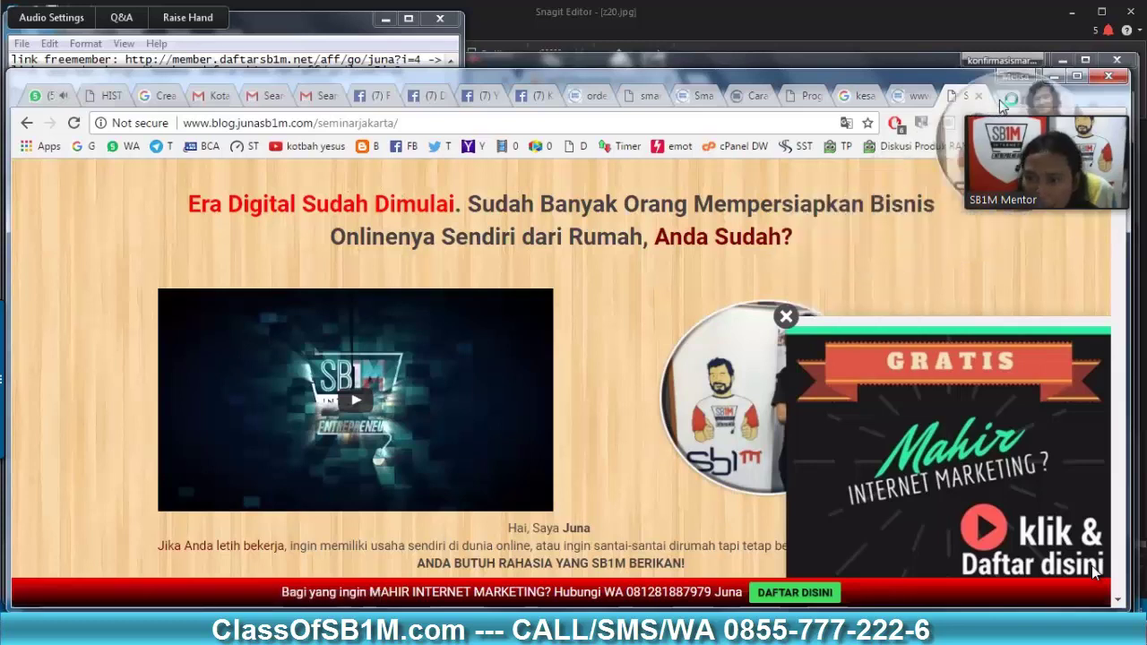
- Open the round bannerjuna.png photo in a new tab, cancelling a stray screen capture
click(1092, 573)
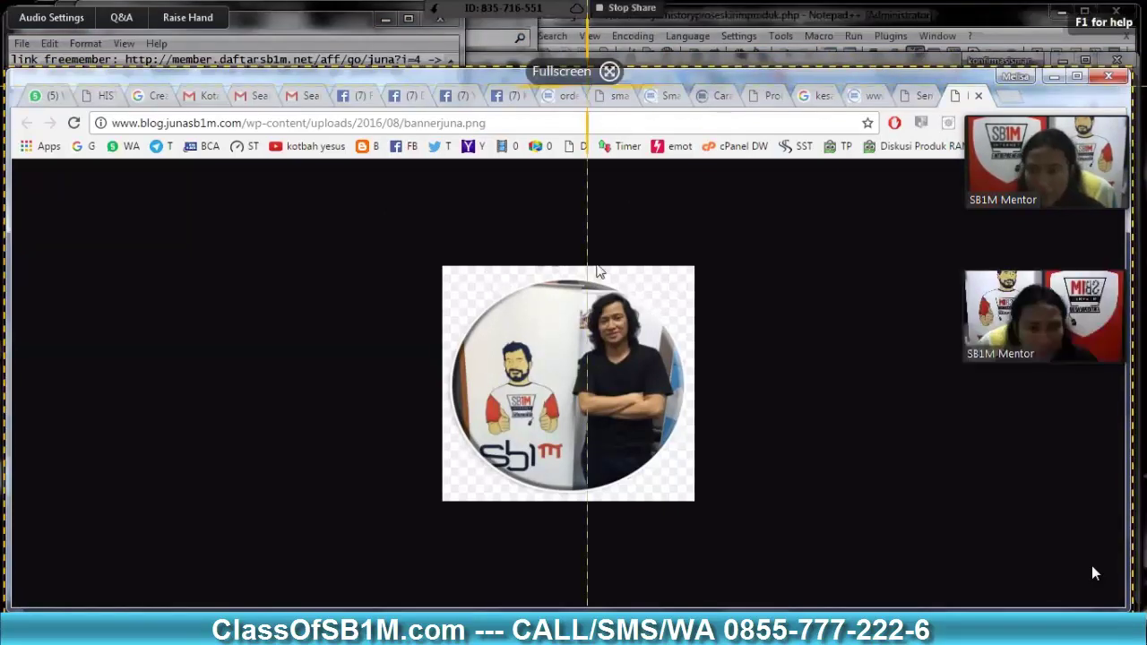
key(Print)
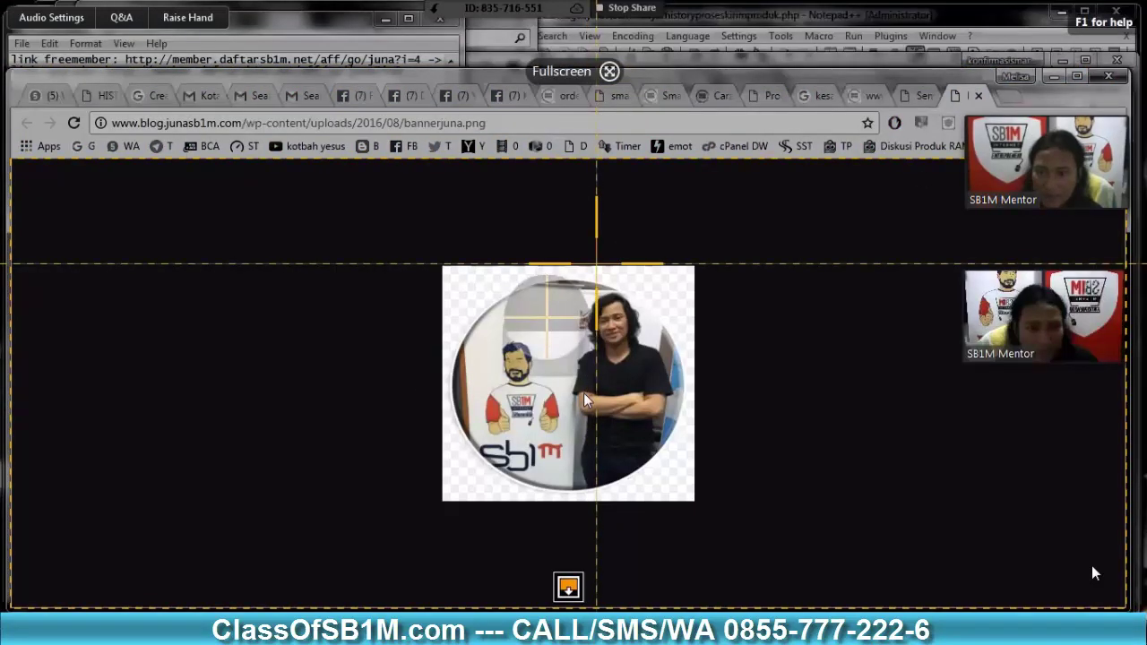
key(Escape)
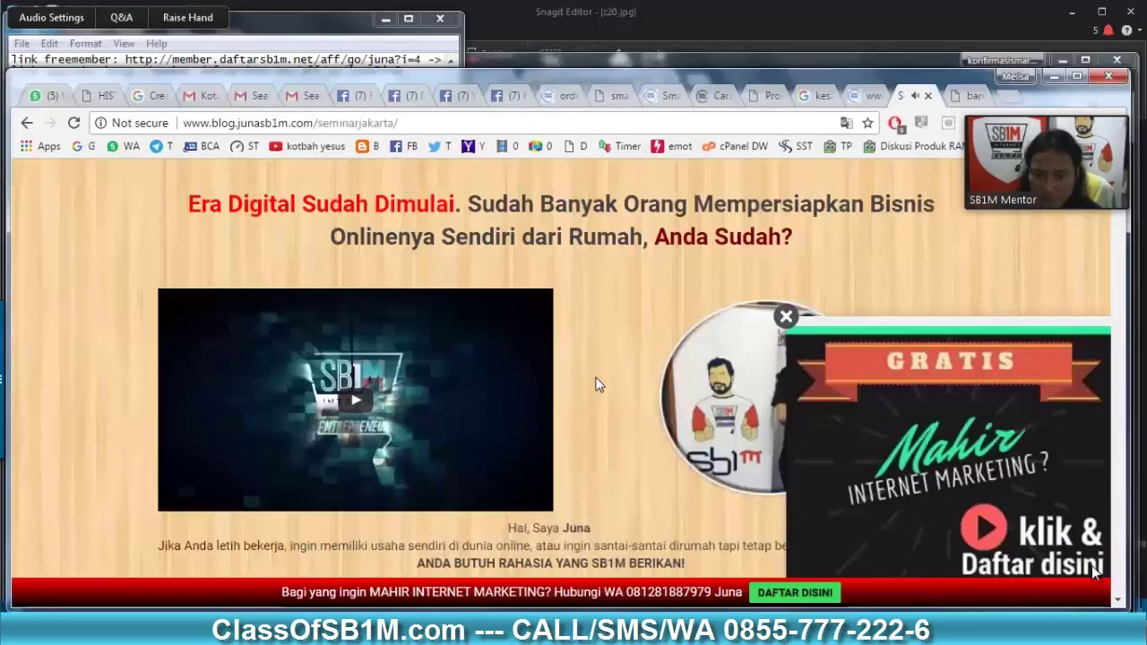
scroll(596, 381, down, 10)
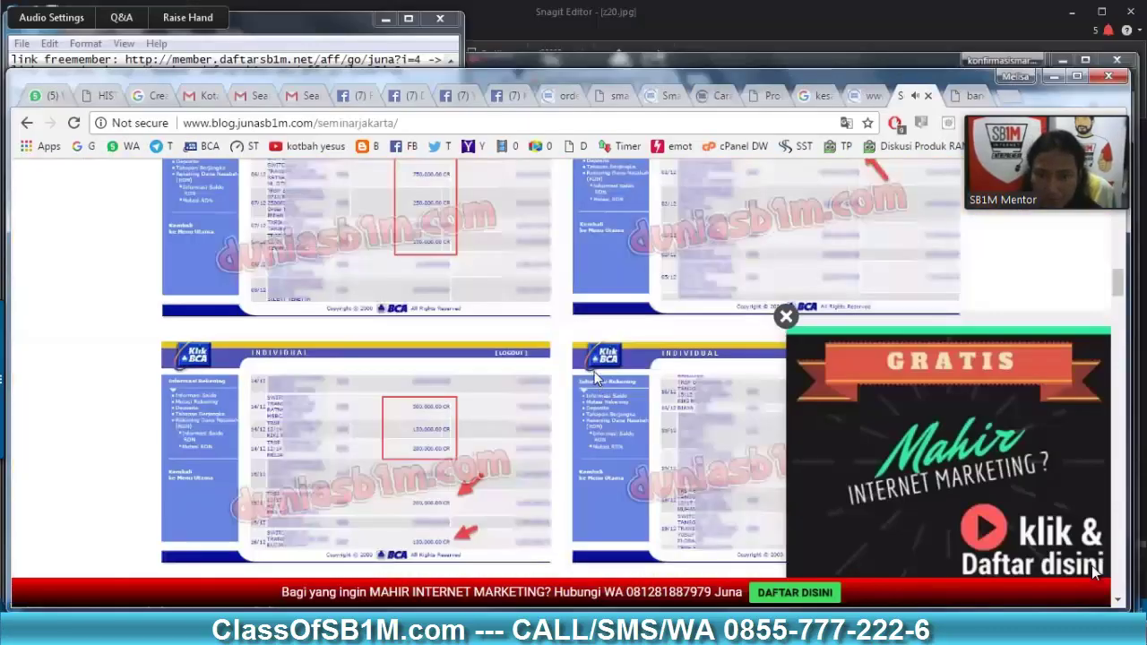
scroll(595, 378, down, 5)
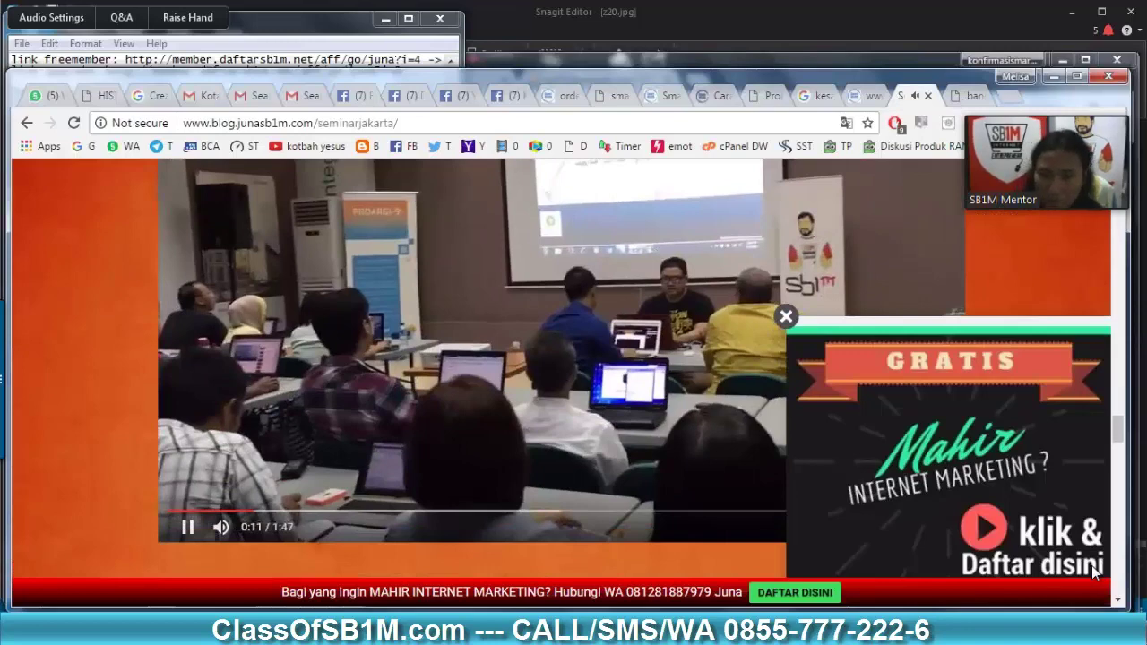
- Try a region capture around the banner photo, cancel it, and return to the Smart Detox portal
key(ctrl+Tab)
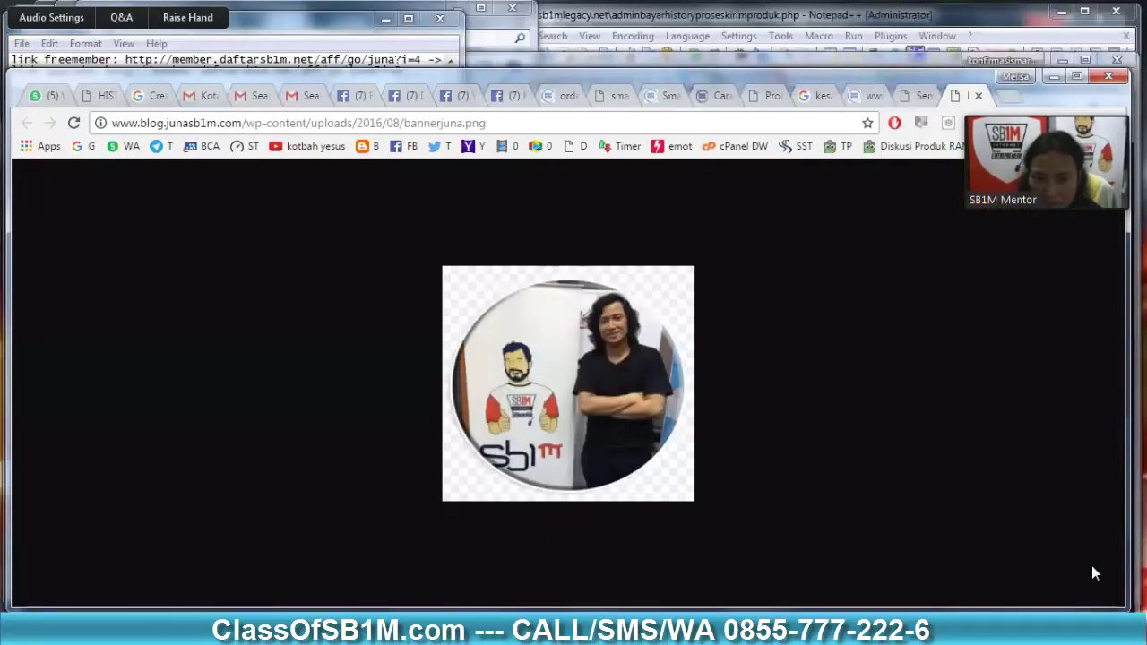
key(Print)
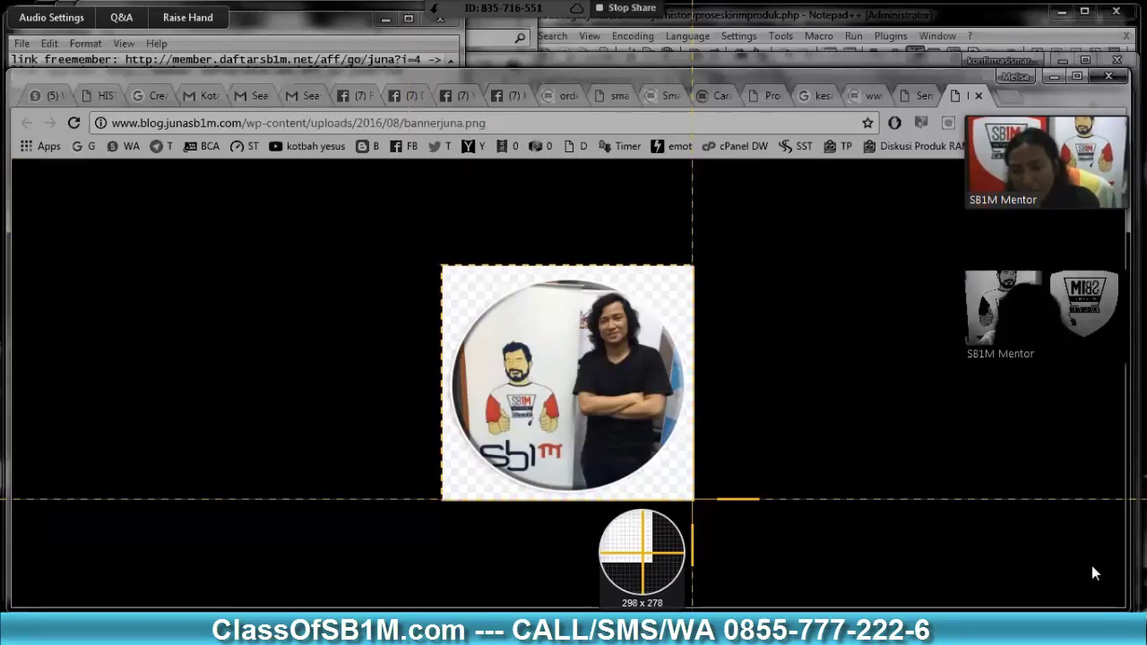
drag(693, 499, 697, 493)
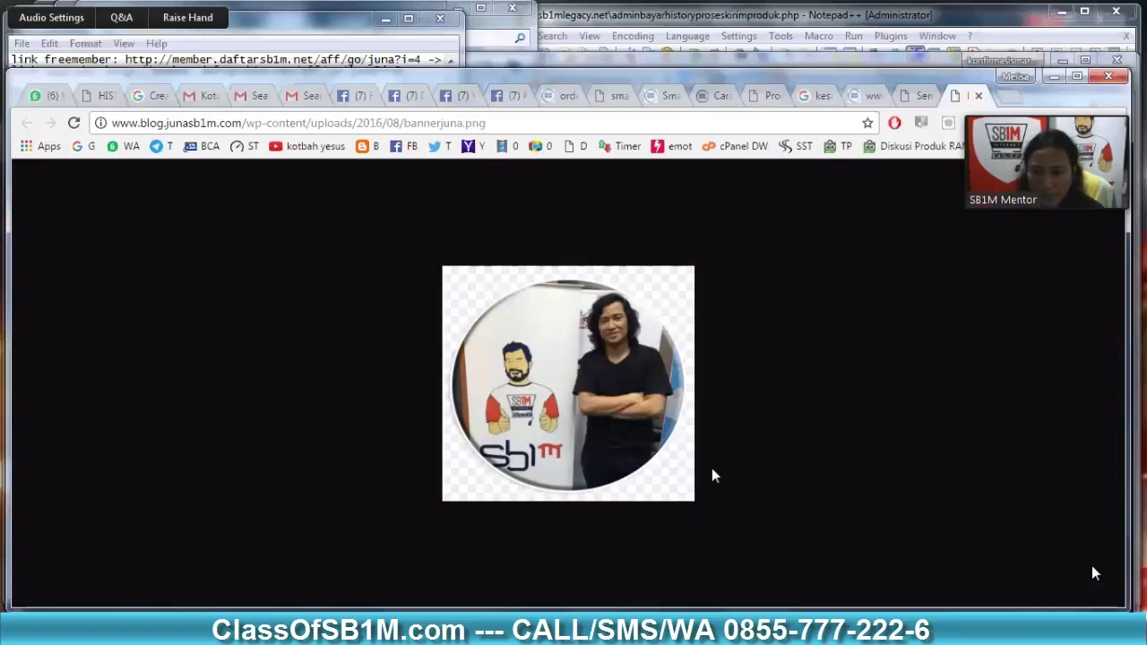
click(692, 501)
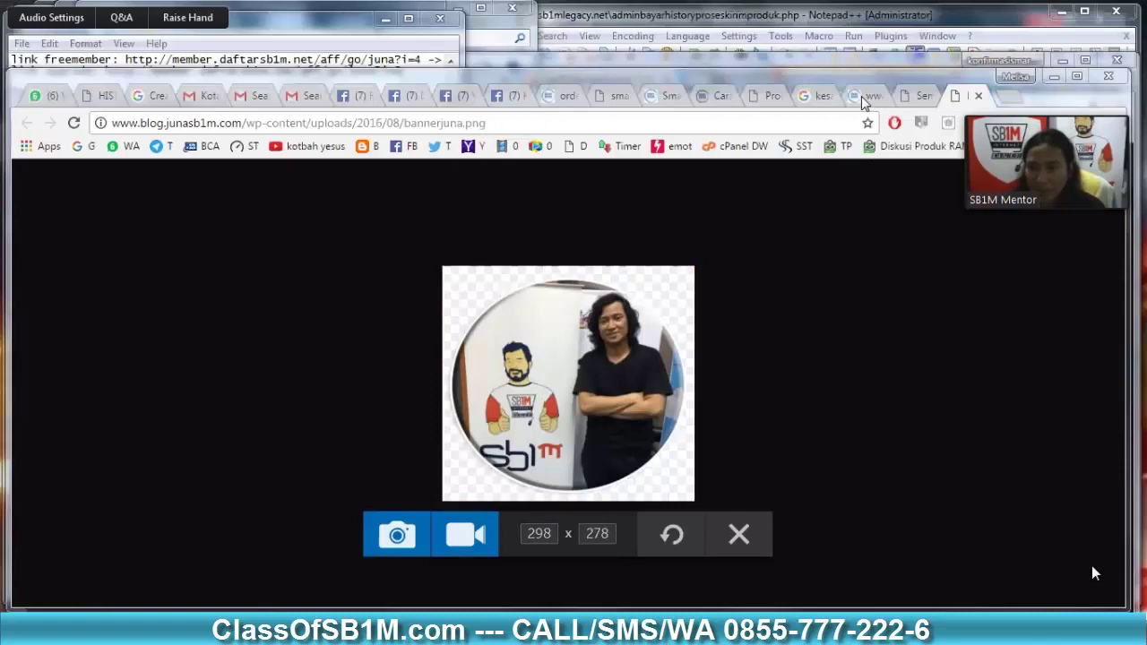
key(Escape)
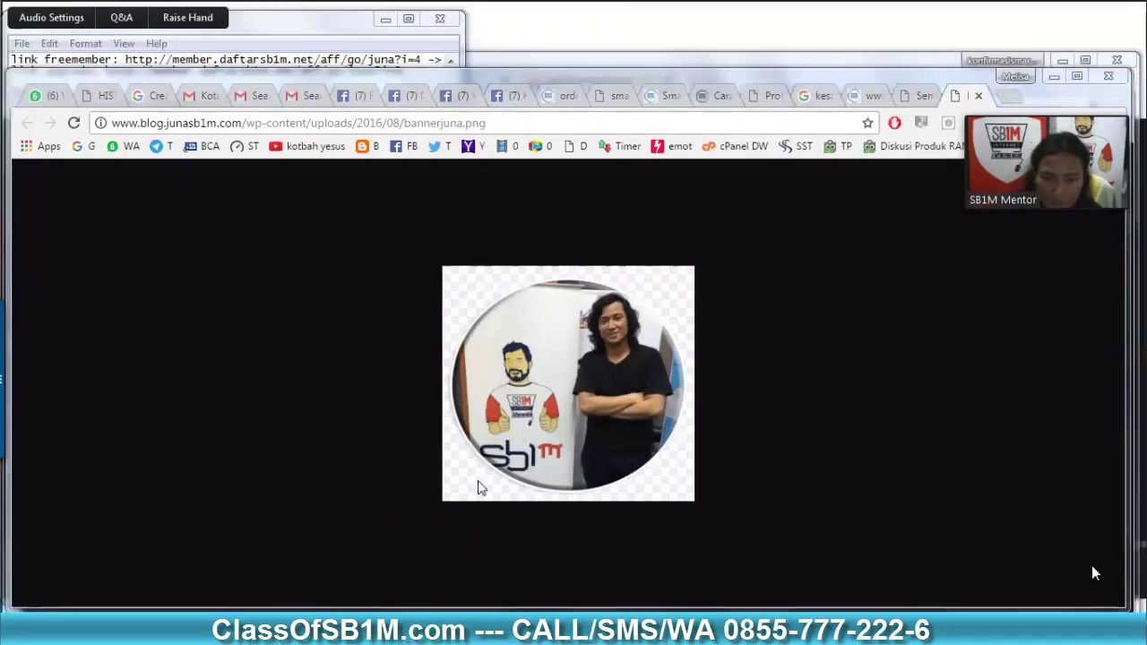
click(660, 97)
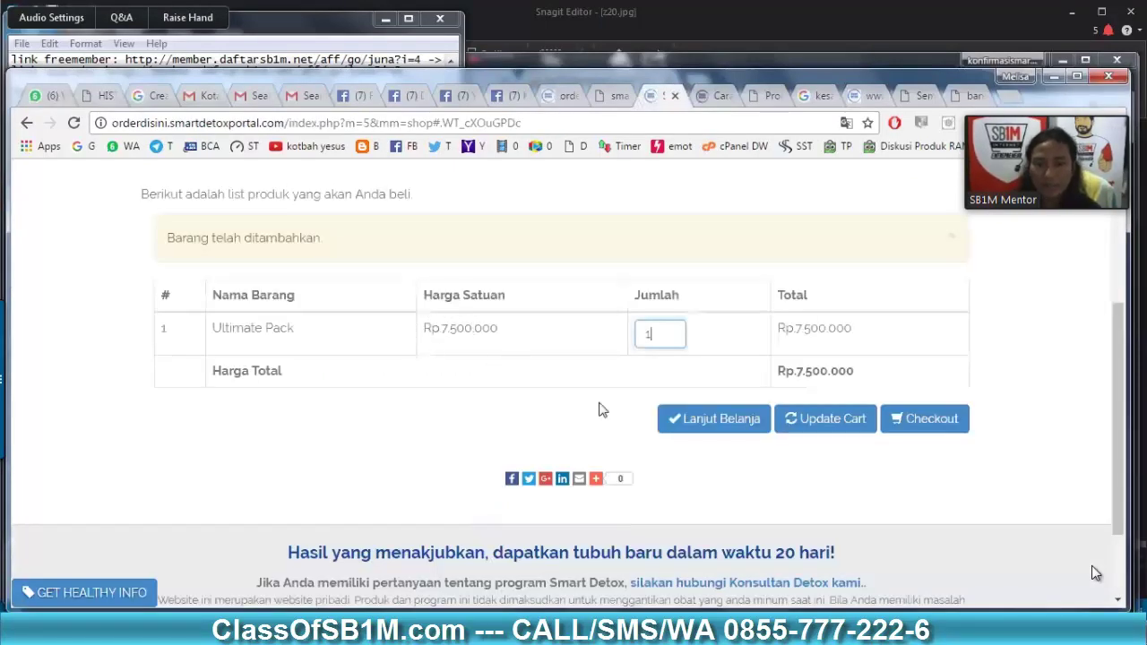
- Check the profile's 500x500 pixel photo limit, then return to the kesaksian smart detox image results
key(ctrl+Page_Up)
key(ctrl+Page_Up)
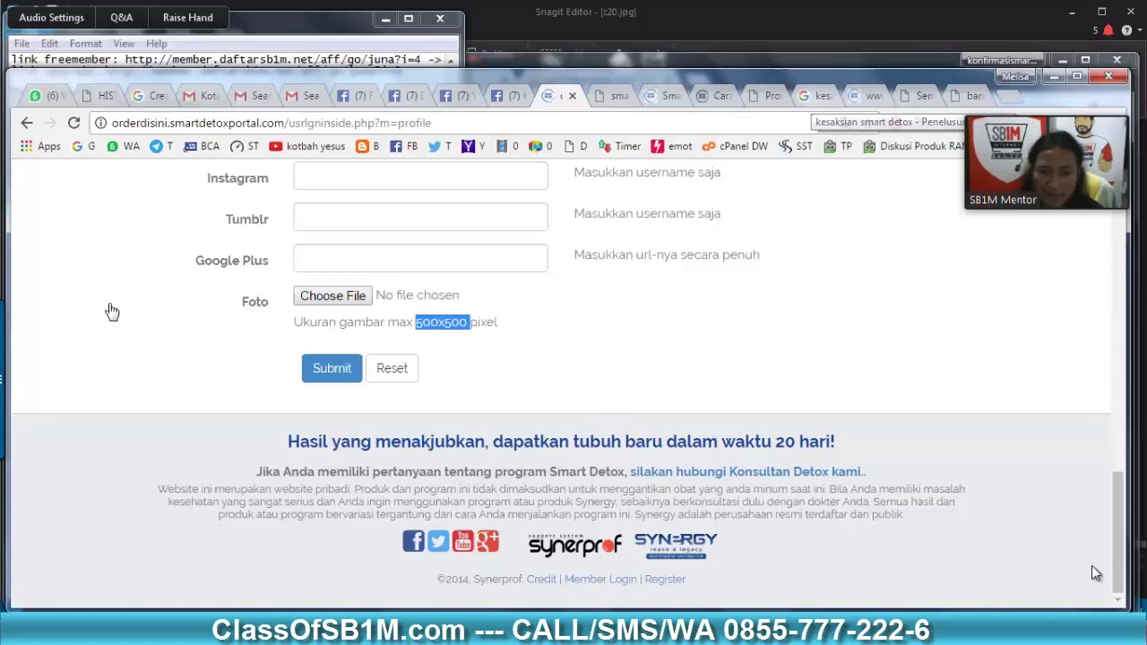
key(ctrl+Tab)
key(ctrl+Tab)
key(ctrl+Tab)
key(ctrl+Tab)
key(ctrl+Tab)
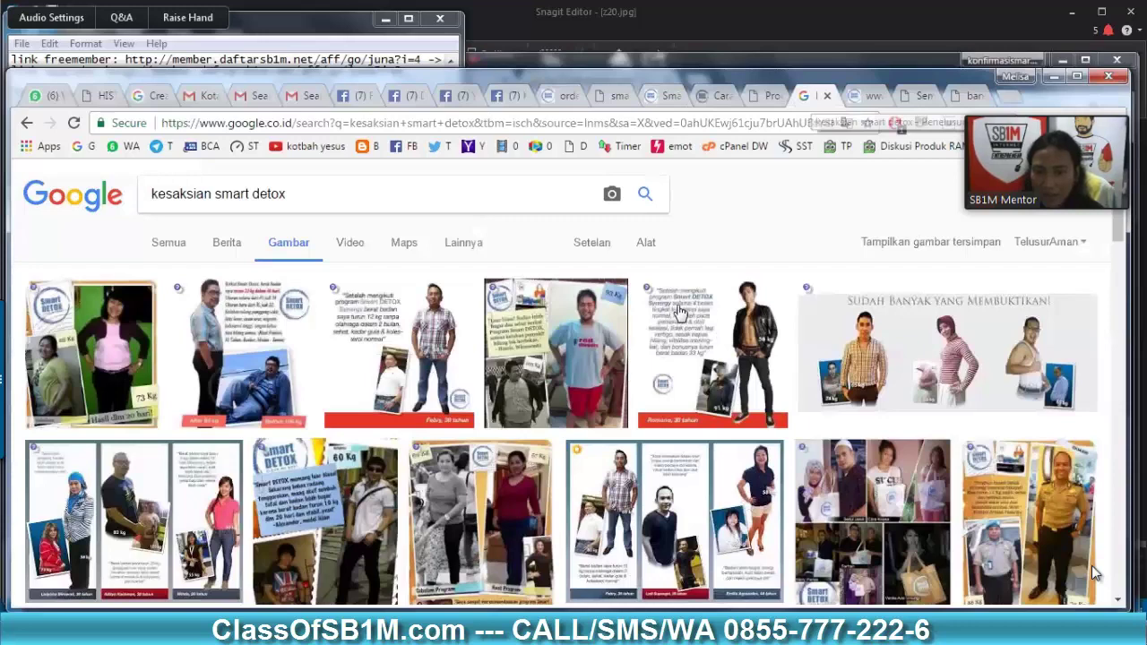
- Preview the three-person Smart Detox Bali testimonial image and capture it into Snagit Editor
scroll(672, 332, down, 3)
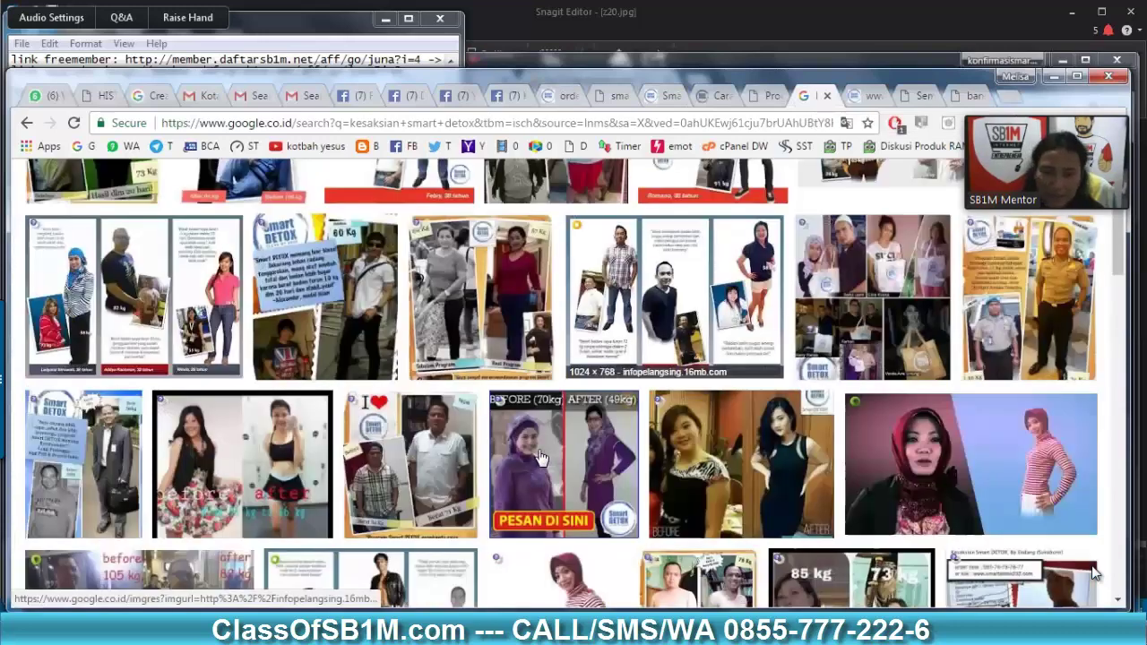
click(480, 449)
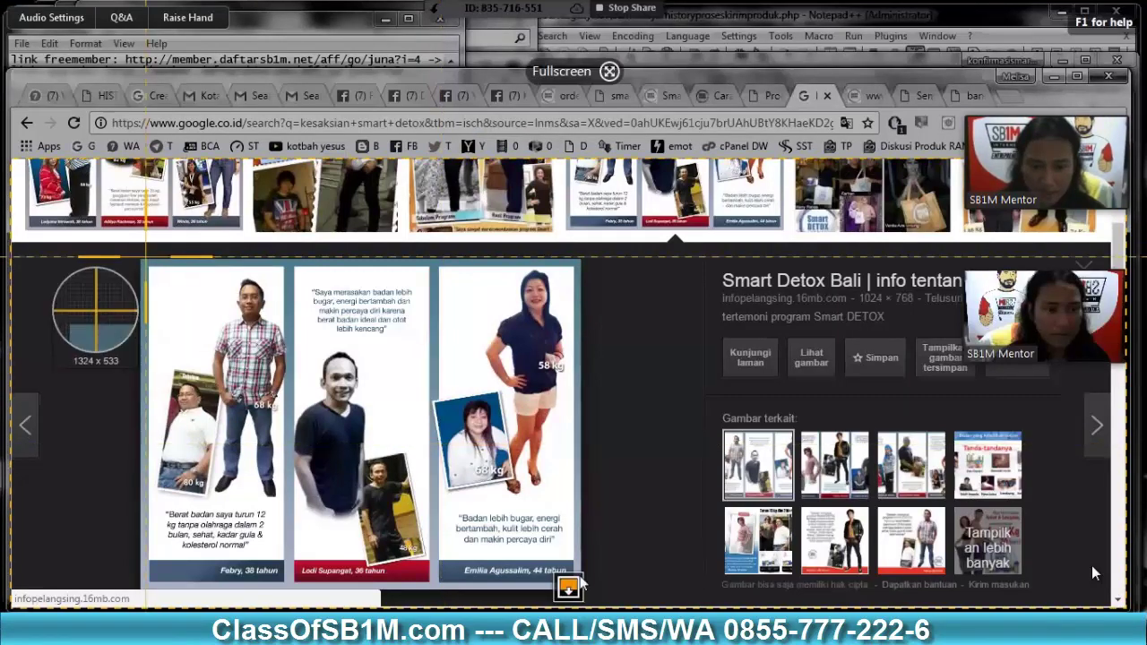
drag(143, 259, 580, 586)
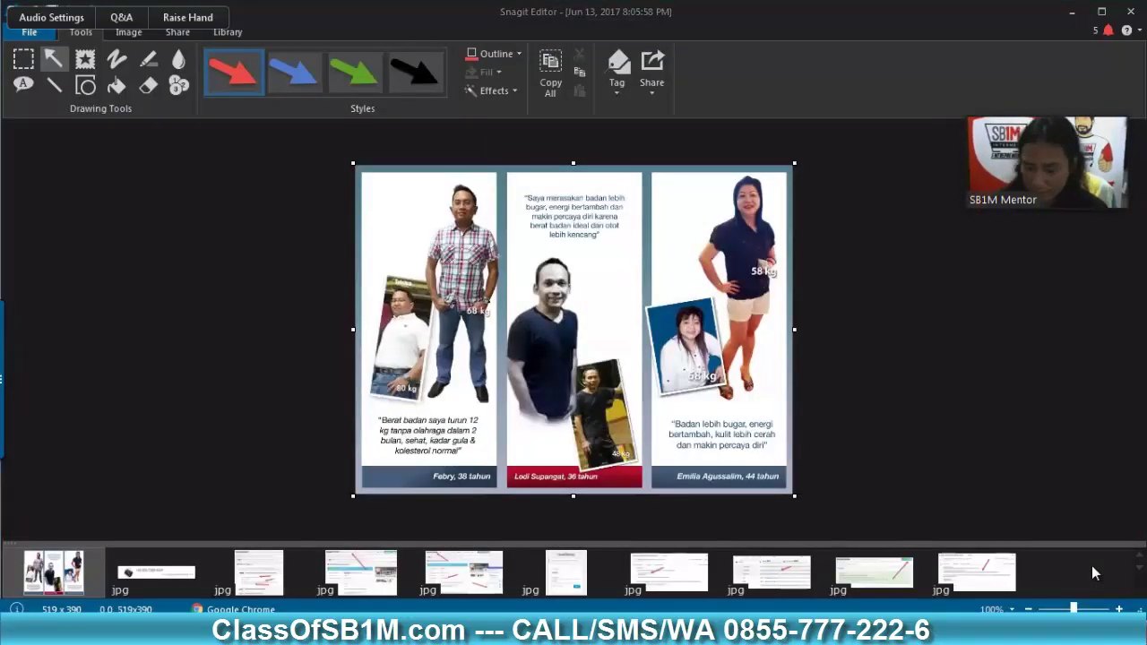
- Save the testimonial capture to the Desktop as the JPG file z21
key(ctrl+s)
text(z)
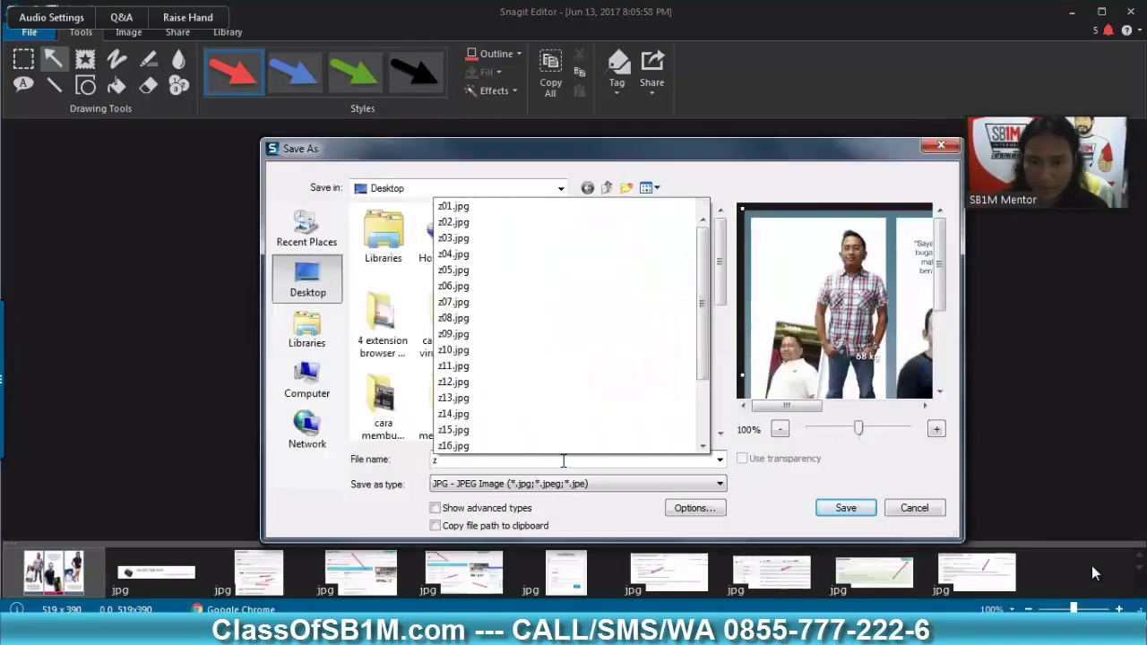
text(2)
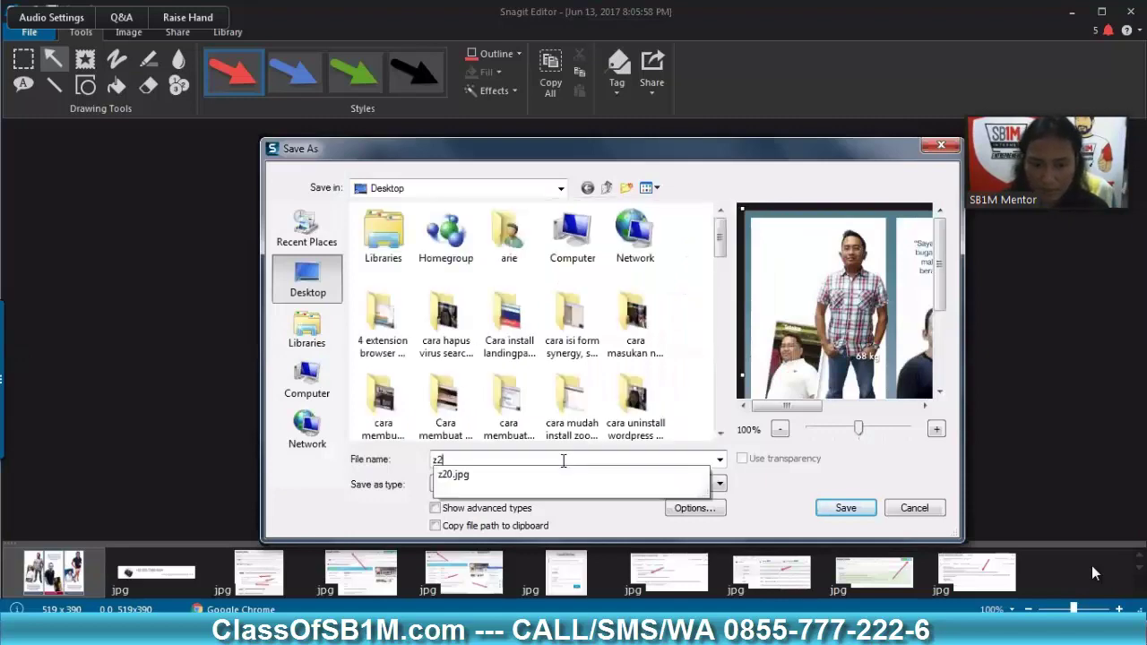
text(1)
double_click(562, 459)
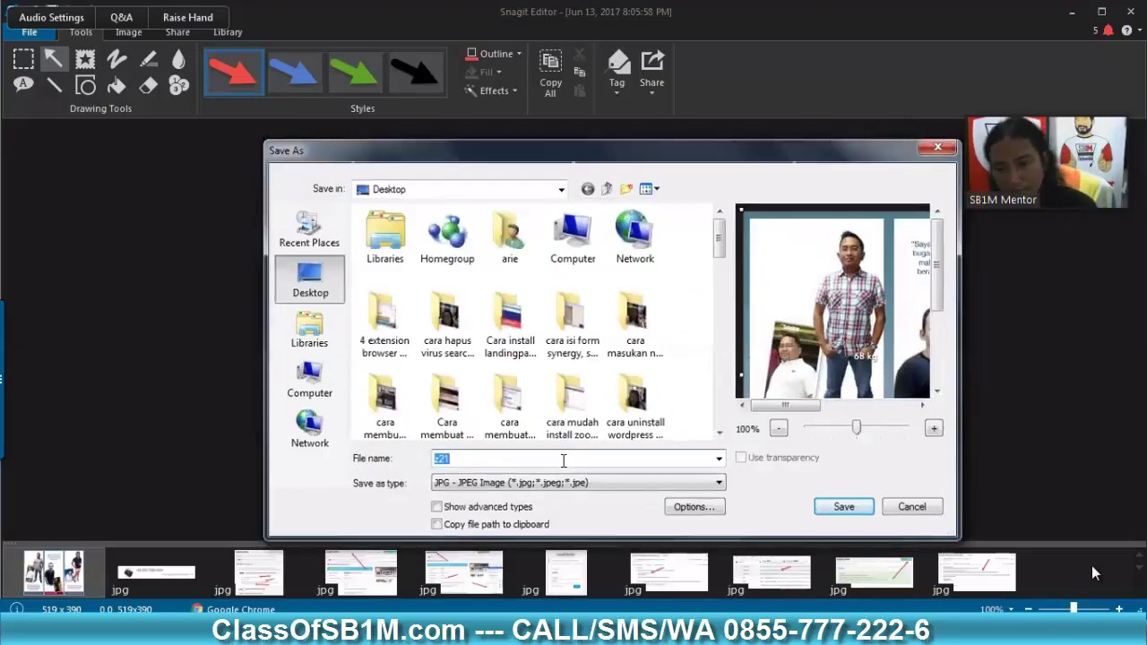
key(Return)
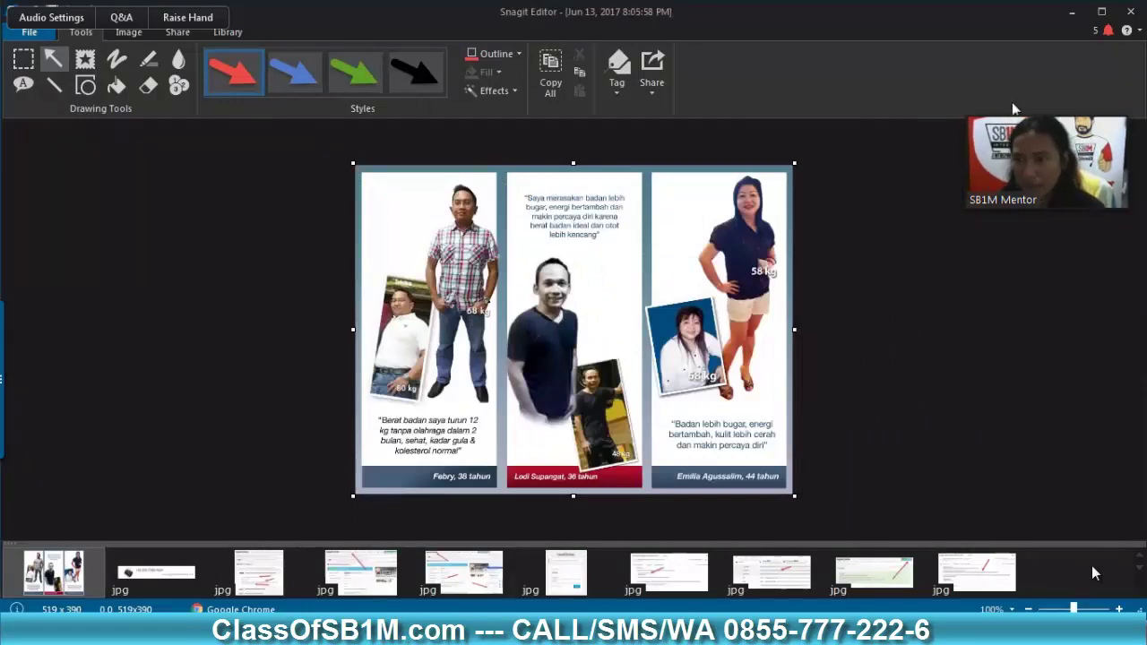
- Search 'pixlr editor' in a new Chrome tab and open pixlr.com/editor
key(alt+Tab)
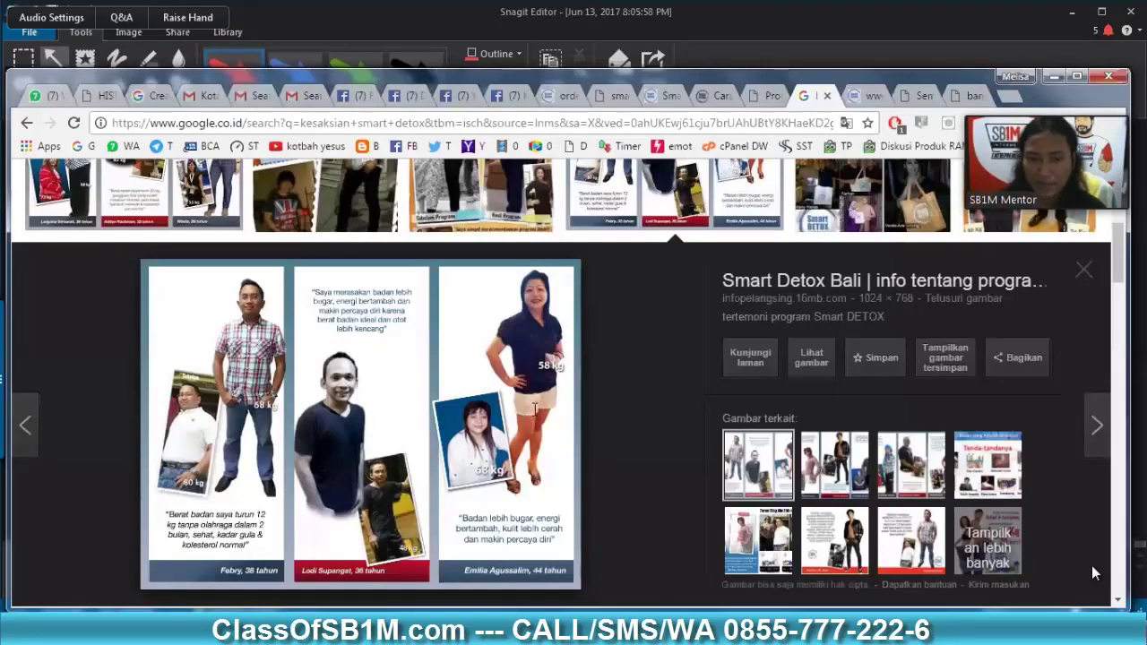
key(ctrl+t)
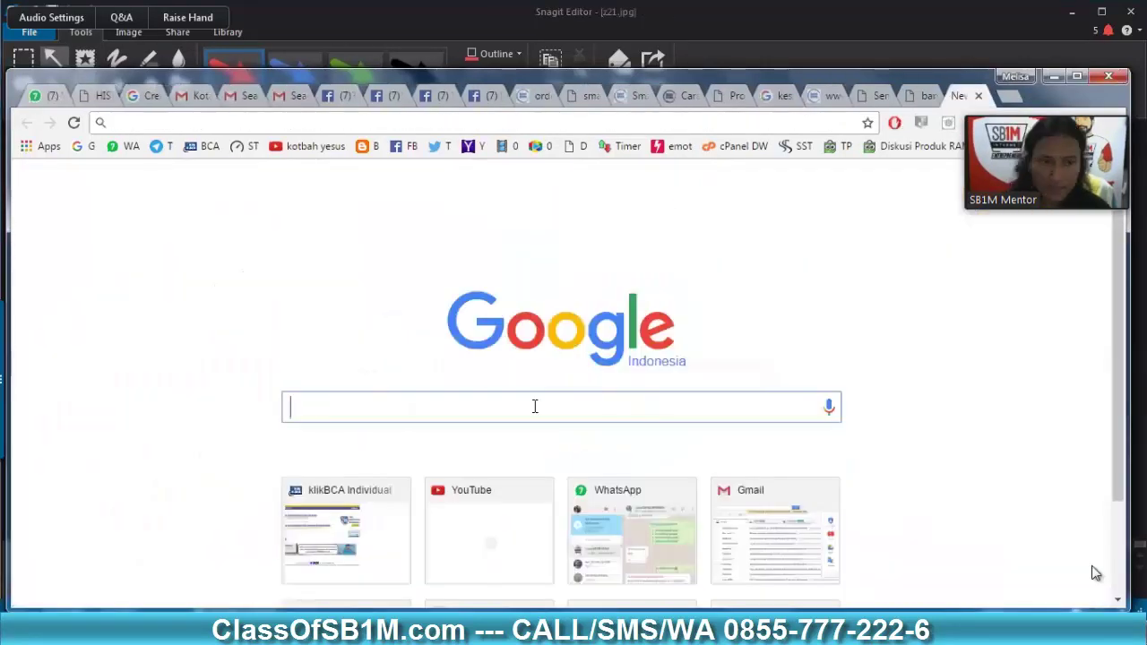
text(p)
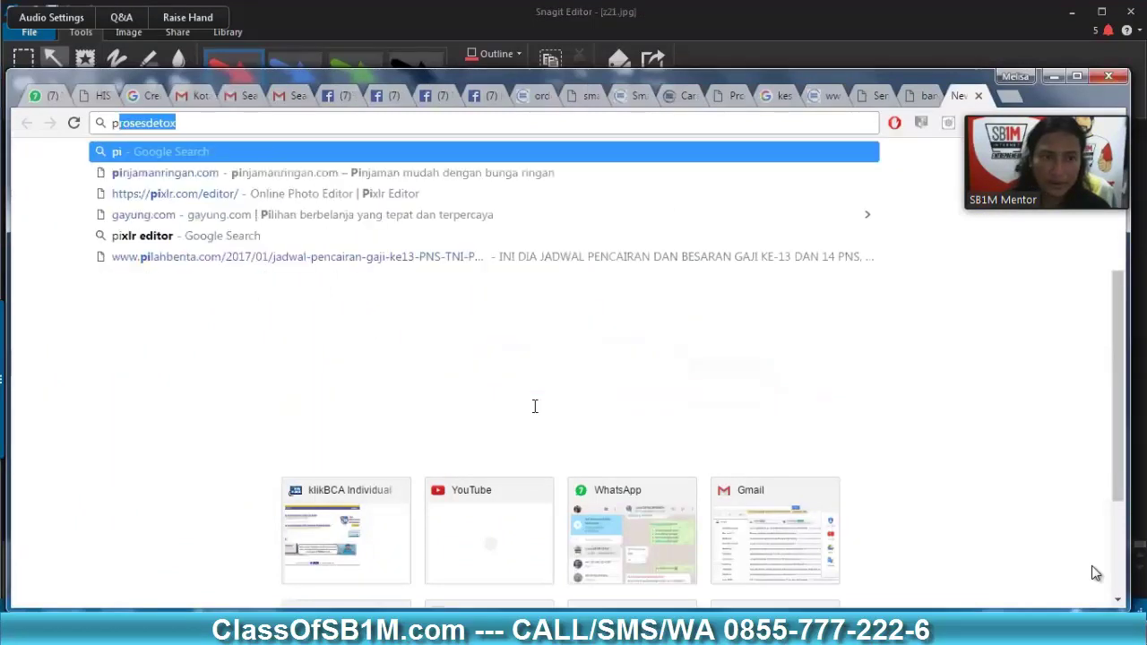
text(ixlr editor)
key(Return)
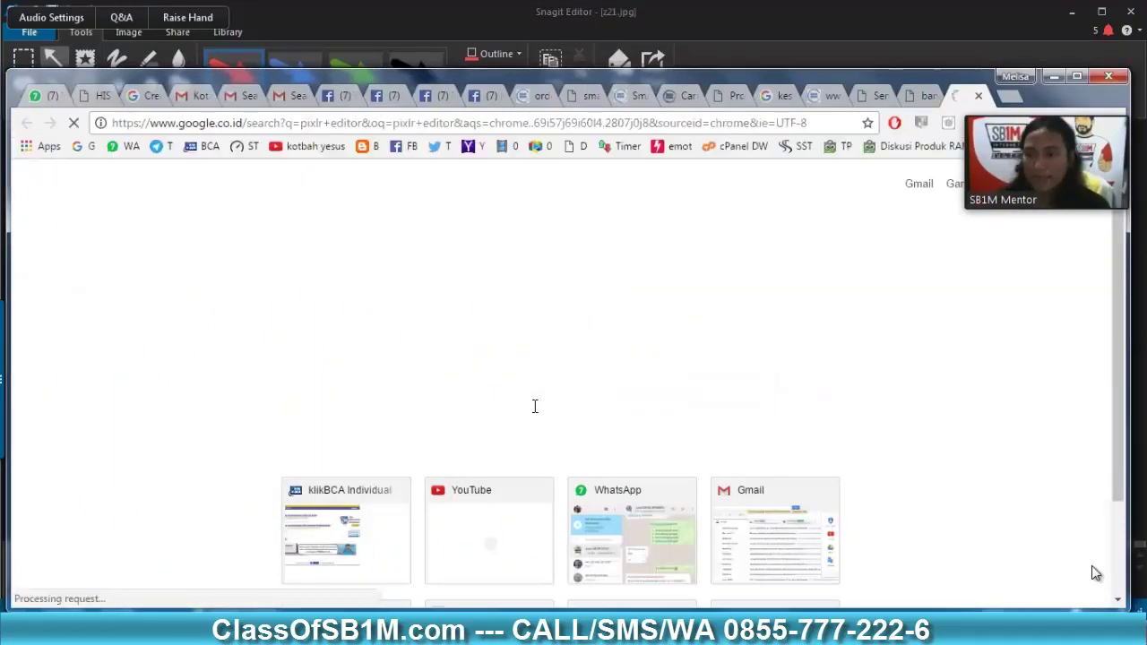
click(254, 315)
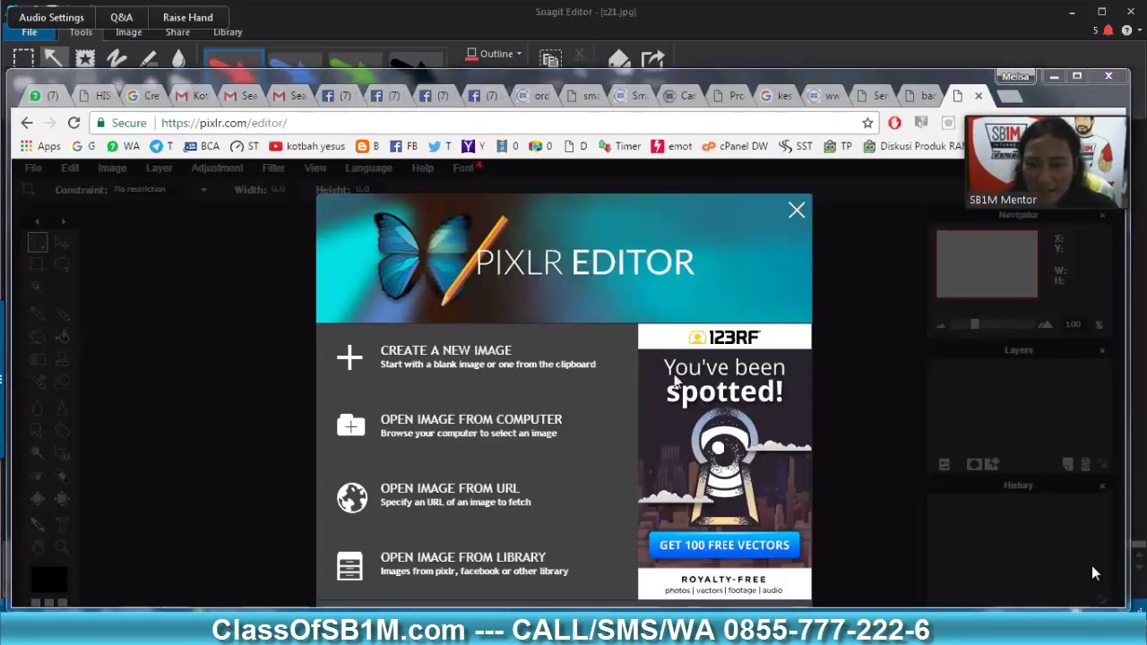
- Open z21.jpg from the computer and resize it to 500 × 376 pixels
click(434, 427)
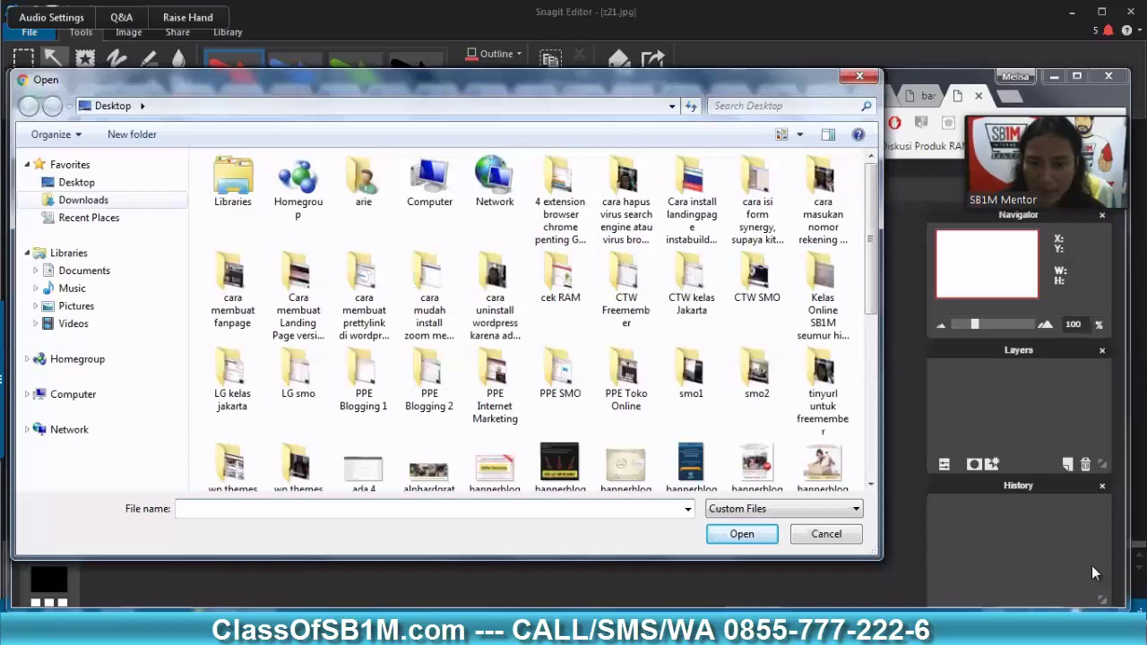
key(z)
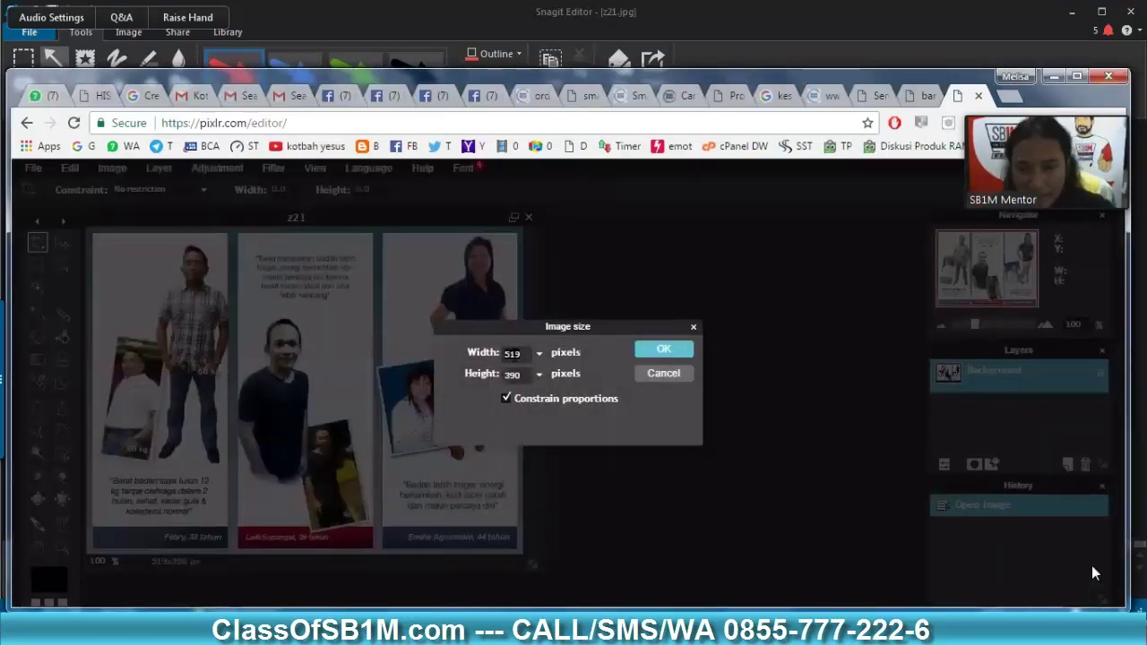
text(500)
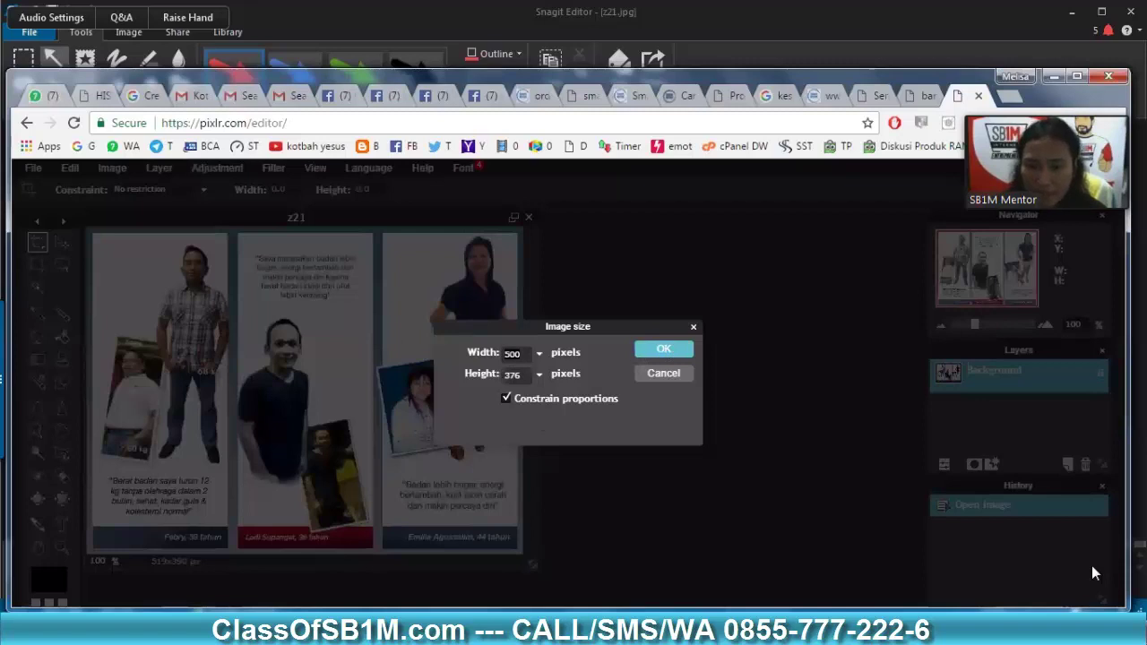
click(663, 350)
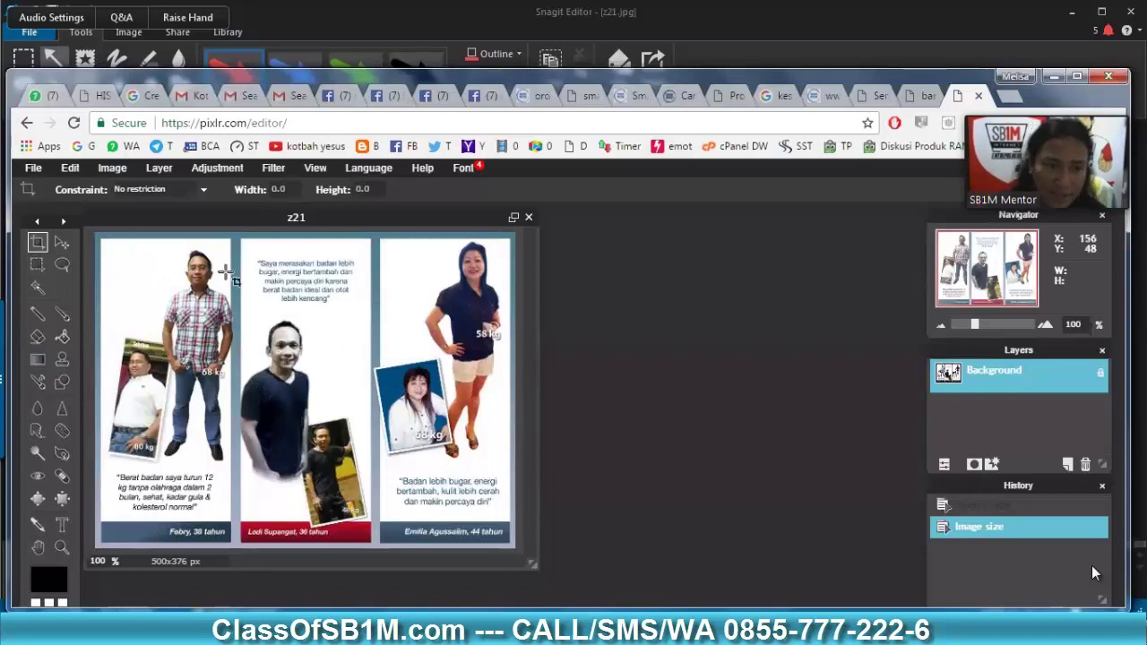
- Save the resized image as the JPEG z22 at quality 100
click(33, 172)
click(39, 256)
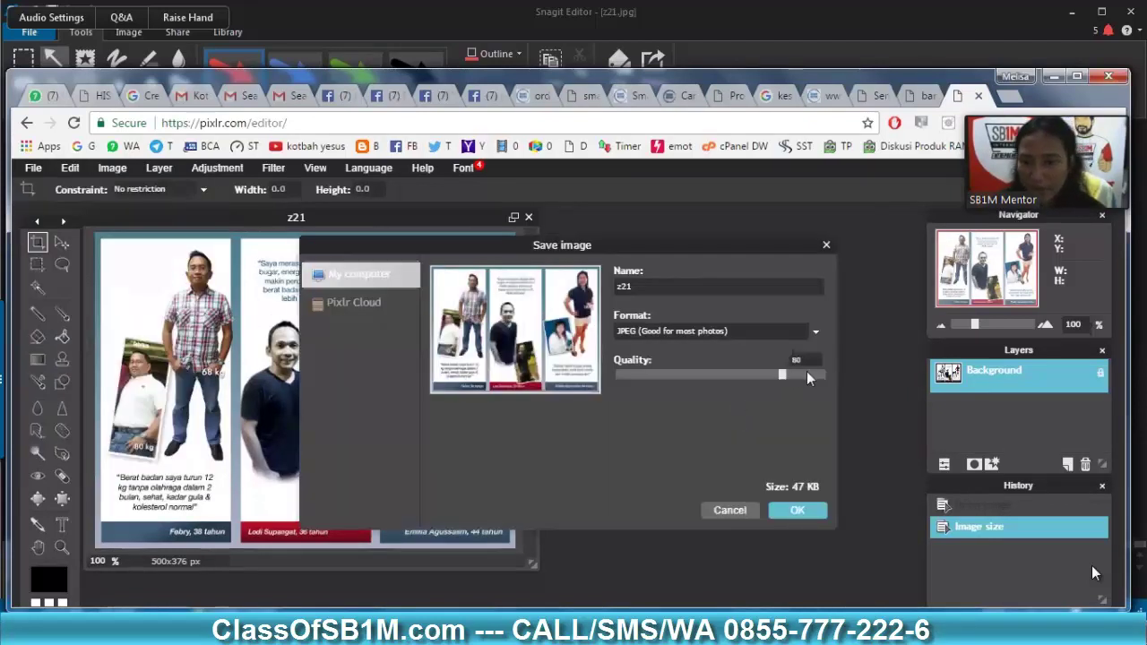
drag(782, 374, 826, 374)
click(670, 285)
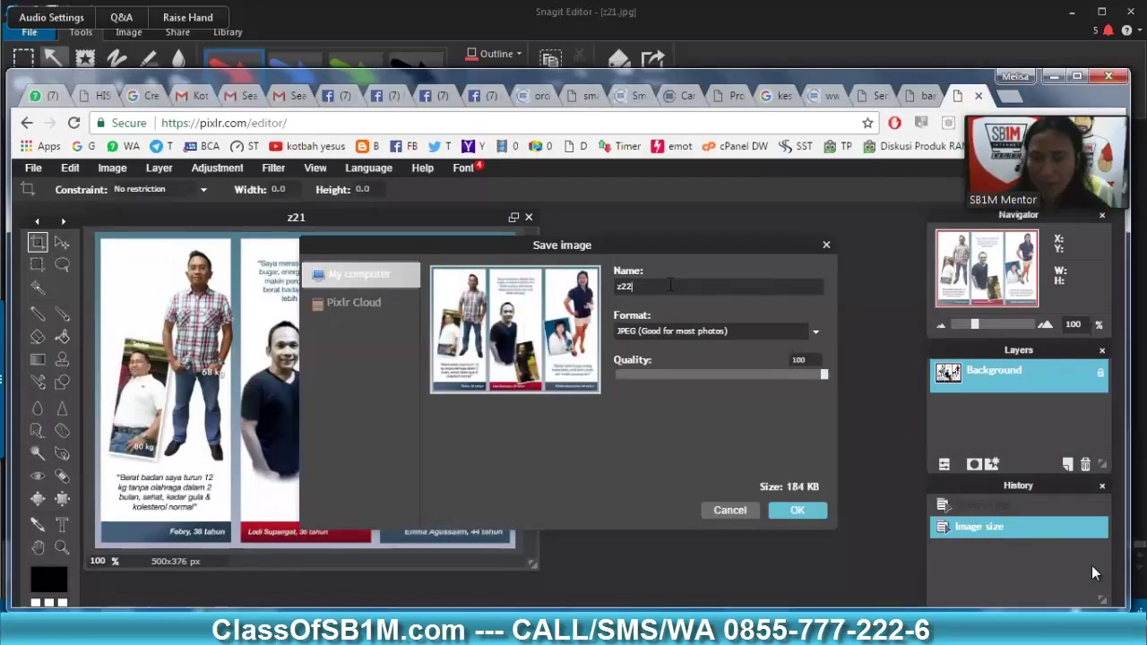
click(797, 510)
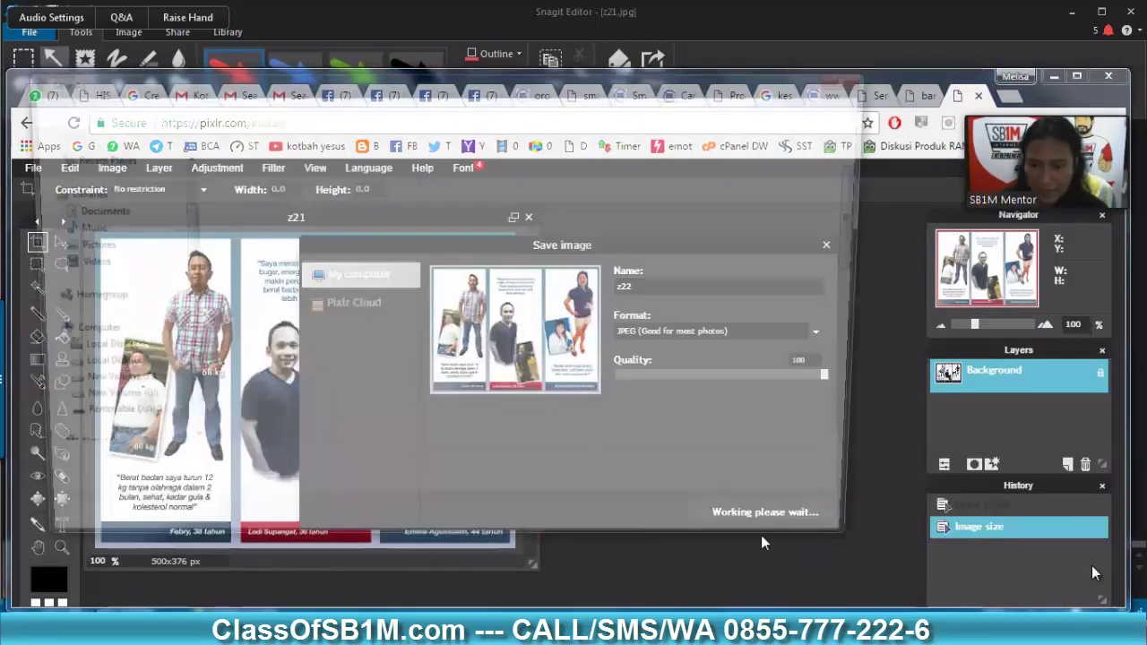
key(Return)
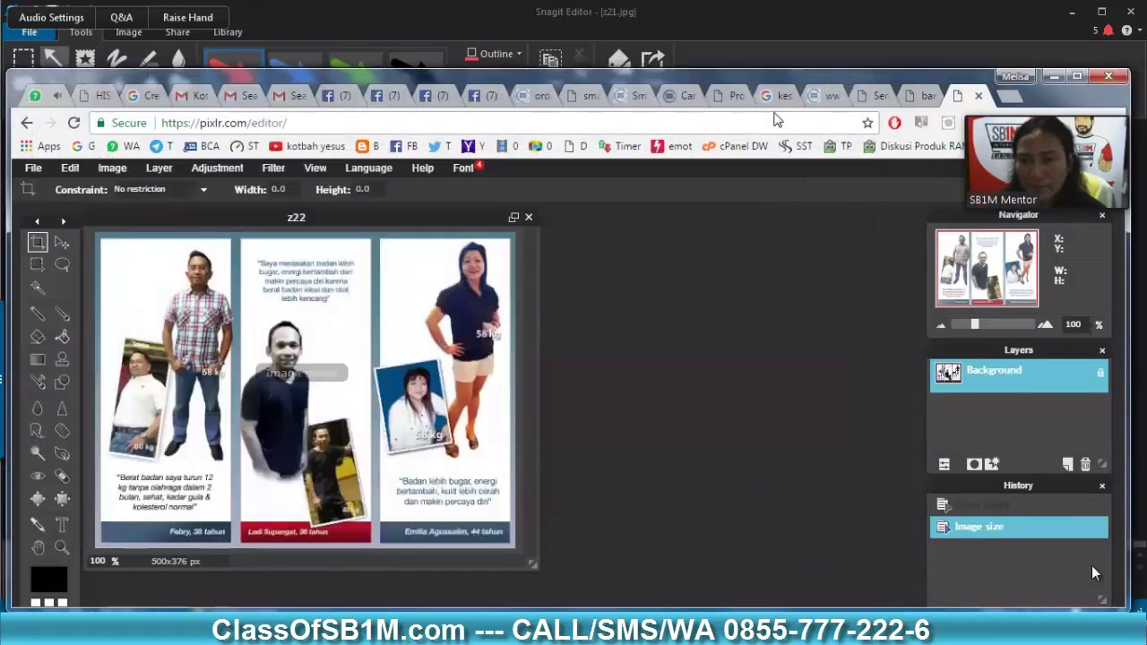
- Choose z22.jpg as the Foto on the Smart Detox profile form
click(530, 99)
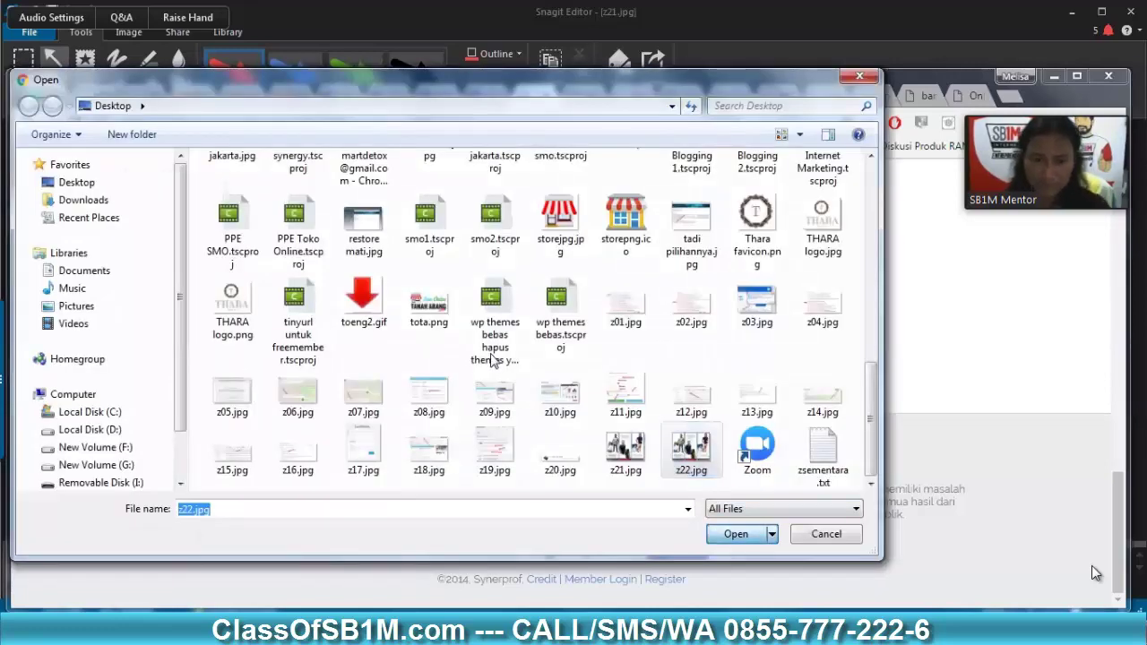
key(Return)
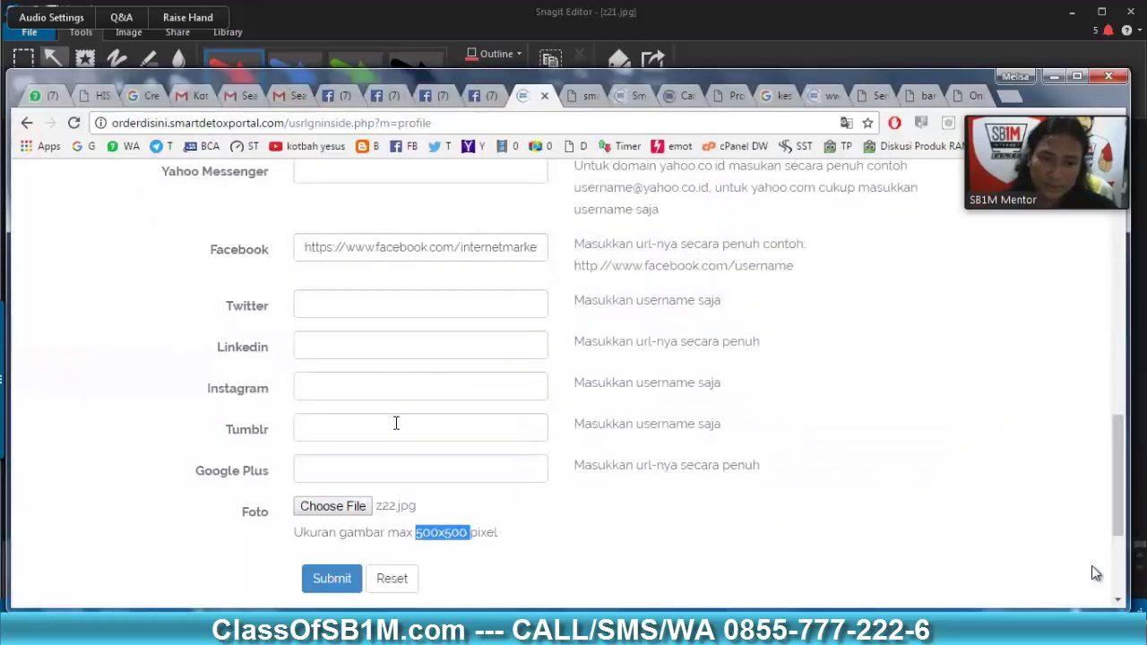
scroll(397, 421, up, 7)
scroll(408, 426, down, 4)
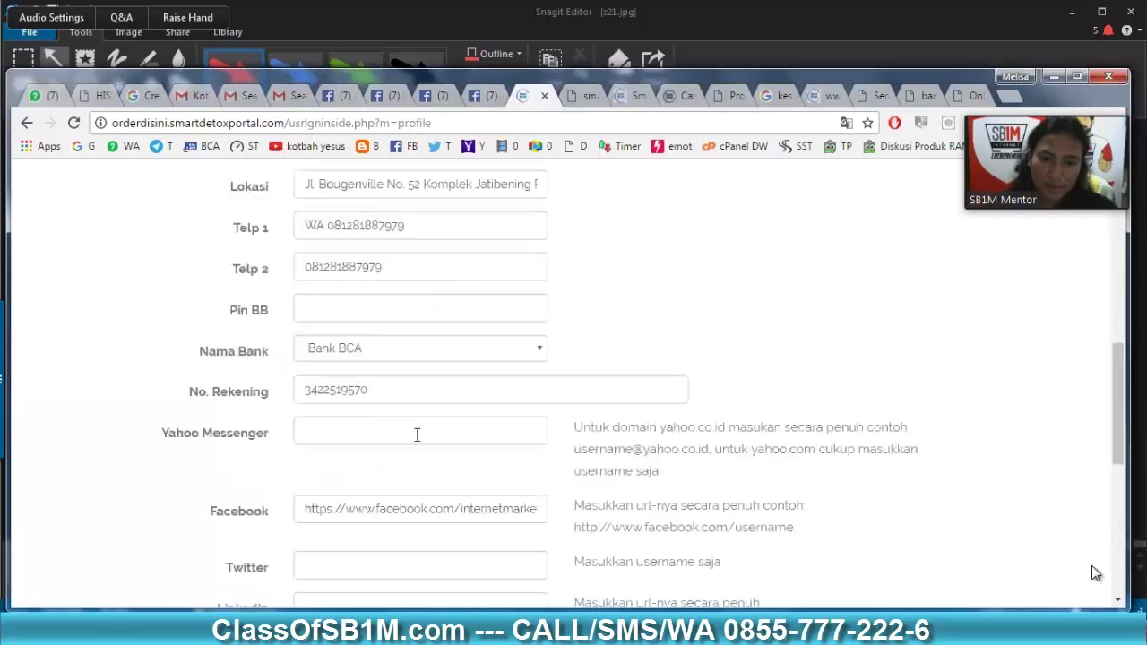
scroll(417, 435, down, 1)
scroll(430, 403, down, 5)
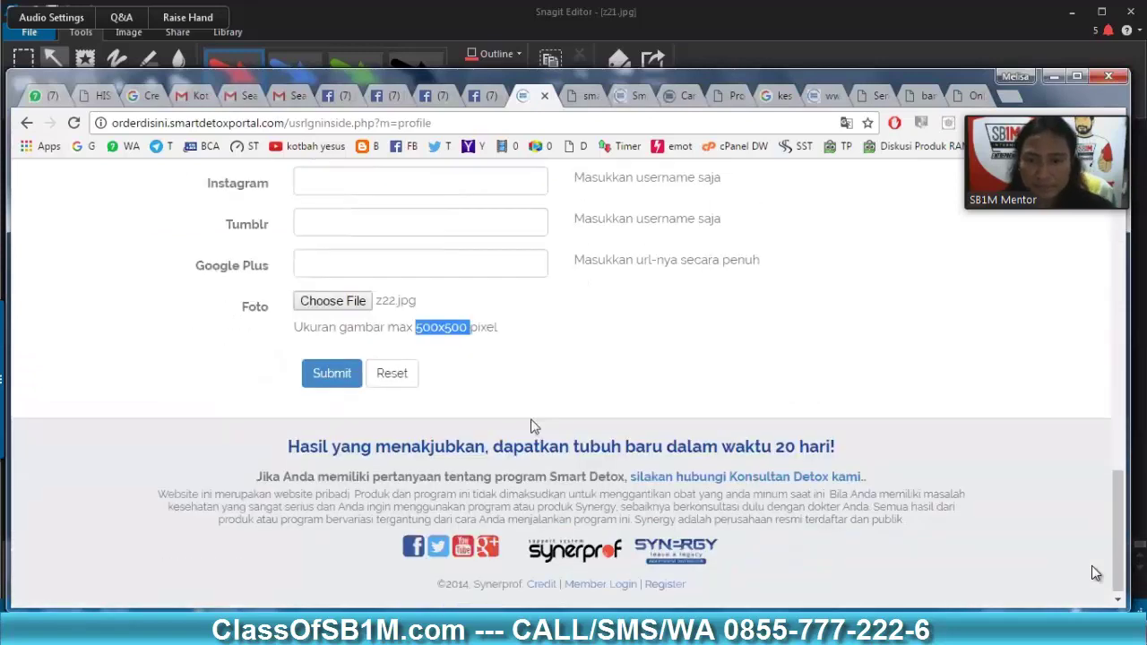
- Submit the profile form and confirm the 'Data telah diupdate' message
key(Return)
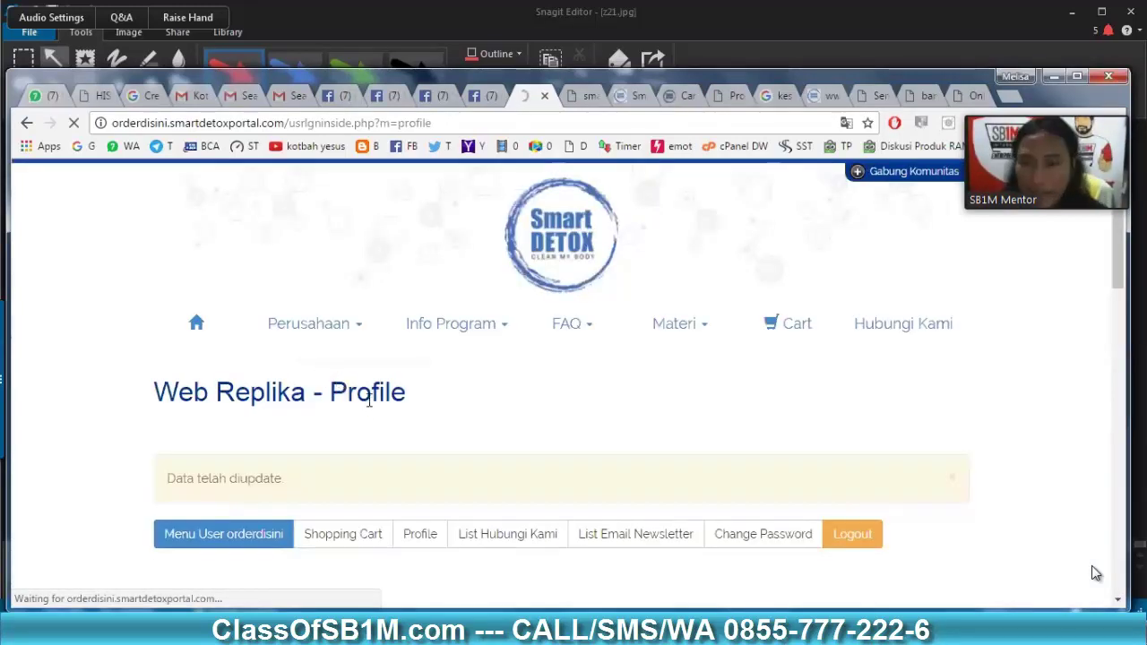
scroll(514, 394, down, 2)
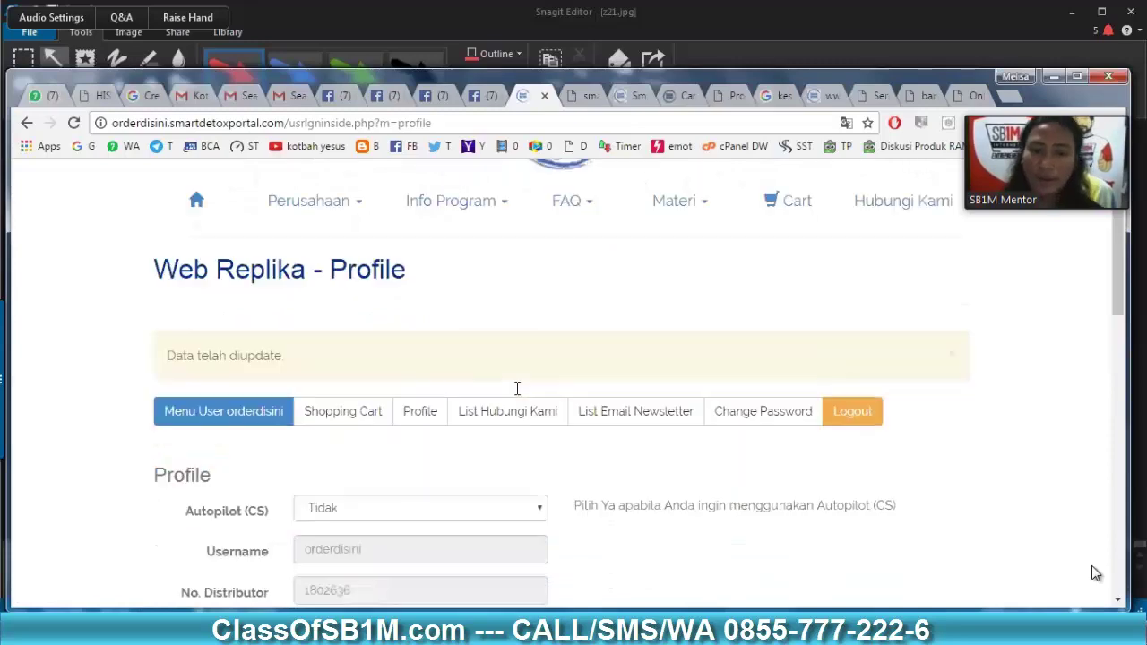
scroll(515, 396, down, 2)
scroll(514, 394, up, 3)
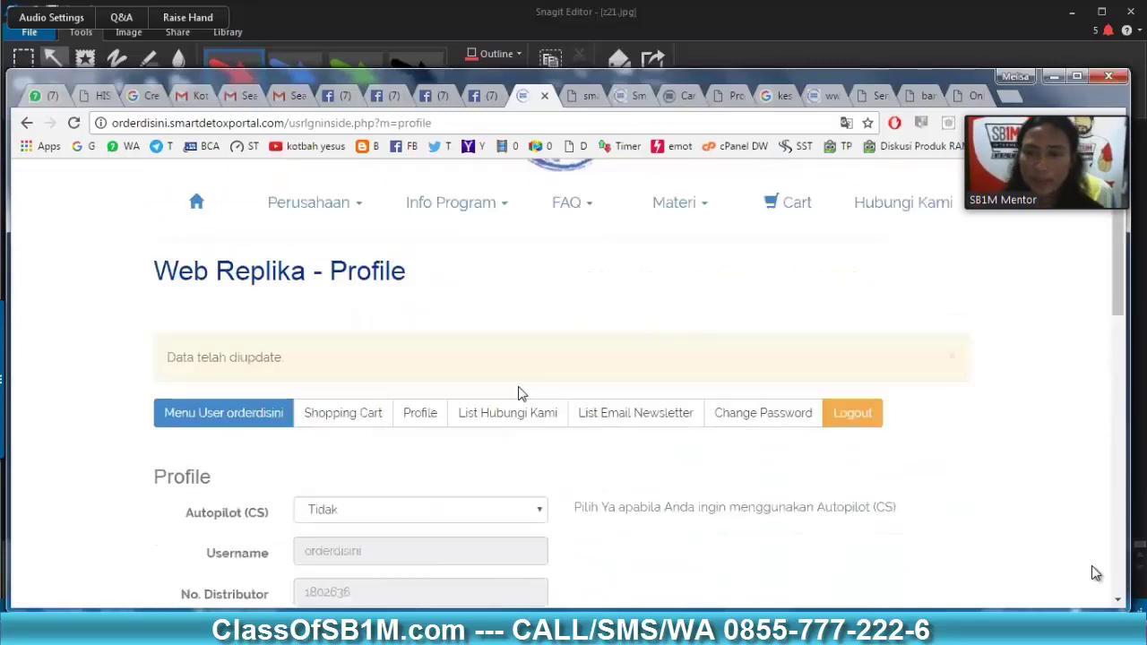
scroll(515, 391, up, 2)
scroll(578, 367, down, 2)
scroll(525, 343, up, 2)
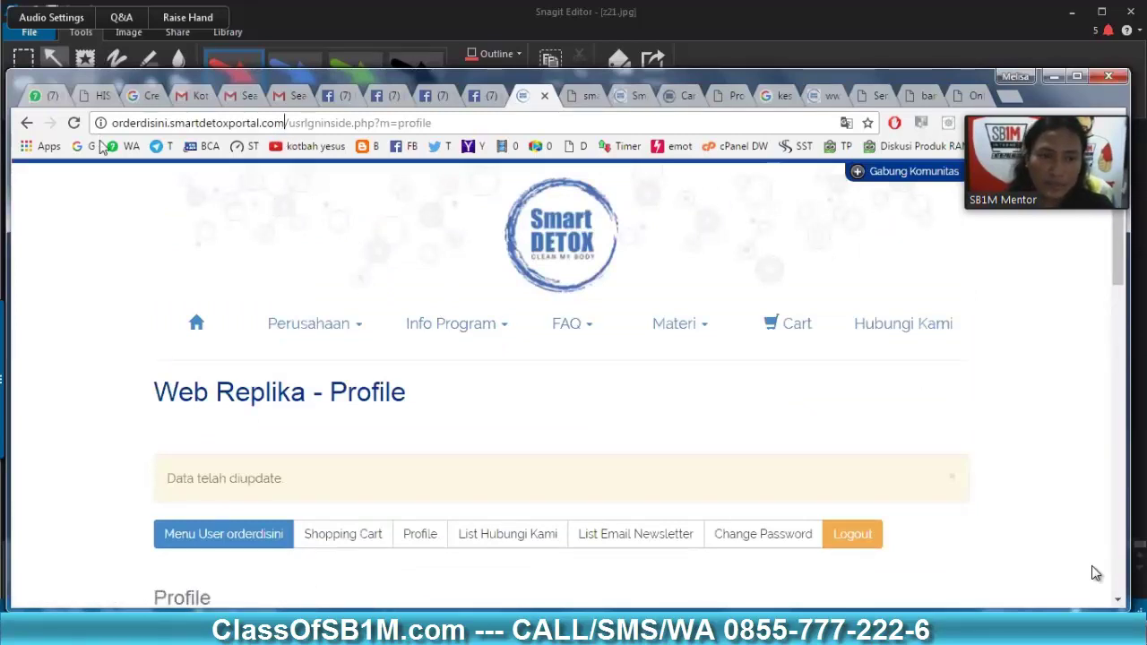
drag(283, 123, 226, 135)
- Copy the site's domain and load it in a new tab
right_click(225, 127)
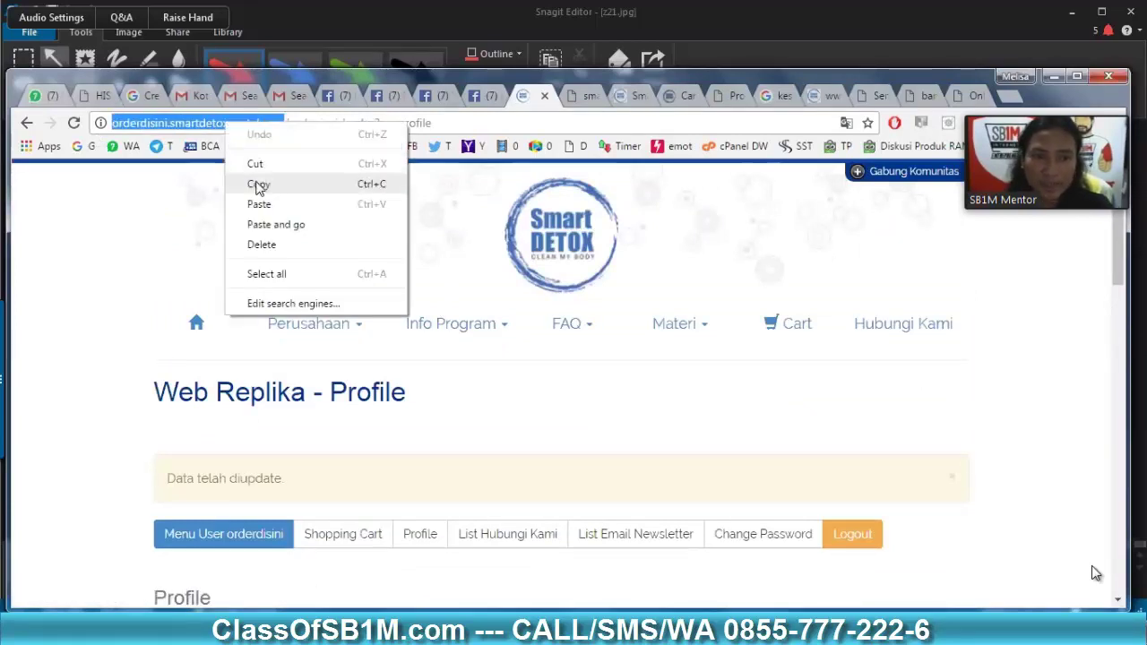
key(Return)
key(ctrl+t)
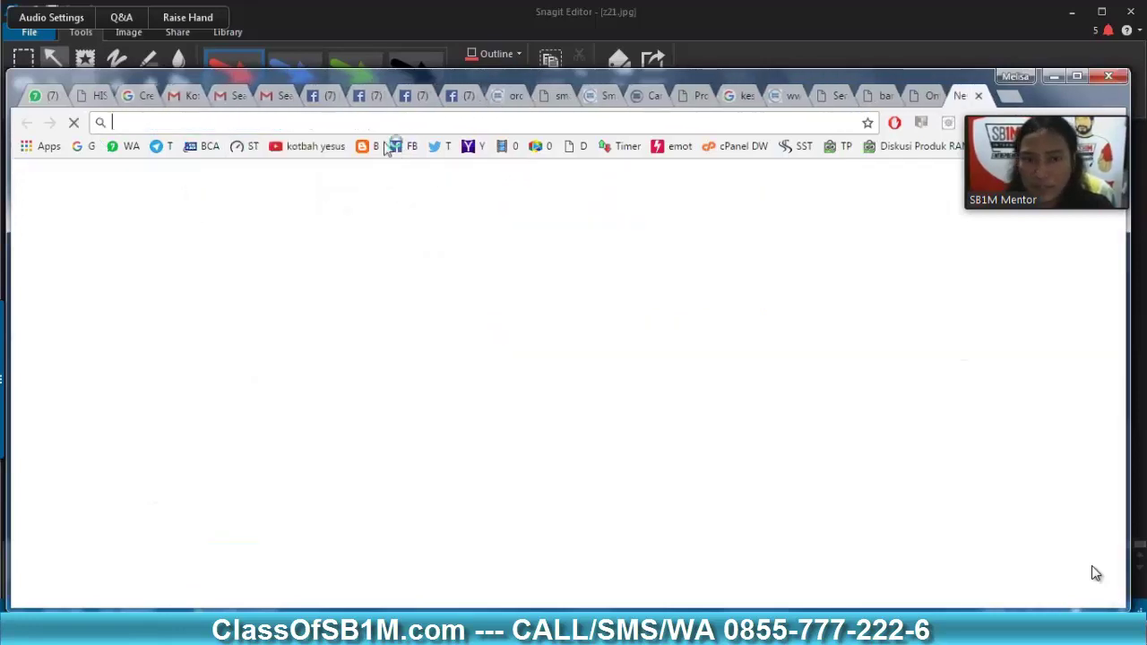
right_click(394, 122)
click(452, 227)
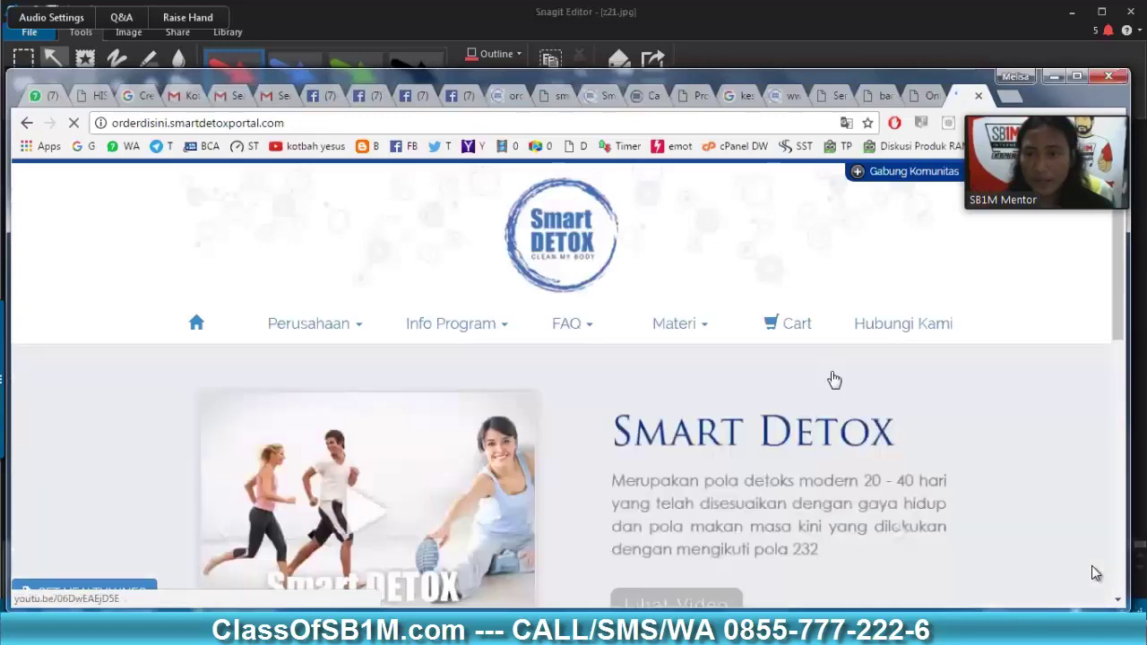
- Scroll the Hubungi Kami page to check the owner card's new testimonial photo
scroll(830, 378, down, 1)
scroll(830, 378, down, 4)
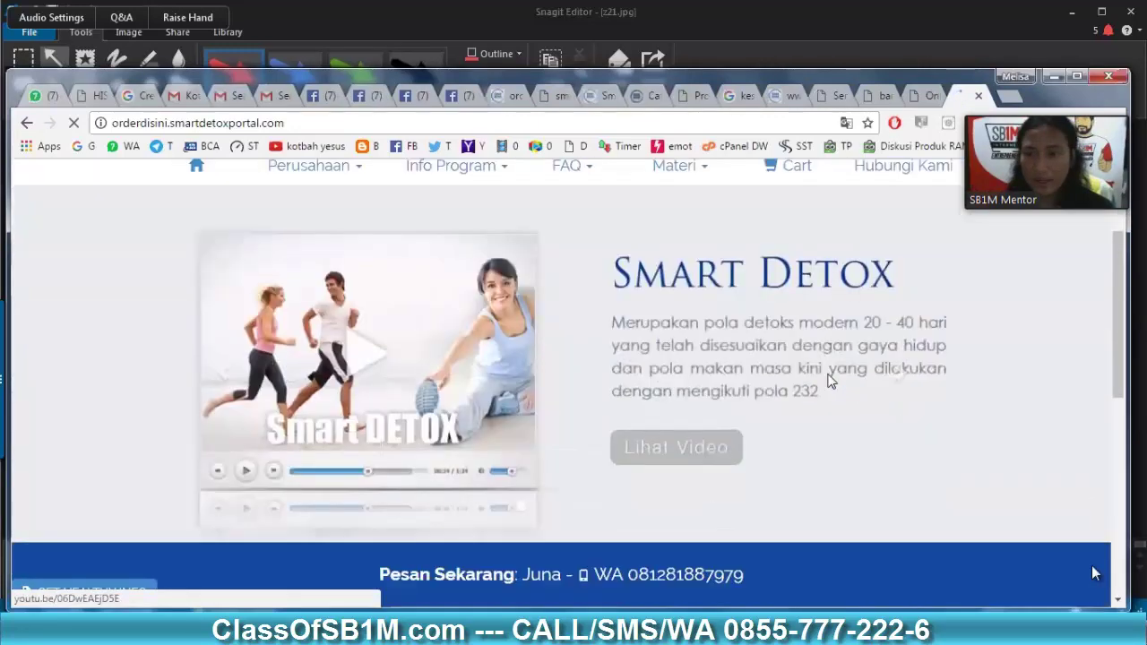
scroll(724, 416, up, 4)
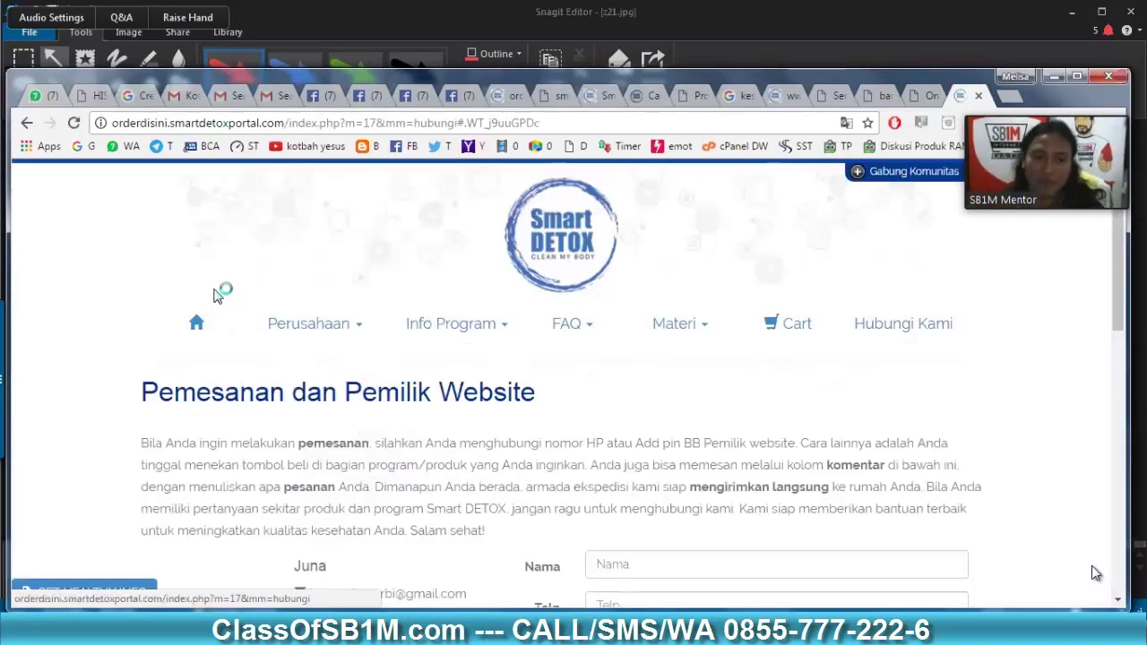
scroll(214, 303, down, 3)
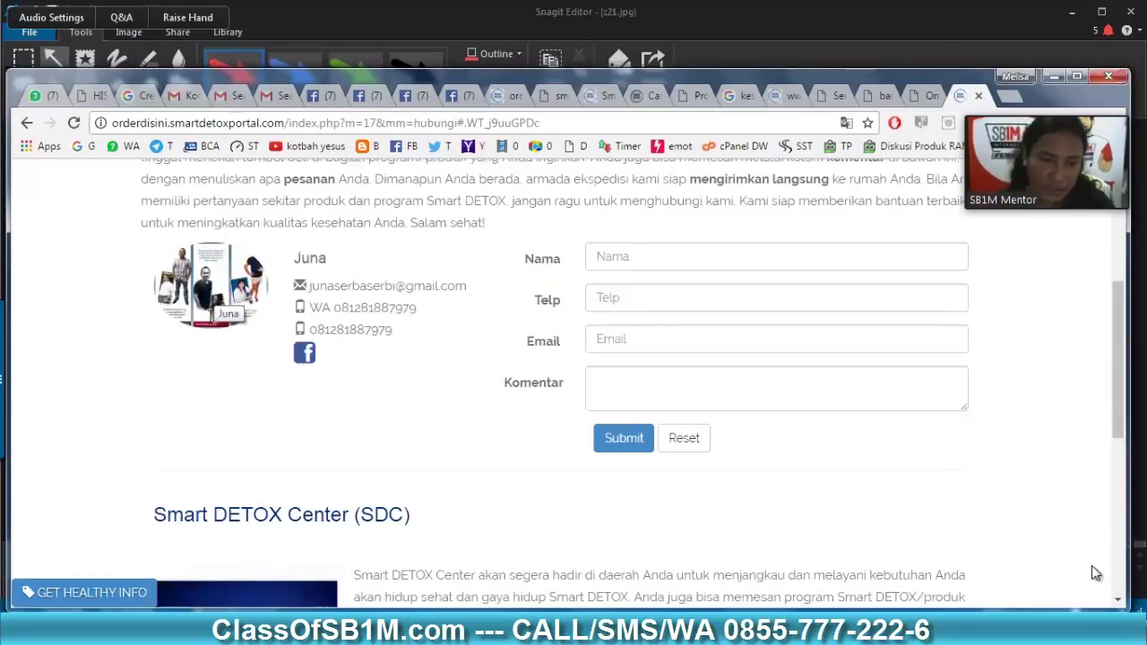
scroll(215, 338, down, 1)
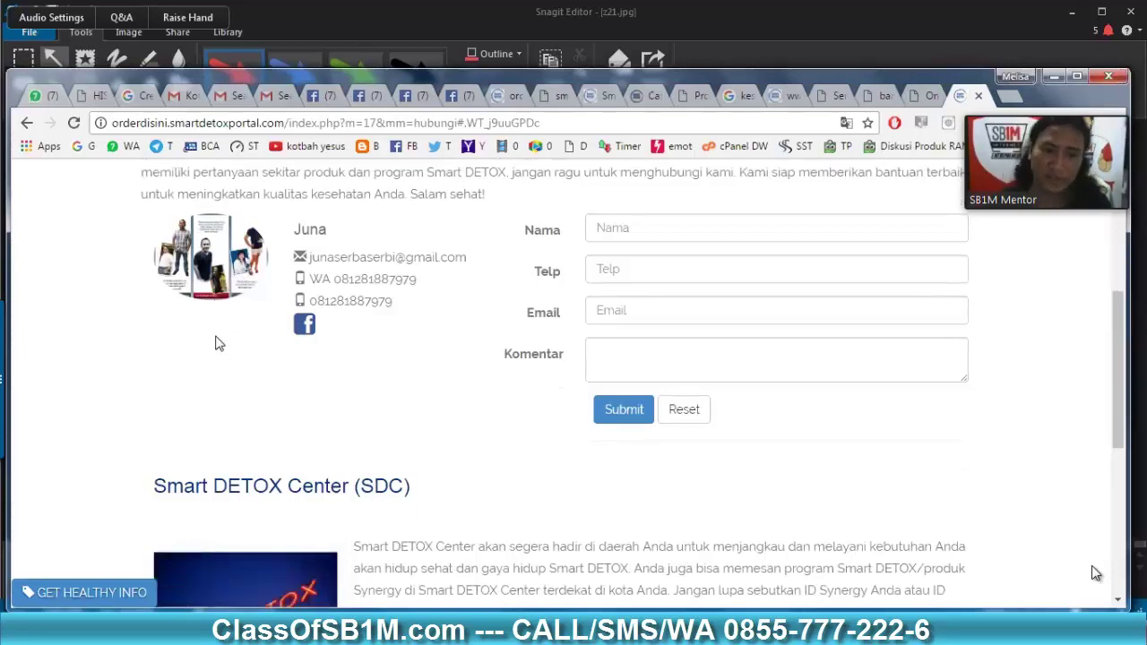
scroll(219, 340, up, 1)
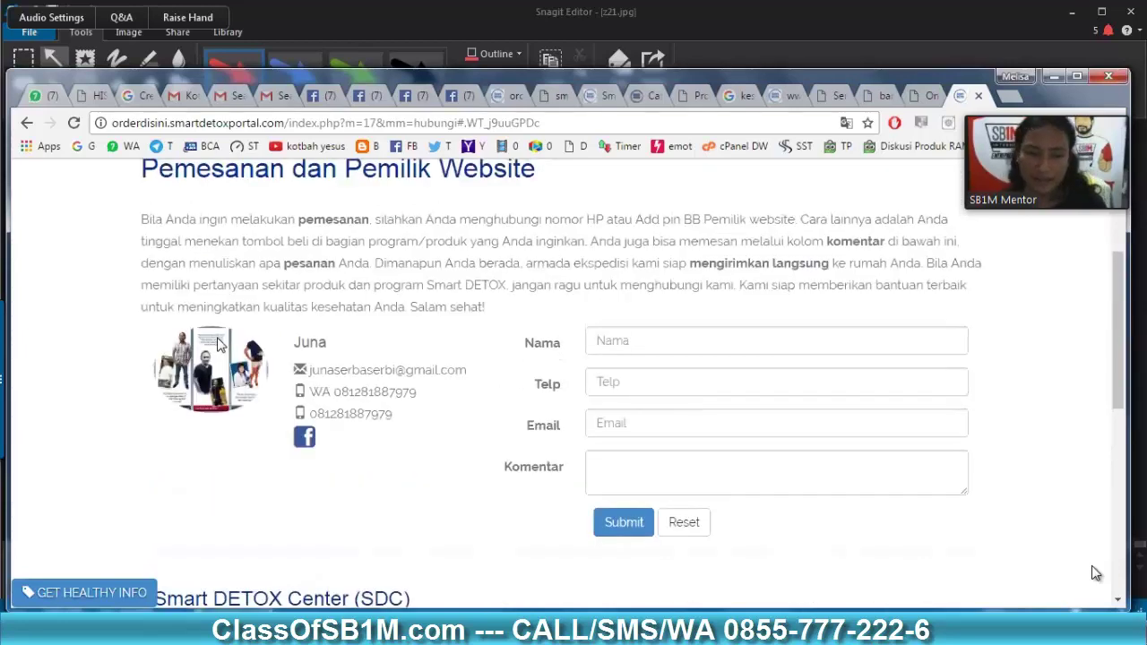
scroll(218, 342, down, 4)
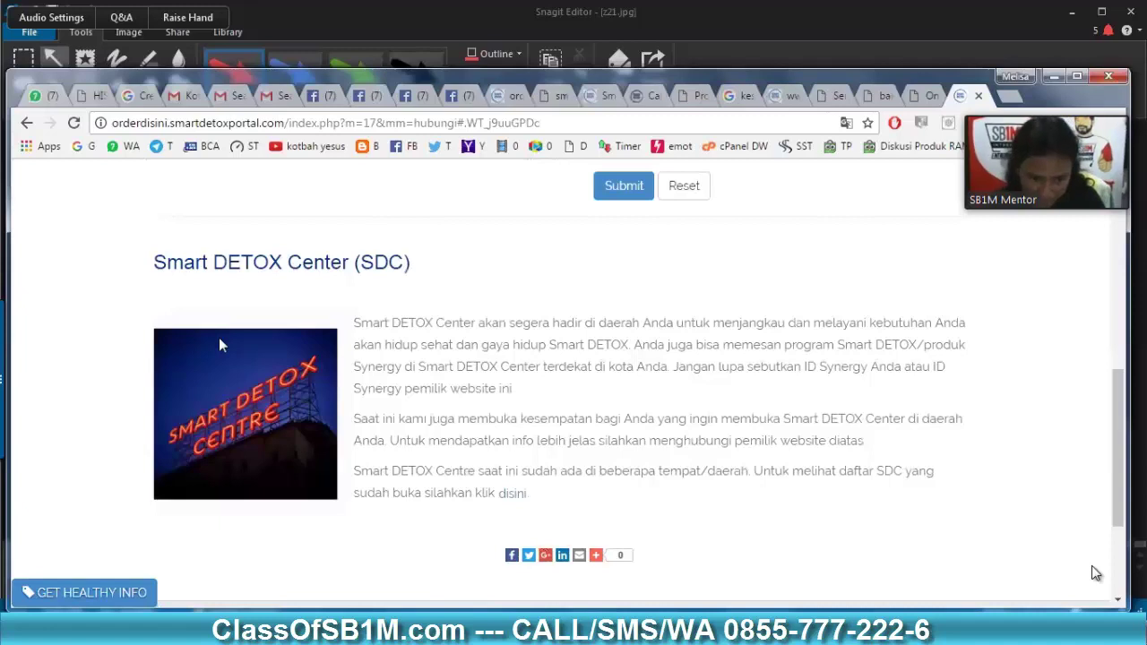
scroll(445, 424, down, 2)
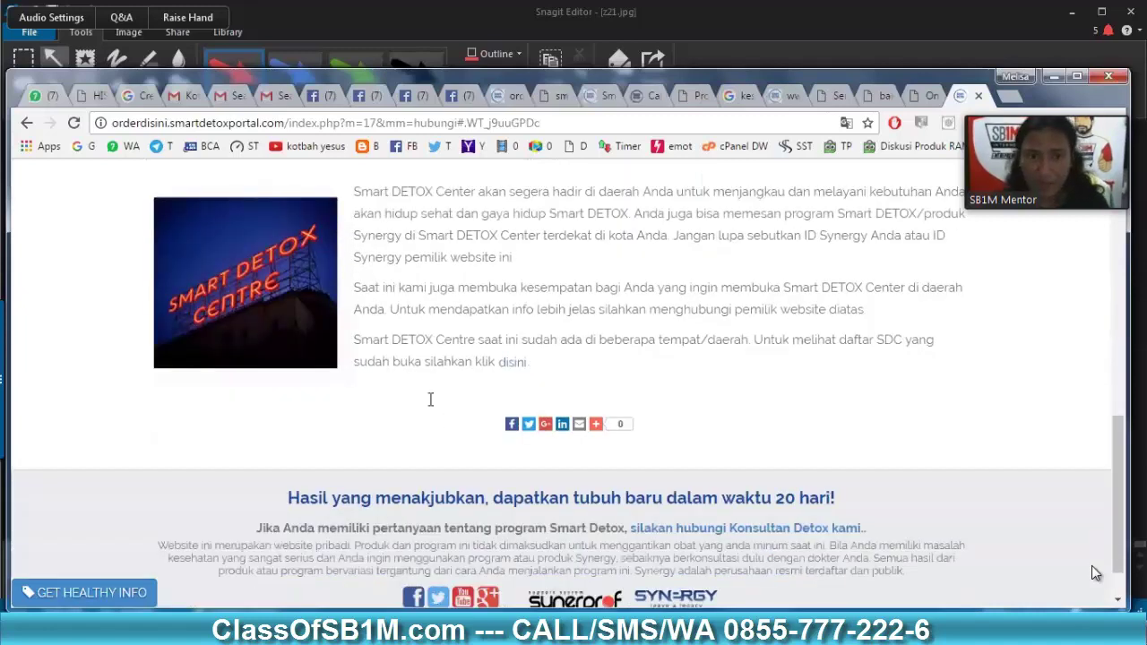
click(1095, 573)
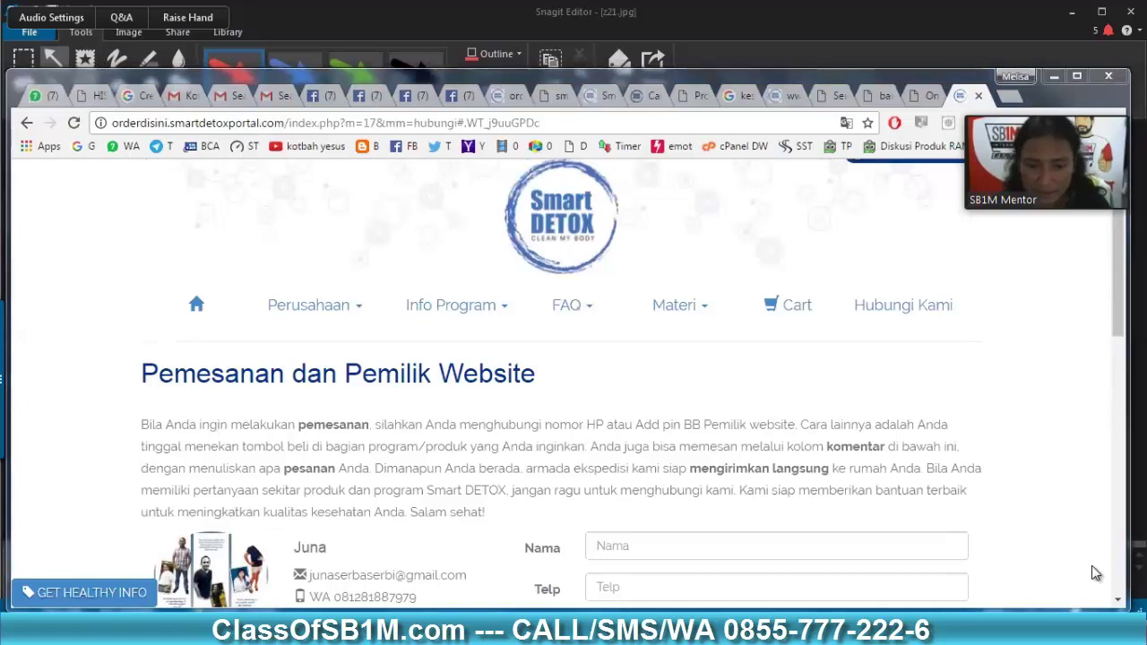
key(alt+Tab)
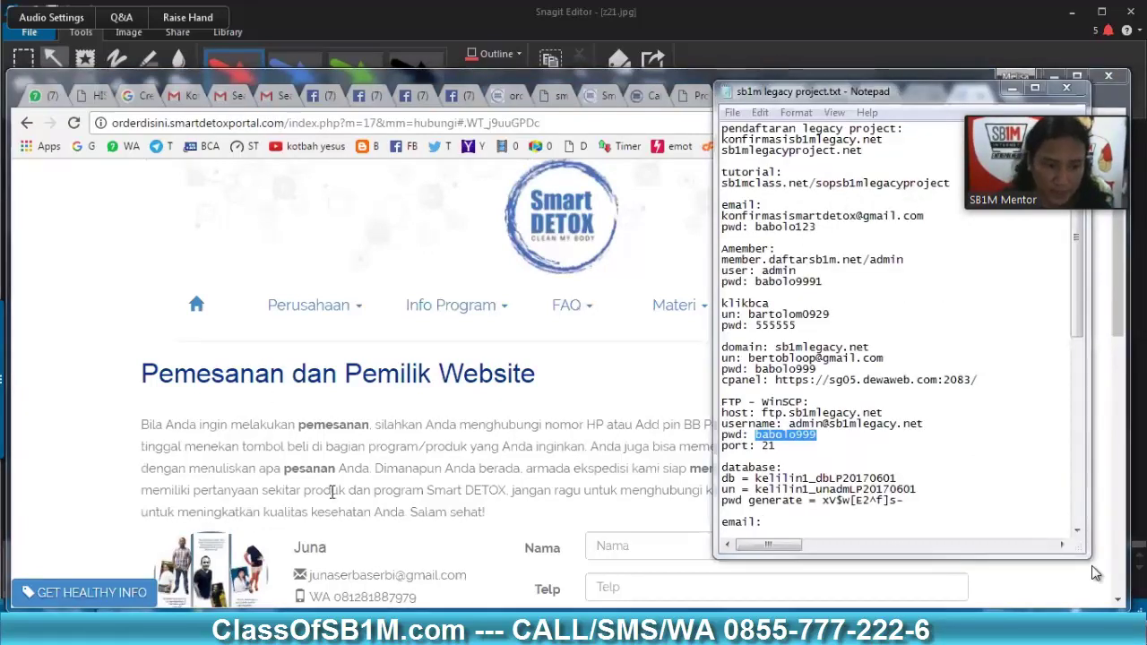
- Highlight the smartdetoxportal and toko online landing-page options in the notes, then return to Chrome
key(alt+Tab)
scroll(229, 473, down, 4)
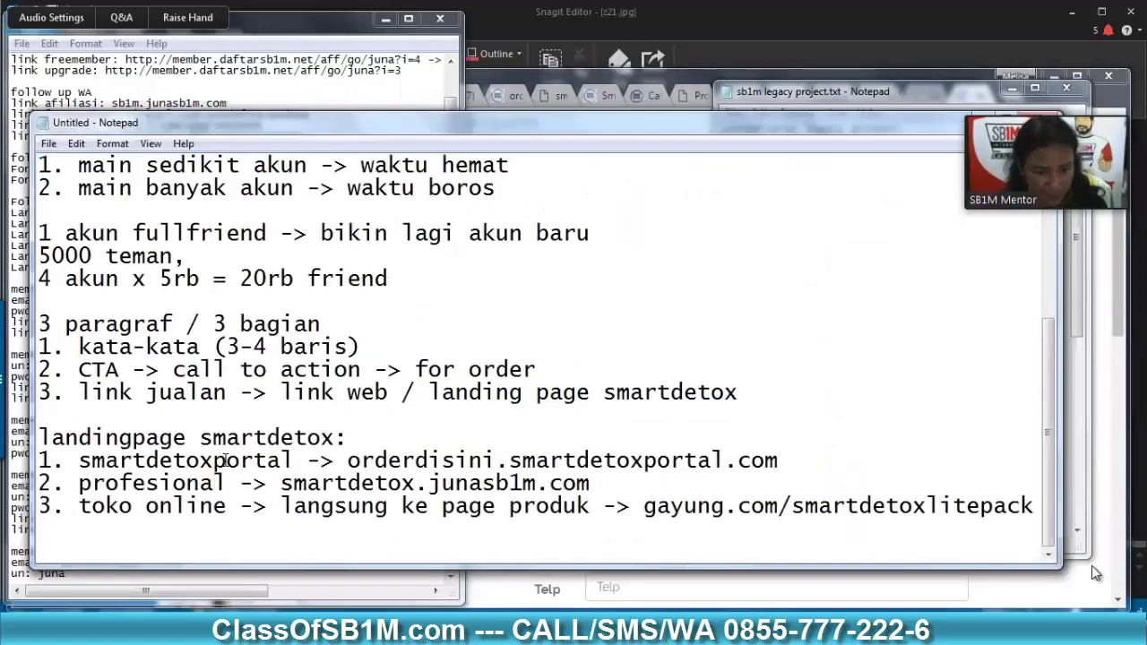
double_click(227, 460)
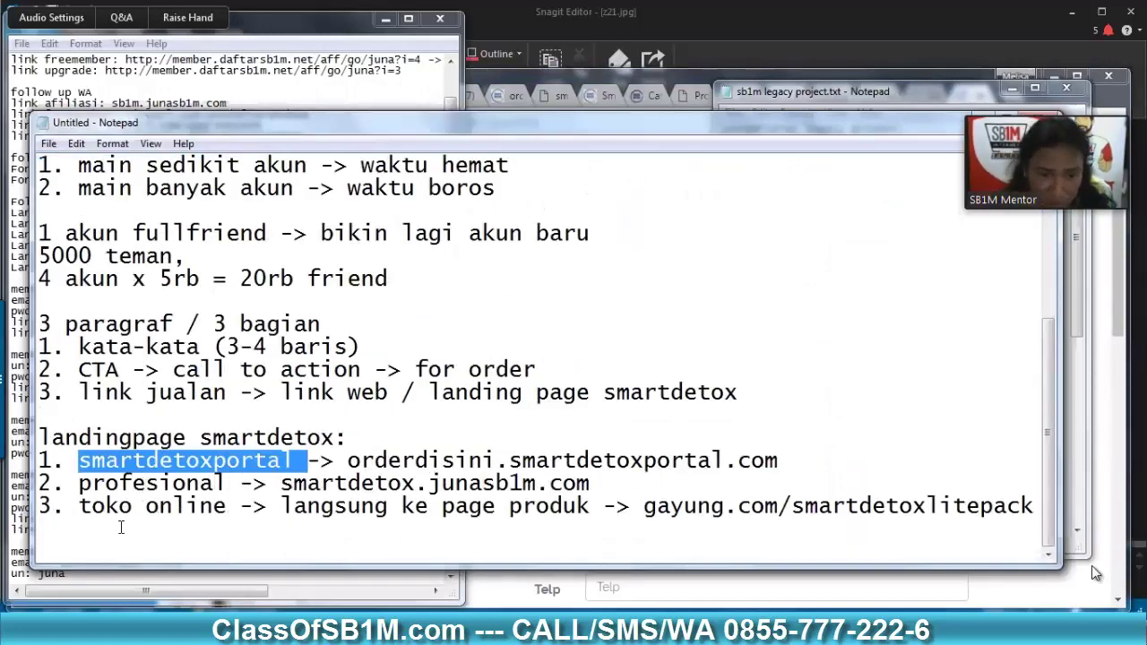
click(144, 484)
drag(212, 511, 389, 513)
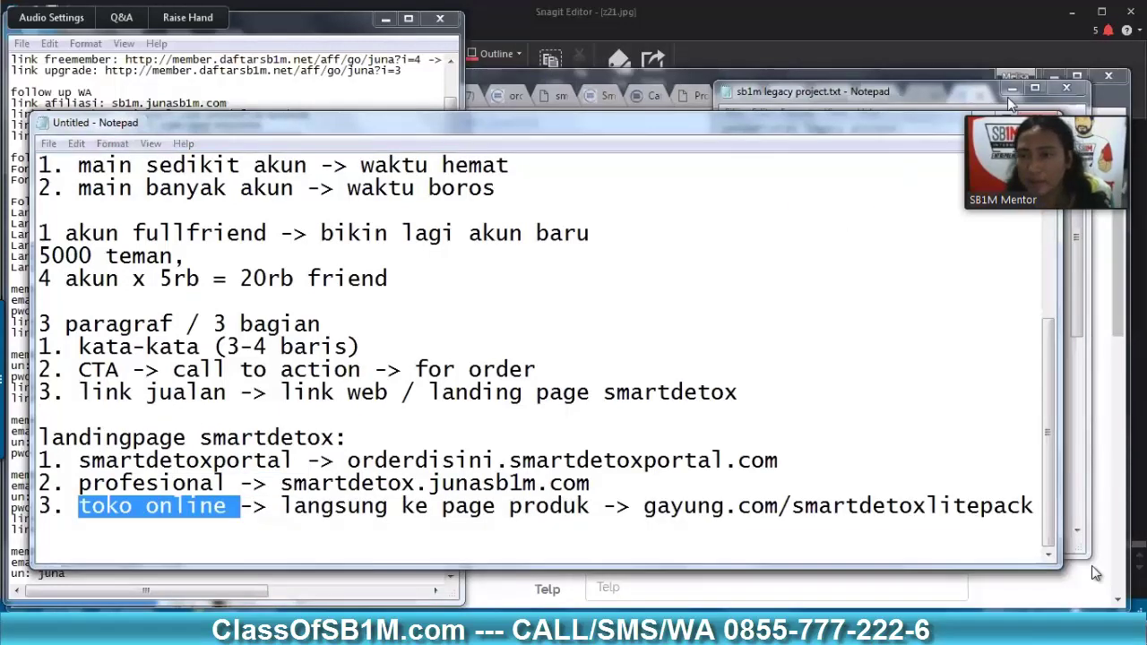
key(alt+Tab)
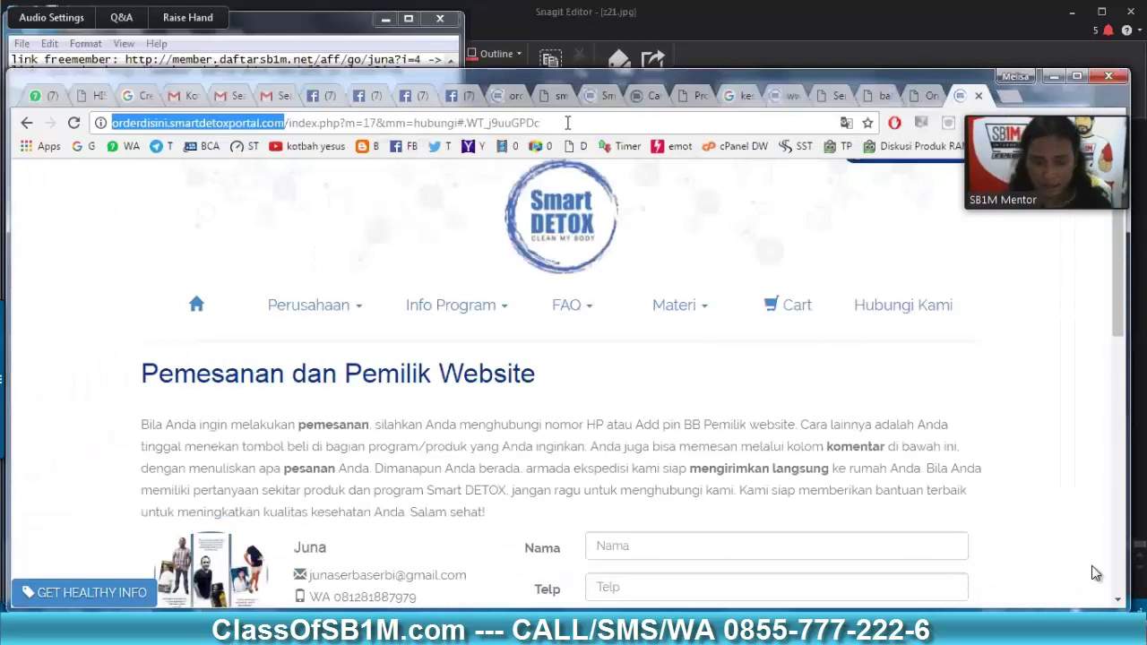
- Go to gayung.com in a new tab
key(ctrl+t)
text(toko)
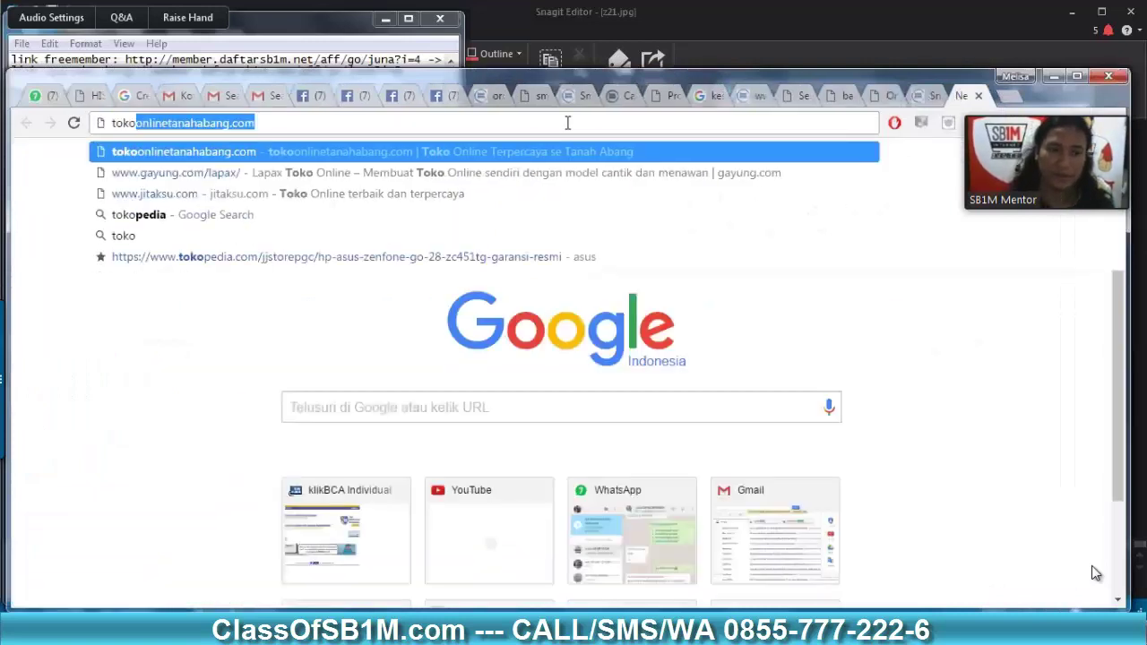
key(BackSpace)
key(BackSpace)
key(BackSpace)
key(BackSpace)
key(BackSpace)
text(gayung)
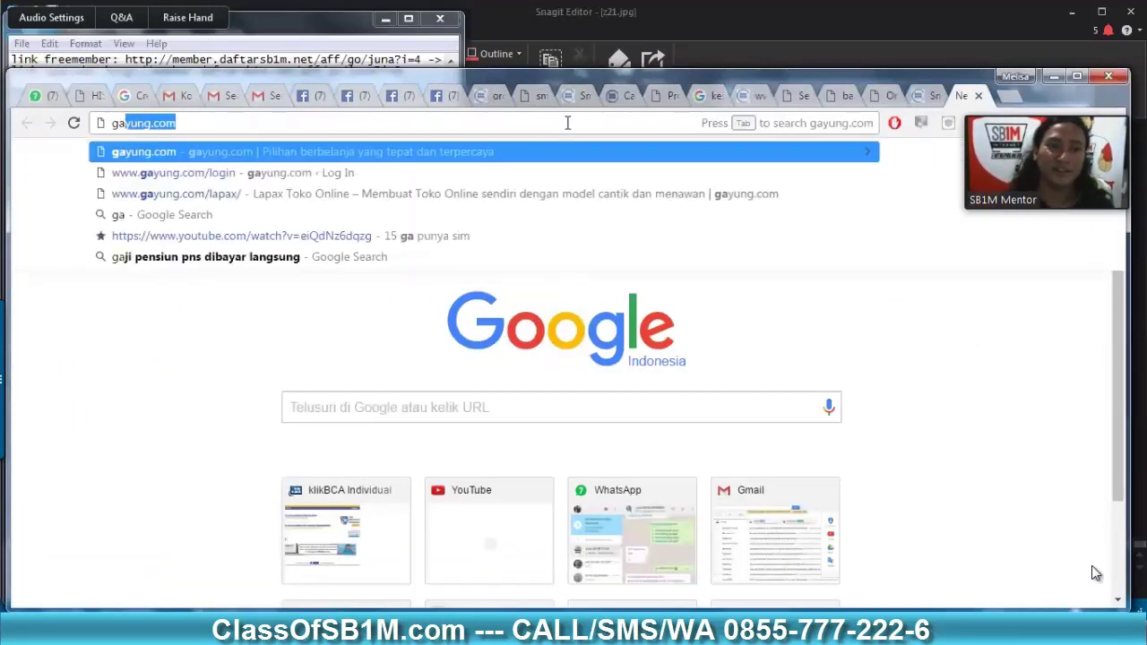
key(Return)
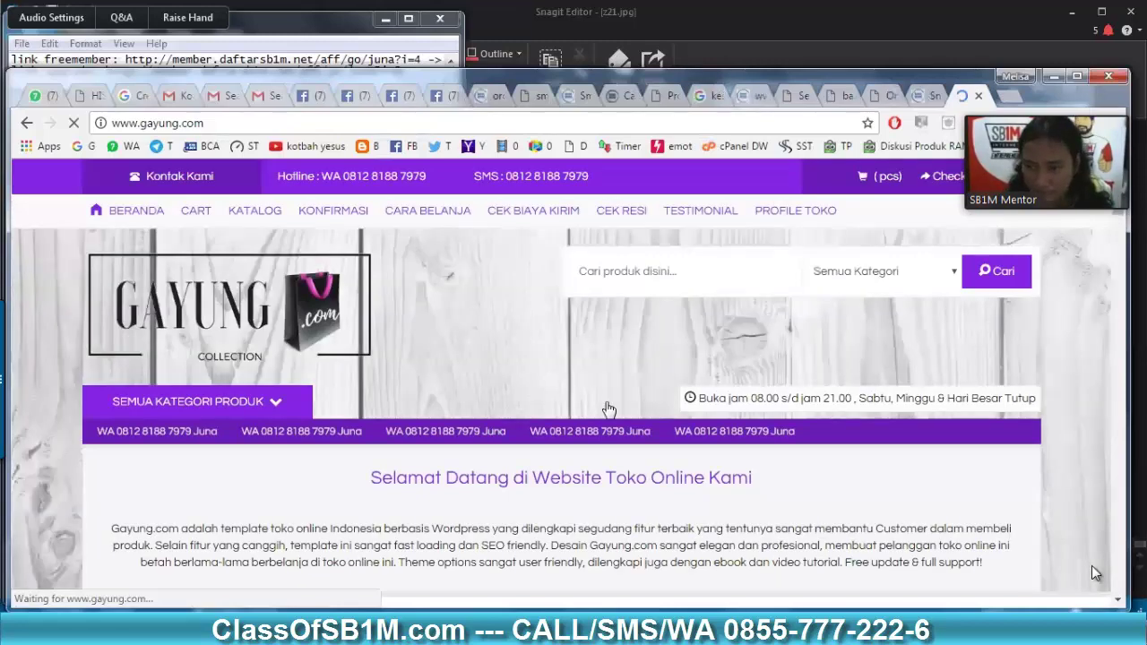
- Browse gayung.com to the Smart Detox Full Pack product page (Rp 3.800.000, 34% off)
scroll(607, 409, down, 4)
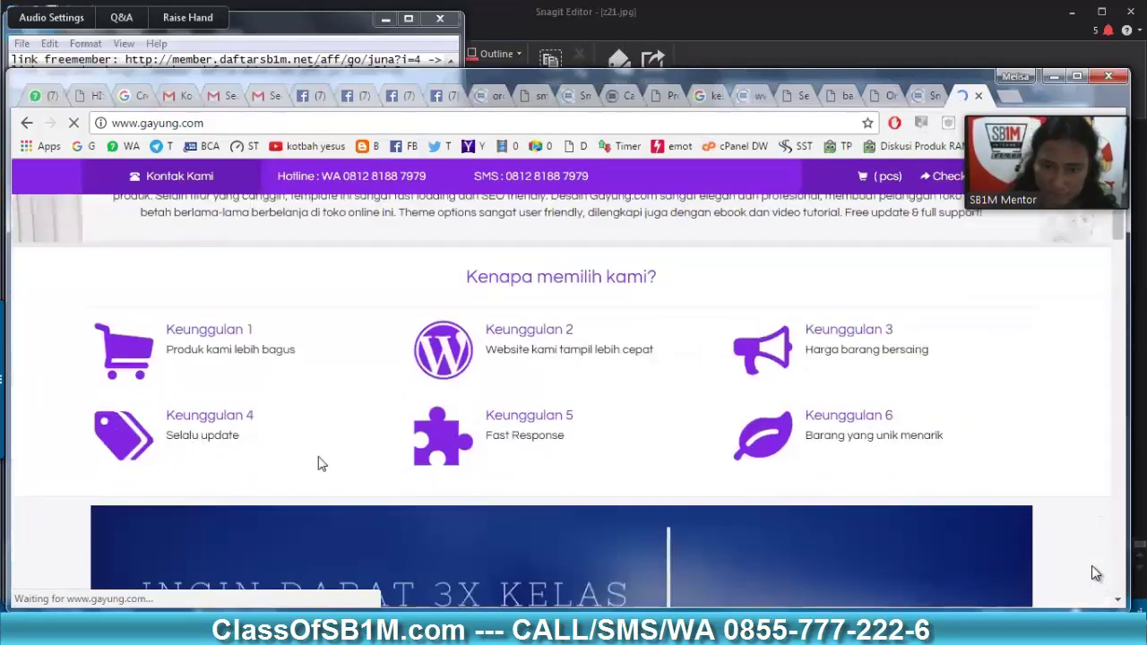
scroll(89, 447, down, 5)
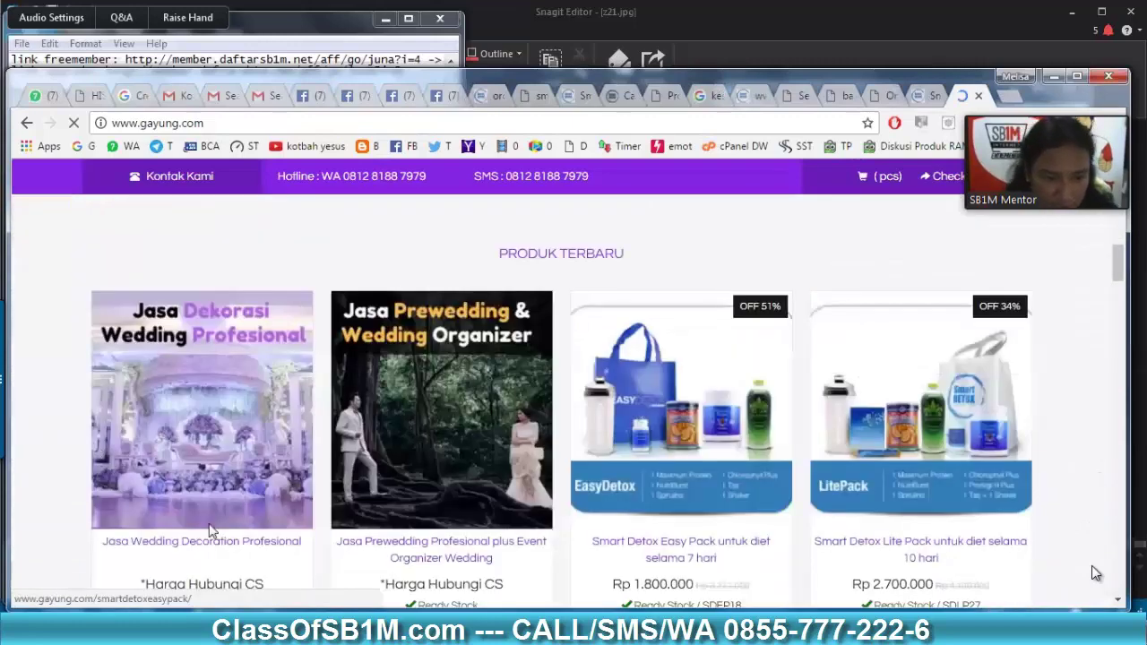
scroll(215, 414, down, 4)
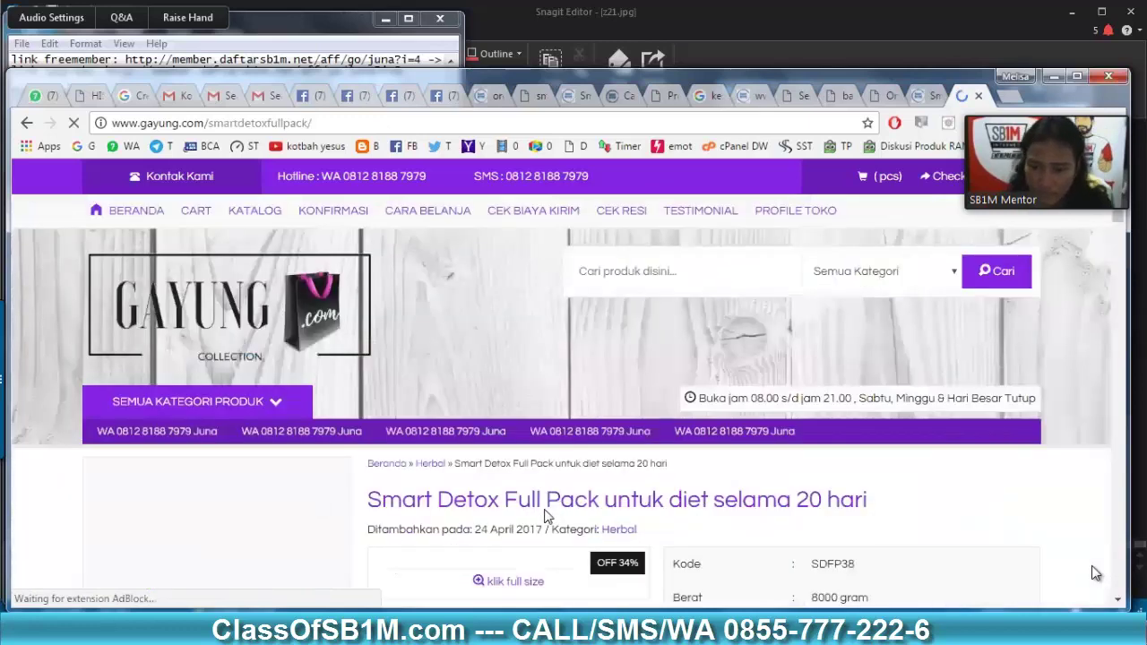
scroll(547, 515, down, 4)
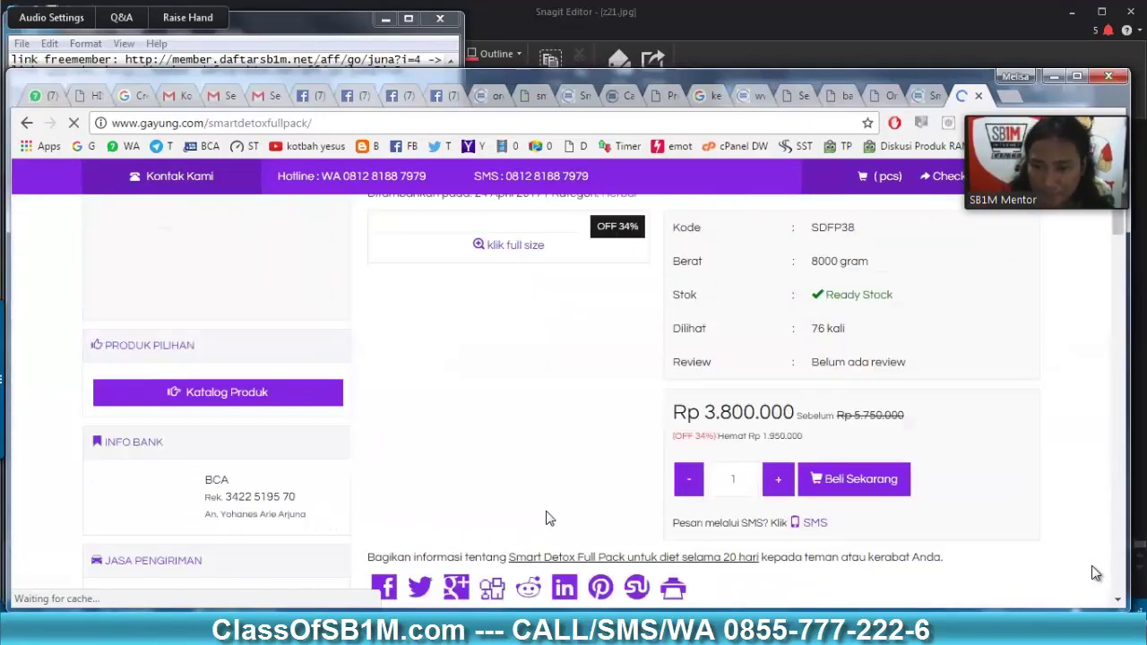
scroll(573, 502, down, 2)
scroll(627, 448, down, 1)
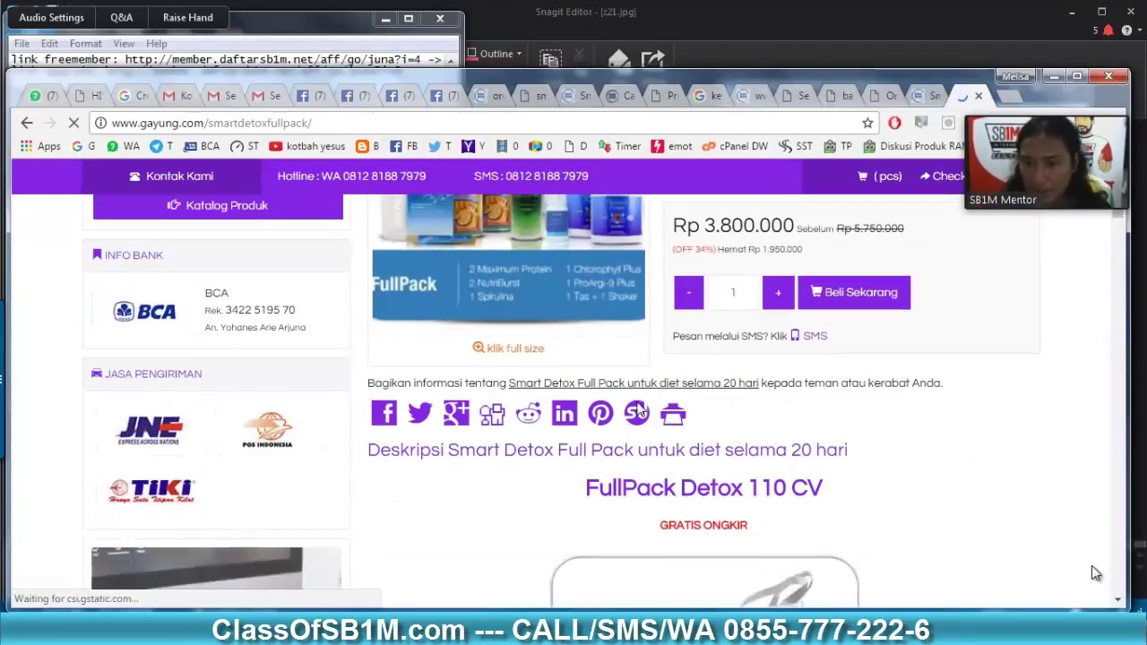
scroll(807, 432, down, 3)
scroll(806, 432, up, 1)
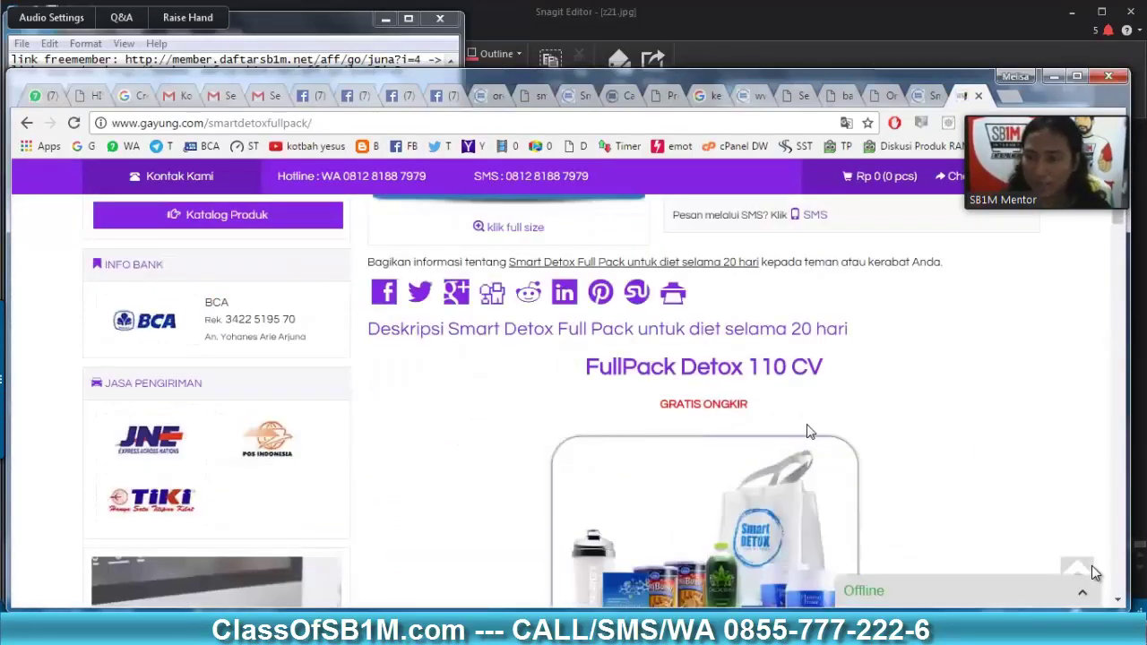
scroll(806, 431, up, 1)
scroll(806, 435, up, 1)
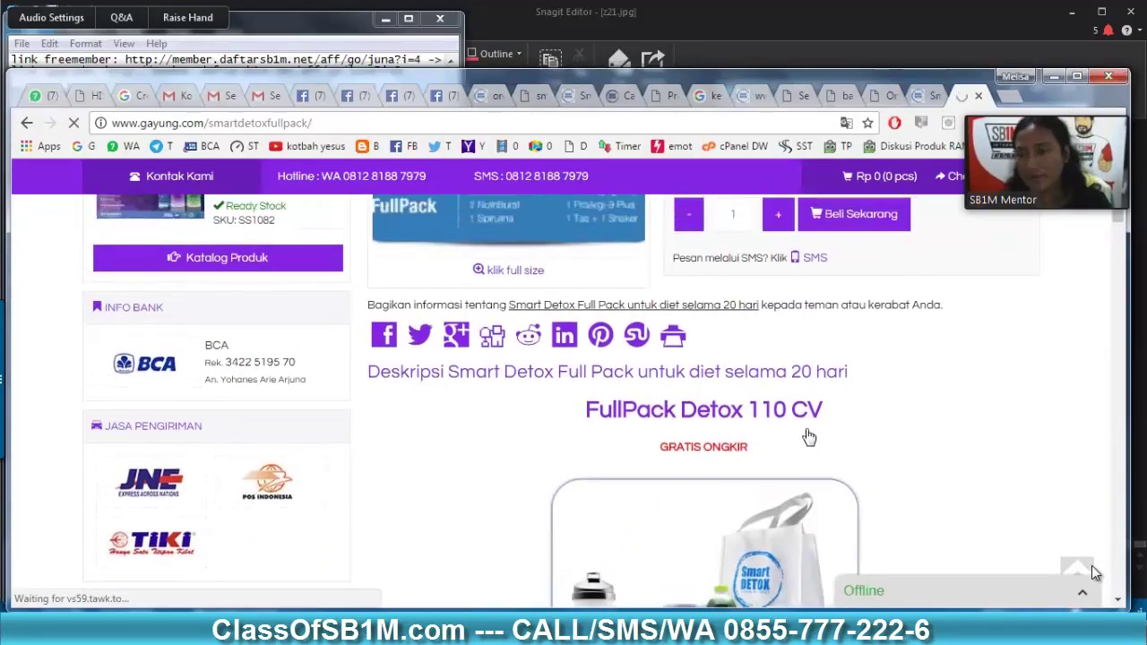
scroll(806, 437, up, 1)
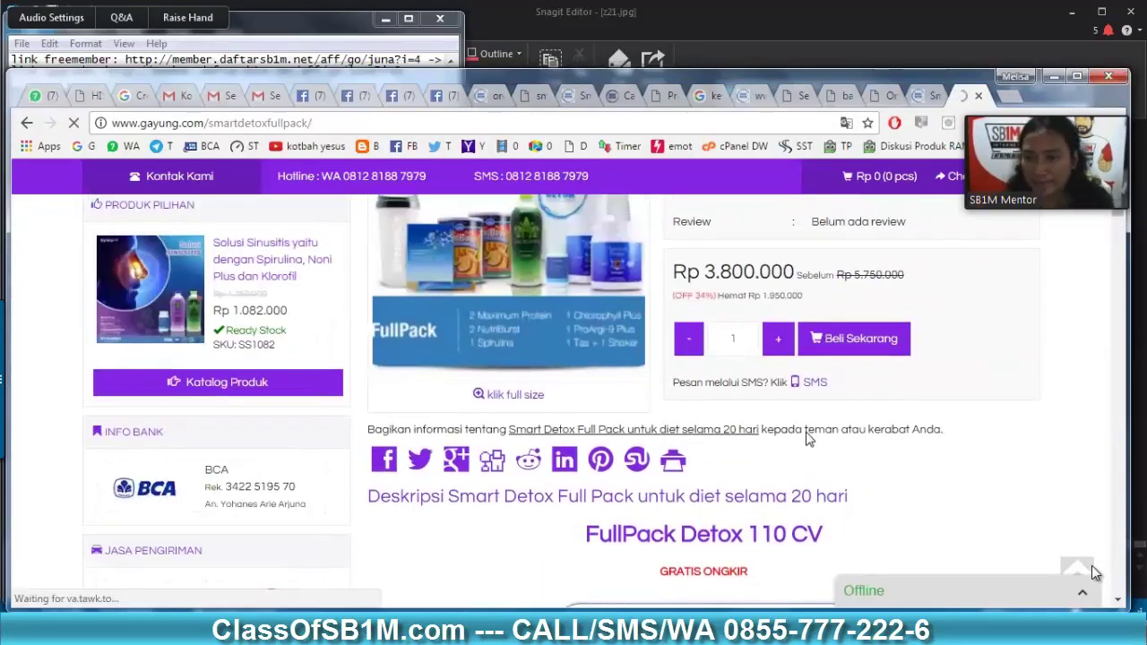
scroll(806, 438, up, 1)
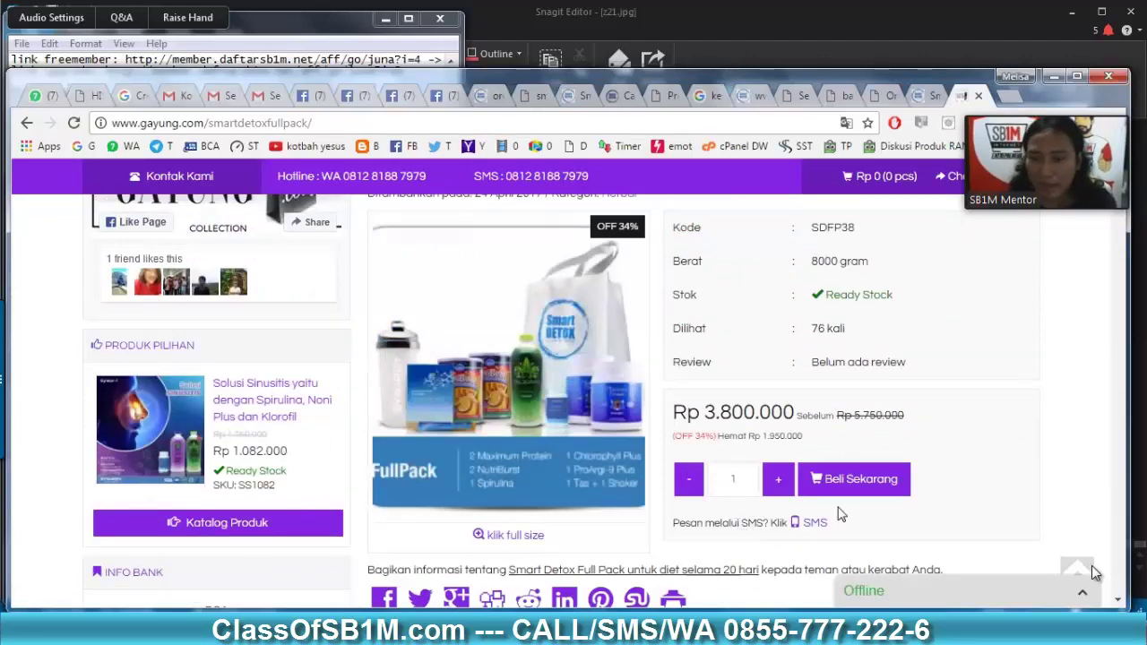
scroll(835, 493, down, 2)
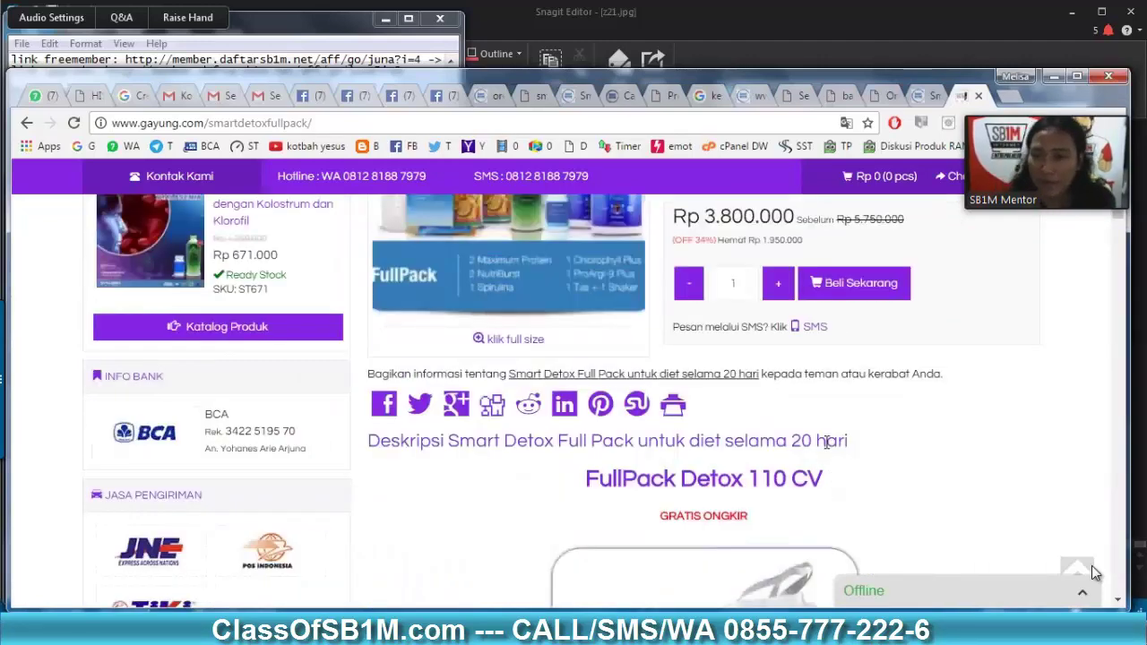
scroll(814, 287, up, 1)
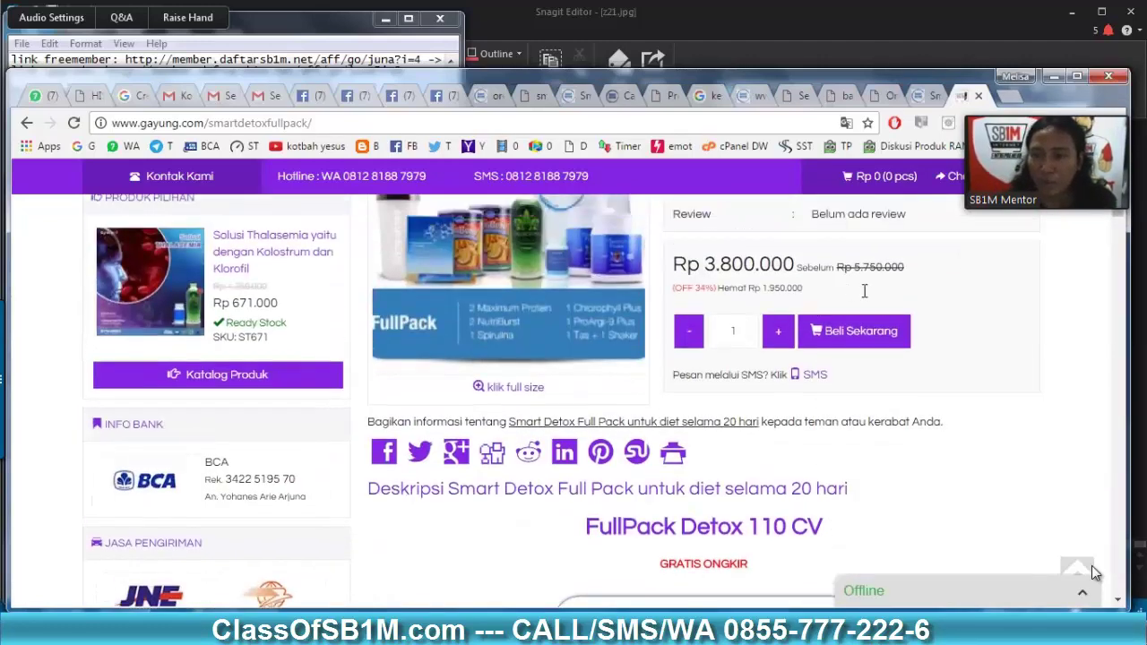
scroll(860, 292, up, 2)
drag(876, 291, 810, 290)
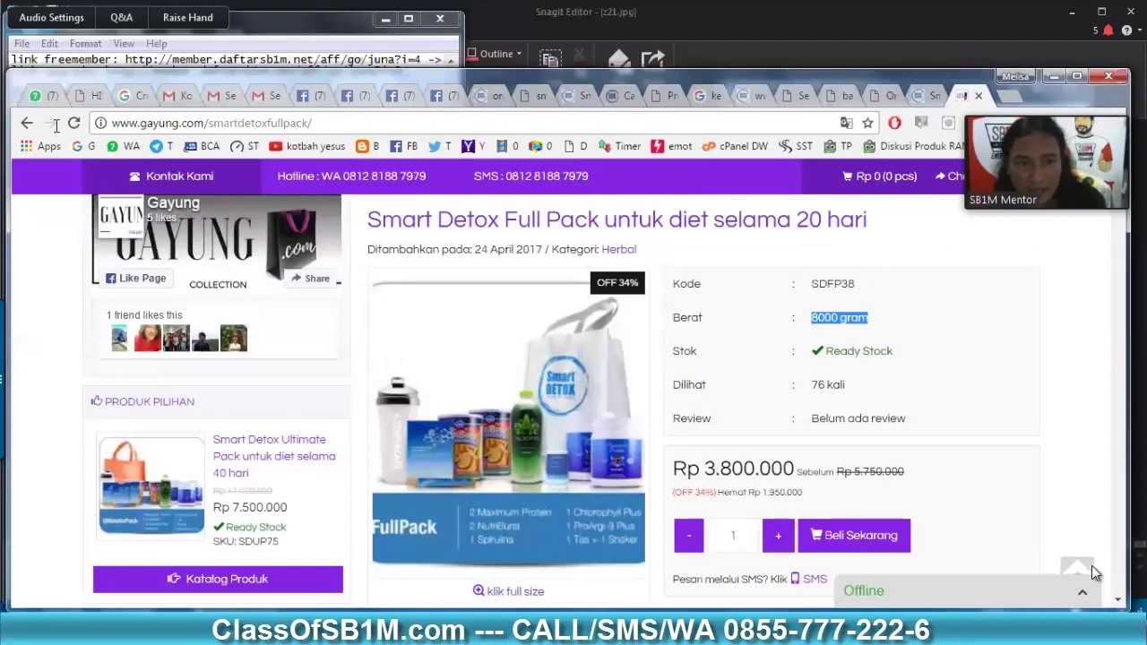
- Copy the Full Pack product page's full address
click(225, 126)
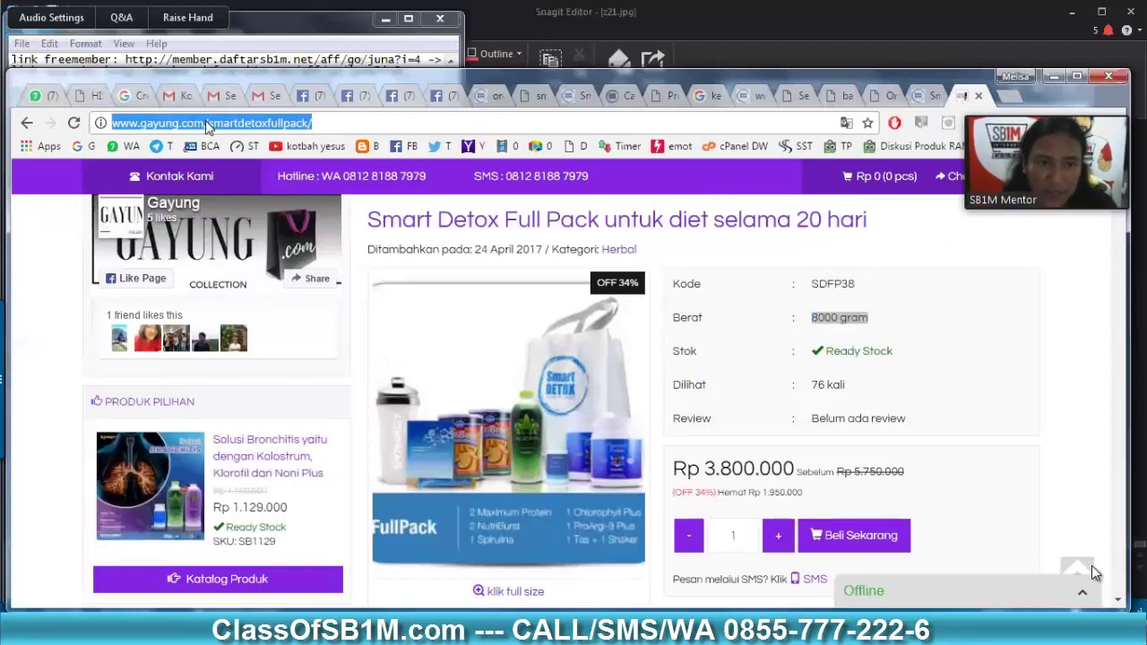
right_click(206, 125)
click(238, 182)
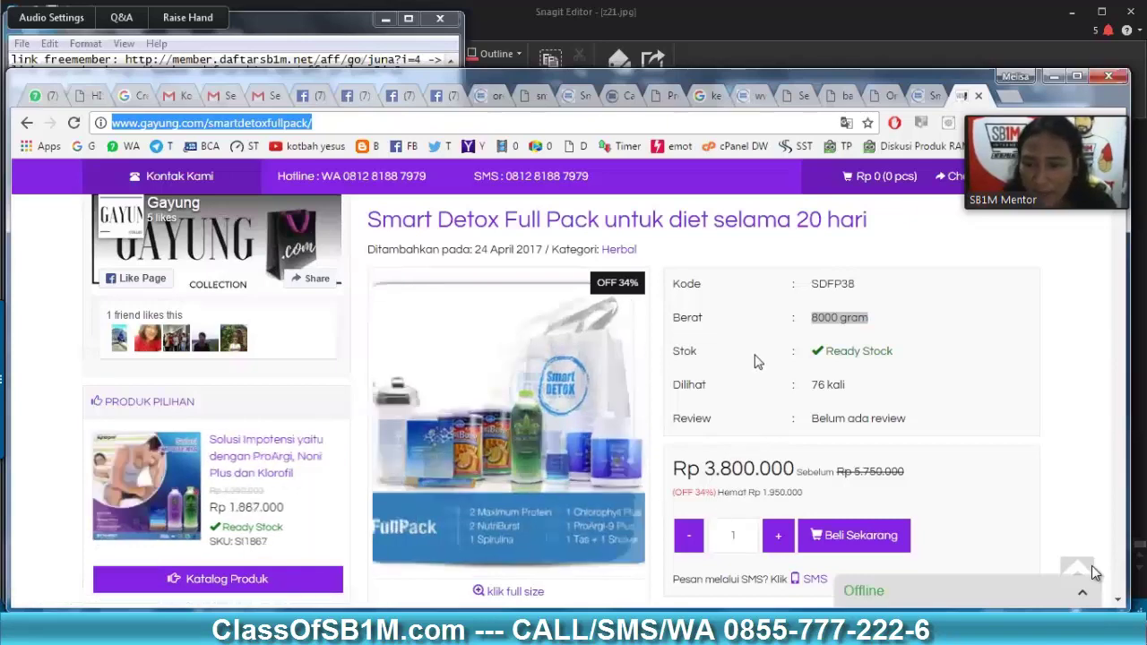
key(alt+Tab)
double_click(644, 507)
key(ctrl+v)
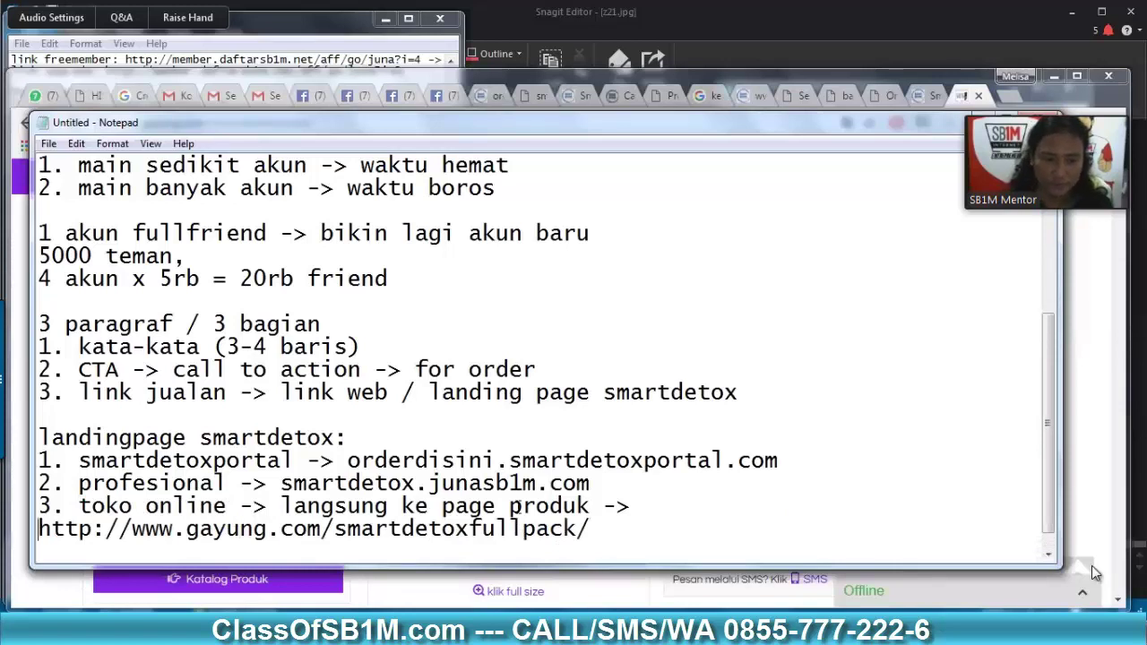
key(shift+Home)
key(BackSpace)
key(BackSpace)
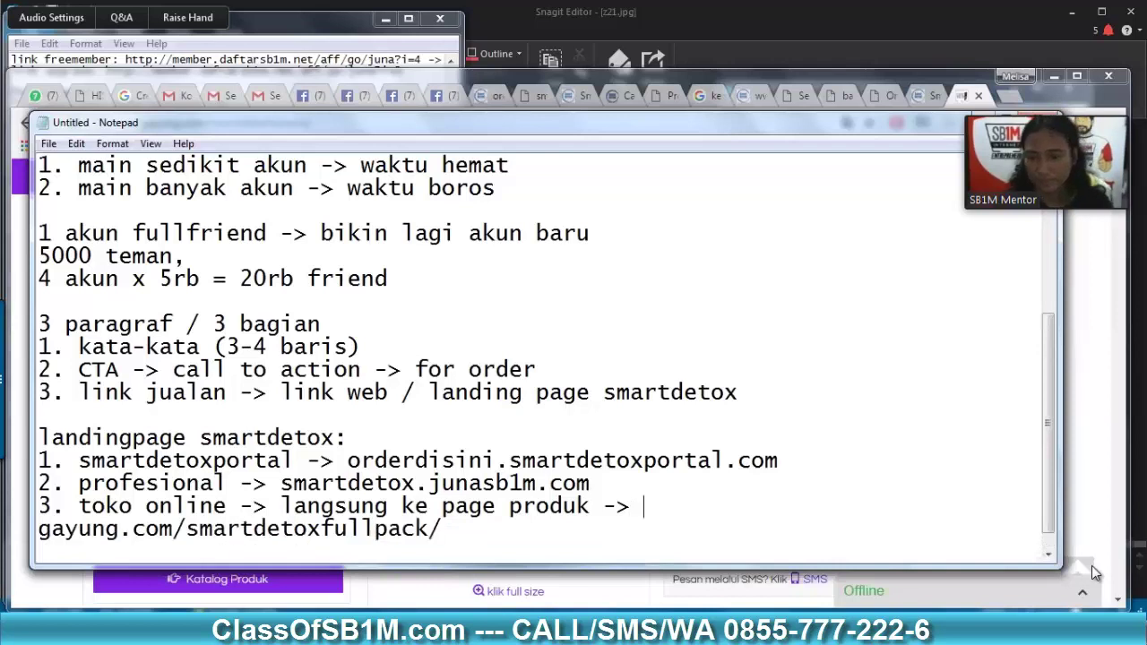
key(BackSpace)
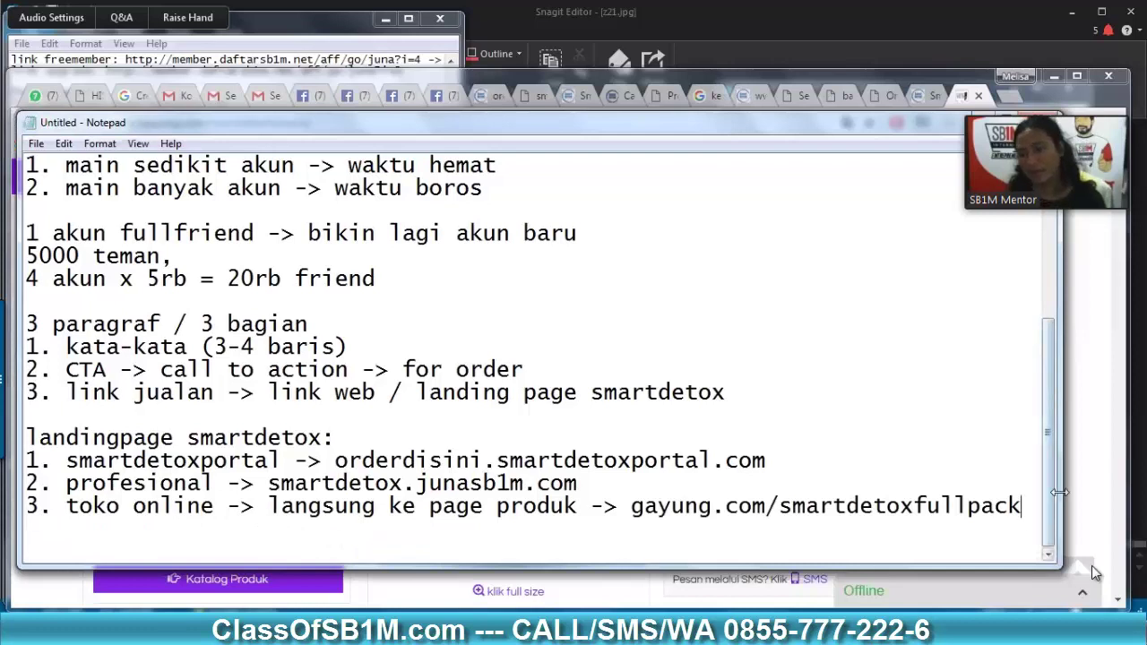
- Highlight smartdetoxportal, profesional, jualan and action in the plan, glancing at the Full Pack page
click(428, 484)
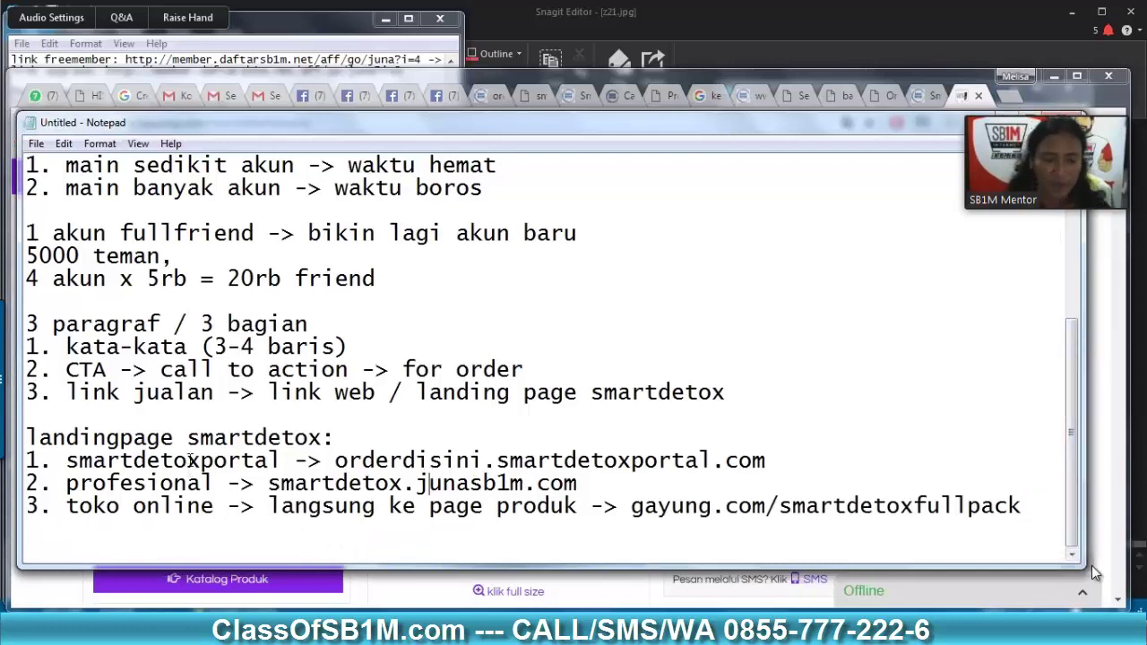
double_click(190, 460)
double_click(163, 488)
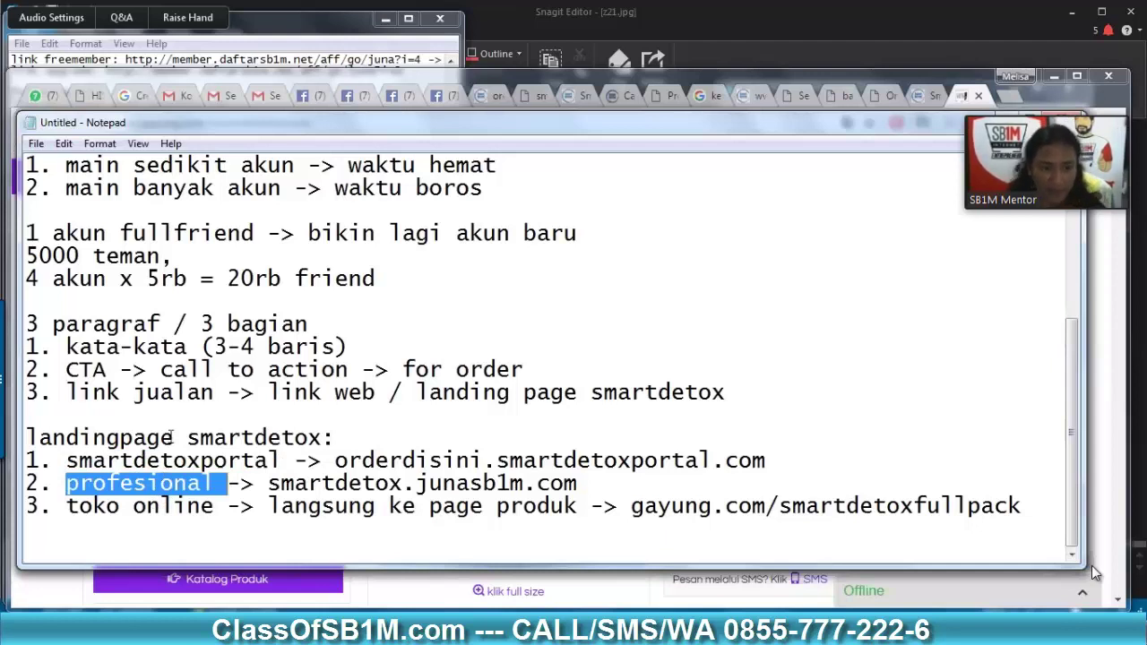
double_click(175, 394)
click(122, 347)
key(ctrl+shift+Left)
double_click(309, 370)
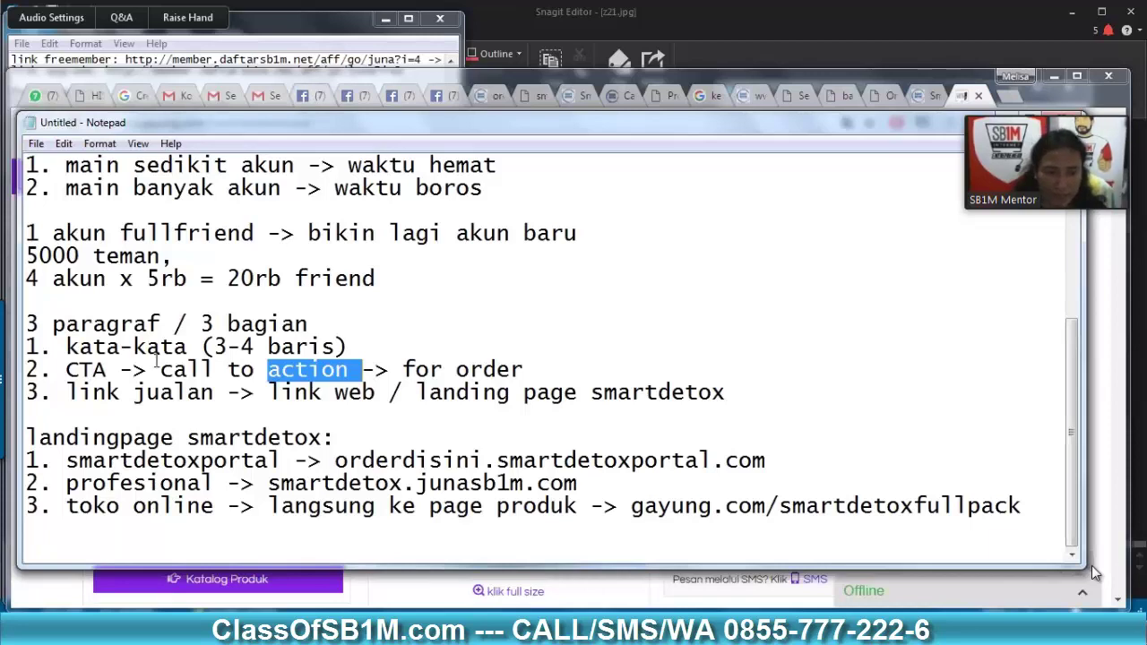
key(alt+Tab)
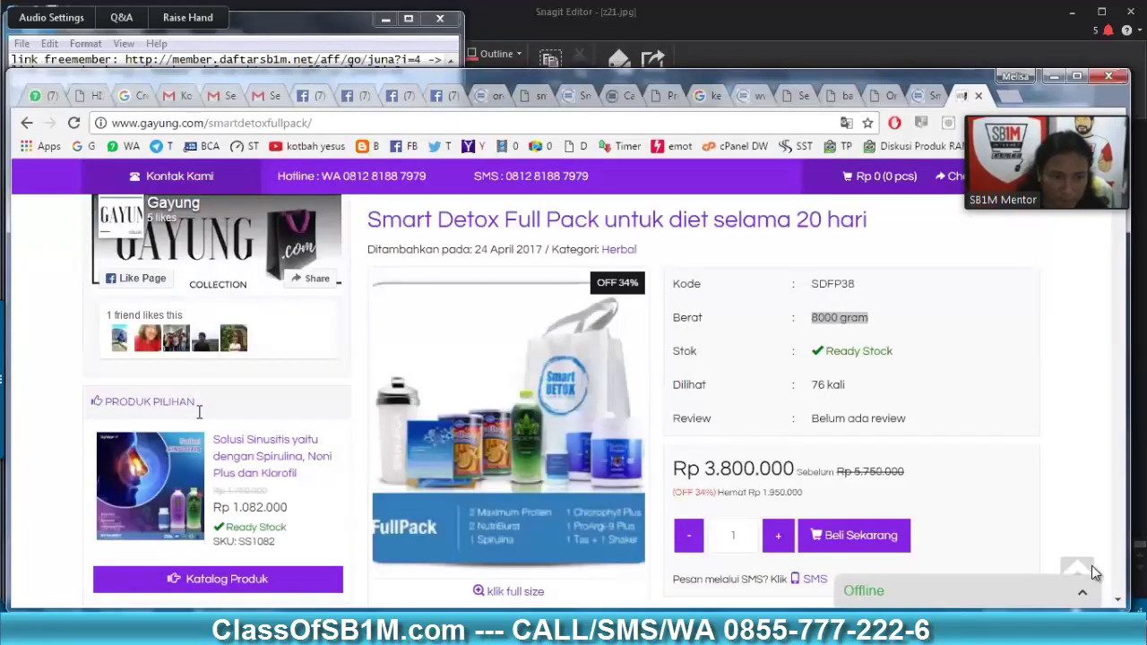
key(alt+Tab)
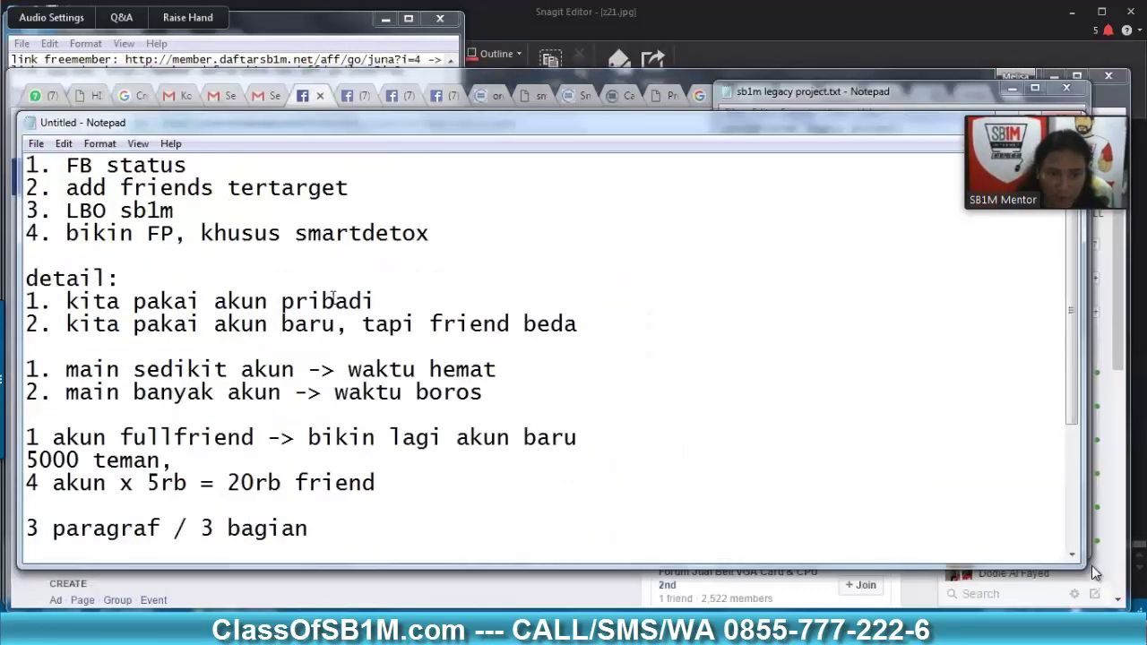
- Highlight pribadi, baru and friend in the detail lines, then bring Facebook Pages forward
double_click(332, 304)
double_click(324, 328)
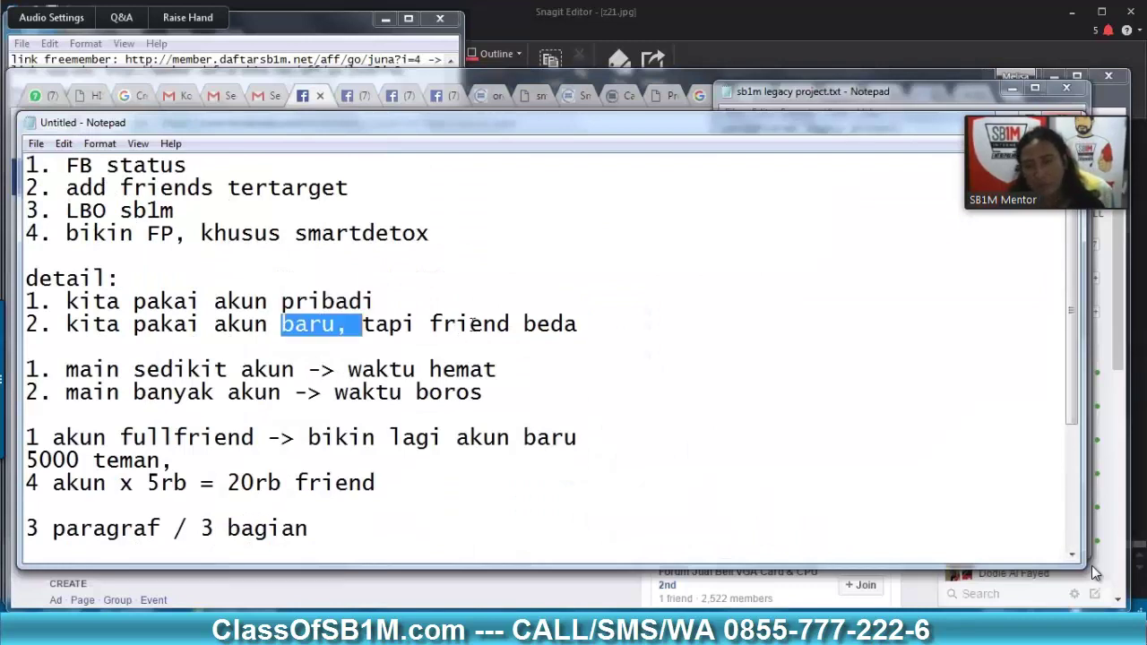
double_click(471, 325)
double_click(322, 305)
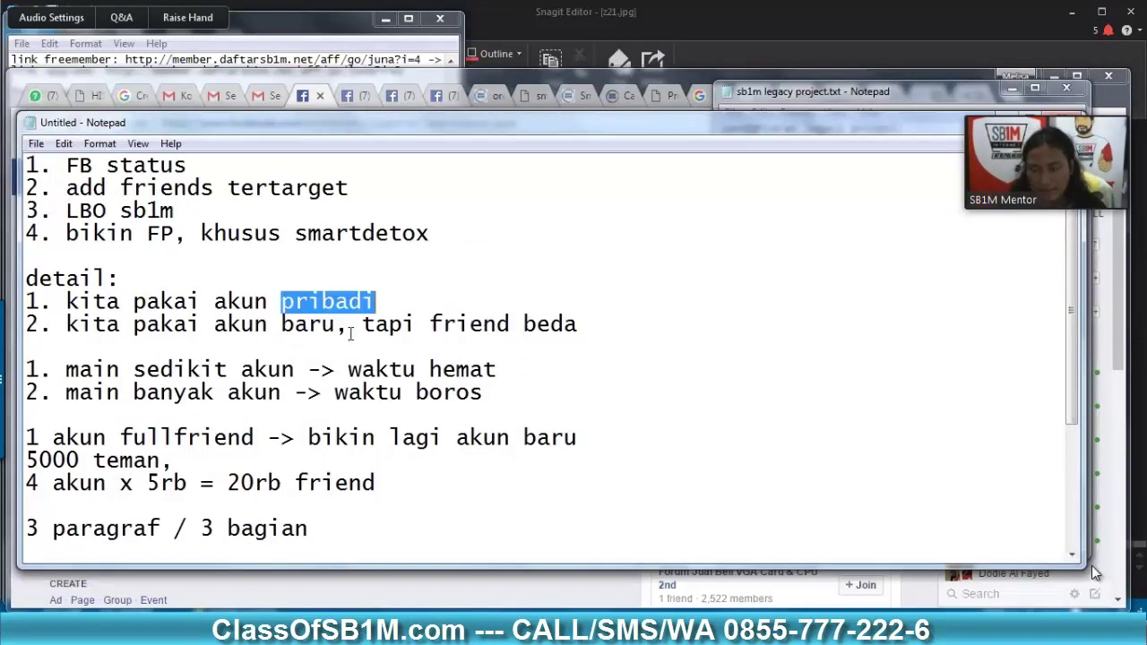
double_click(459, 326)
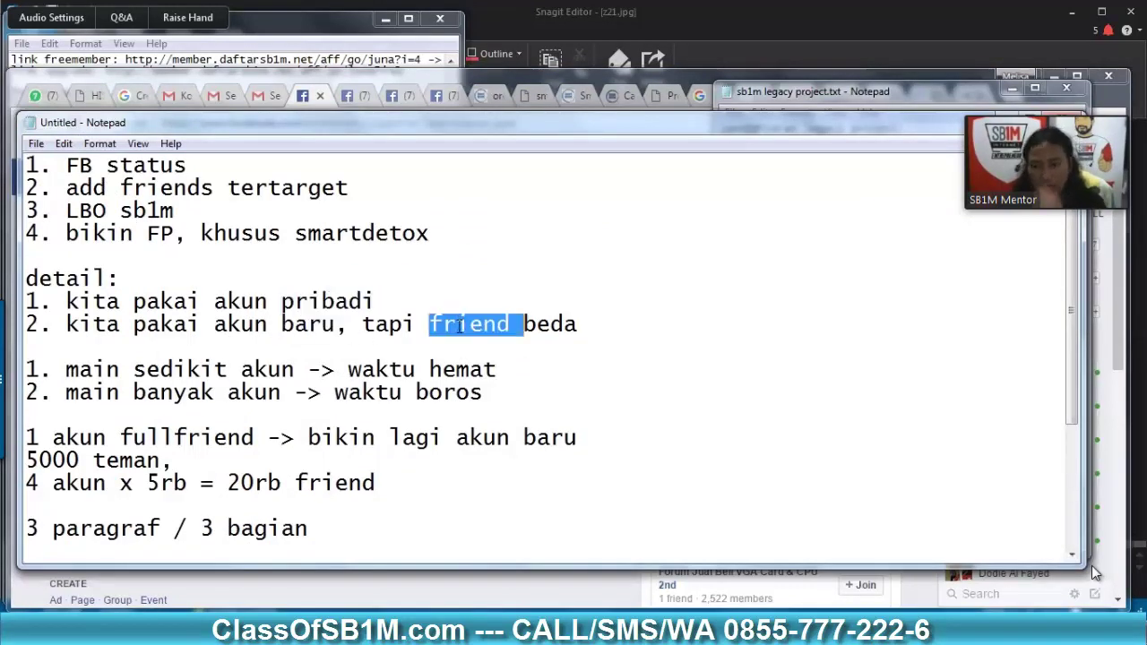
double_click(303, 324)
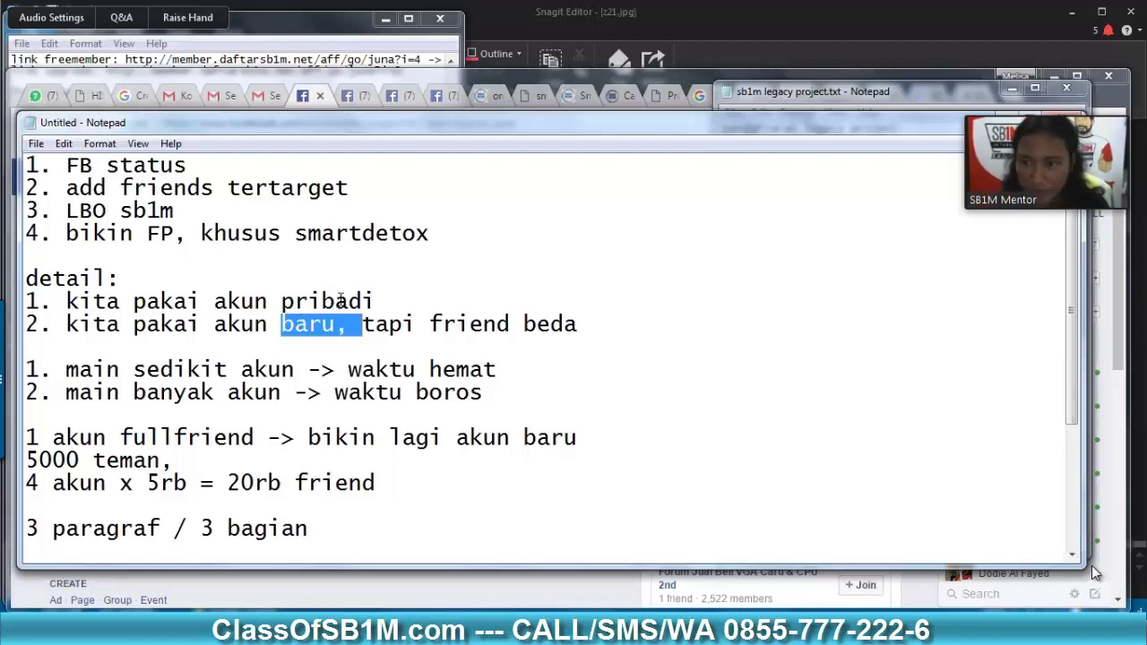
double_click(341, 301)
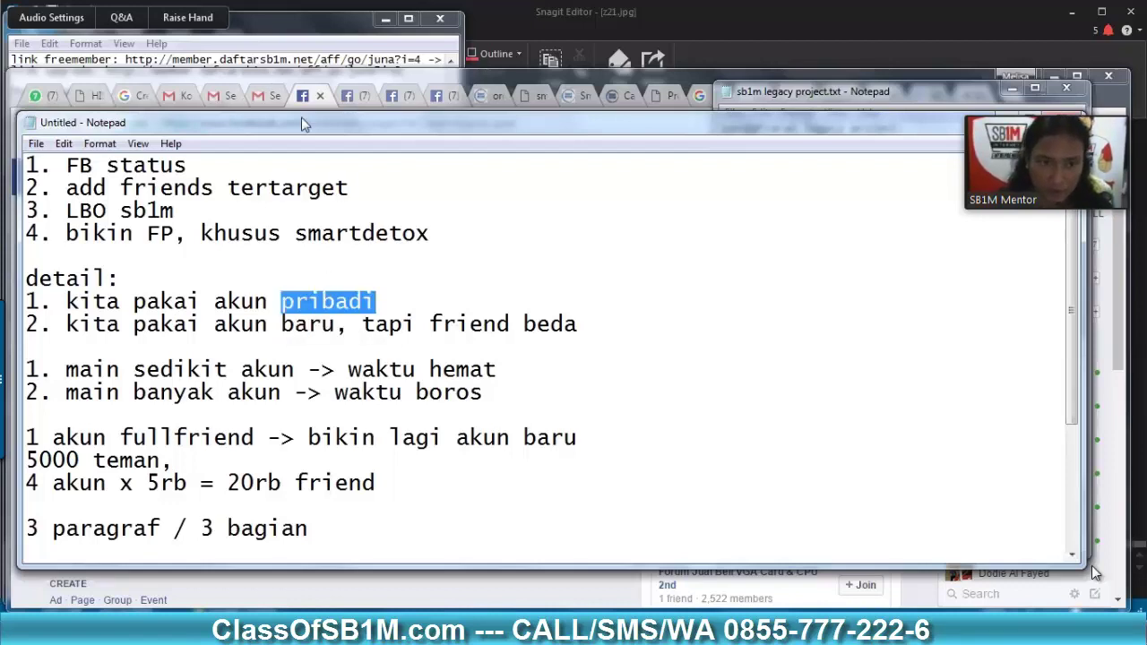
key(alt+Tab)
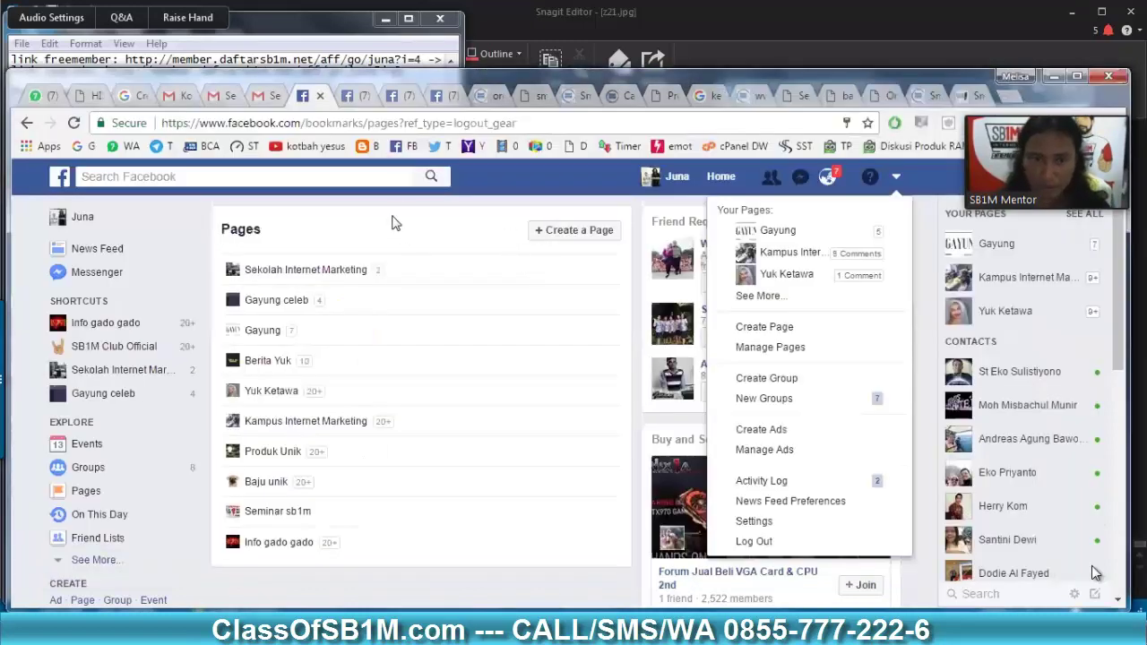
- Open your own profile timeline from the top bar and locate the empty 'What's on your mind?' box
click(677, 179)
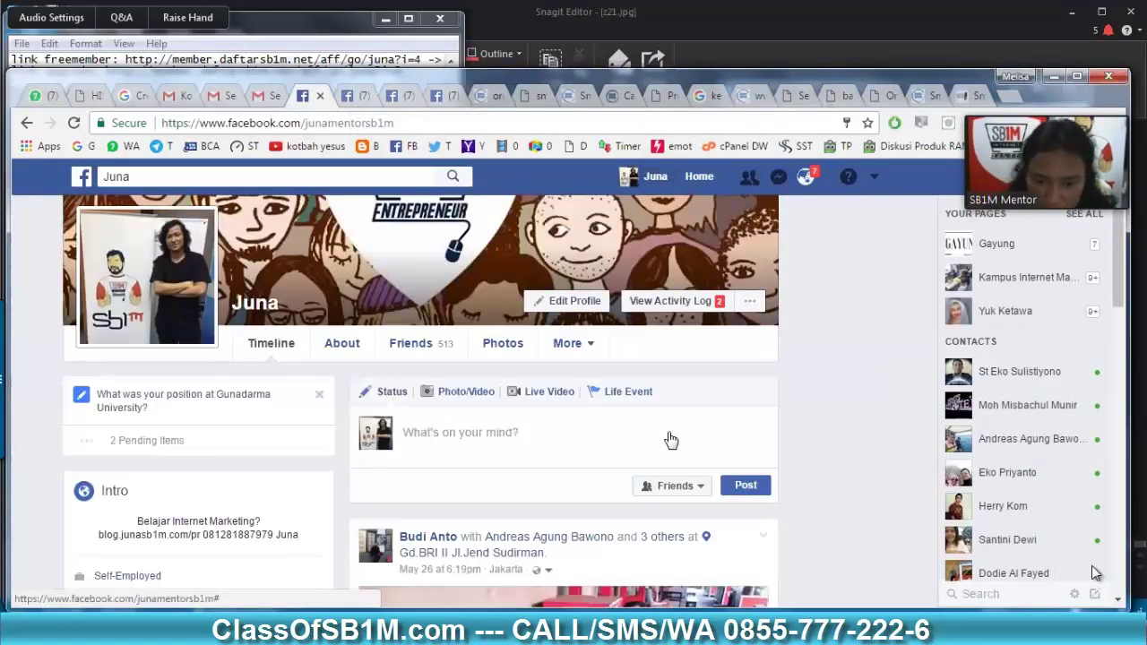
scroll(670, 436, down, 3)
scroll(678, 439, down, 3)
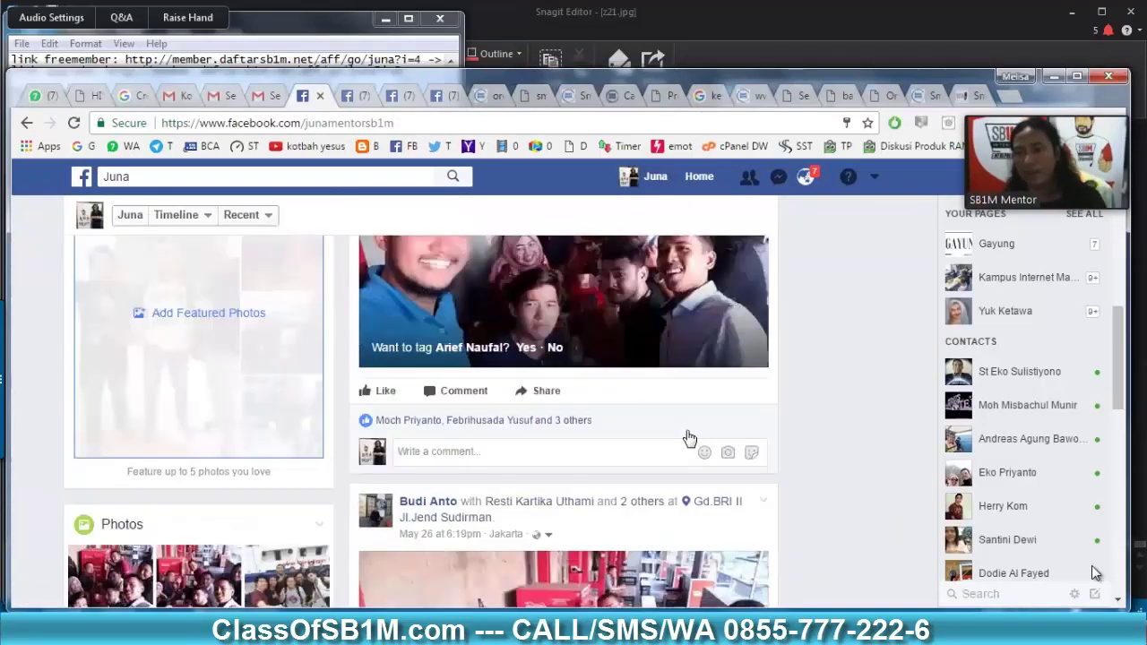
scroll(681, 439, up, 1)
scroll(484, 412, up, 1)
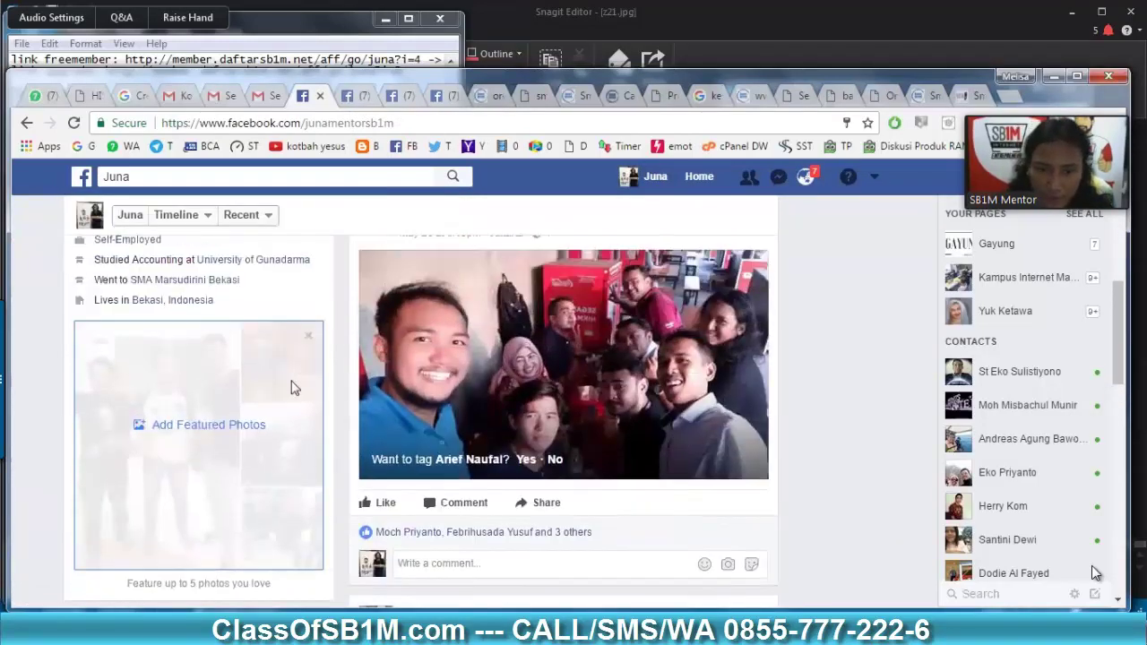
scroll(542, 416, up, 10)
scroll(533, 309, down, 6)
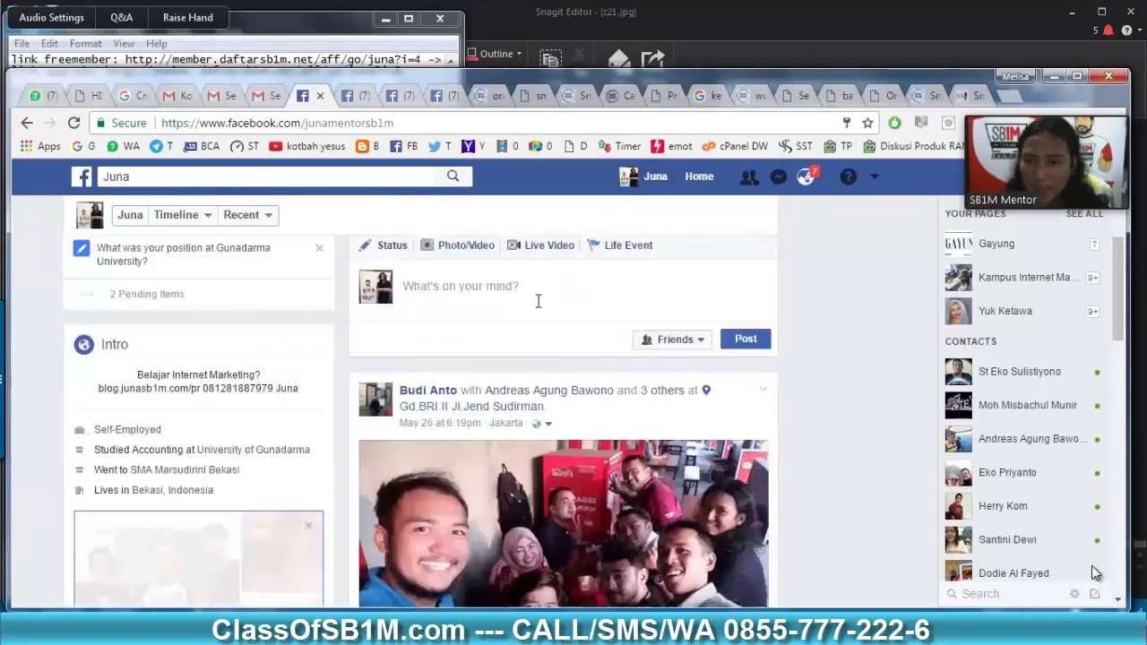
scroll(537, 334, up, 1)
scroll(538, 334, up, 1)
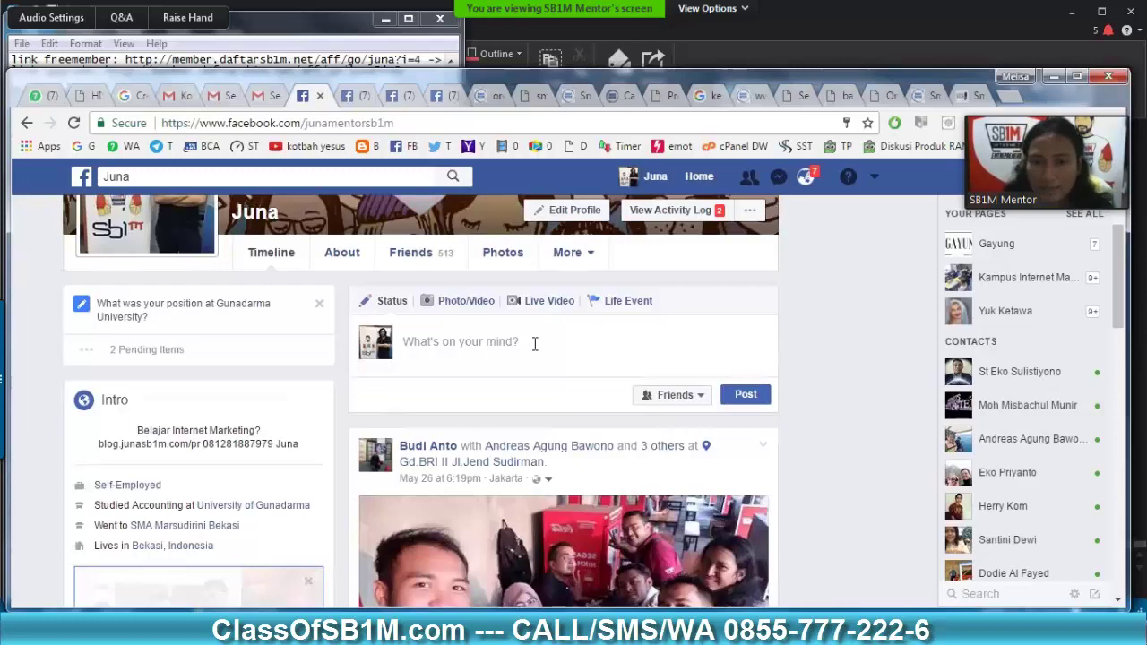
click(744, 14)
click(728, 76)
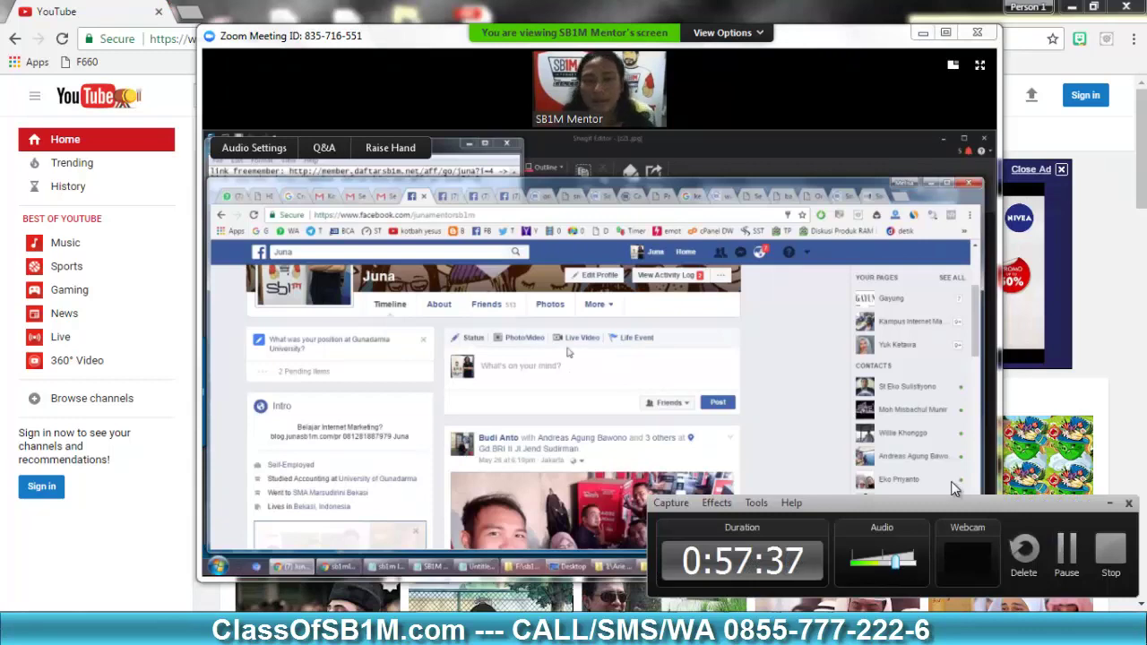
click(1109, 509)
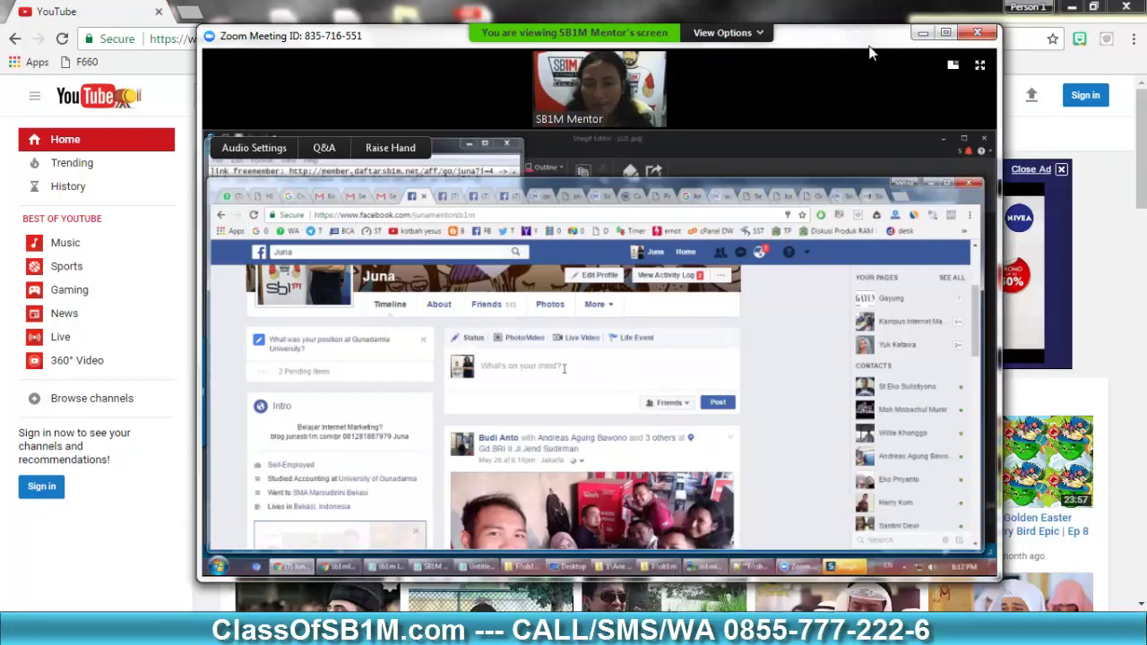
click(946, 33)
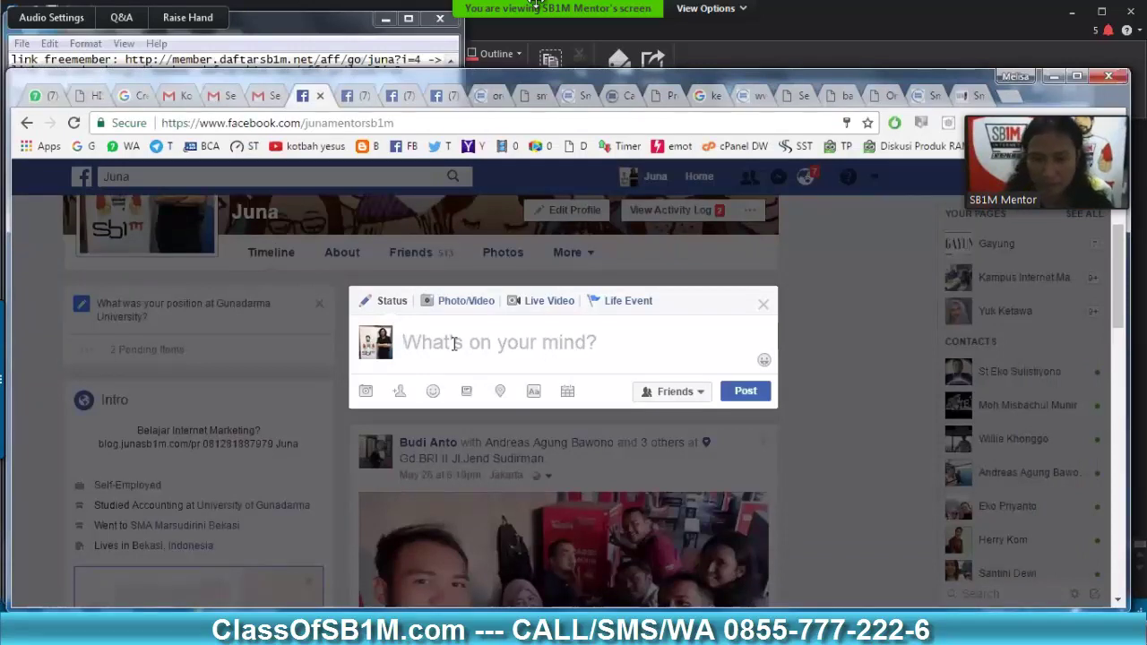
- Type the status 'MEMANG DETOX ITU SANGAT PENTING BANGET UNTUK KESEHATAN' with a blank line below it
text(MEMANG )
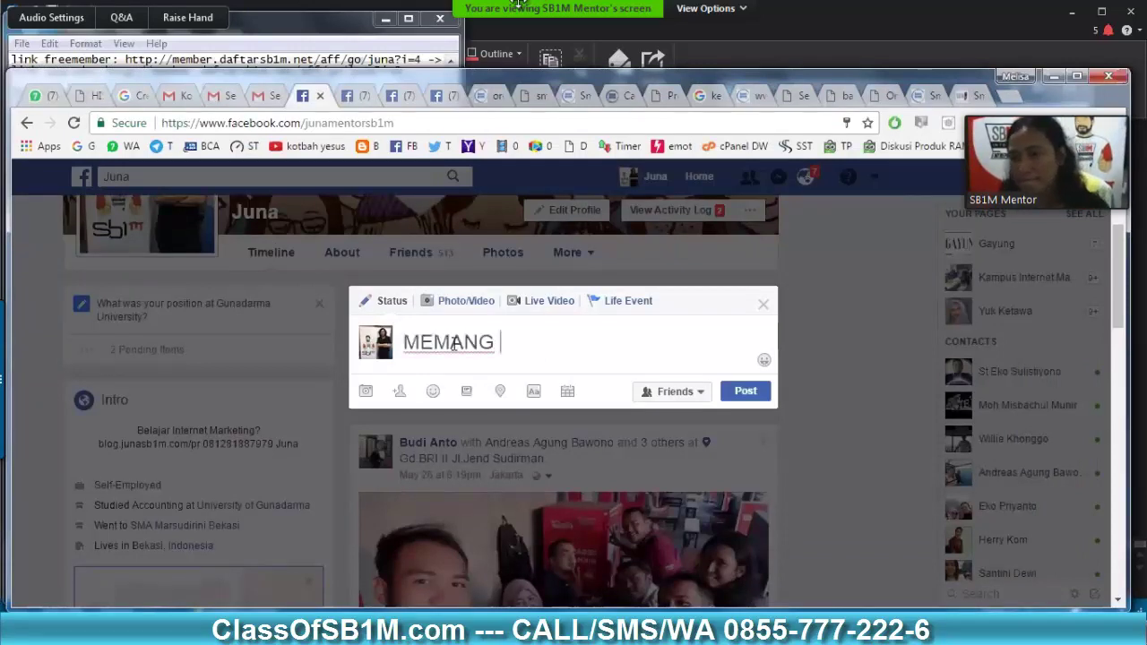
text(DETOX I)
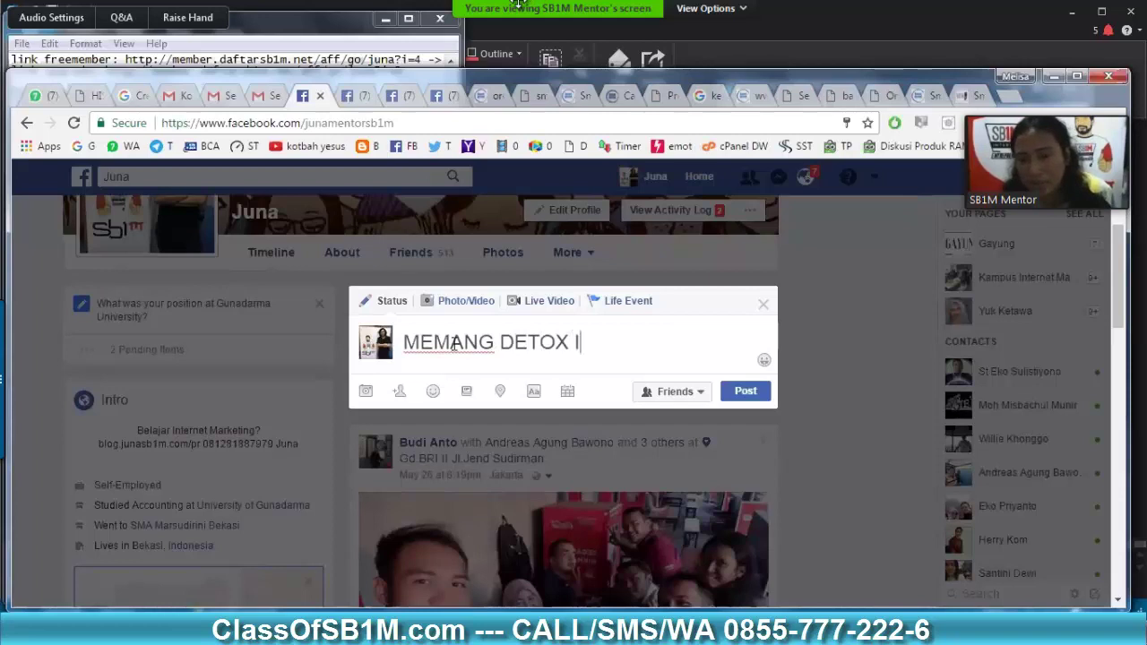
text(TU SANGAT)
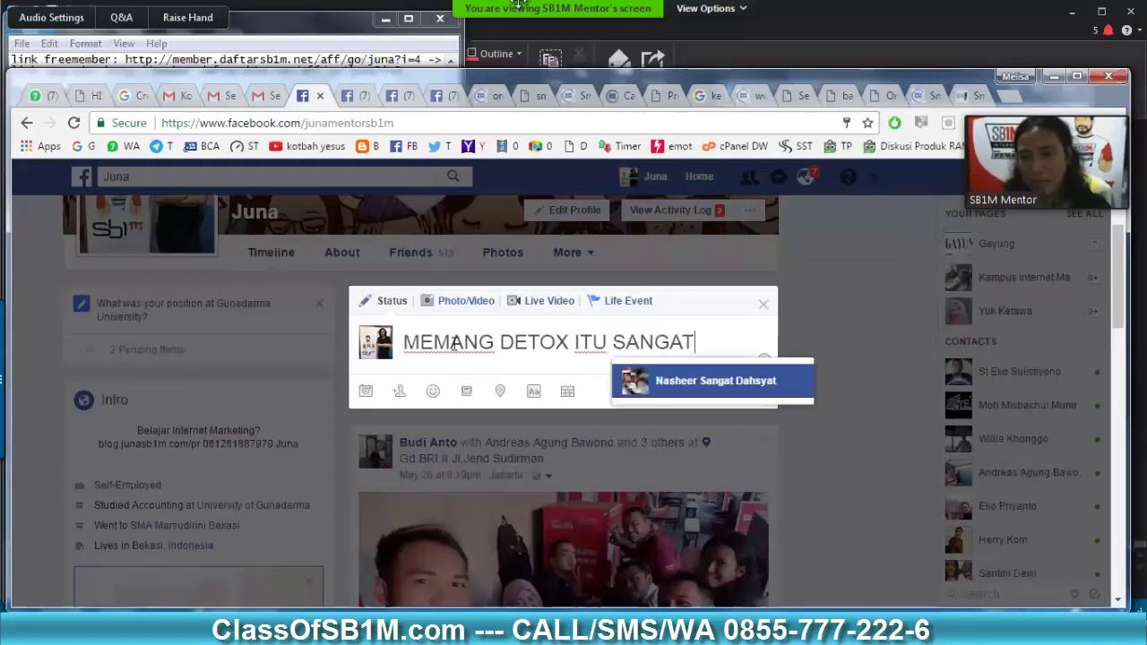
text( PENTING )
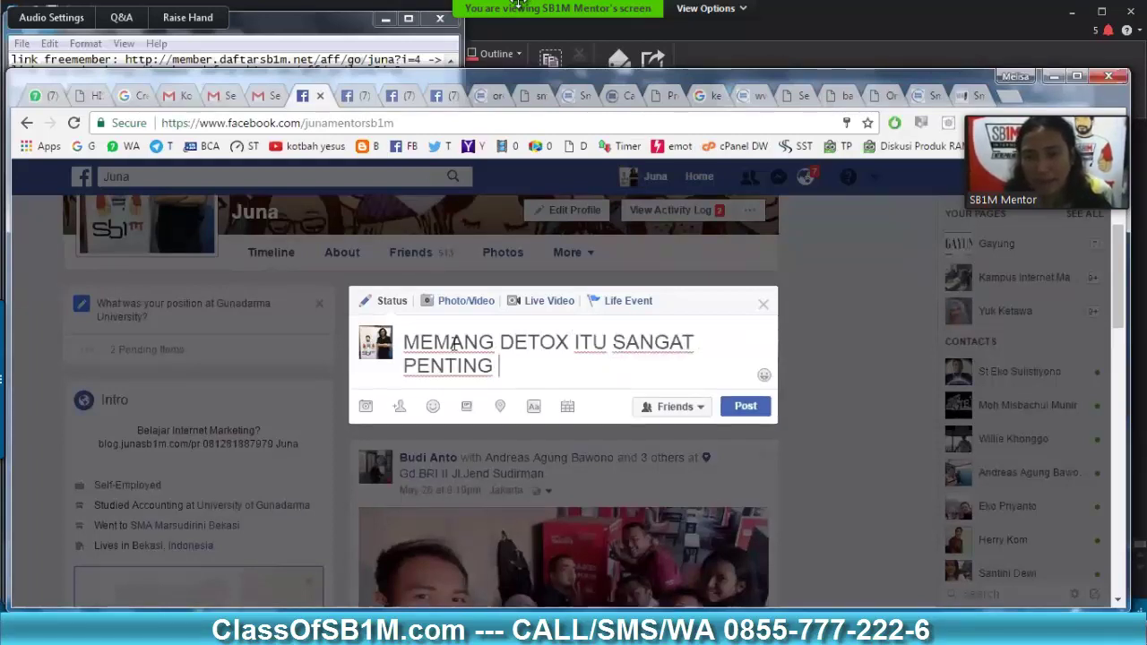
text(BANGET UNTUK )
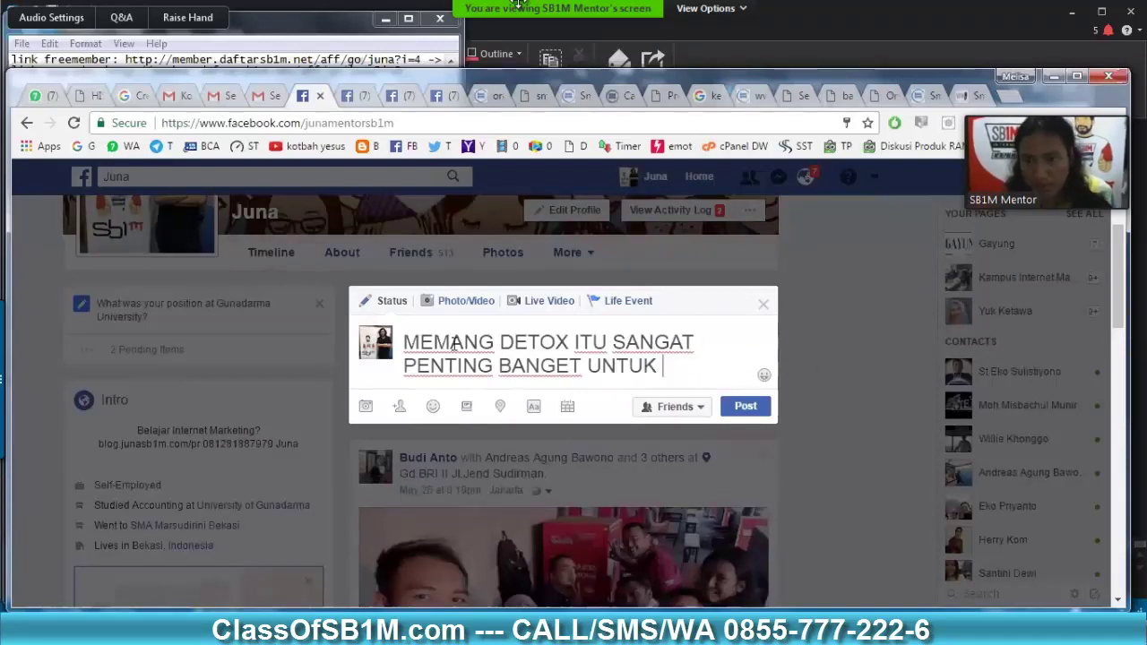
text(KESEHATAN)
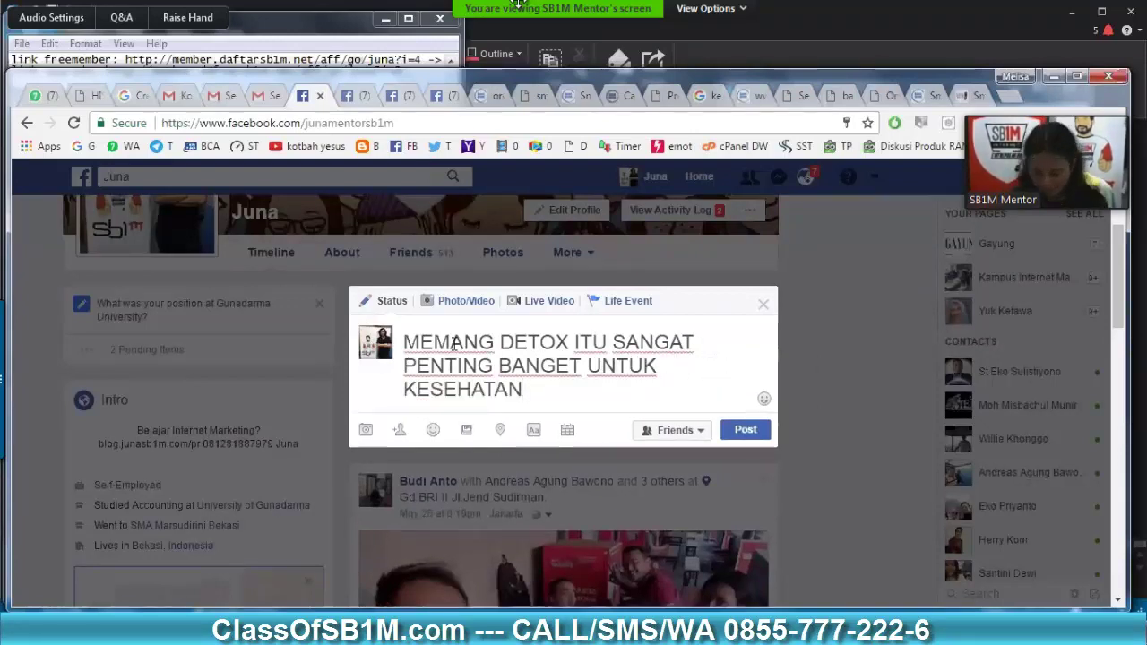
key(Return)
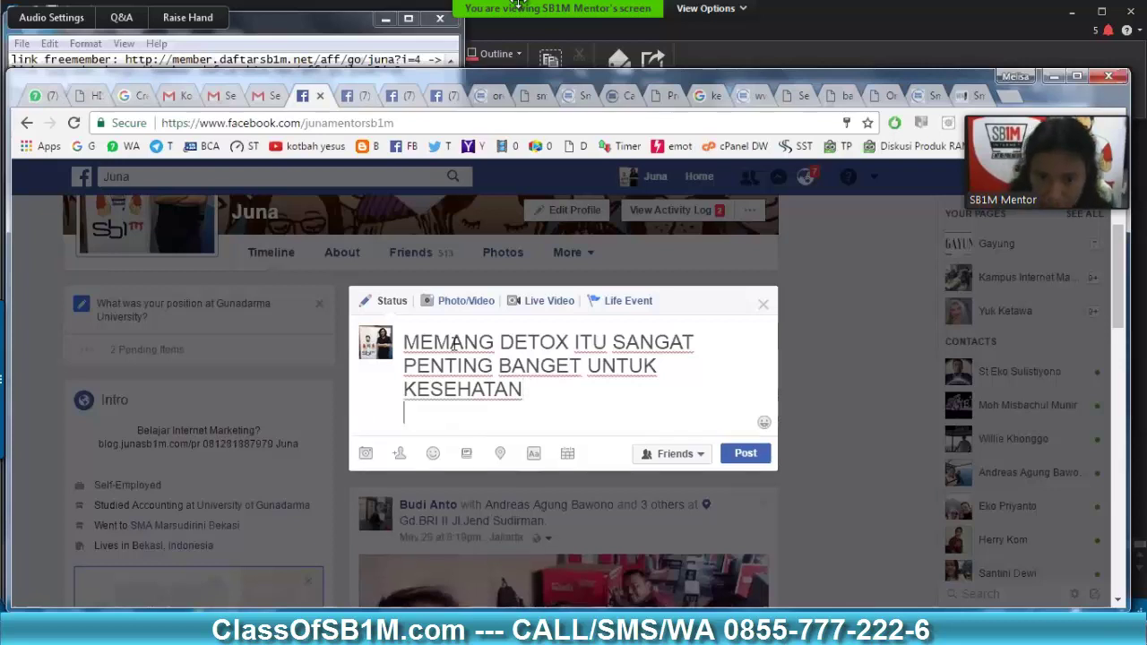
key(Return)
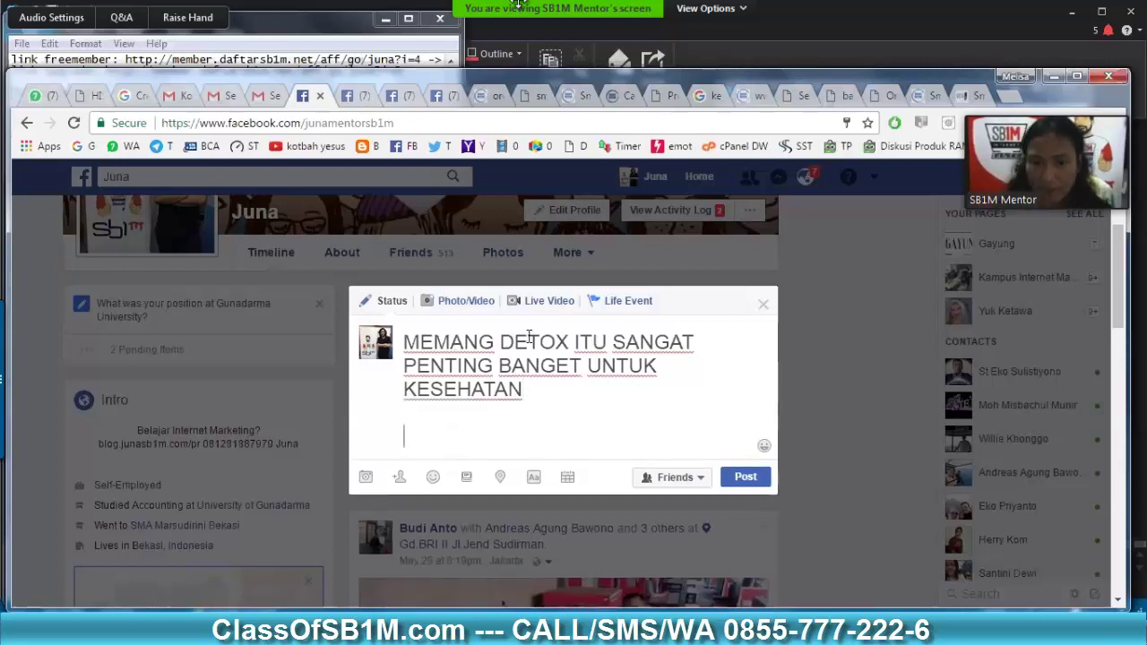
drag(525, 394, 405, 340)
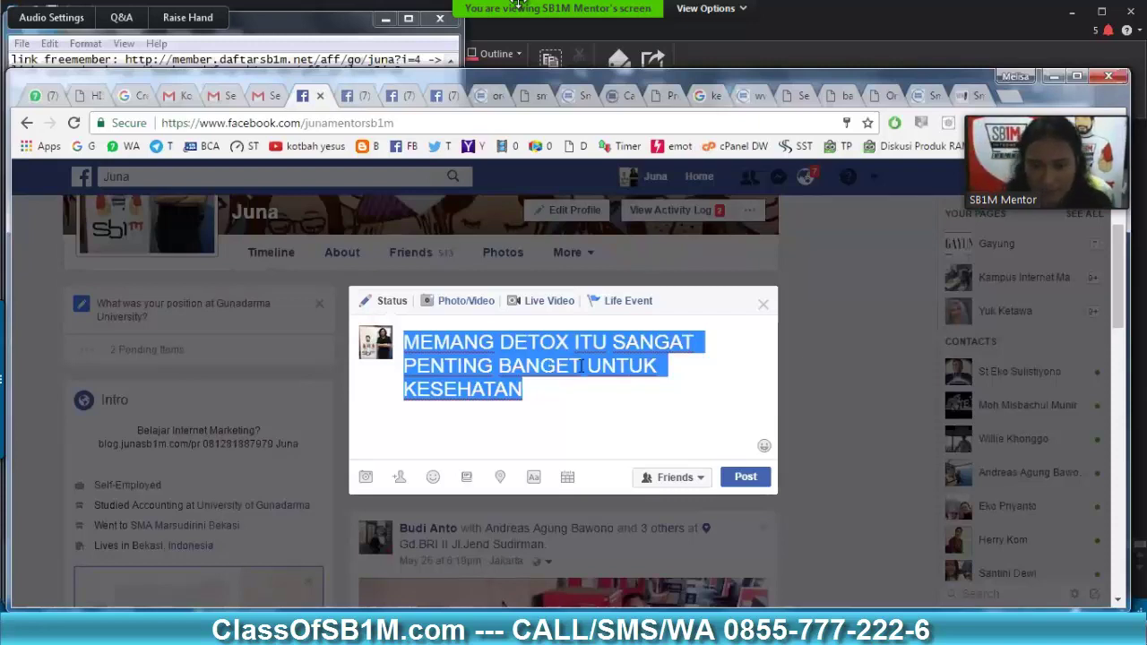
click(515, 426)
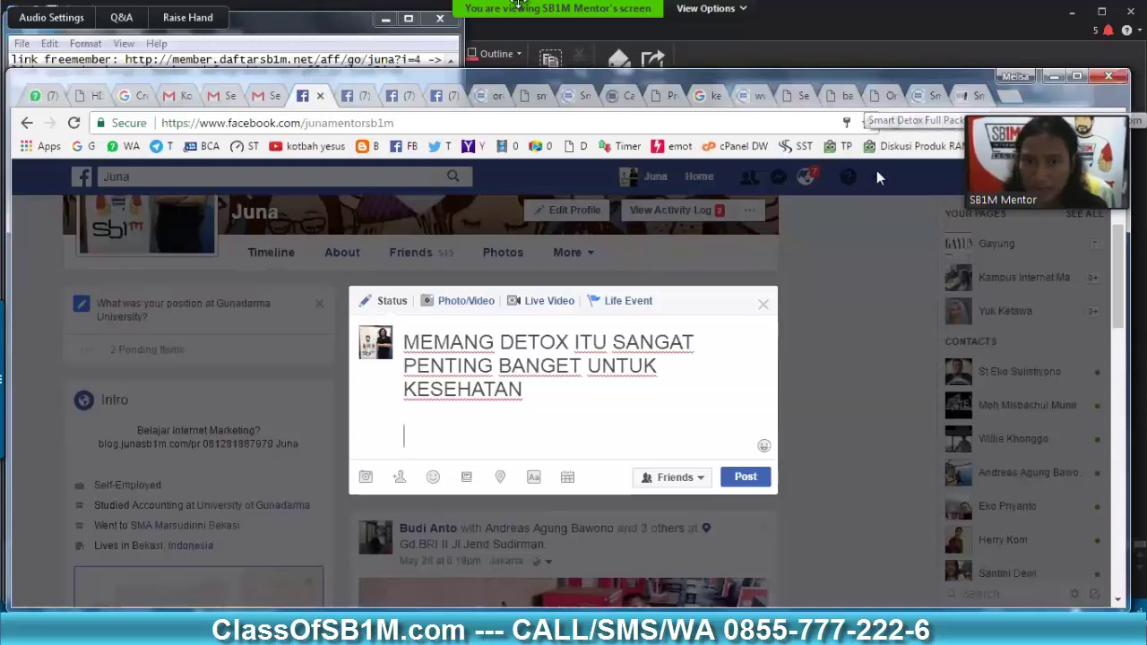
- Close the Smart DETOX contact page and return to the Google Images search results
click(923, 95)
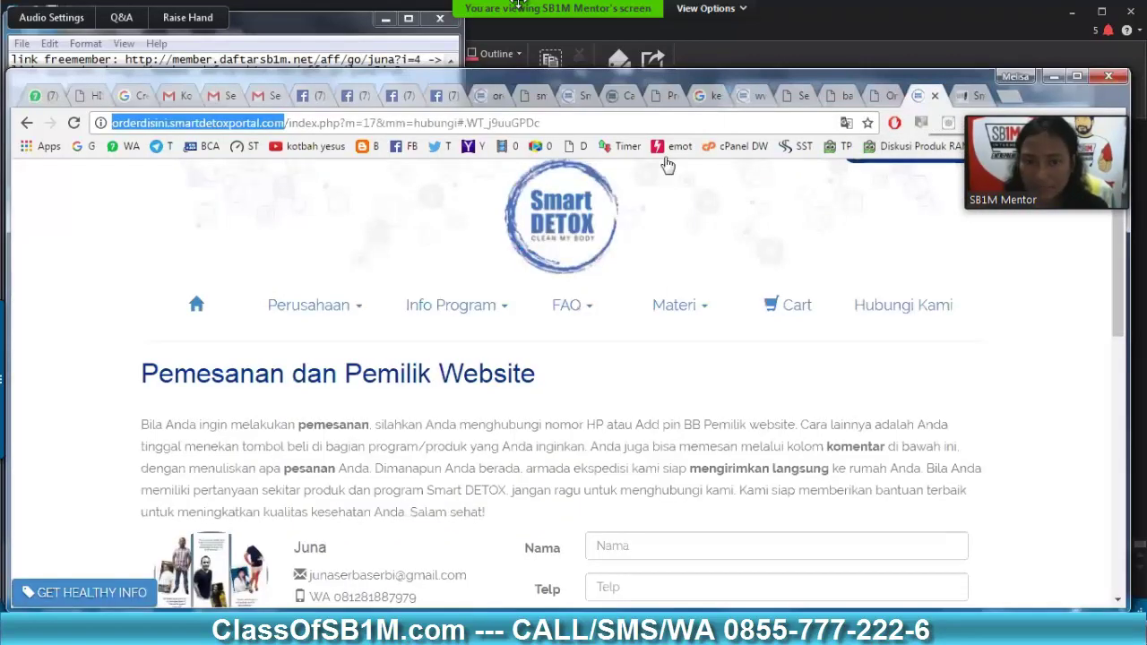
key(ctrl+w)
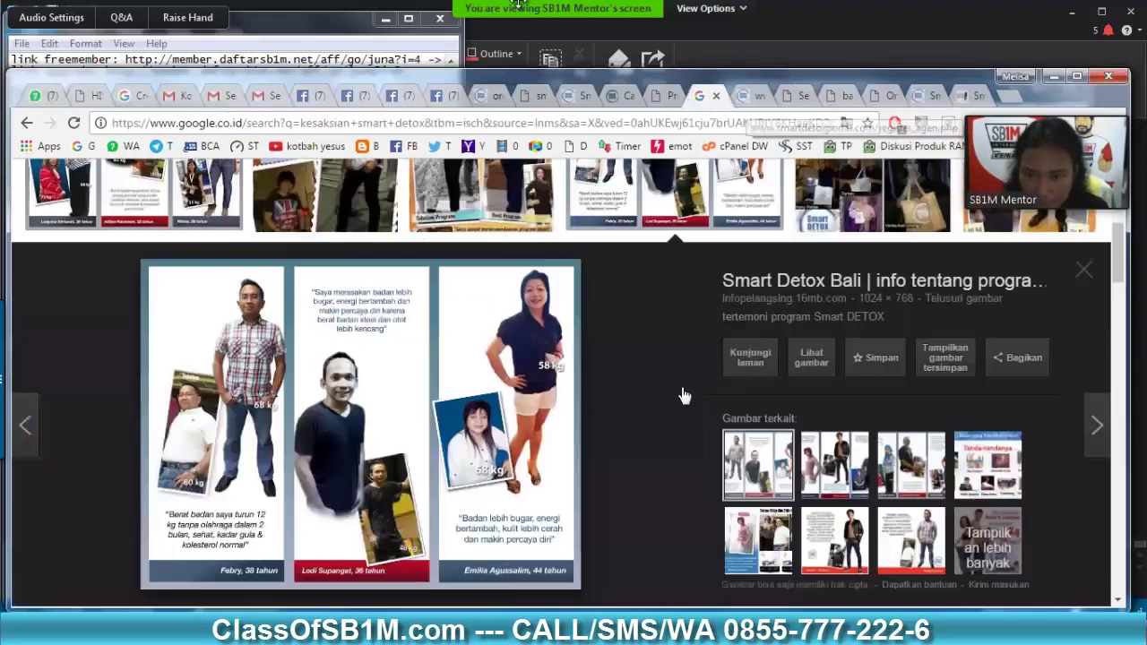
scroll(301, 195, up, 4)
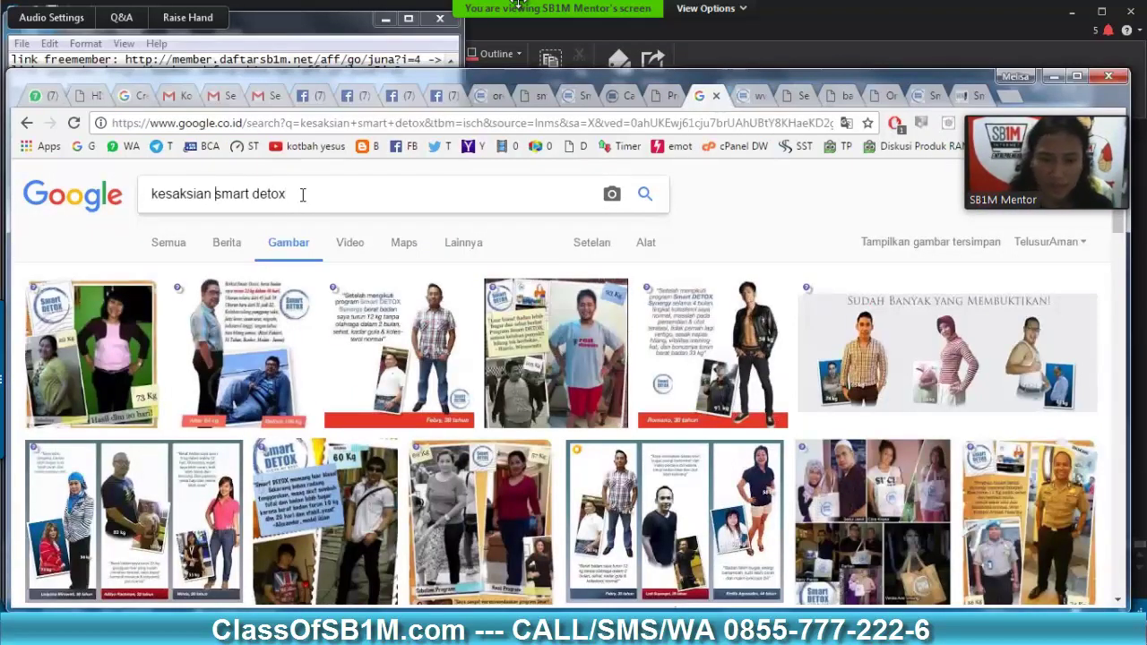
key(Home)
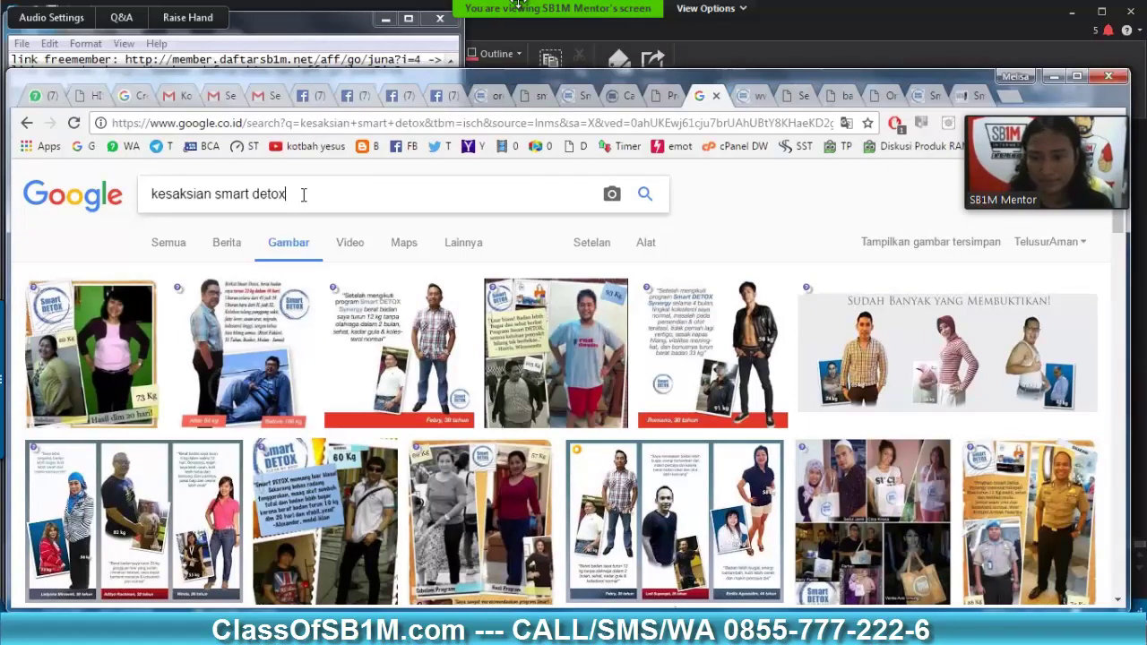
- Enlarge the 73 kg-to-58 kg testimonial image and capture its area with Snagit
click(627, 519)
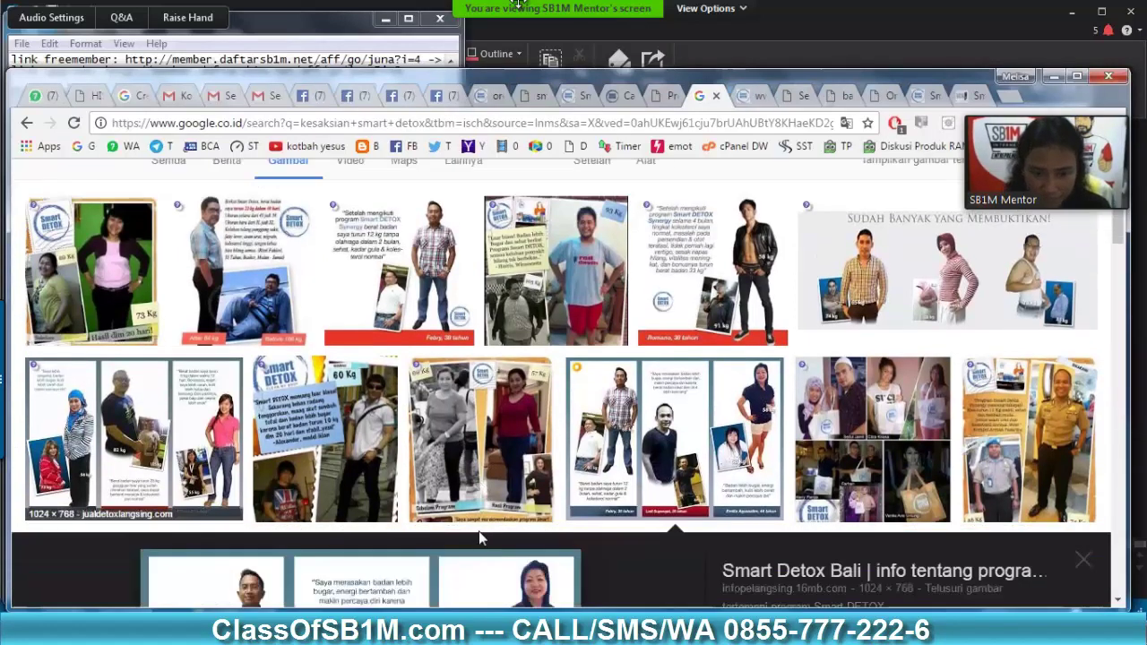
scroll(475, 538, down, 1)
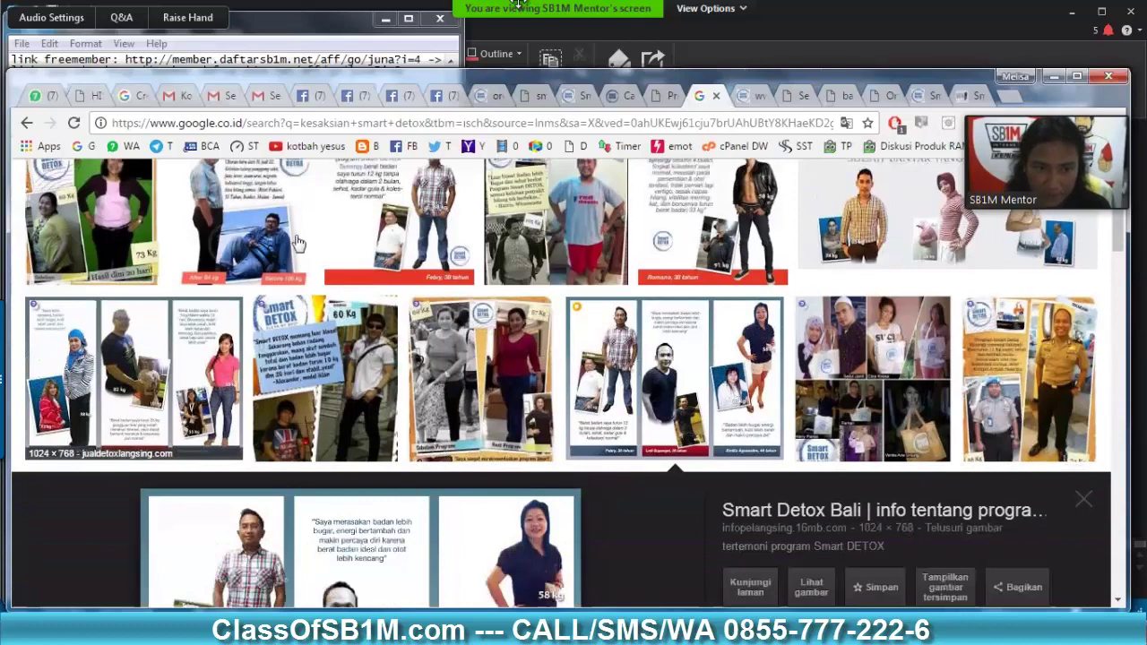
scroll(319, 193, down, 2)
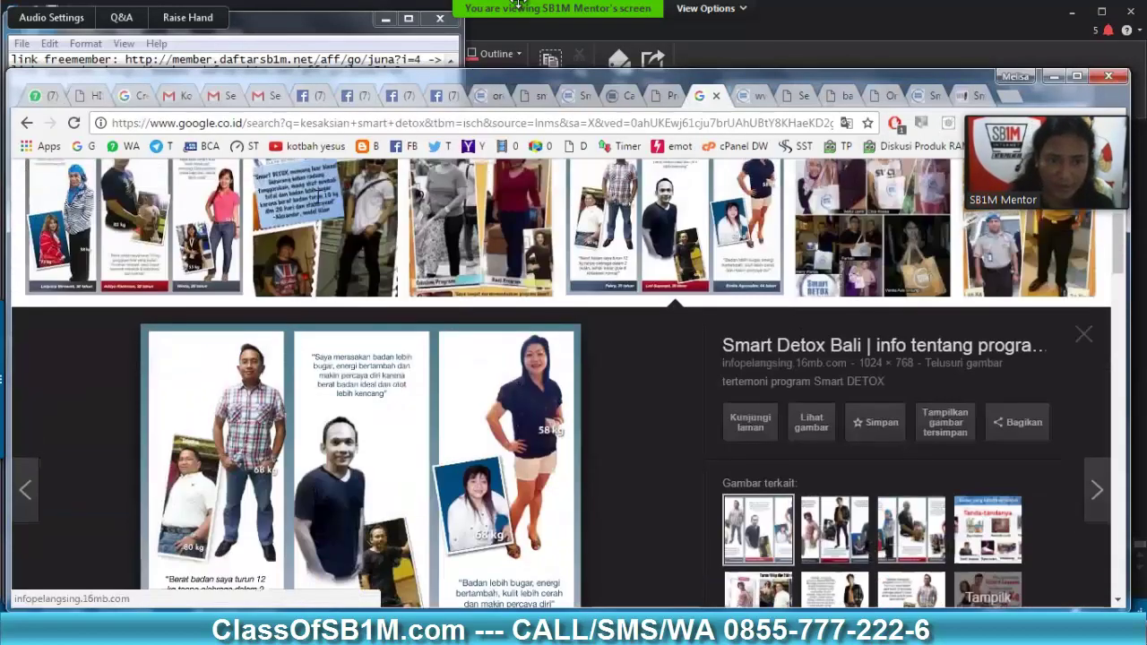
scroll(319, 193, up, 5)
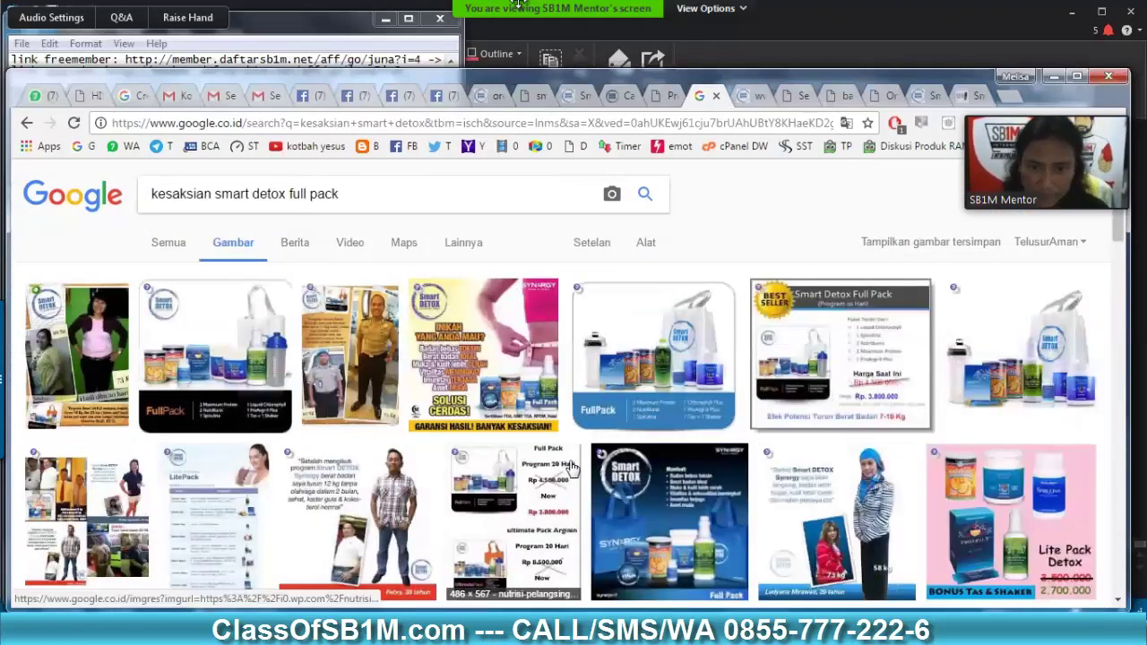
scroll(571, 472, down, 2)
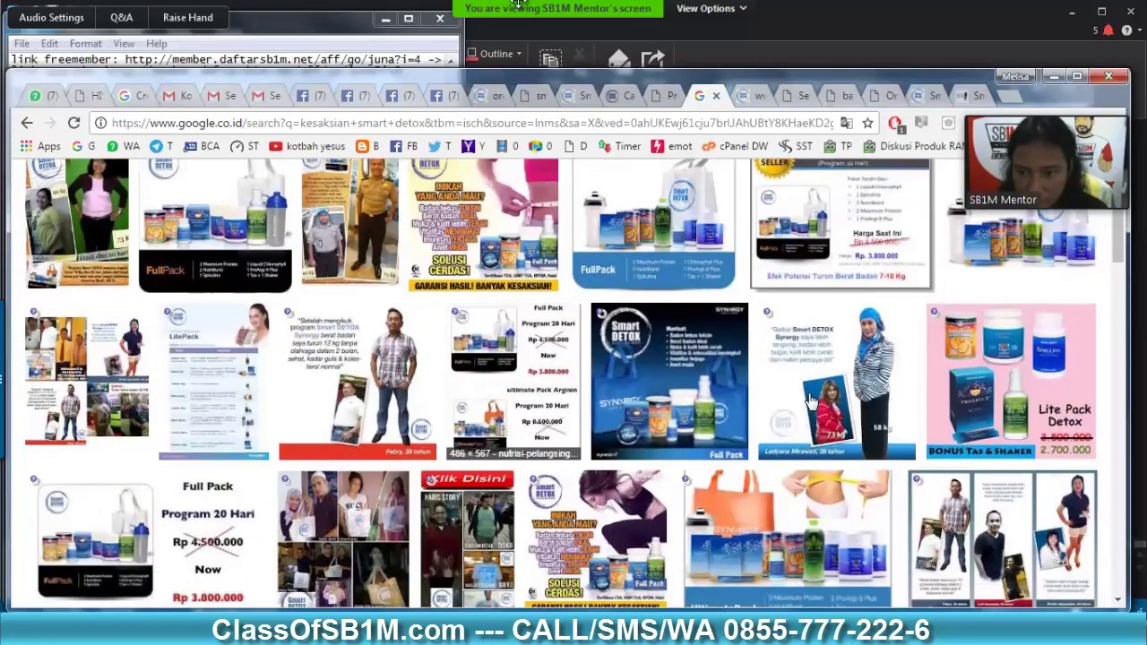
click(809, 401)
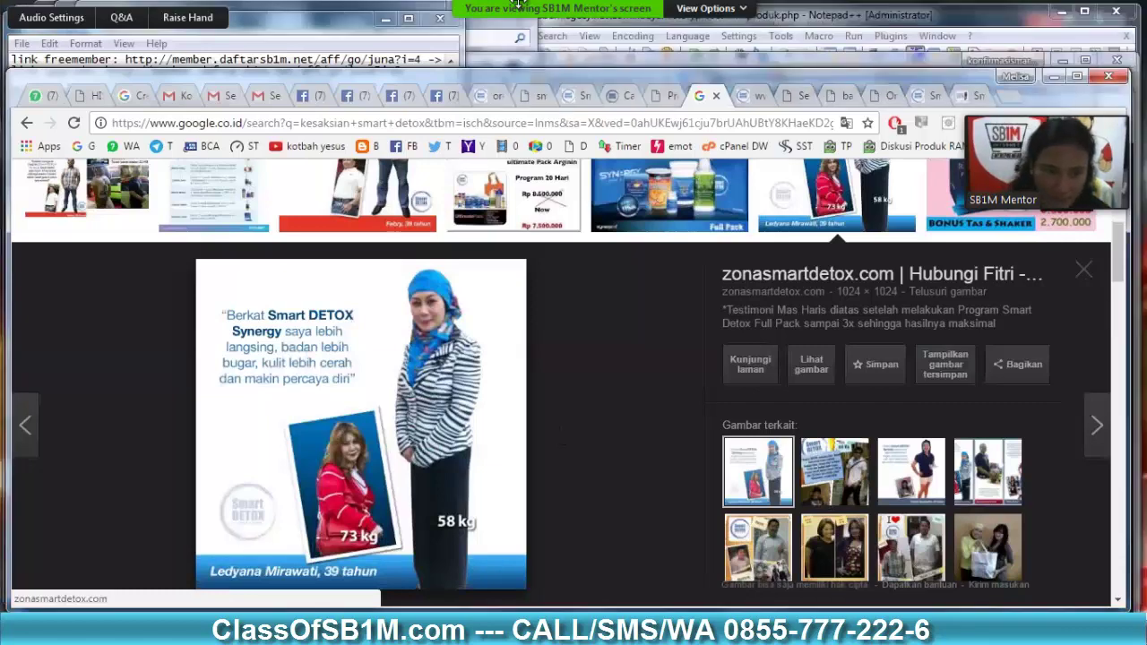
key(Print)
drag(199, 262, 524, 587)
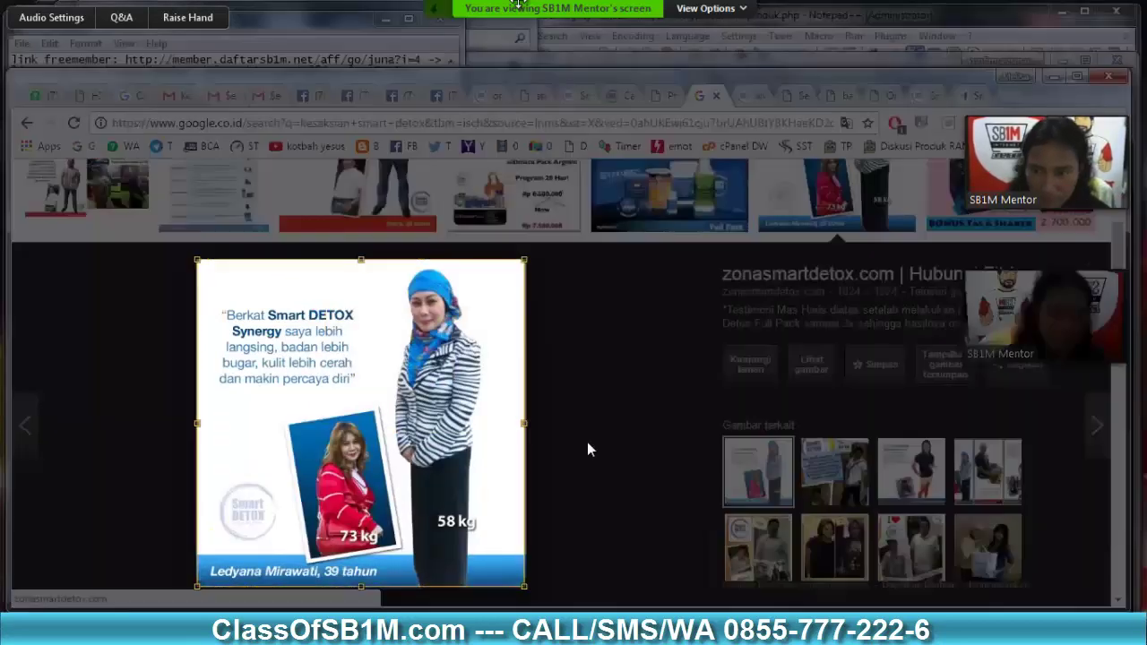
key(ctrl+c)
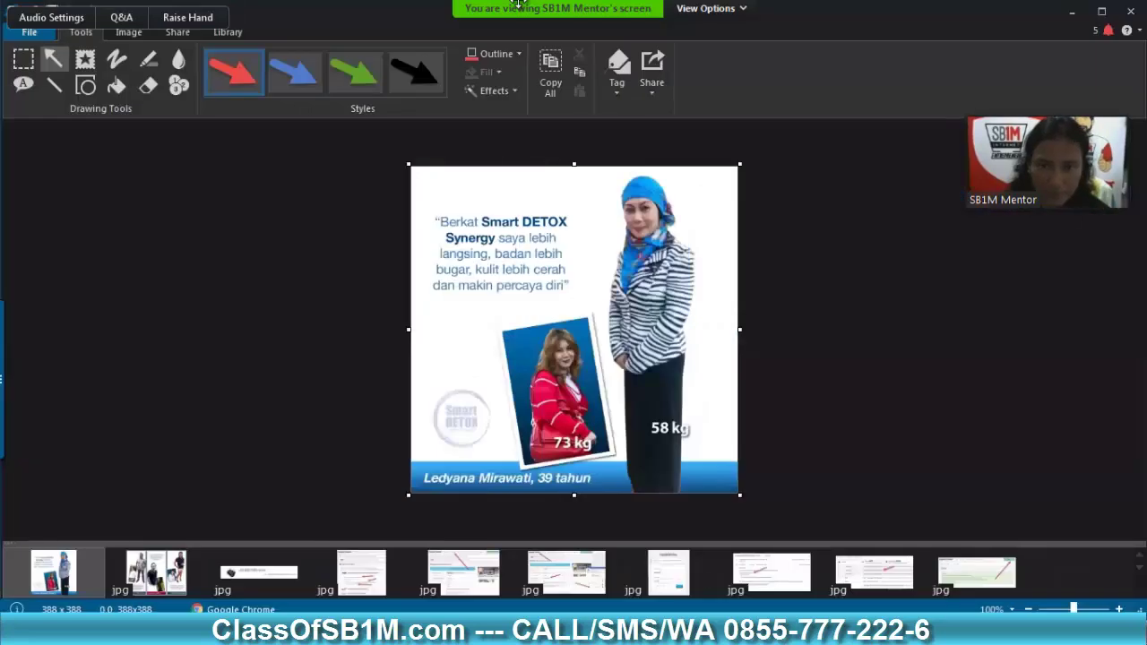
- Save the Snagit capture to the Desktop as z23.jpg
key(ctrl+s)
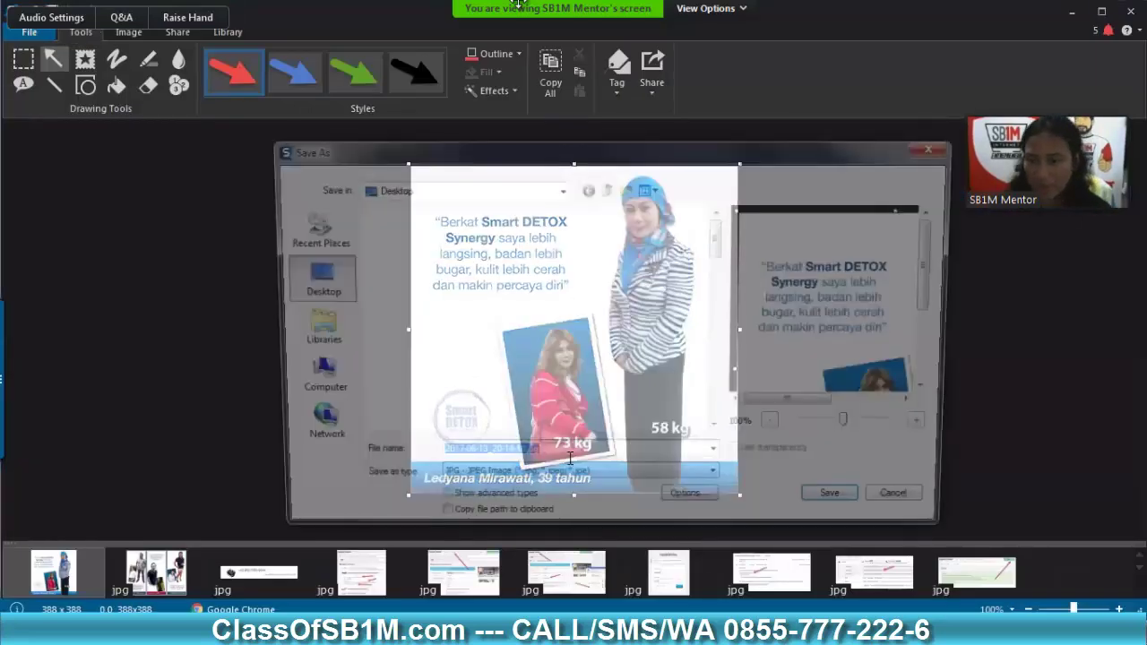
text(z)
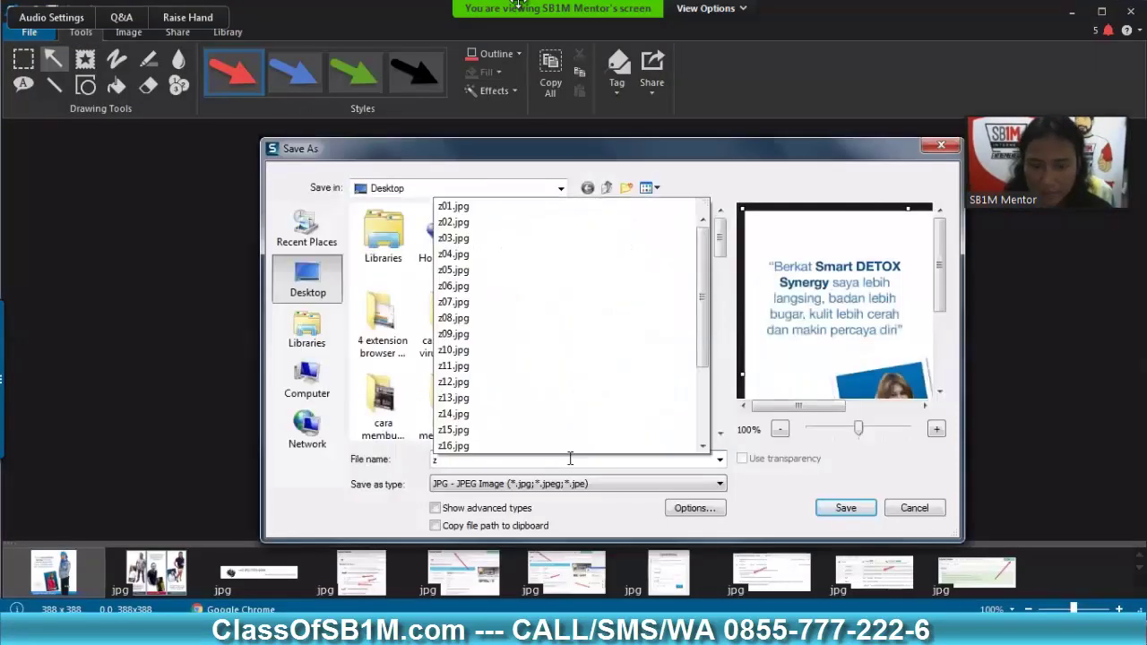
text(2)
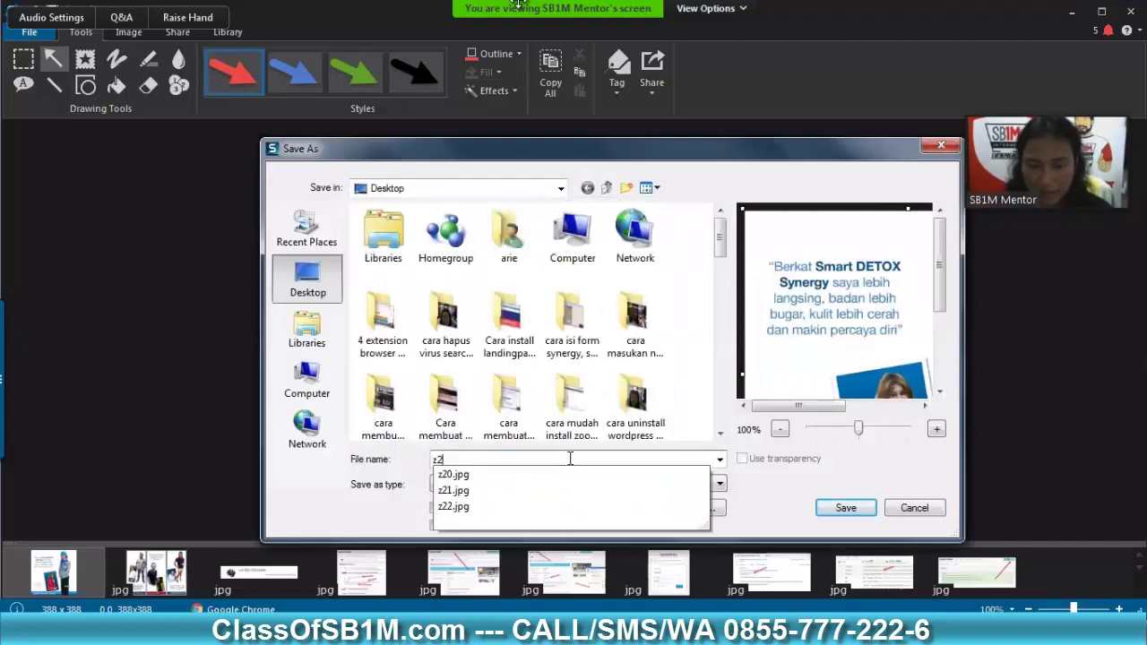
text(3)
key(Return)
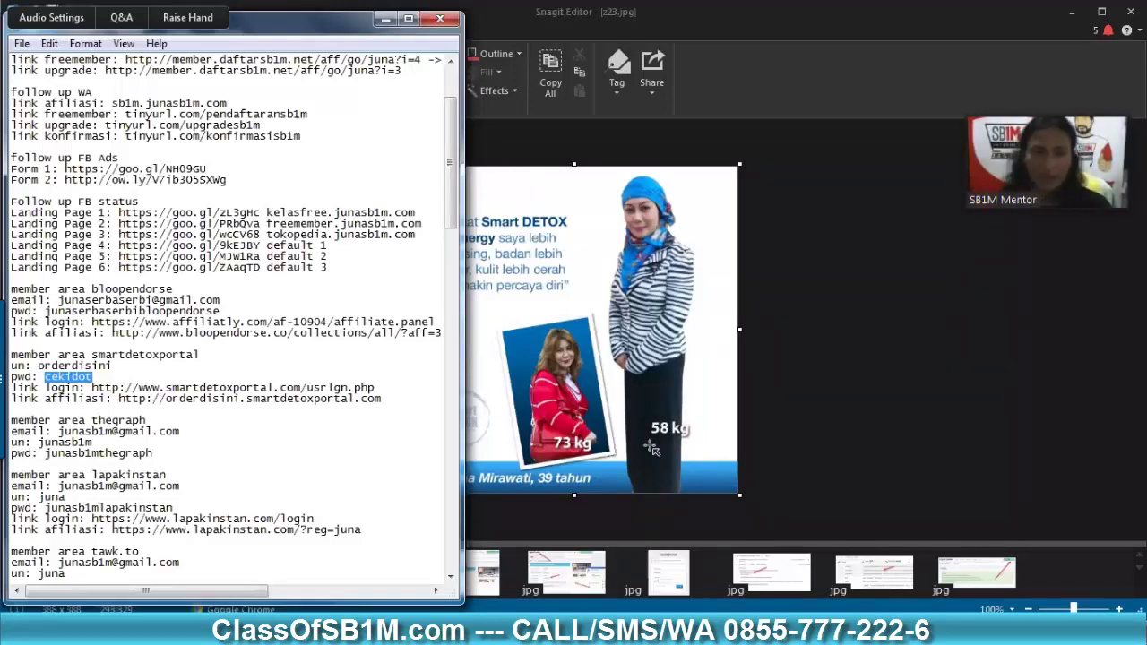
- Bring the Notepad notes back into view from the taskbar
key(alt+Tab)
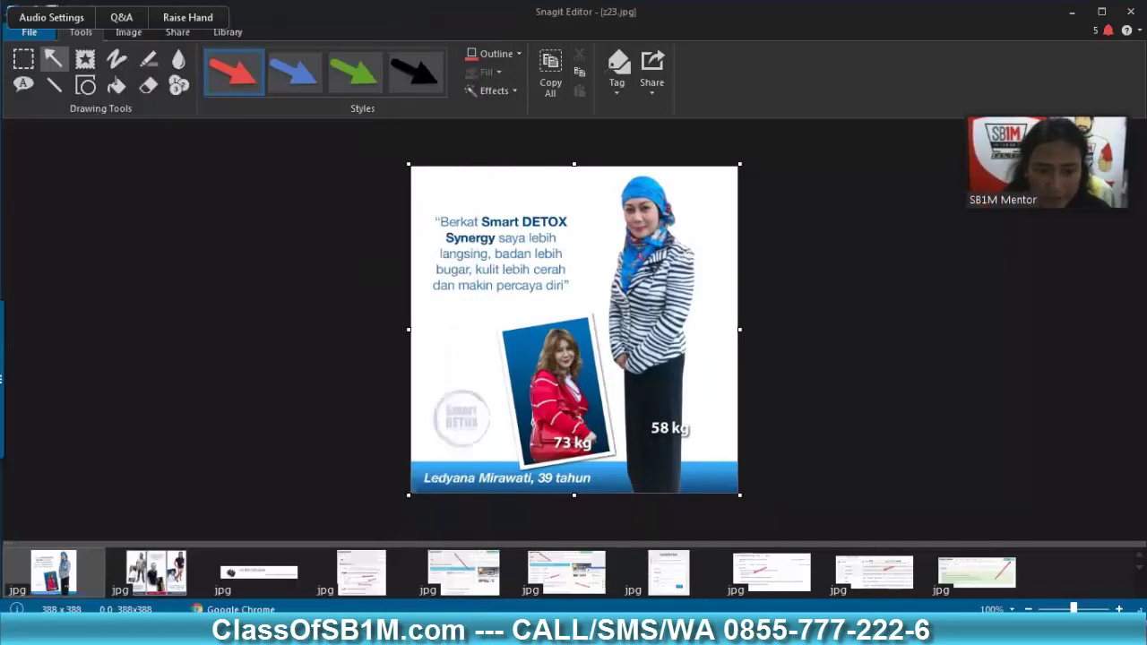
mouse_move(330, 609)
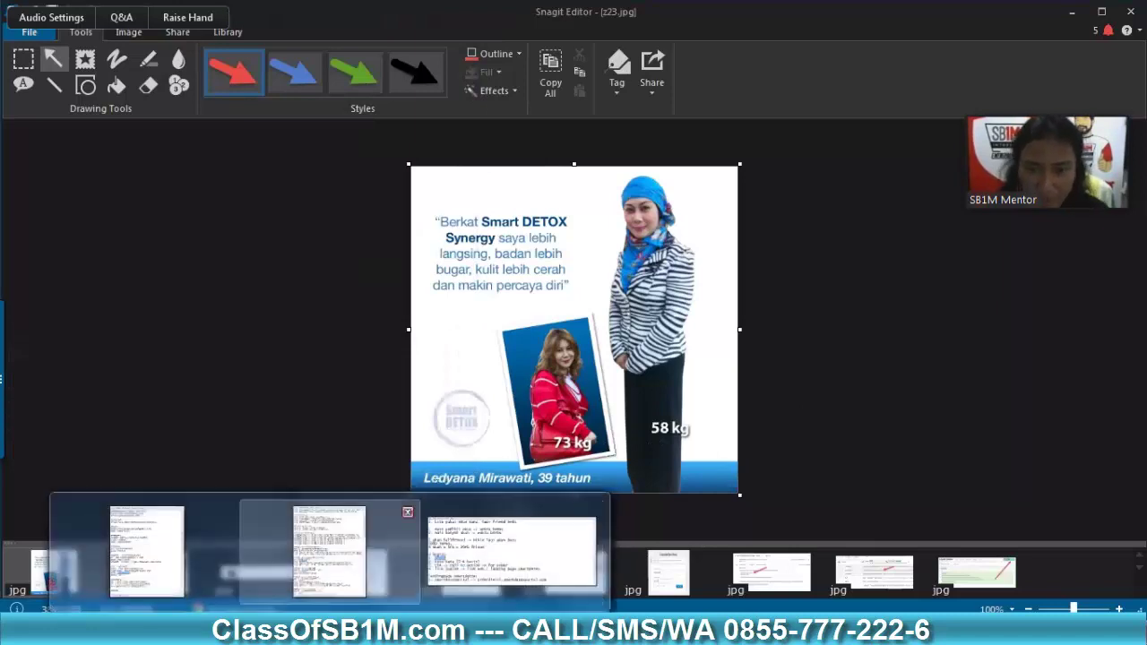
click(330, 551)
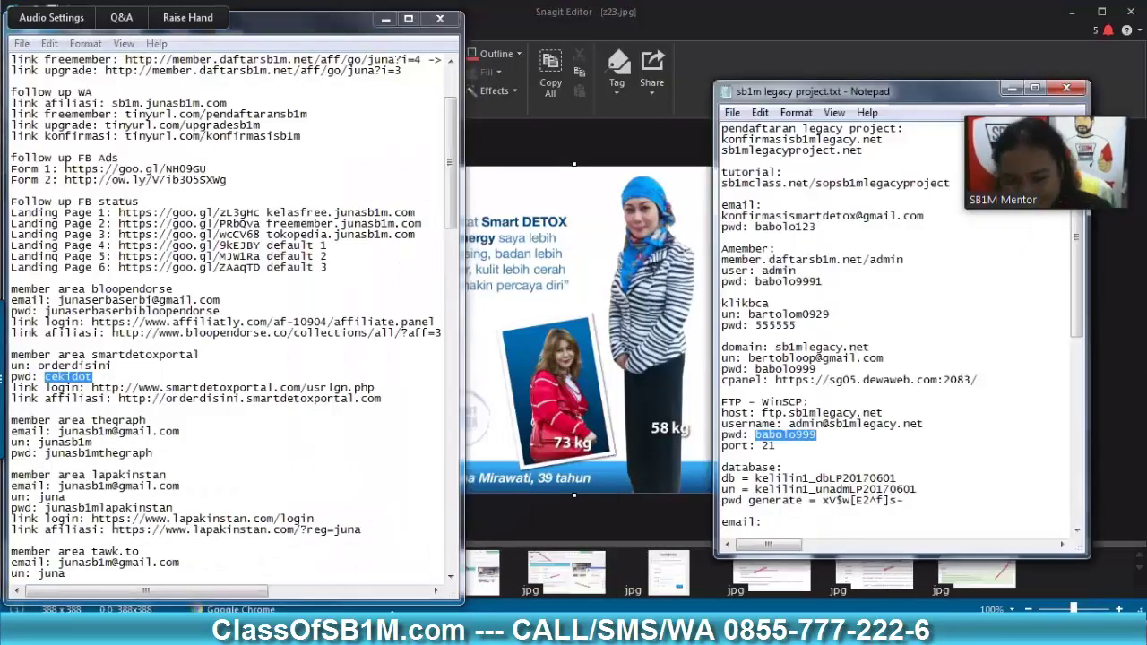
mouse_move(511, 546)
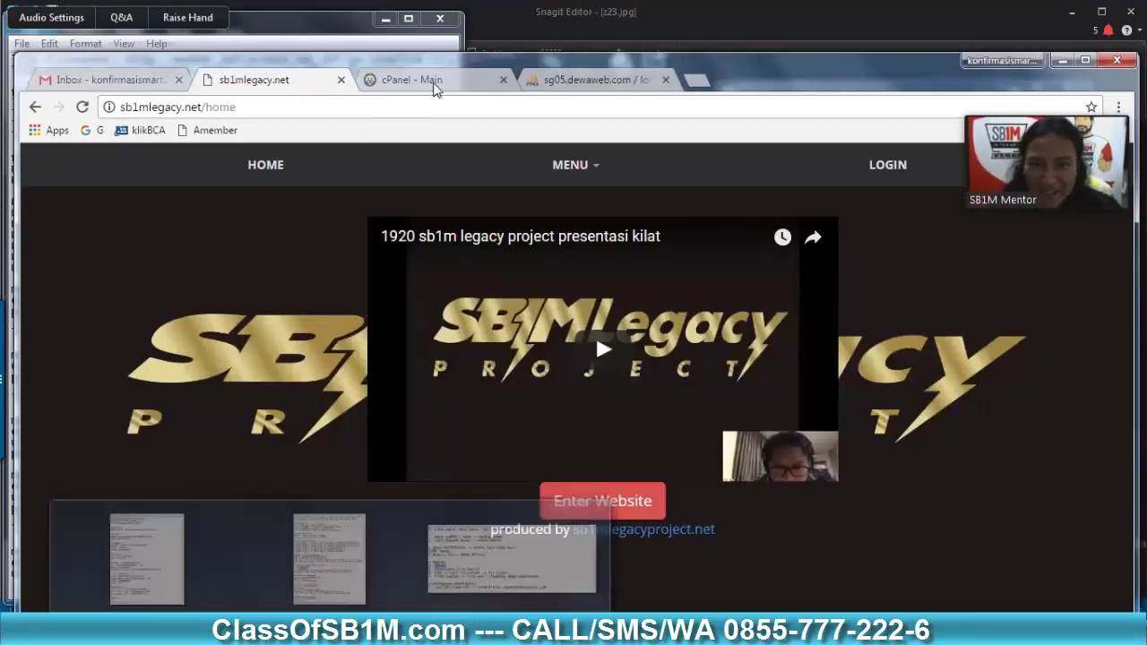
- Check the cPanel and phpMyAdmin tabs, then return to the Google Images window
key(ctrl+Tab)
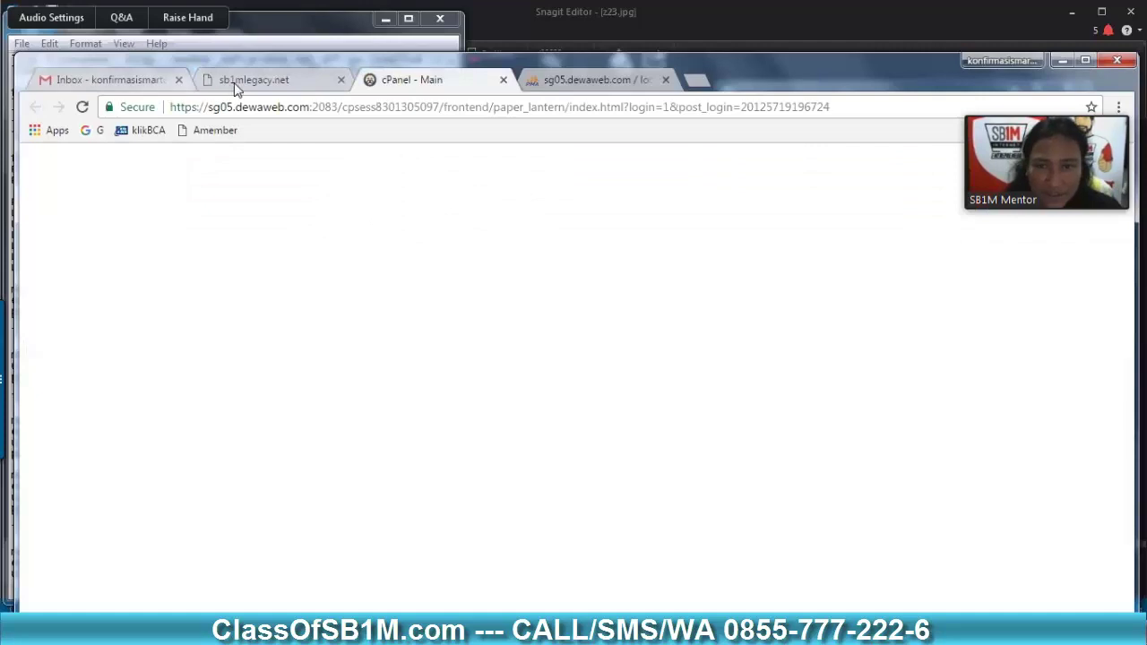
click(577, 79)
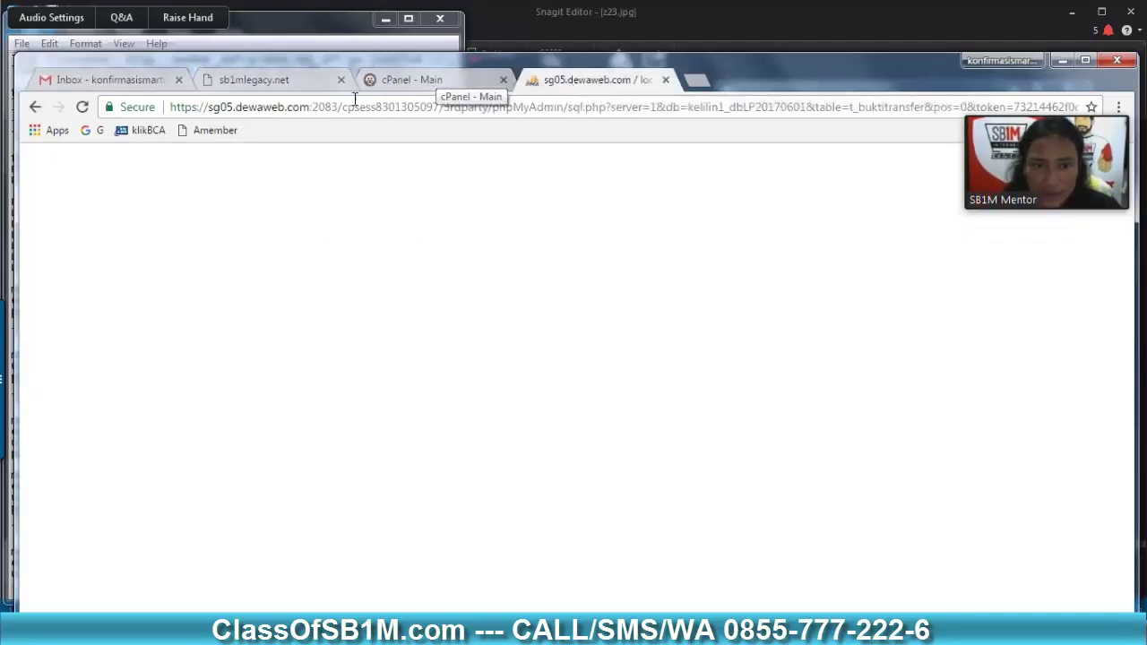
click(435, 75)
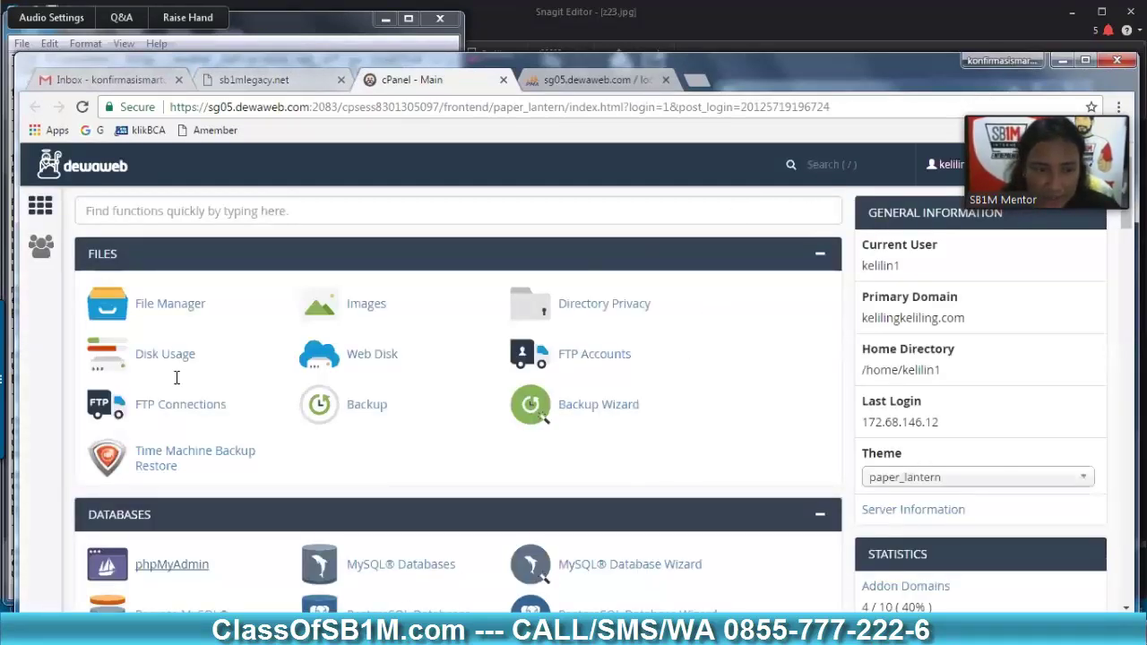
key(alt+Tab)
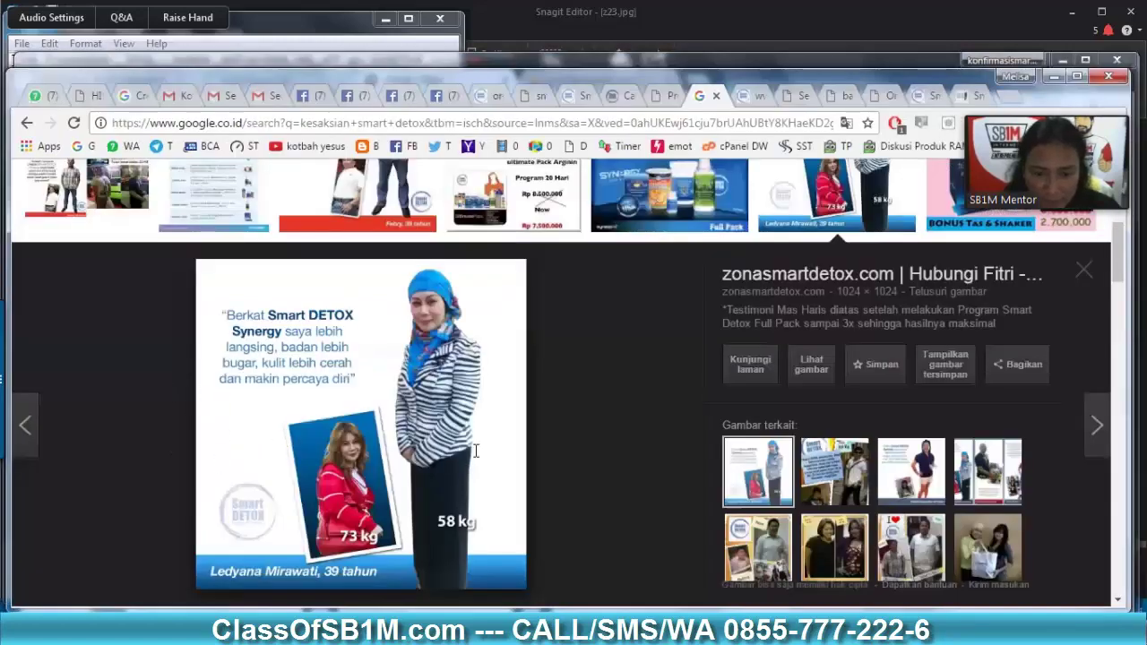
- Add a new line '3 sesi' below the three landing page options in Notepad
key(alt+Tab)
scroll(358, 403, down, 1)
click(264, 530)
key(Return)
text(1)
key(BackSpace)
text(3 sesi)
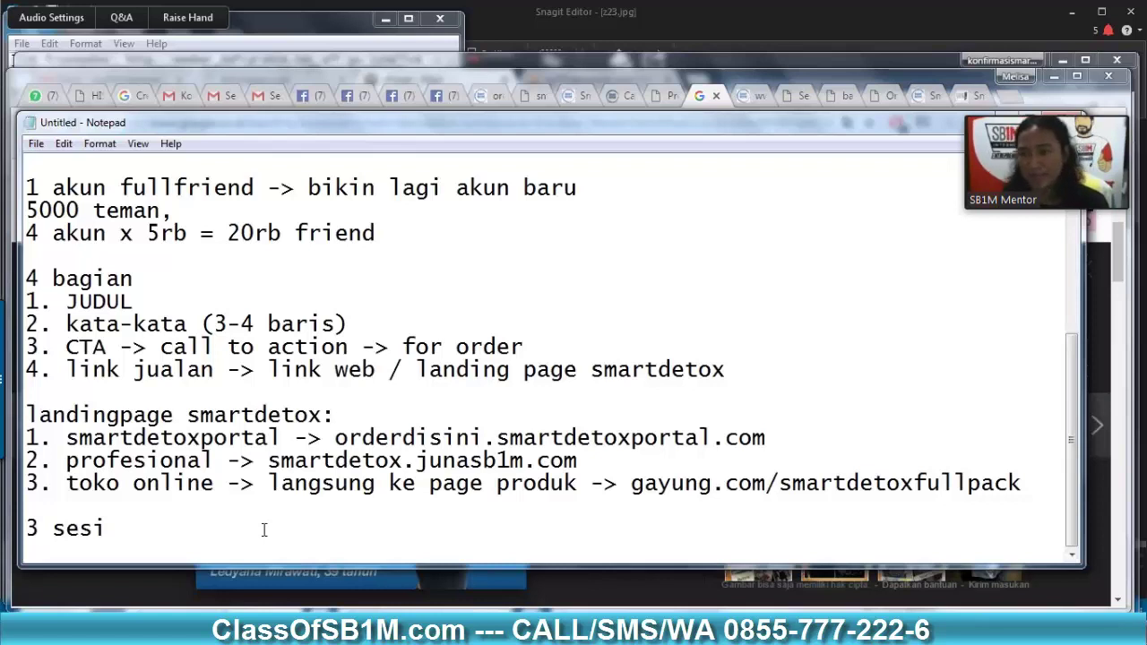
key(Return)
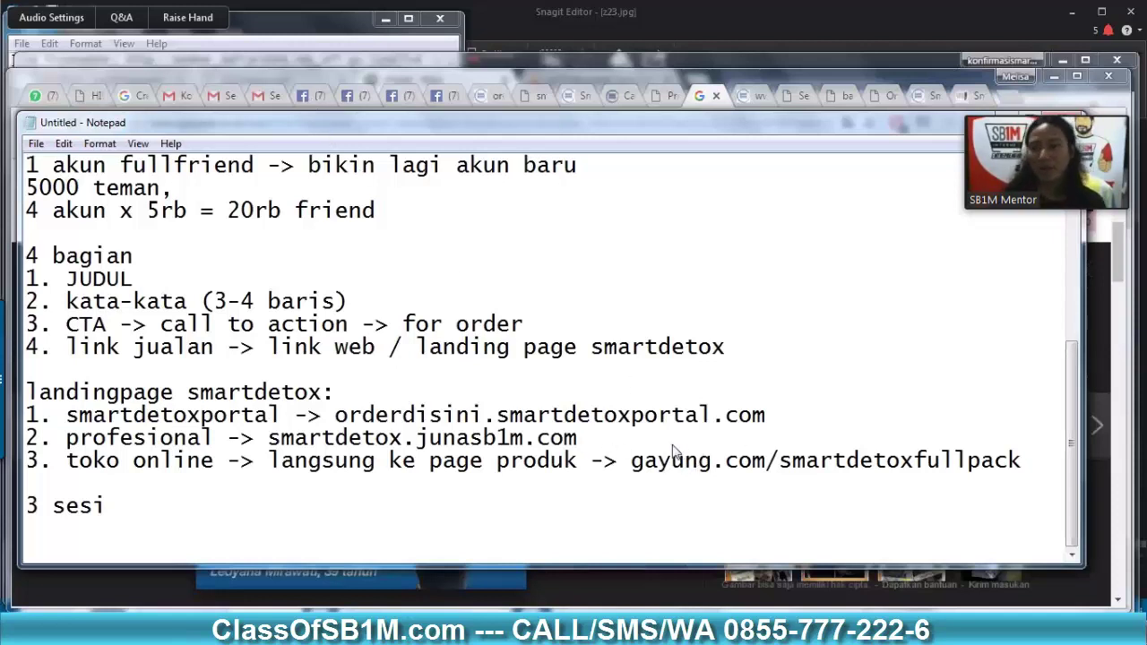
- Scroll the Facebook profile timeline up to the composer holding the detox status draft
key(alt+Tab)
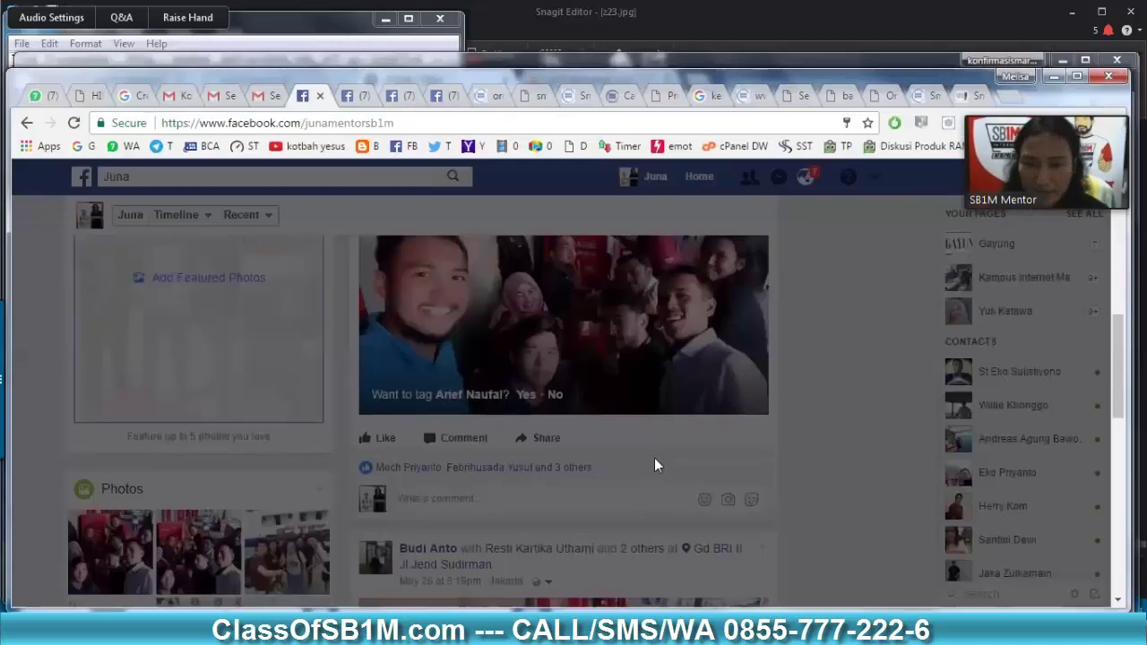
scroll(655, 462, up, 2)
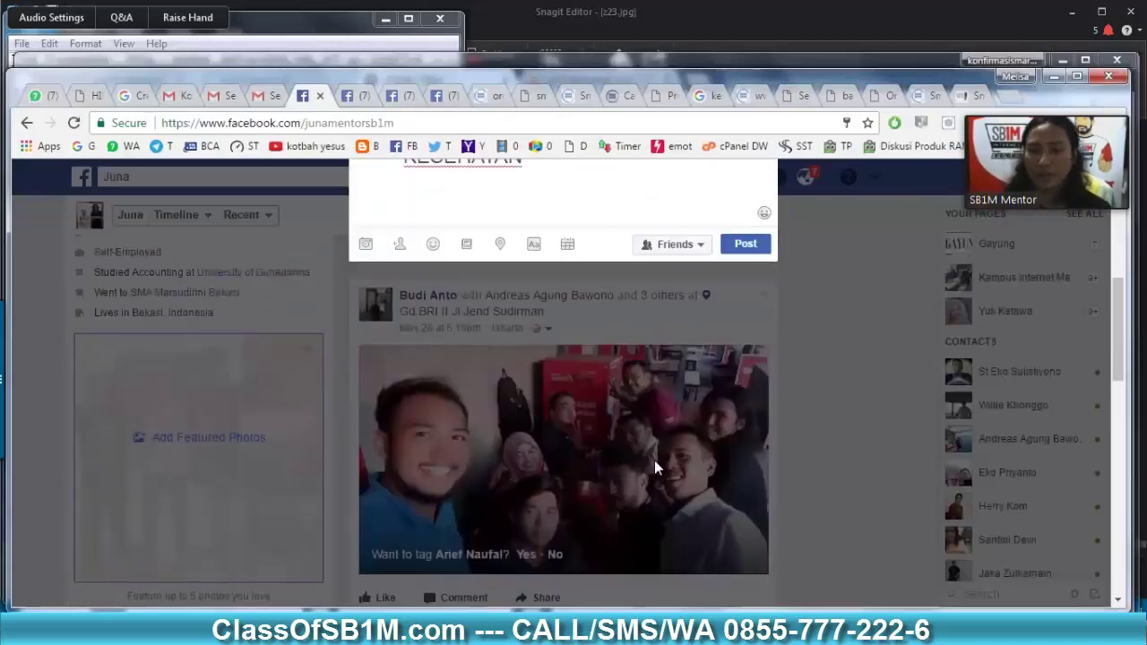
scroll(654, 460, up, 2)
scroll(654, 460, down, 5)
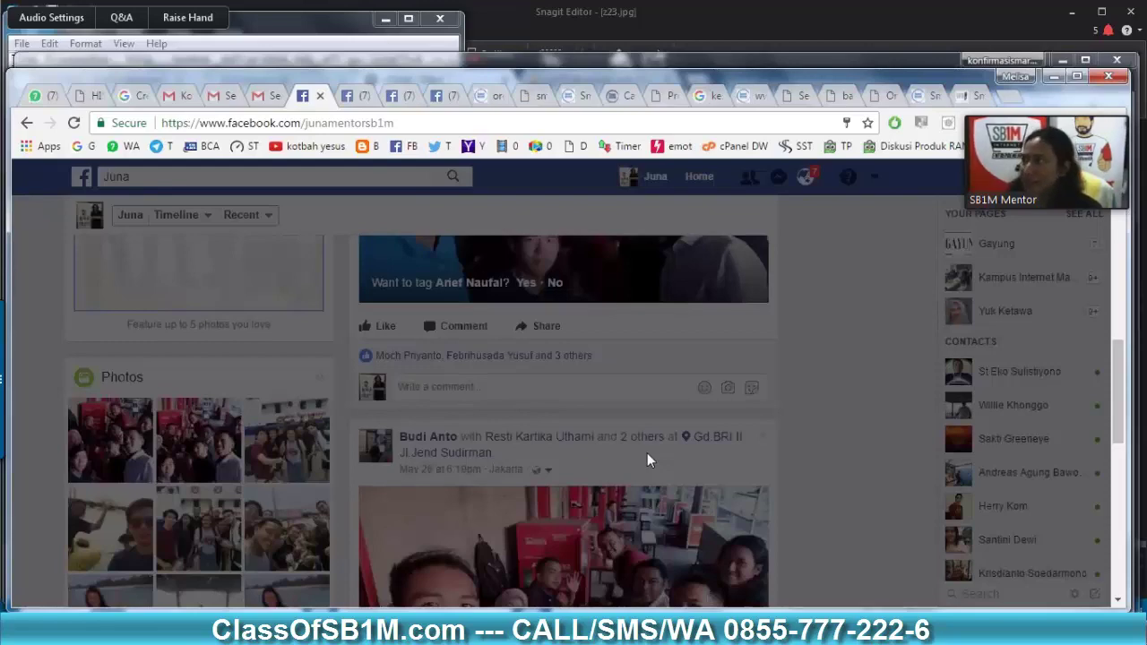
scroll(647, 456, up, 3)
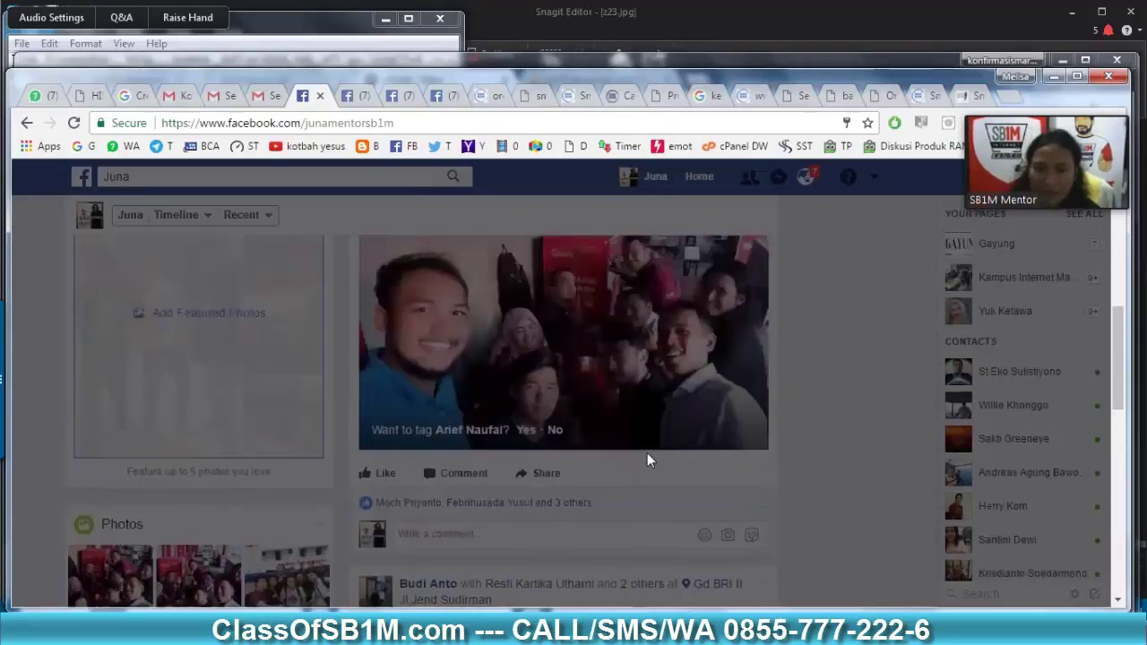
scroll(775, 585, up, 2)
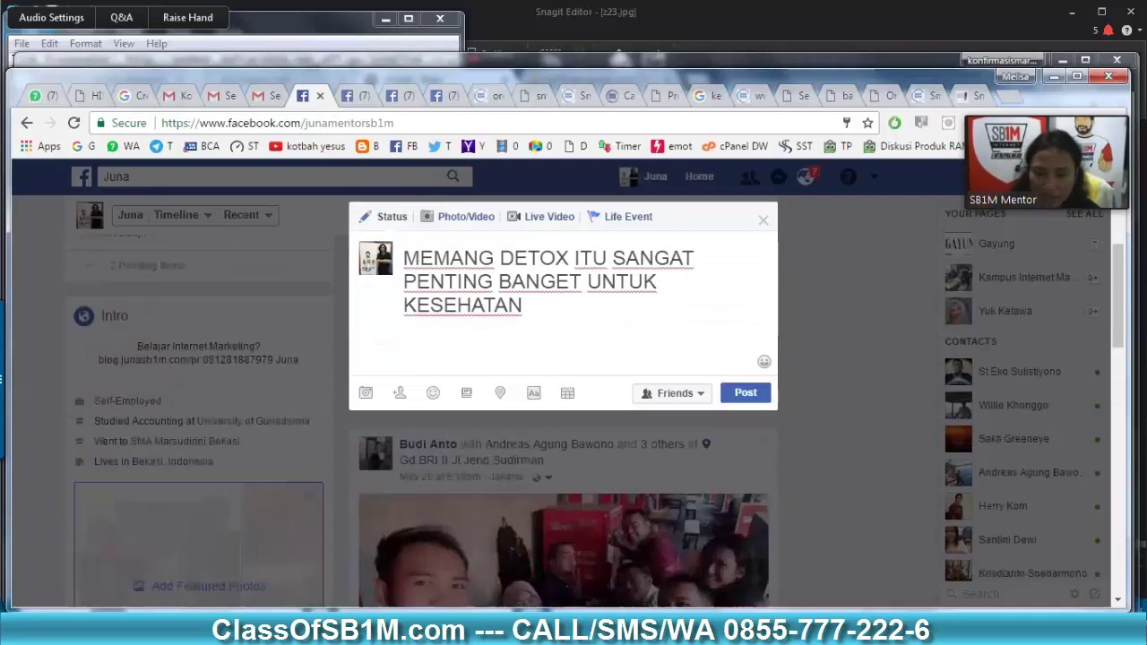
- Start a numbered list under '3 sesi' with lines 1., 2. and '3. jualan smartdetox'
key(alt+Tab)
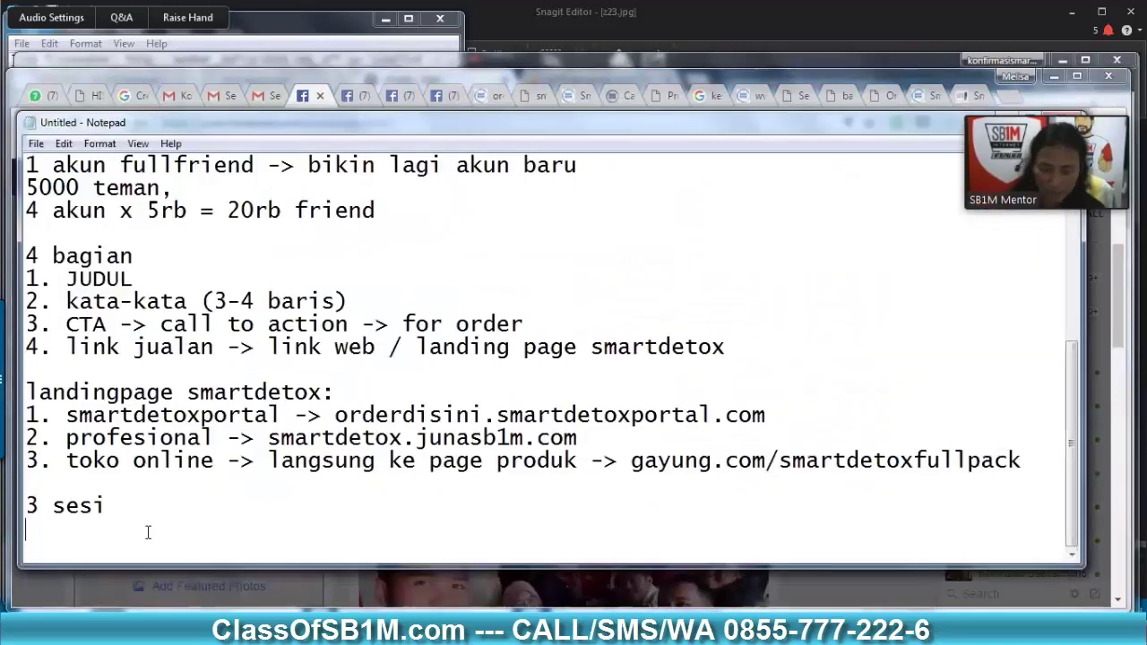
text(1.)
key(Return)
text(2.)
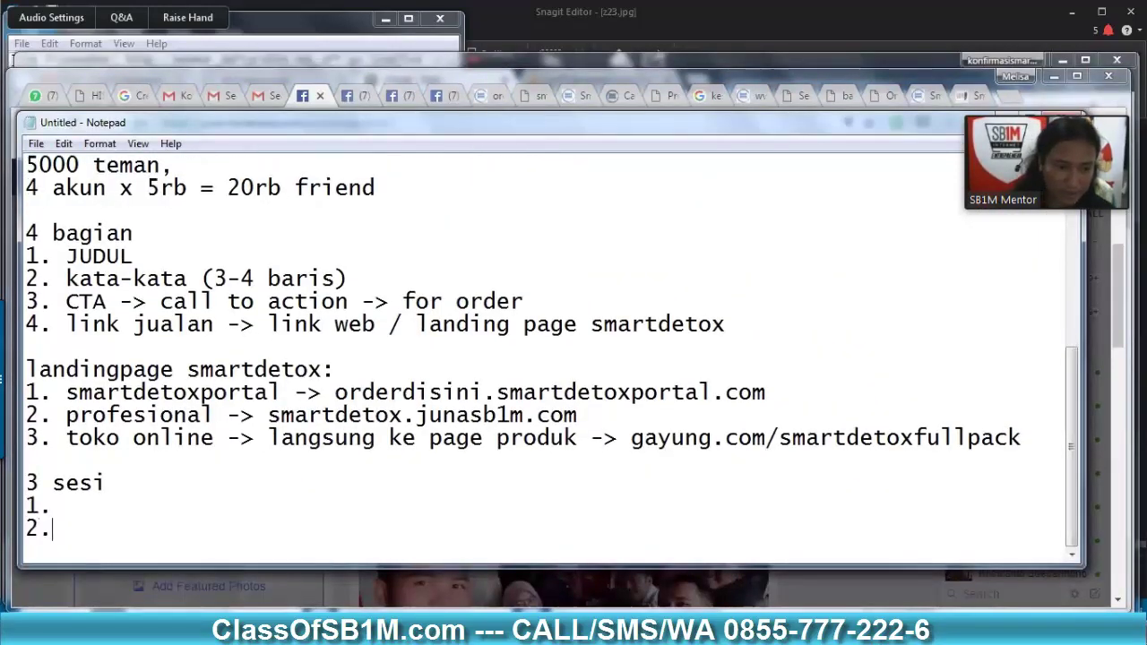
key(Return)
text(3.)
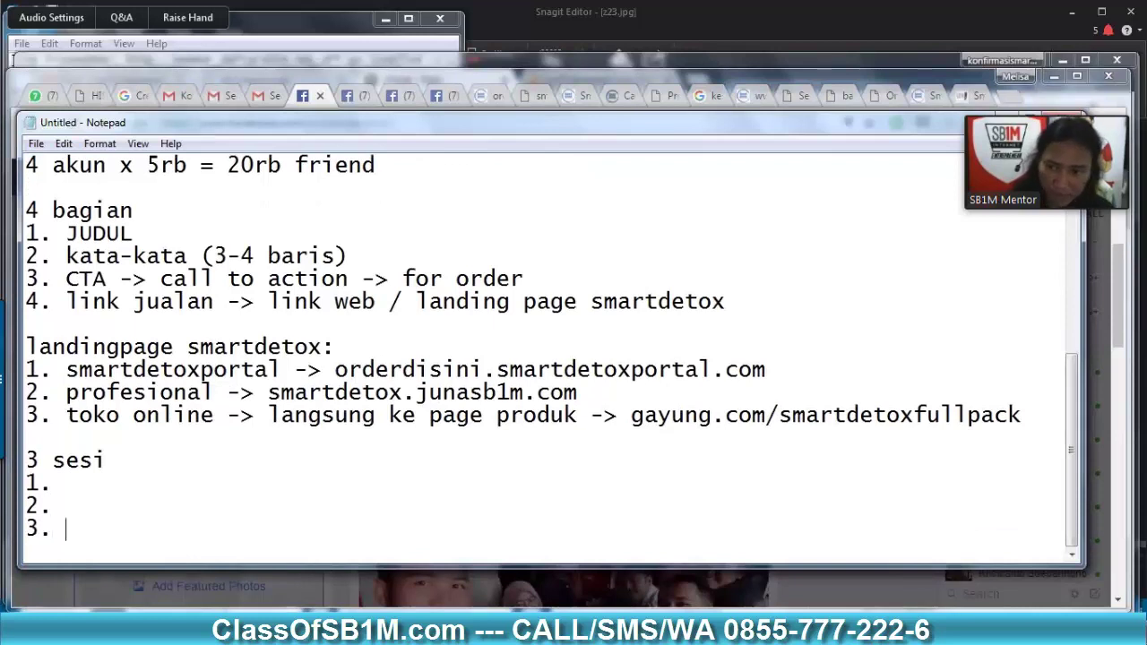
text( jualan smart)
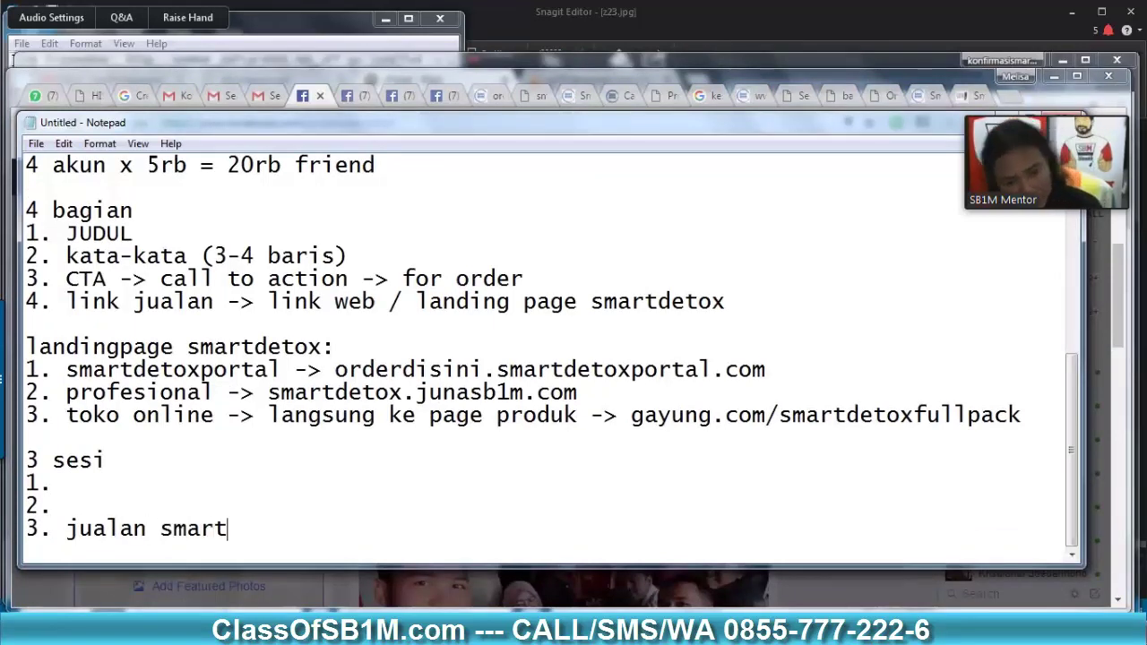
text(detox)
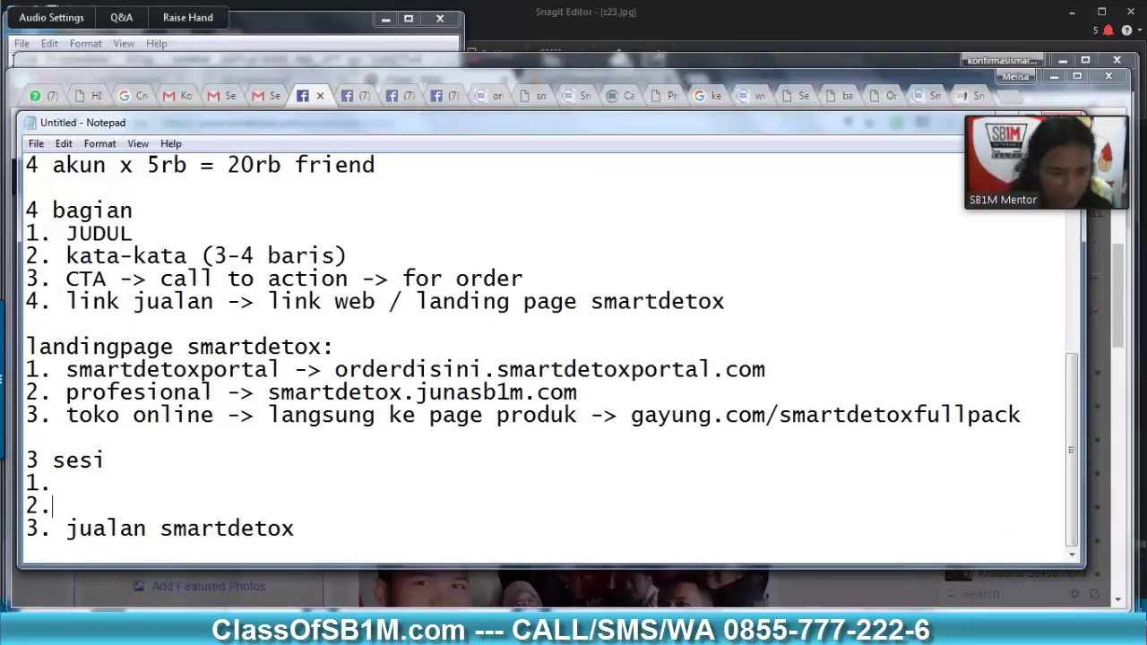
- Fill in items 1 and 2 as 'vidio lucu' and 'artikel viral', then return to Facebook
key(Up)
text(vi)
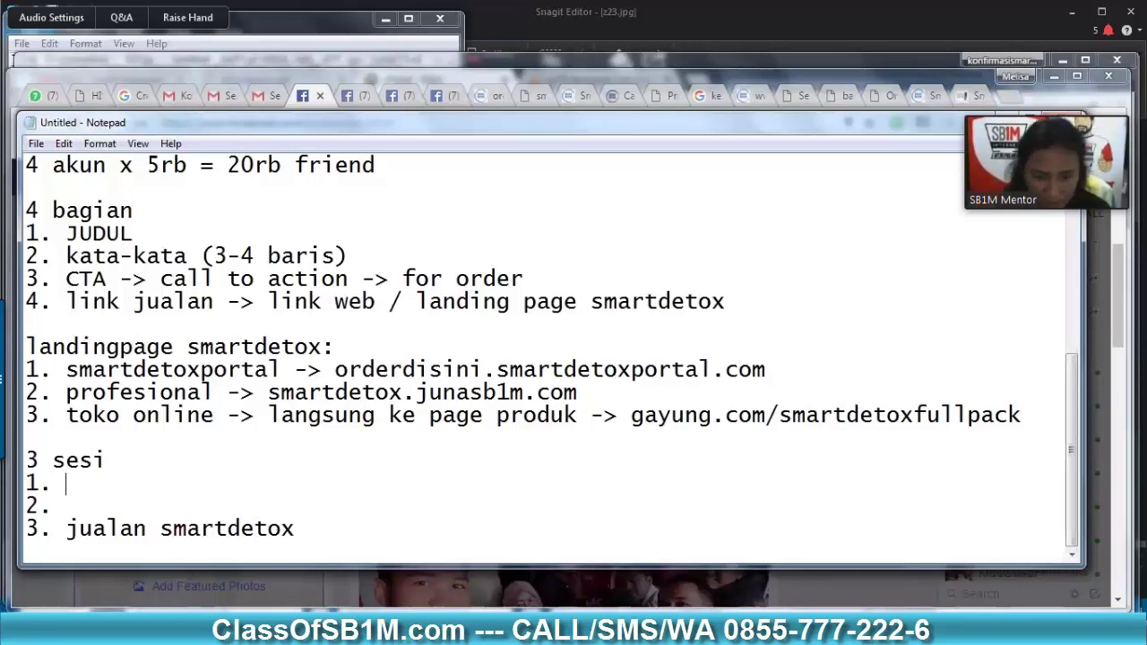
text(do lu)
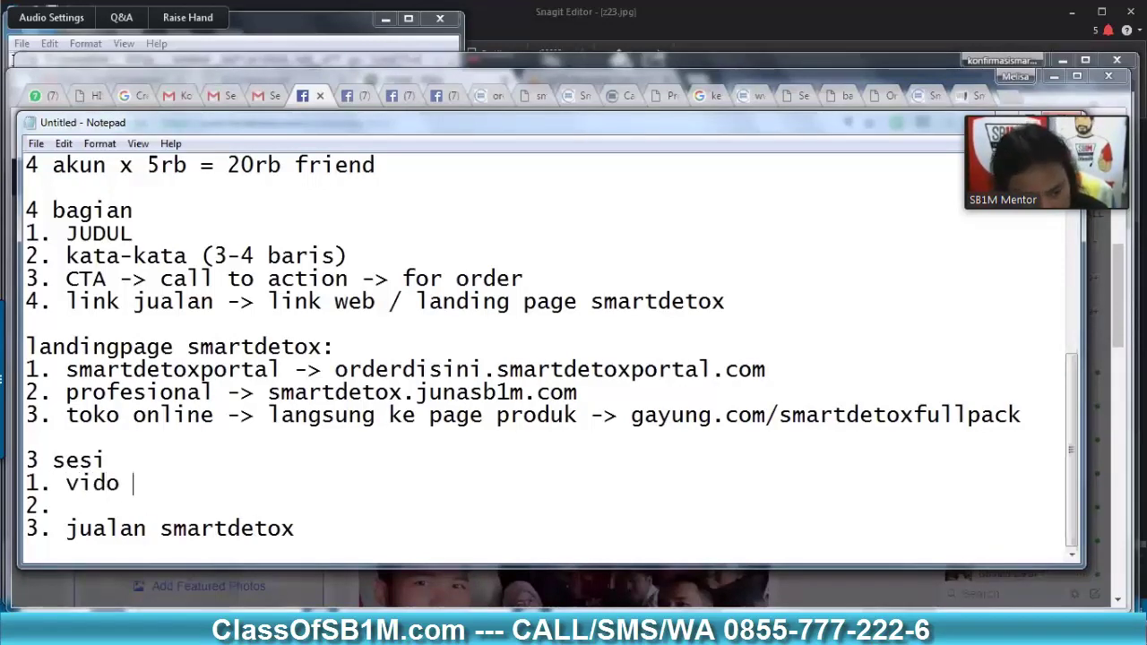
key(BackSpace)
key(BackSpace)
key(BackSpace)
key(BackSpace)
text(i)
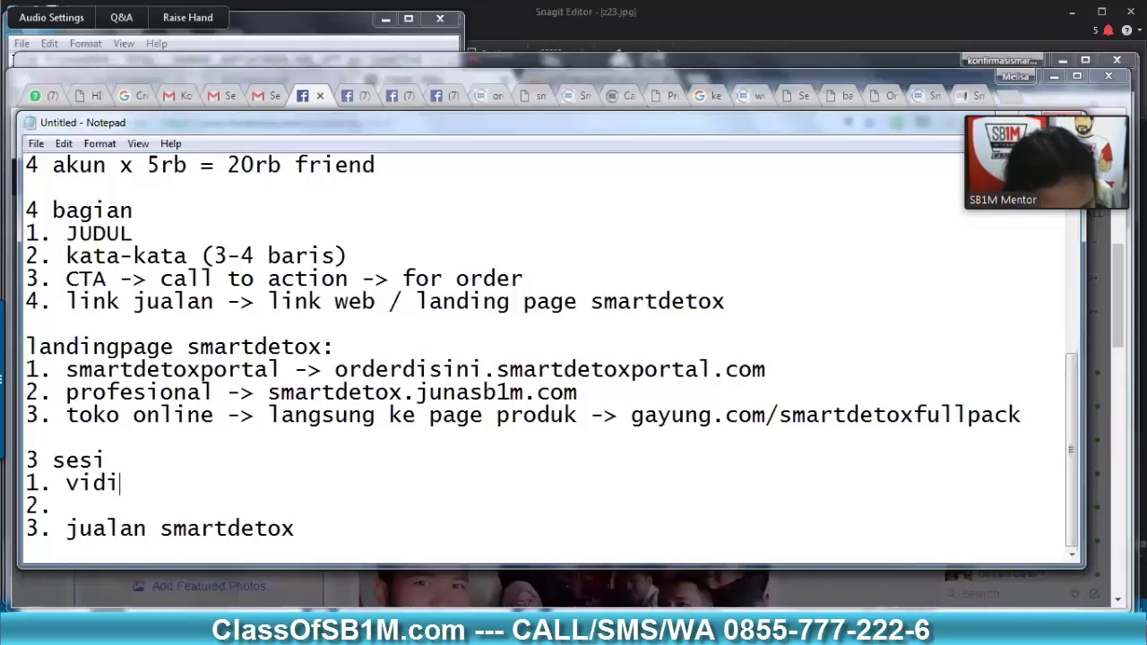
text(o lucu 2. )
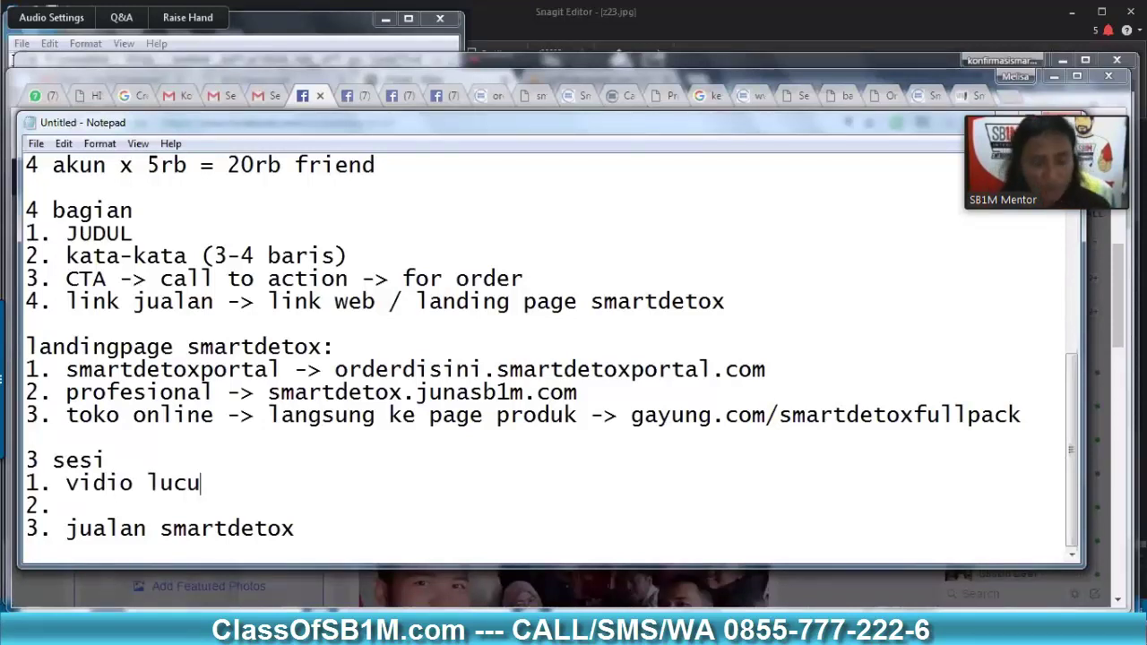
text(artikel artikel)
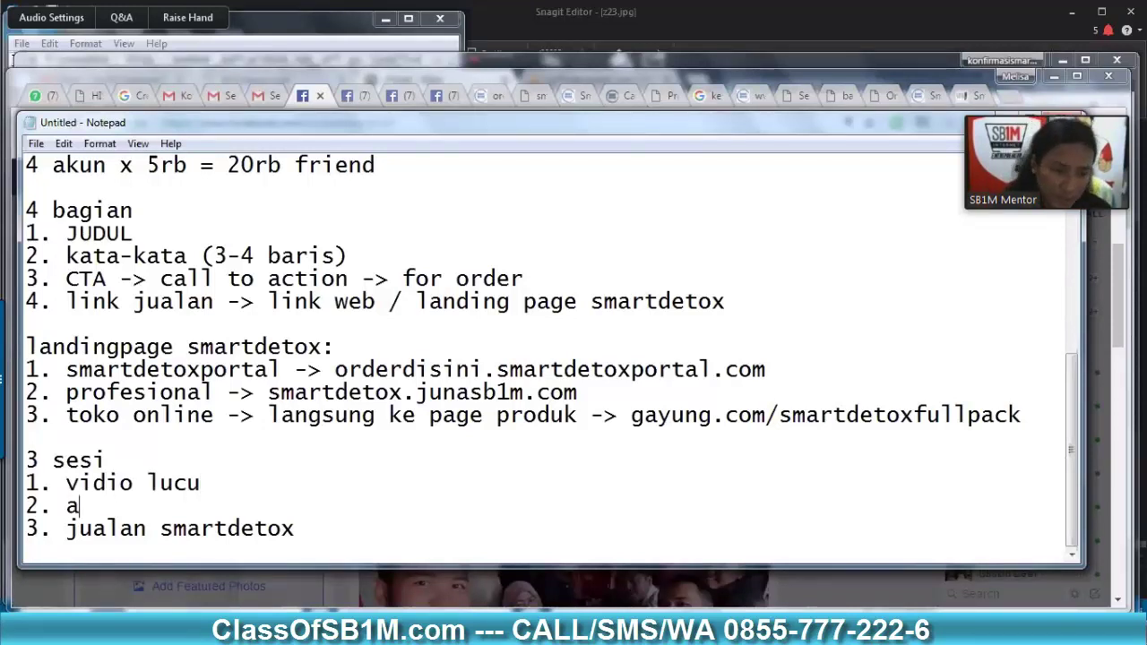
key(BackSpace)
key(BackSpace)
key(BackSpace)
key(BackSpace)
key(BackSpace)
key(BackSpace)
key(BackSpace)
key(BackSpace)
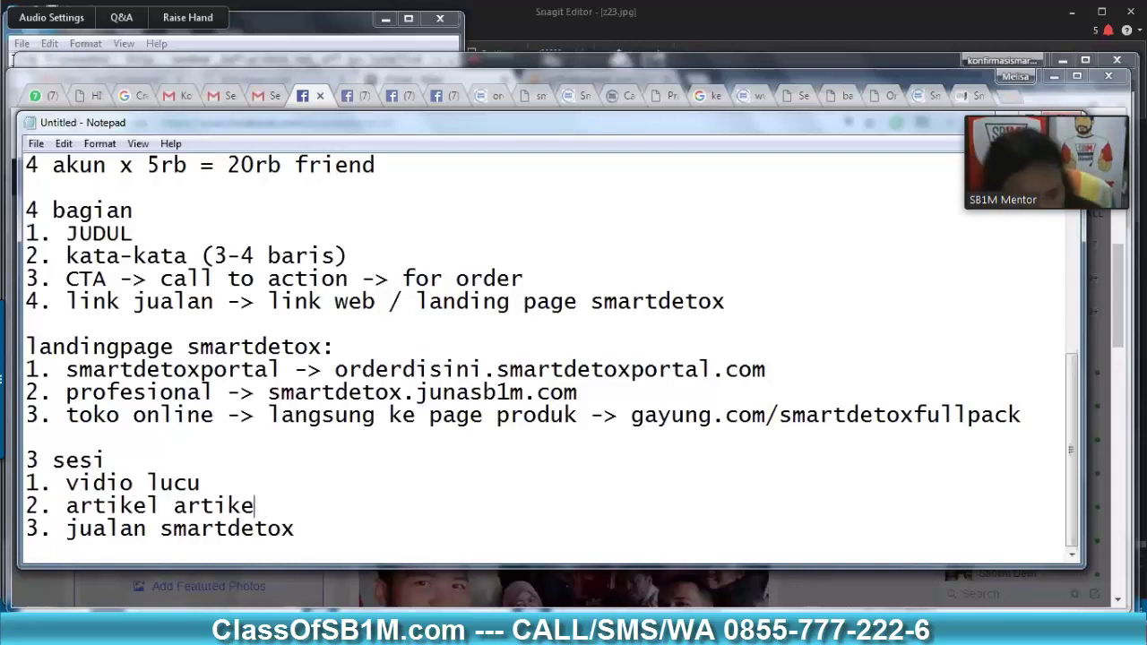
text(viral)
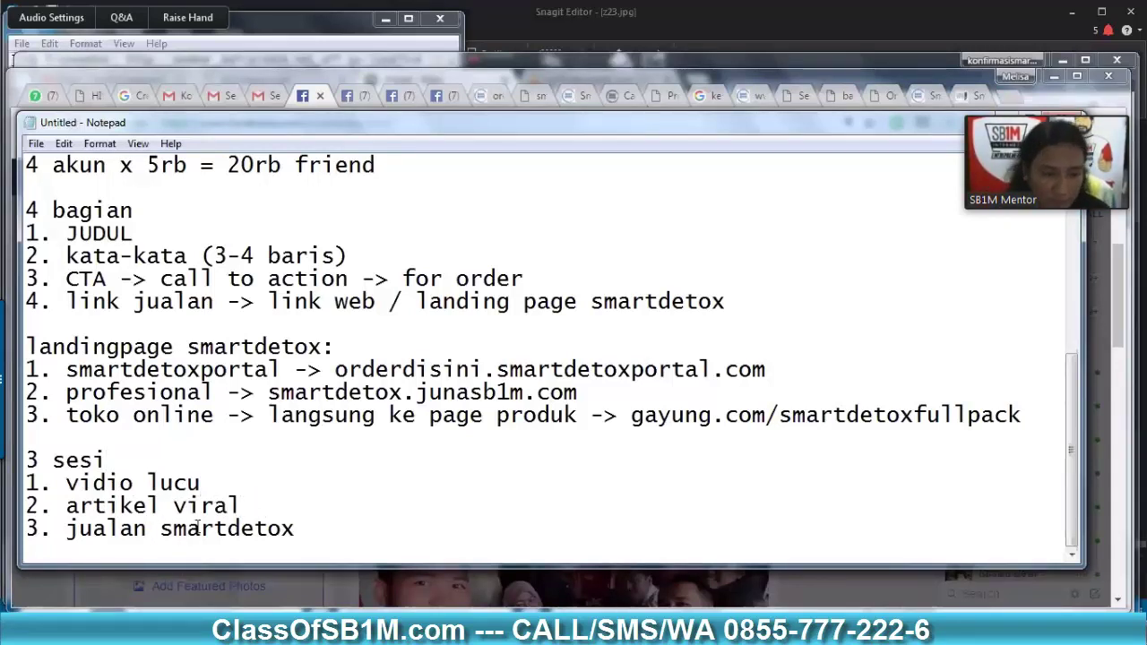
click(260, 507)
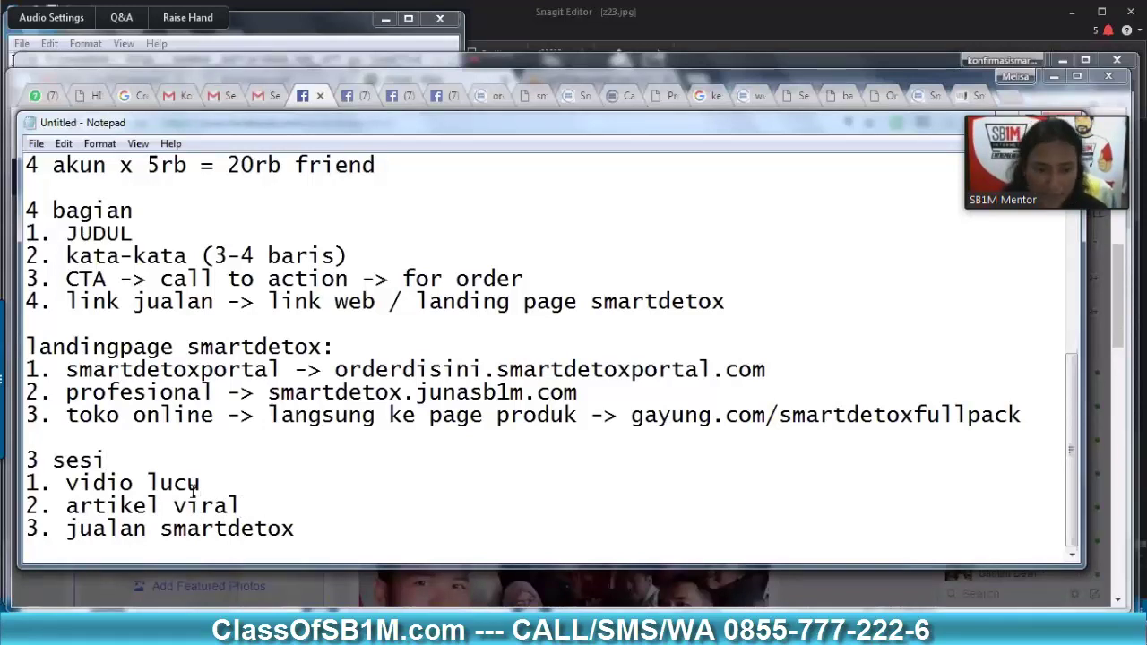
key(Up)
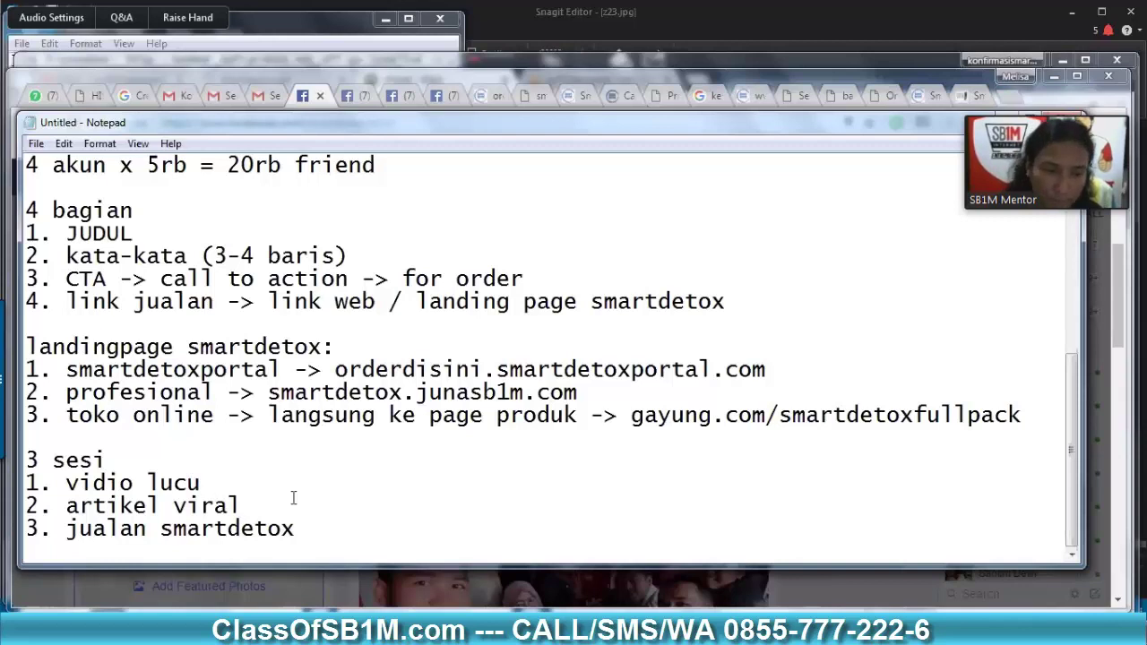
click(310, 505)
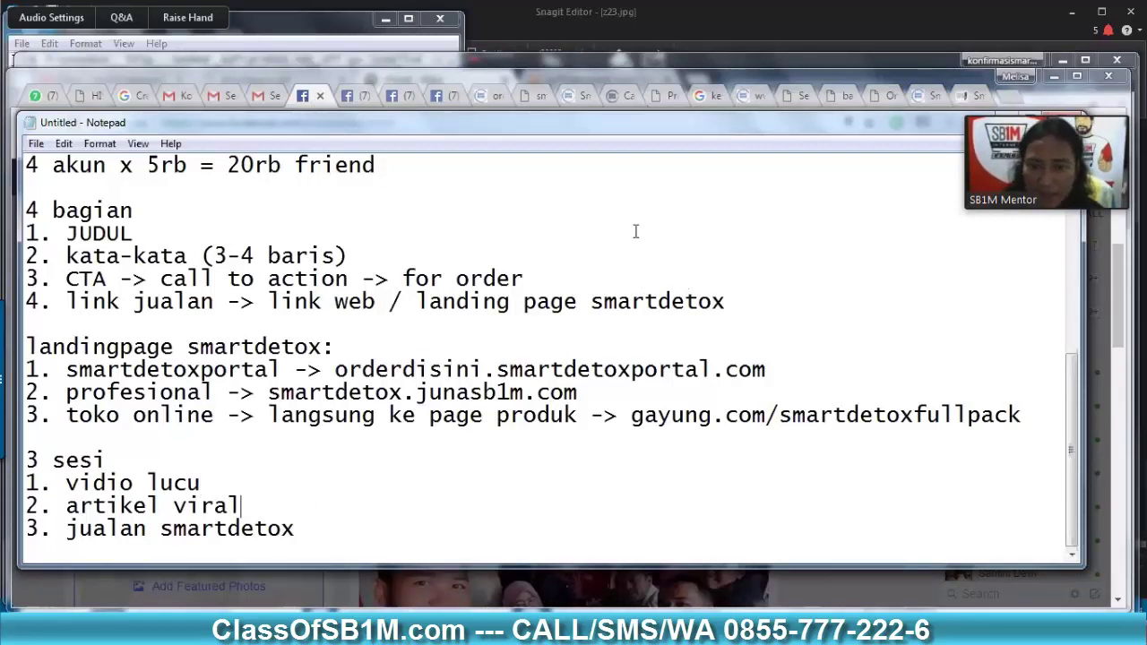
key(alt+Tab)
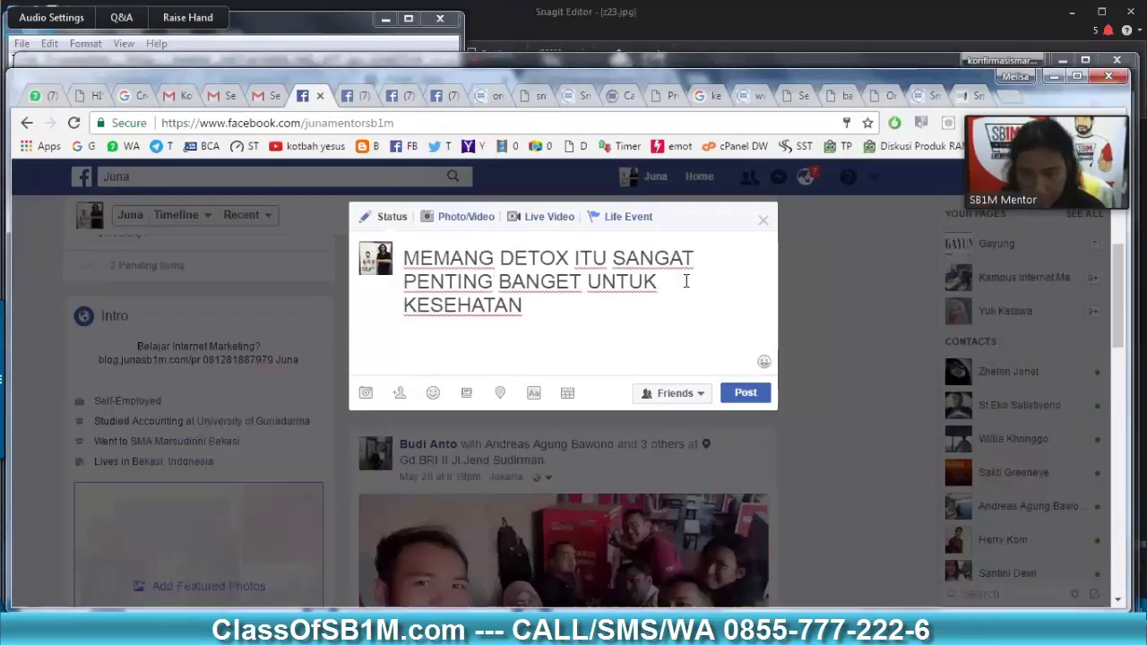
- Discard the unposted detox status and go from the profile timeline to the News Feed
click(762, 219)
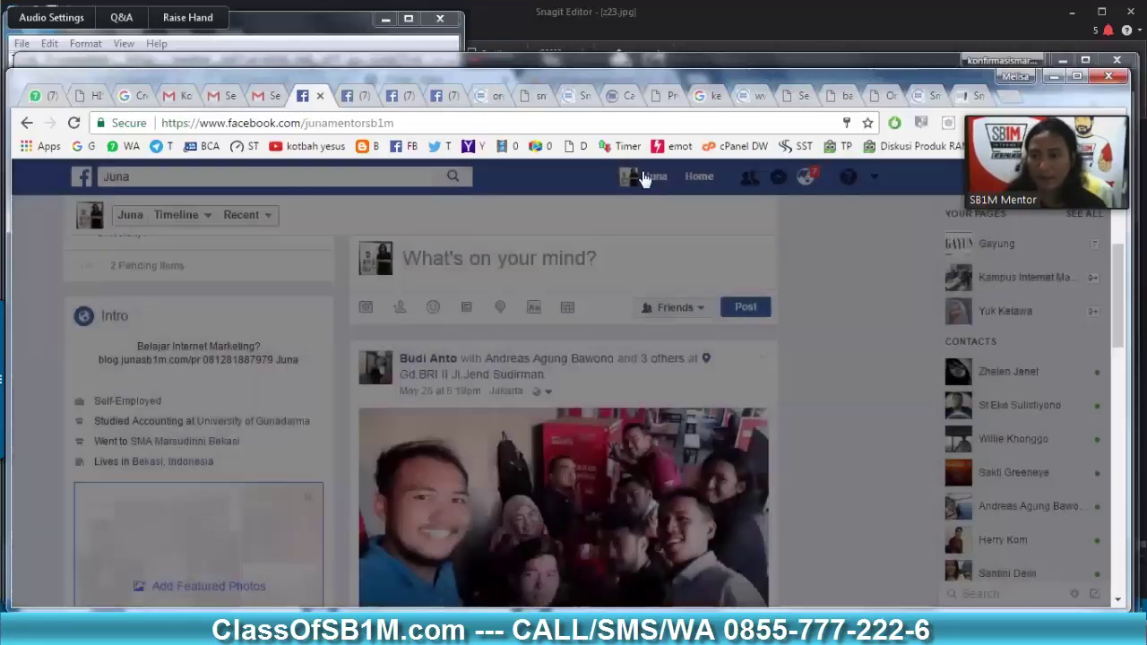
click(655, 182)
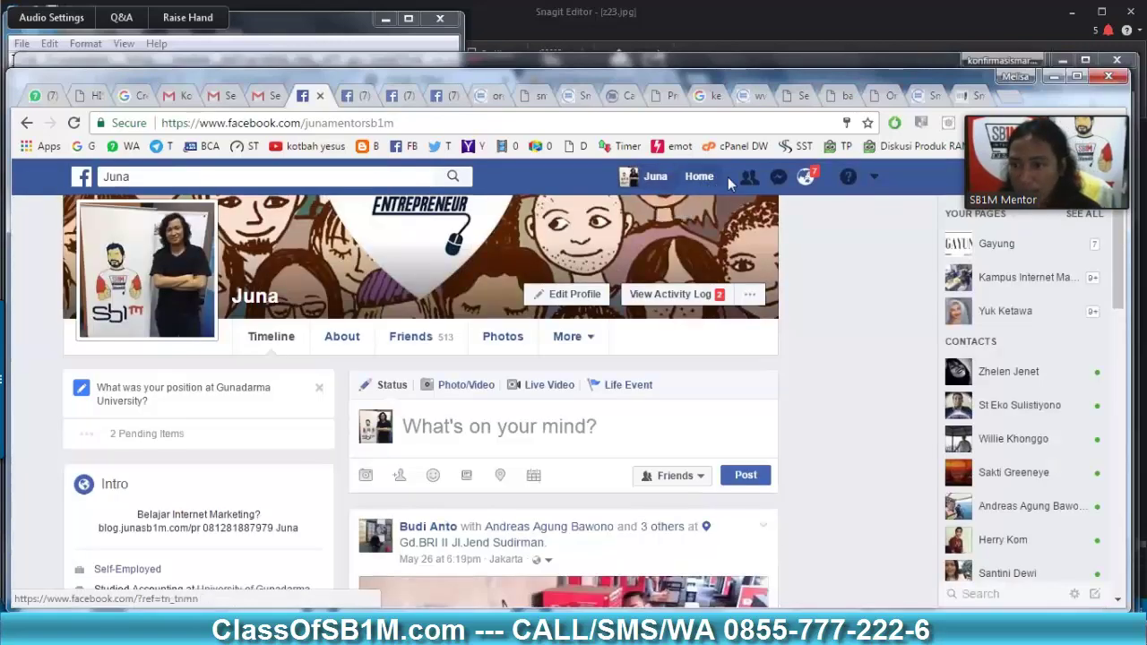
click(676, 303)
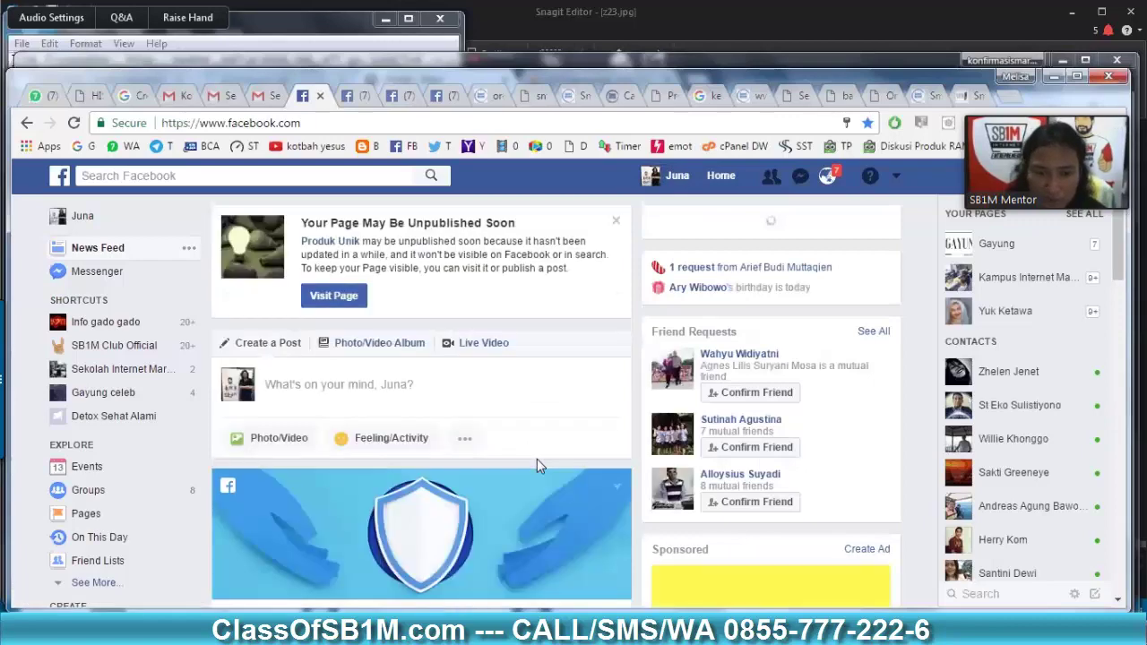
- Scroll the News Feed down to a friend's shared car-ride comedy video with 304,203 views
scroll(539, 466, down, 4)
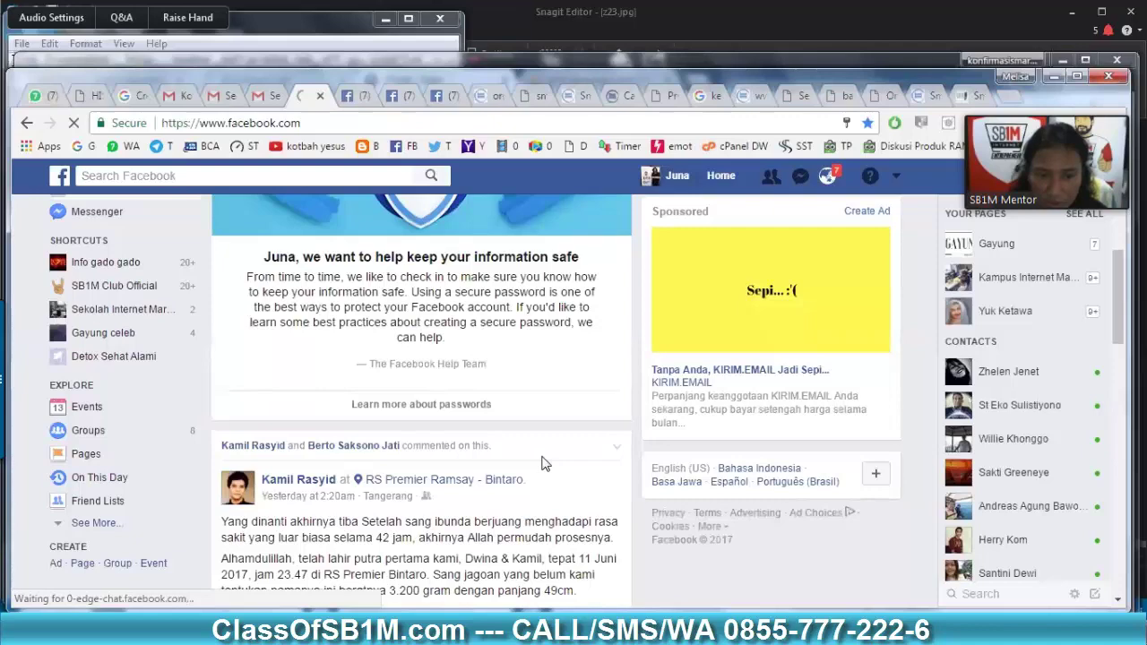
scroll(545, 462, down, 15)
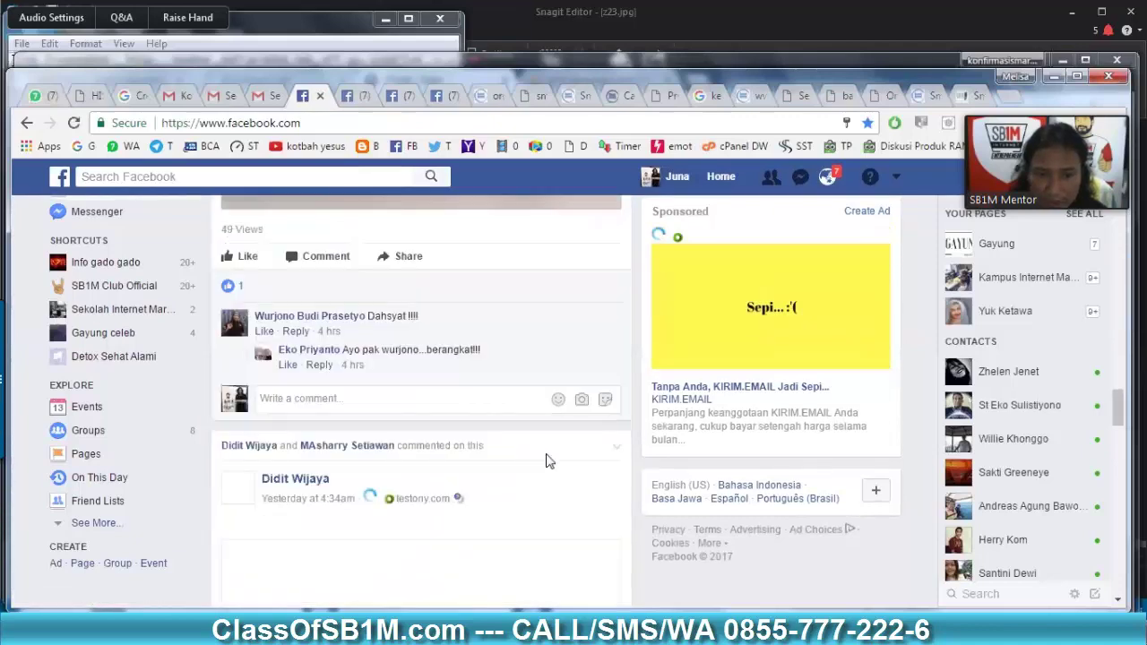
scroll(549, 461, up, 4)
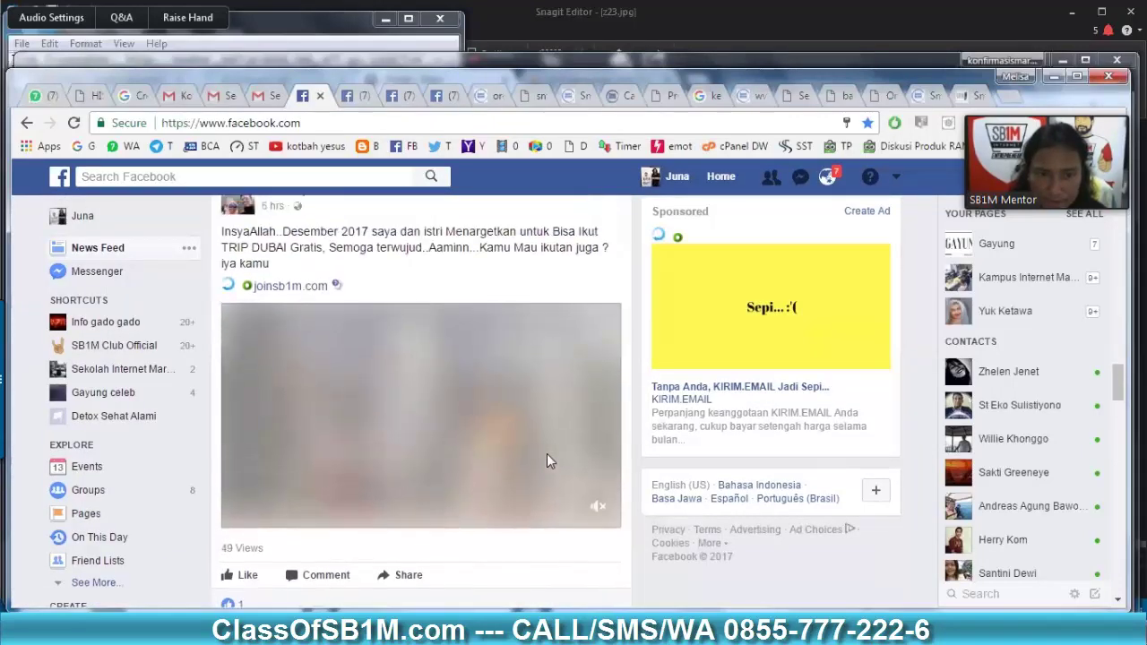
scroll(546, 454, down, 5)
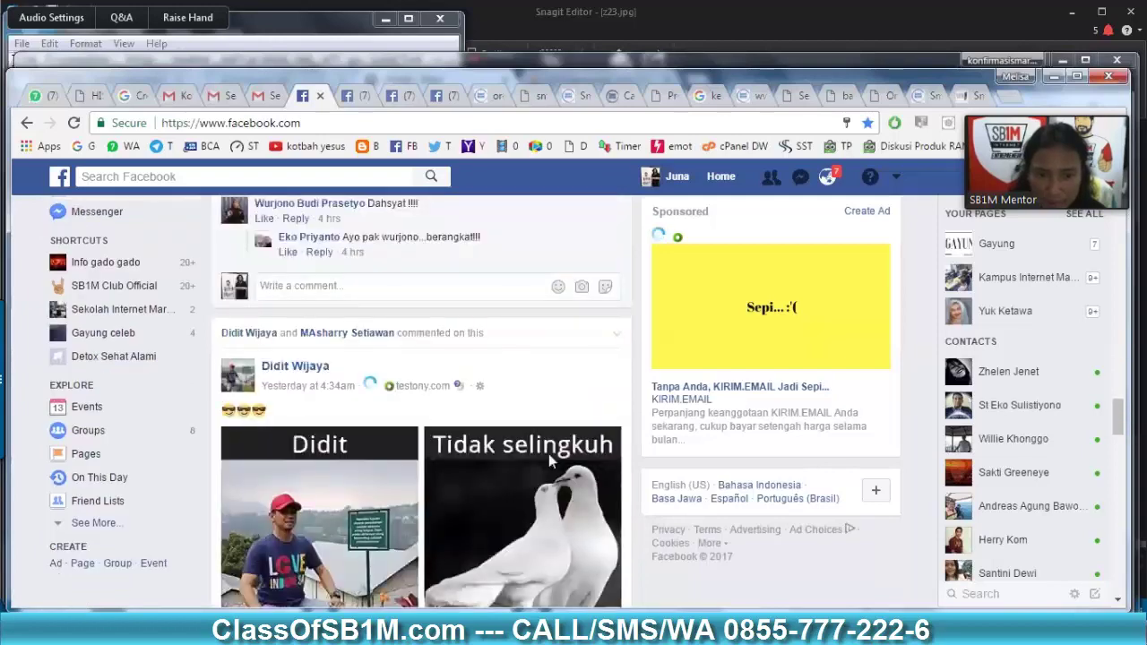
scroll(551, 459, down, 5)
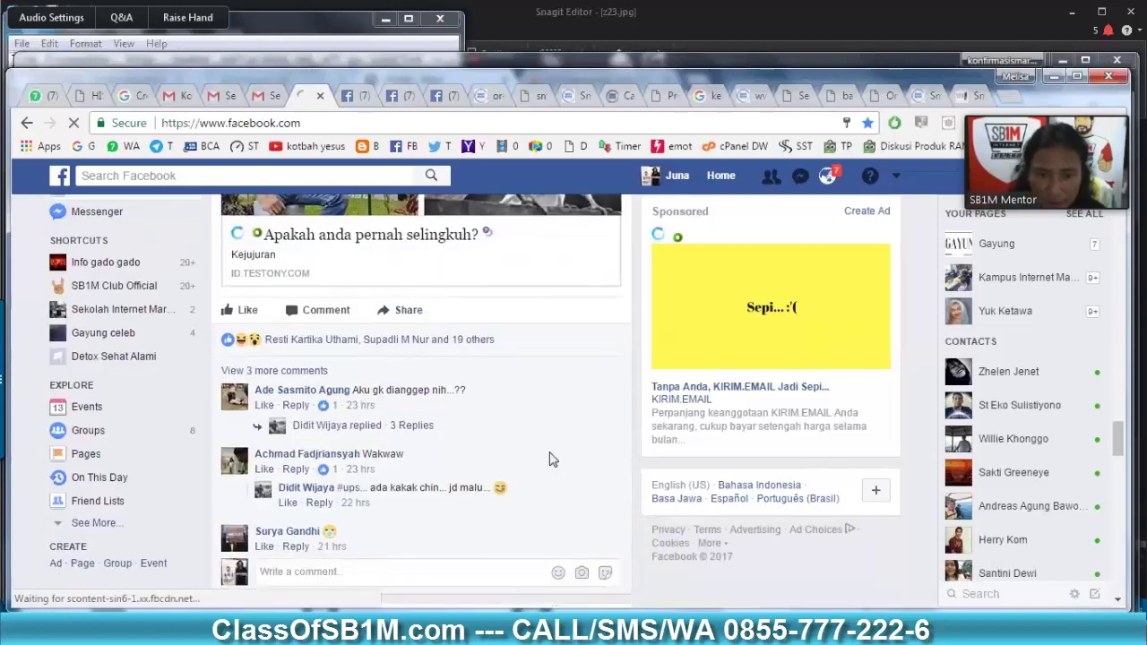
scroll(551, 459, down, 4)
scroll(551, 459, down, 2)
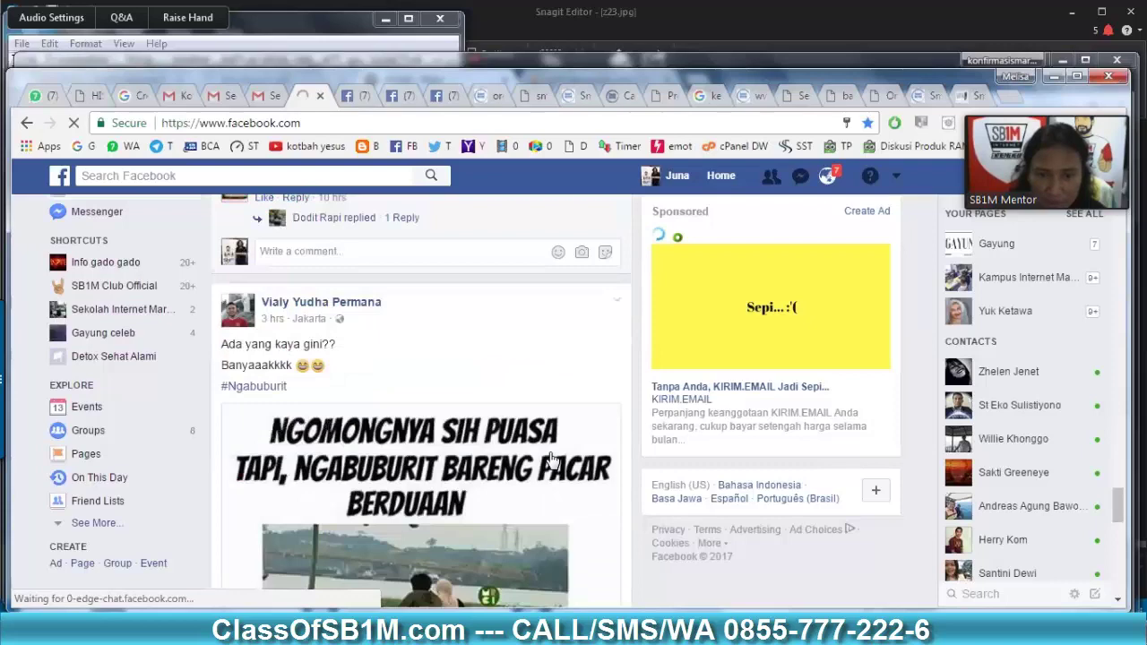
scroll(551, 459, down, 3)
scroll(551, 459, up, 1)
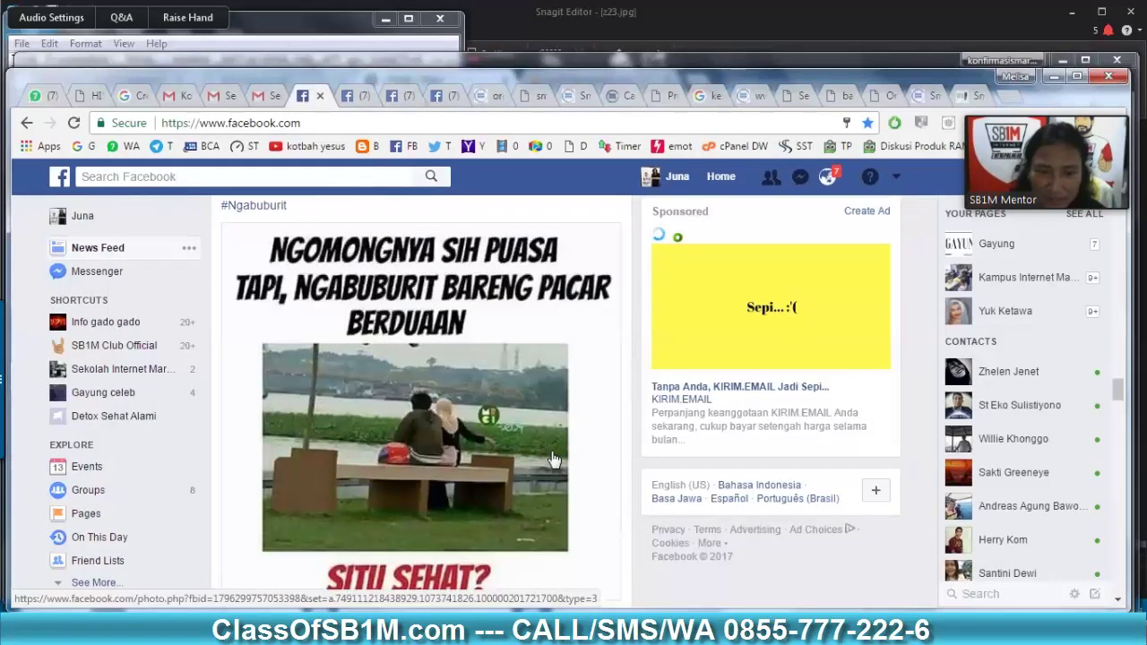
scroll(550, 458, down, 6)
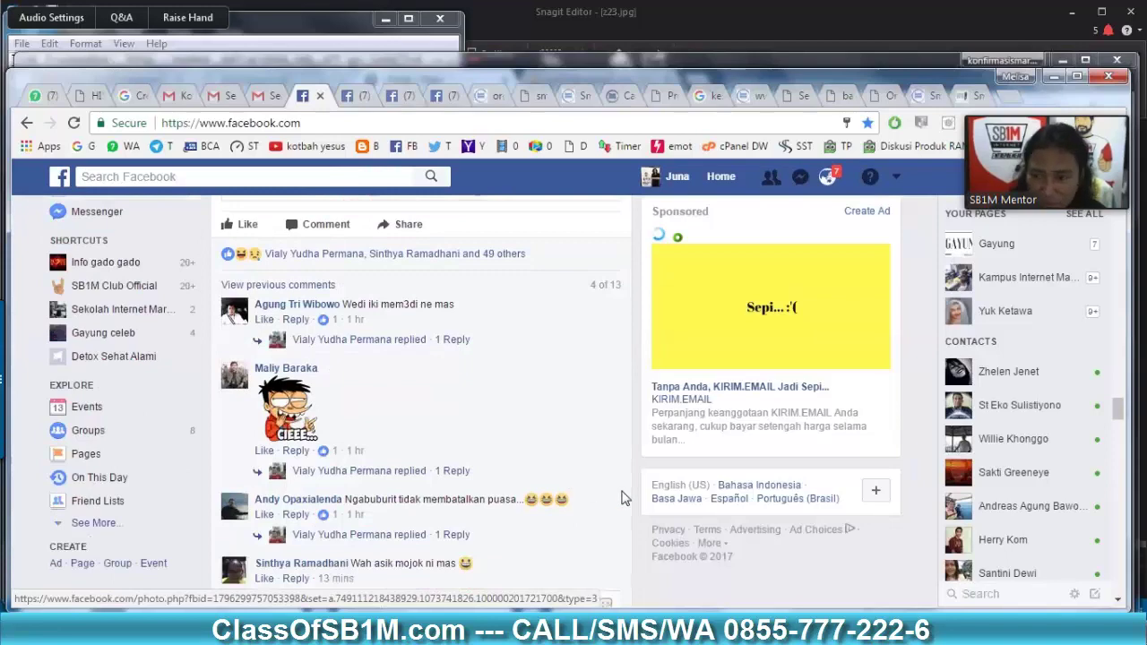
scroll(627, 497, down, 5)
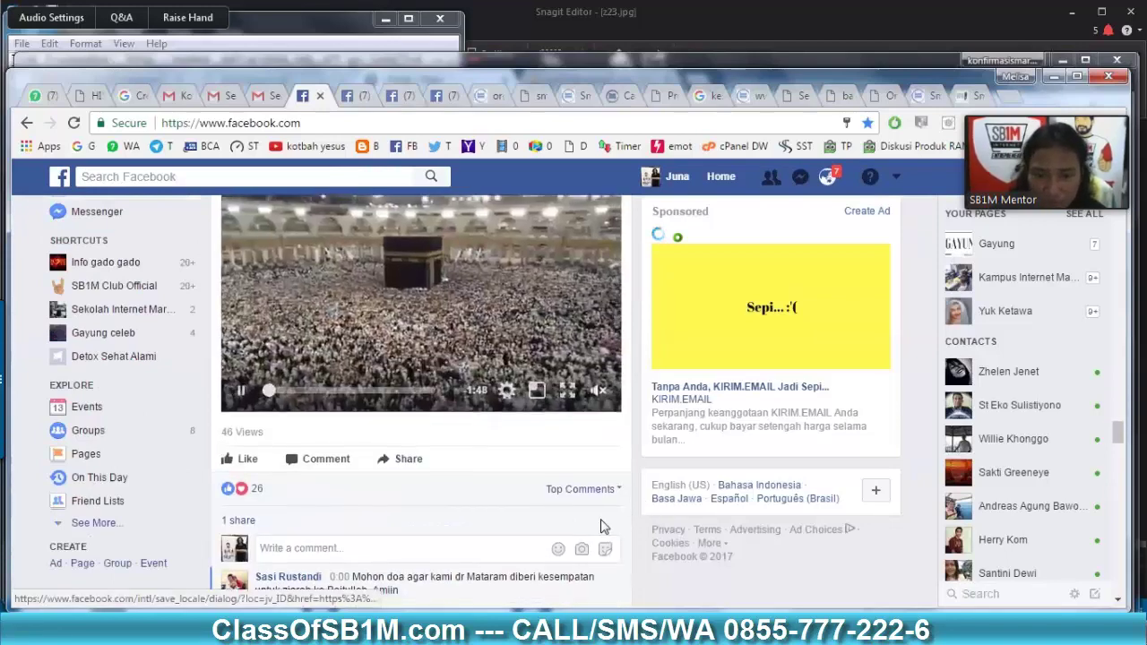
scroll(602, 527, down, 5)
scroll(602, 518, down, 3)
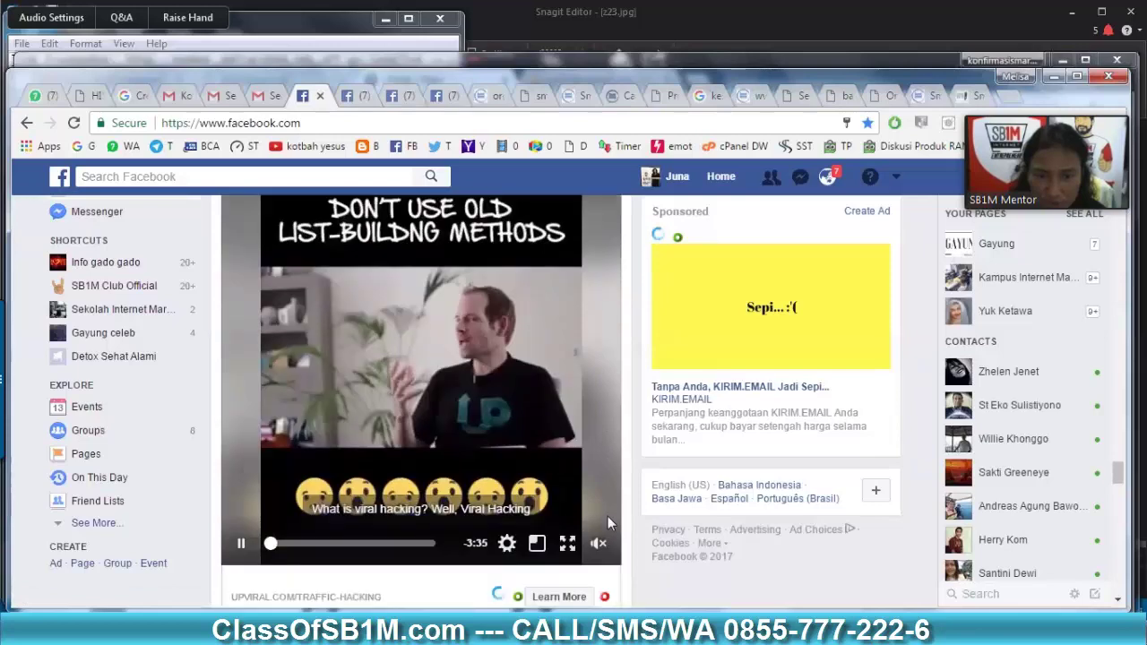
scroll(607, 519, down, 2)
scroll(608, 522, up, 2)
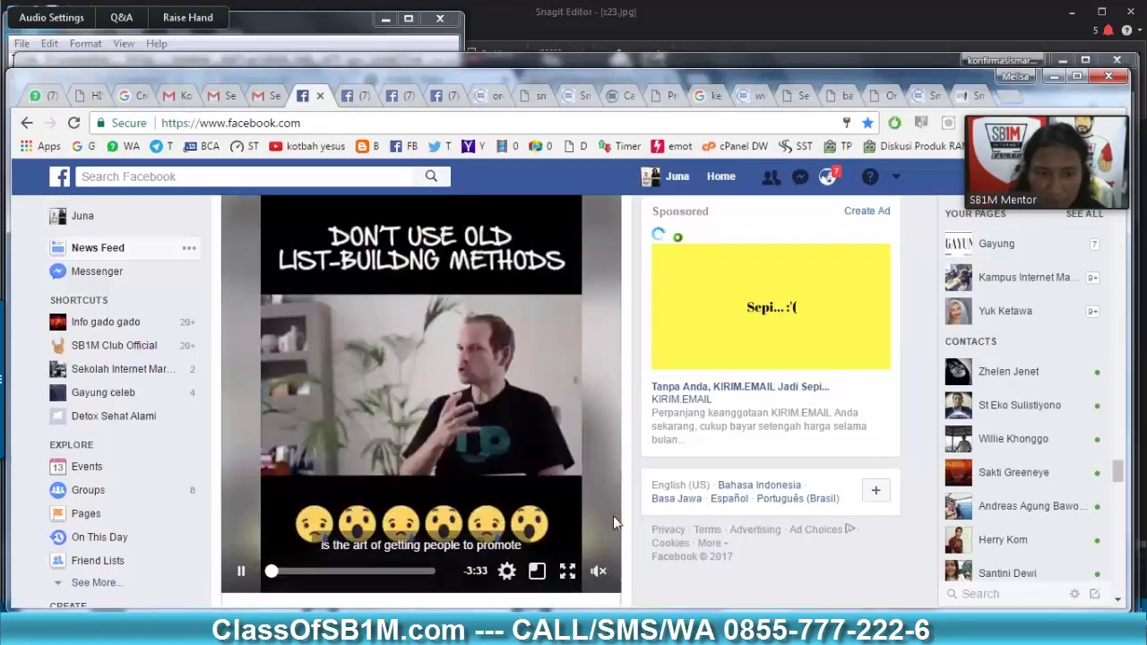
scroll(613, 515, up, 2)
scroll(613, 515, down, 5)
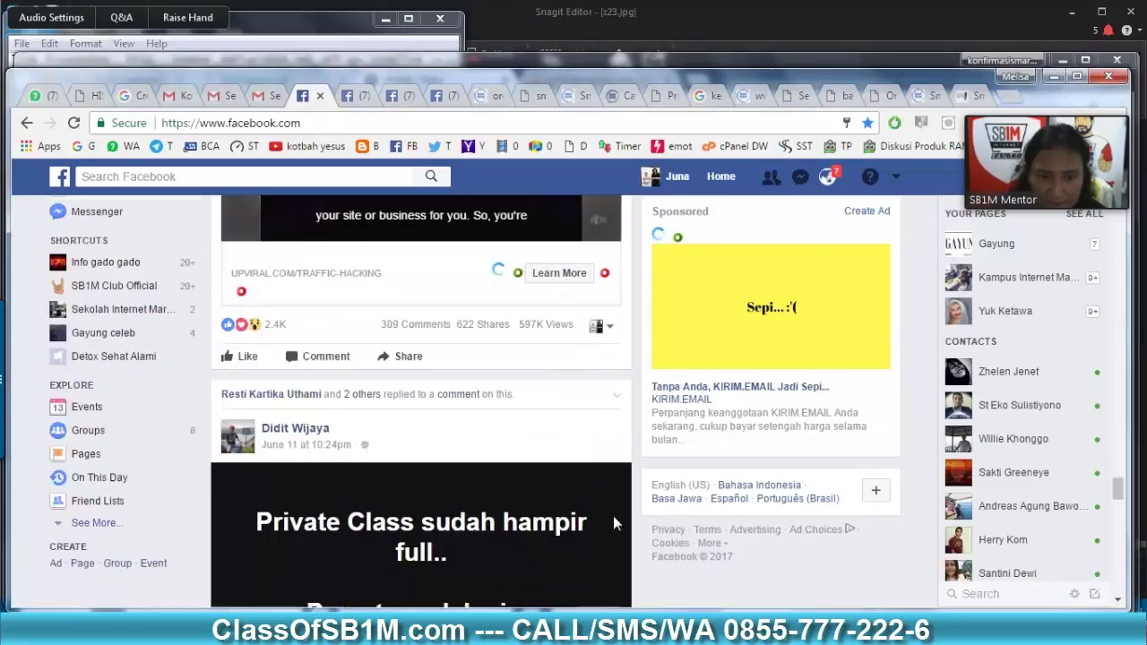
scroll(615, 518, down, 3)
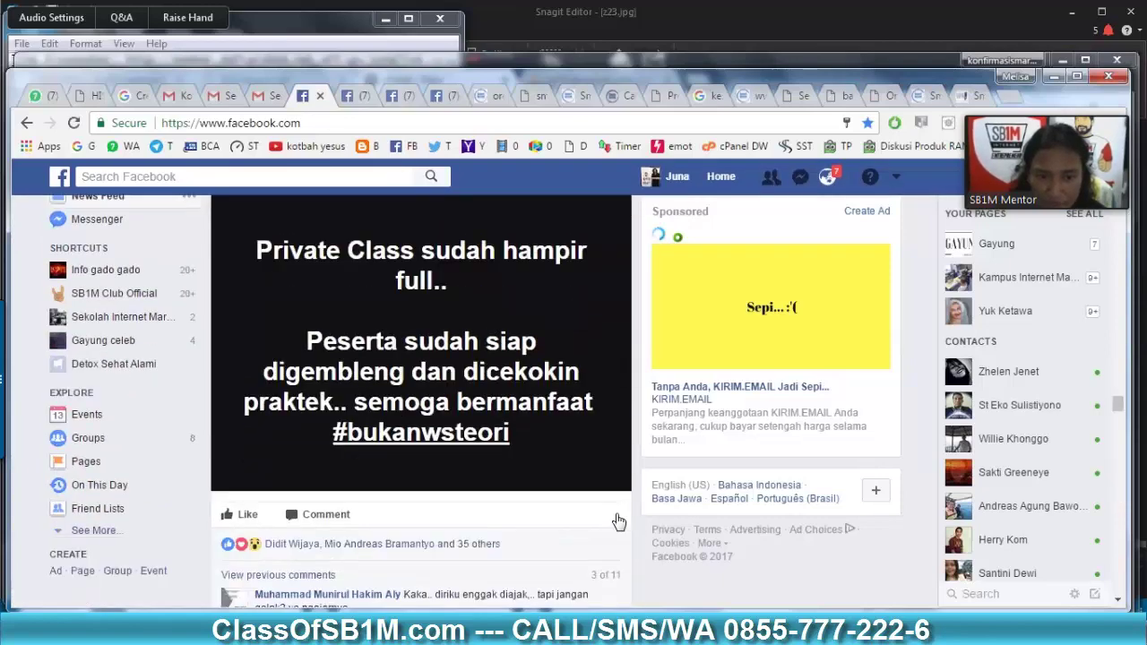
scroll(617, 520, down, 4)
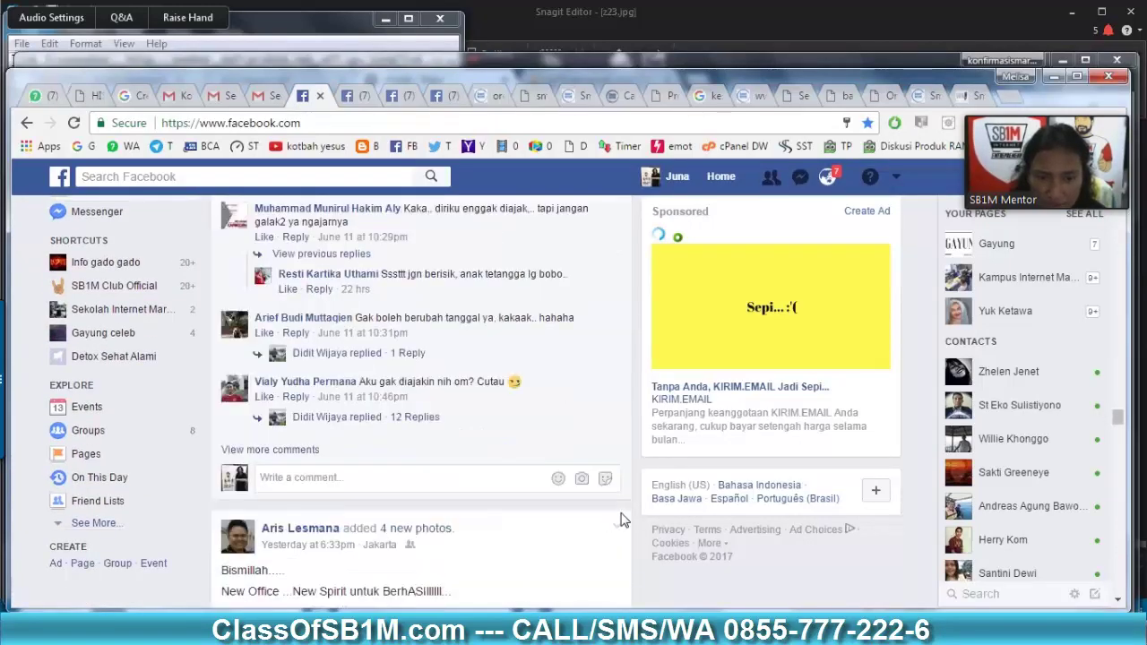
scroll(623, 520, down, 4)
scroll(626, 520, down, 5)
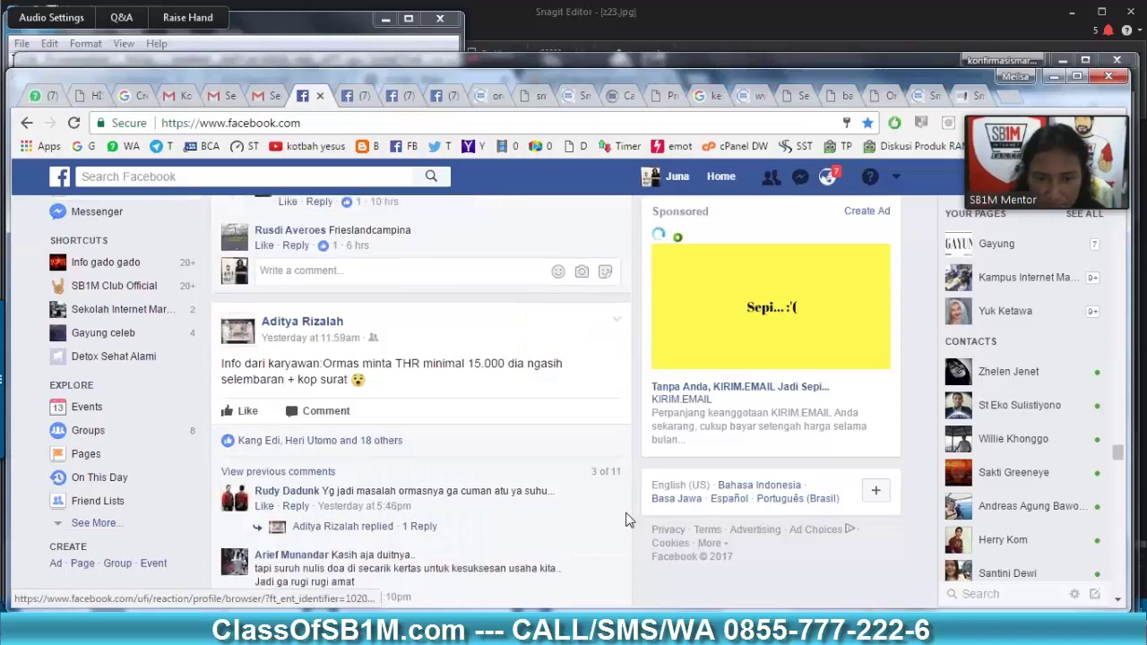
scroll(627, 520, down, 5)
scroll(627, 520, up, 1)
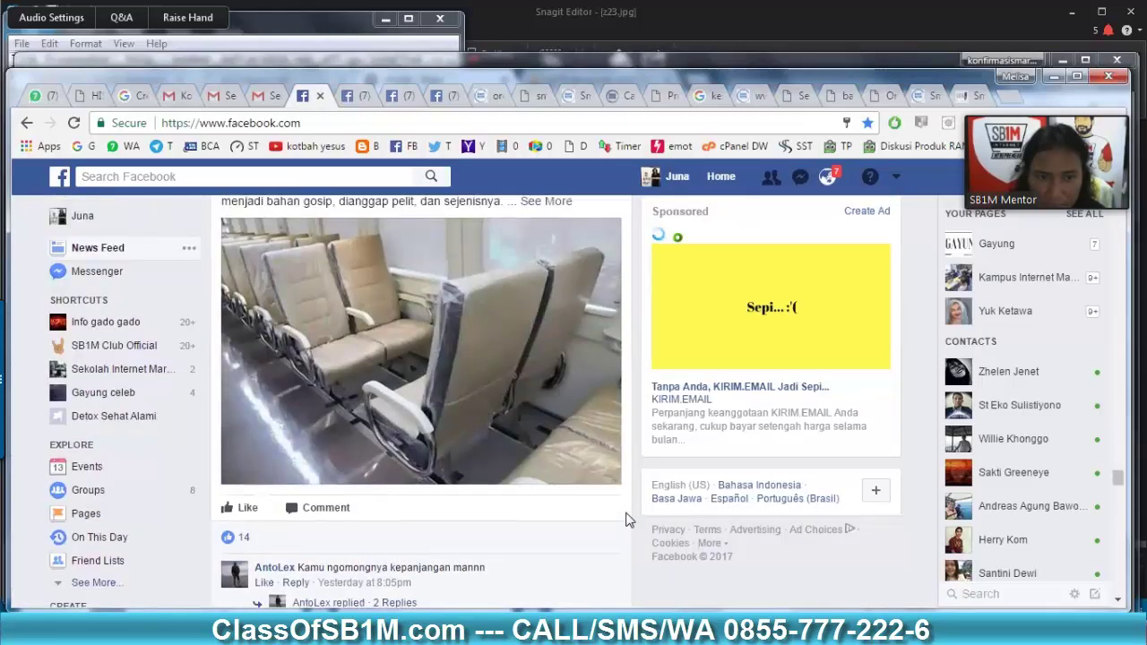
scroll(627, 520, up, 1)
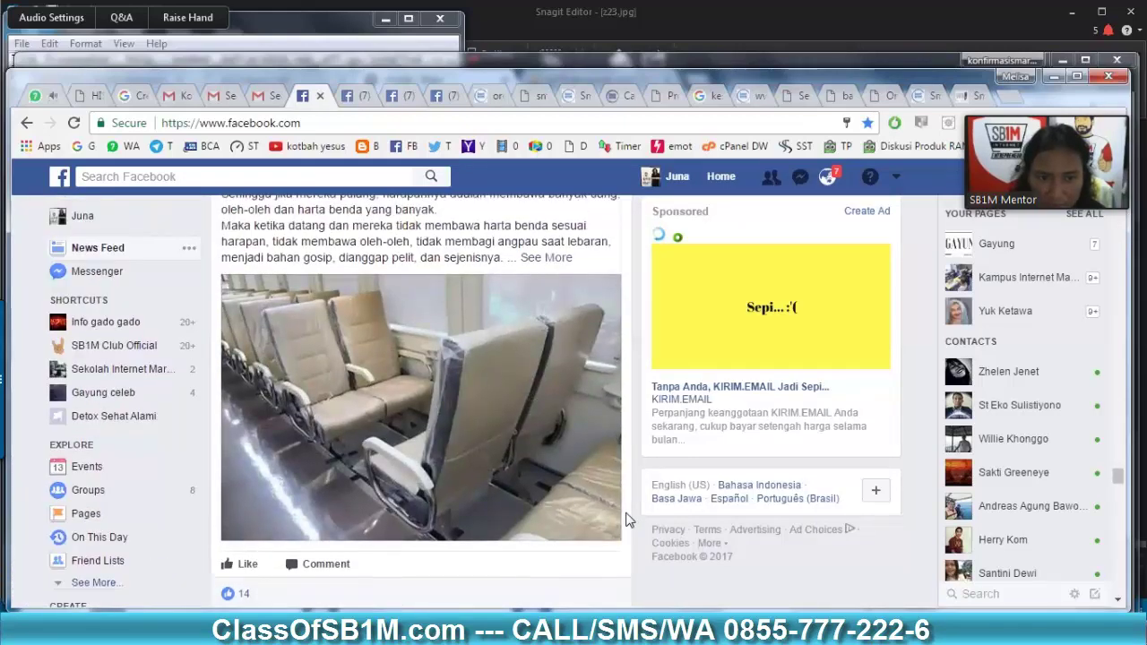
scroll(627, 520, up, 1)
scroll(627, 519, down, 1)
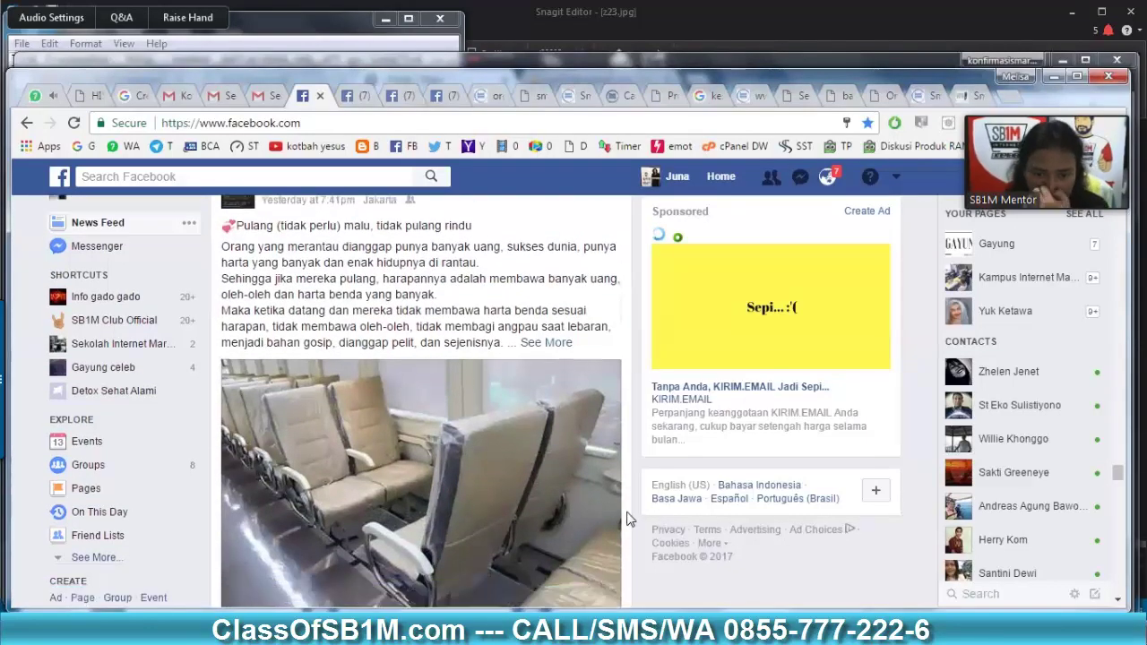
scroll(631, 507, down, 3)
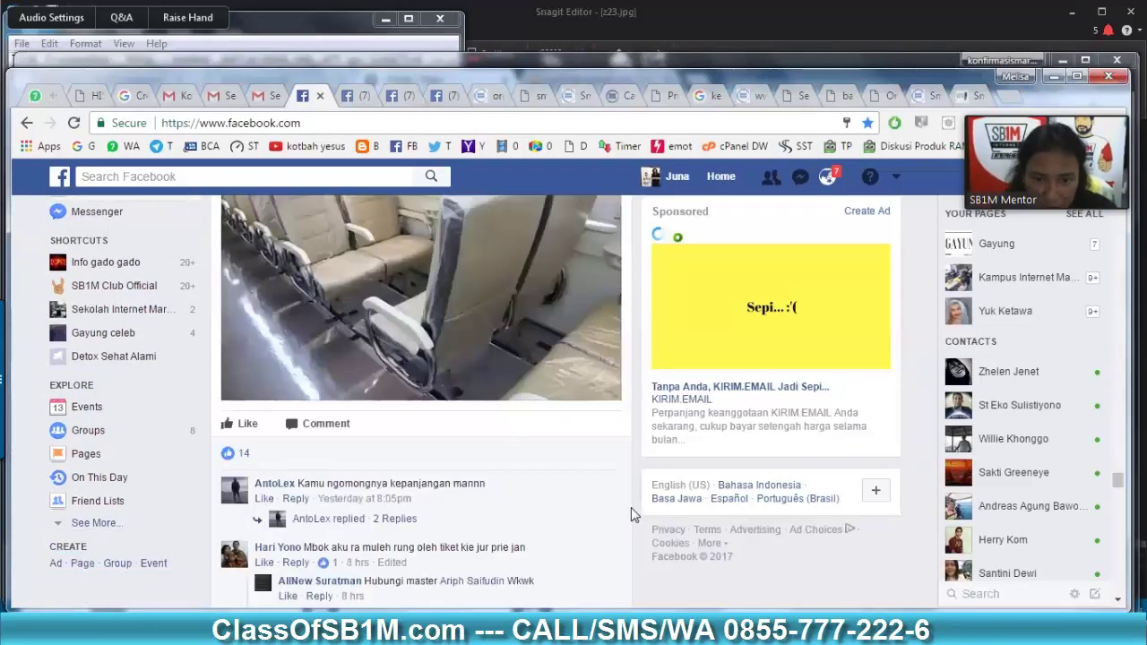
scroll(630, 510, down, 2)
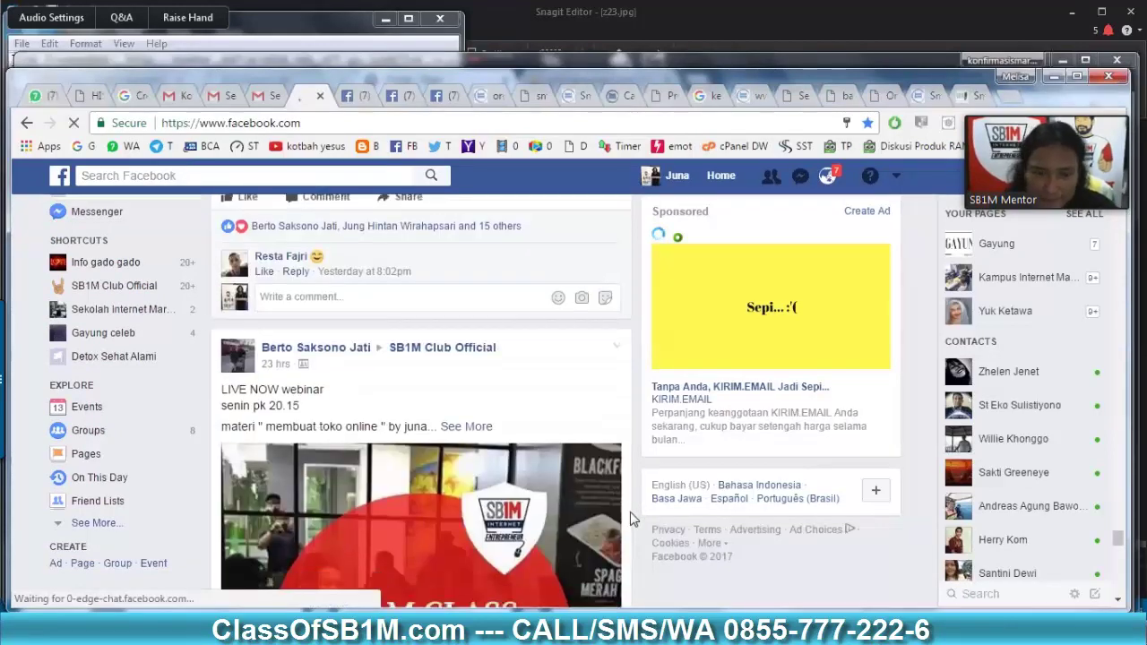
scroll(630, 515, down, 5)
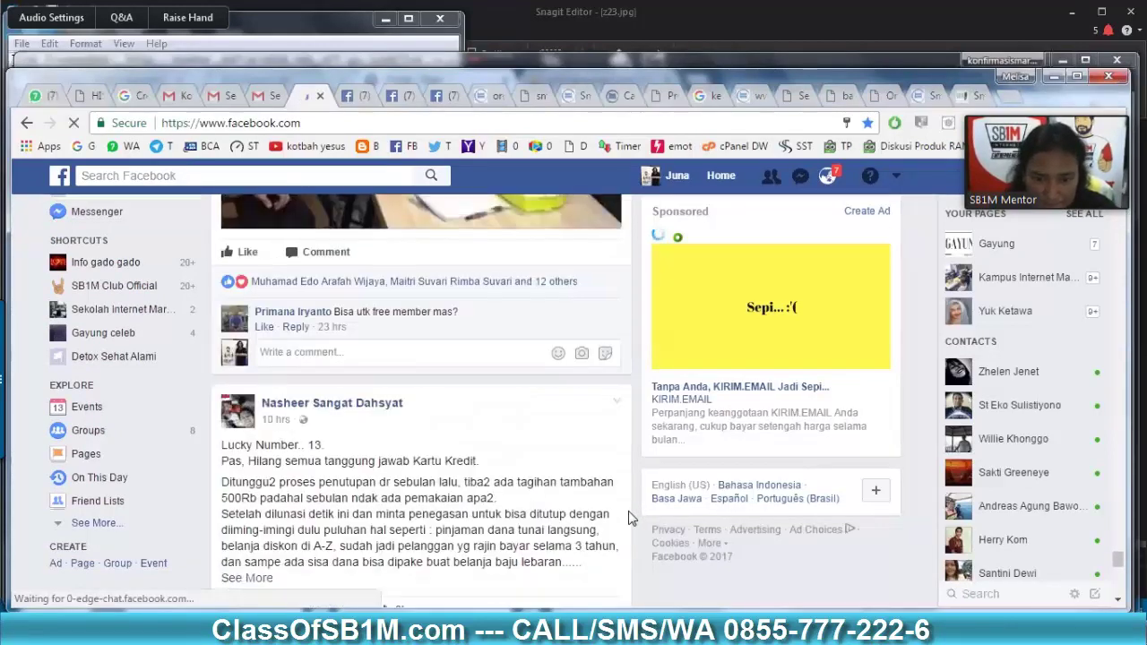
scroll(630, 518, down, 5)
scroll(630, 518, down, 4)
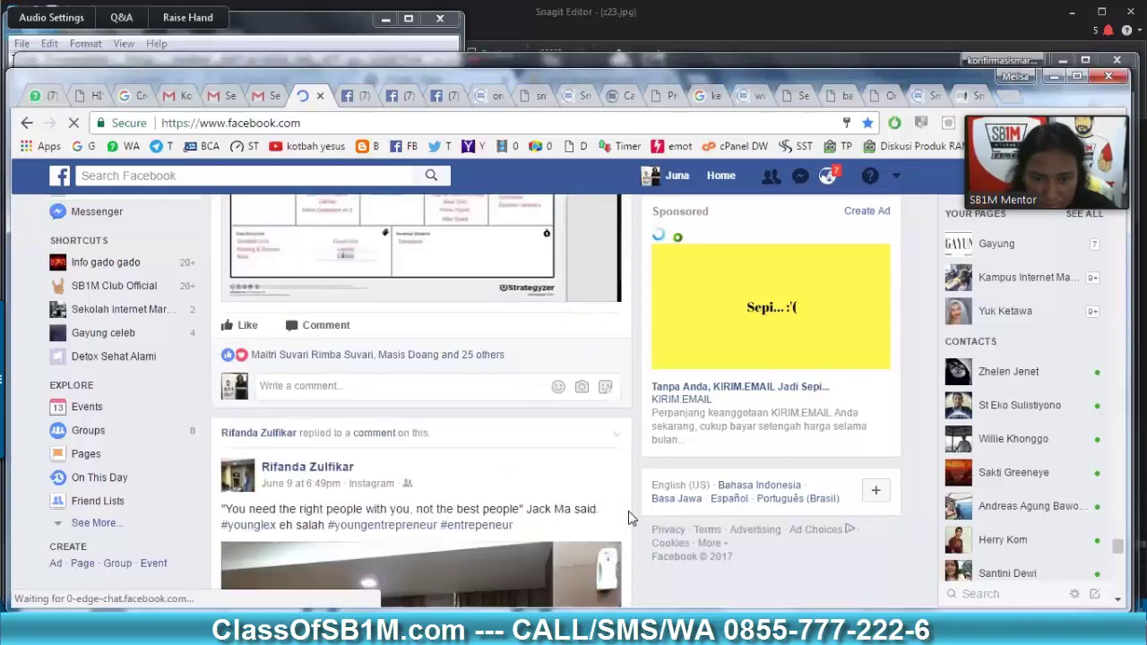
scroll(630, 517, down, 8)
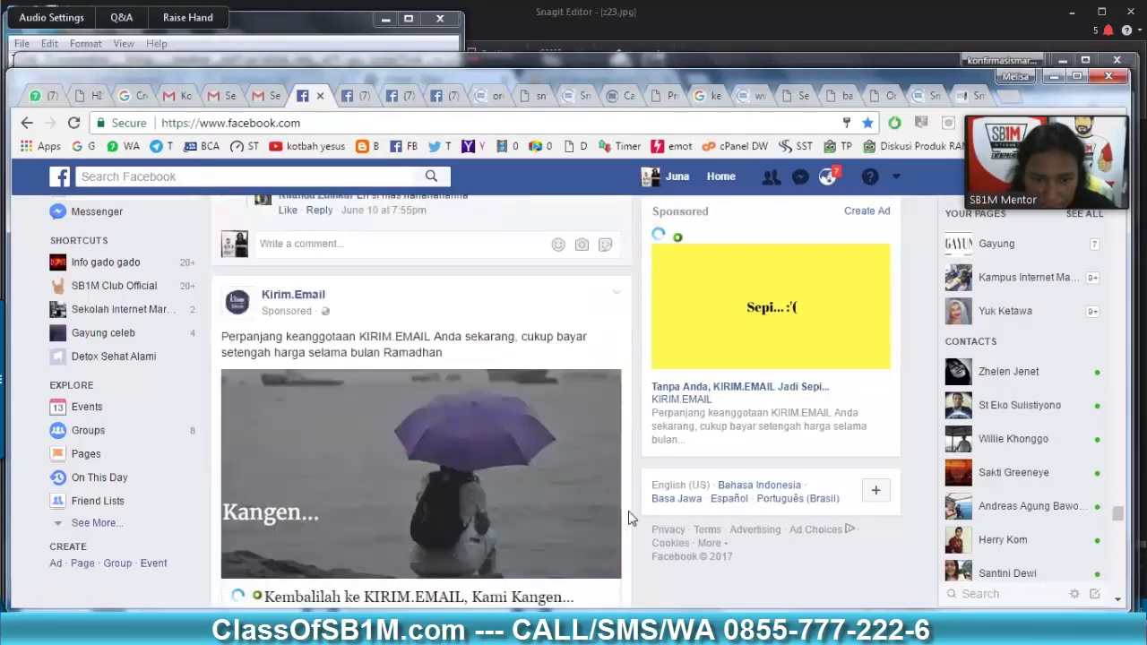
scroll(630, 518, up, 1)
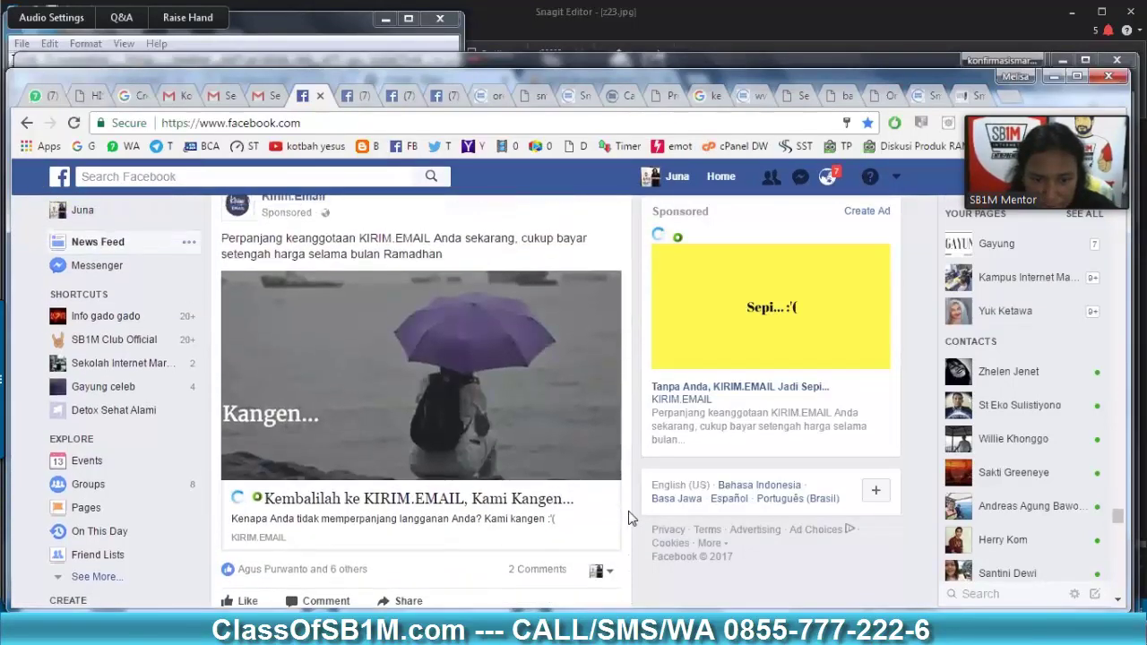
scroll(629, 518, down, 5)
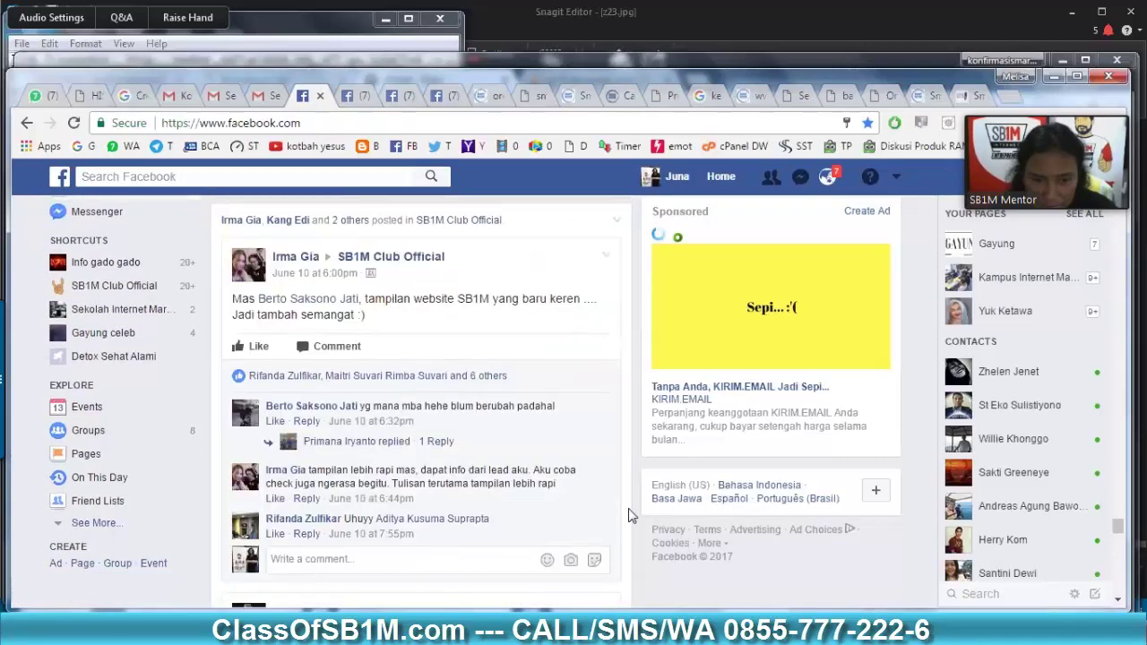
scroll(629, 518, down, 5)
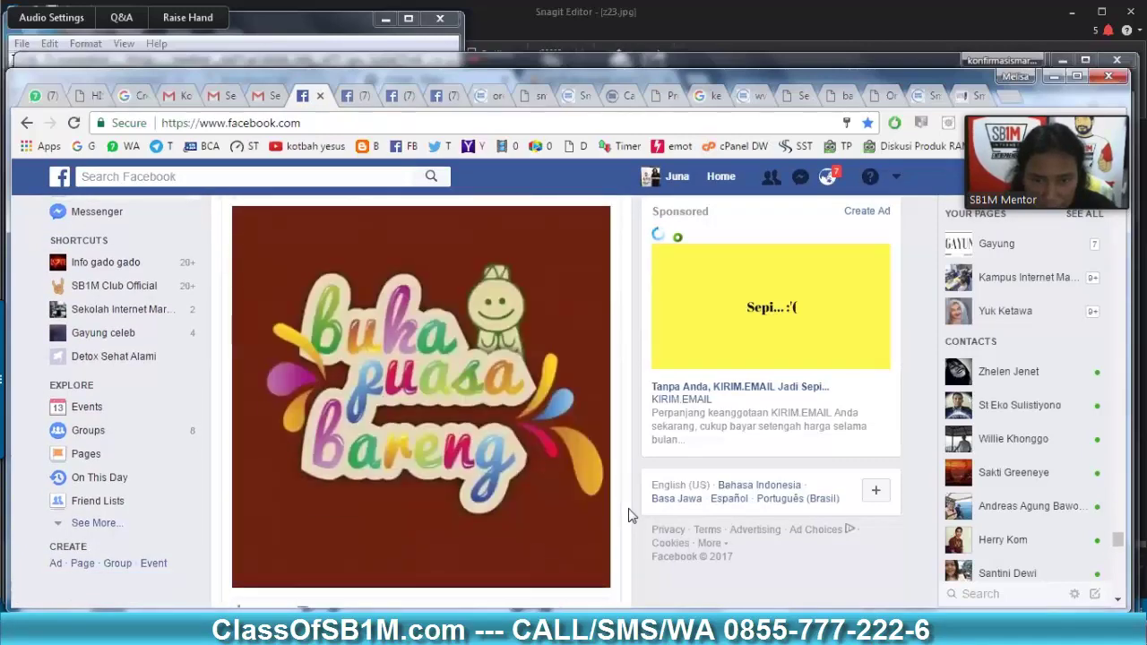
scroll(630, 517, down, 8)
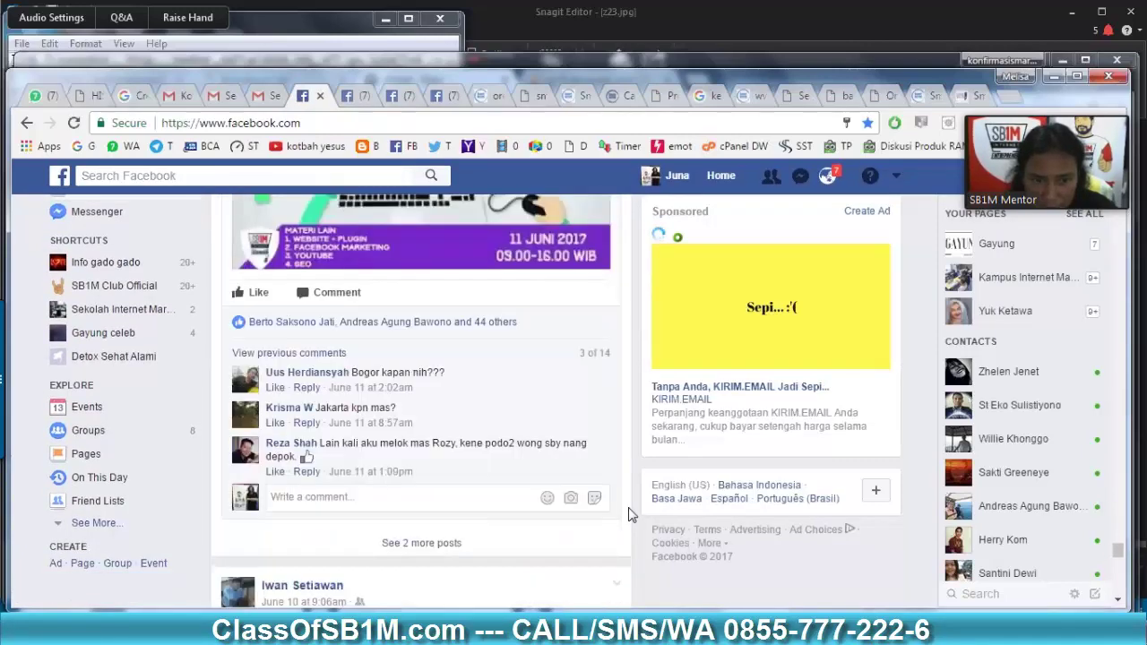
scroll(628, 514, down, 10)
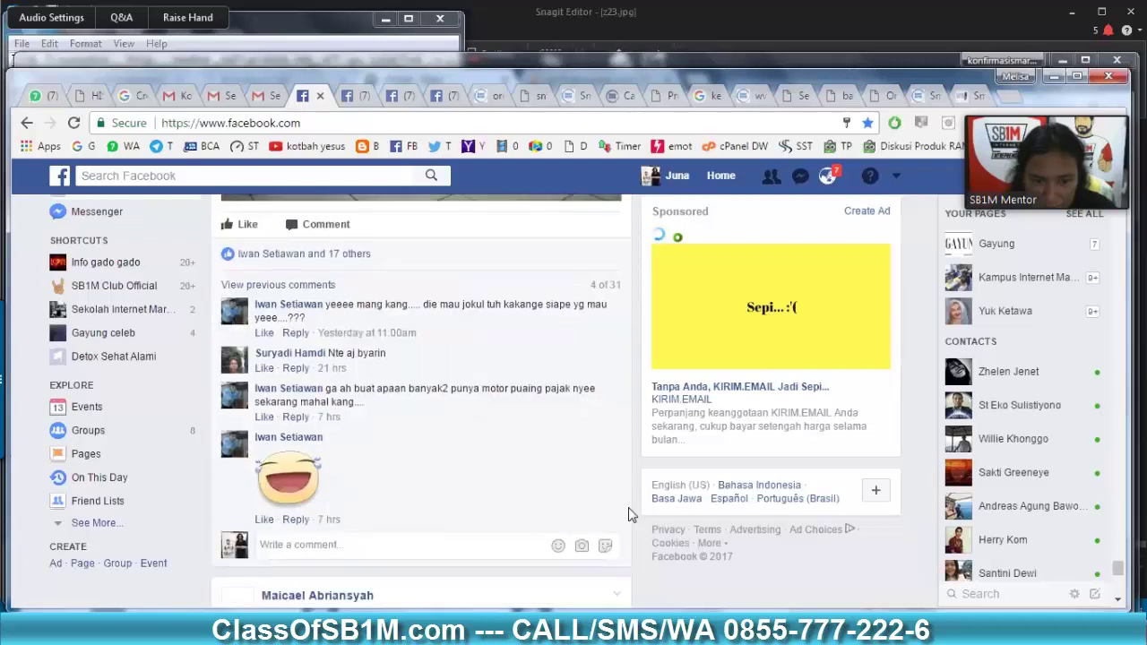
scroll(628, 515, down, 1)
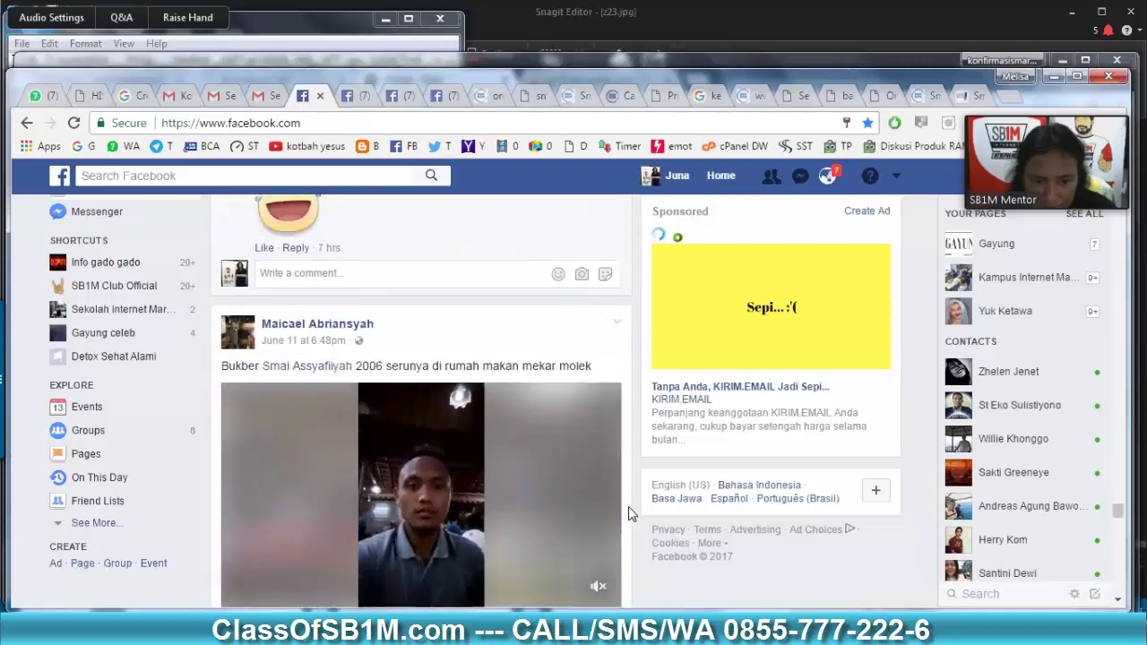
scroll(628, 515, down, 4)
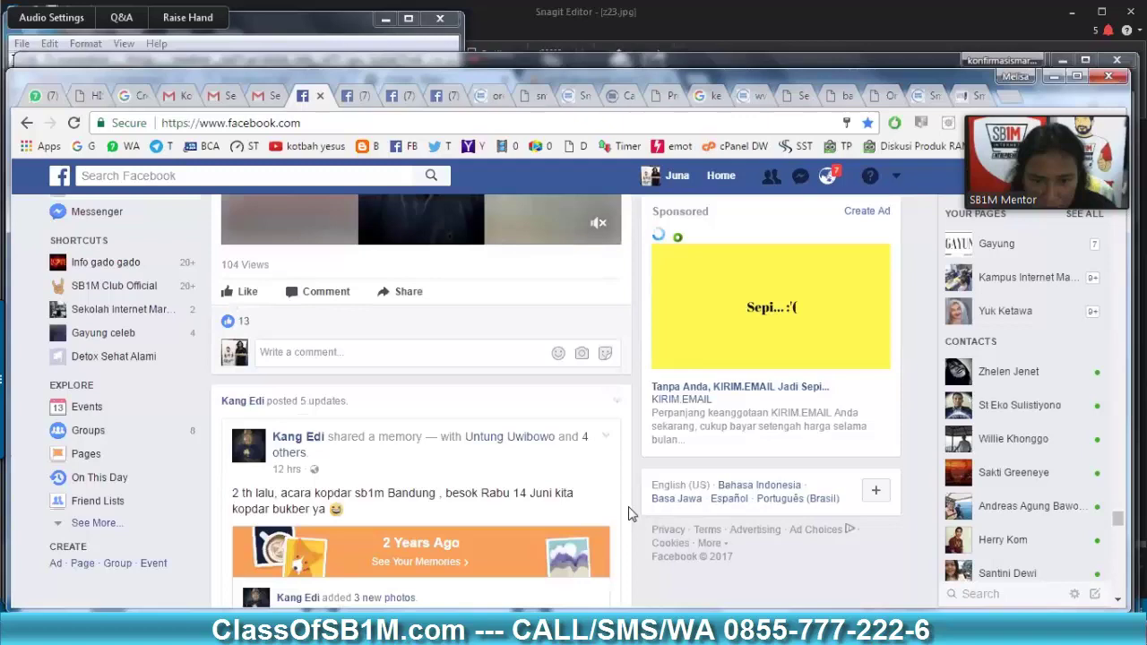
scroll(628, 514, down, 4)
scroll(628, 514, down, 5)
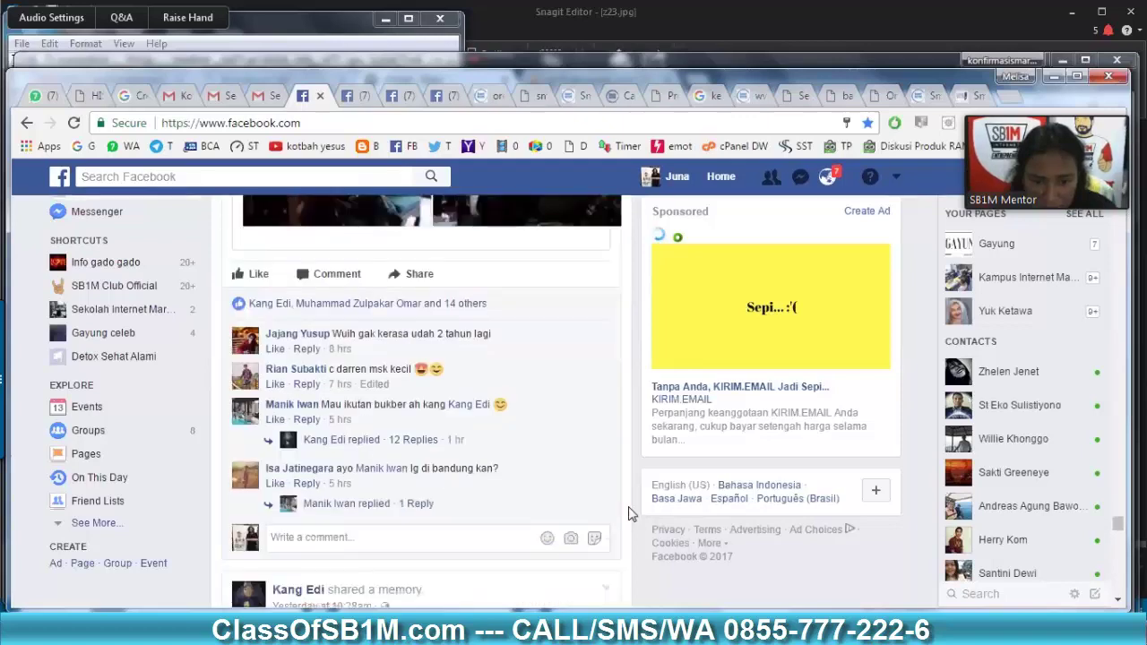
scroll(627, 514, down, 5)
scroll(628, 514, down, 4)
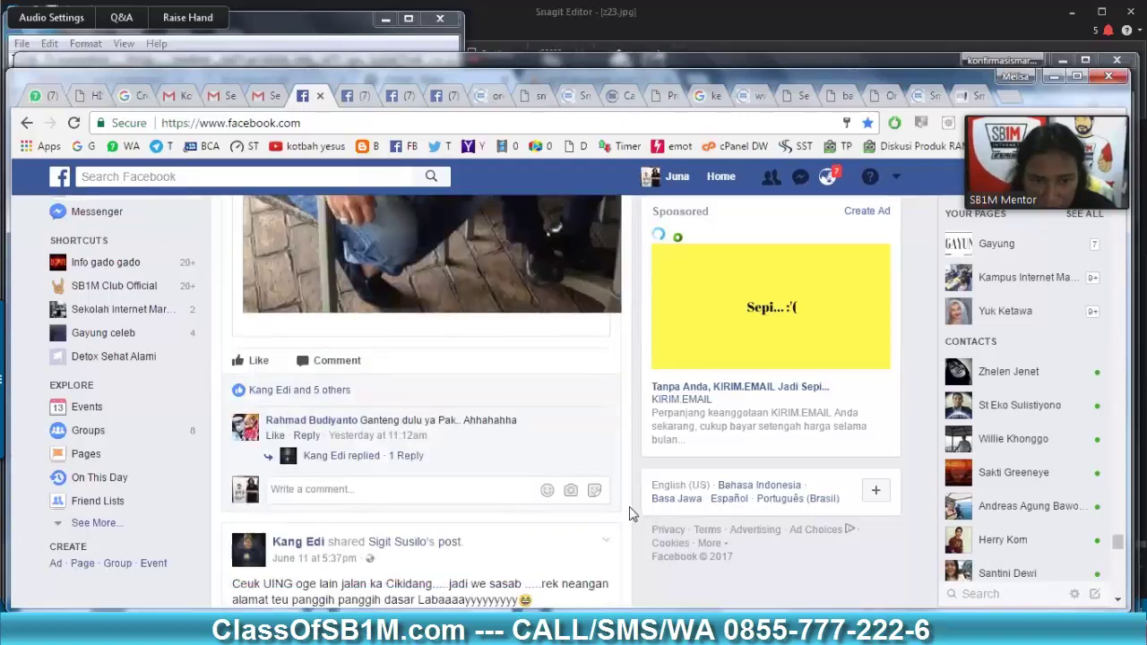
scroll(628, 515, down, 4)
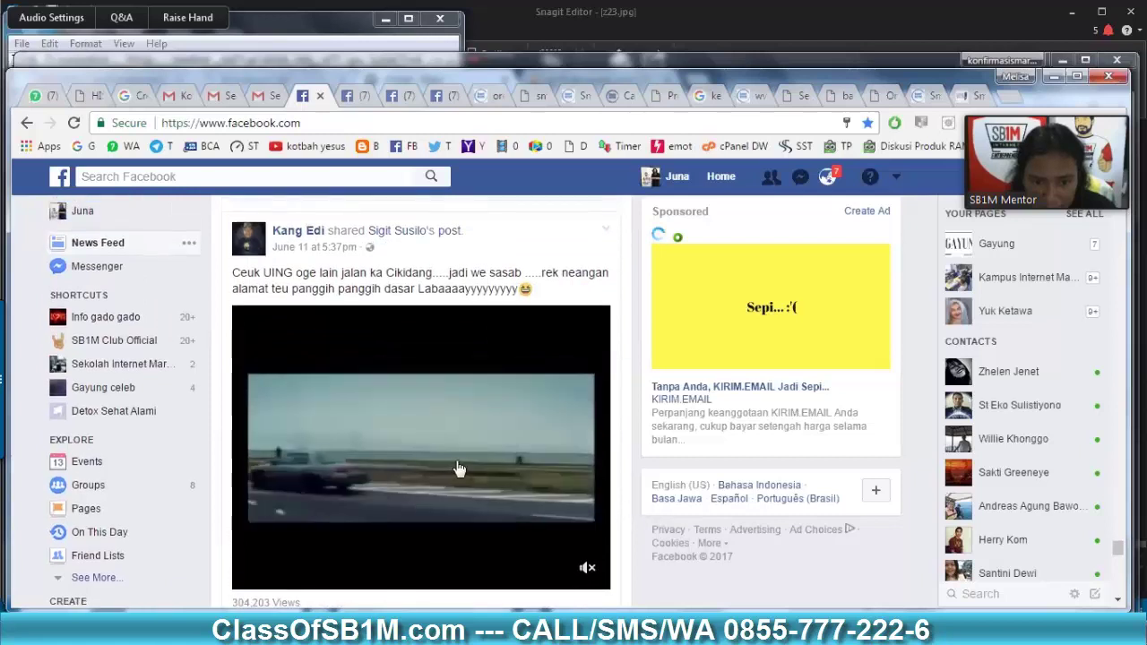
scroll(502, 286, down, 1)
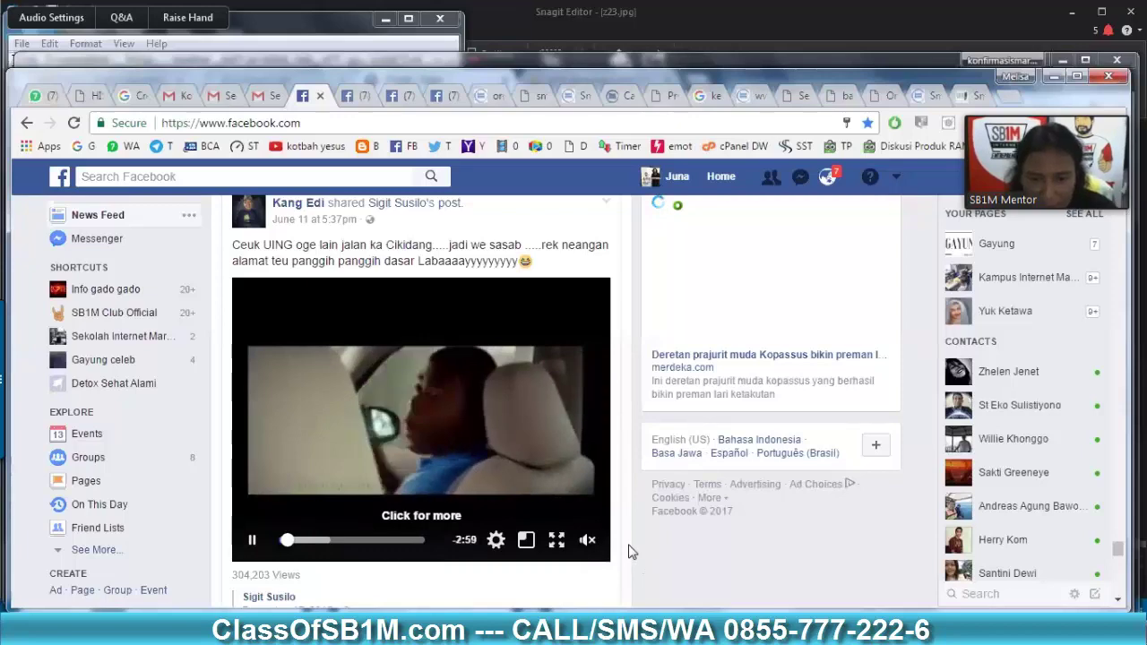
scroll(629, 548, down, 3)
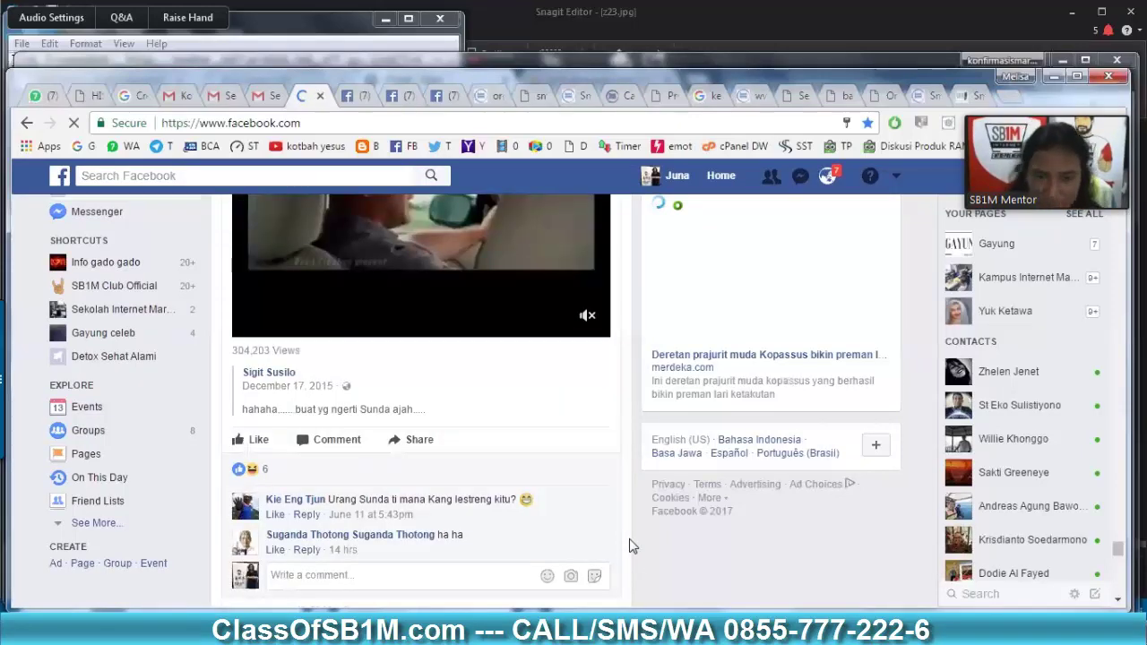
scroll(630, 547, down, 5)
scroll(629, 546, up, 2)
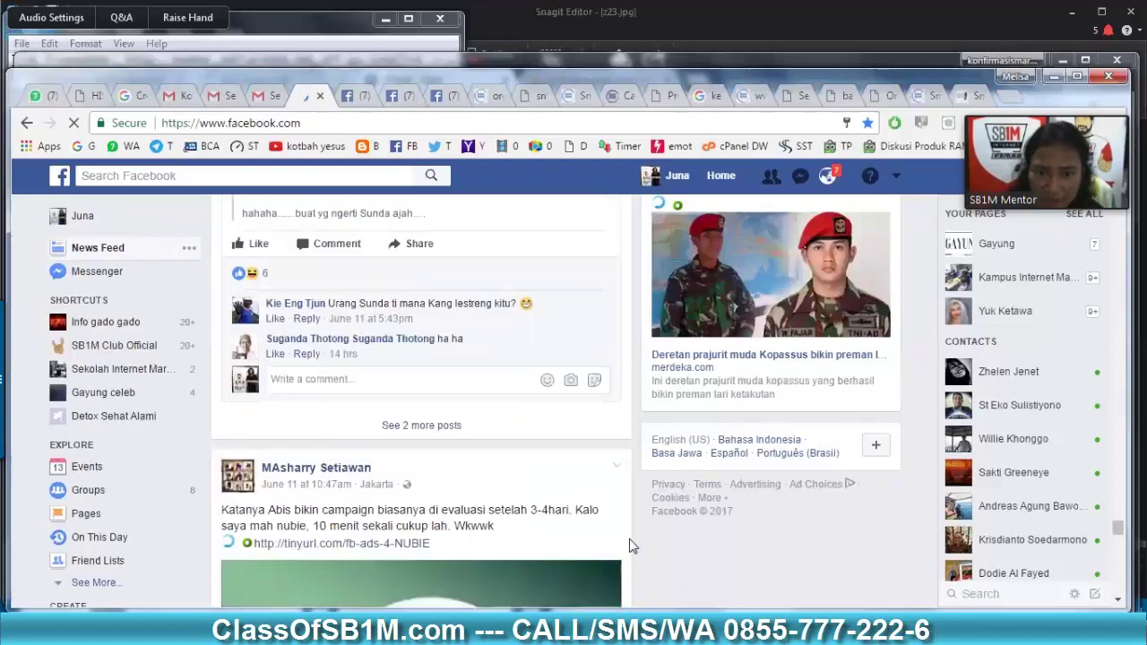
scroll(627, 544, up, 3)
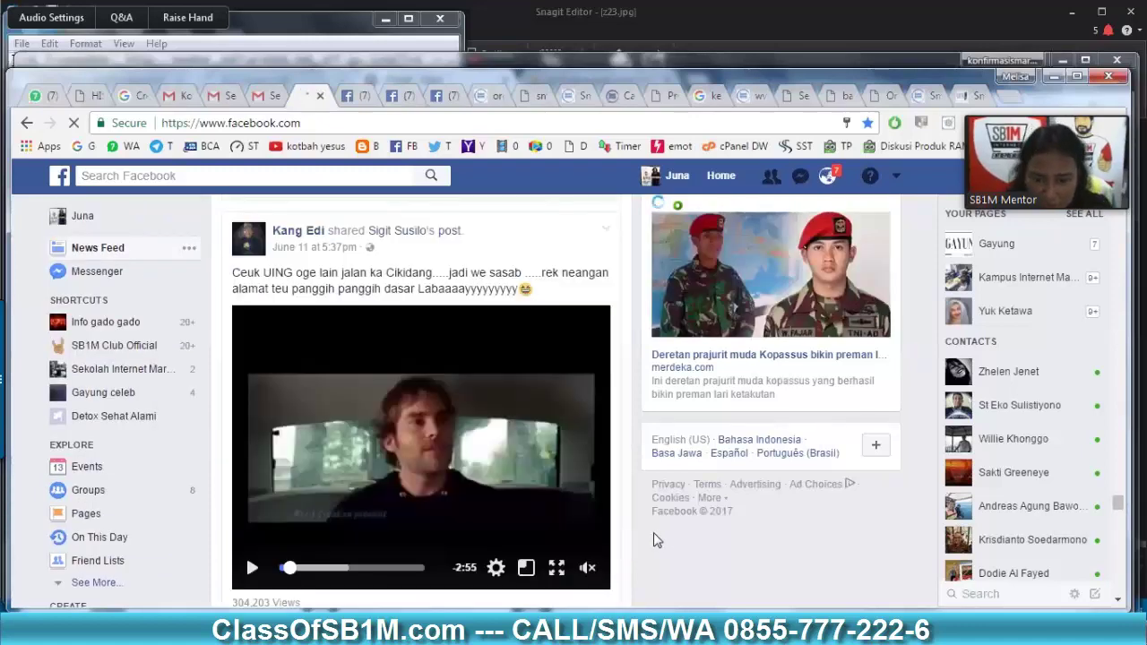
scroll(653, 534, down, 1)
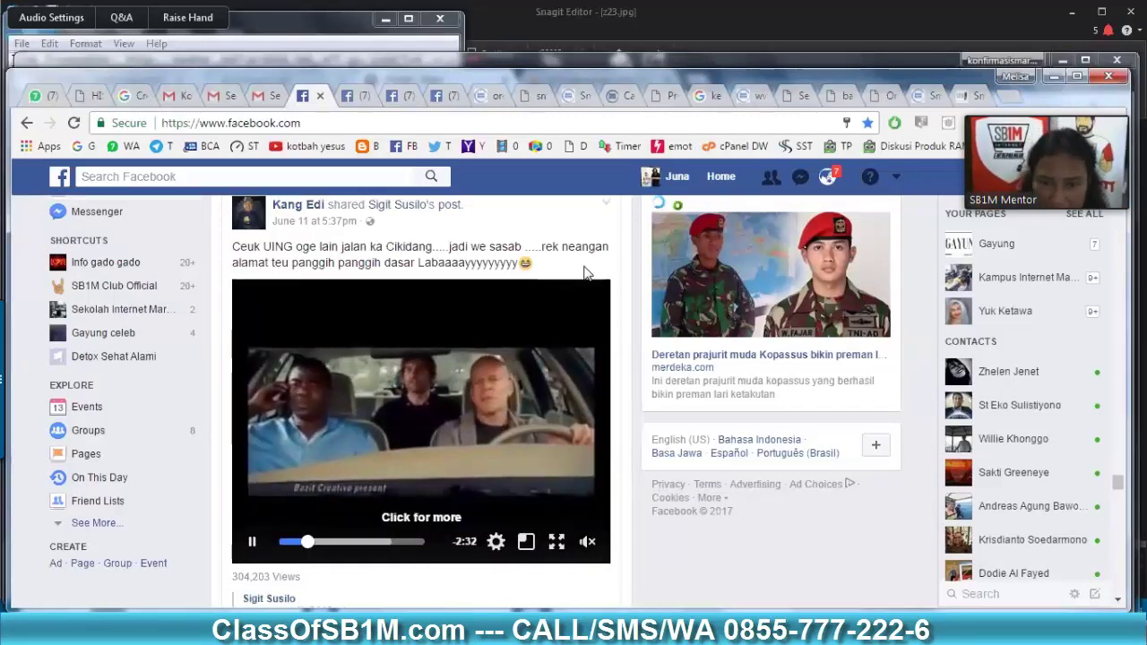
scroll(584, 273, up, 1)
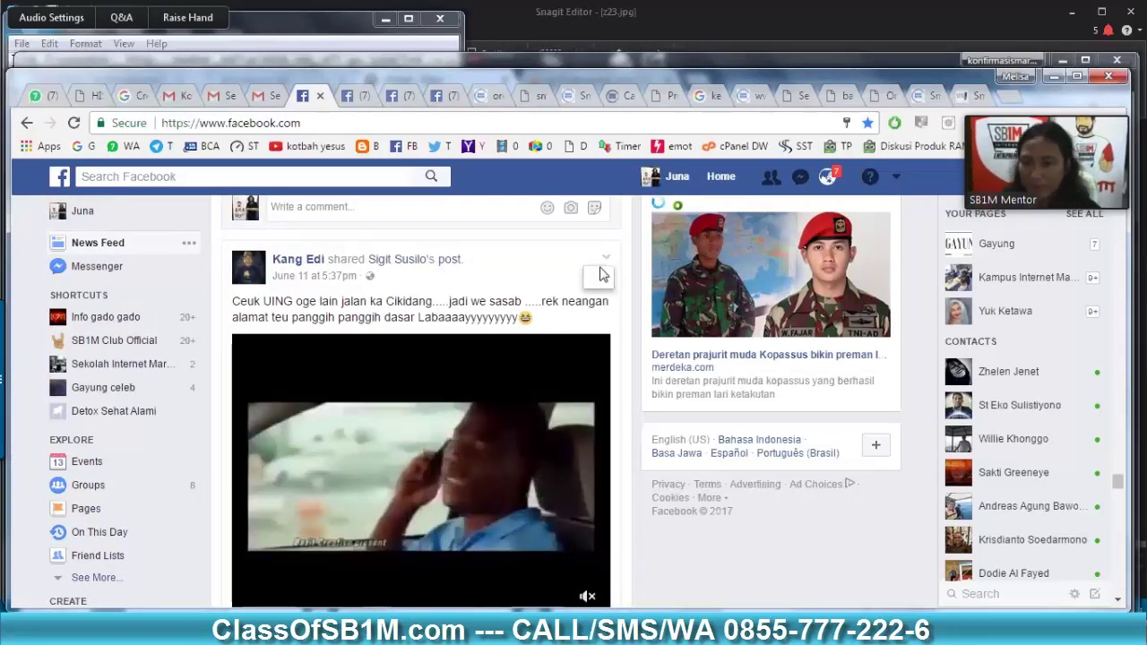
- Share the car-ride comedy video to your own timeline using Share Now (Friends)
click(604, 260)
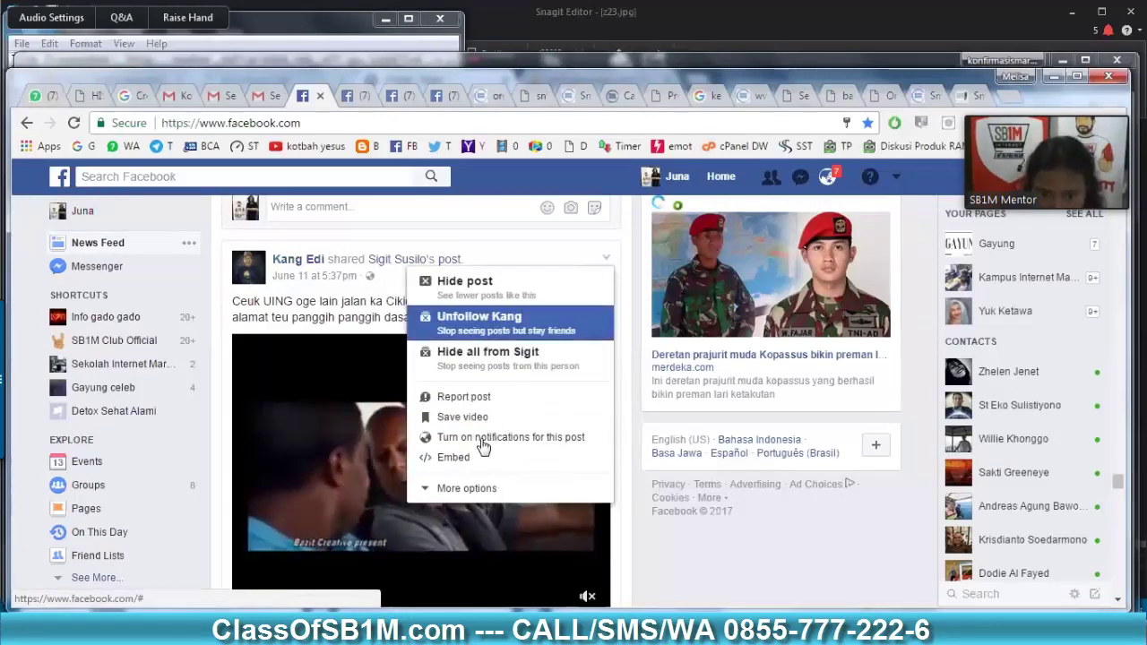
click(627, 294)
scroll(627, 294, down, 2)
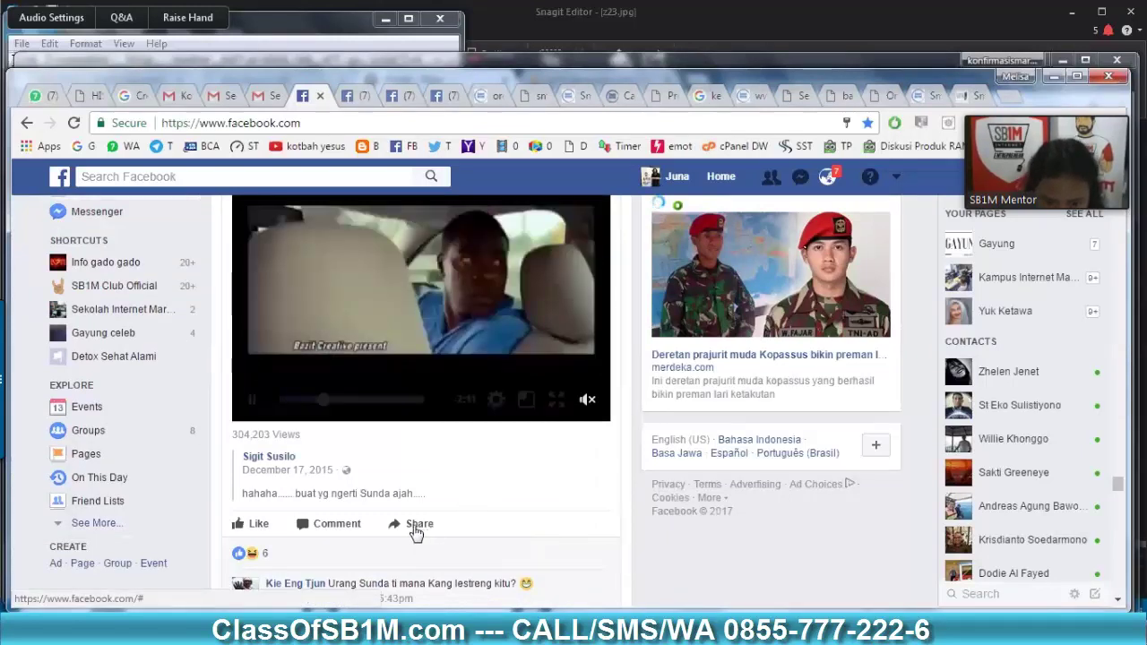
click(417, 529)
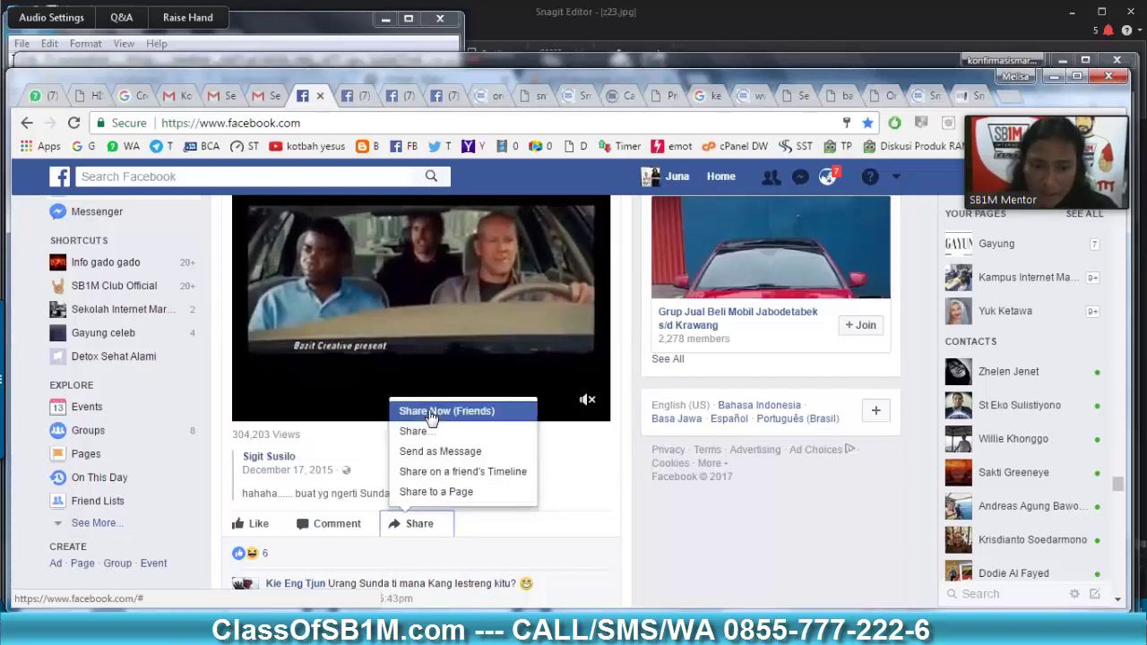
click(431, 412)
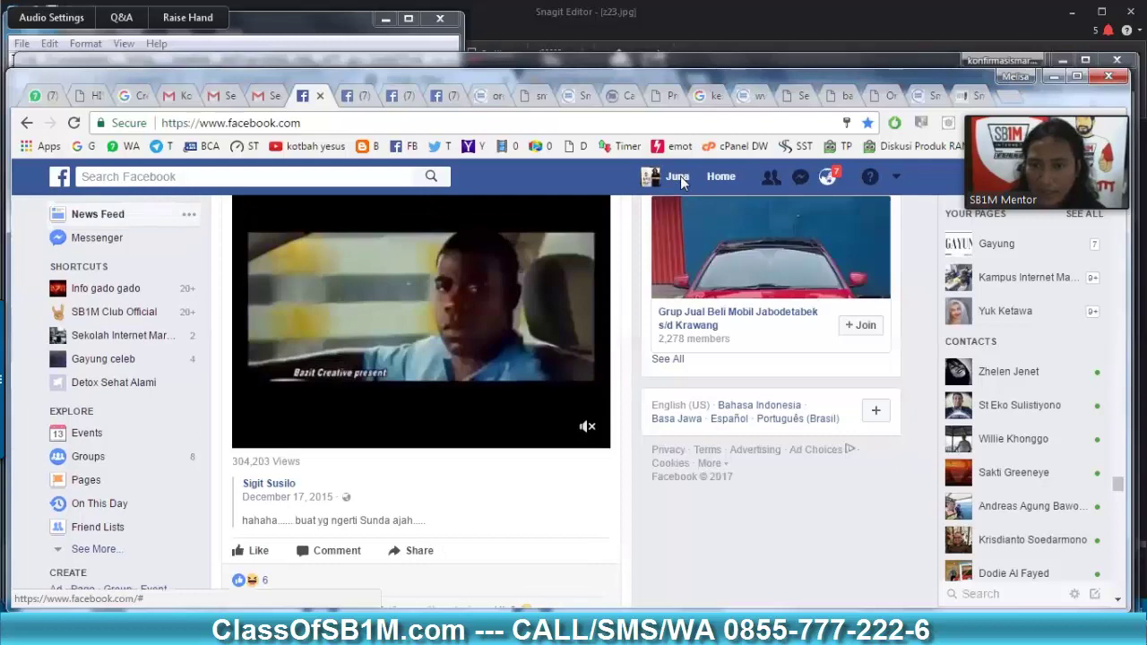
- Check that your timeline shows the shared car-ride video marked Just now
scroll(683, 184, up, 4)
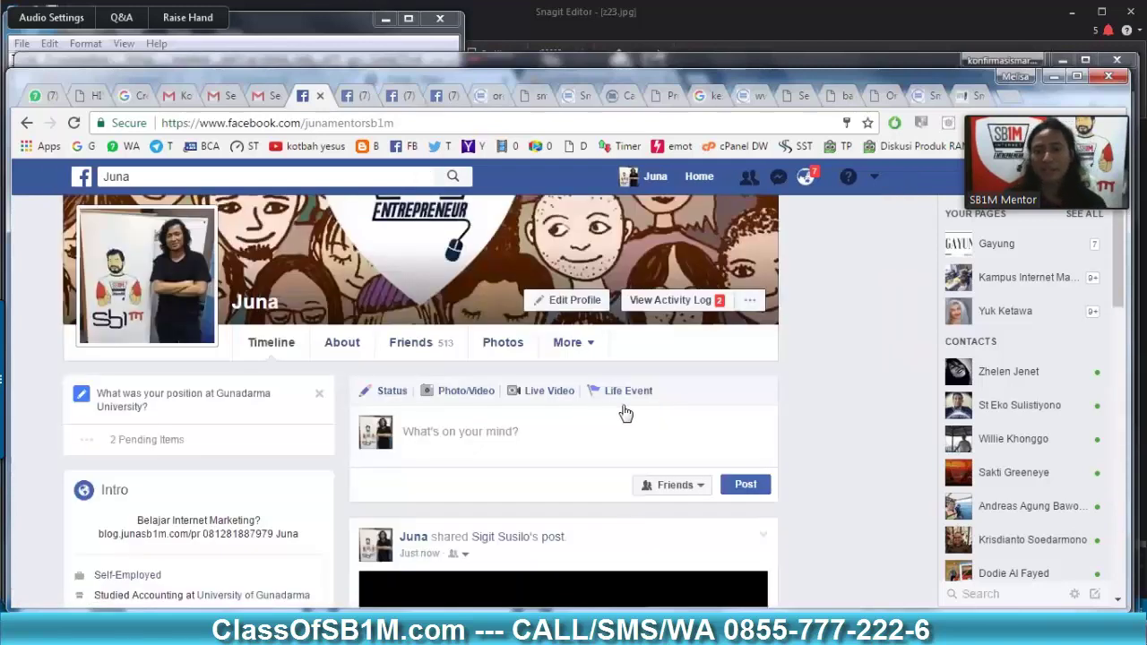
scroll(623, 412, down, 2)
scroll(625, 413, down, 2)
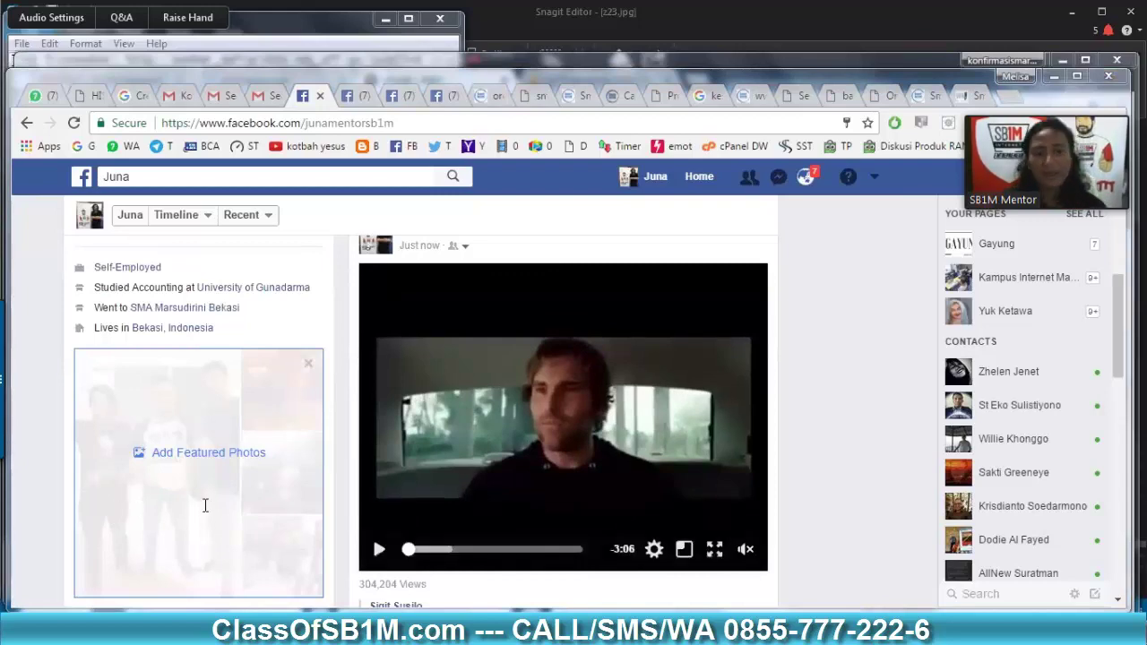
- Review the three-session plan in Notepad, then return to the Facebook timeline
key(alt+Tab)
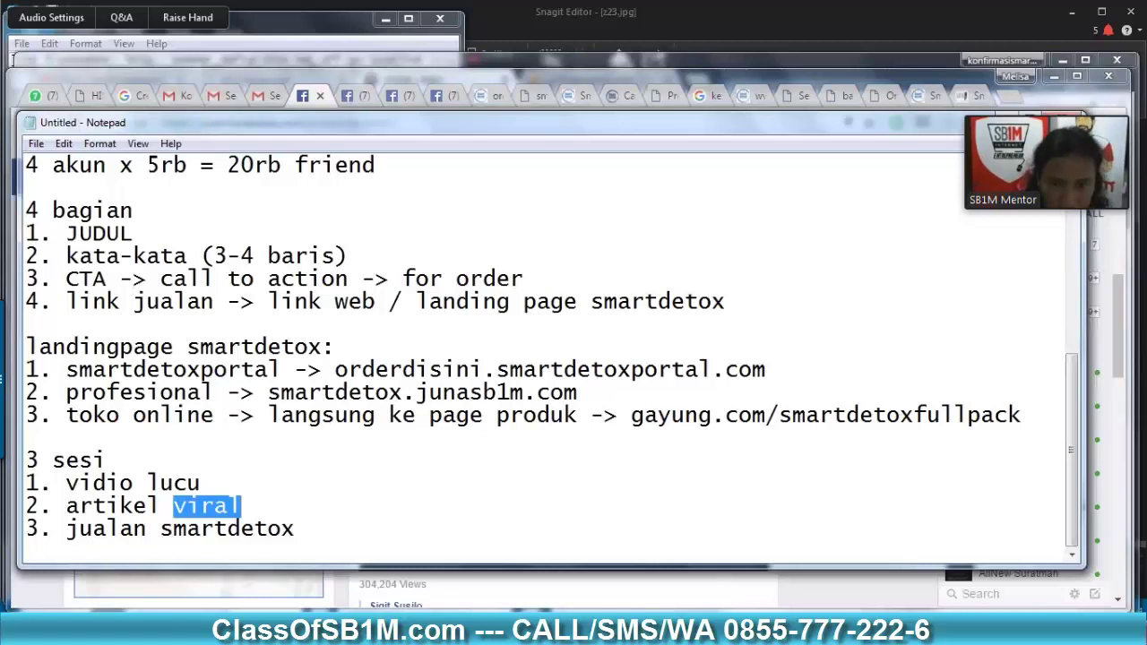
key(alt+Tab)
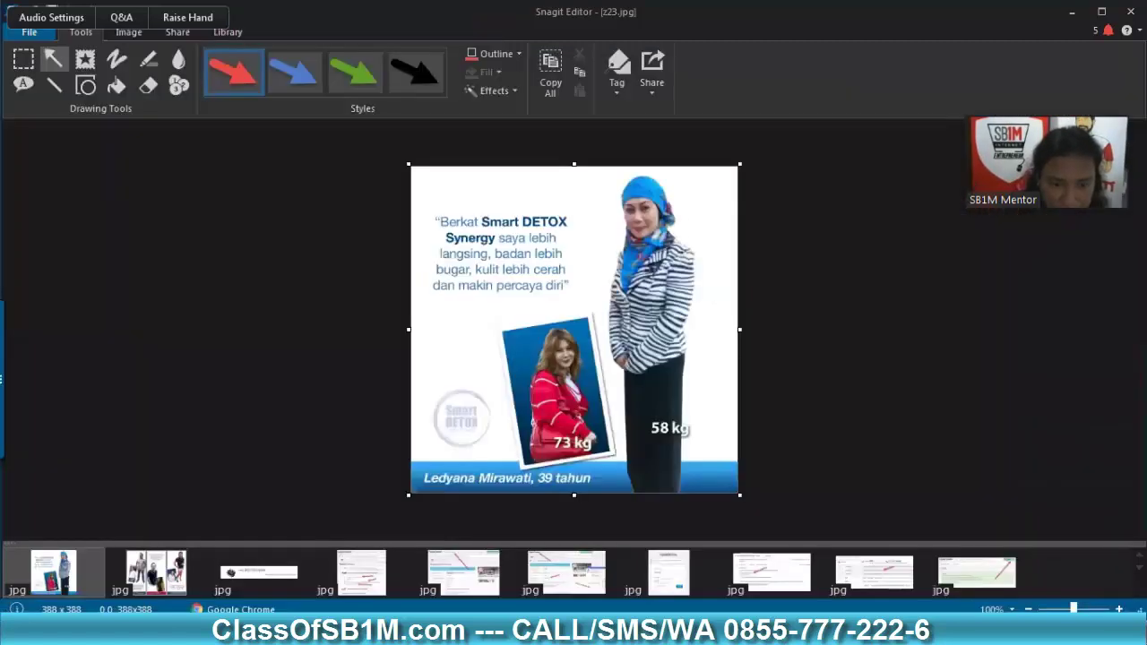
key(alt+Tab)
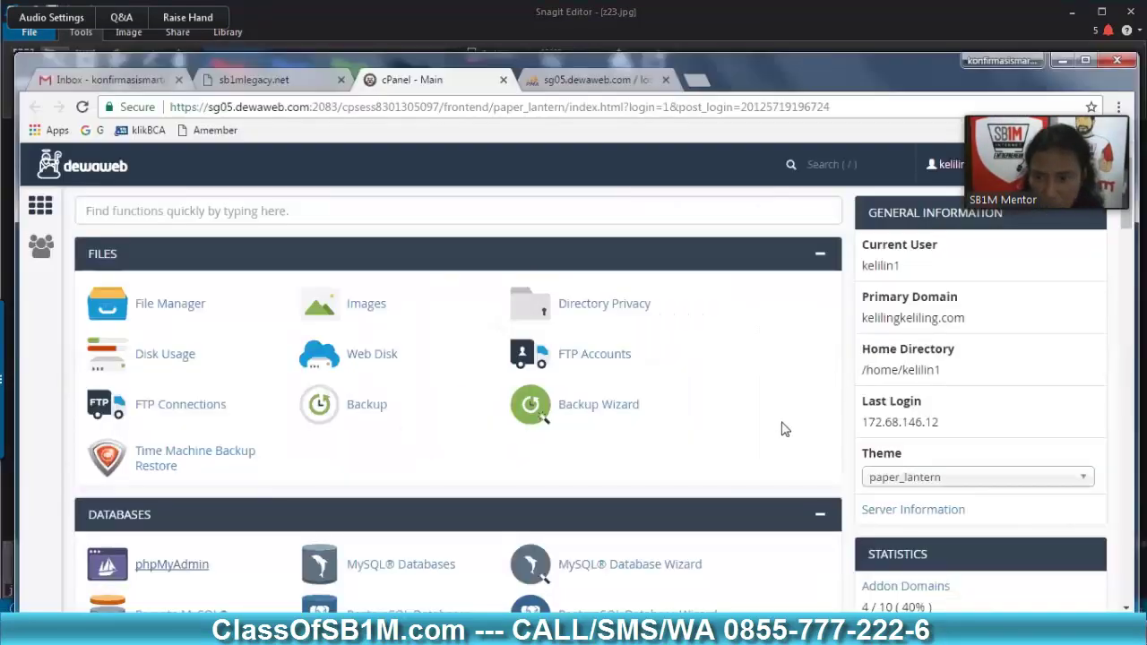
key(alt+Tab)
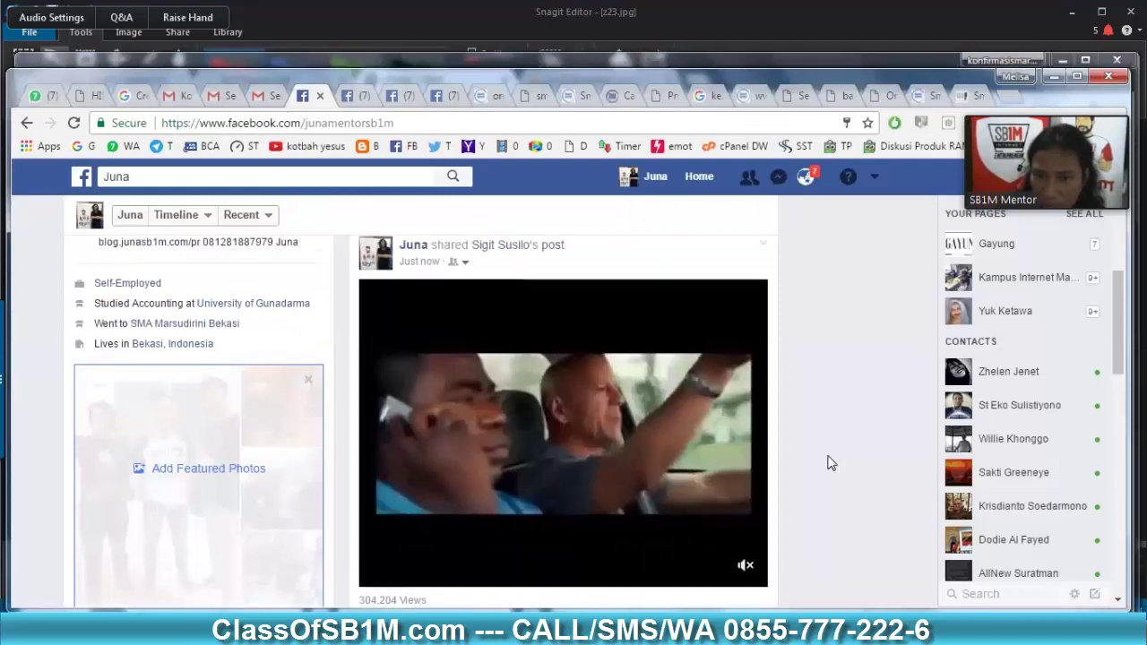
scroll(824, 459, up, 2)
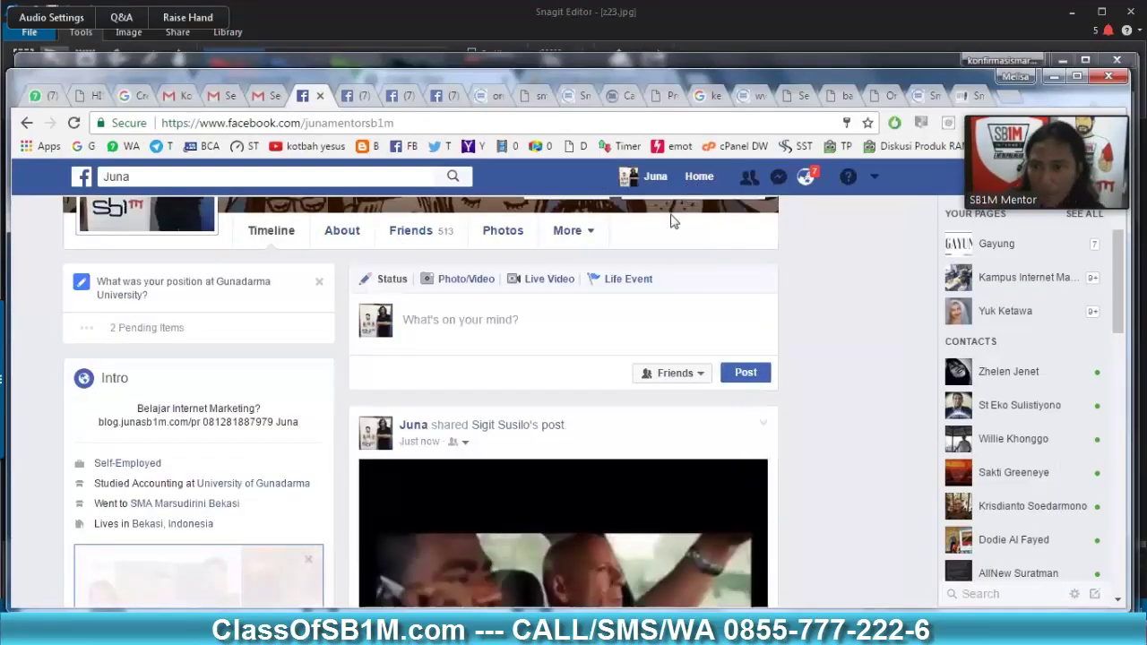
scroll(592, 394, down, 1)
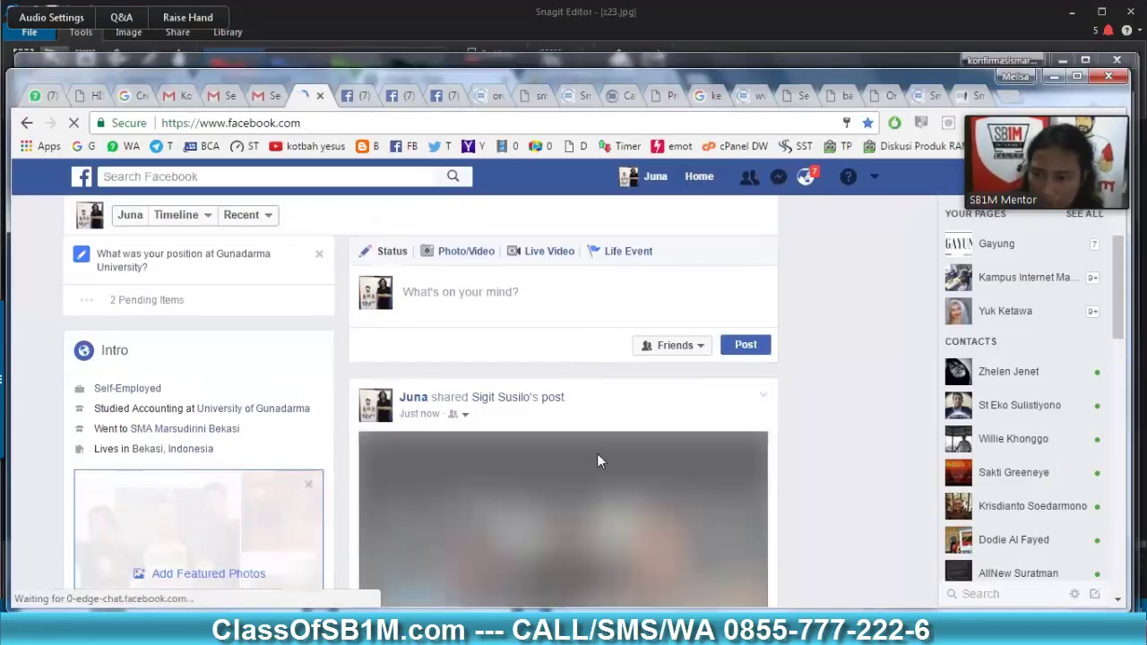
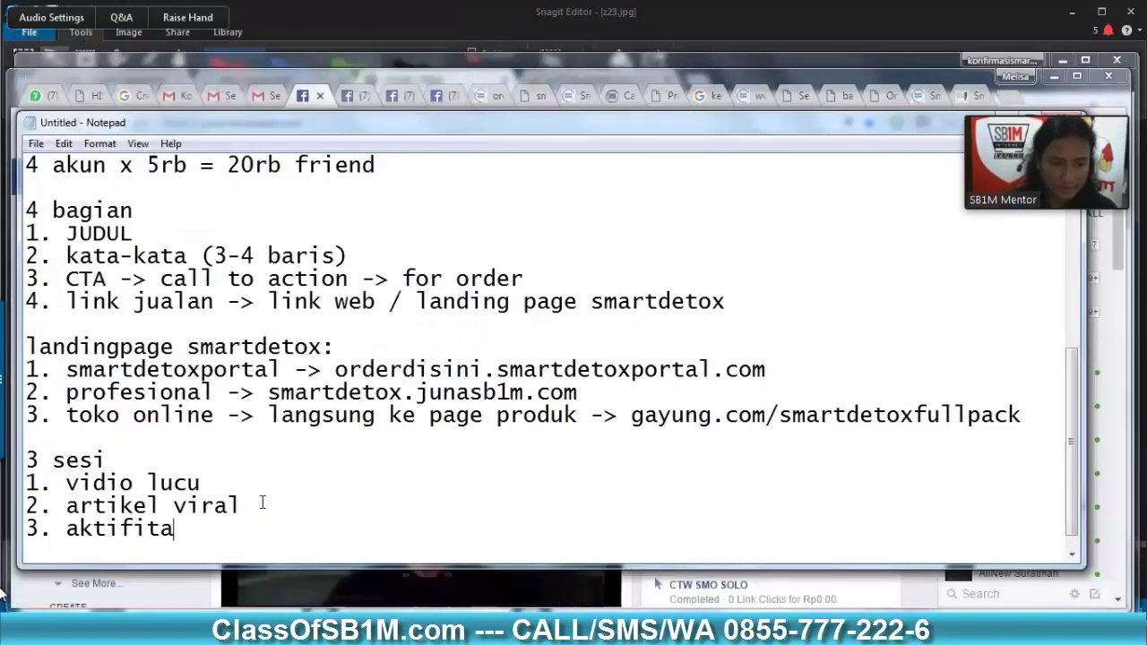
- Finish item 3 as 'aktifitas kita' and number the next item 4, then return to Facebook
text(s kita)
key(Down)
key(Home)
key(Delete)
text(4)
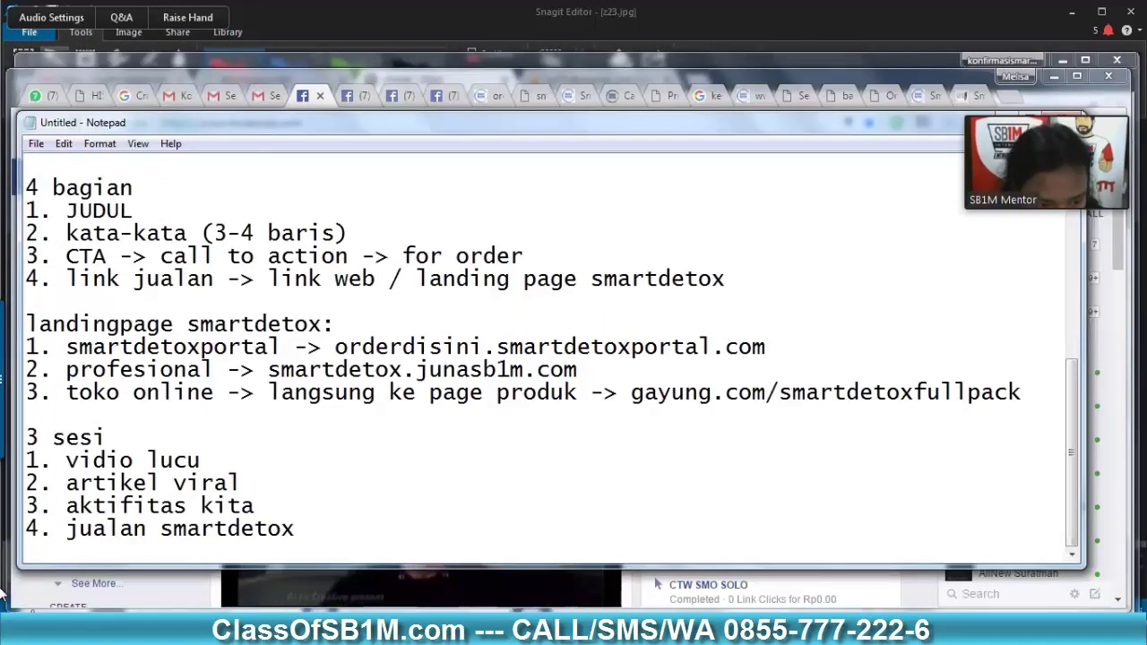
key(alt+Tab)
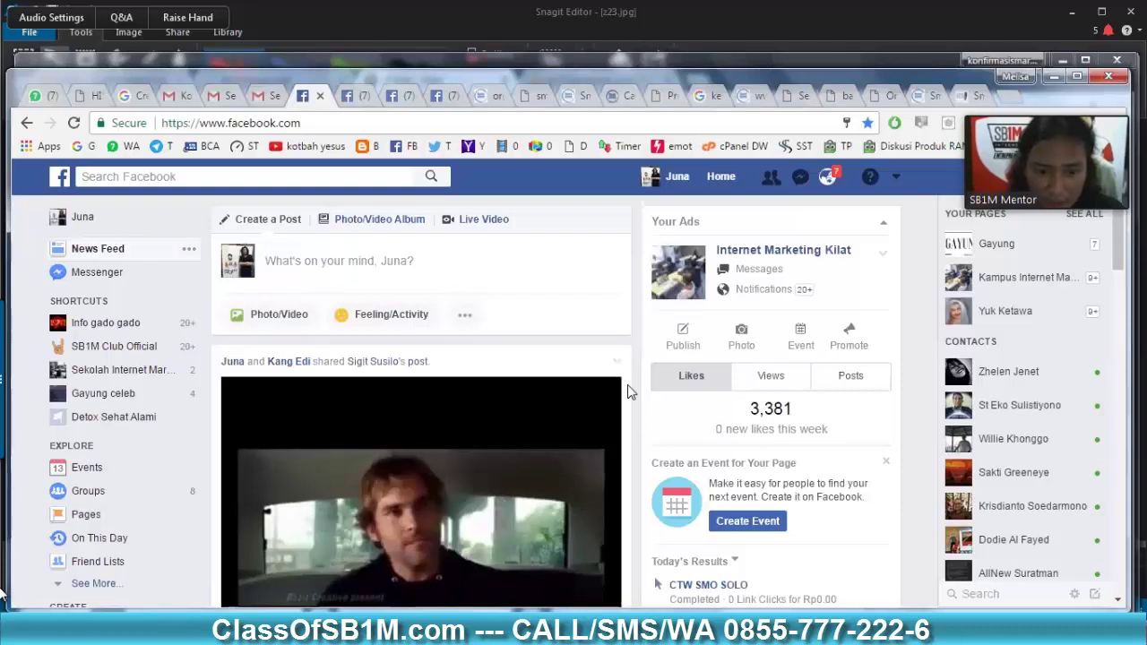
- Find the viral police-and-eggs story in the news feed and expand its full text
scroll(627, 390, down, 10)
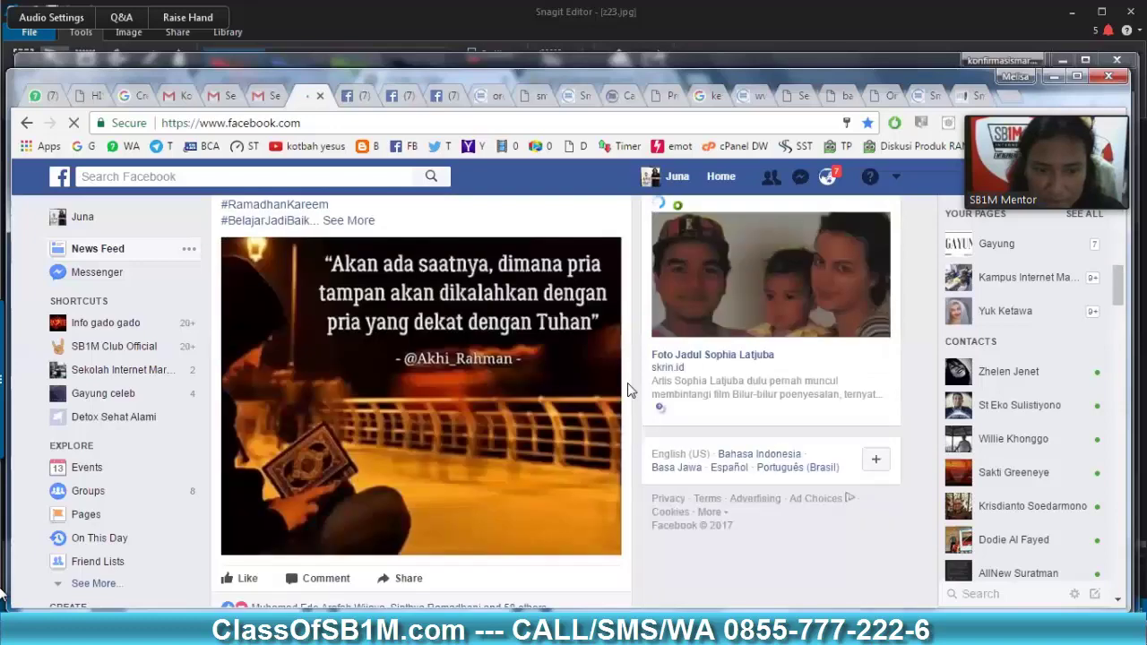
scroll(627, 390, down, 5)
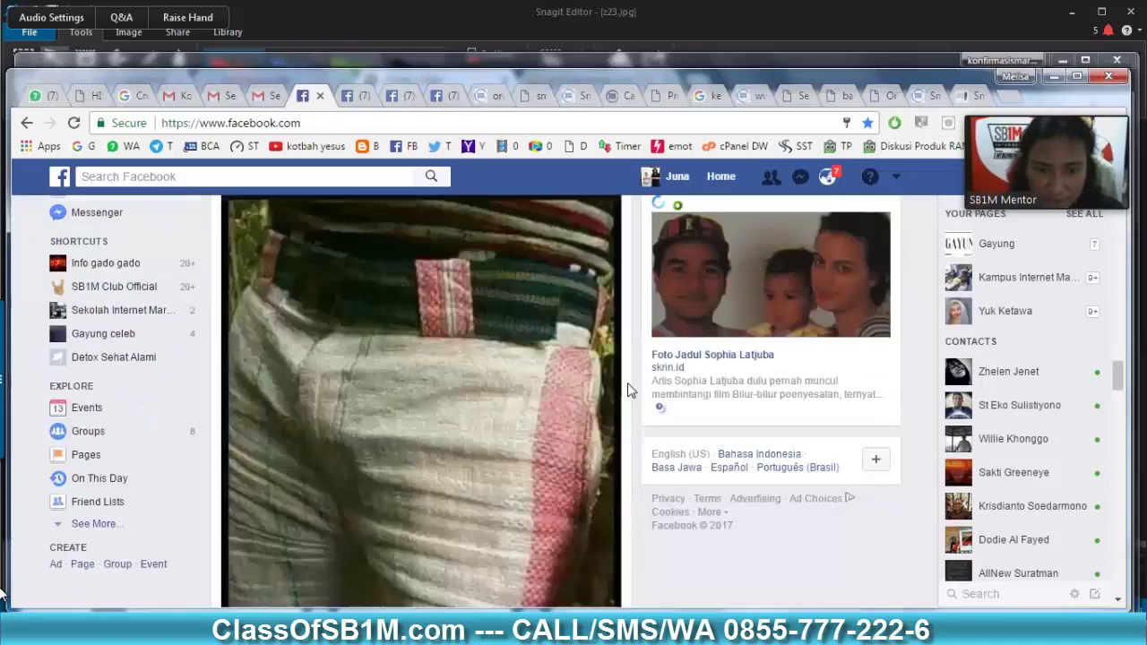
scroll(627, 389, down, 3)
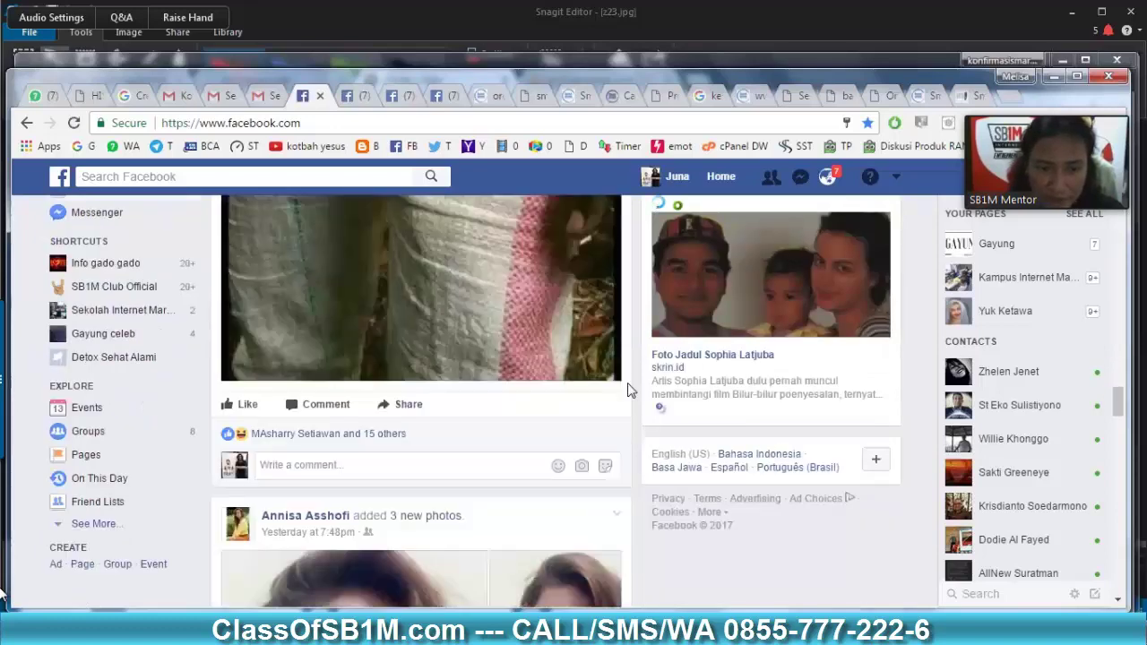
scroll(627, 390, up, 3)
scroll(627, 390, up, 1)
scroll(627, 390, up, 1)
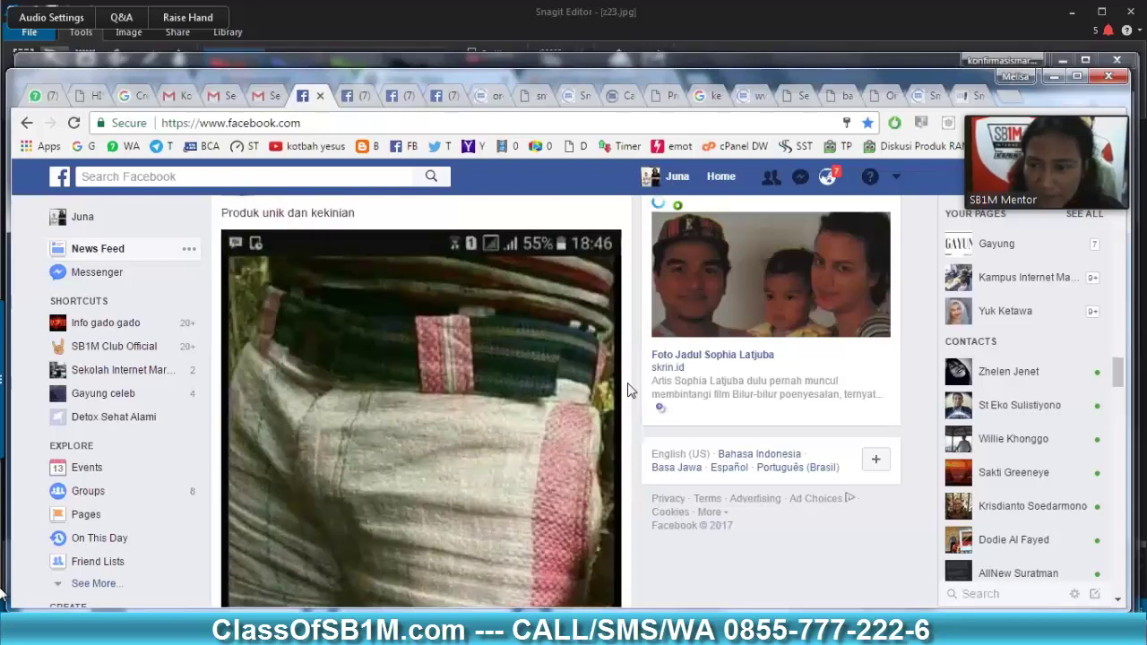
scroll(627, 390, down, 4)
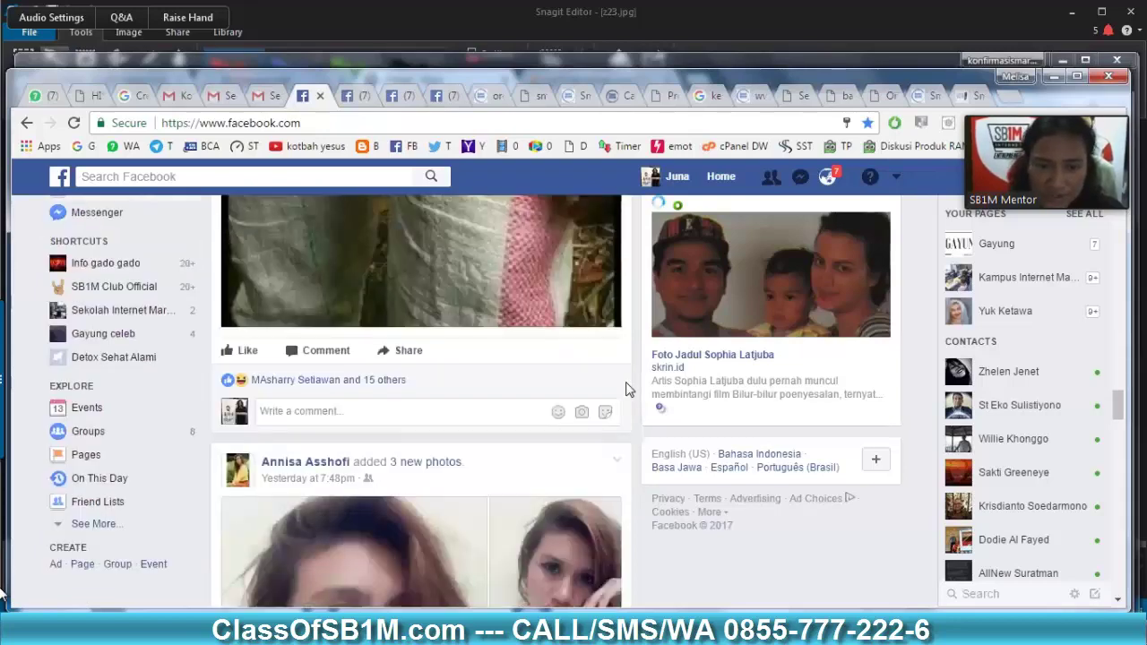
scroll(627, 390, down, 1)
scroll(627, 389, down, 8)
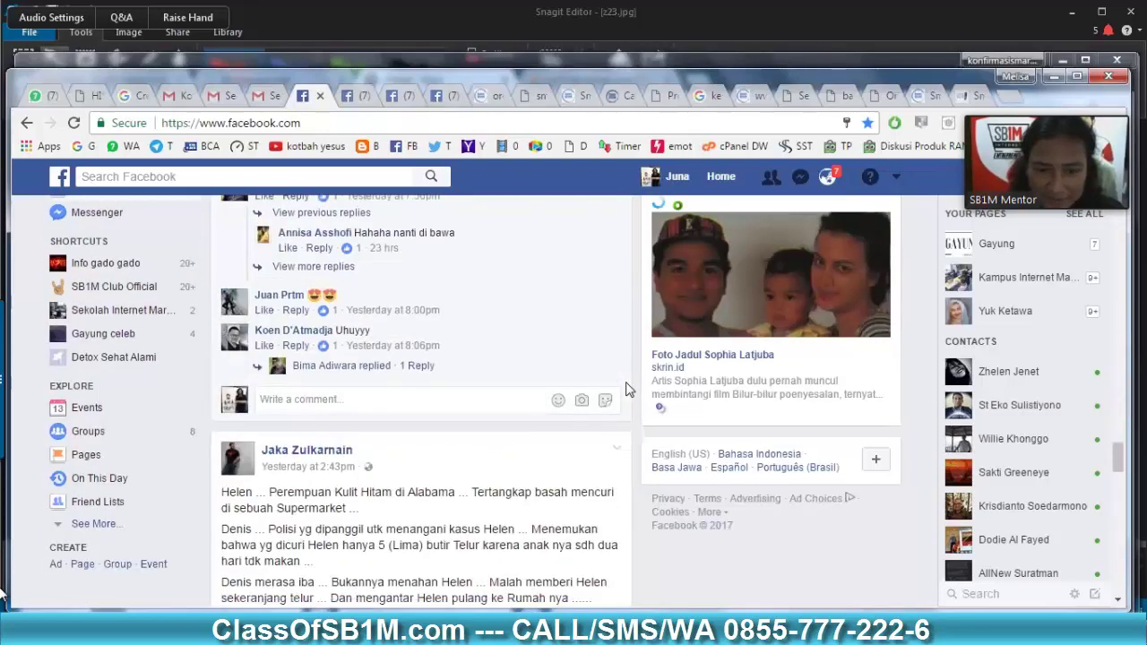
scroll(627, 389, down, 5)
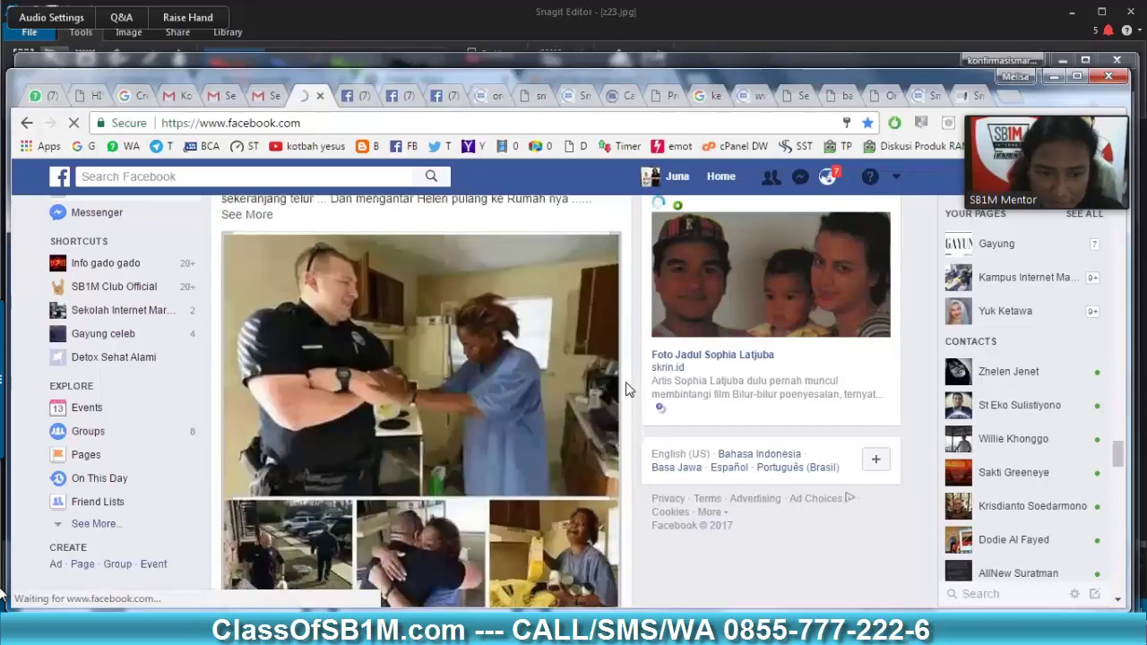
scroll(627, 390, down, 3)
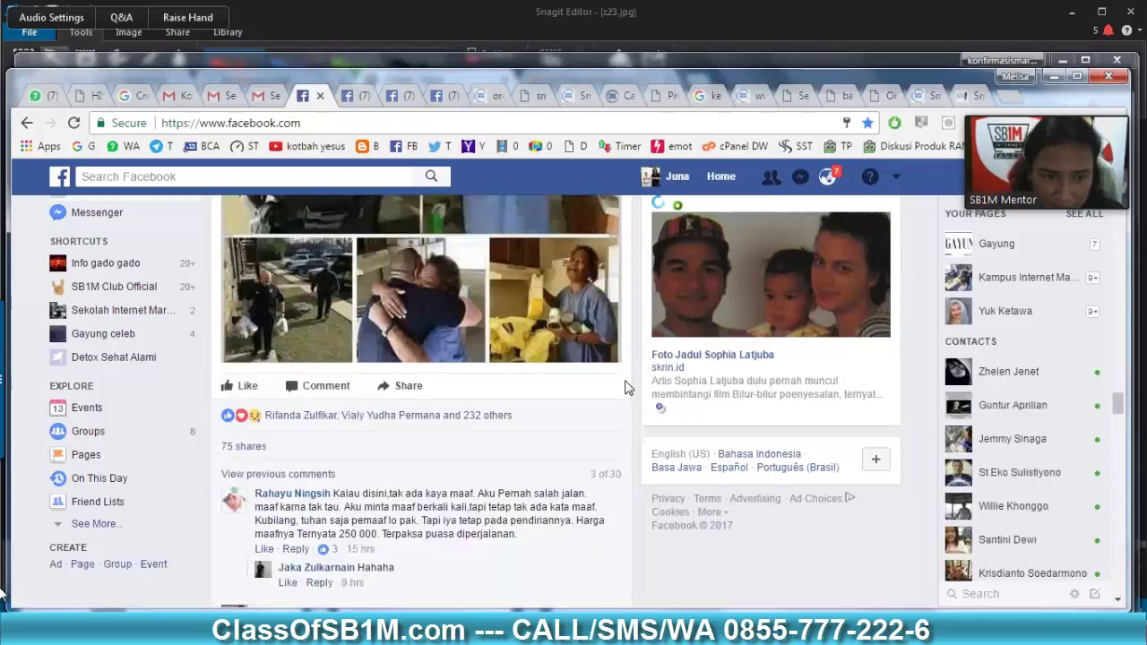
scroll(627, 389, up, 4)
scroll(345, 249, up, 1)
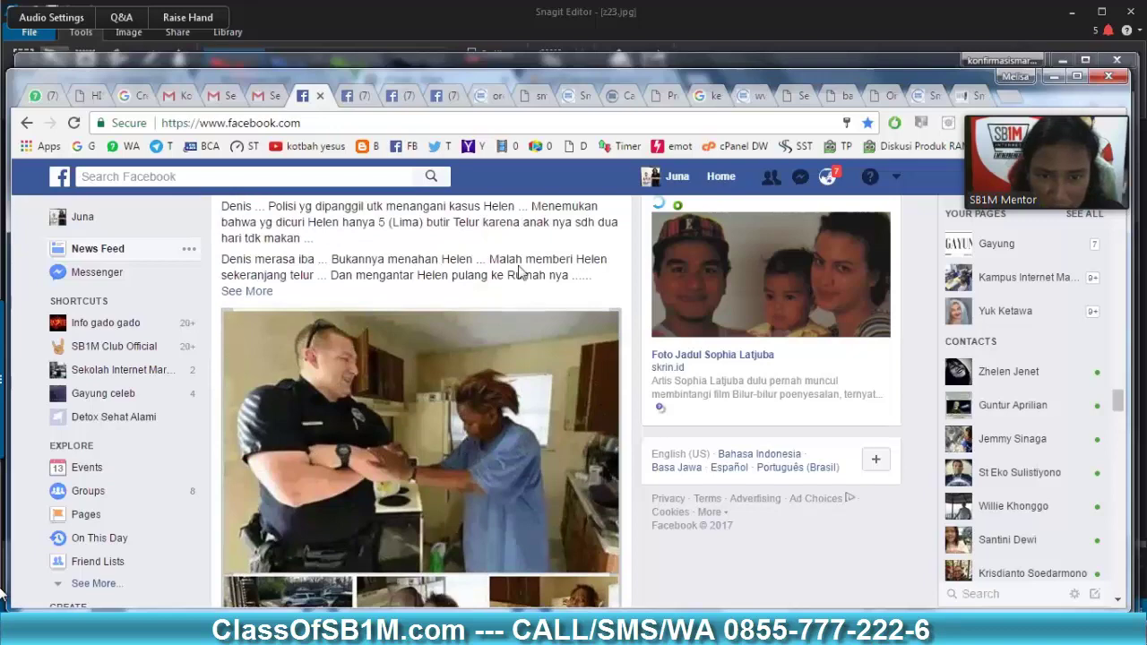
scroll(331, 287, up, 1)
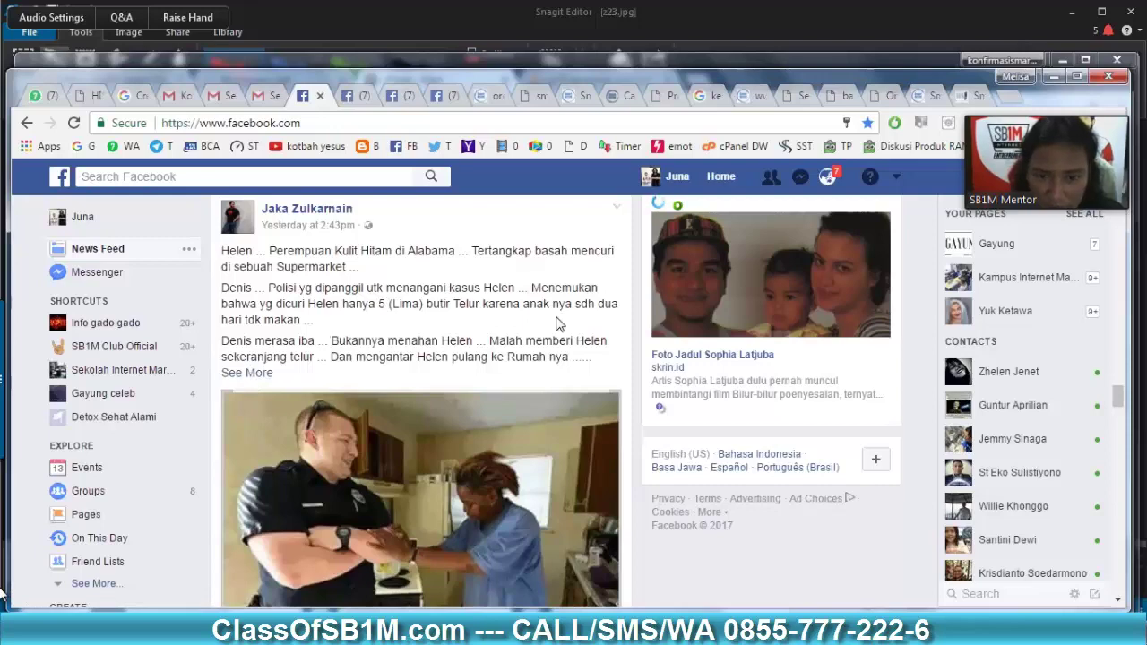
click(247, 373)
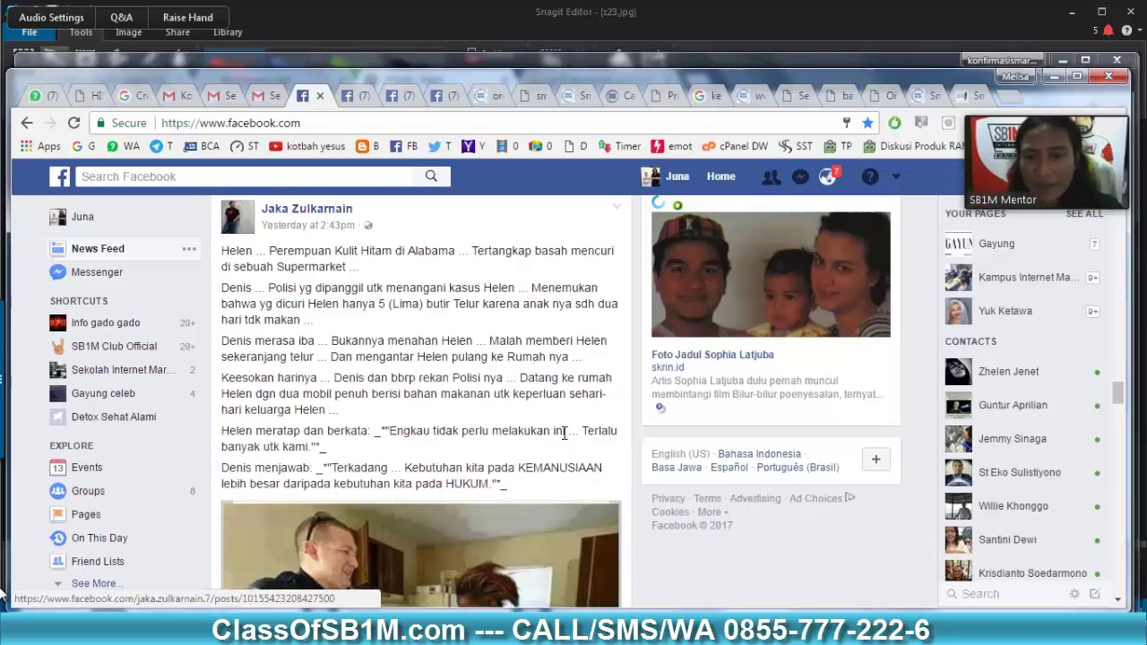
- Bring up the Share options for the viral story post
scroll(542, 435, down, 1)
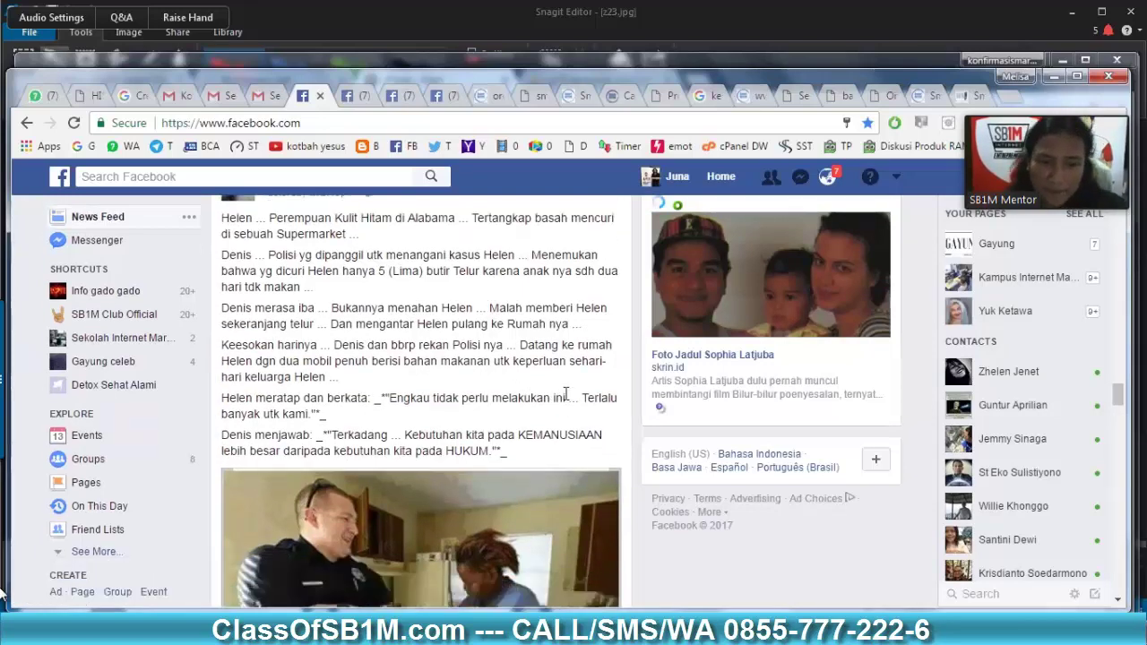
scroll(618, 294, up, 1)
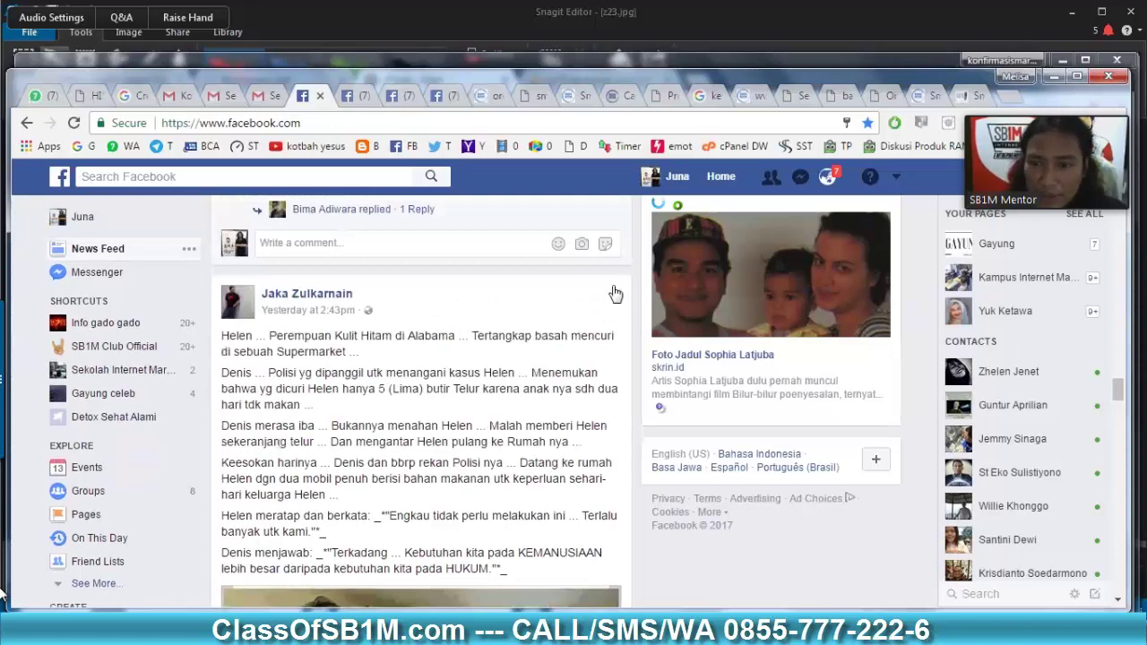
click(617, 292)
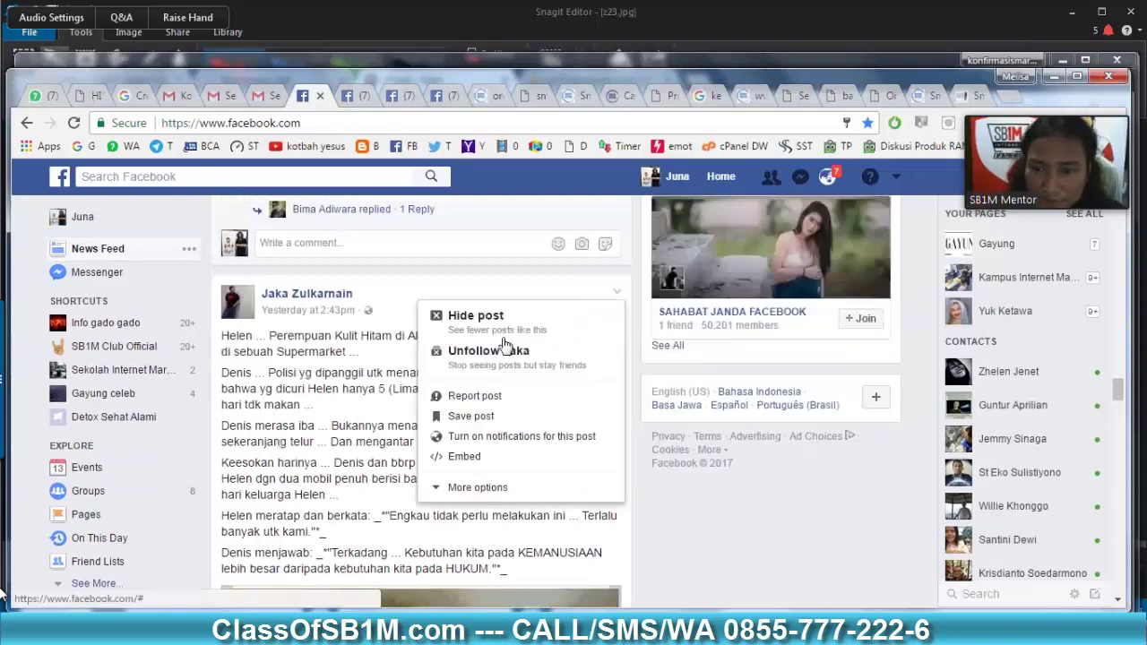
click(361, 416)
scroll(363, 416, down, 3)
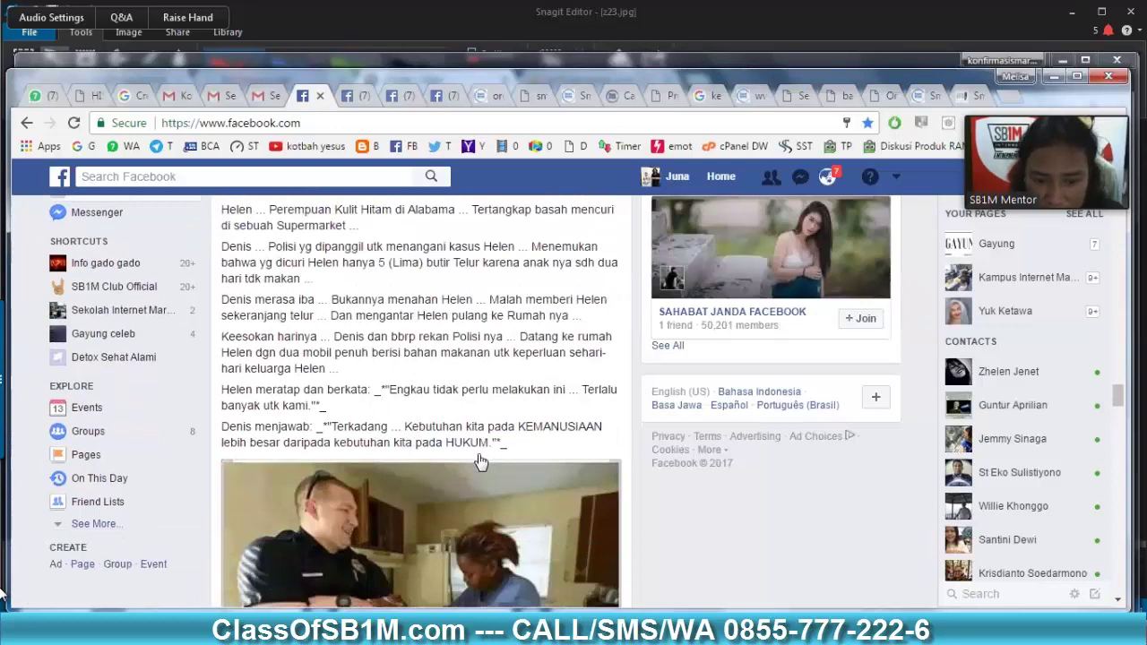
scroll(479, 457, down, 4)
scroll(625, 439, down, 2)
click(408, 412)
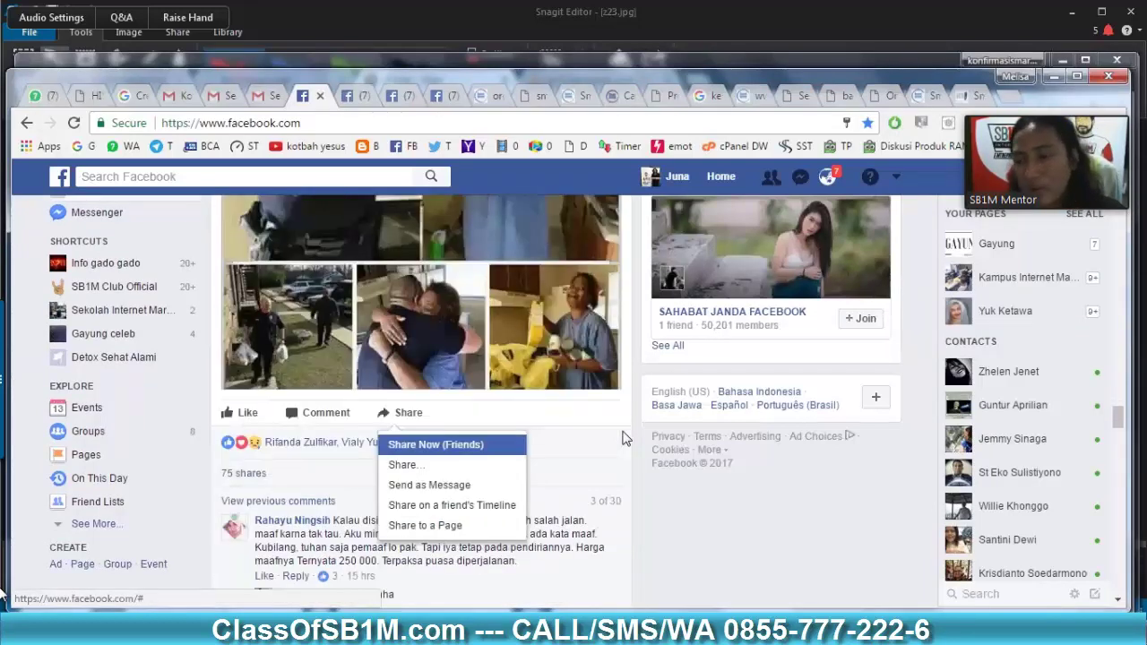
- Share the viral post now to Friends, check it on the timeline, then return to Notepad
key(Return)
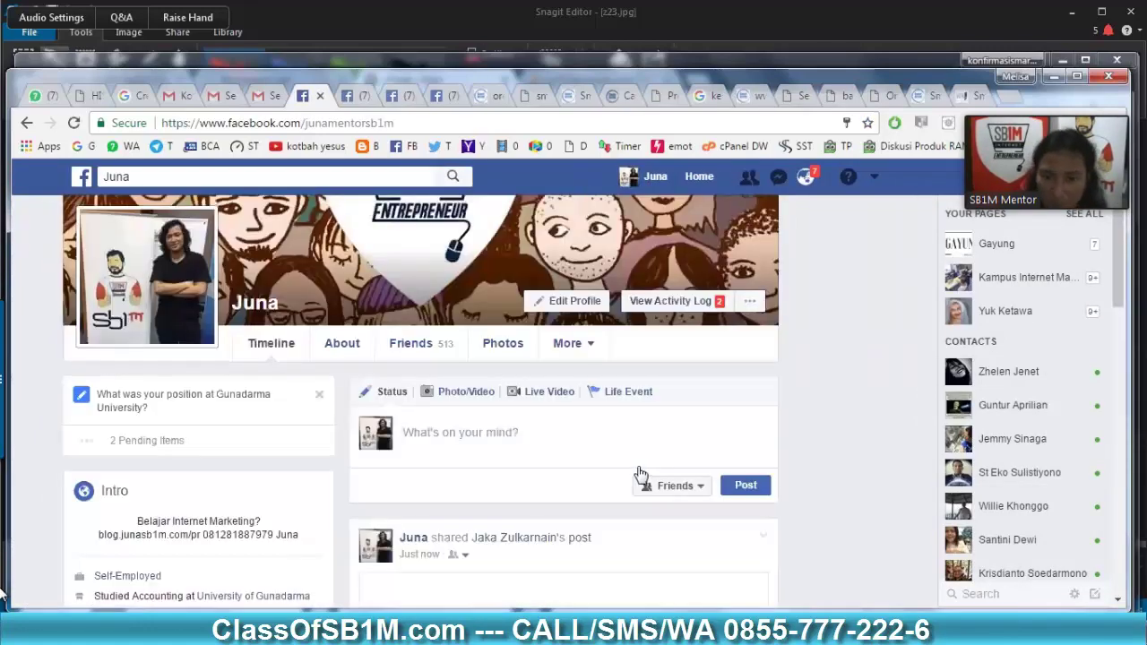
scroll(663, 481, down, 3)
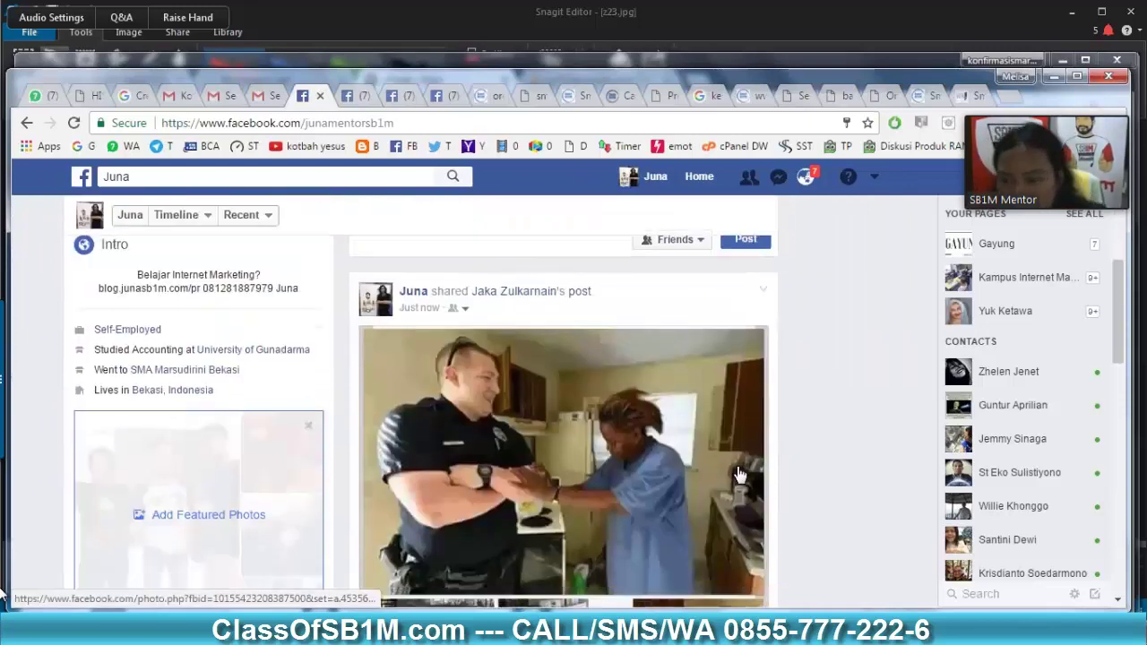
scroll(753, 473, down, 10)
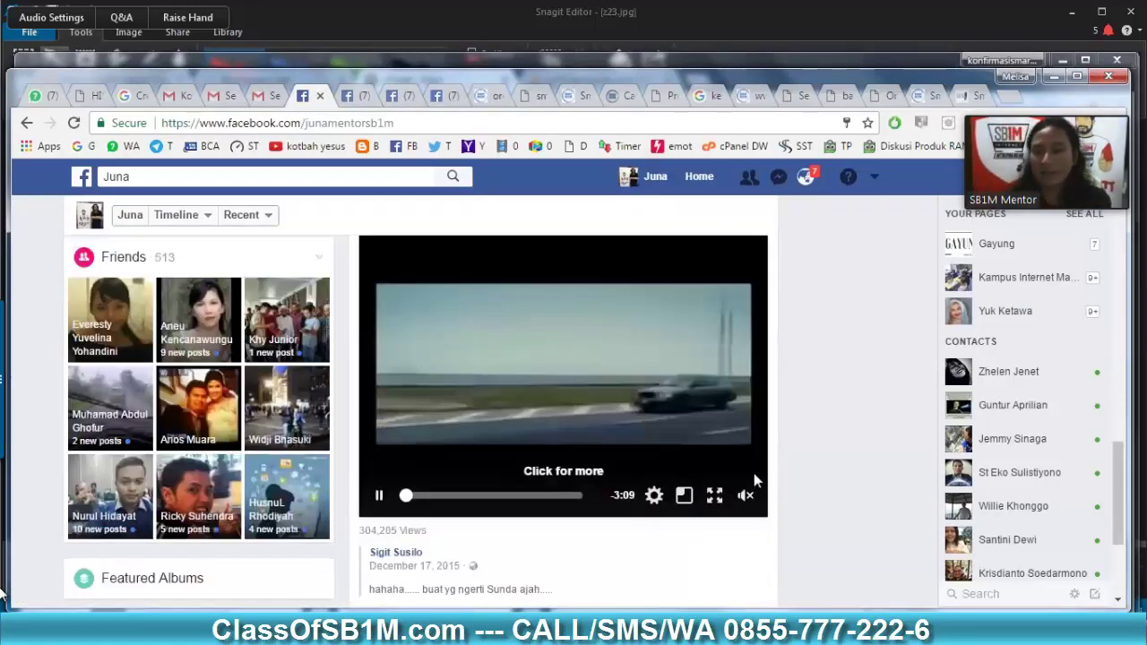
scroll(754, 473, up, 8)
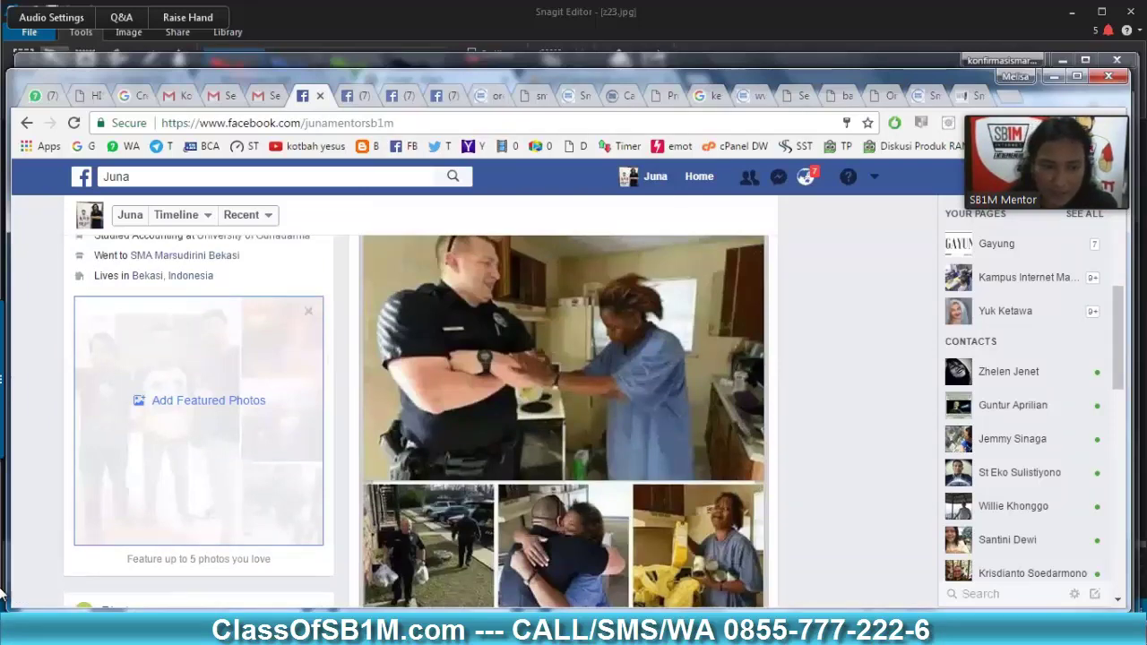
key(Home)
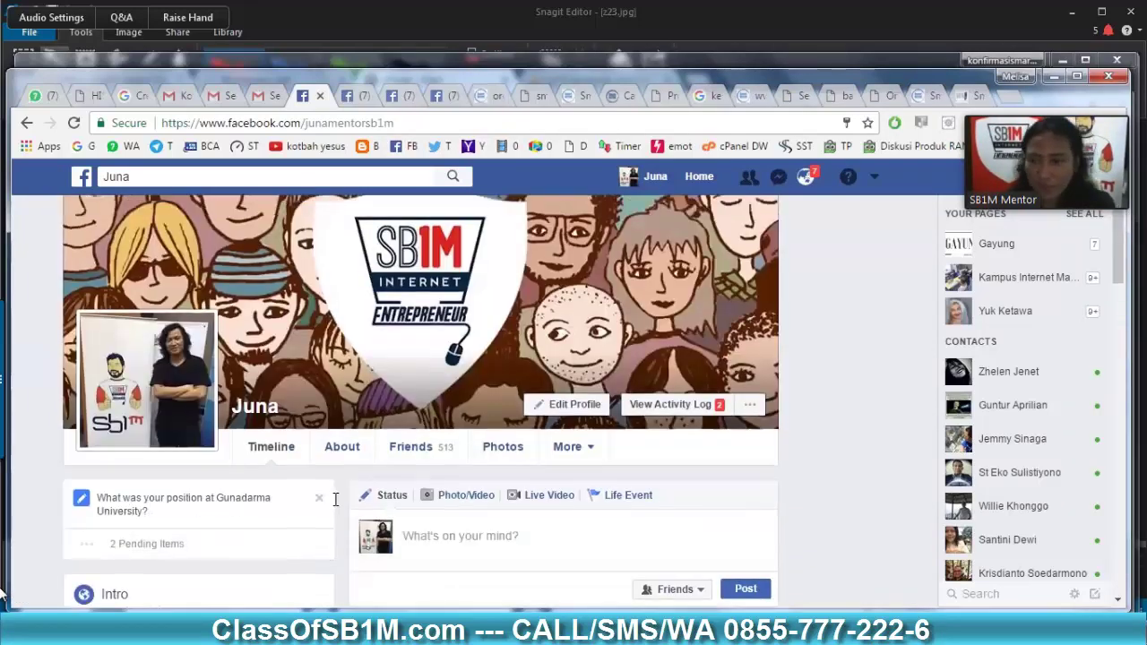
key(alt+Tab)
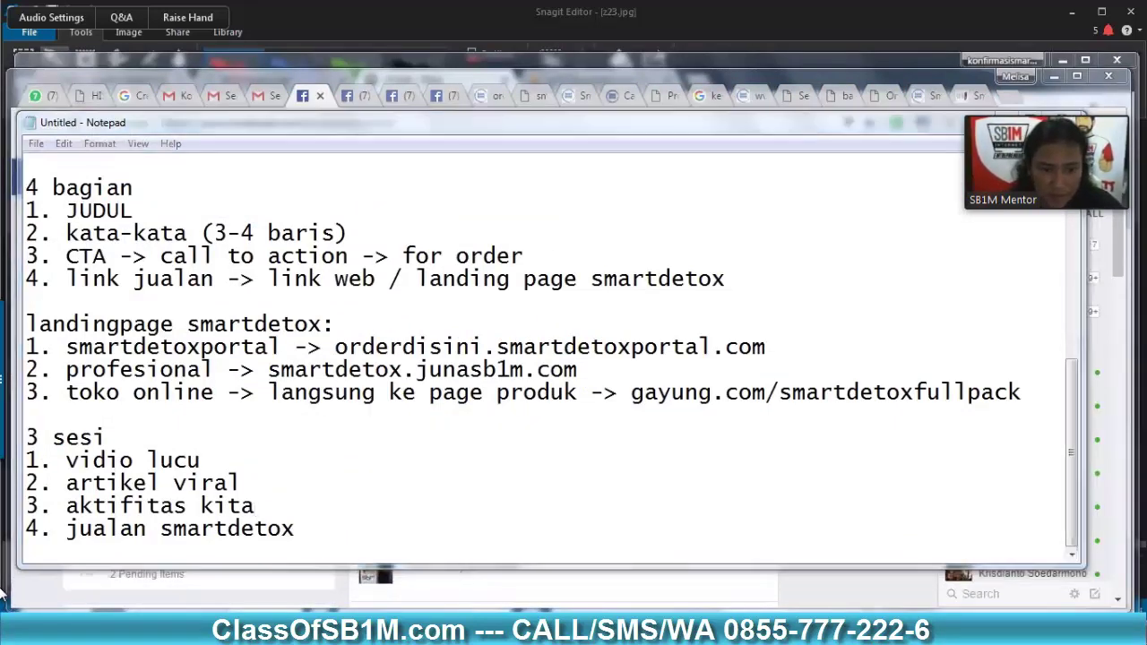
- Start a photo upload from the composer's Photo/Video options on the Facebook profile
key(alt+Tab)
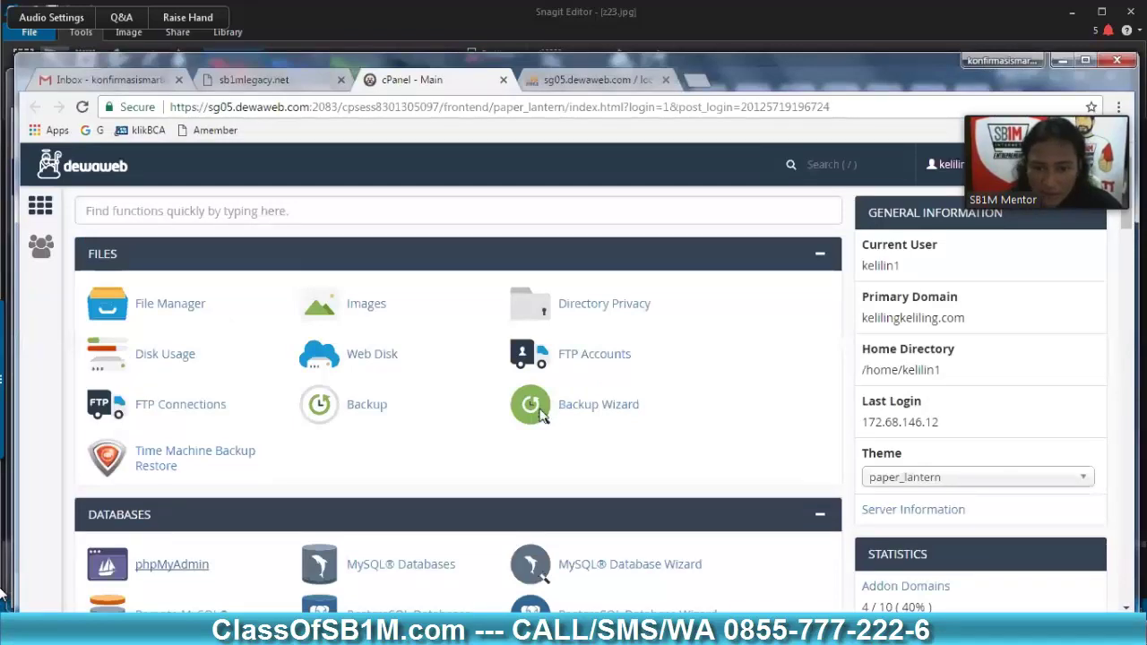
key(alt+Tab)
scroll(448, 336, down, 2)
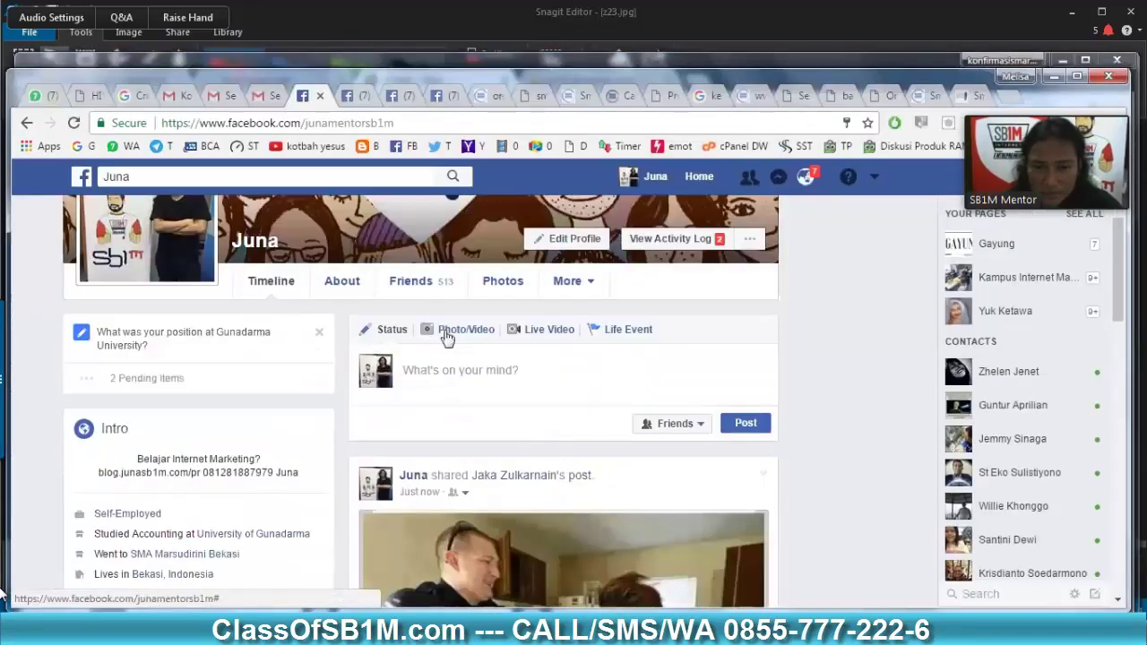
click(532, 418)
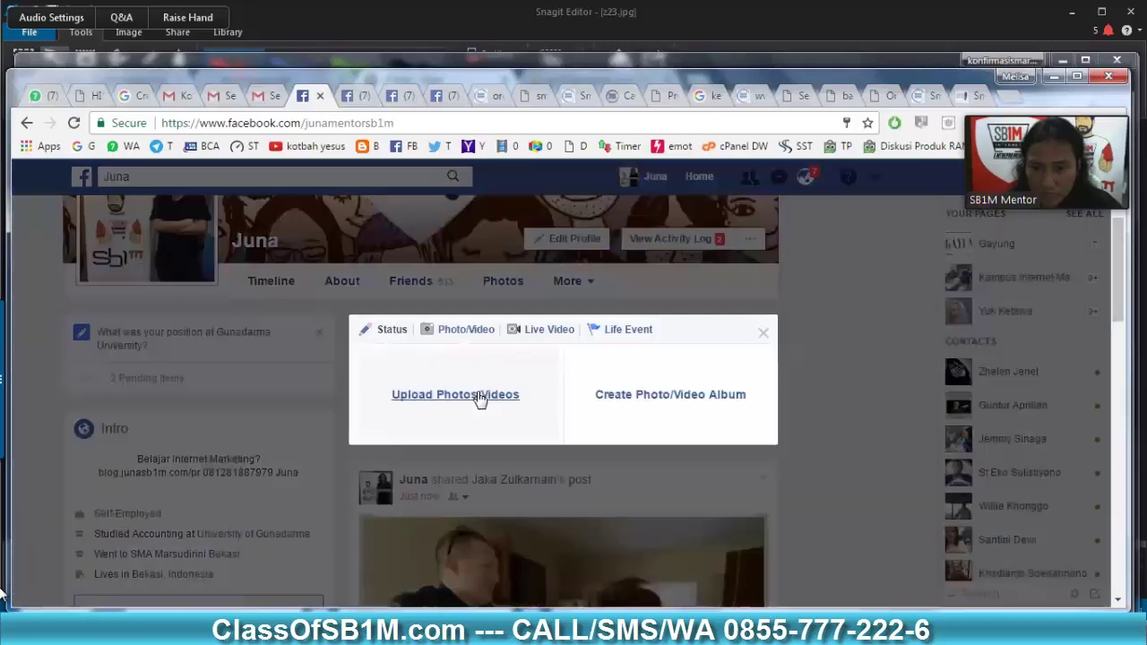
click(479, 399)
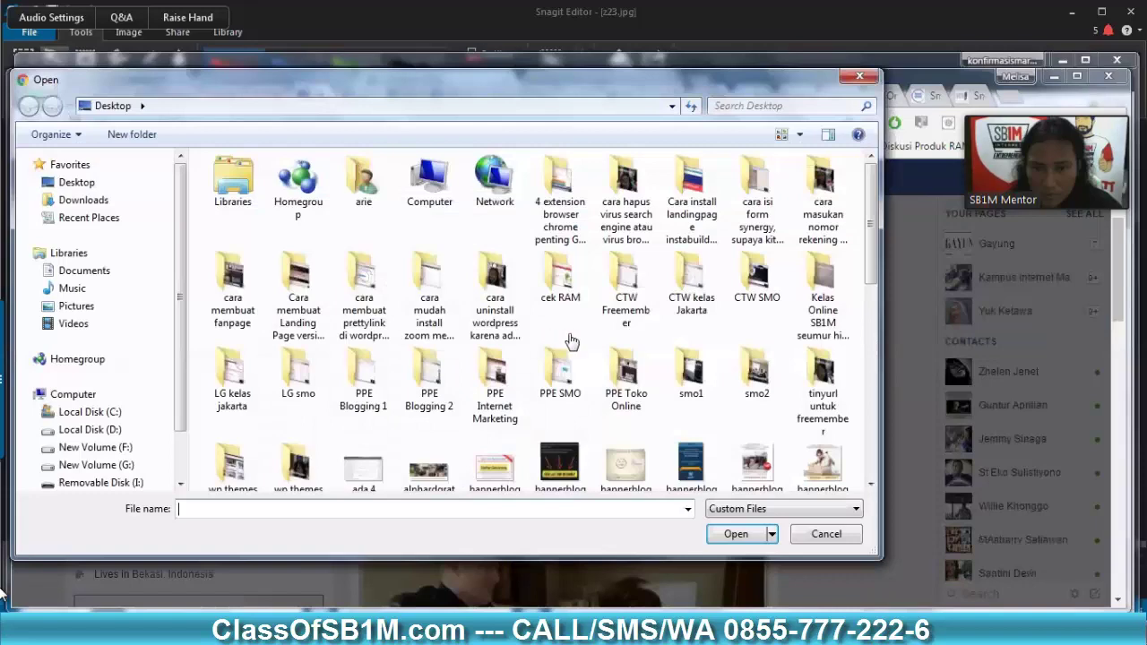
- Cancel the file picker and switch the composer back to a plain status post
key(Escape)
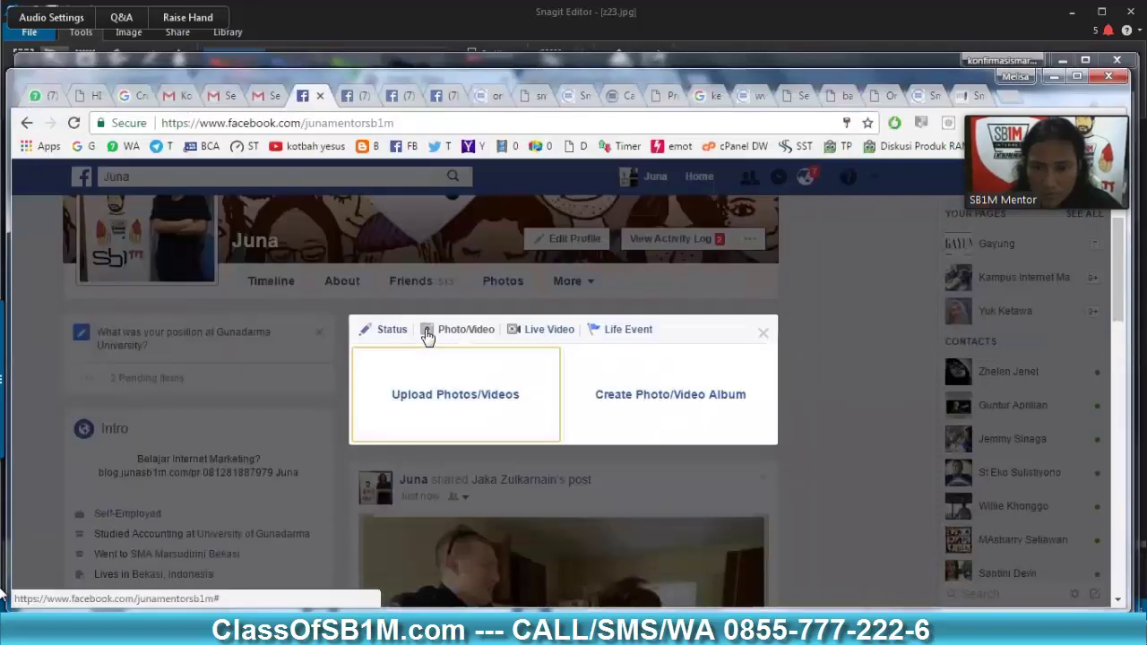
click(425, 332)
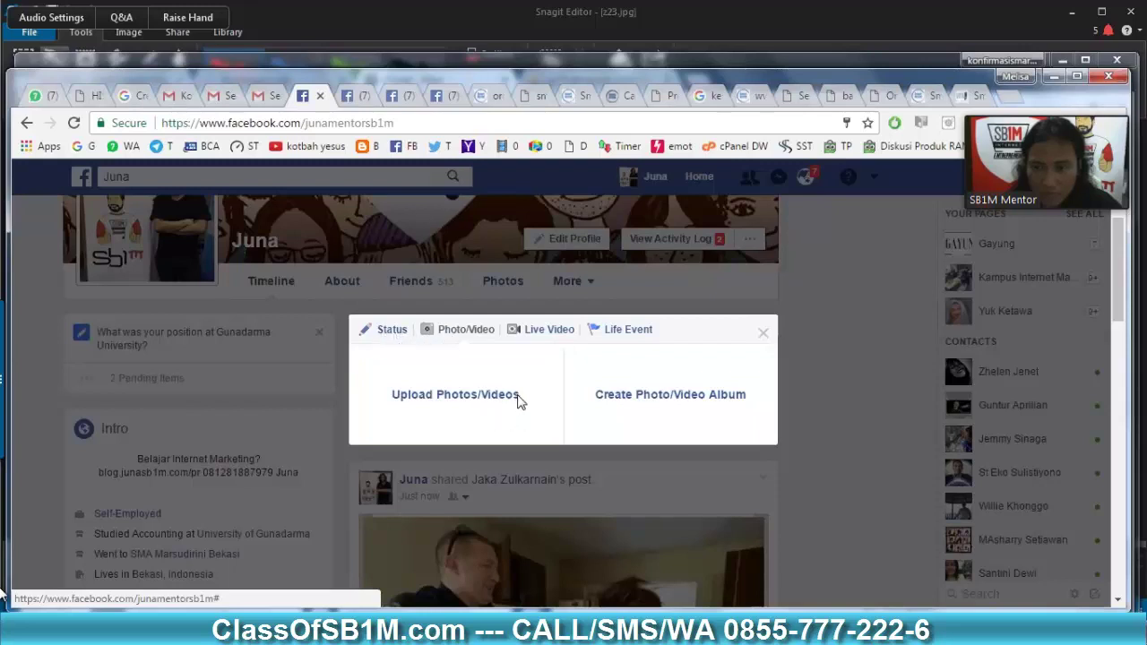
click(365, 341)
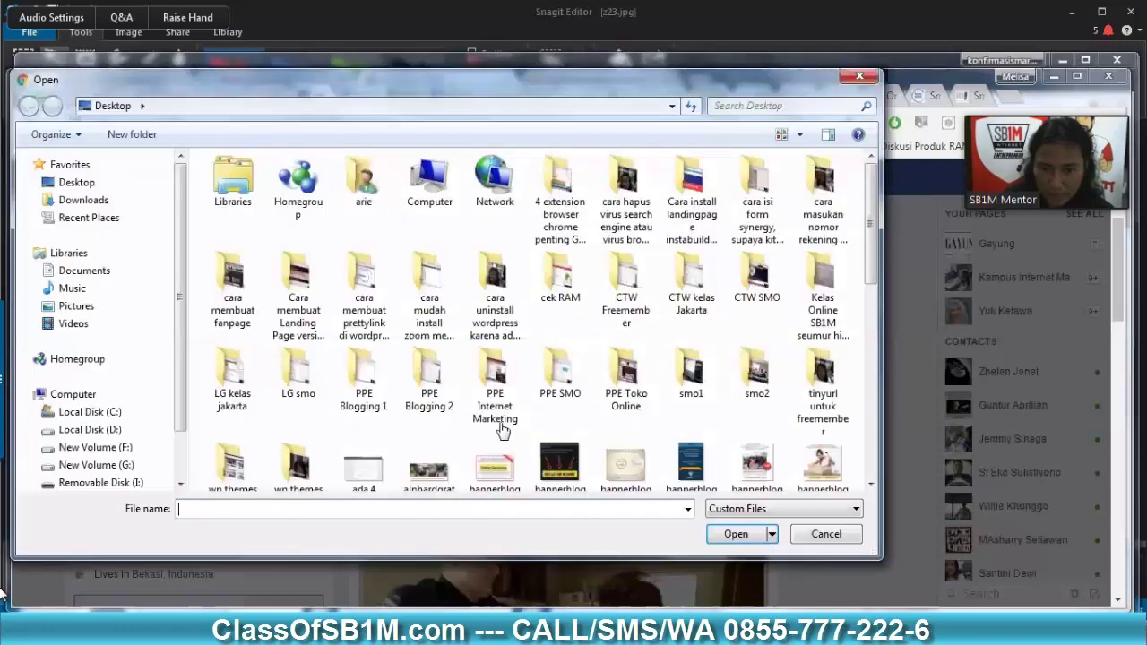
key(Escape)
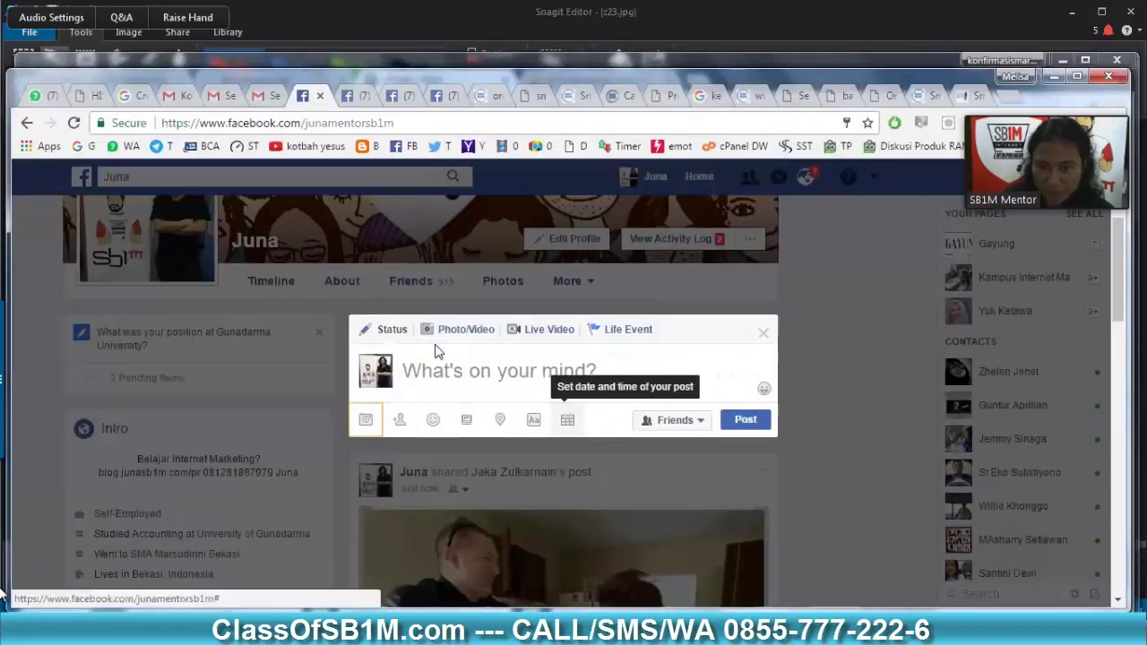
click(555, 368)
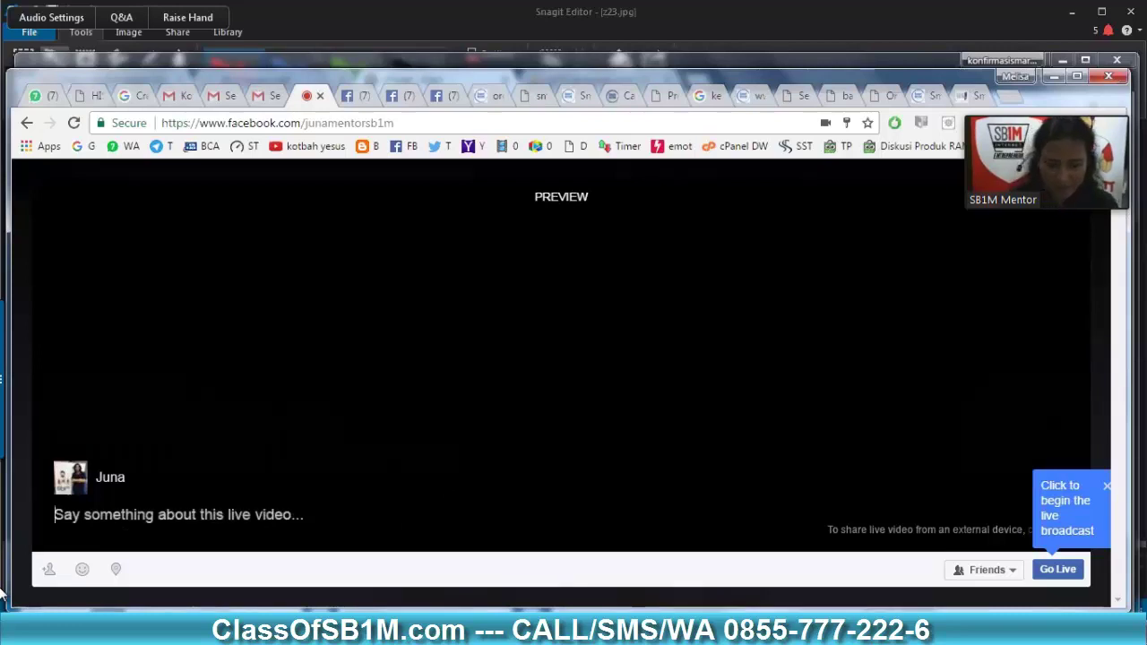
text(hai)
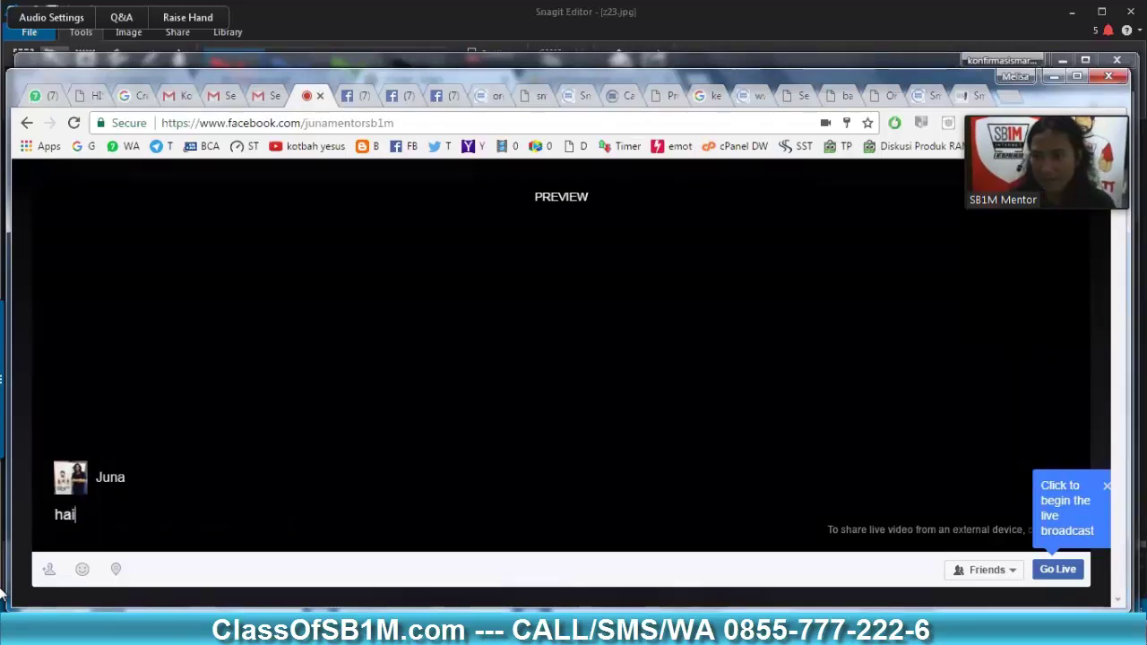
key(BackSpace)
key(BackSpace)
key(BackSpace)
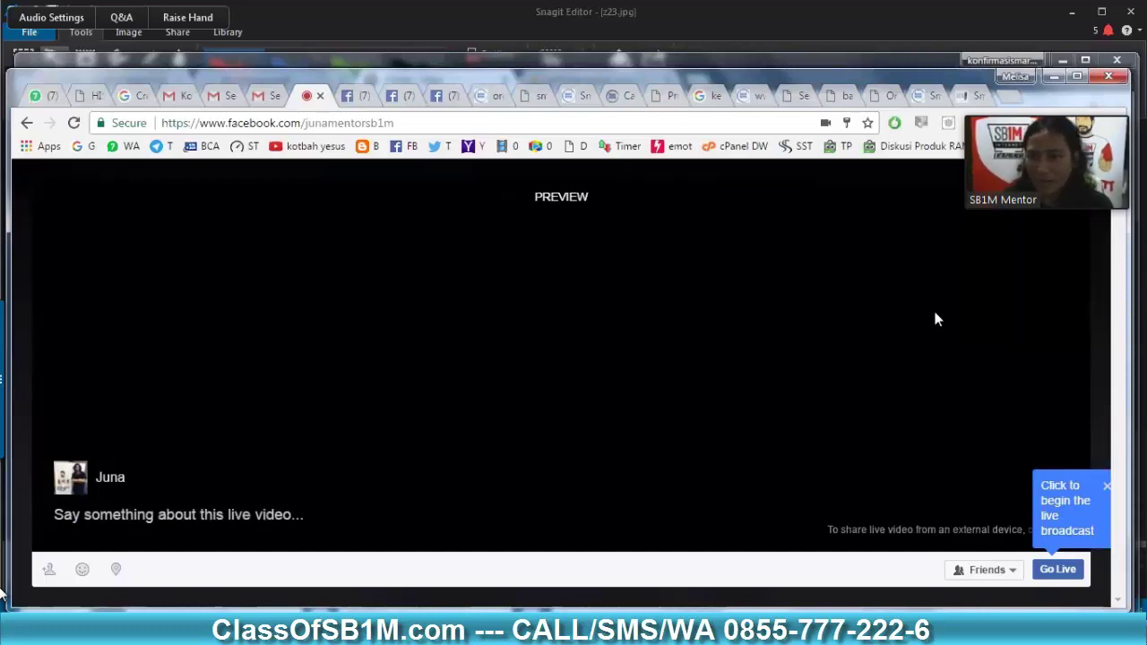
key(Escape)
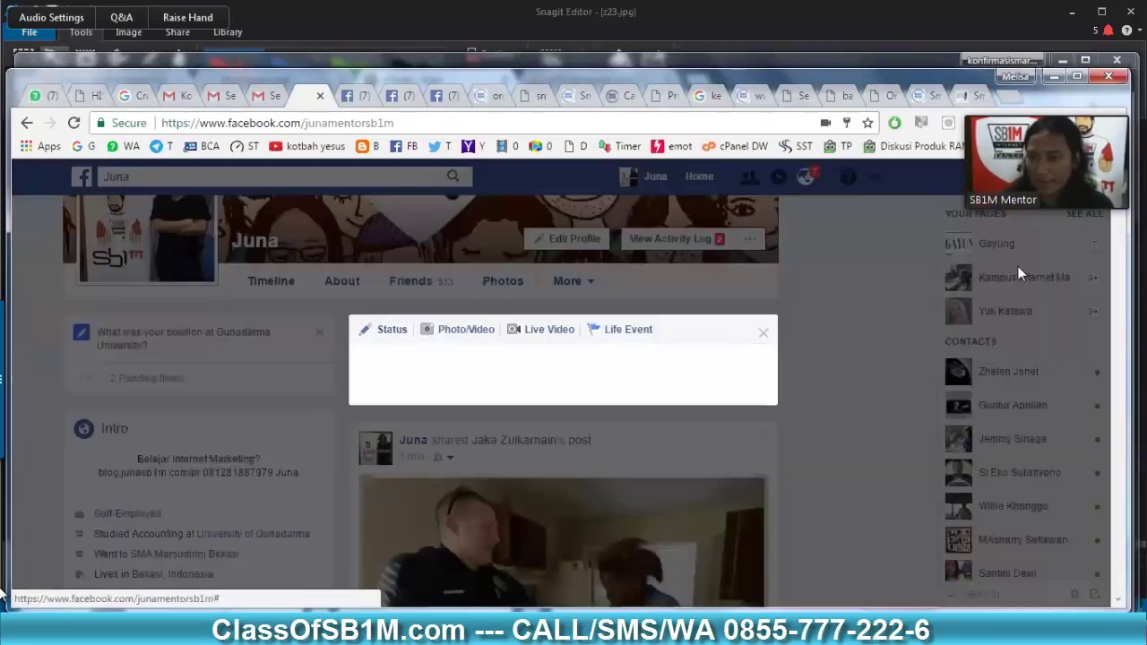
- Exit the composer's focused mode and start a Snagit region capture
click(1018, 266)
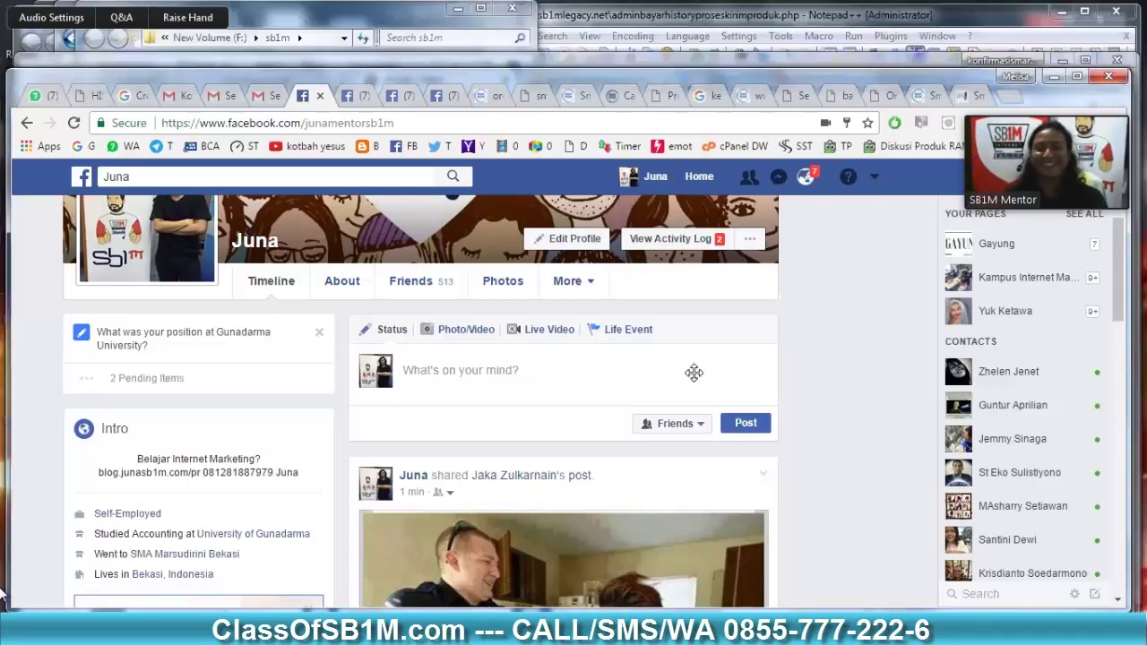
key(Print)
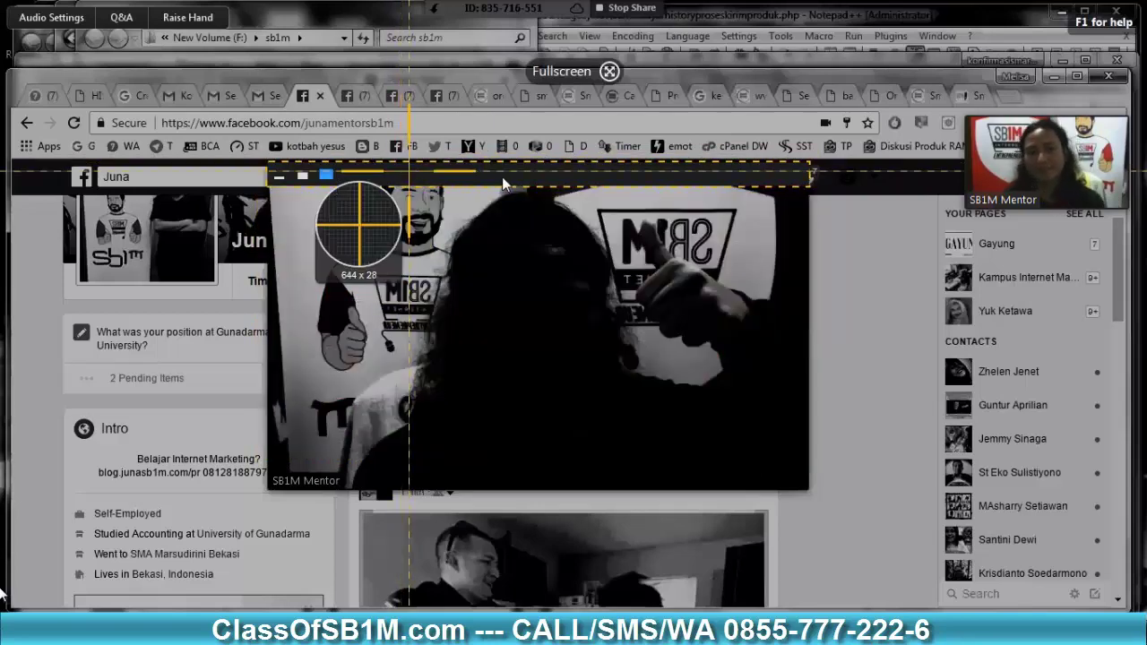
- Capture the mentor's webcam window as a 644 x 384 image
click(504, 179)
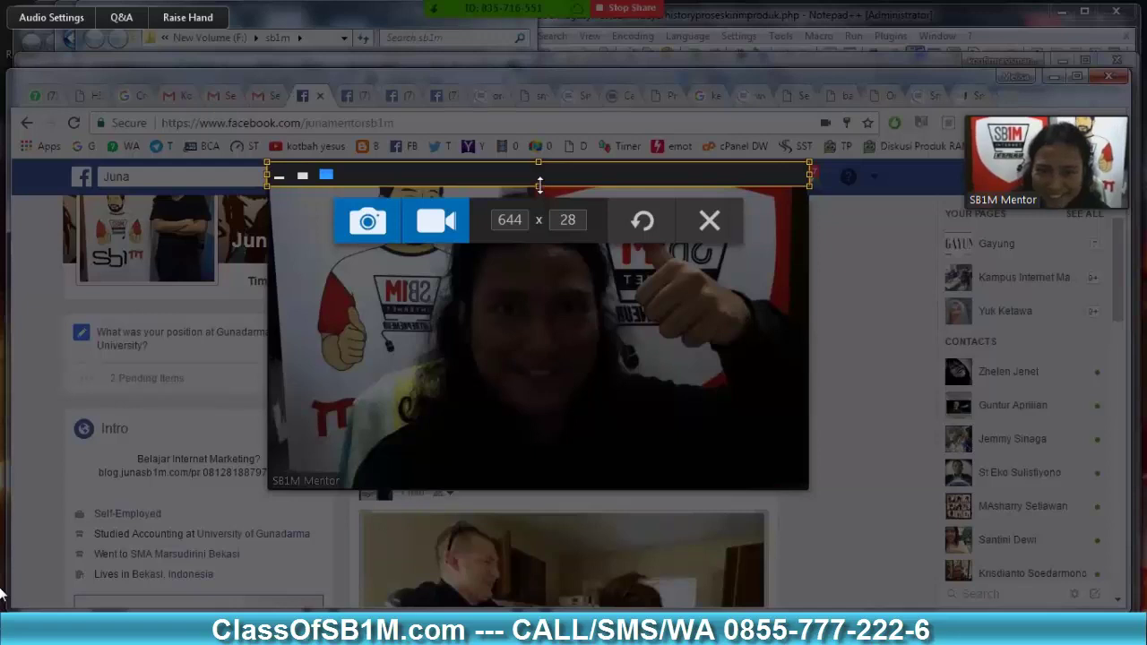
drag(546, 428, 543, 475)
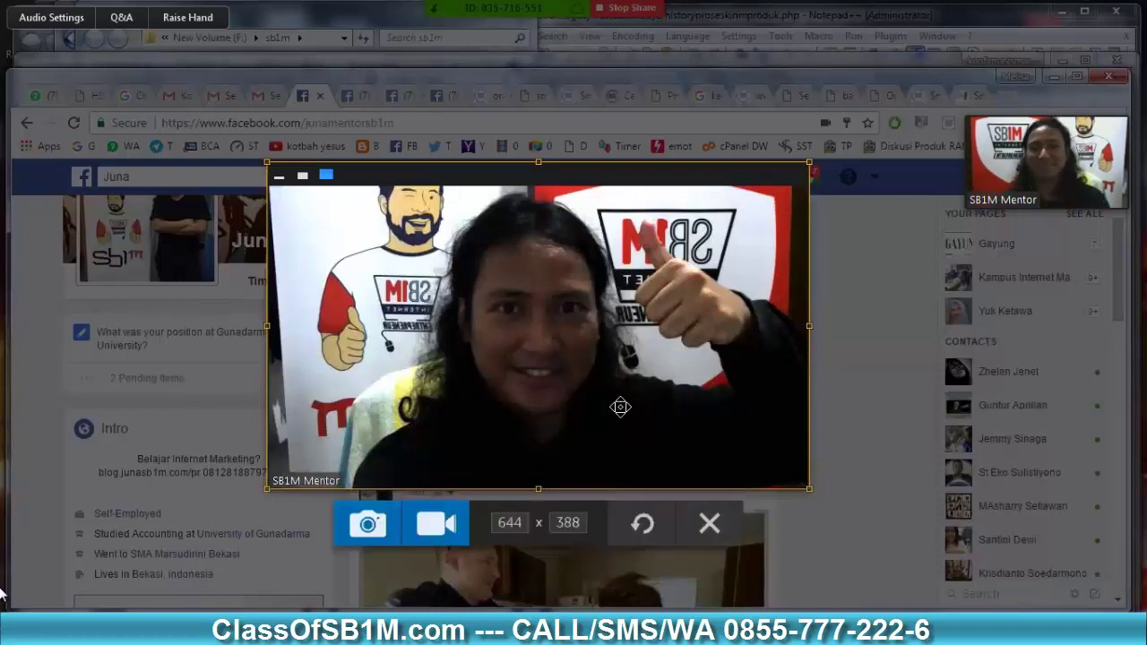
drag(538, 190, 539, 166)
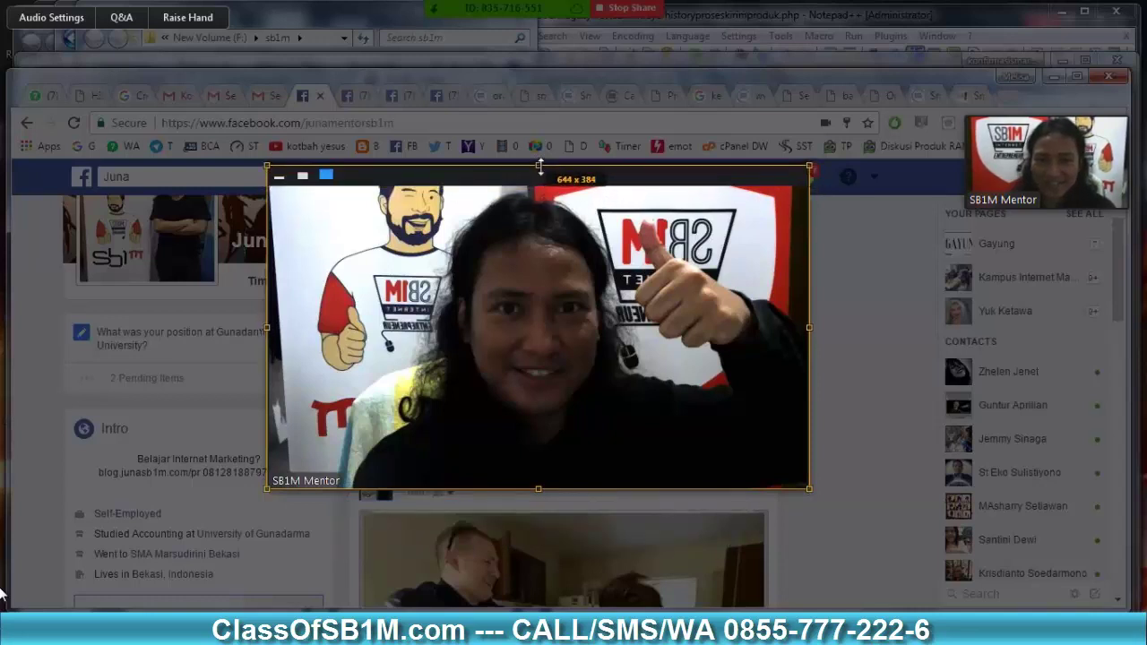
click(587, 223)
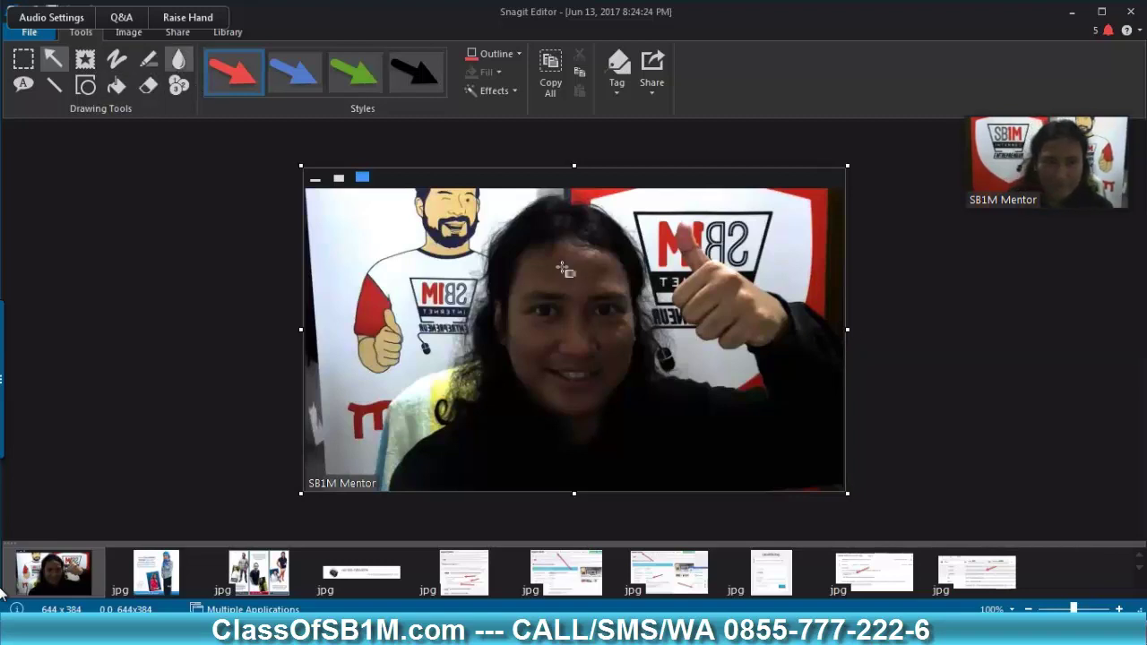
click(178, 59)
drag(663, 223, 788, 367)
click(743, 296)
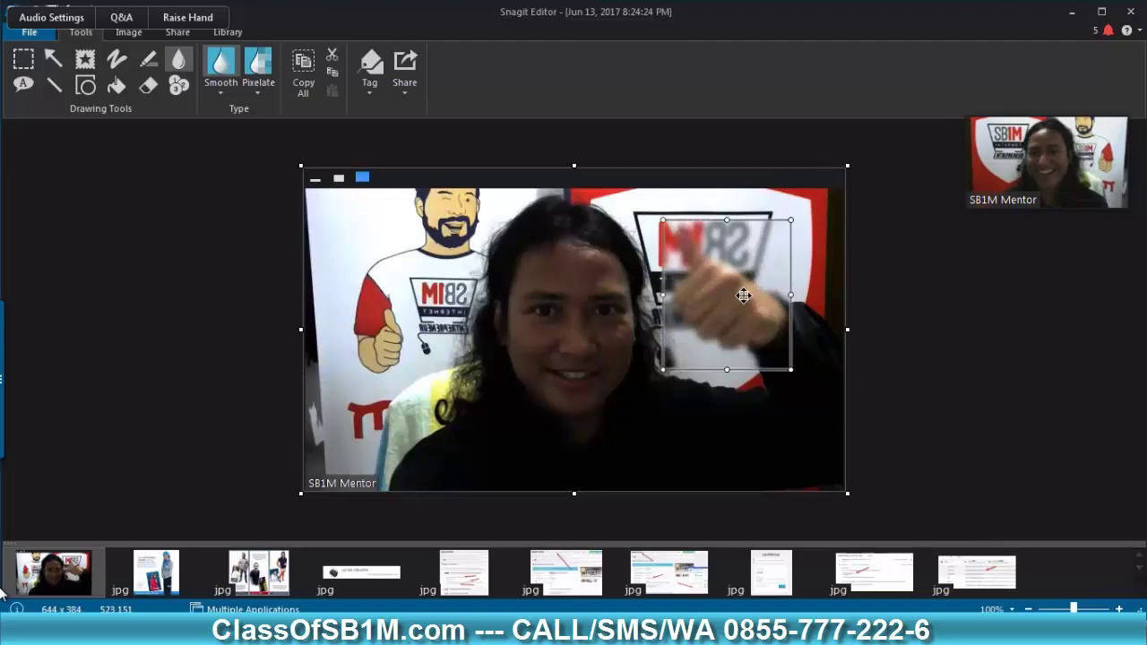
drag(742, 296, 409, 277)
key(Delete)
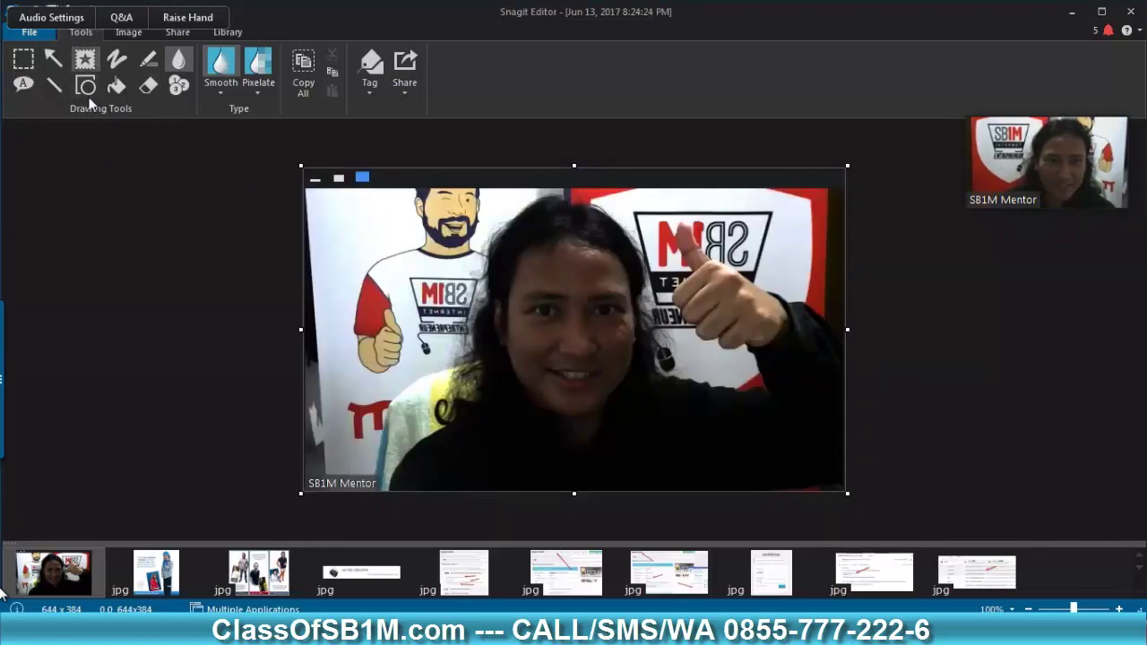
click(24, 88)
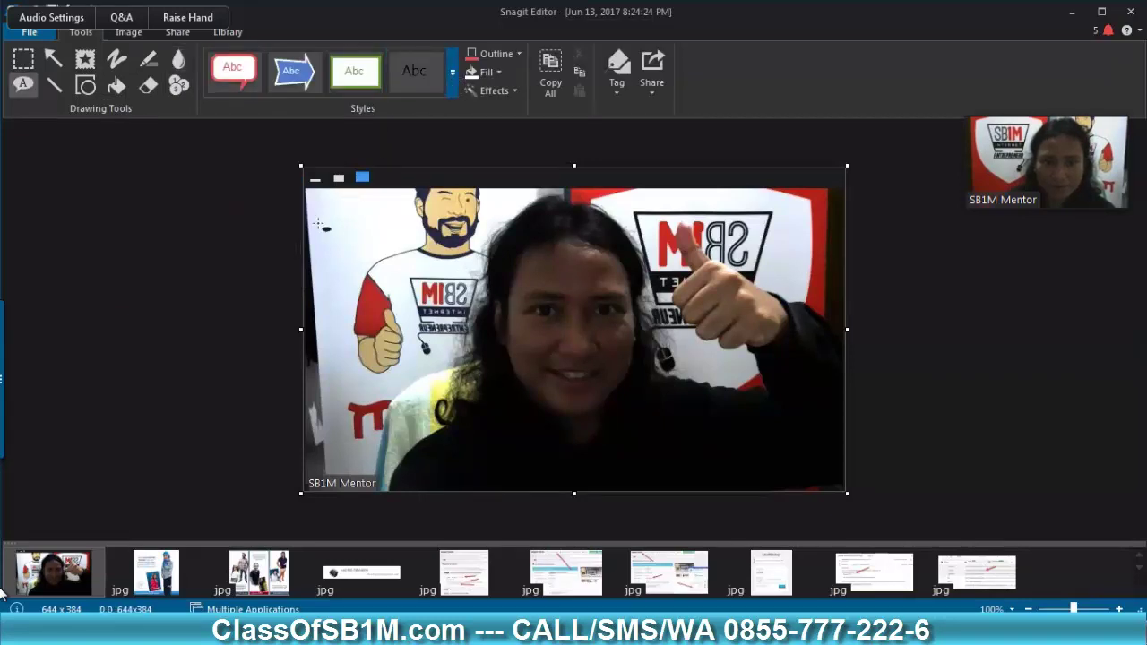
- Add a widened thought-cloud callout reading 'Sedang Mentoring LEGACY PROJECT' at the image's upper left
click(450, 85)
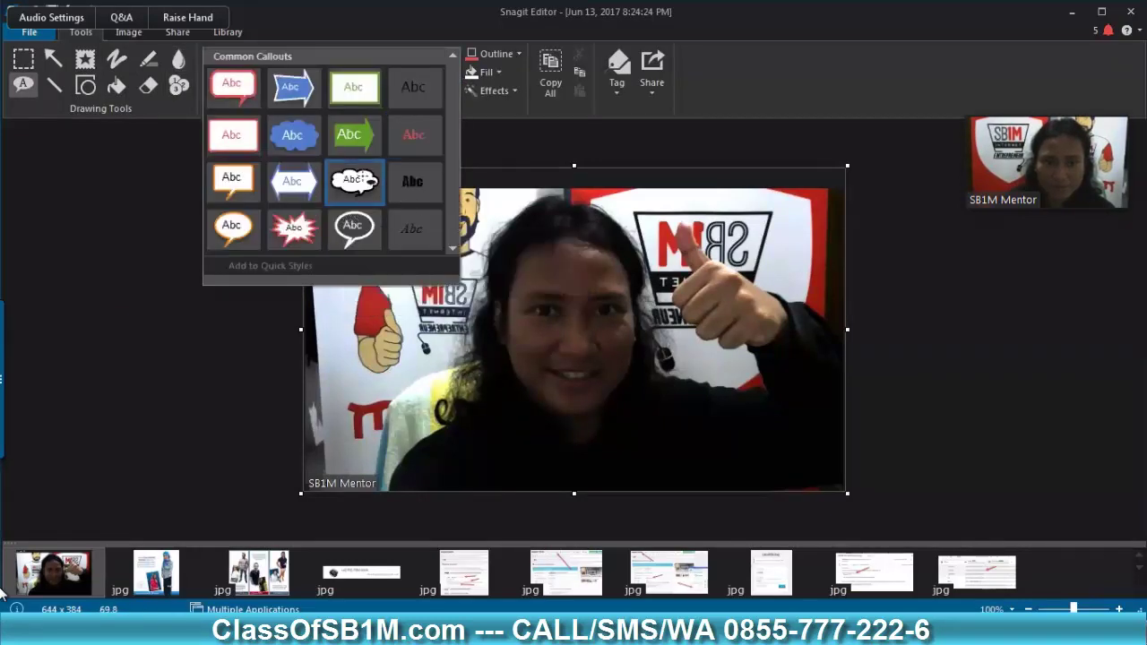
click(355, 180)
drag(494, 375, 419, 242)
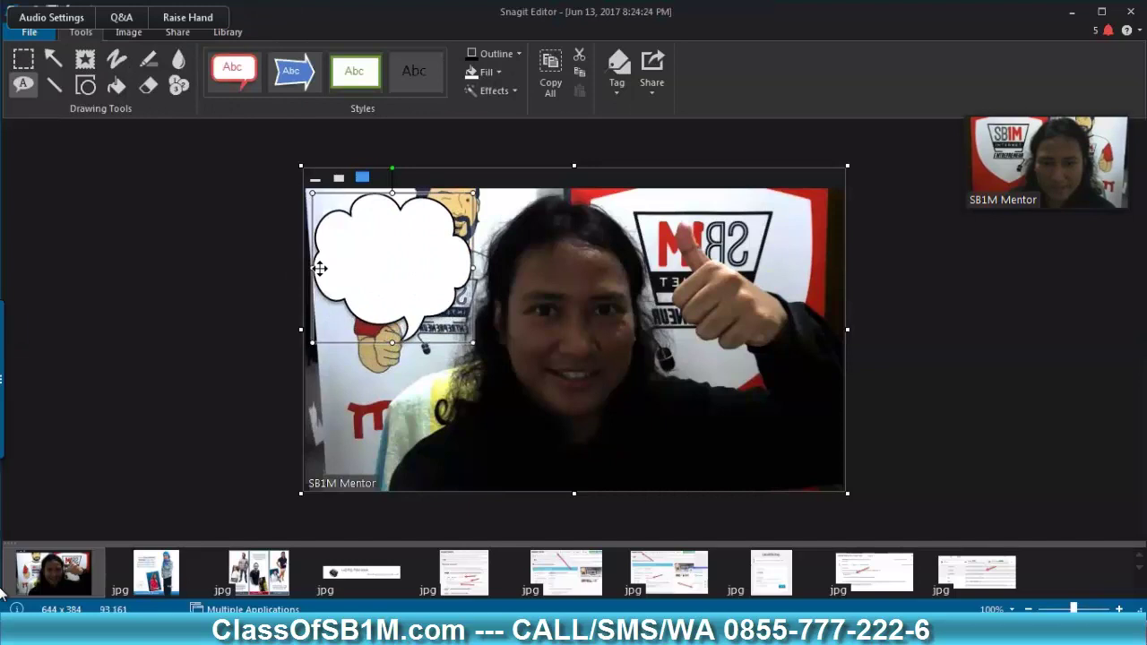
drag(633, 280, 498, 267)
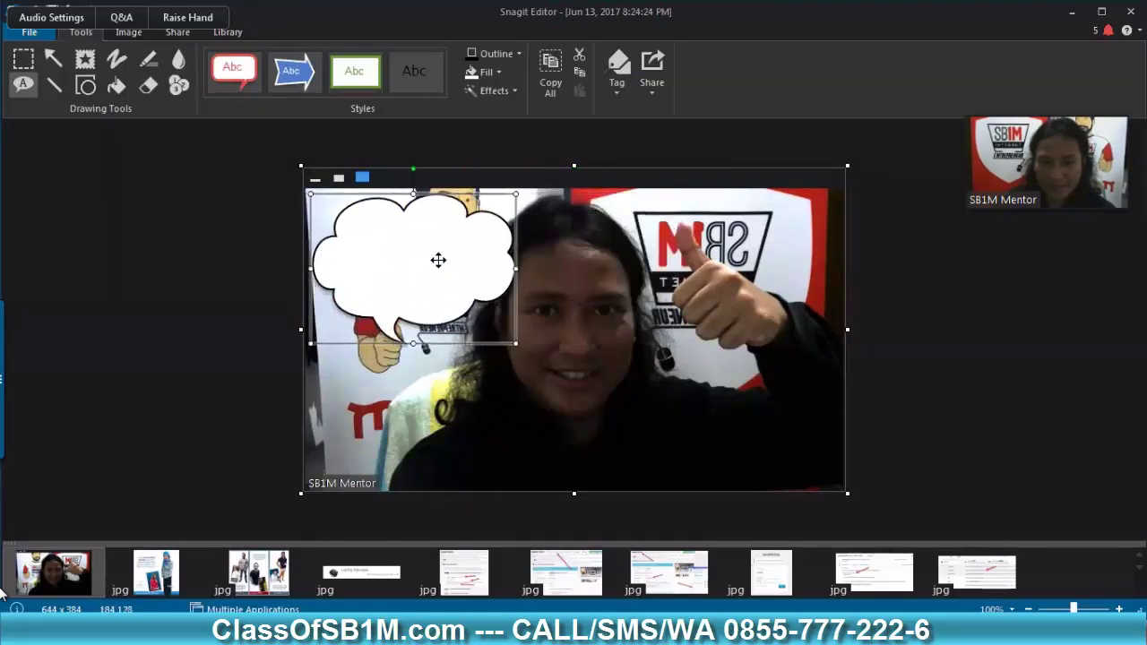
double_click(436, 259)
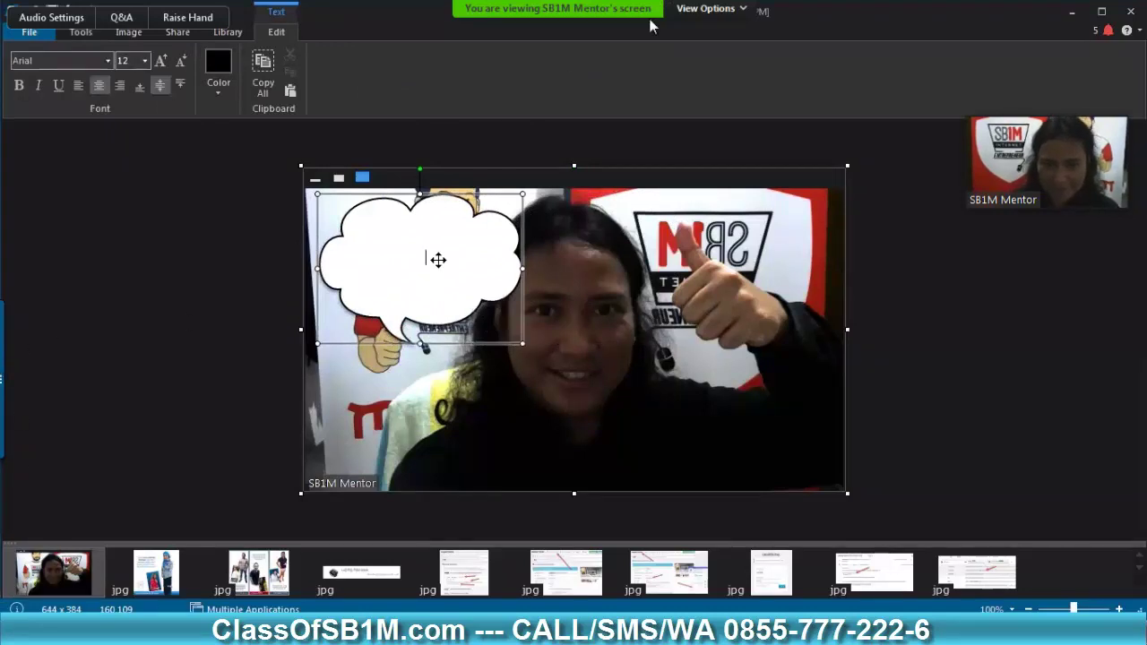
click(743, 9)
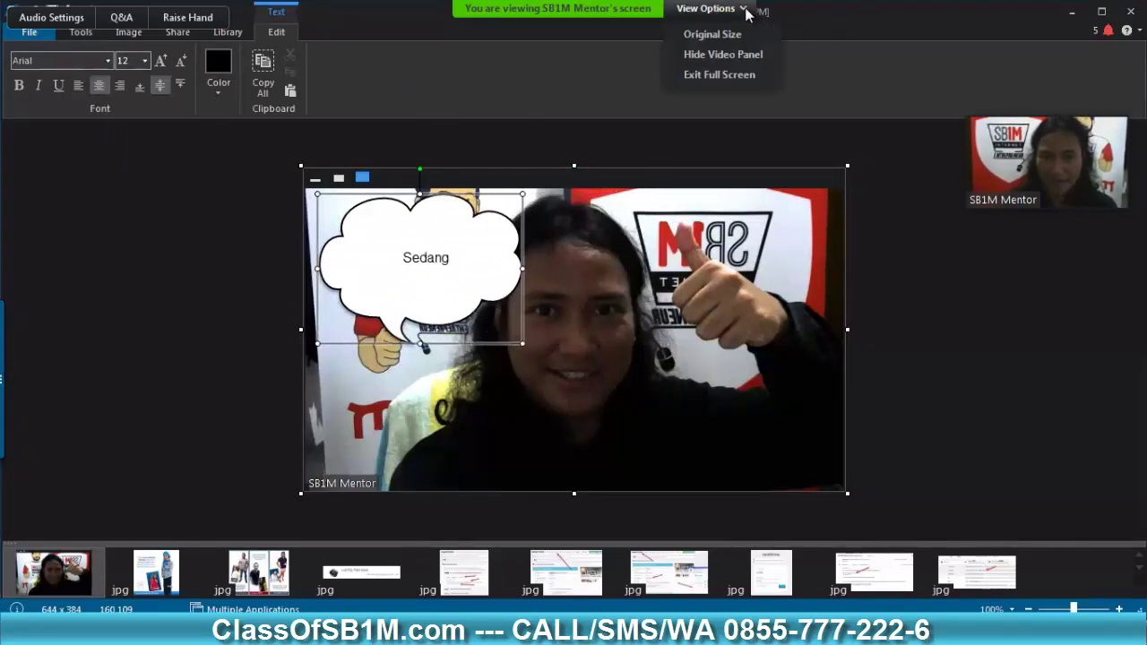
click(736, 74)
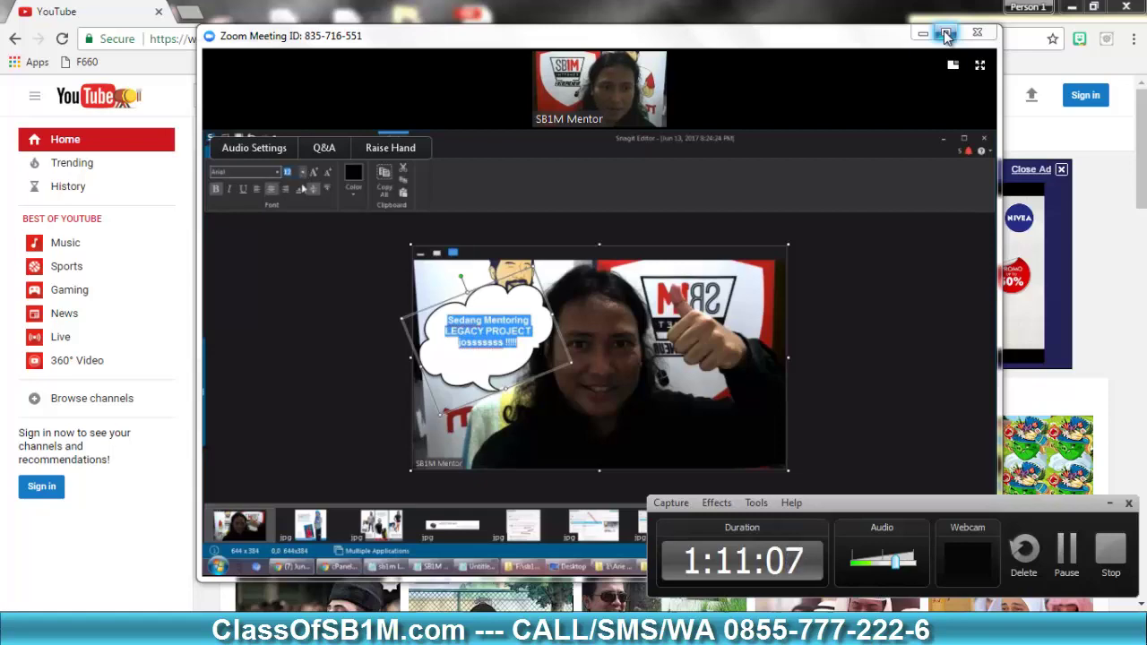
- Maximize the Zoom meeting window back to full size
click(946, 34)
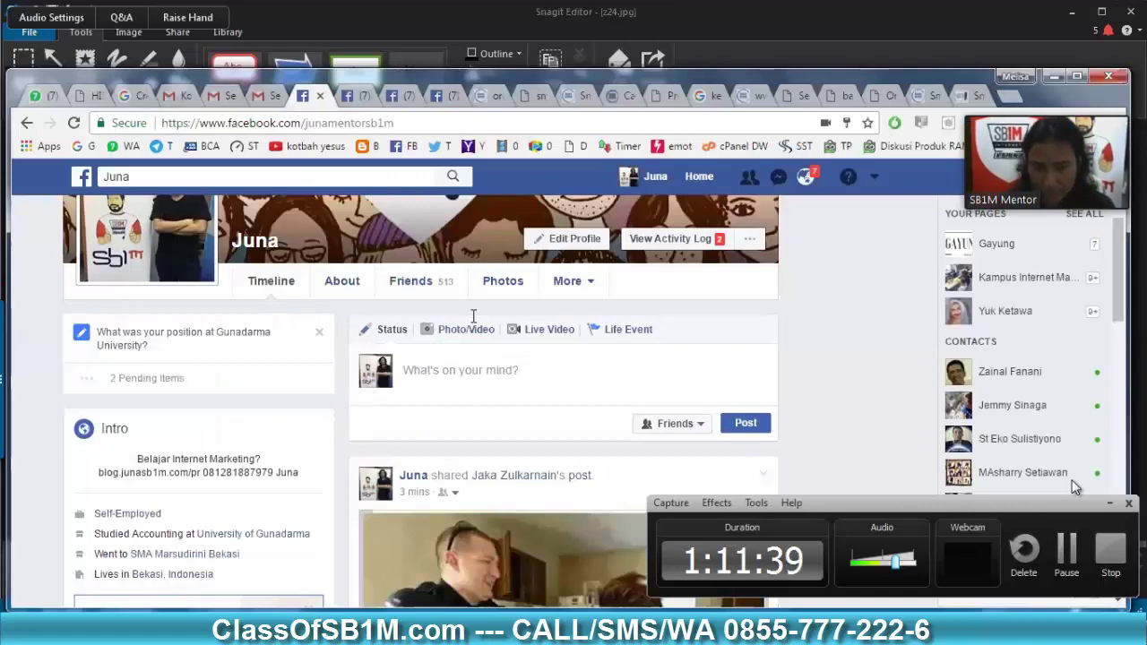
- Write the headline 'LEGACY PROJECT SB1M ONLINE' in a new post and start a new line
click(473, 315)
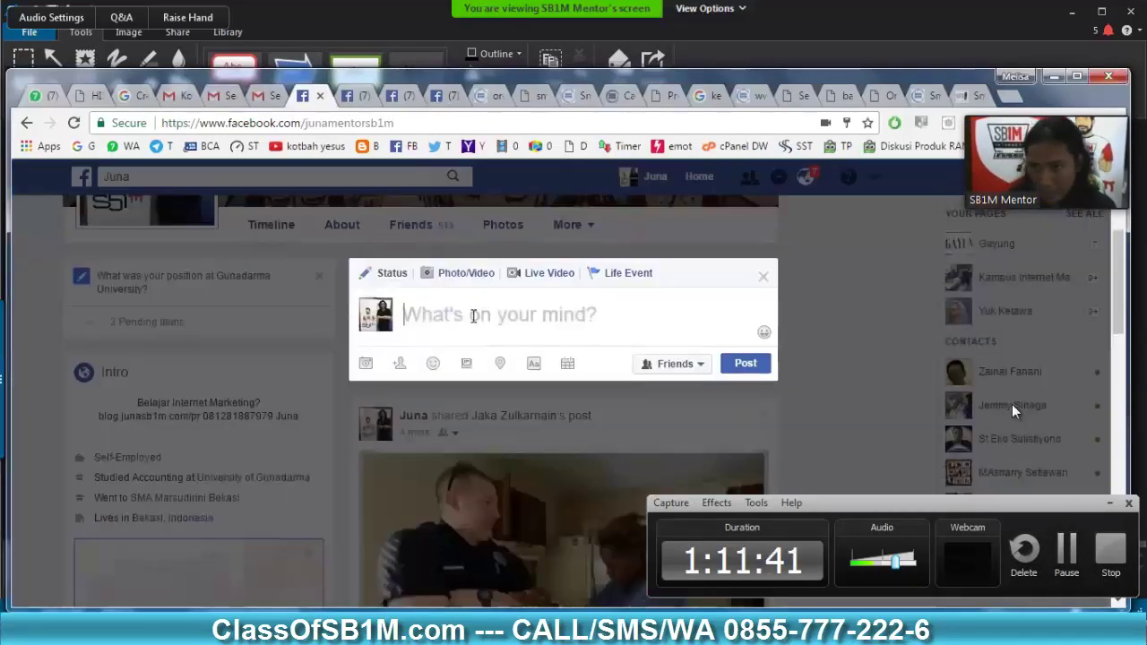
text(LEGAC)
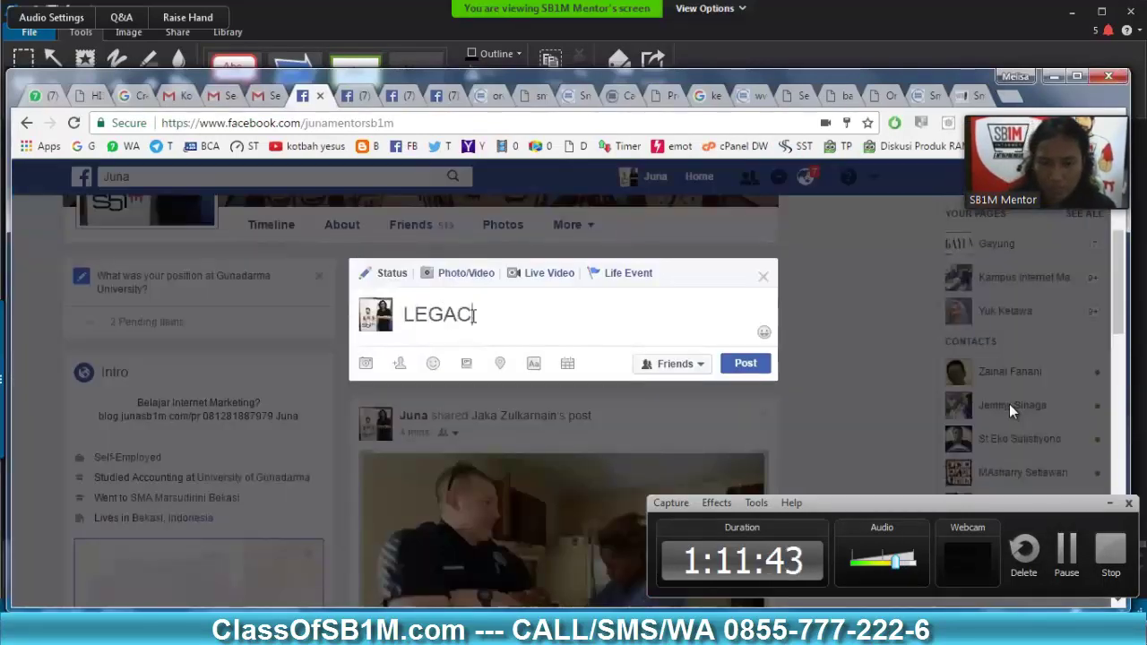
text(Y PROJECT )
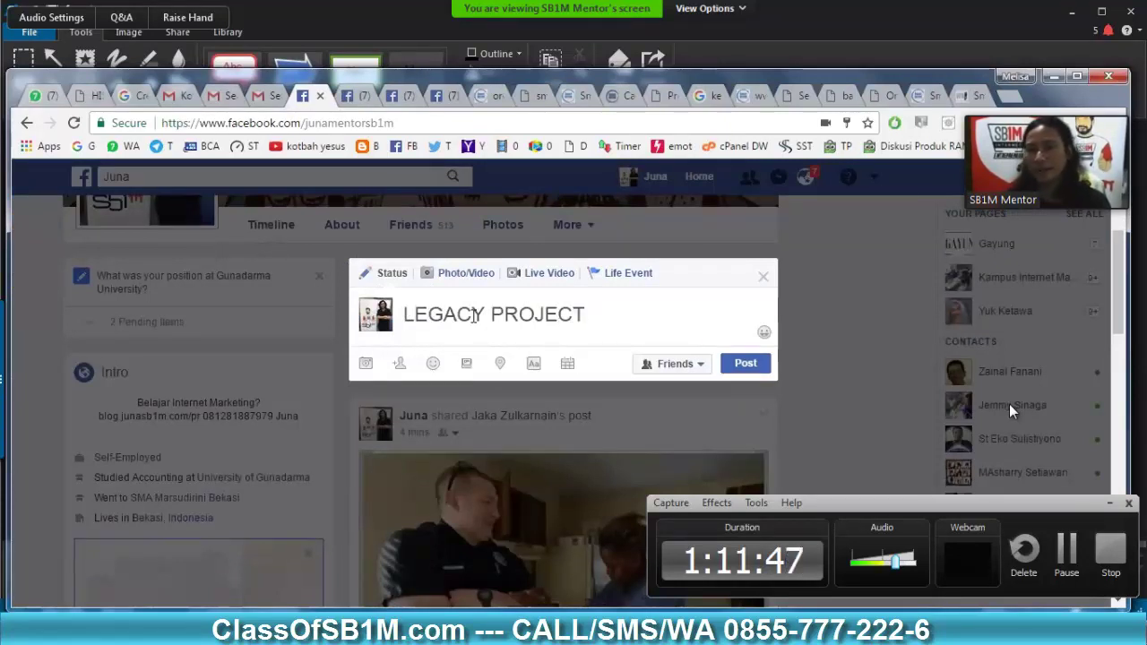
text(ONLIN)
key(BackSpace)
text(INE)
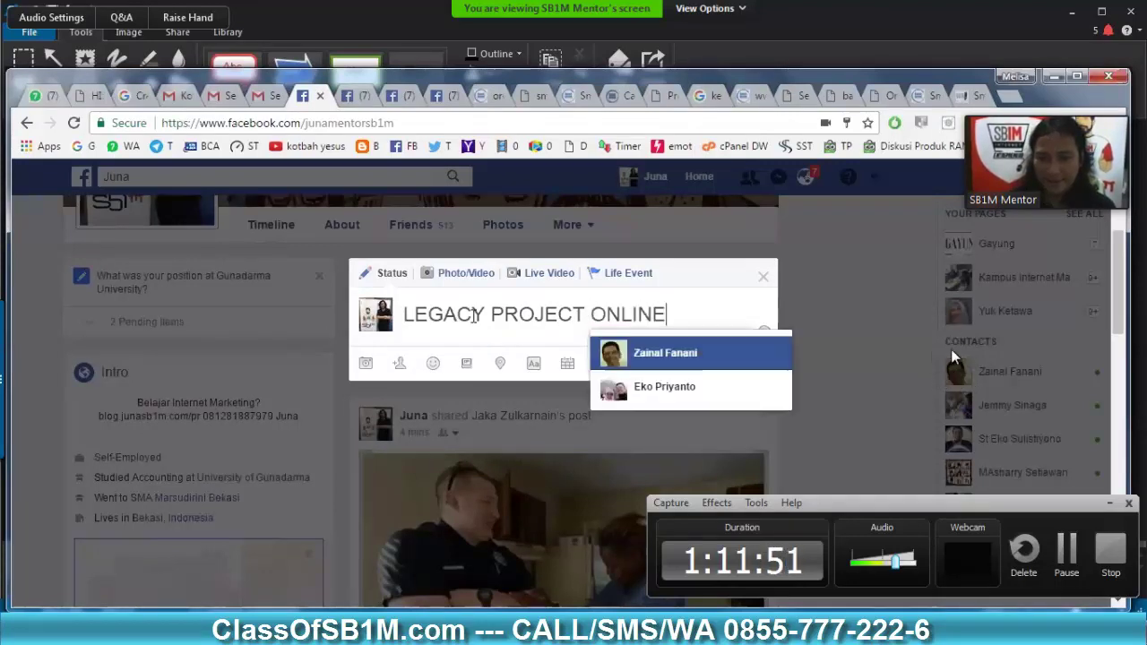
key(ctrl+Left)
text(SB1M)
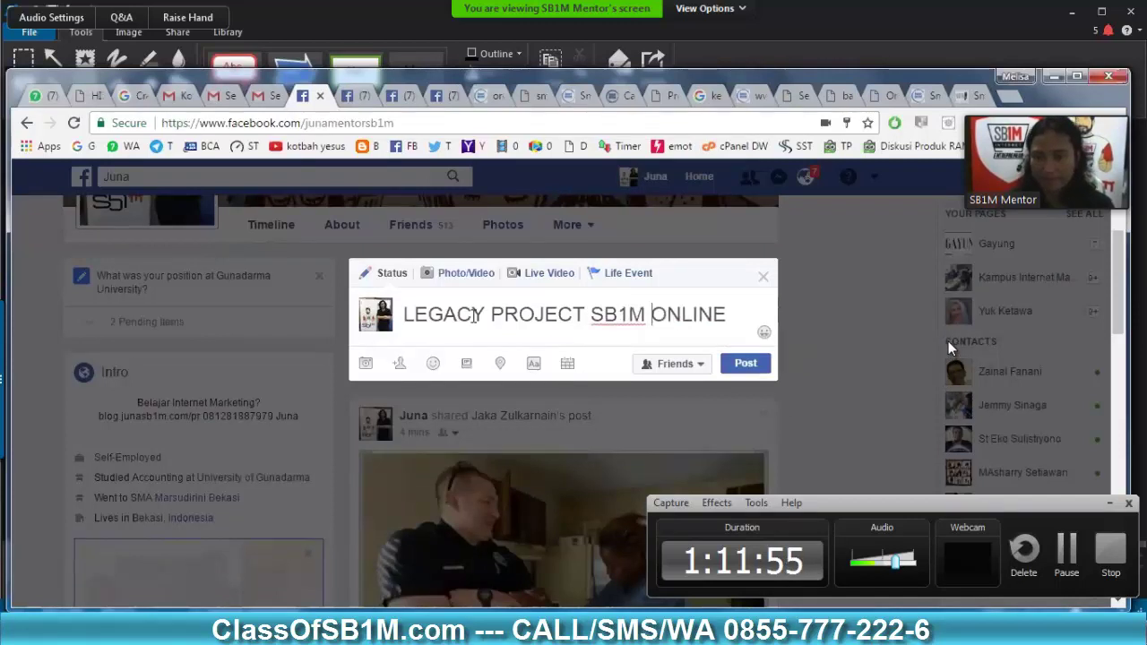
key(End)
key(Escape)
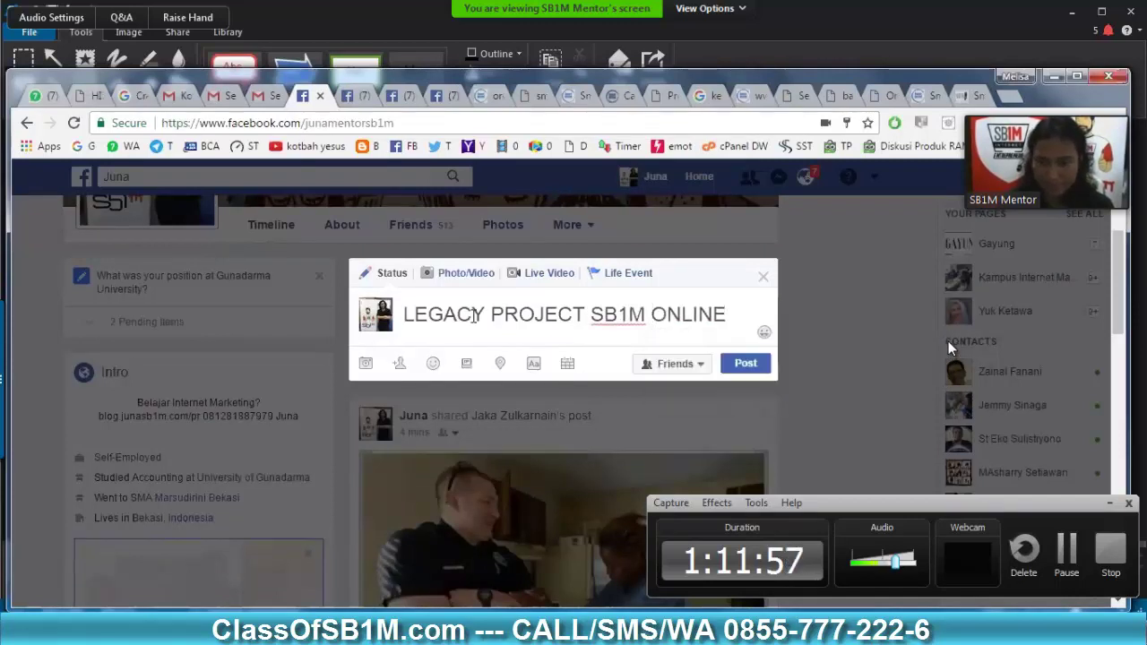
key(Return)
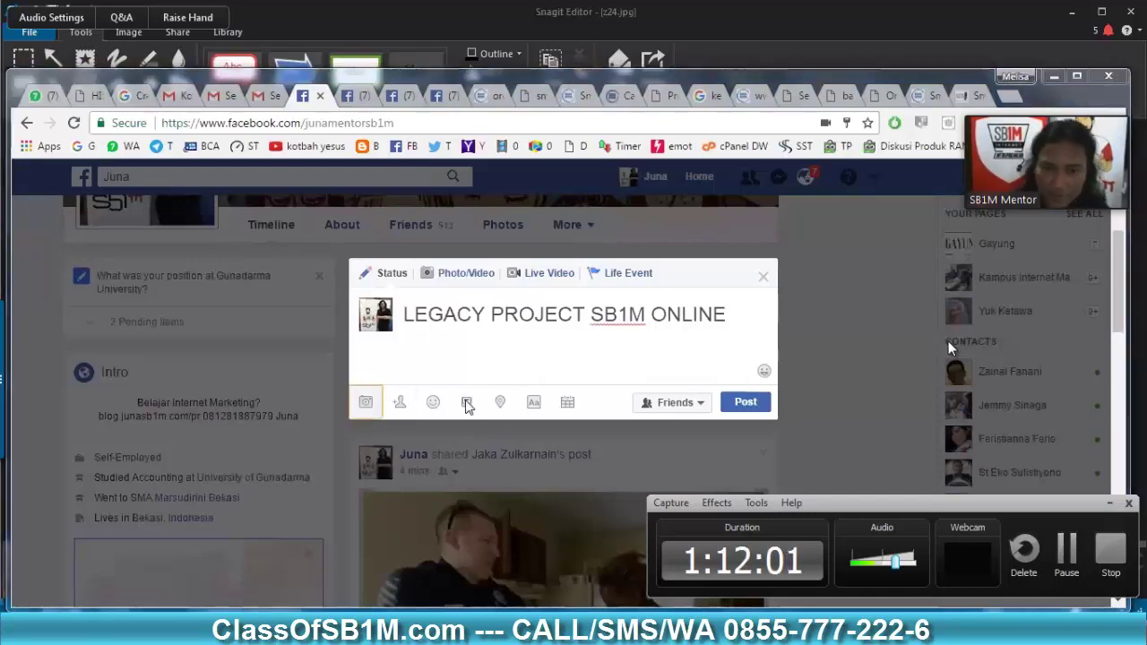
- Attach a .jpg photo from the computer to the post
click(366, 404)
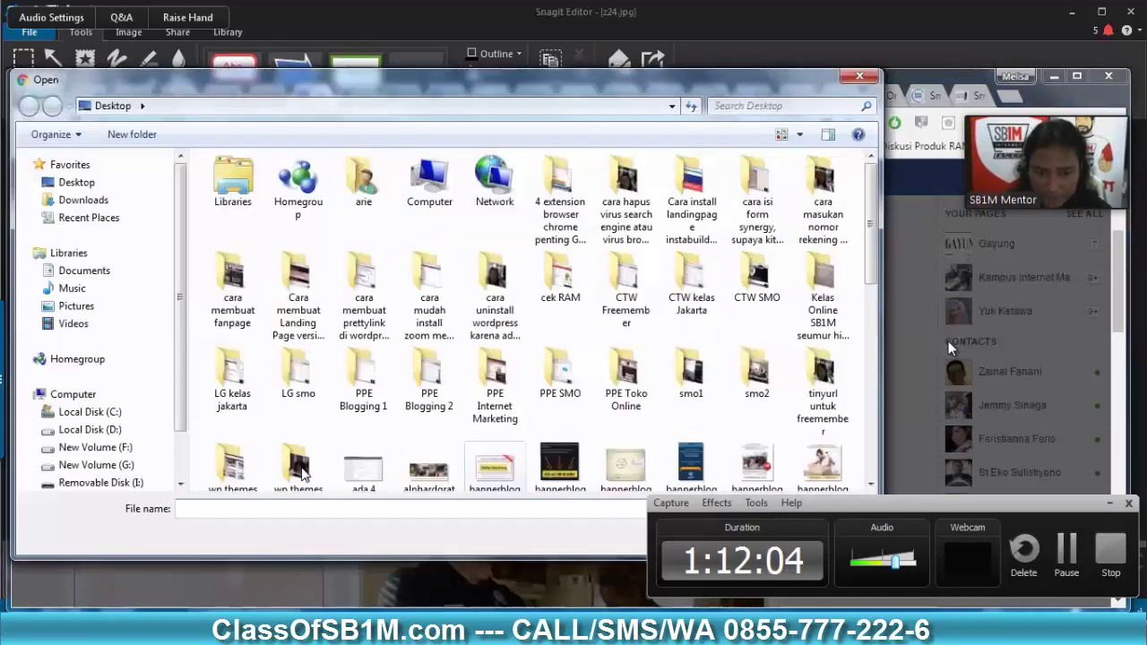
scroll(582, 359, down, 5)
double_click(758, 185)
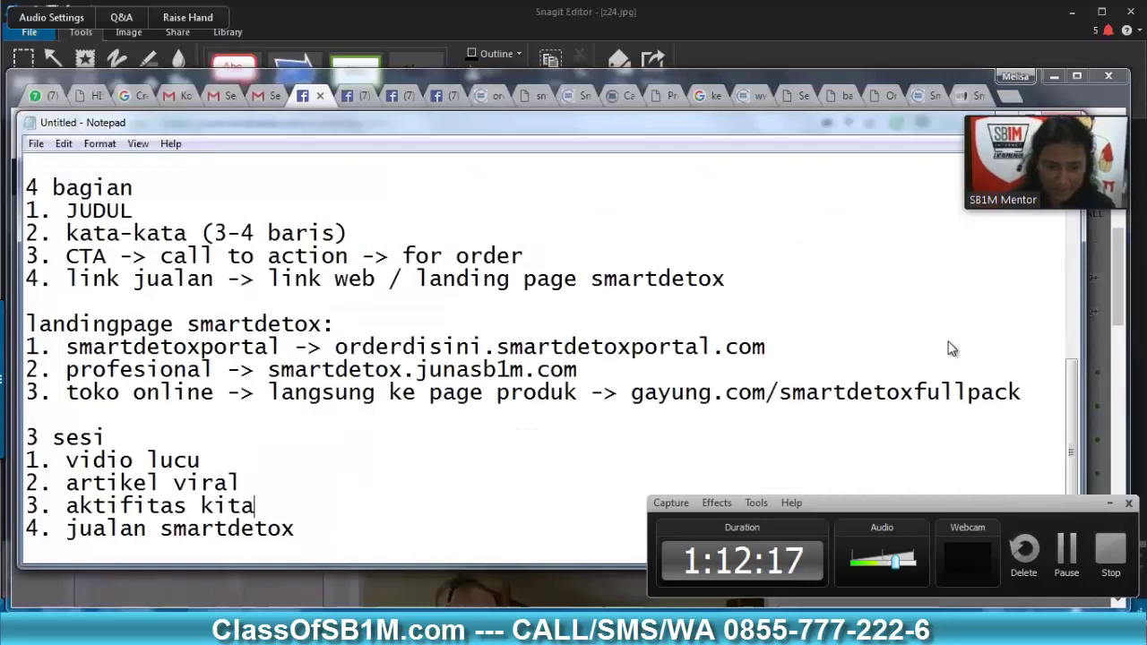
- Append '-> clean' to the session items and '-> link dagangan' to jualan smartdetox
click(251, 462)
text(-> c)
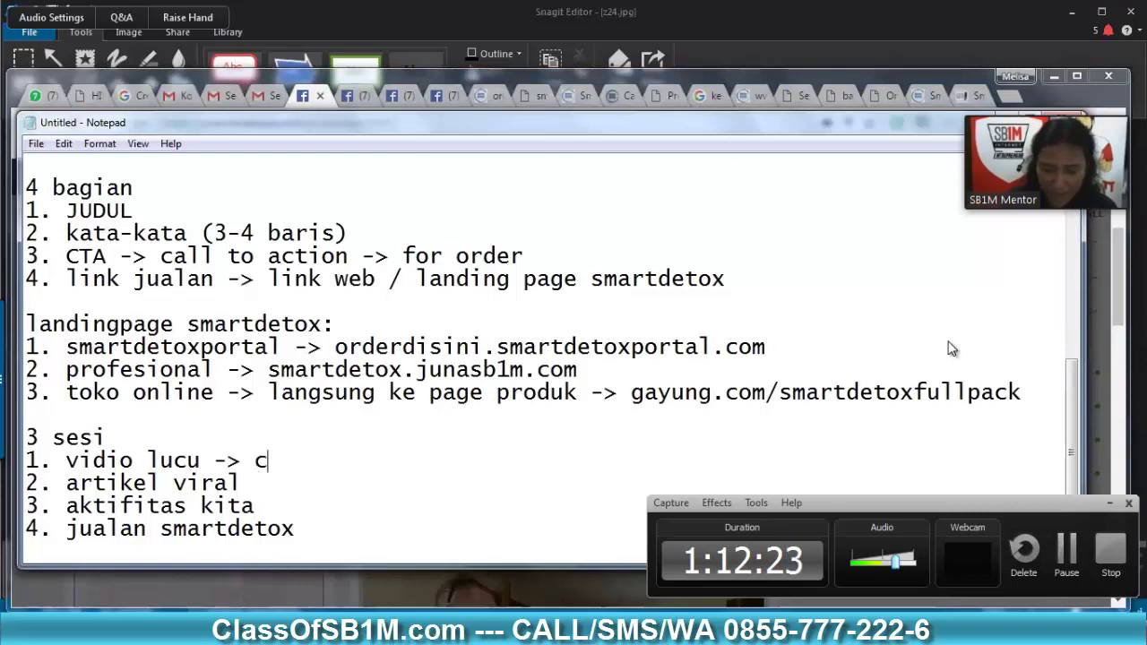
text(lean)
key(Down)
text(-> clean)
key(Down)
text(-> clean)
key(Down)
text(-> link dagangan)
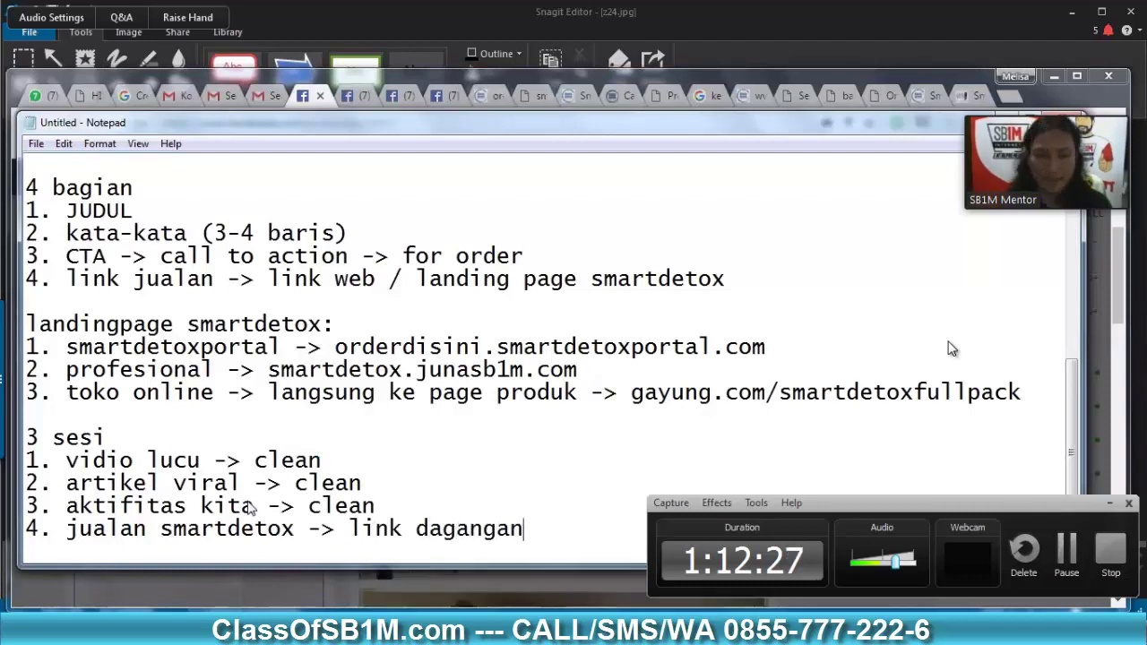
- Change the list heading from '3 sesi' to '4 sesi', then return to Facebook
key(Up)
key(Up)
key(Up)
key(Up)
key(Home)
key(Delete)
text(4)
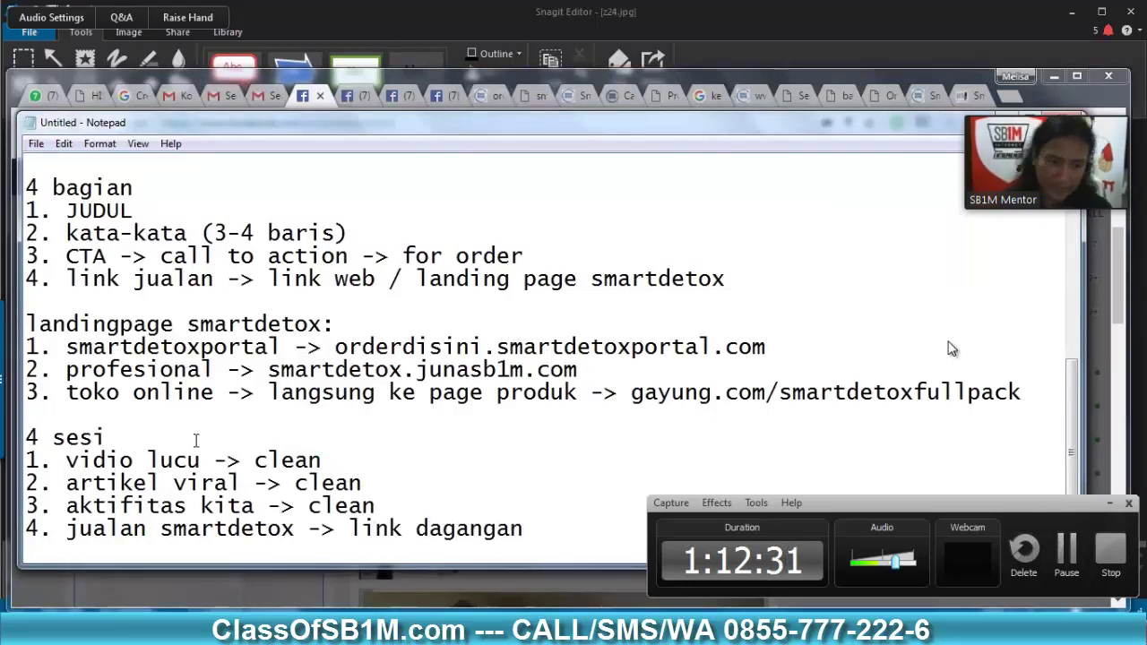
click(294, 460)
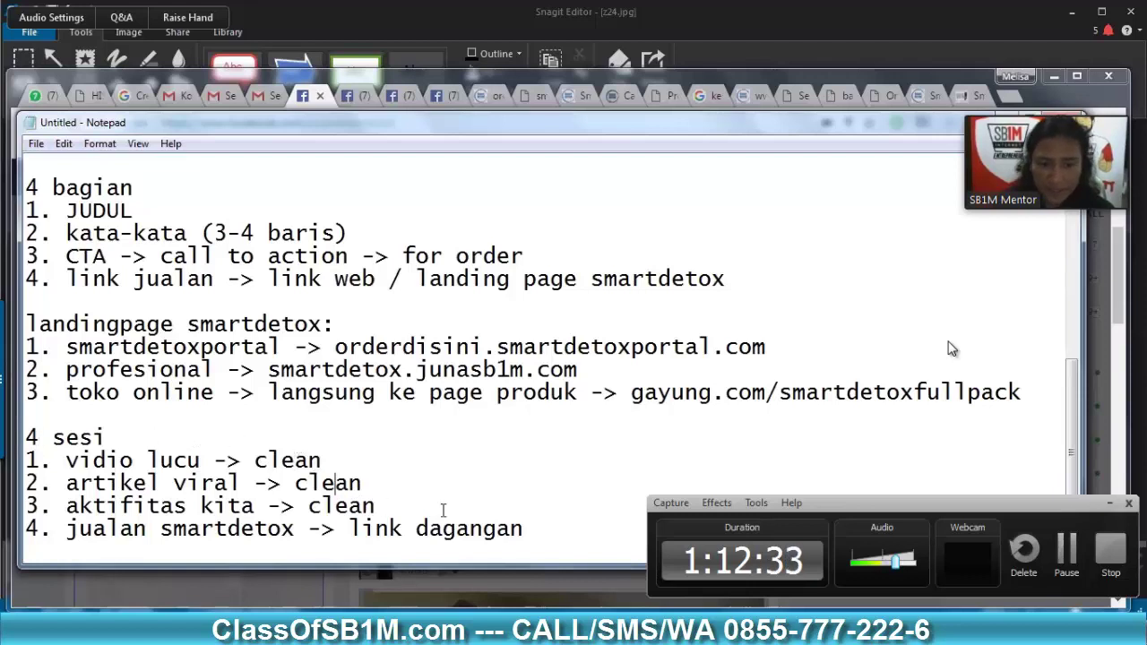
drag(525, 529, 375, 529)
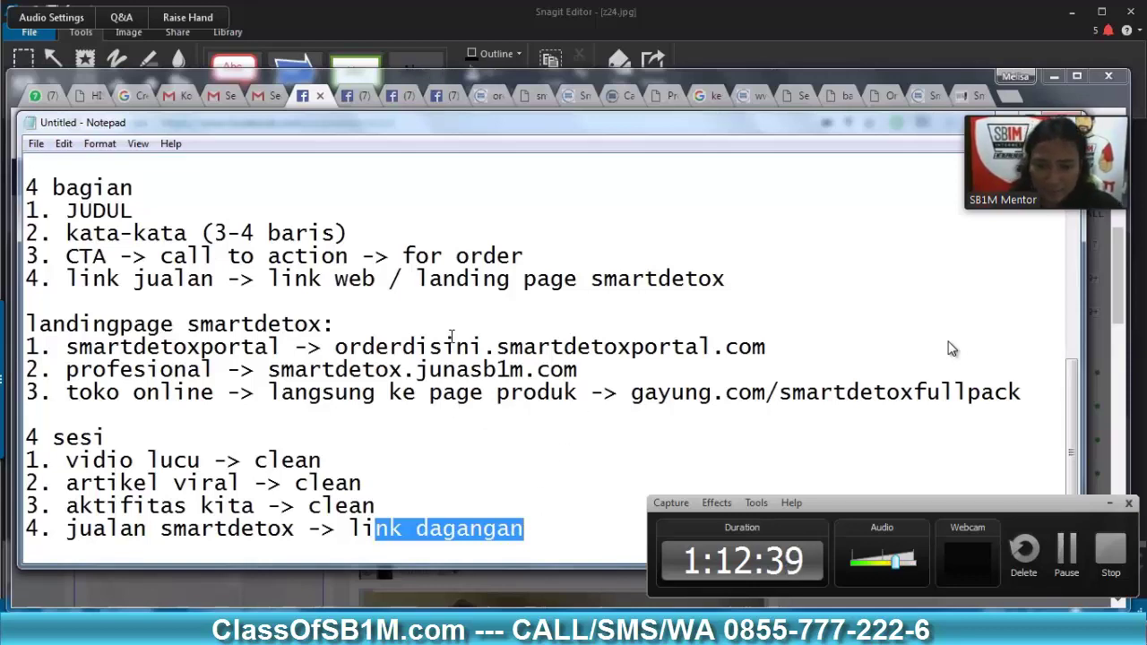
key(alt+Tab)
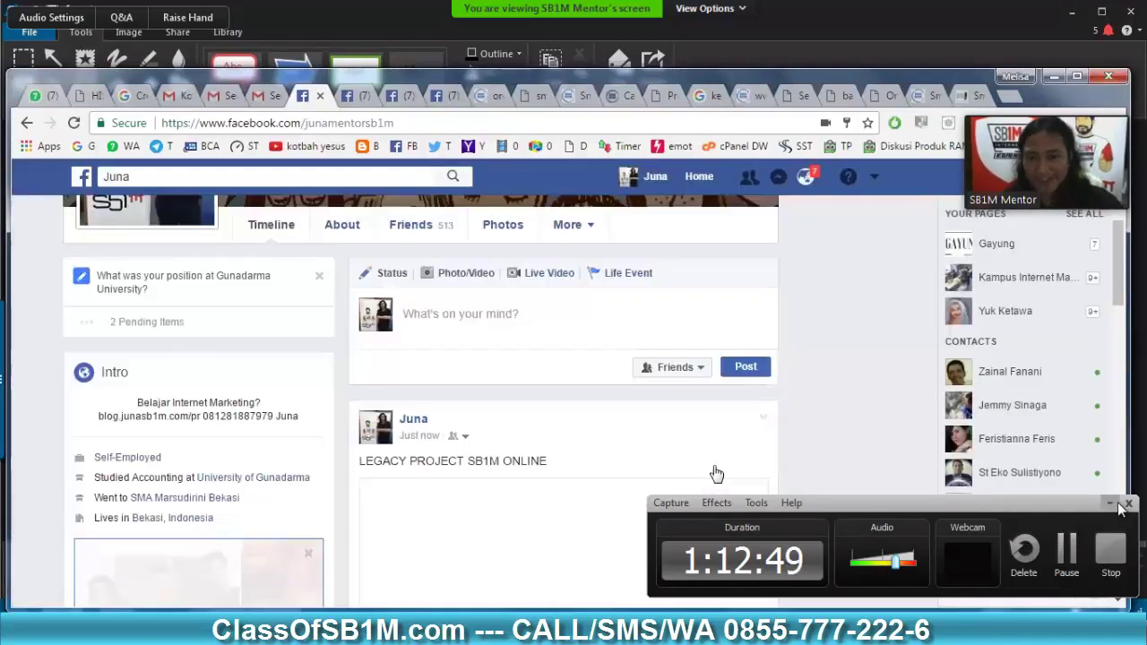
- Check the published LEGACY PROJECT SB1M ONLINE post and photo, then start a new post
scroll(819, 464, down, 2)
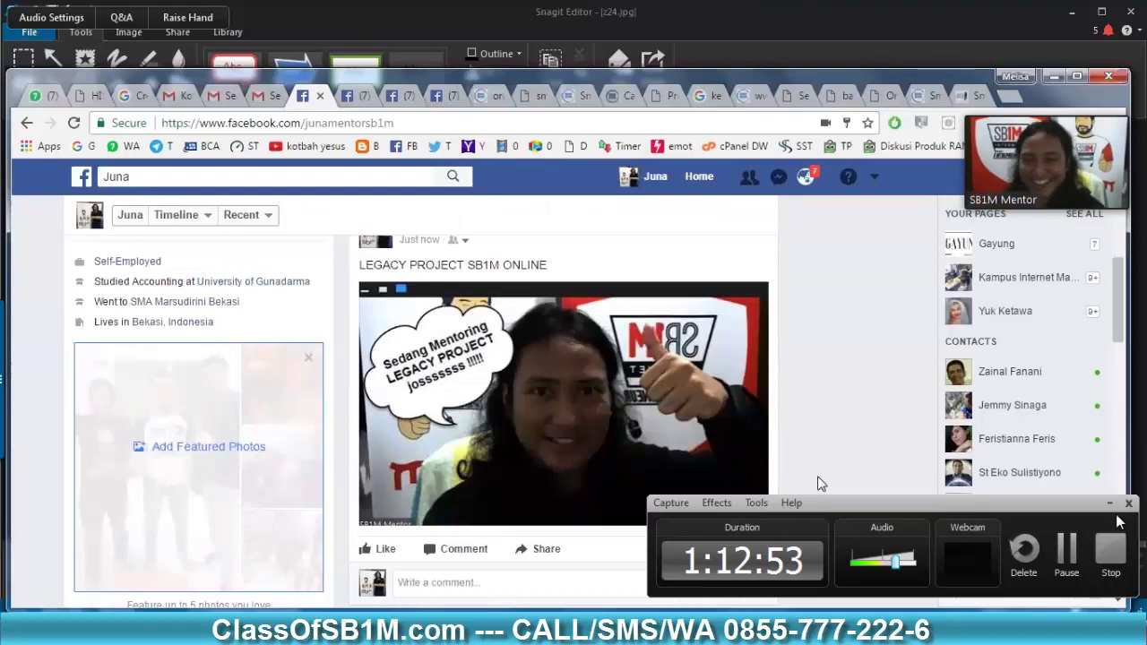
scroll(818, 484, up, 2)
scroll(818, 483, down, 4)
scroll(819, 484, up, 3)
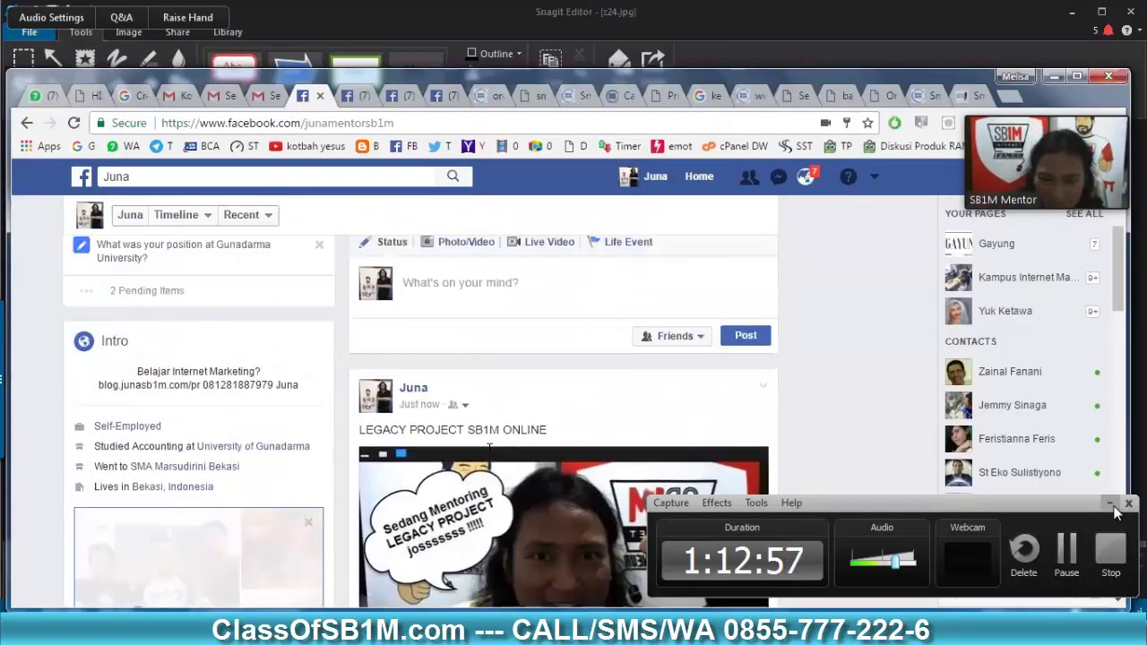
scroll(489, 446, up, 2)
click(507, 455)
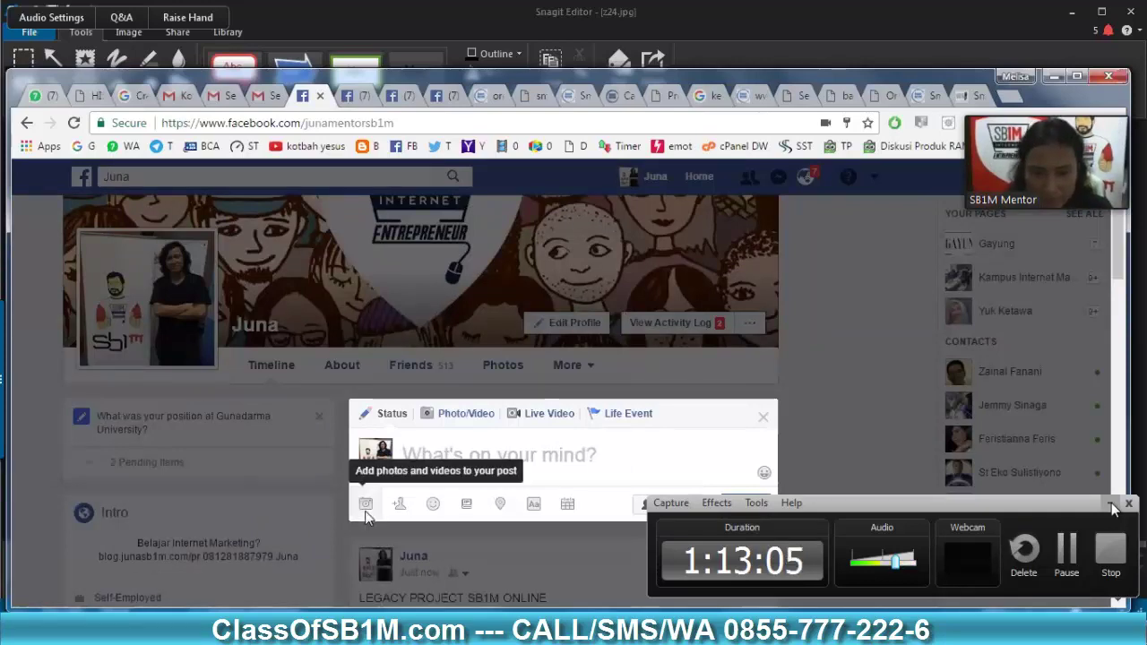
- Attach the photo d5.jpg to the new post
click(631, 457)
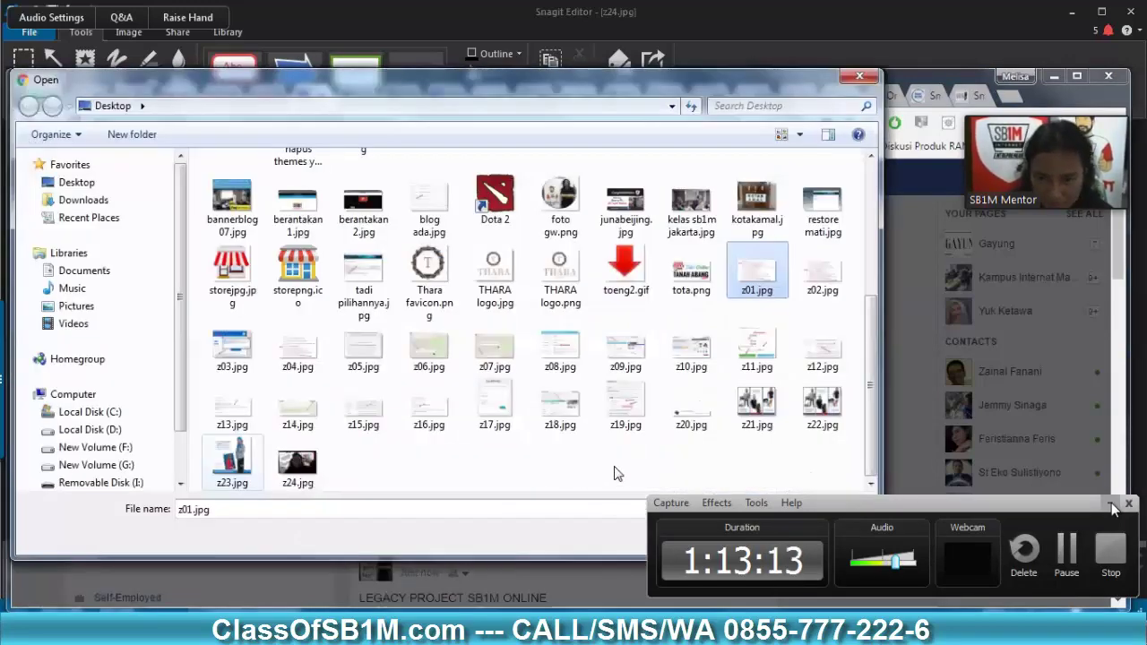
double_click(615, 473)
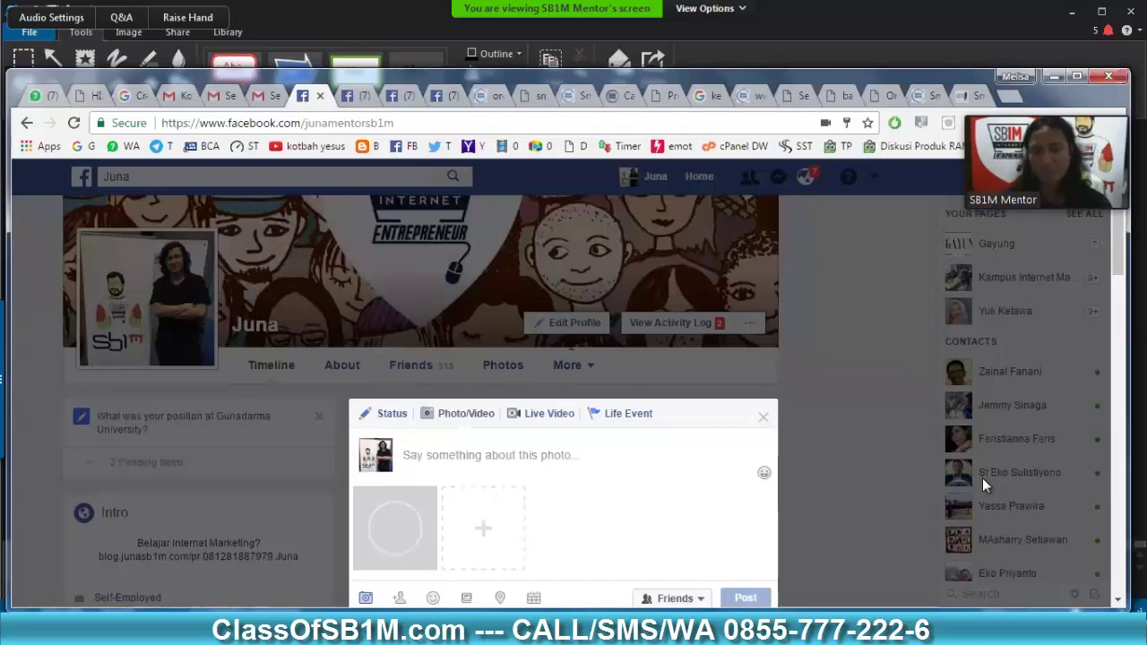
scroll(982, 478, down, 1)
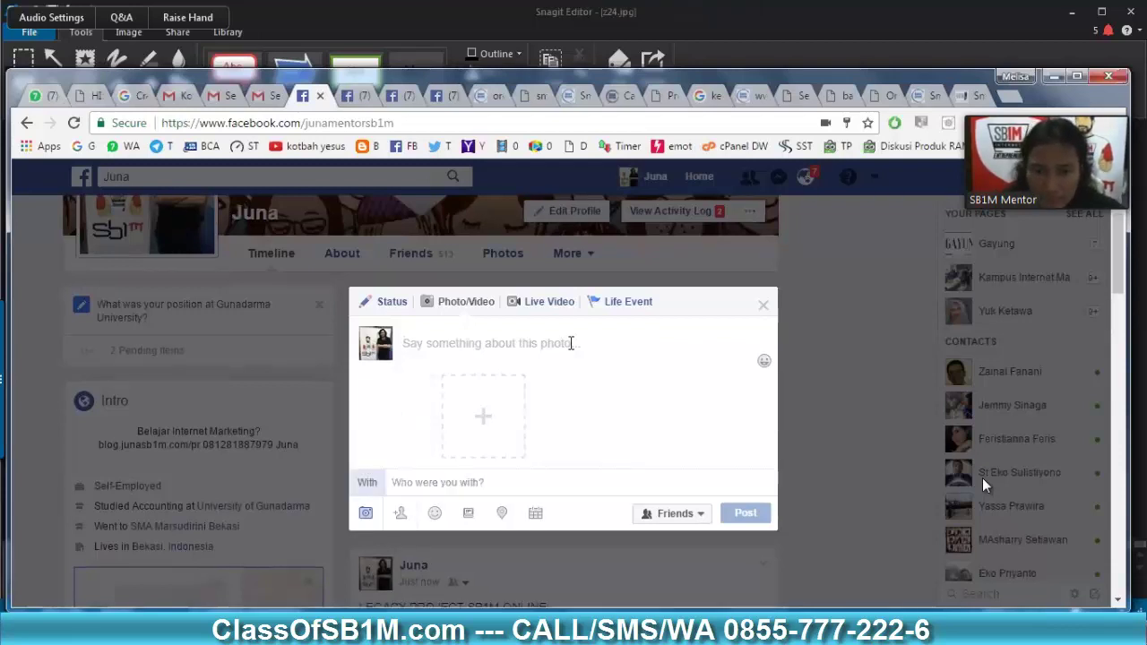
- Begin the caption with the word 'DARI' and open a new browser tab
text(DAR)
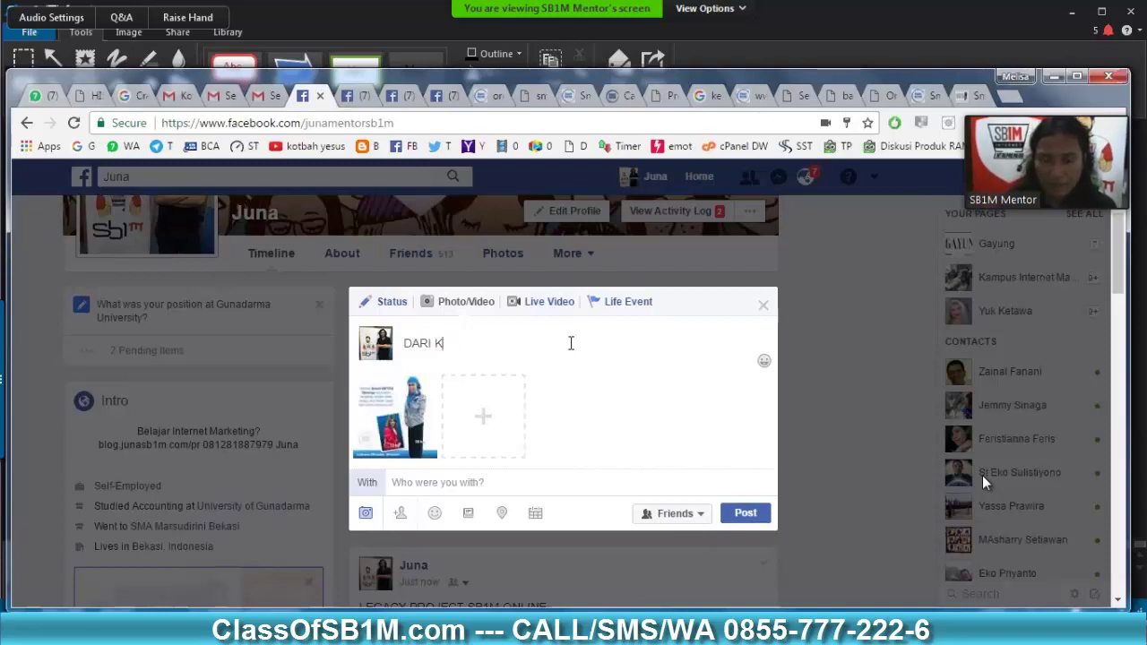
text(I)
key(ctrl+a)
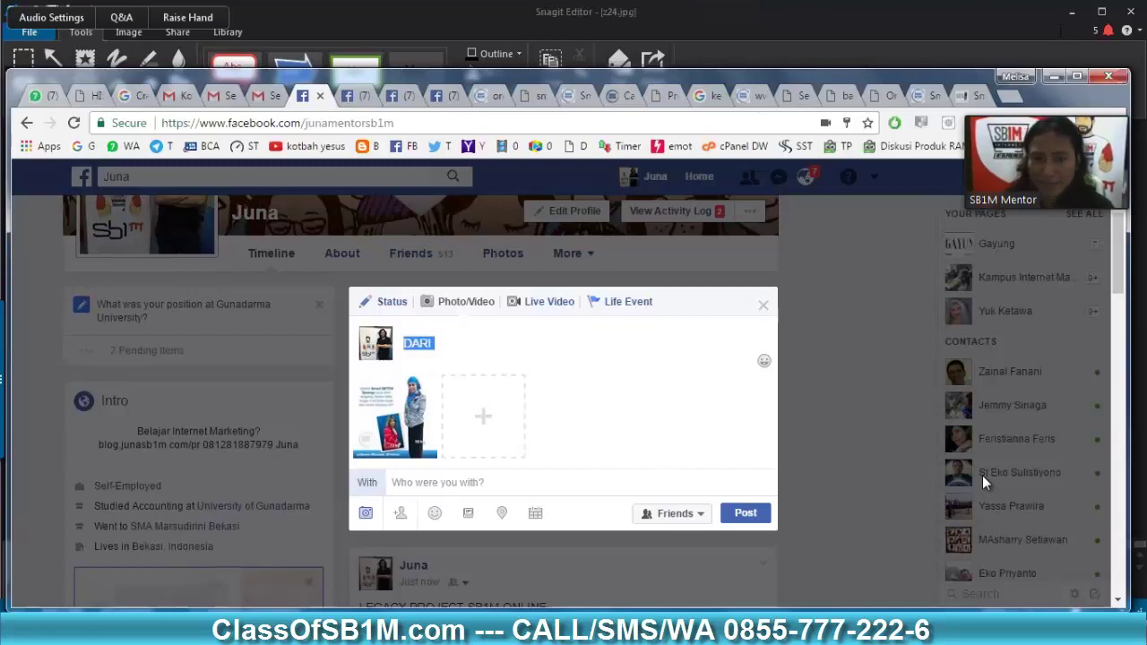
click(523, 334)
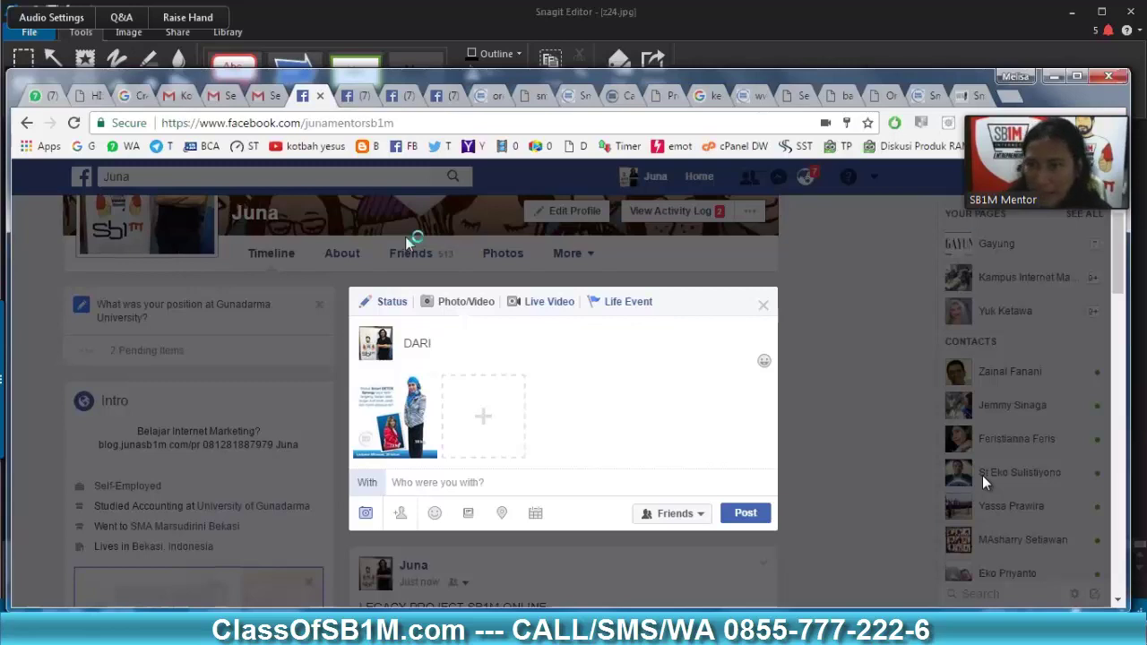
key(ctrl+t)
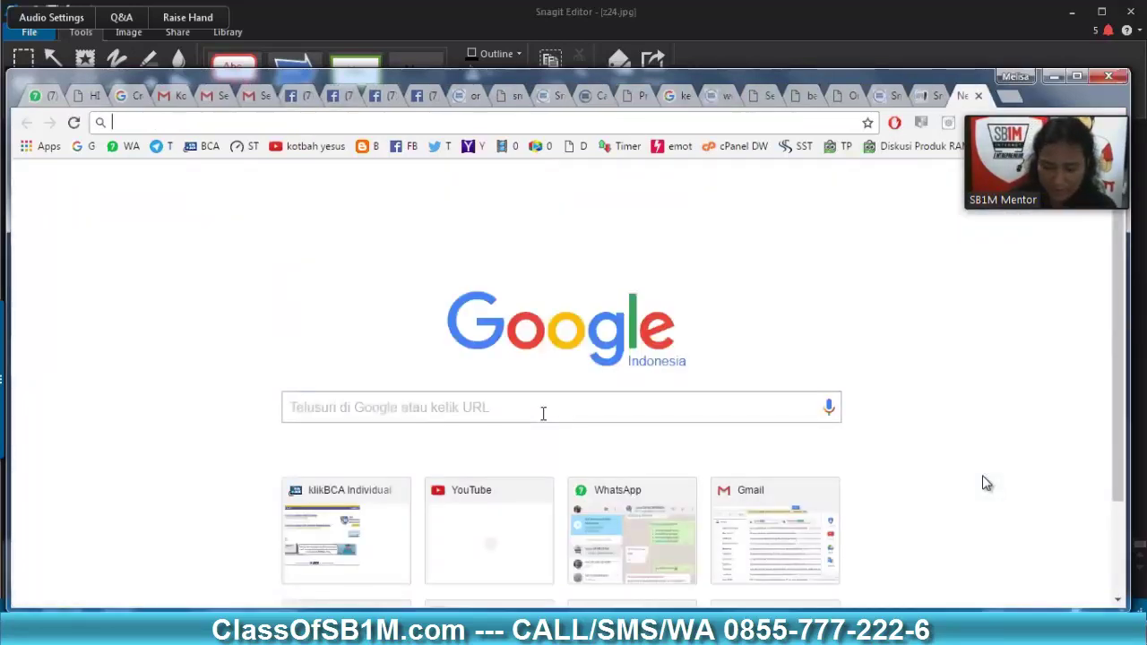
- Search Google for 'keywordtools io' and open the Keyword Tool.io site
text(keyword)
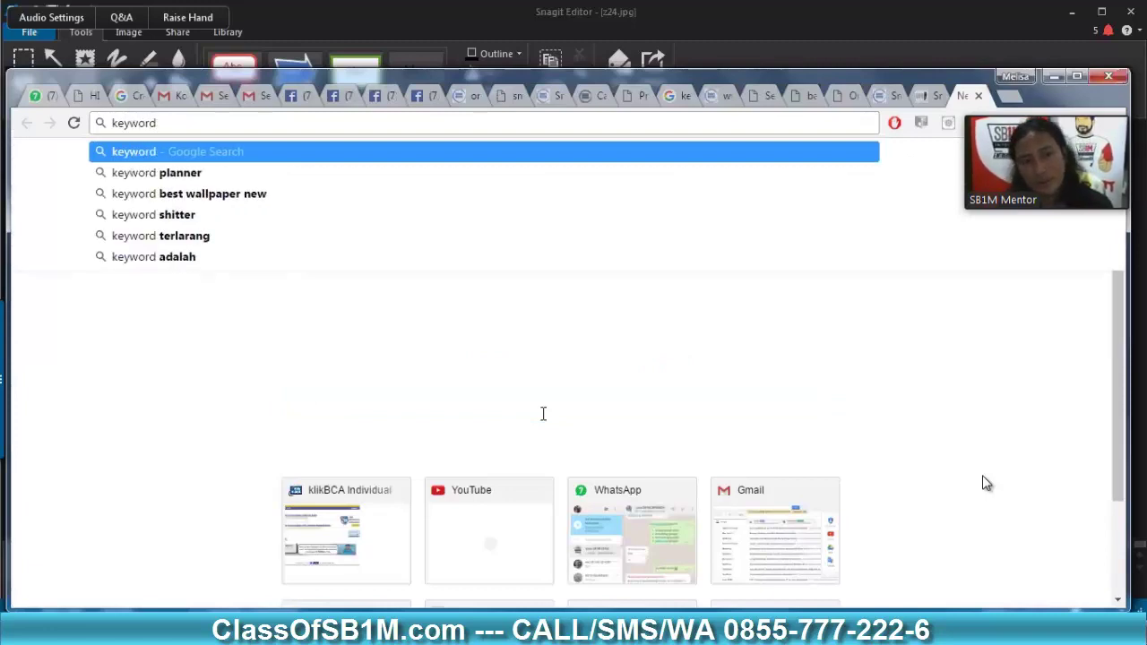
text(tools io)
key(Return)
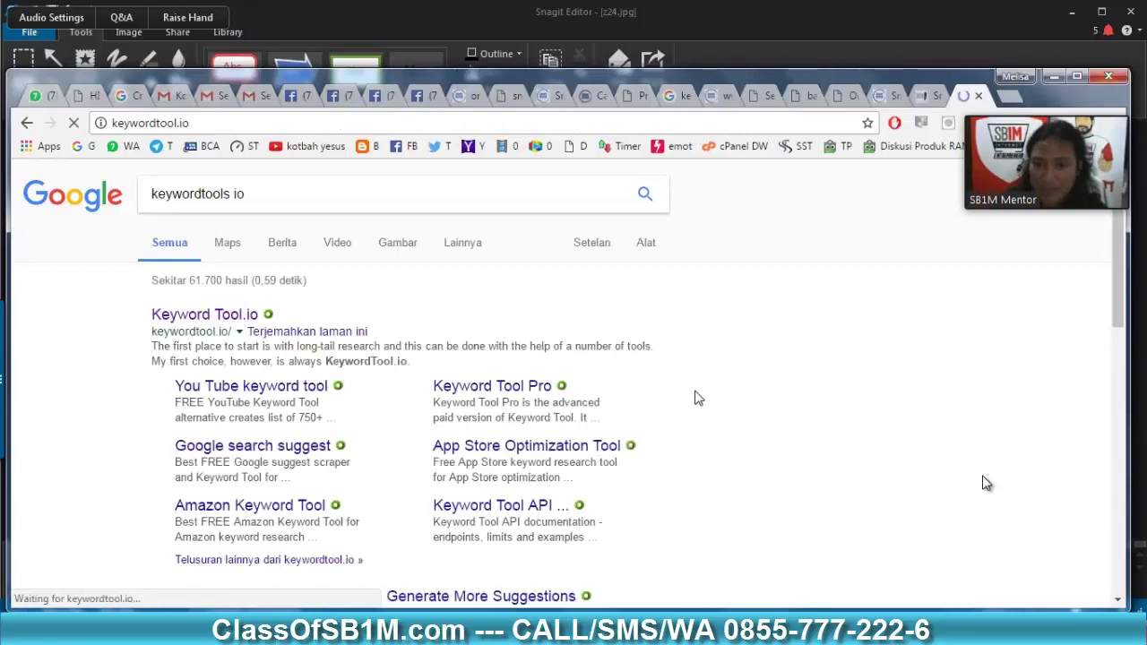
click(377, 423)
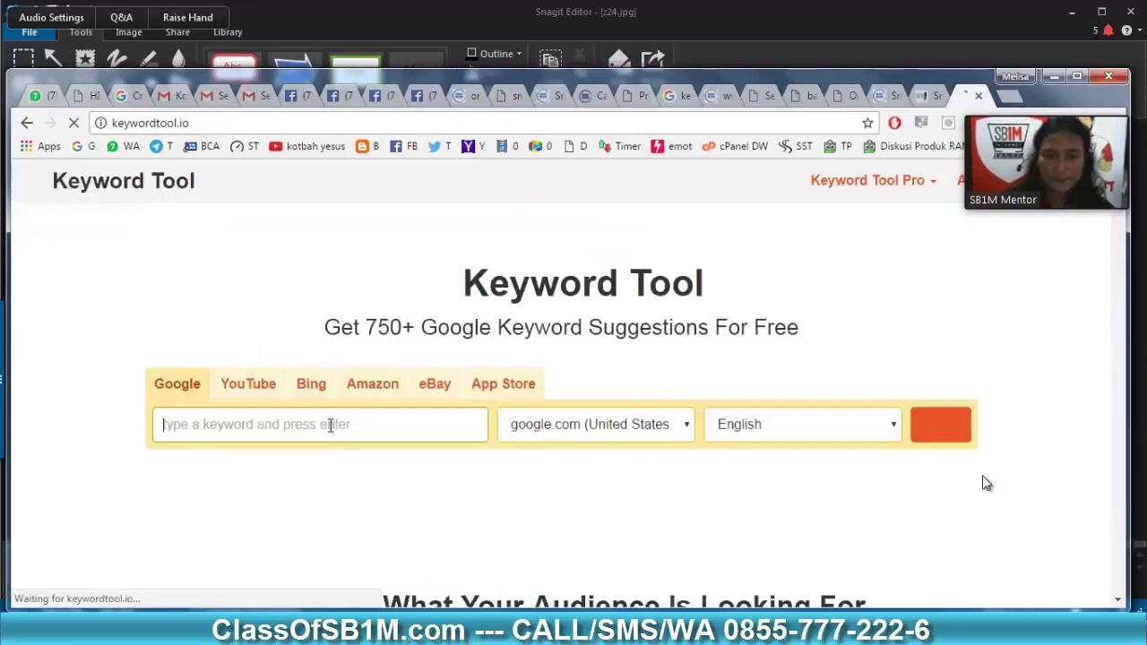
- Look up 'smartdetox' in Keyword Tool and browse the suggested keywords
text(smartdeto)
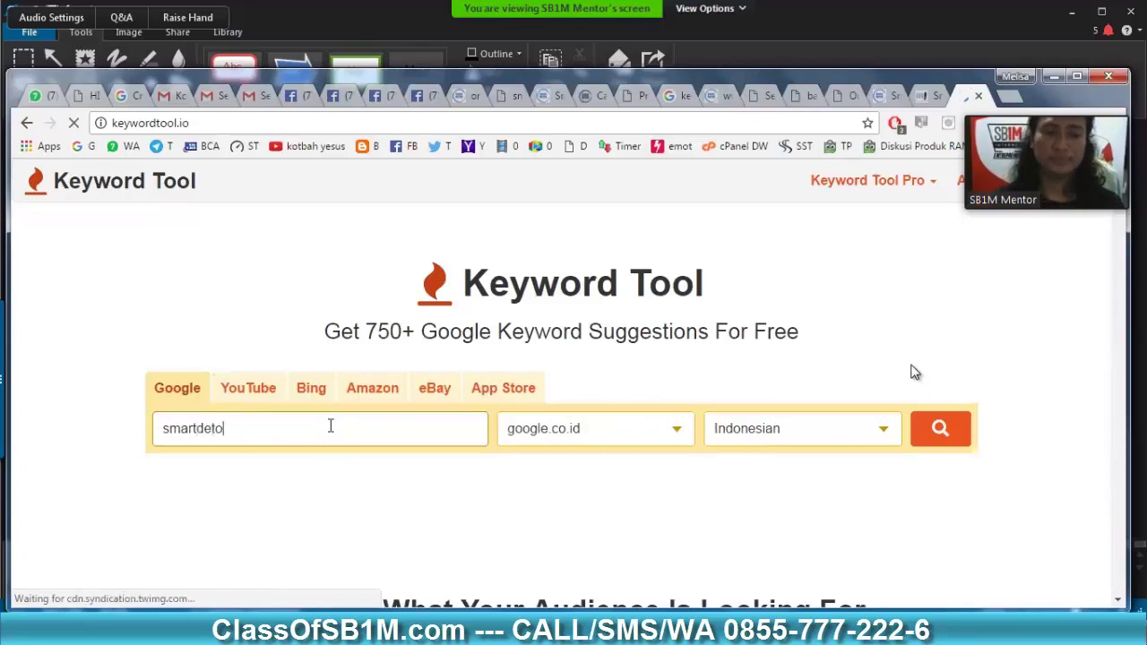
text(x)
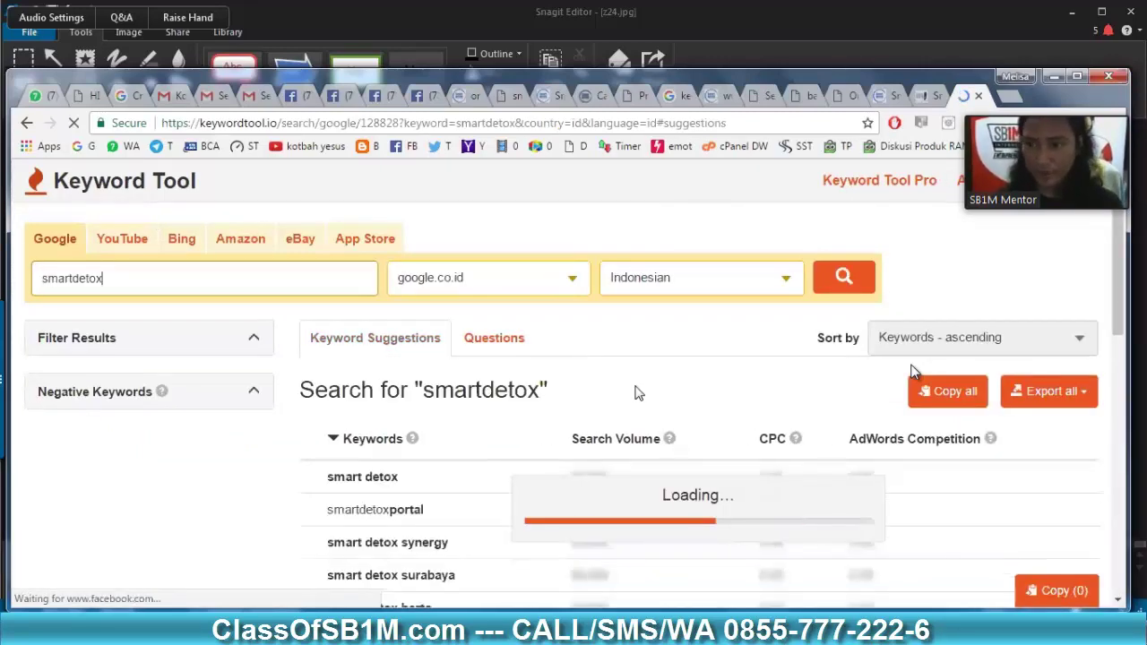
scroll(430, 414, down, 2)
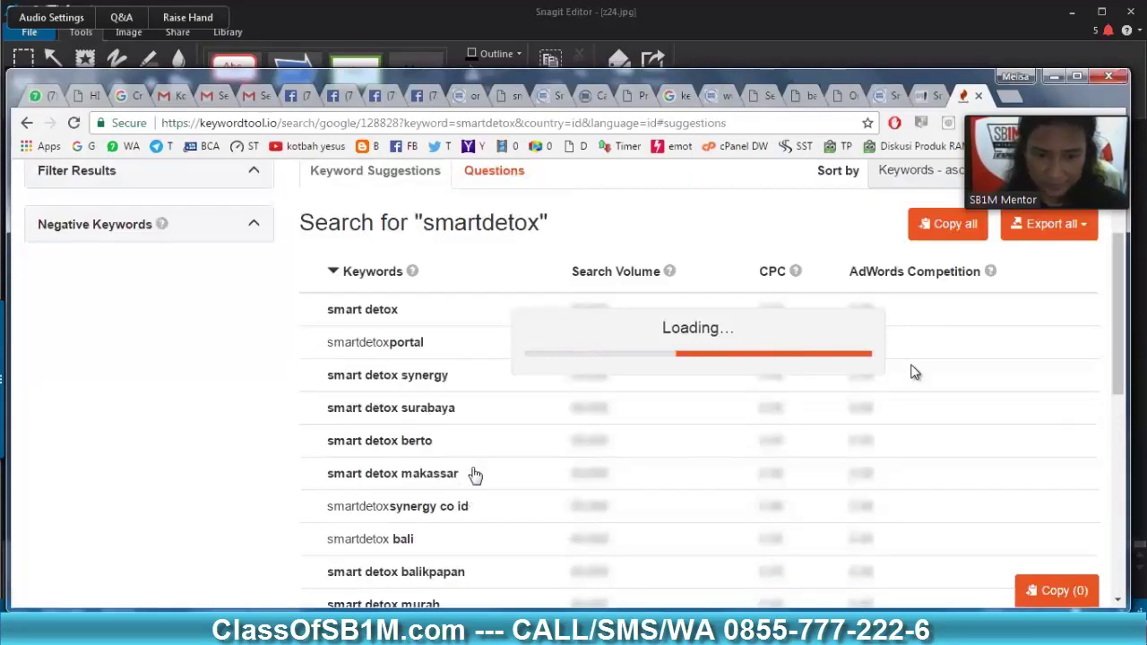
scroll(461, 430, down, 1)
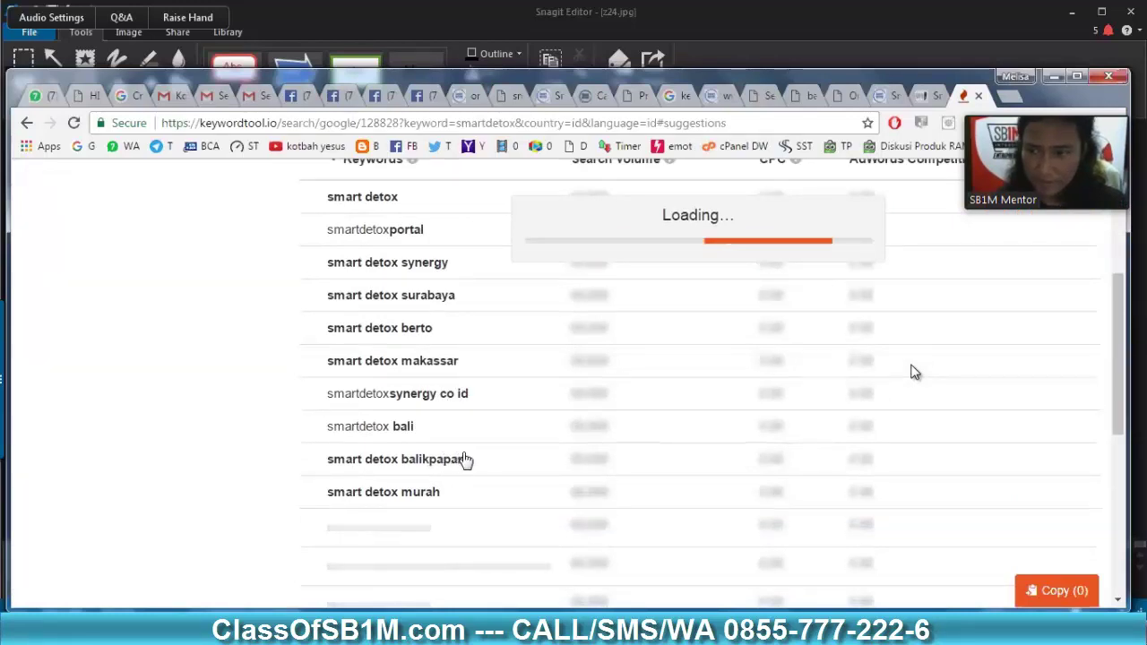
scroll(455, 400, up, 1)
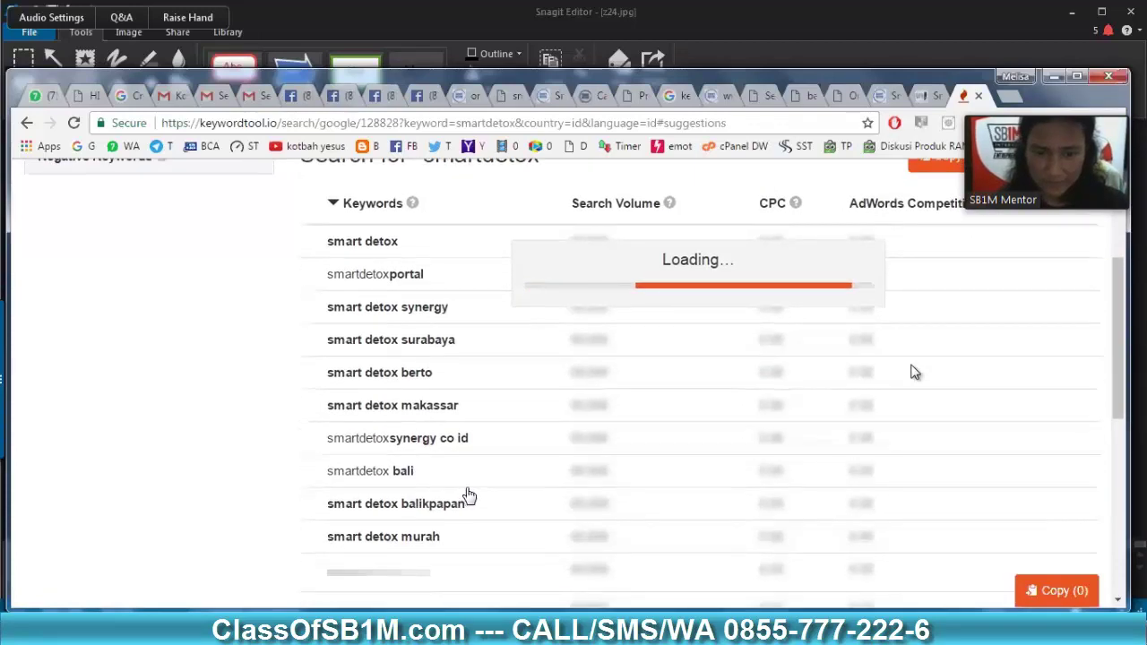
scroll(573, 426, down, 3)
- Copy the keyword 'smart detox aman untuk ibu menyusui' and return to the Facebook tab
drag(433, 426, 340, 427)
right_click(374, 422)
click(399, 430)
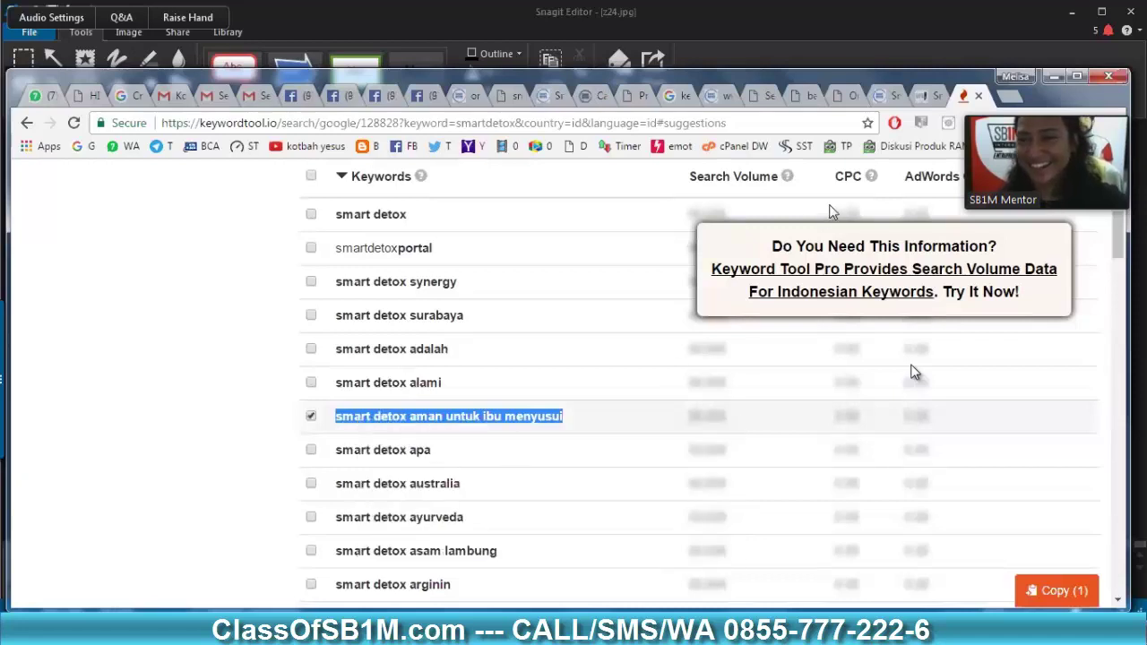
click(419, 100)
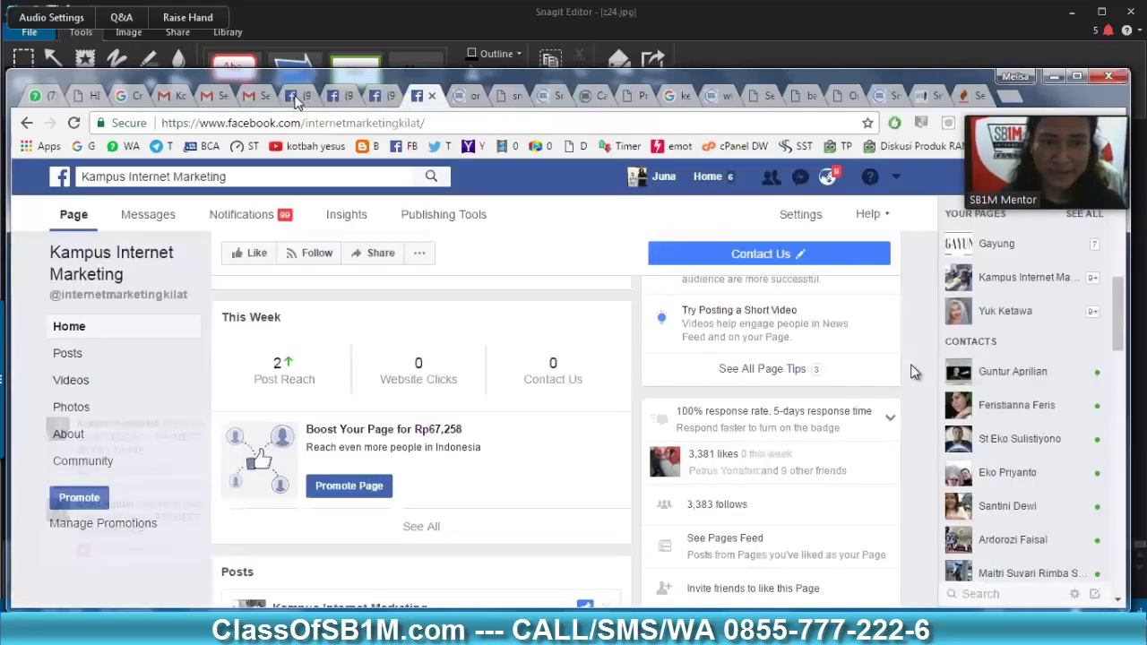
- Replace 'DARI' with the uppercase headline 'SMART DETOX AMAN UNTUK IBU MENYUSUI', then add a new line
key(ctrl+shift+Tab)
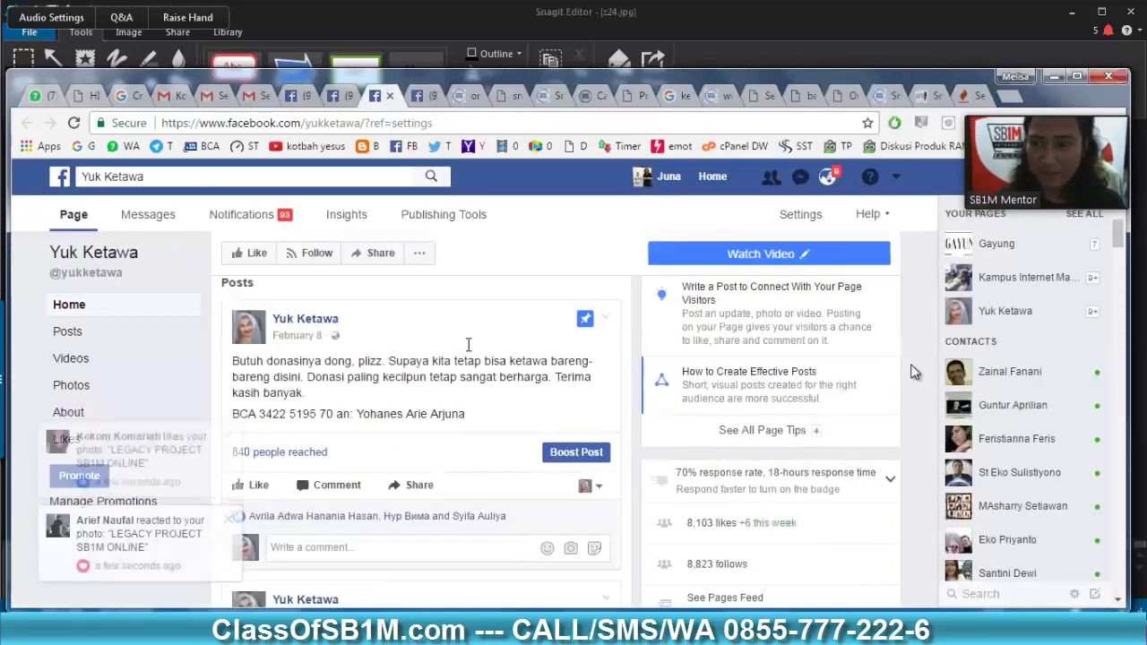
key(ctrl+shift+Tab)
key(ctrl+shift+Tab)
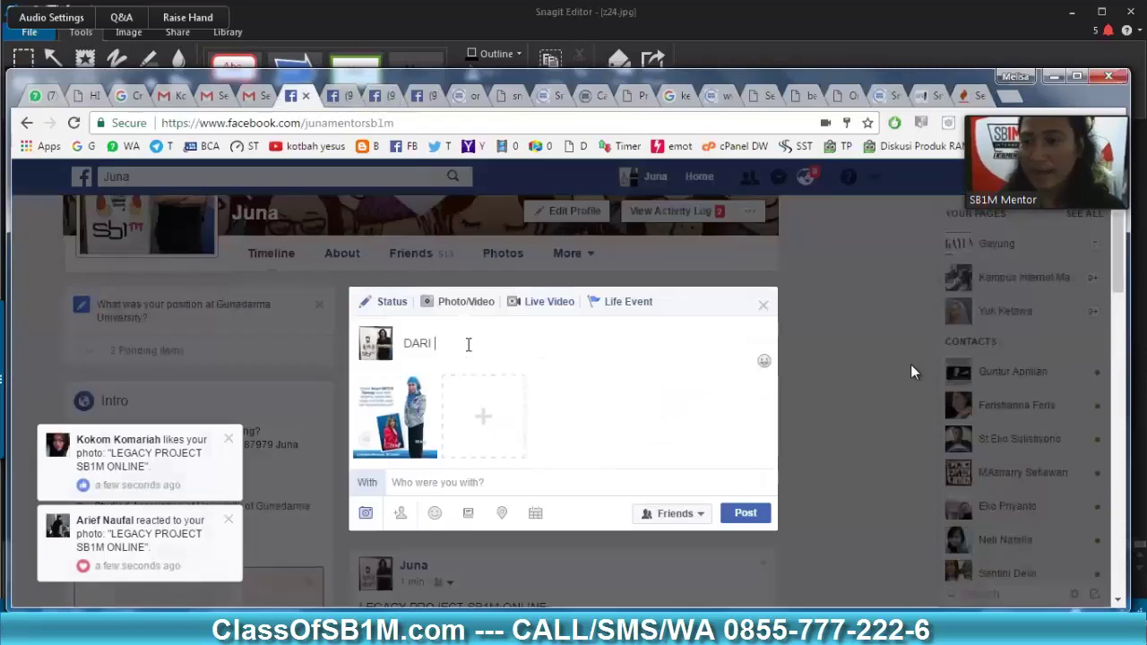
key(ctrl+a)
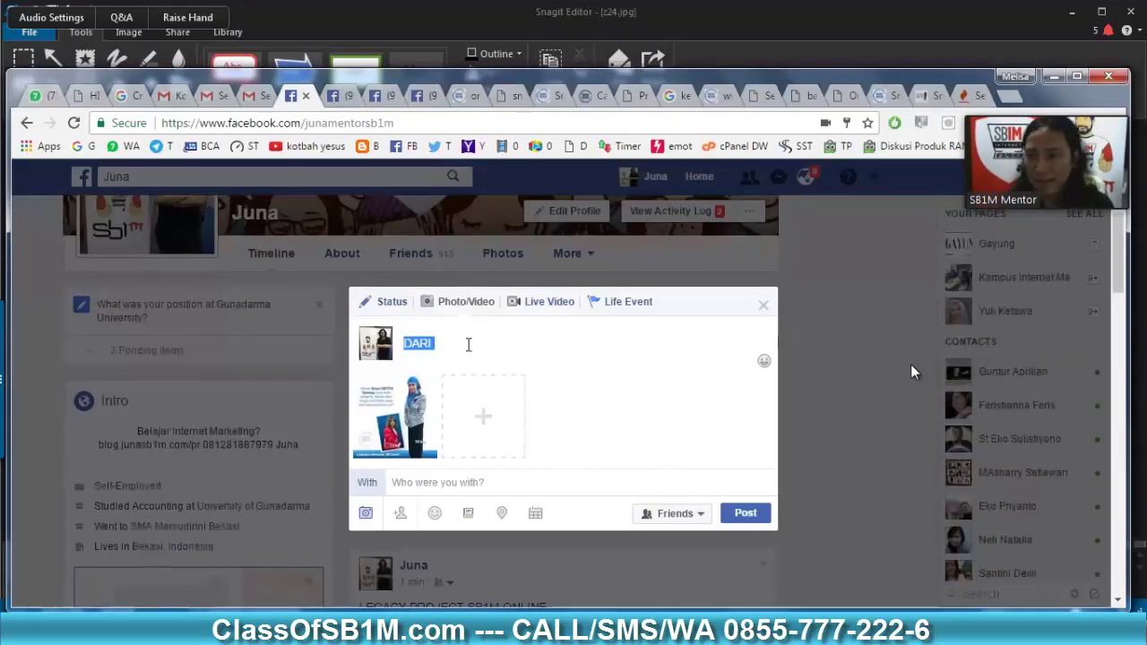
text(smart detox taman untuk ibu menyusui)
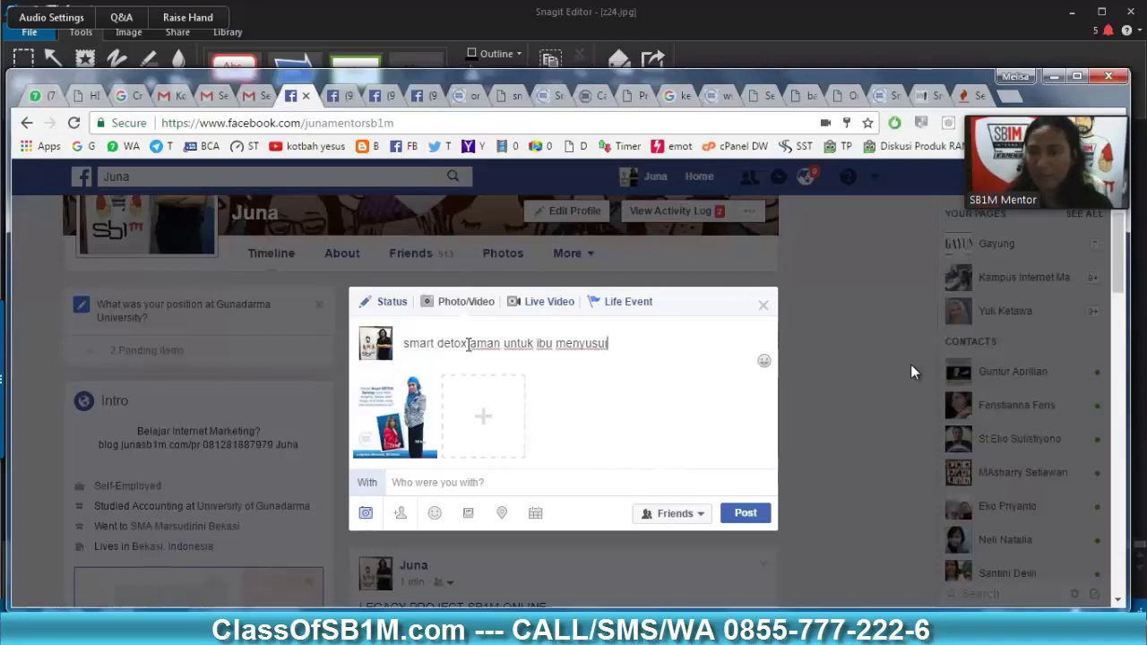
text(SMART)
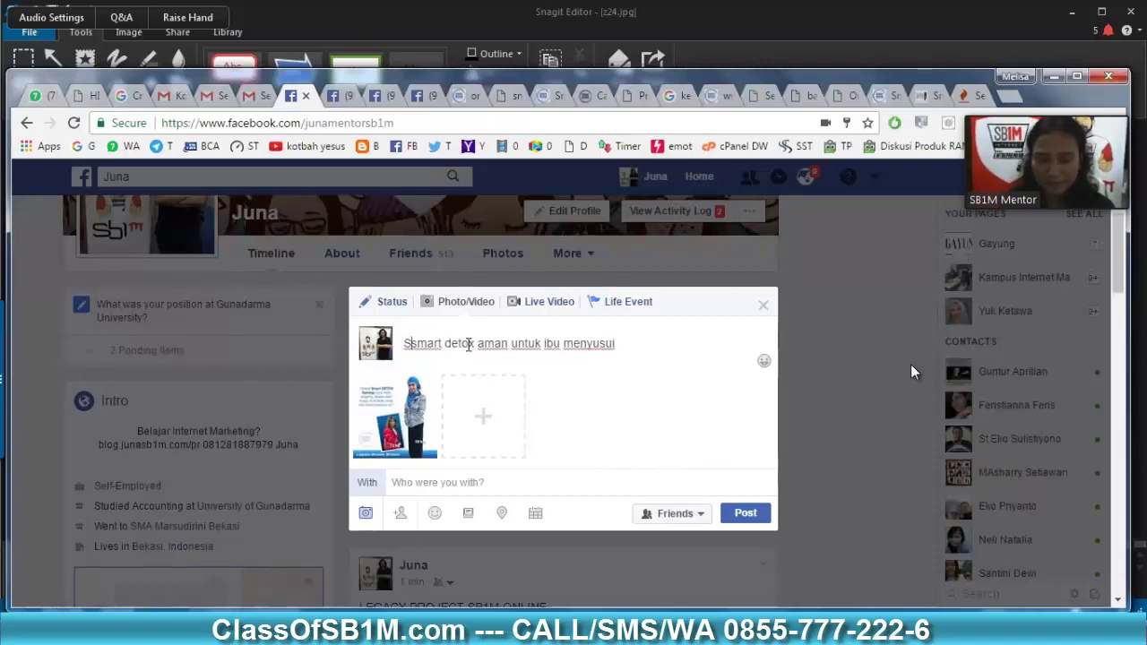
text(TOX )
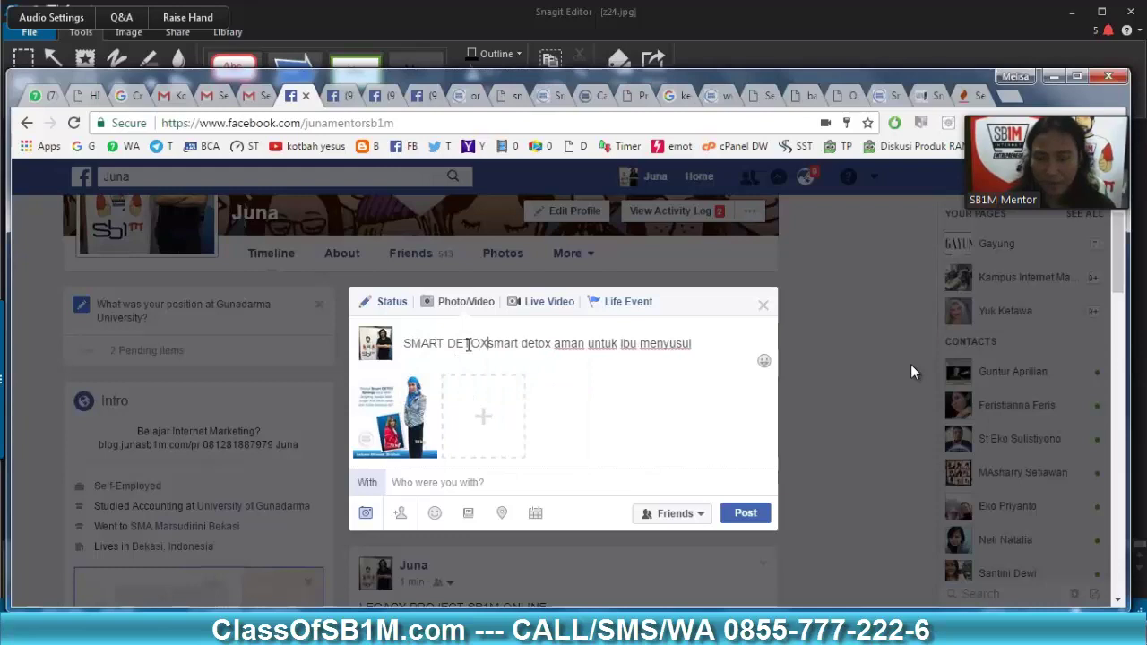
text(AMAN UNTUK IBU MENYUSUI)
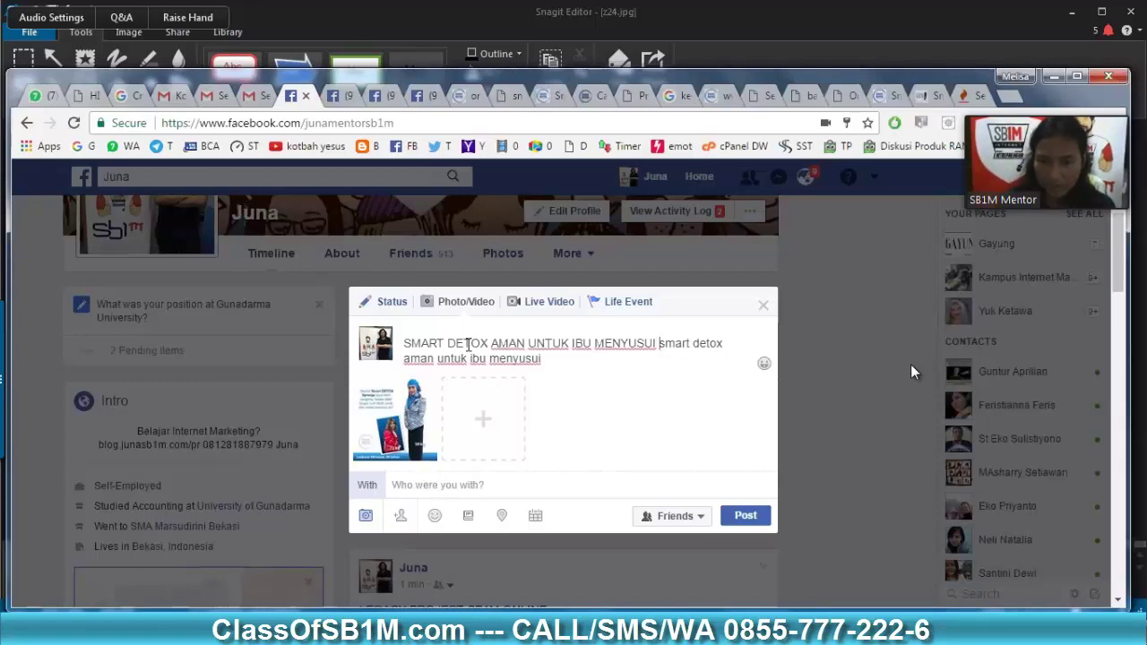
key(ctrl+shift+End)
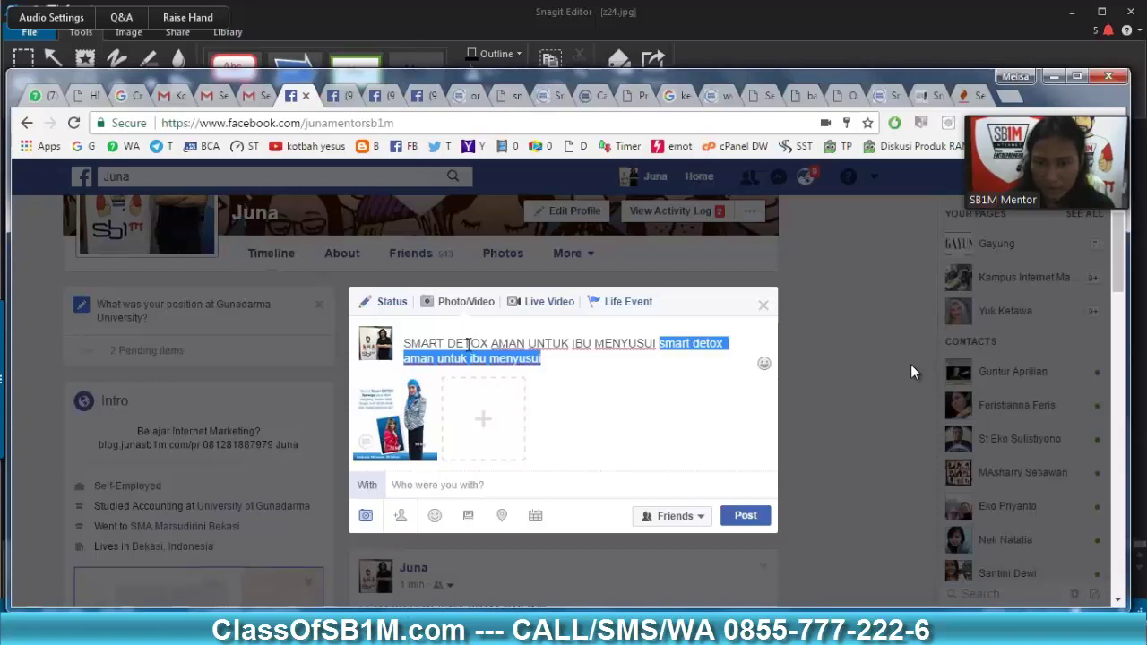
key(BackSpace)
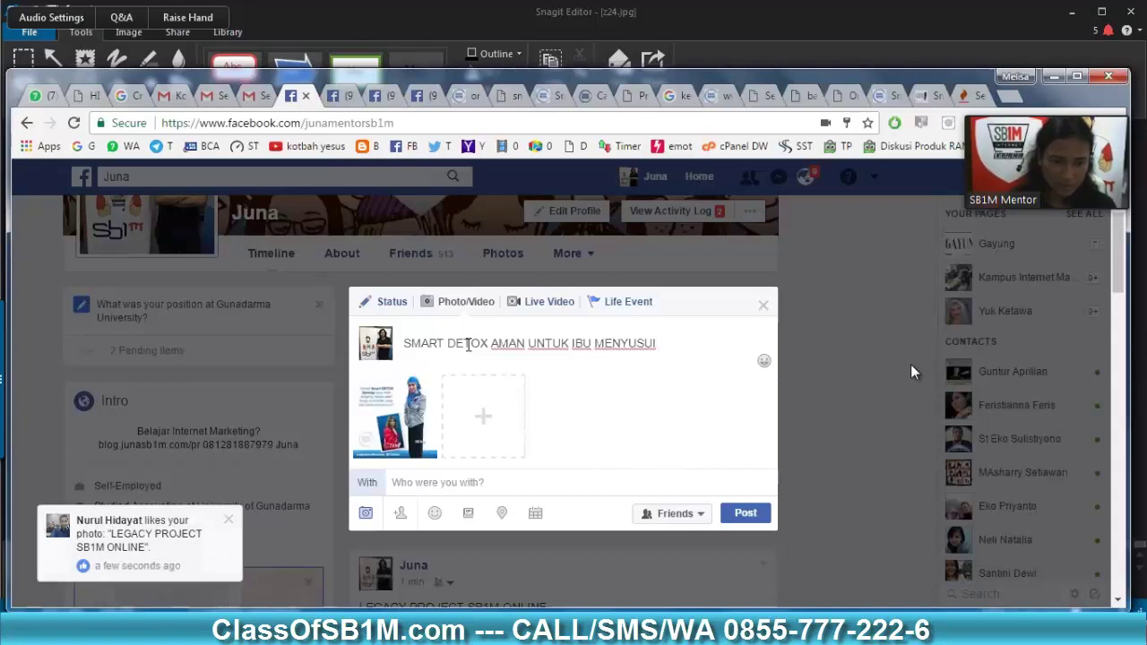
key(Return)
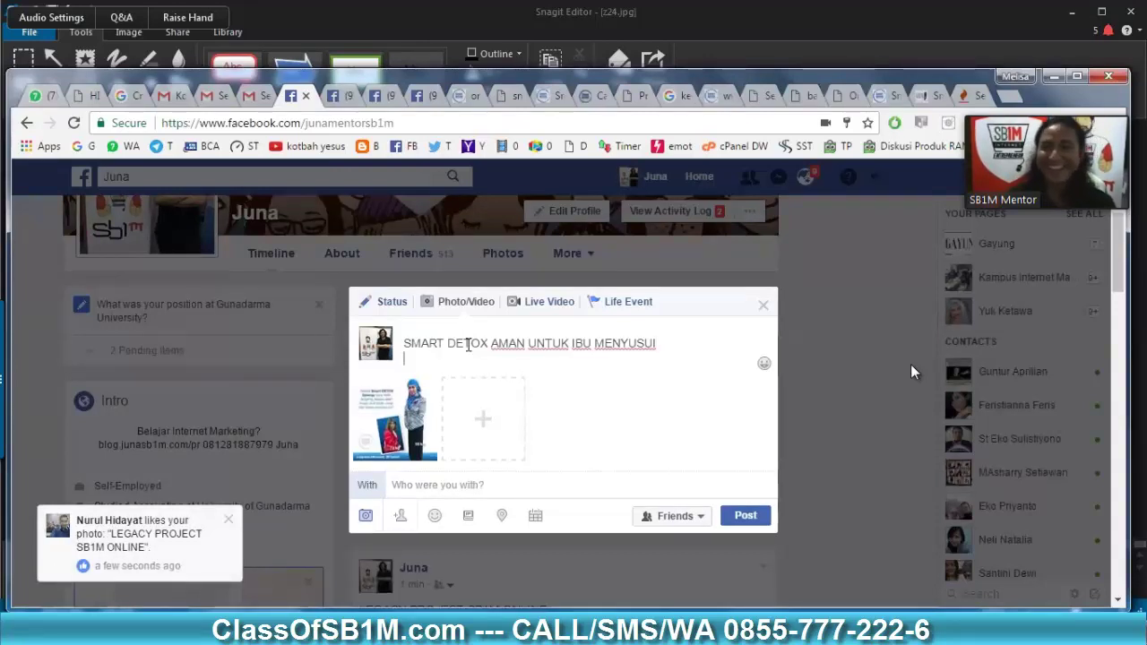
- Add a blank line, then type the body 'Biasanya jika seorang ibu setelah melahirkan, maka kegemukan'
key(Return)
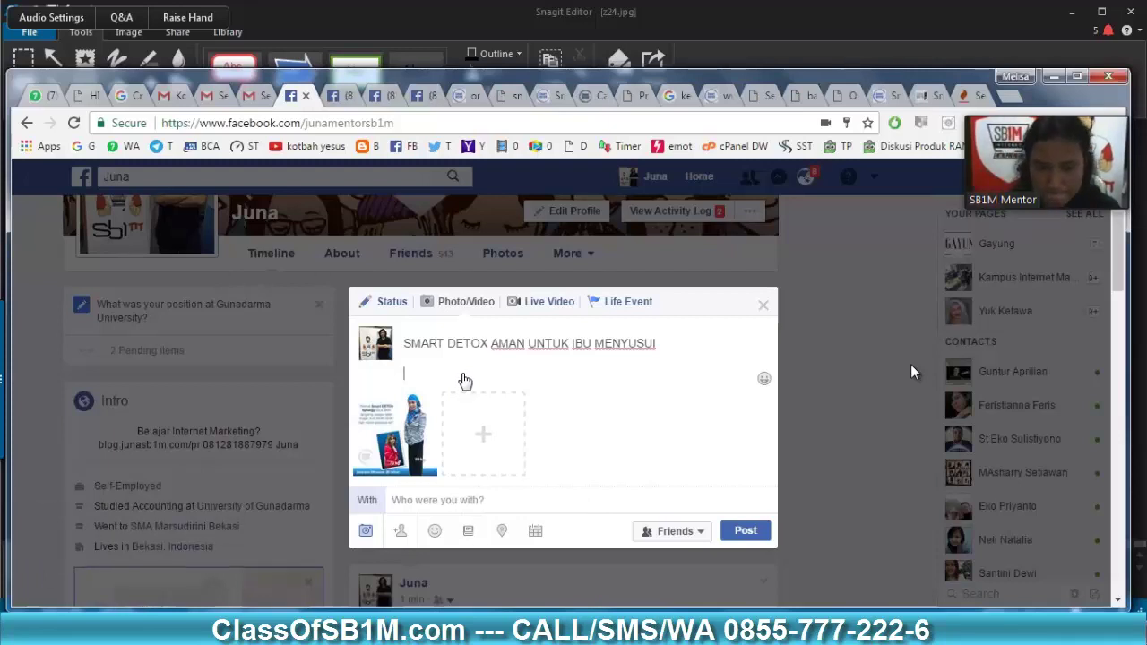
text(Biasanya )
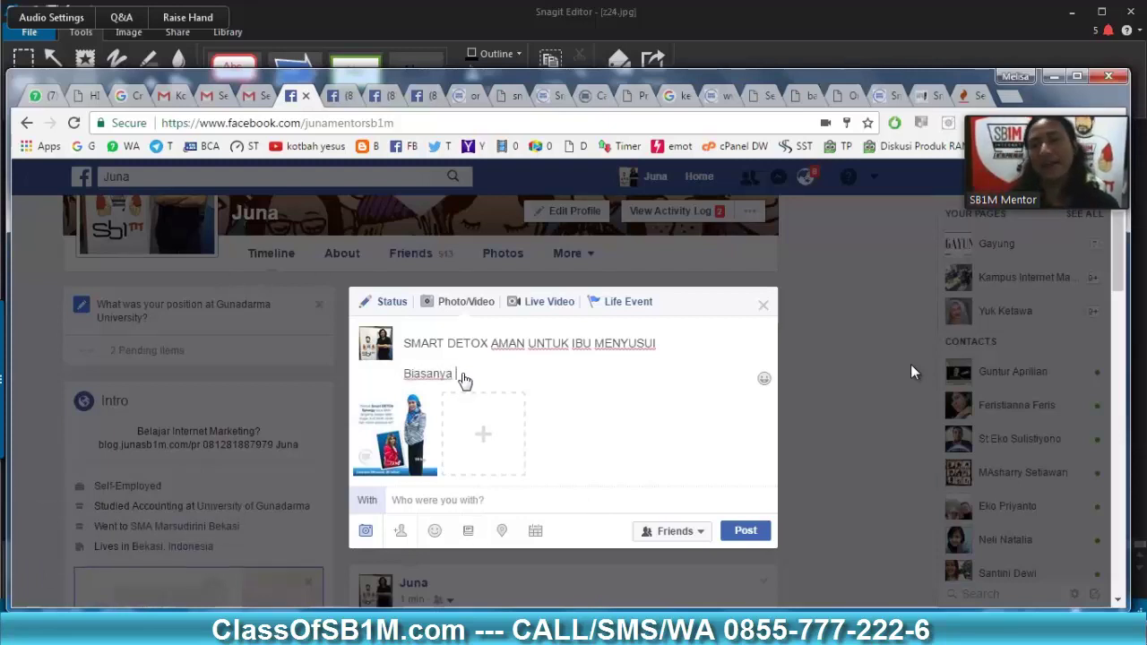
text(jika)
text(ibu)
key(BackSpace)
key(BackSpace)
key(BackSpace)
text(seorang ibu )
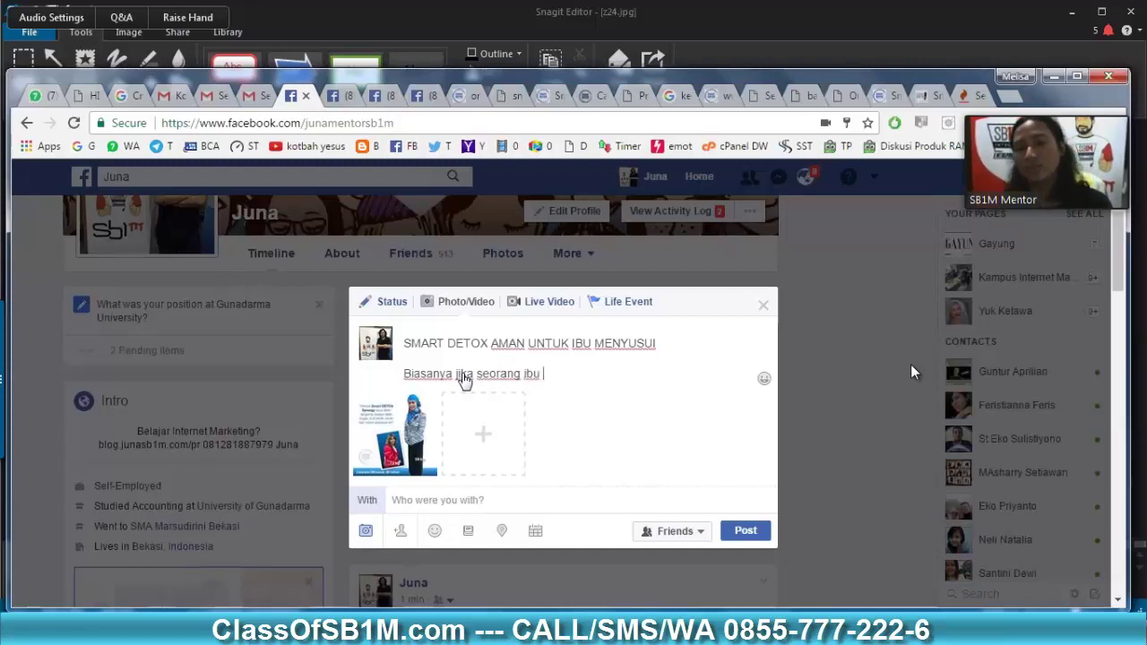
text(setelah melahirkan )
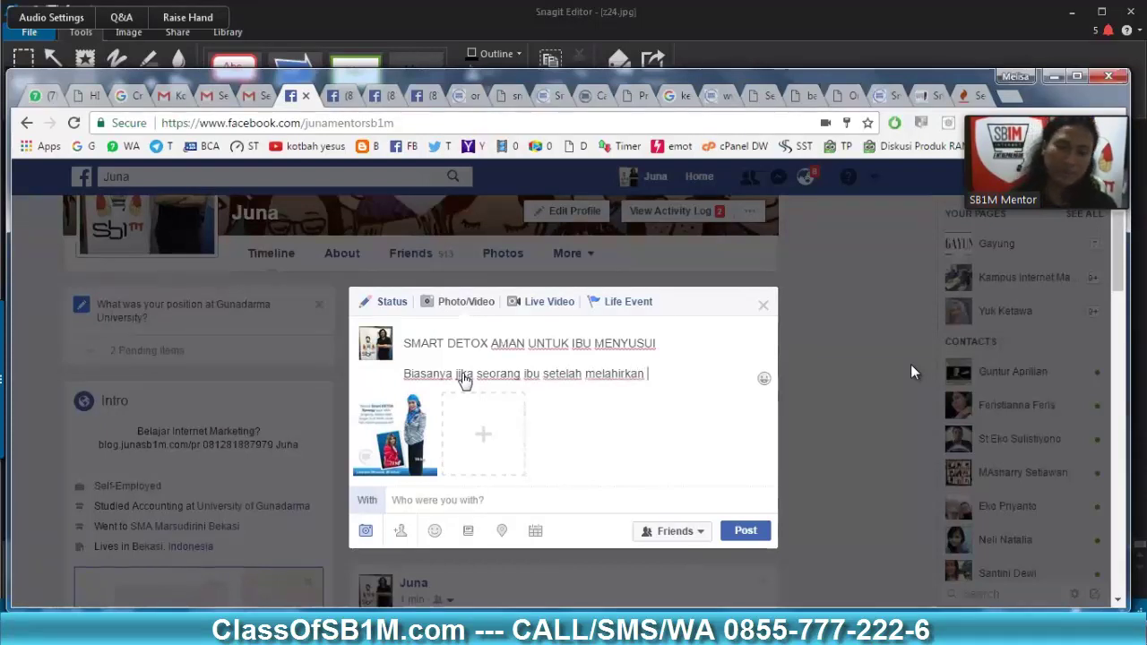
text(. )
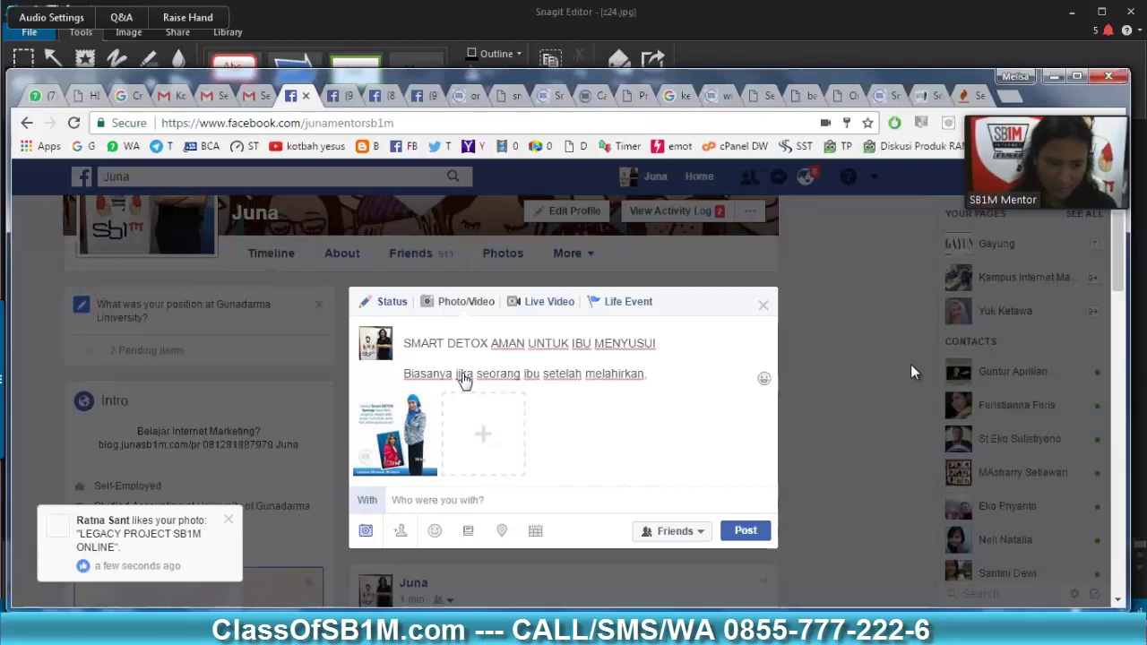
text(maka )
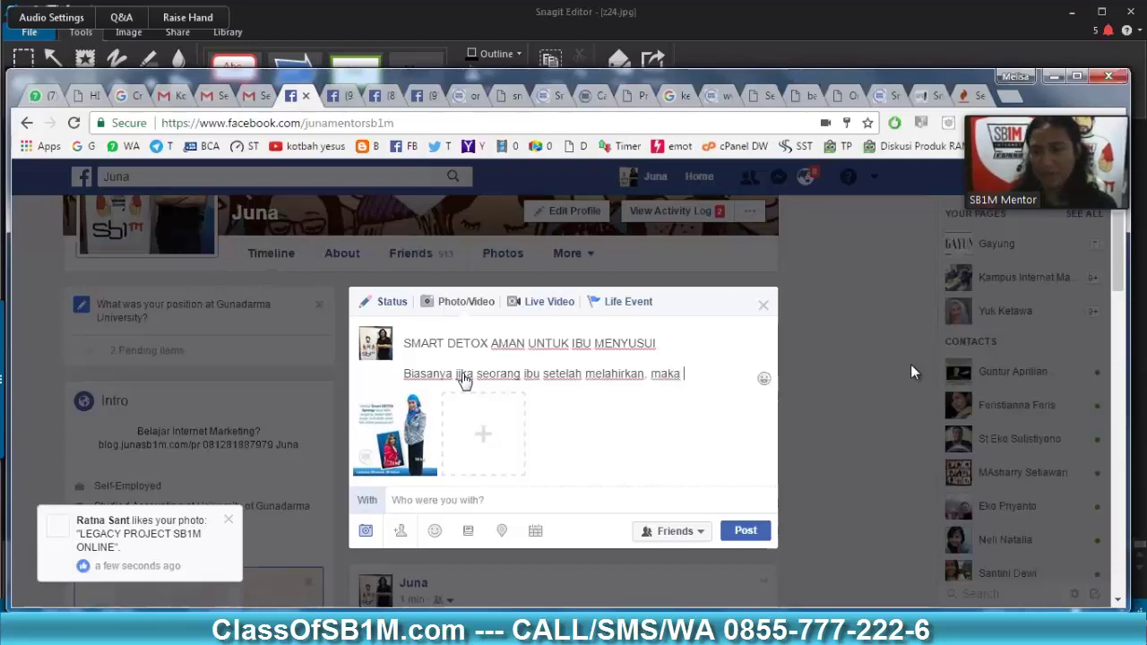
text(kege)
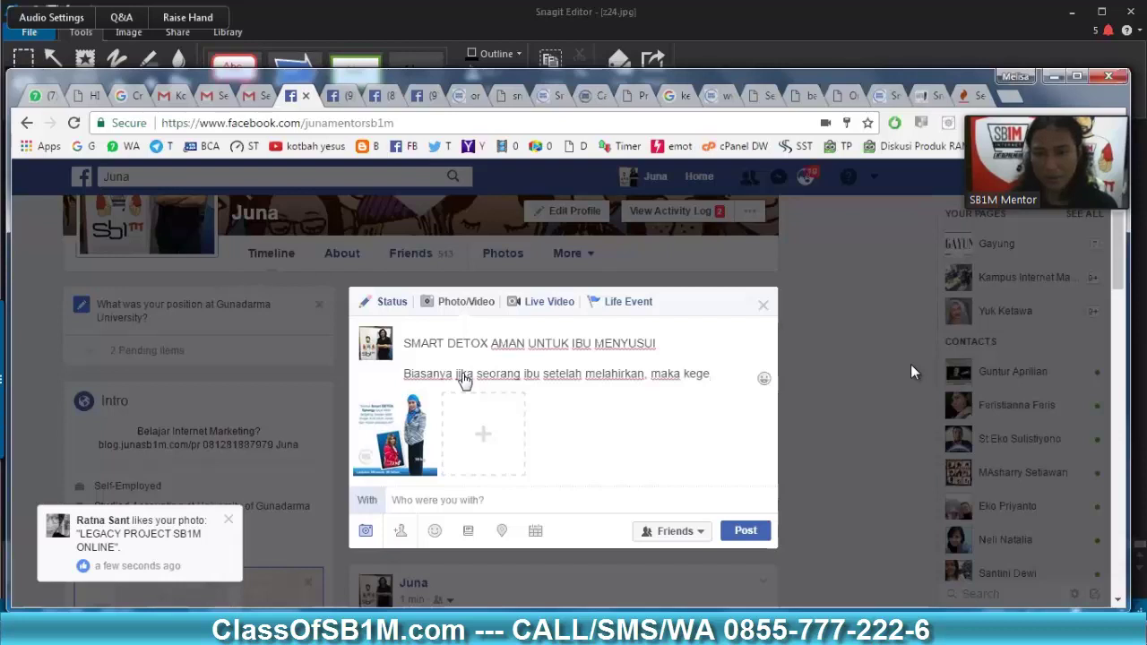
text(mukan)
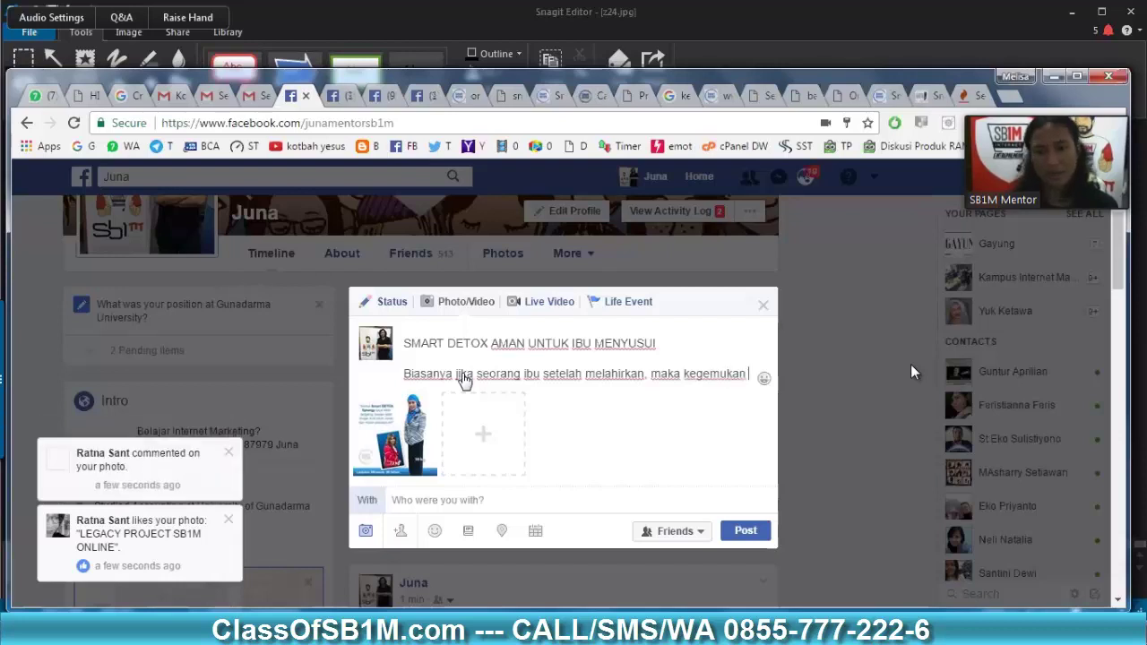